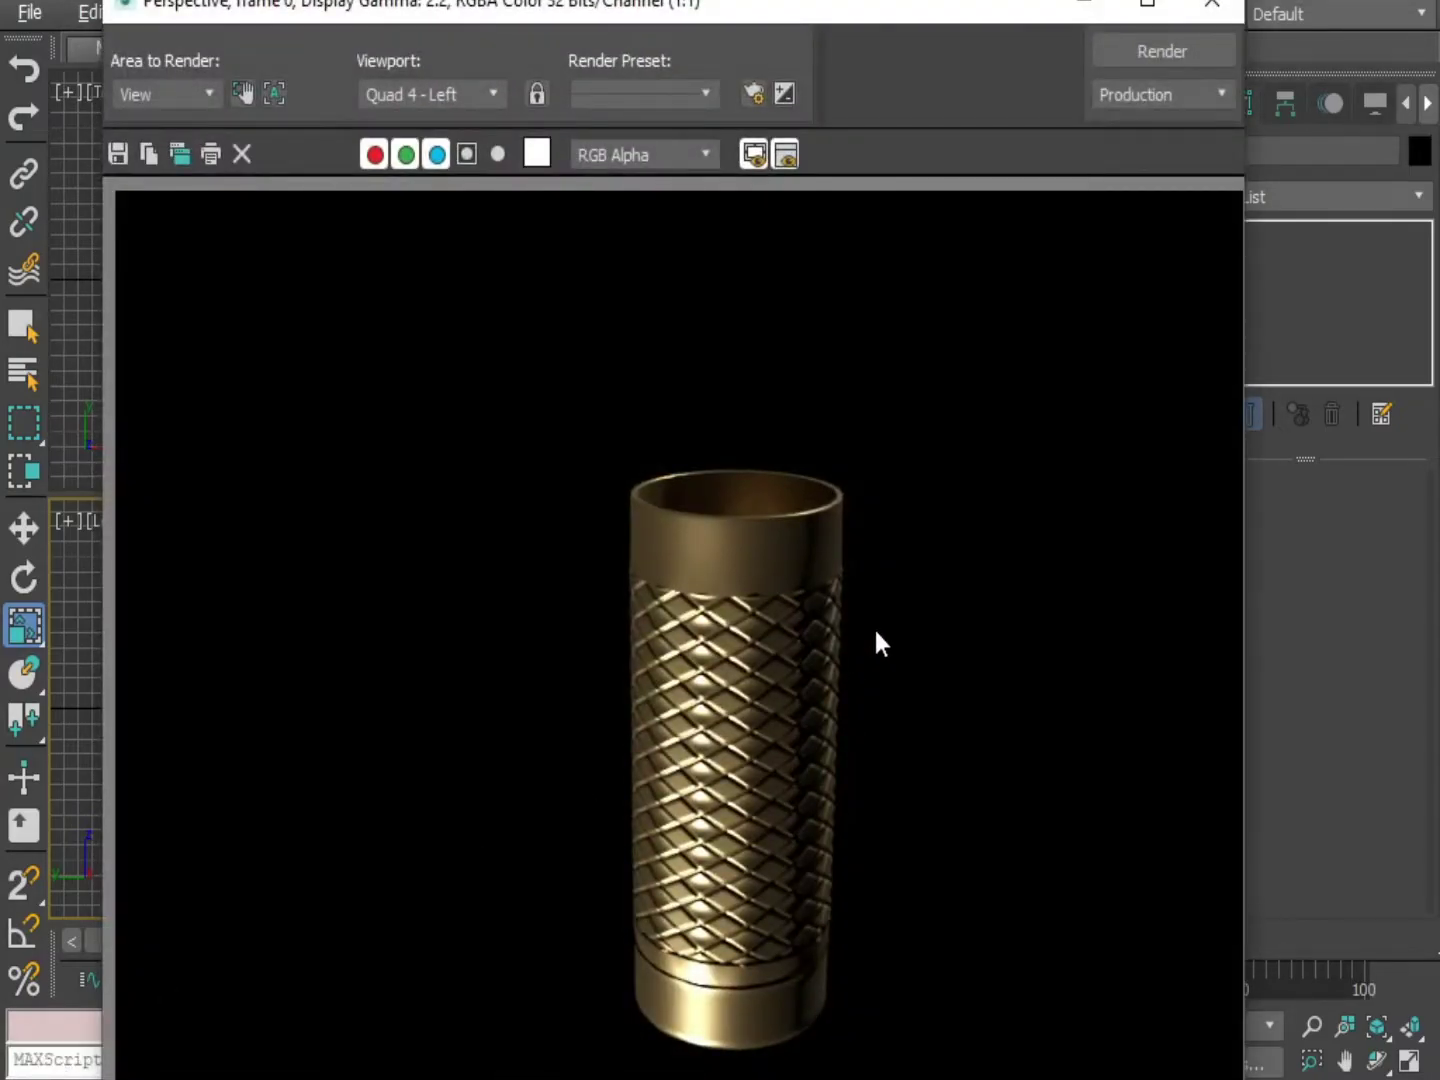
Close the finished render and create a cylinder at the grid origin, about 48 cm in radius and 184 cm high
{"action": "left_click", "coordinate": [1212, 5]}
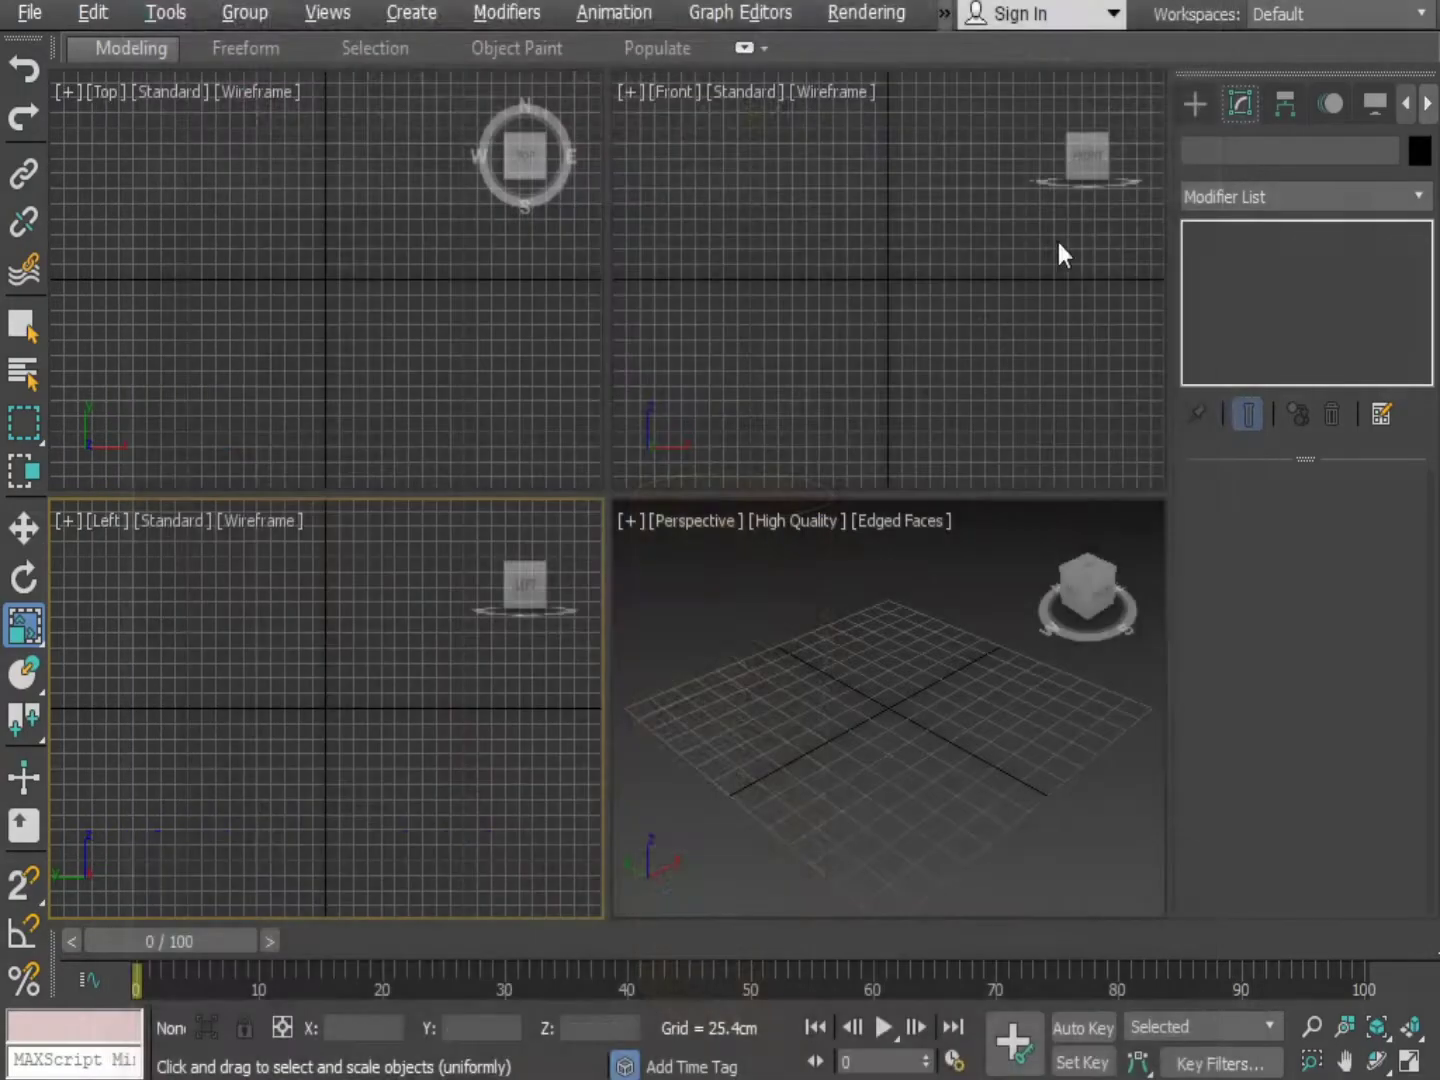
{"action": "left_click", "coordinate": [1196, 104]}
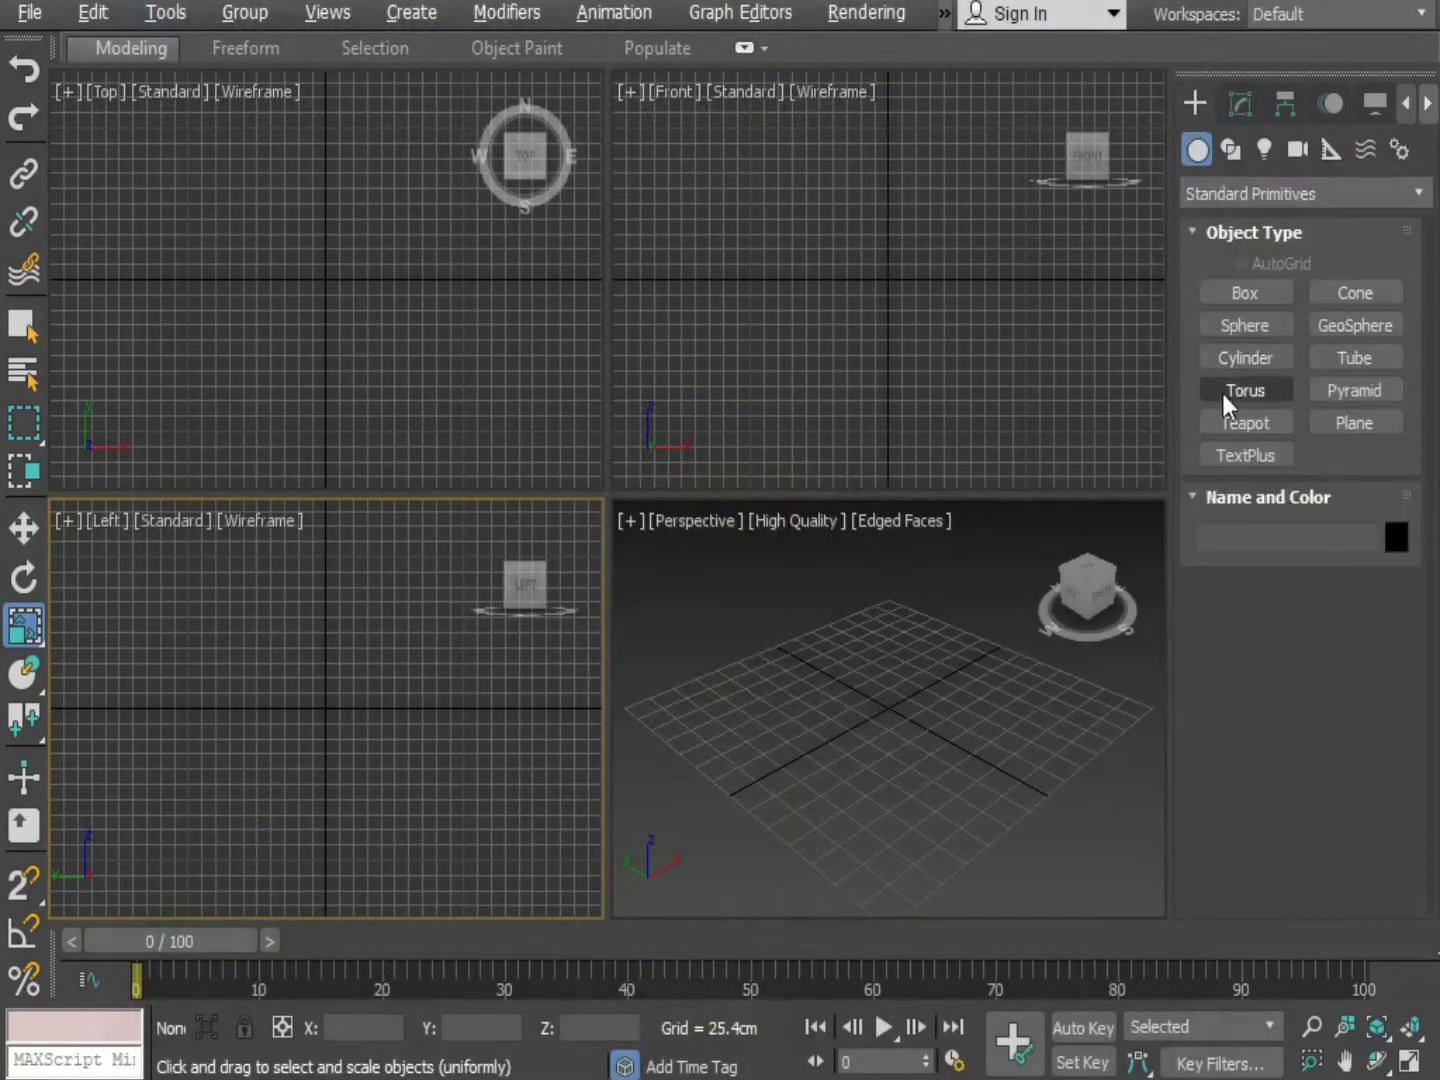
{"action": "left_click", "coordinate": [1273, 357]}
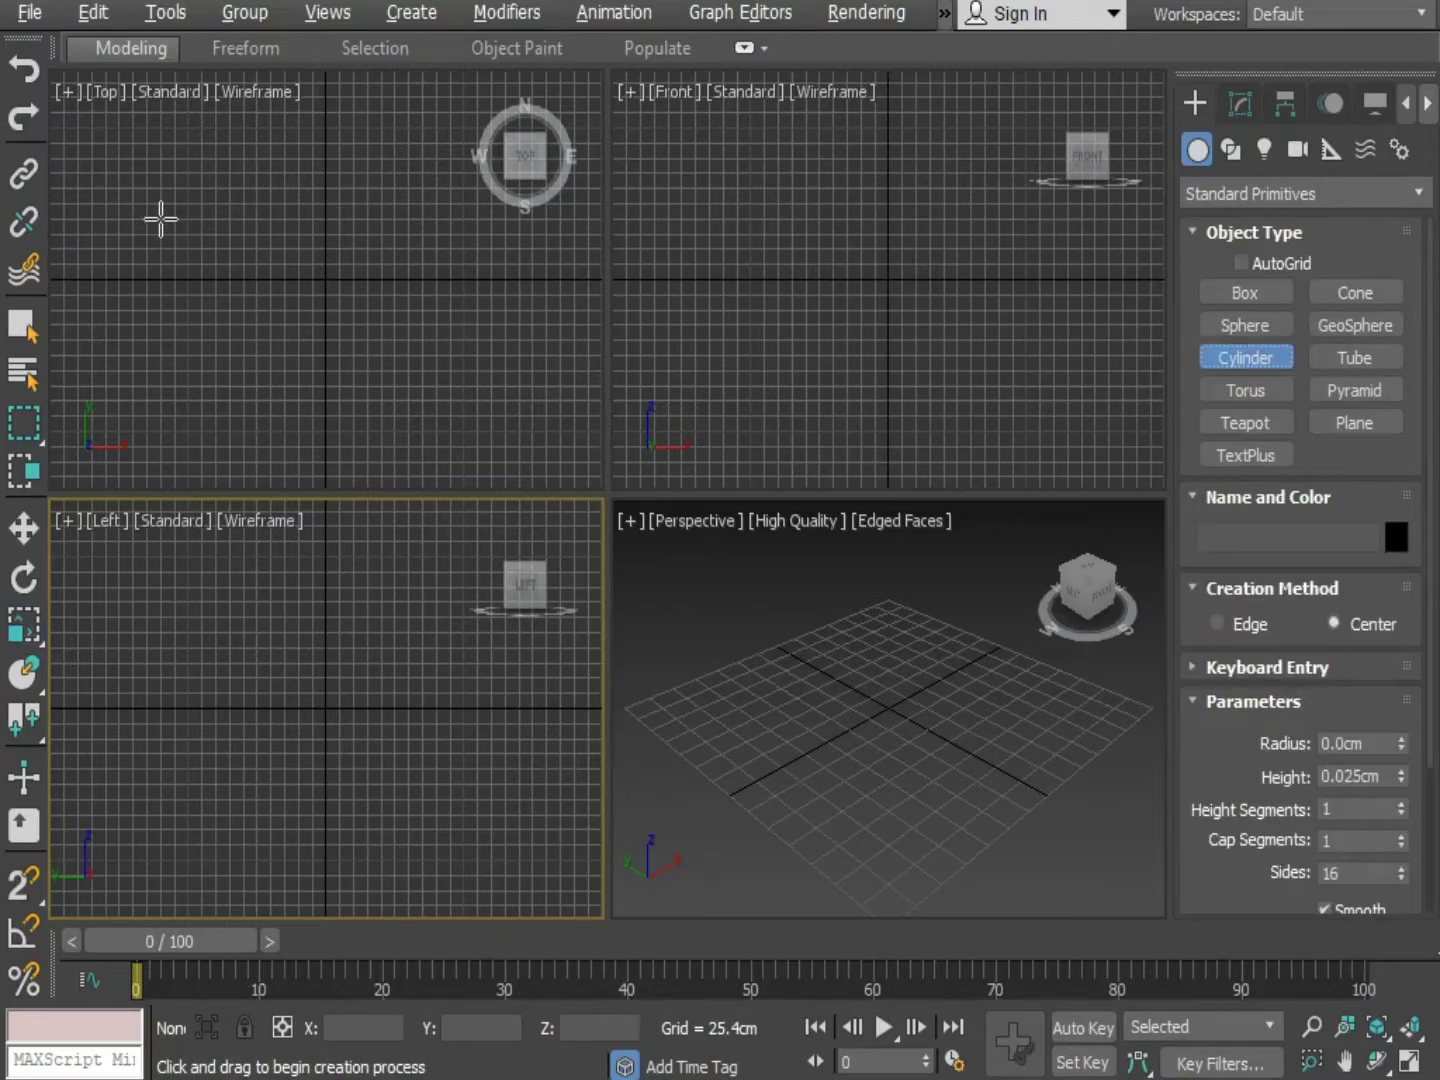
{"action": "left_click_drag", "start_coordinate": [326, 280], "coordinate": [321, 253]}
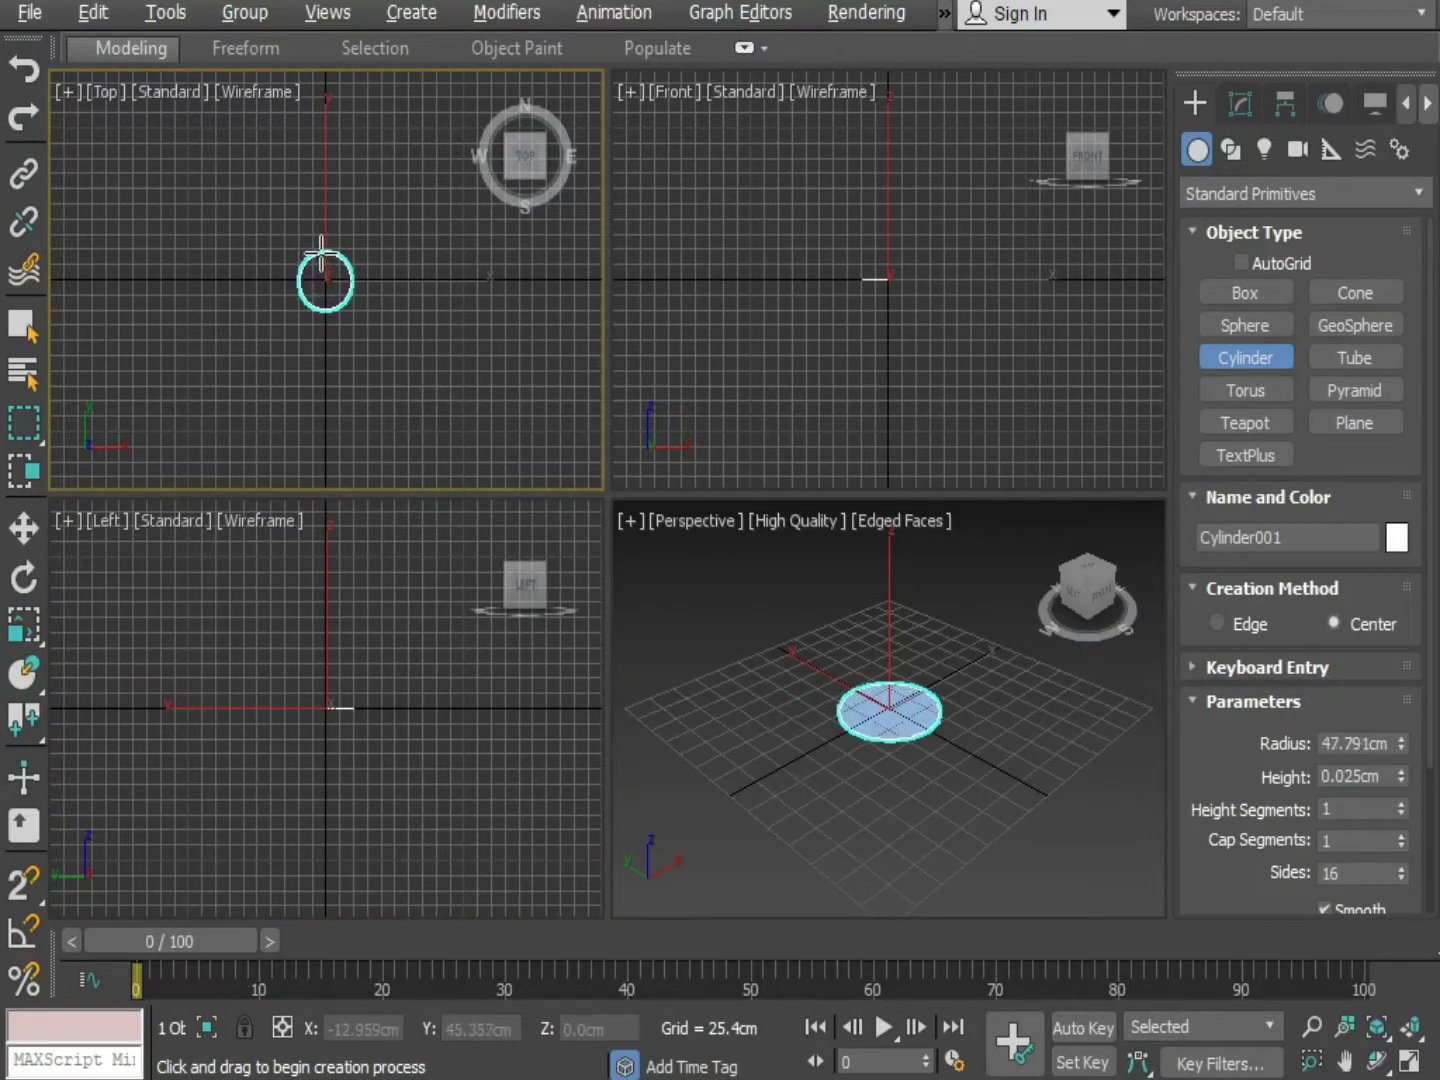
{"action": "left_click", "coordinate": [331, 142]}
{"action": "middle_click_drag", "start_coordinate": [850, 663], "coordinate": [705, 777]}
{"action": "key", "text": "alt+w"}
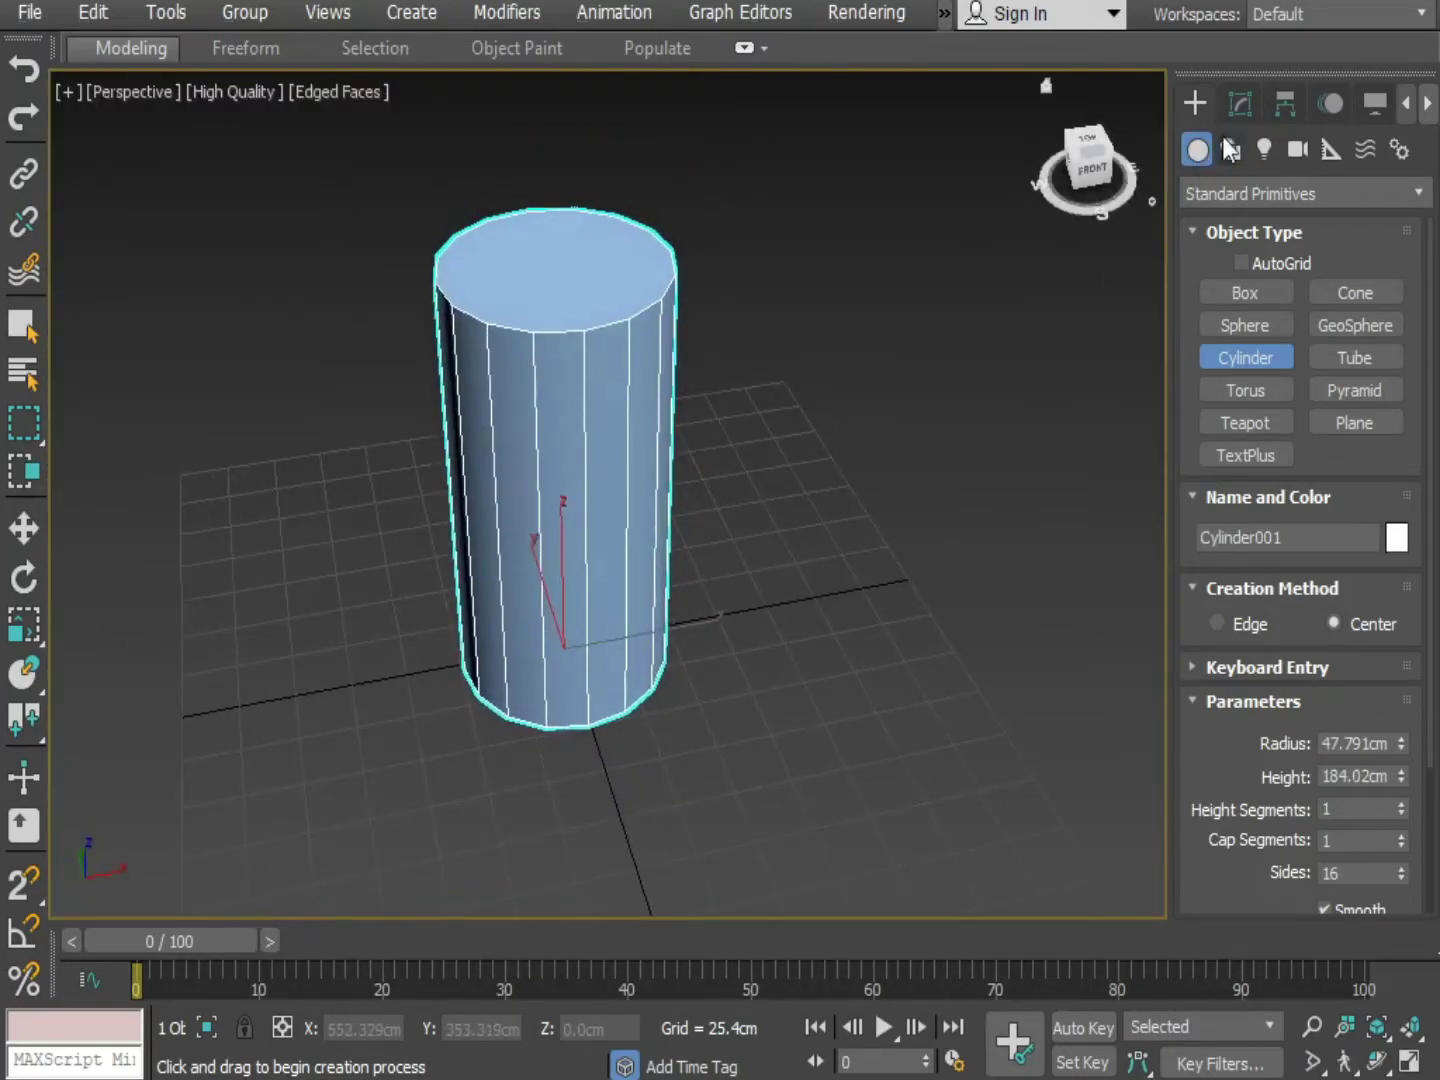
Resize the cylinder to a radius of 35 cm and a height of about 147 cm
{"action": "key", "text": "r"}
{"action": "left_click", "coordinate": [1240, 104]}
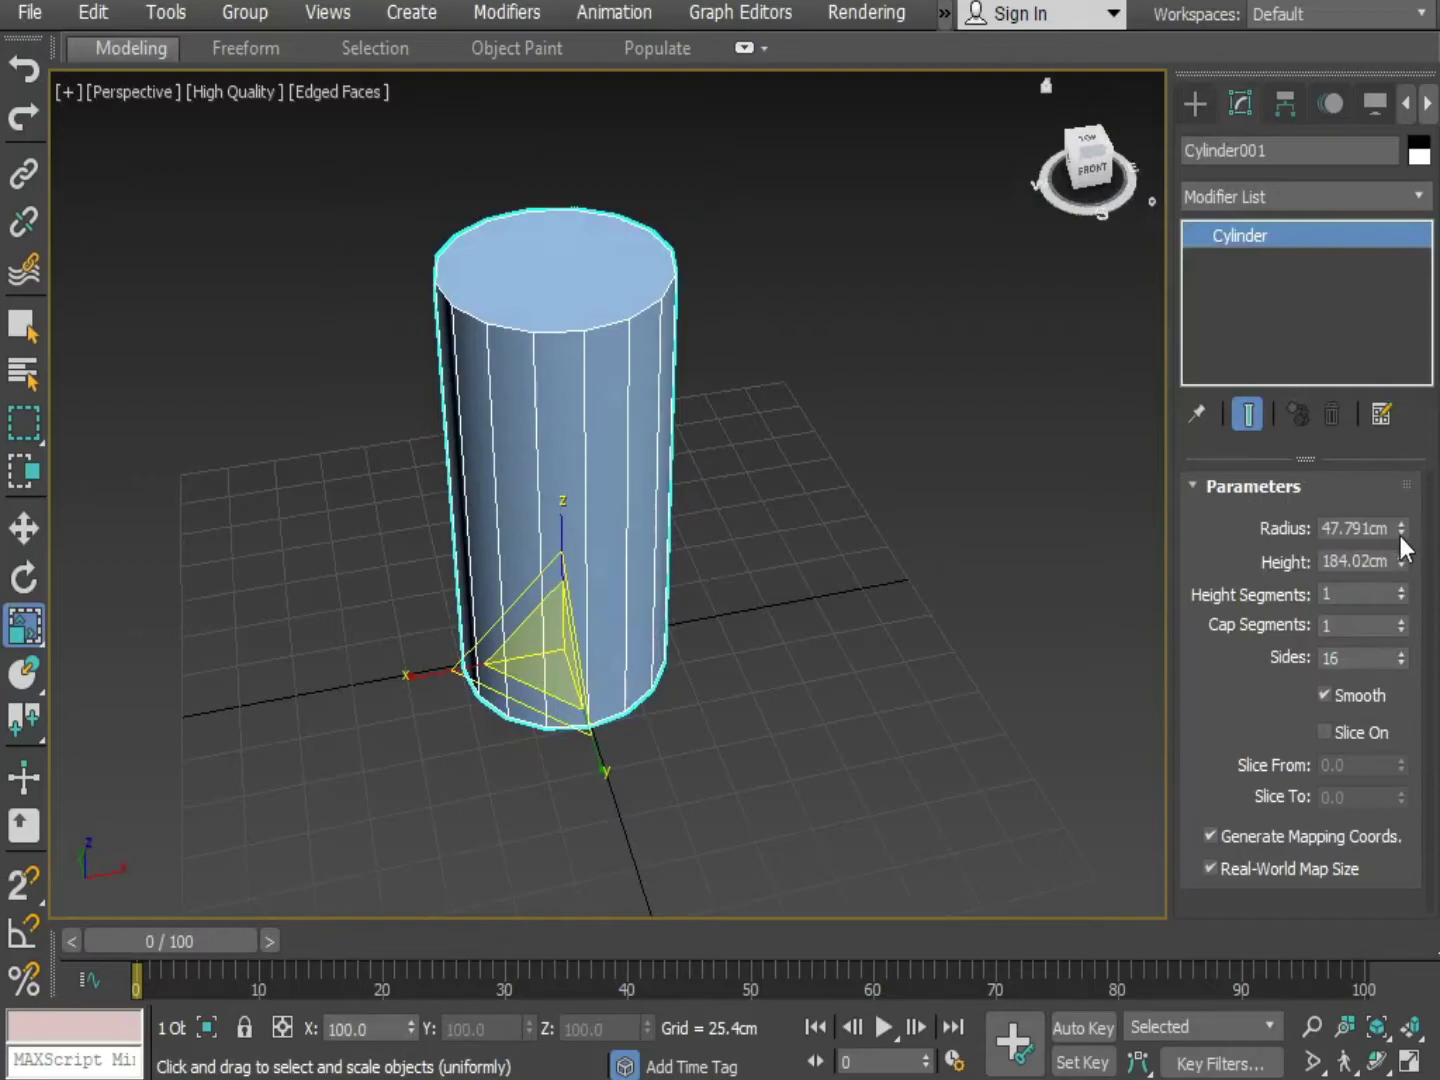
{"action": "left_click_drag", "start_coordinate": [1401, 528], "coordinate": [1401, 585]}
{"action": "middle_click_drag", "start_coordinate": [825, 539], "coordinate": [800, 560], "text": "alt"}
{"action": "left_click_drag", "start_coordinate": [1400, 561], "coordinate": [1399, 626]}
{"action": "left_click_drag", "start_coordinate": [1401, 528], "coordinate": [1396, 566]}
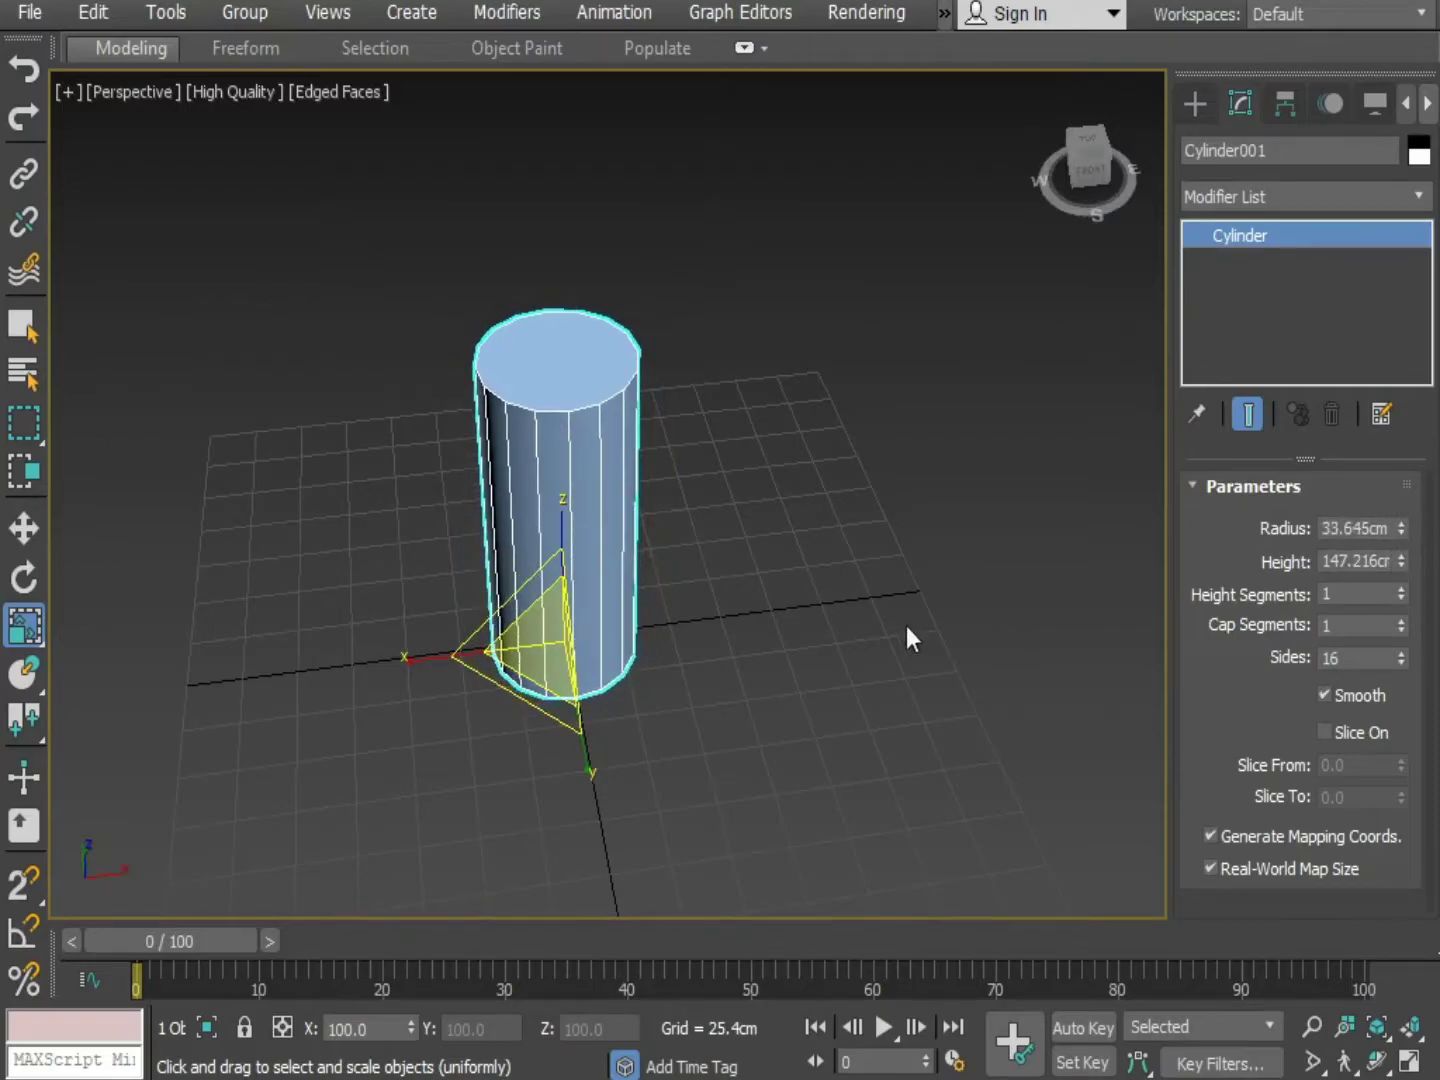
{"action": "middle_click_drag", "start_coordinate": [906, 626], "coordinate": [783, 615], "text": "alt"}
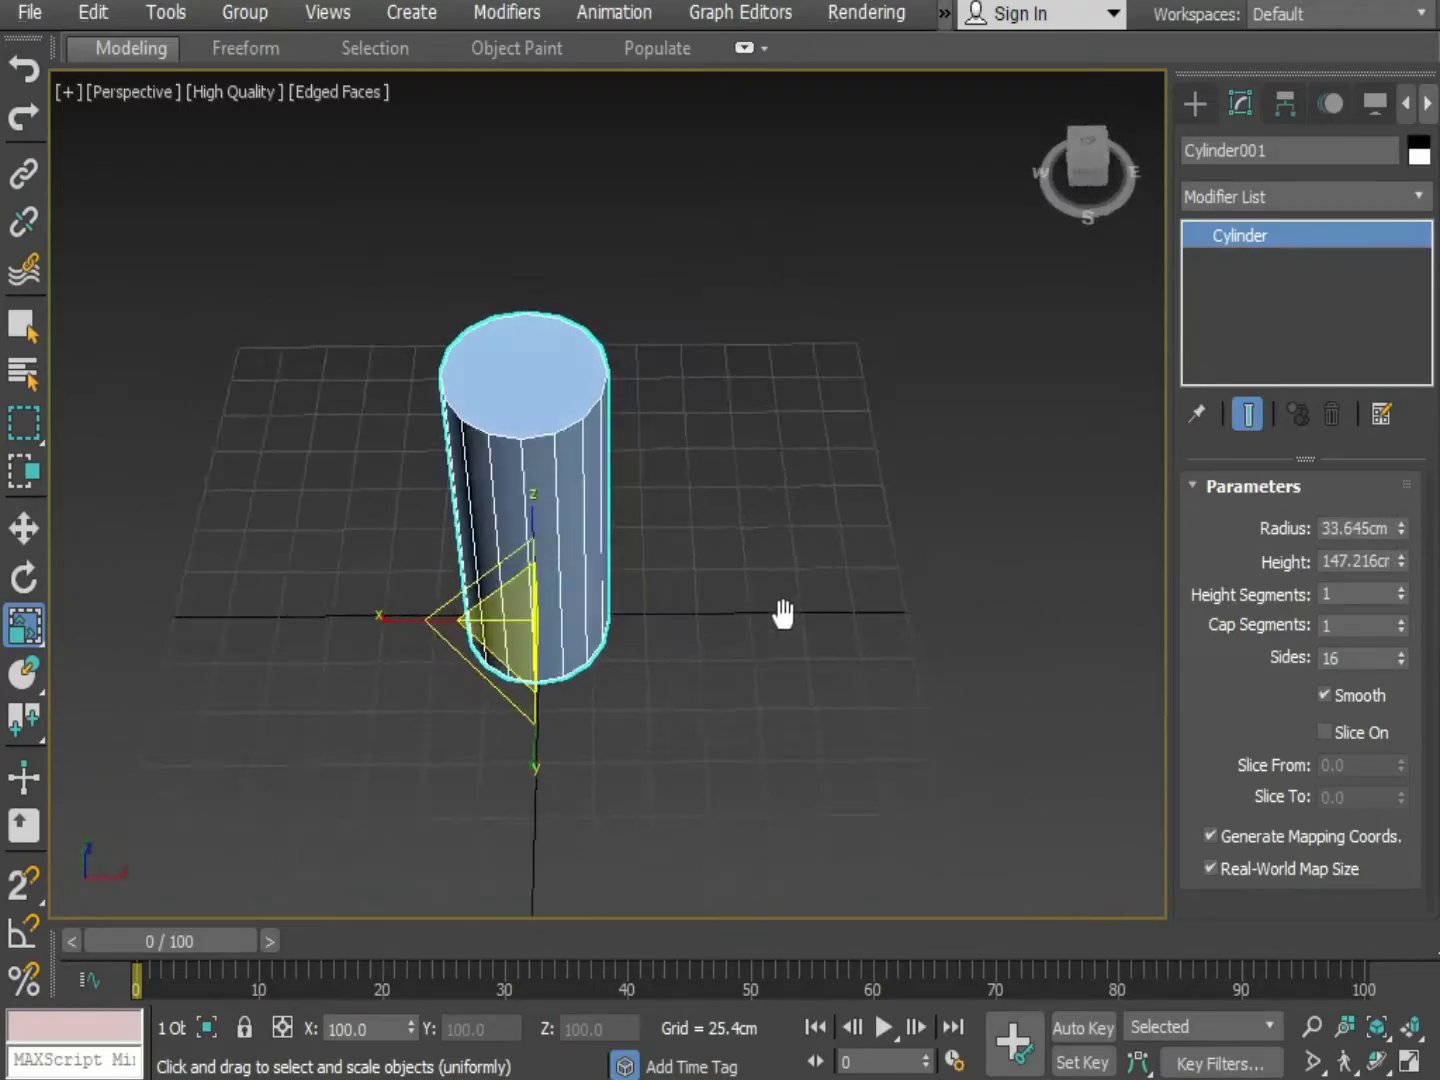
{"action": "left_click_drag", "start_coordinate": [1404, 522], "coordinate": [1404, 514]}
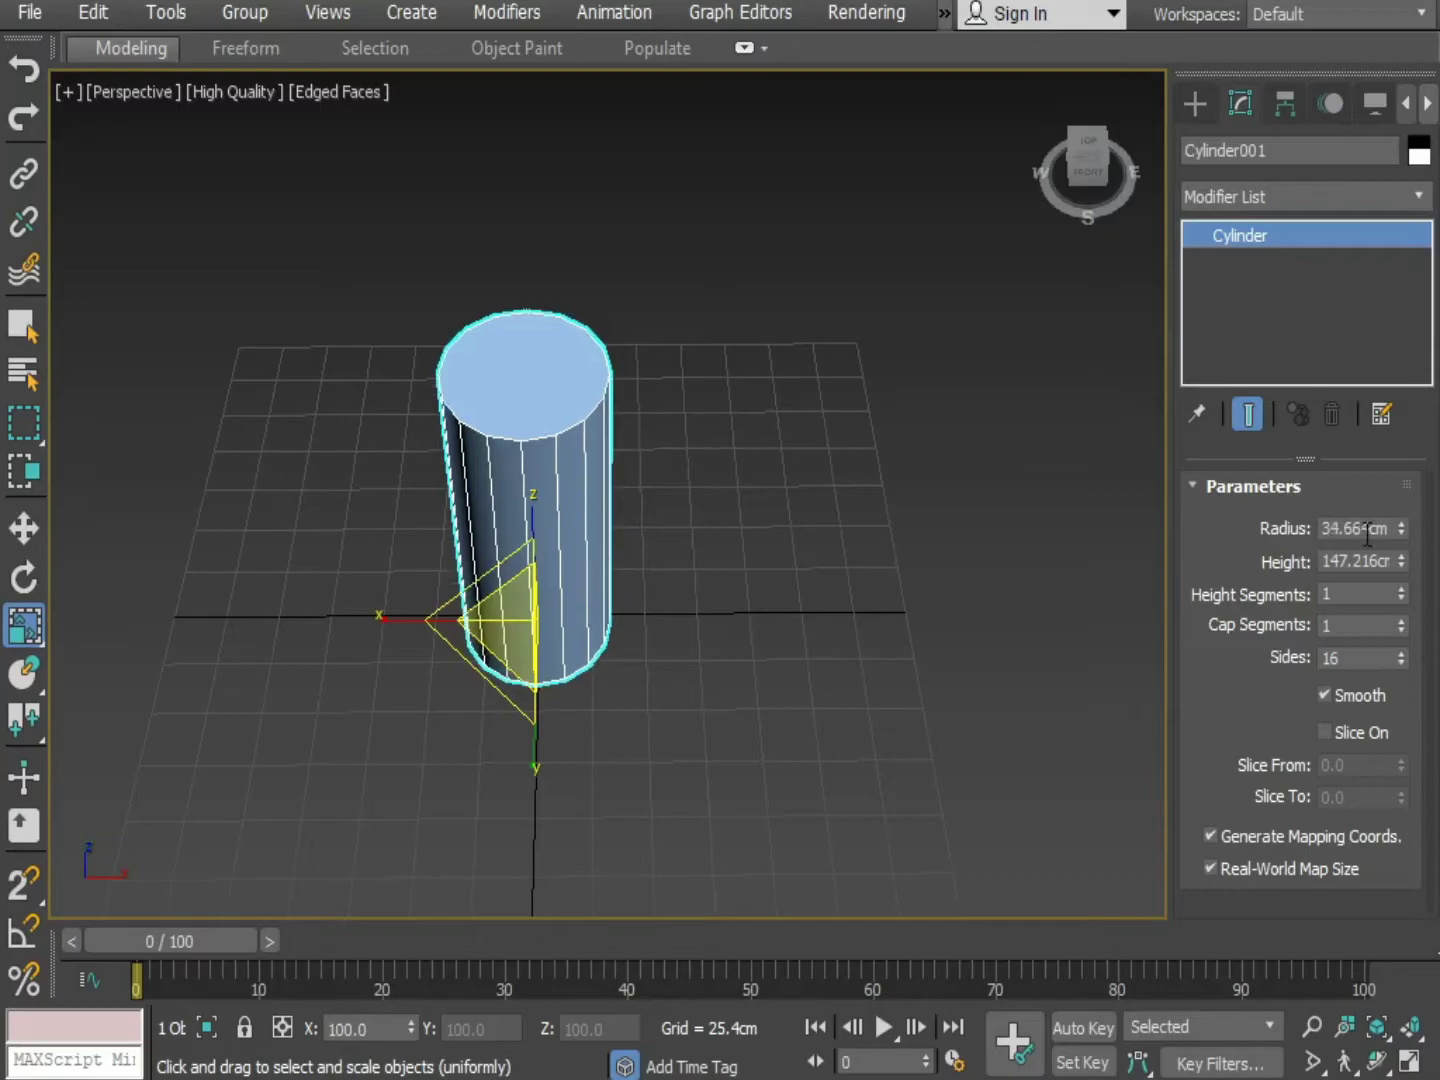
{"action": "type", "text": "35"}
{"action": "key", "text": "Return"}
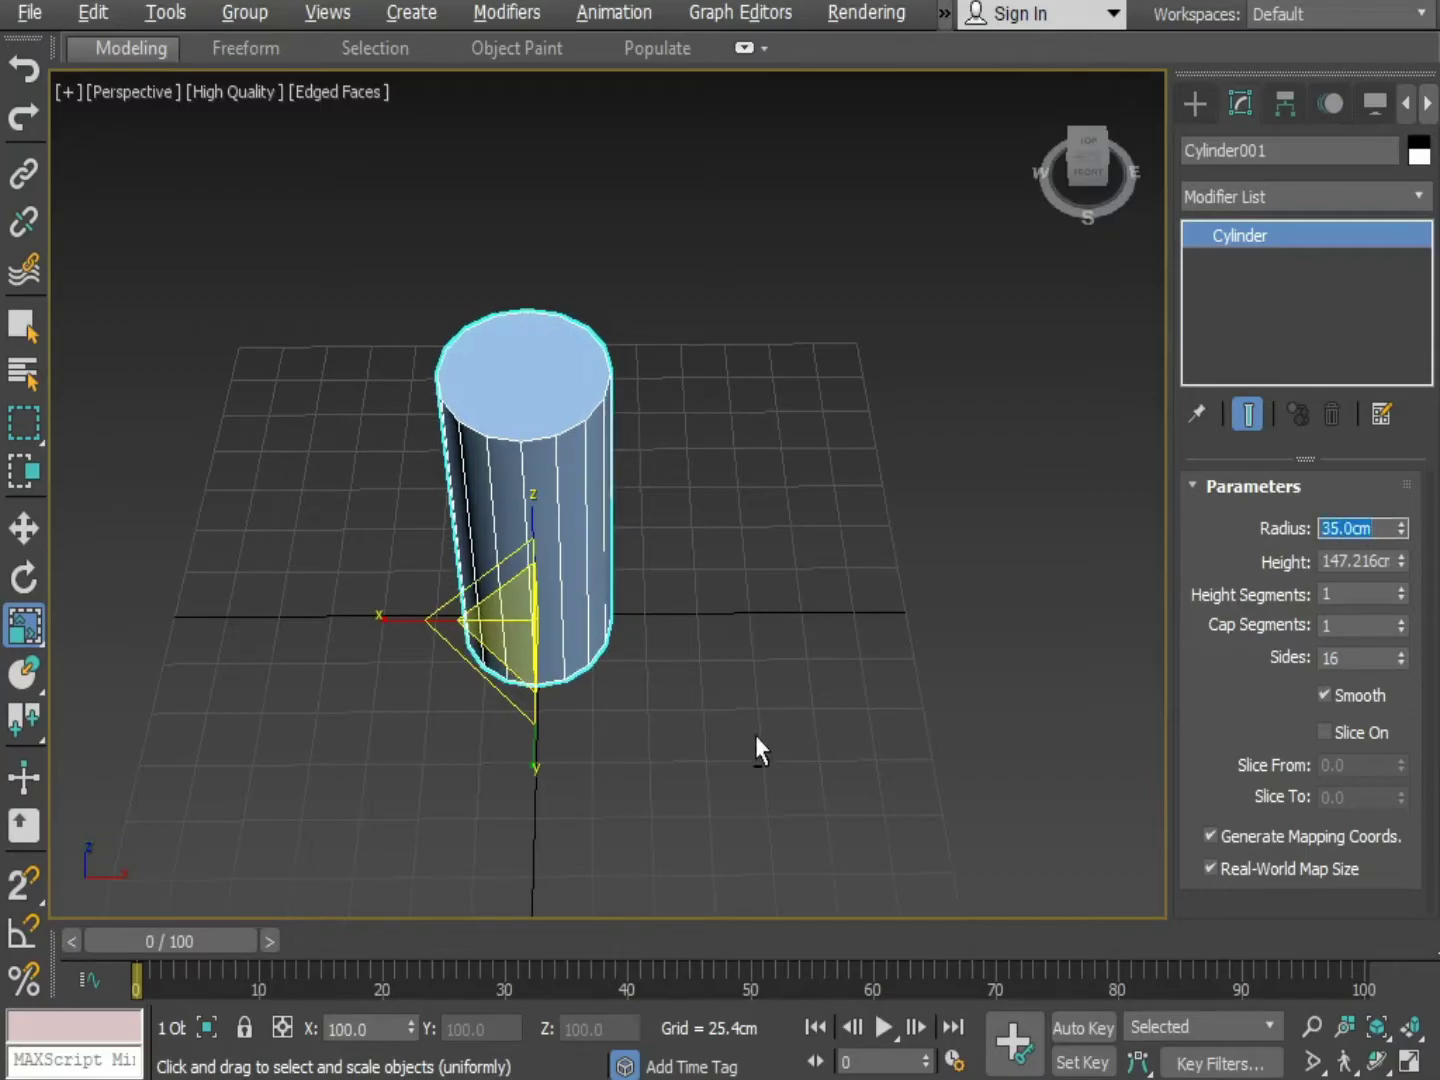
Convert the cylinder to an Editable Poly
{"action": "middle_click_drag", "start_coordinate": [757, 737], "coordinate": [571, 589], "text": "alt"}
{"action": "right_click", "coordinate": [559, 494]}
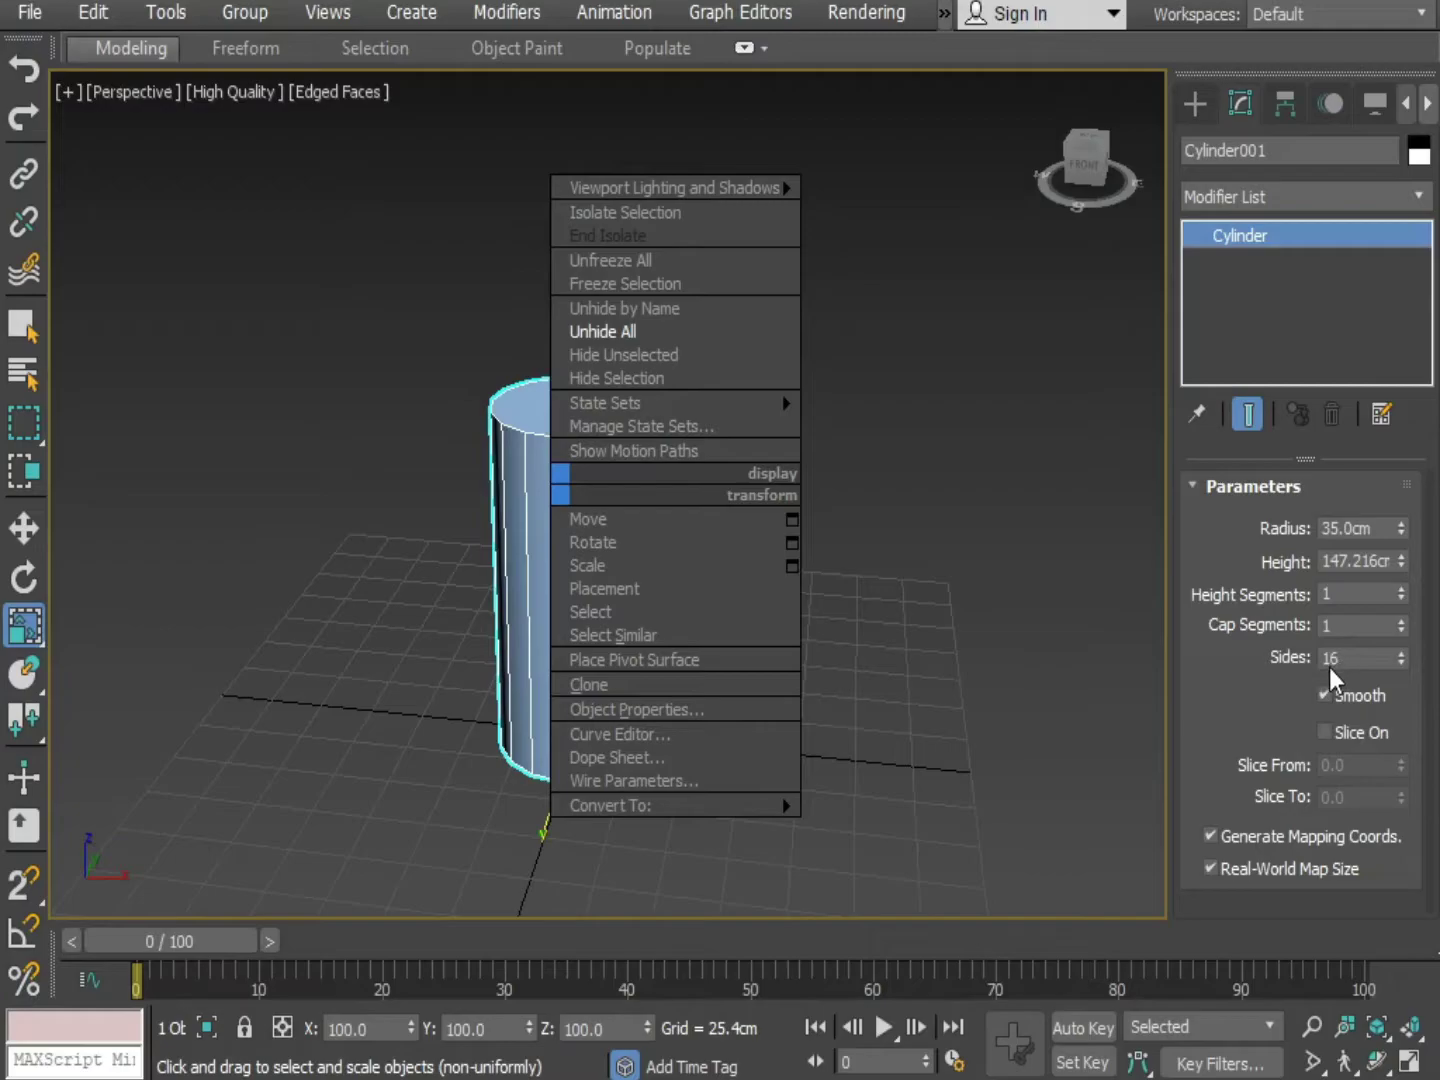
{"action": "left_click", "coordinate": [598, 600]}
{"action": "right_click", "coordinate": [574, 577]}
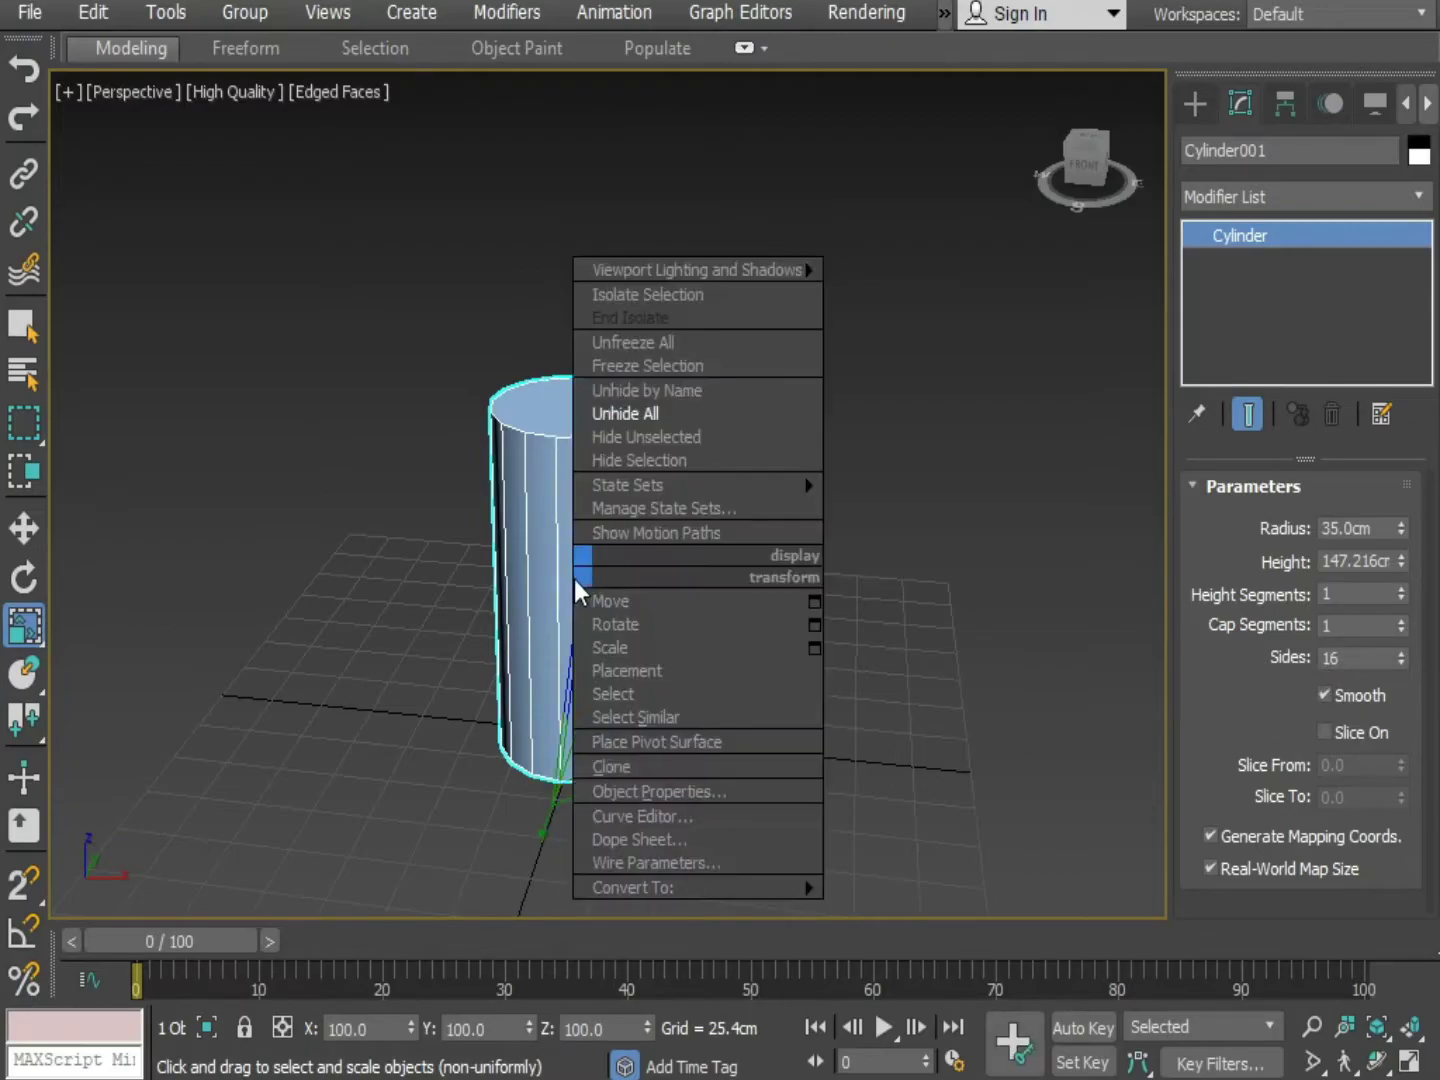
{"action": "mouse_move", "coordinate": [649, 897]}
{"action": "left_click", "coordinate": [904, 911]}
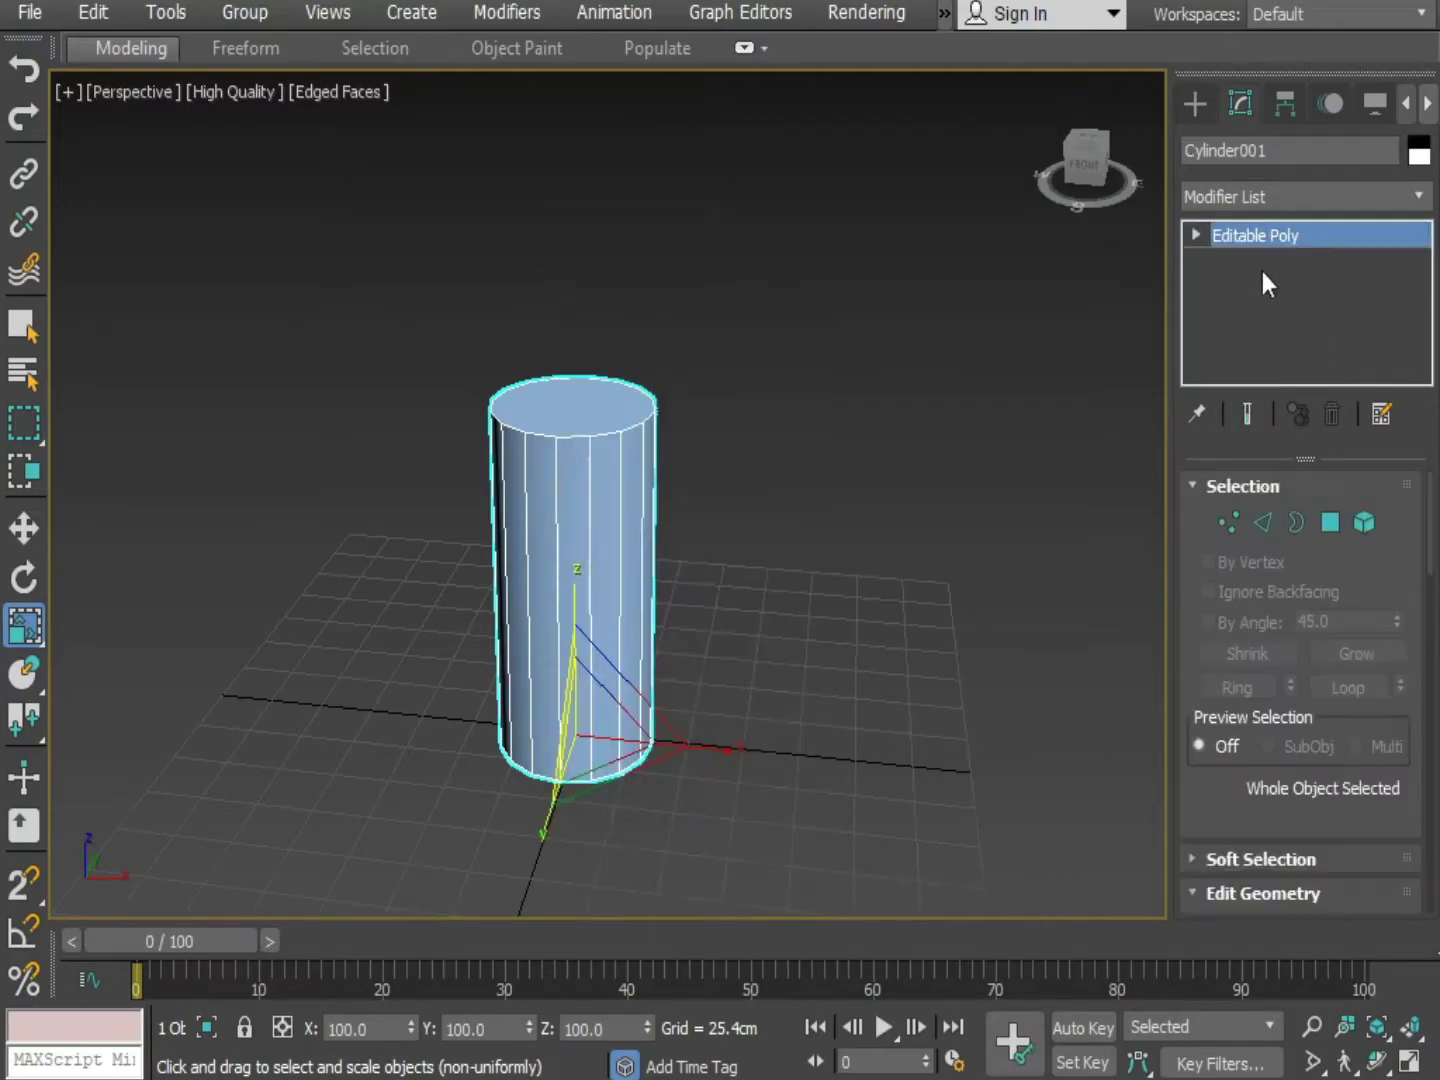
Inset the cylinder's top cap polygon slightly to form a thin rim
{"action": "left_click", "coordinate": [1197, 235]}
{"action": "left_click", "coordinate": [1331, 522]}
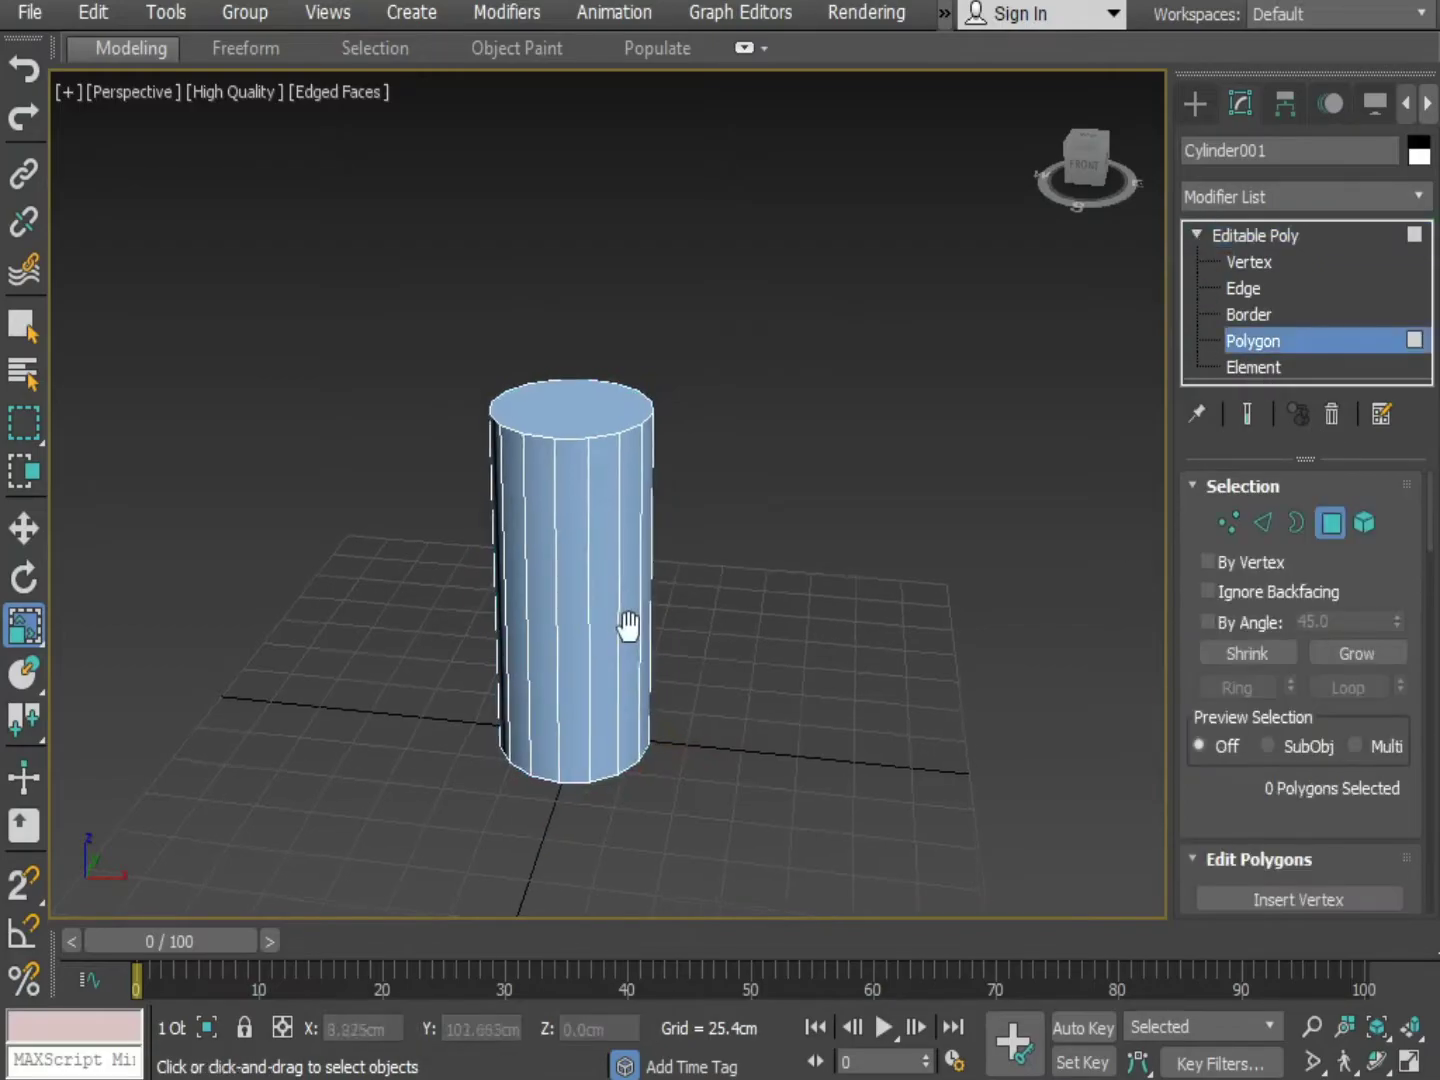
{"action": "middle_click_drag", "start_coordinate": [624, 620], "coordinate": [588, 633], "text": "alt"}
{"action": "left_click", "coordinate": [595, 444]}
{"action": "middle_click_drag", "start_coordinate": [595, 445], "coordinate": [567, 510], "text": "alt"}
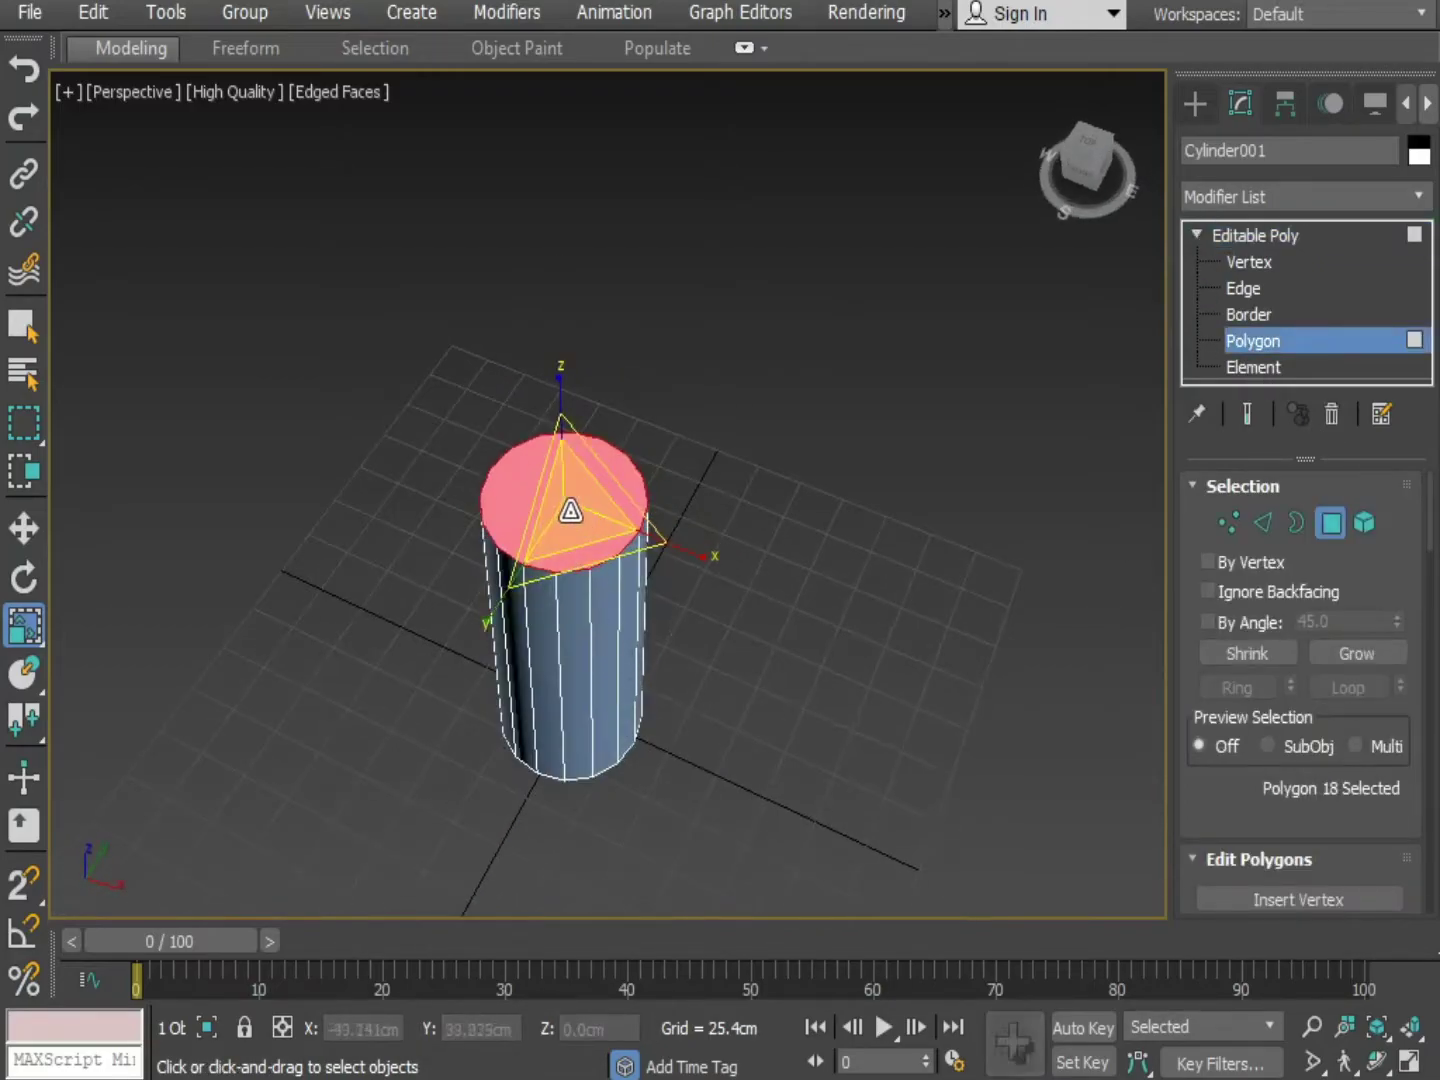
{"action": "right_click", "coordinate": [567, 510]}
{"action": "left_click", "coordinate": [318, 653]}
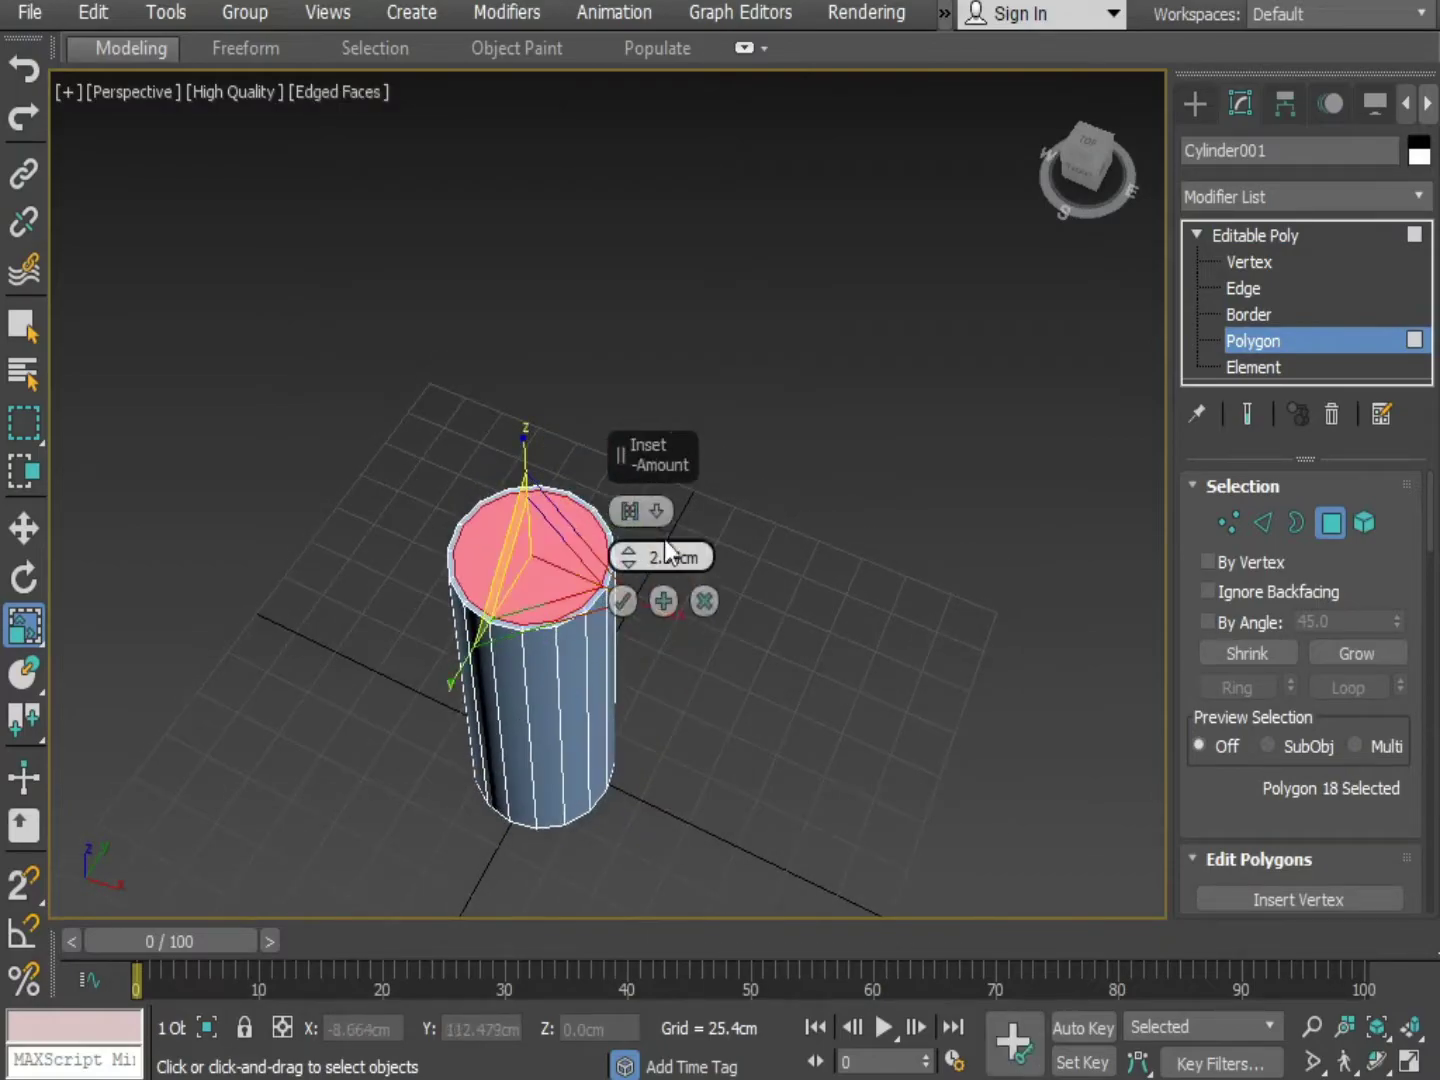
{"action": "left_click", "coordinate": [625, 612]}
Extrude the inset top polygon about -145 cm down to the base to hollow out the cylinder, checking the depth in wireframe
{"action": "middle_click_drag", "start_coordinate": [611, 871], "coordinate": [681, 797]}
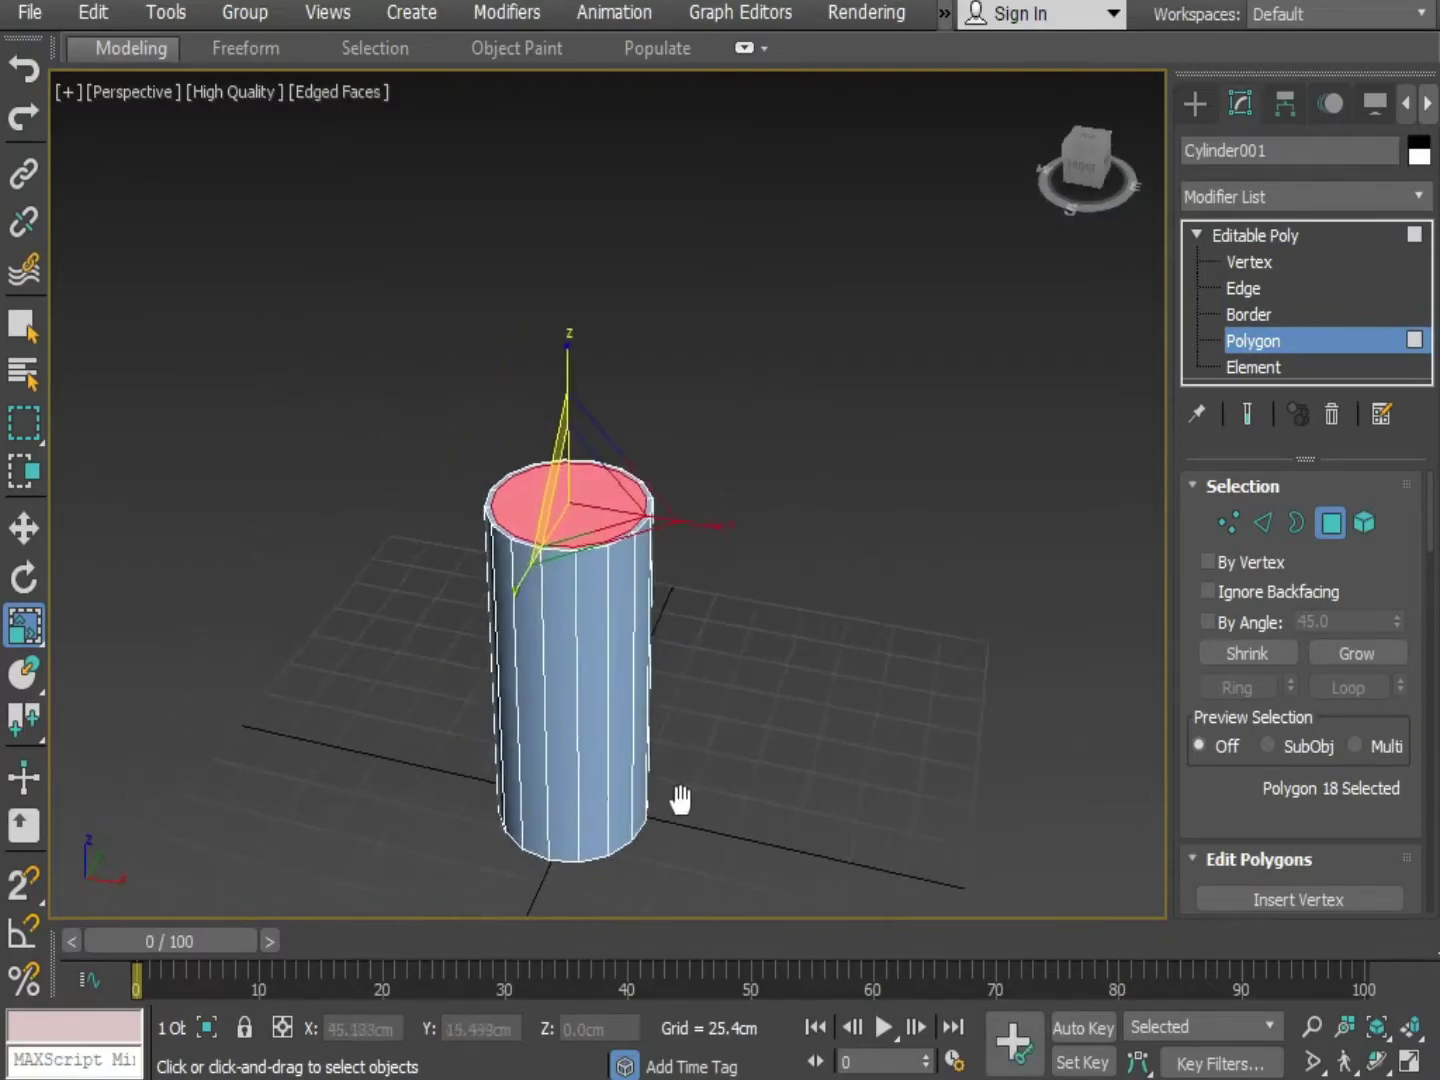
{"action": "right_click", "coordinate": [573, 478]}
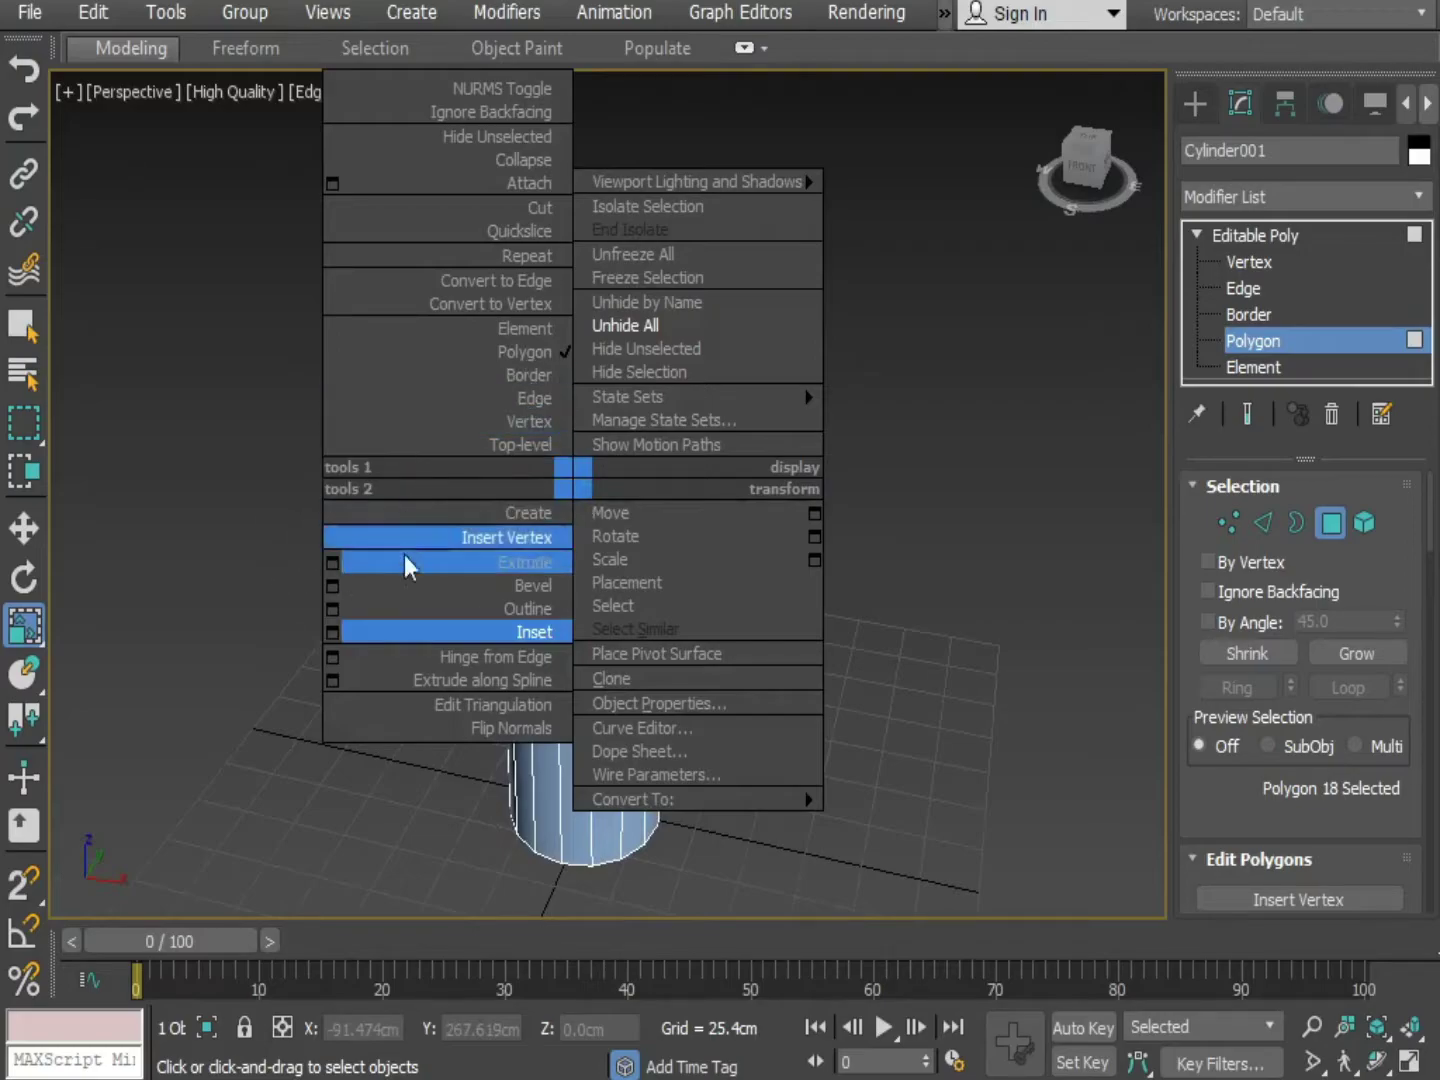
{"action": "left_click", "coordinate": [331, 562]}
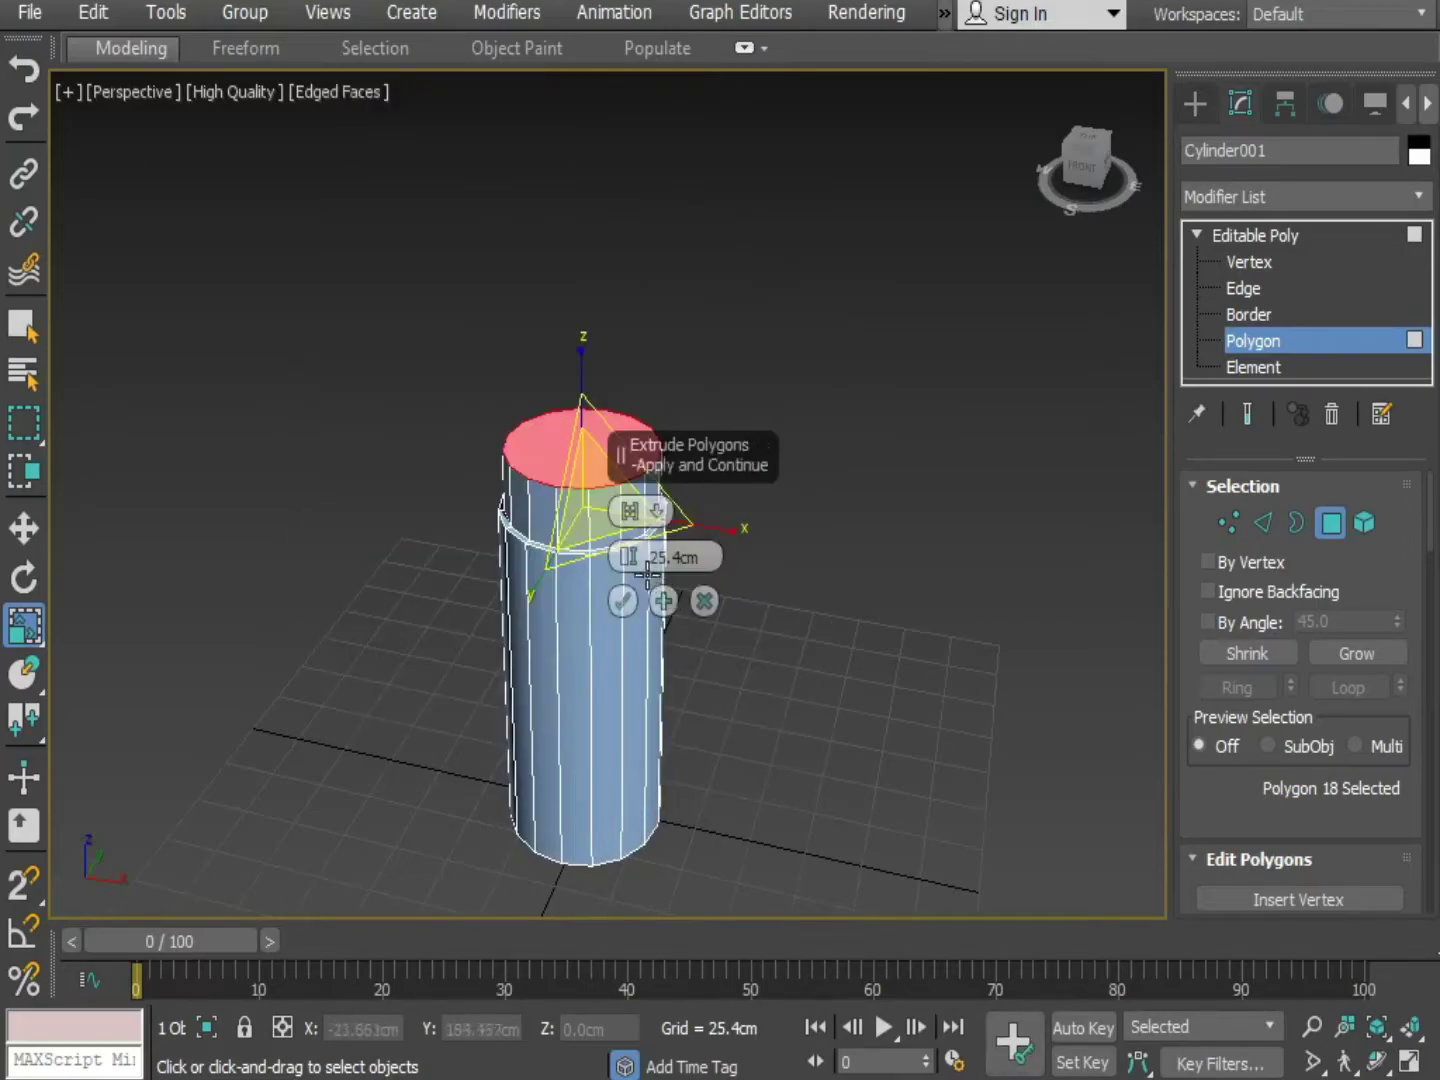
{"action": "left_click_drag", "start_coordinate": [628, 555], "coordinate": [583, 749]}
{"action": "key", "text": "F3"}
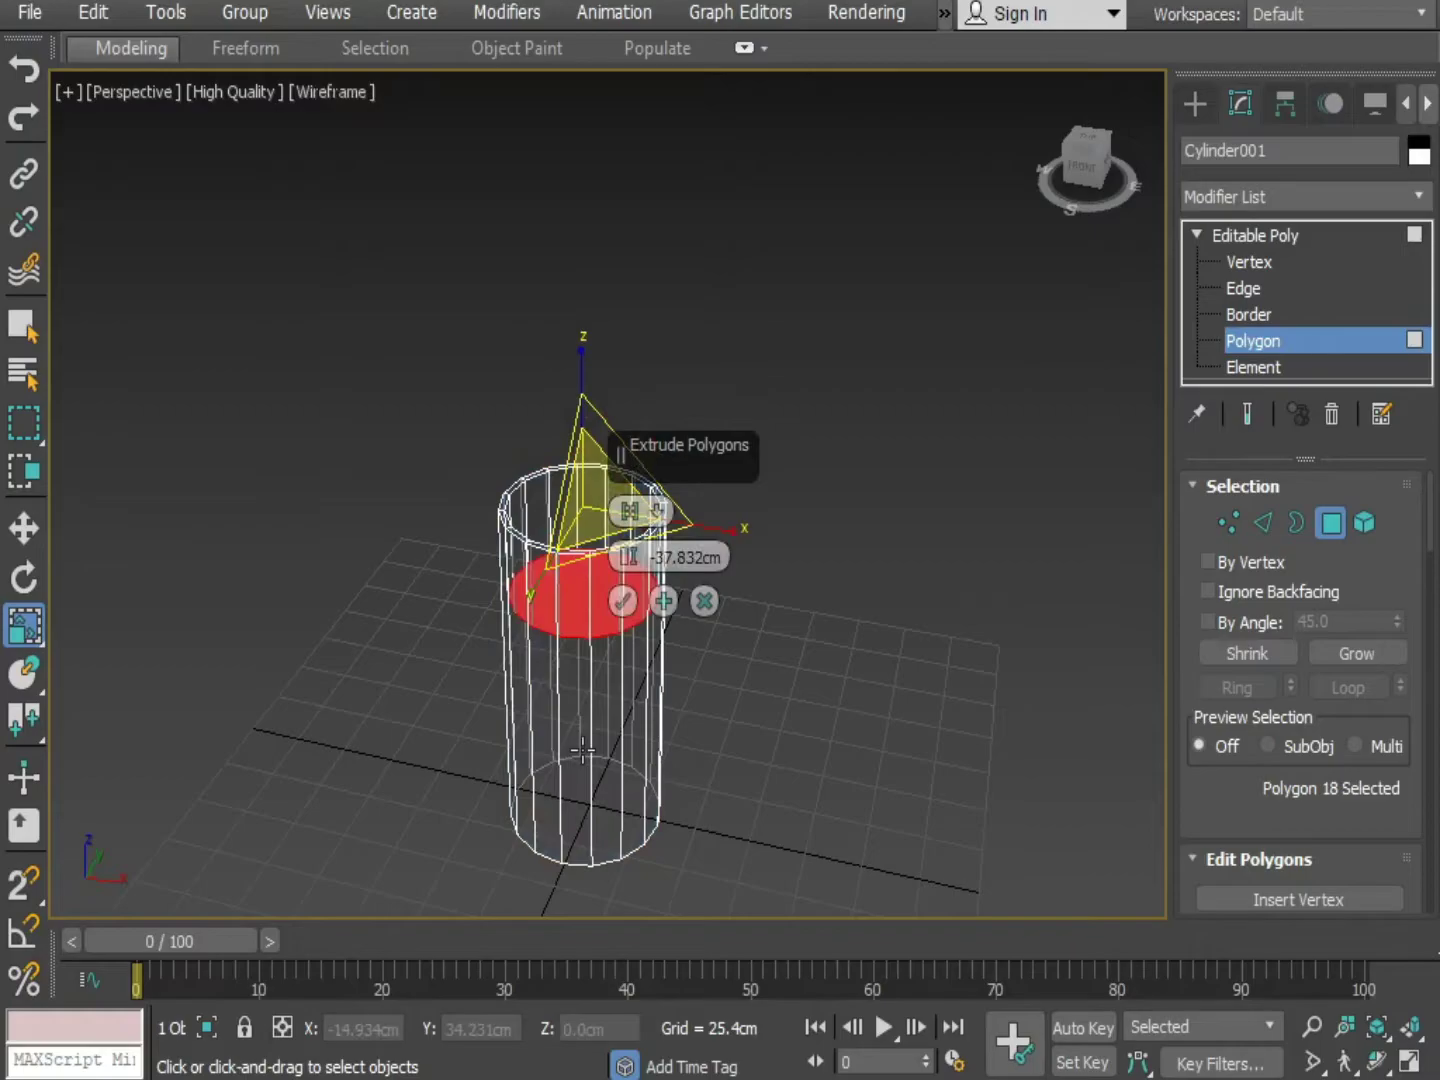
{"action": "left_click_drag", "start_coordinate": [628, 557], "coordinate": [569, 878]}
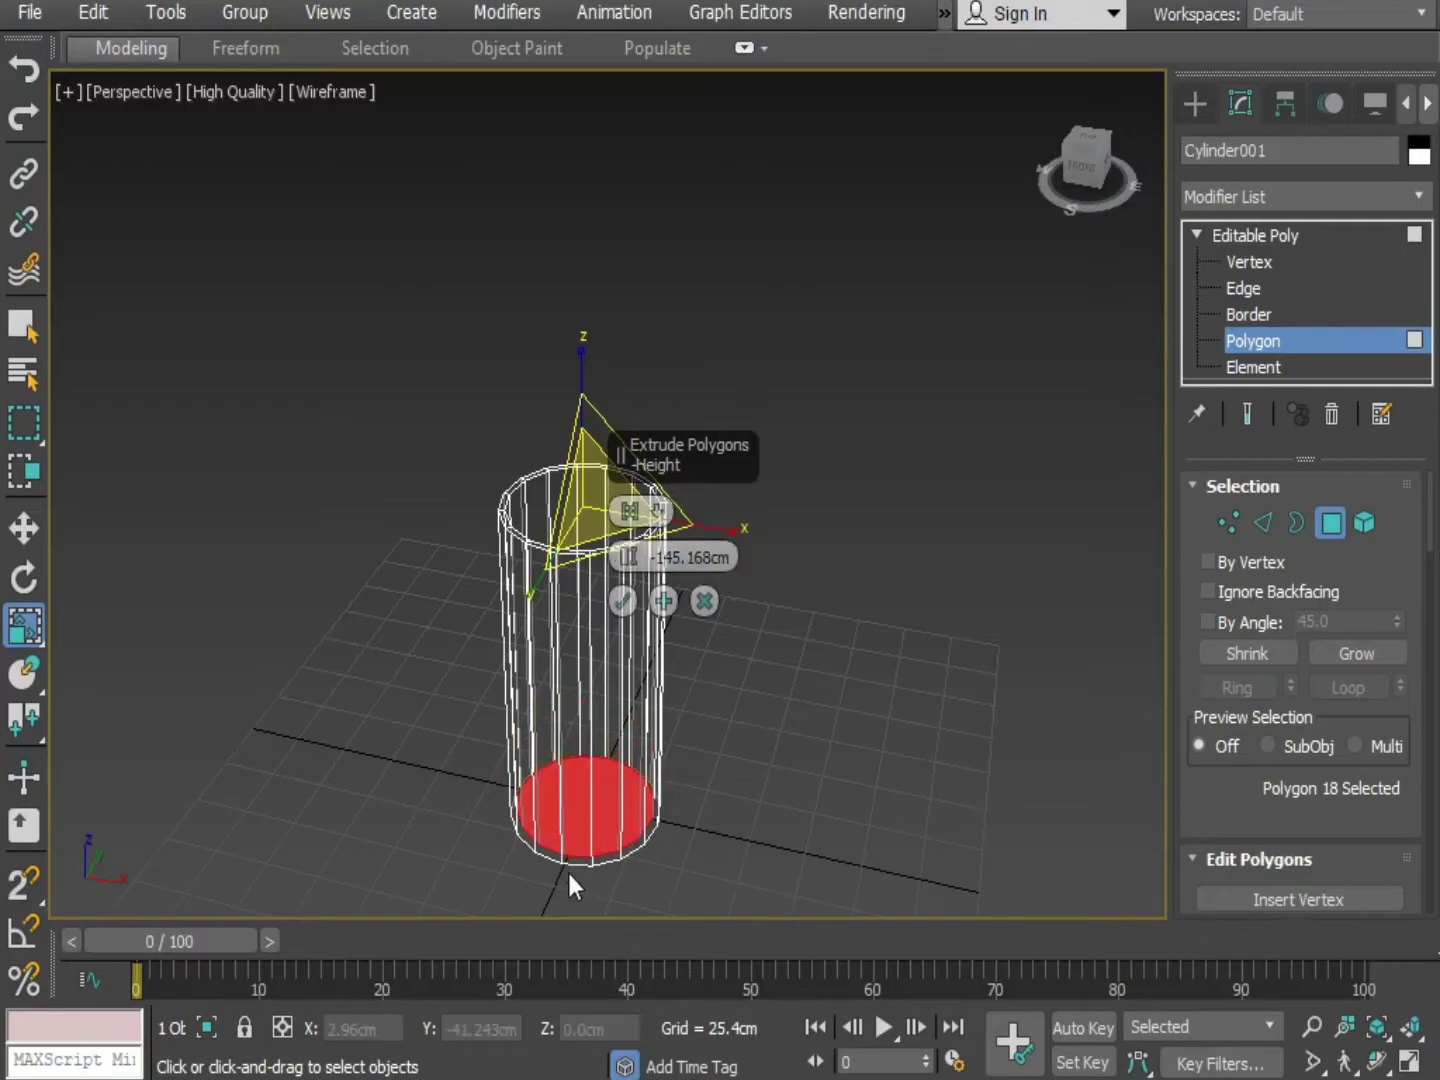
{"action": "left_click", "coordinate": [622, 605]}
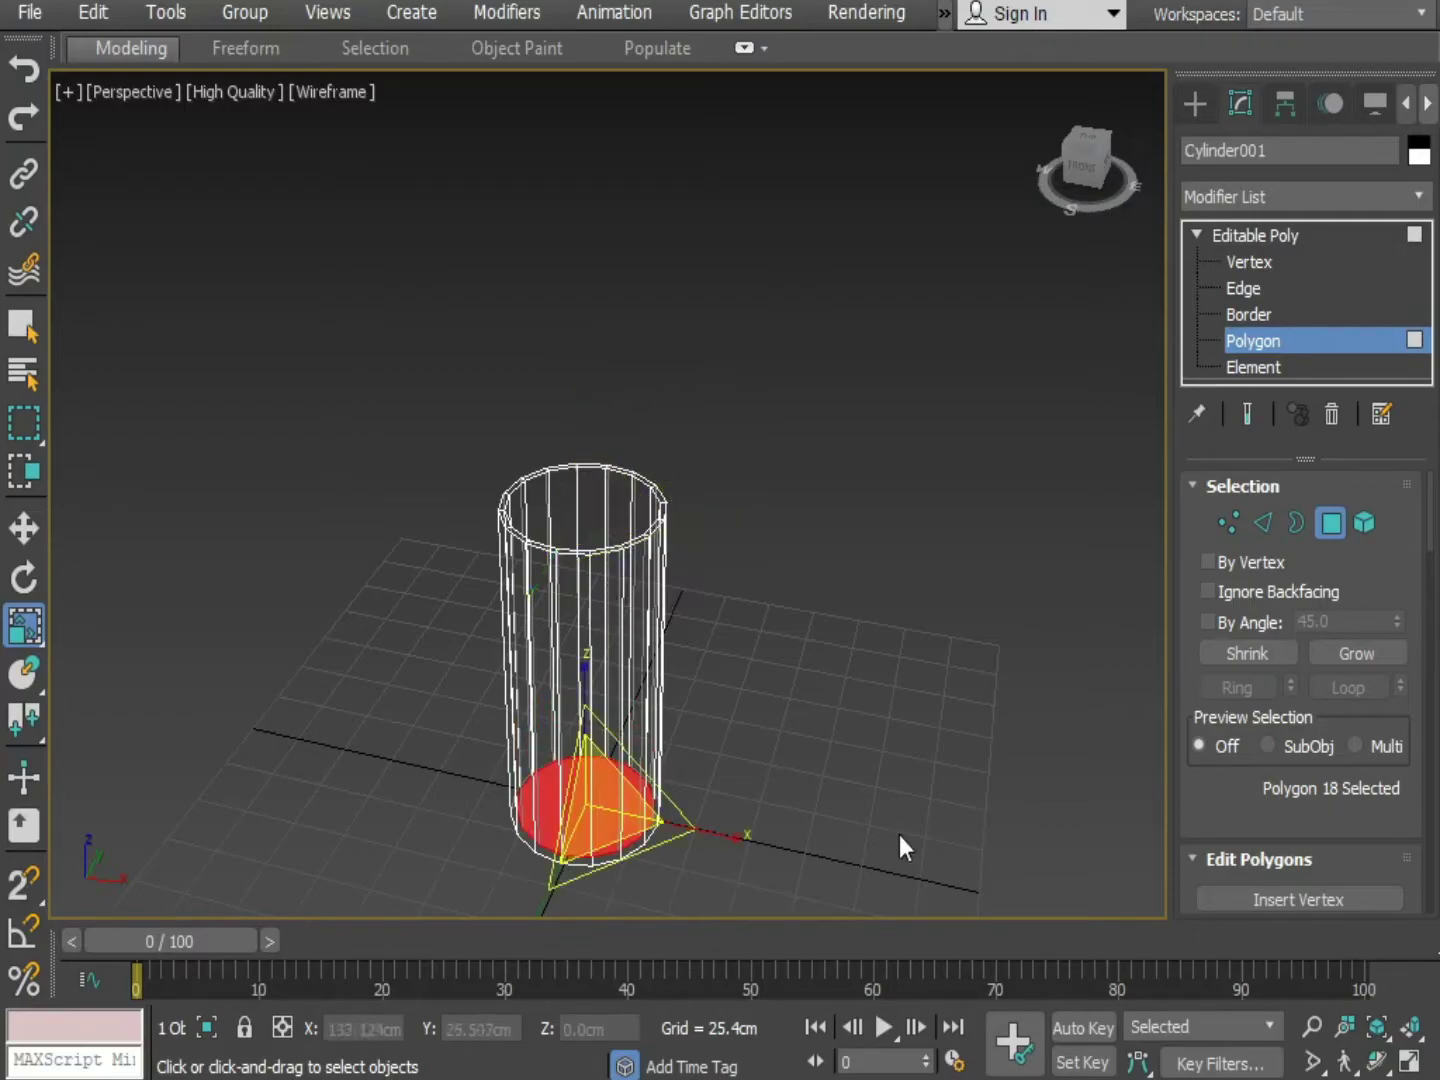
{"action": "left_click", "coordinate": [867, 689]}
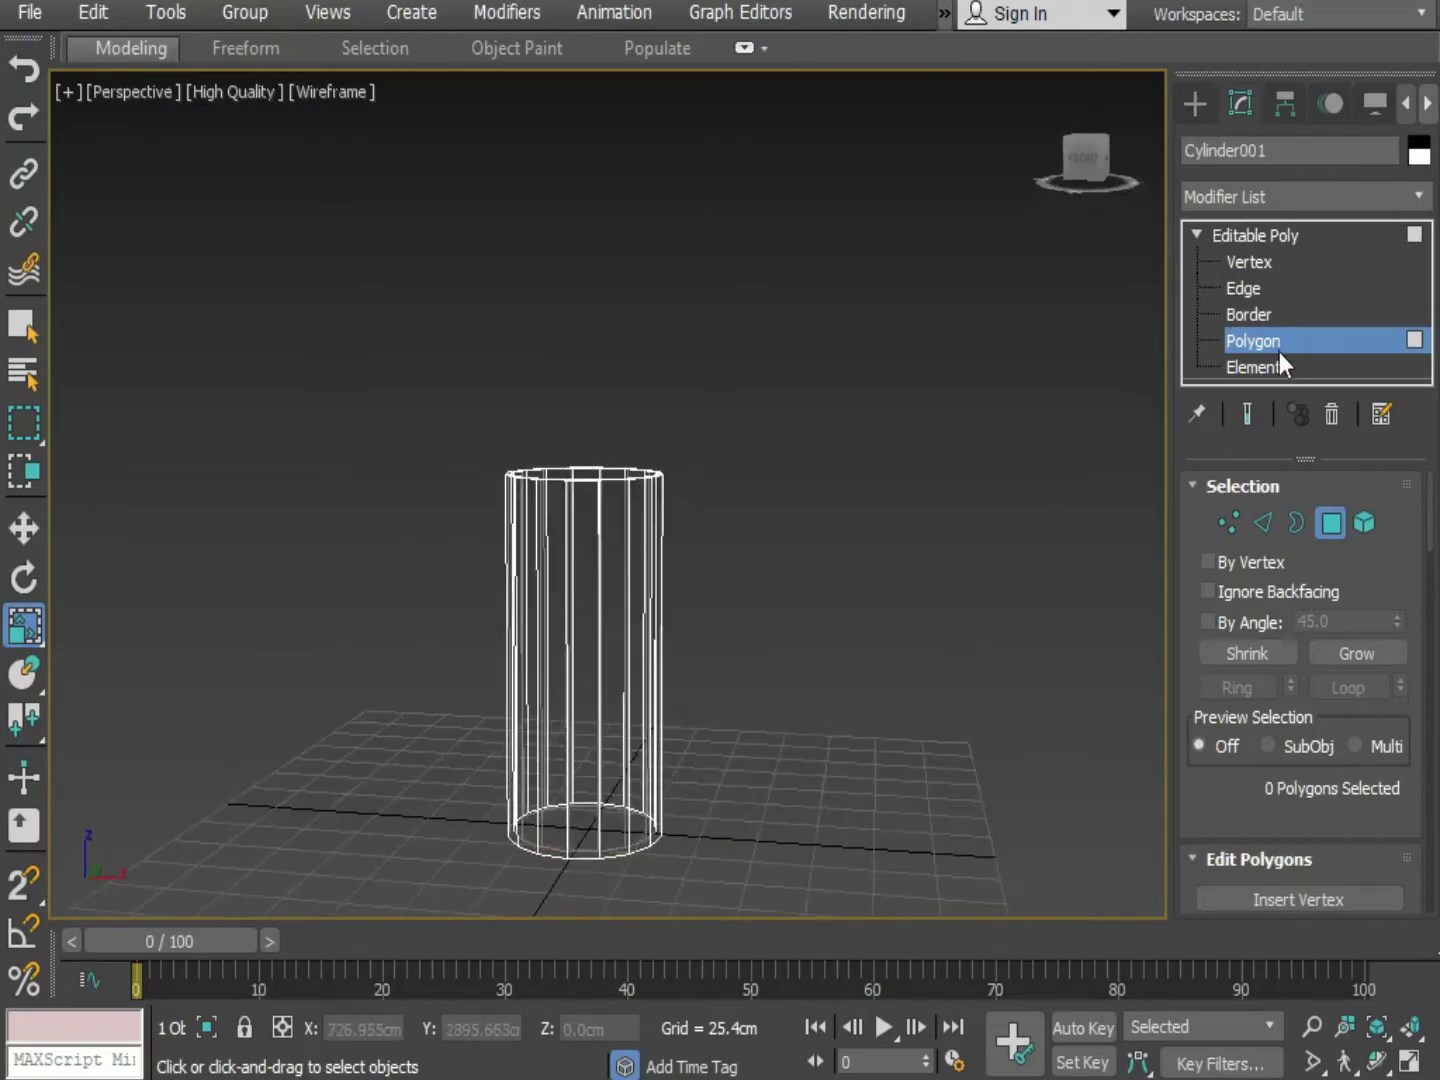
Restore shaded display with edges and select the full rings of vertical edges on the tube's outer and inner walls
{"action": "left_click", "coordinate": [1243, 289]}
{"action": "middle_click_drag", "start_coordinate": [768, 555], "coordinate": [695, 708], "text": "alt"}
{"action": "scroll", "coordinate": [603, 711], "scroll_direction": "up", "scroll_amount": 3}
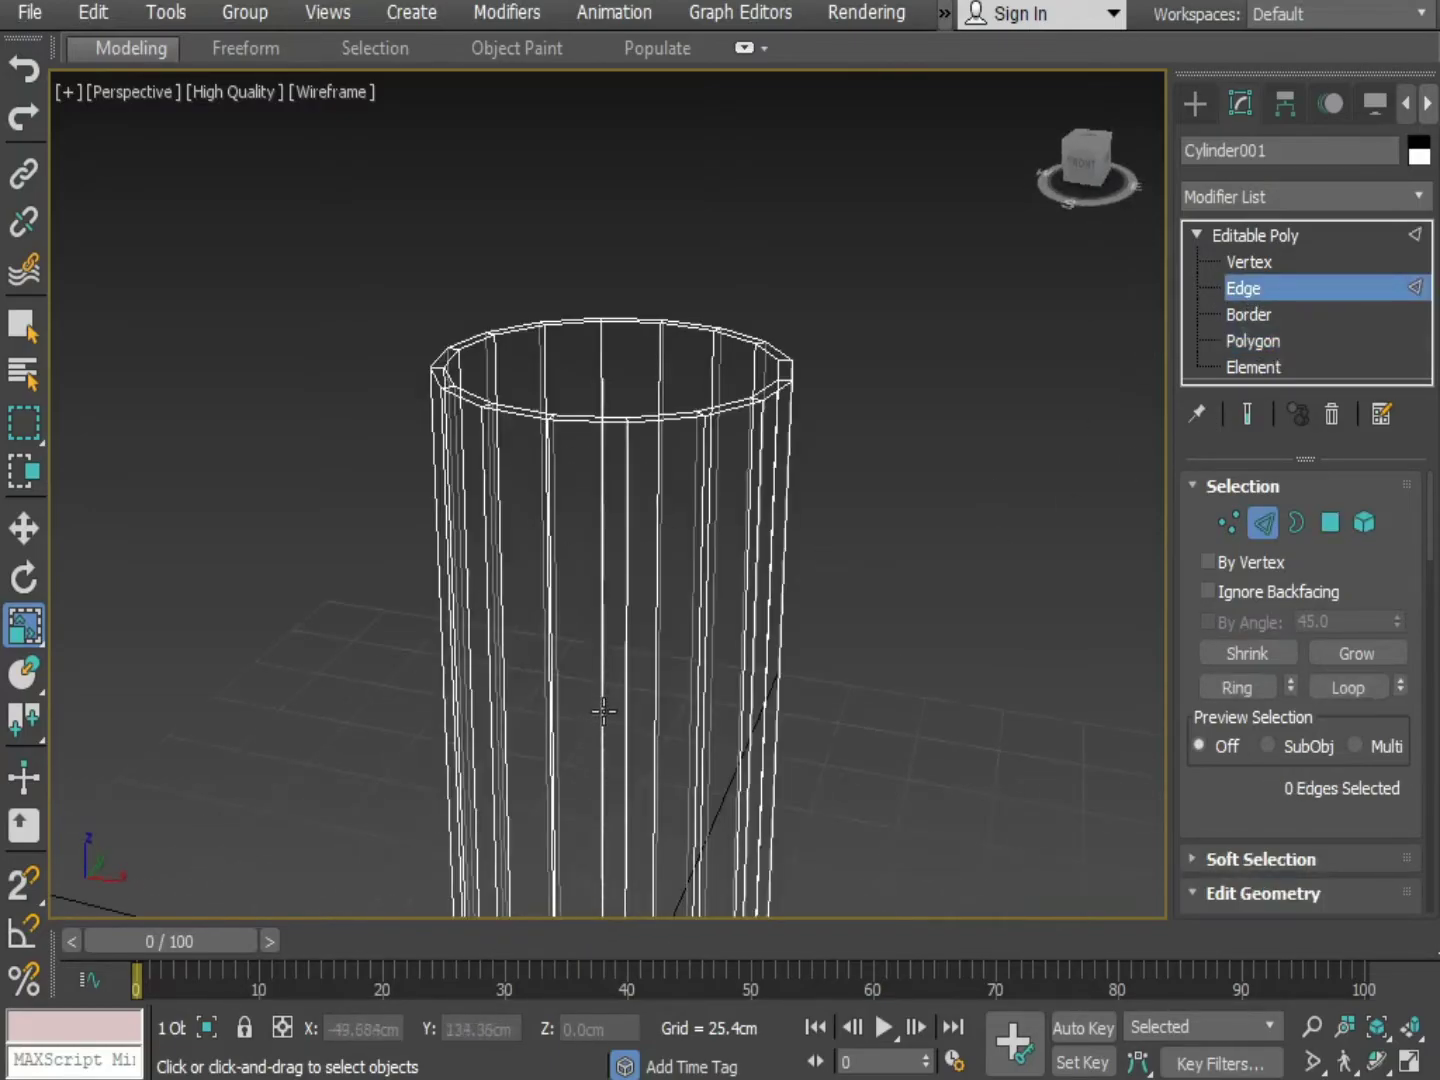
{"action": "mouse_move", "coordinate": [599, 688]}
{"action": "middle_mouse_down", "text": "alt"}
{"action": "mouse_move", "coordinate": [662, 665]}
{"action": "mouse_move", "coordinate": [661, 634]}
{"action": "mouse_move", "coordinate": [635, 630]}
{"action": "mouse_move", "coordinate": [689, 638]}
{"action": "middle_mouse_up", "text": "alt"}
{"action": "key", "text": "F3"}
{"action": "key", "text": "F4"}
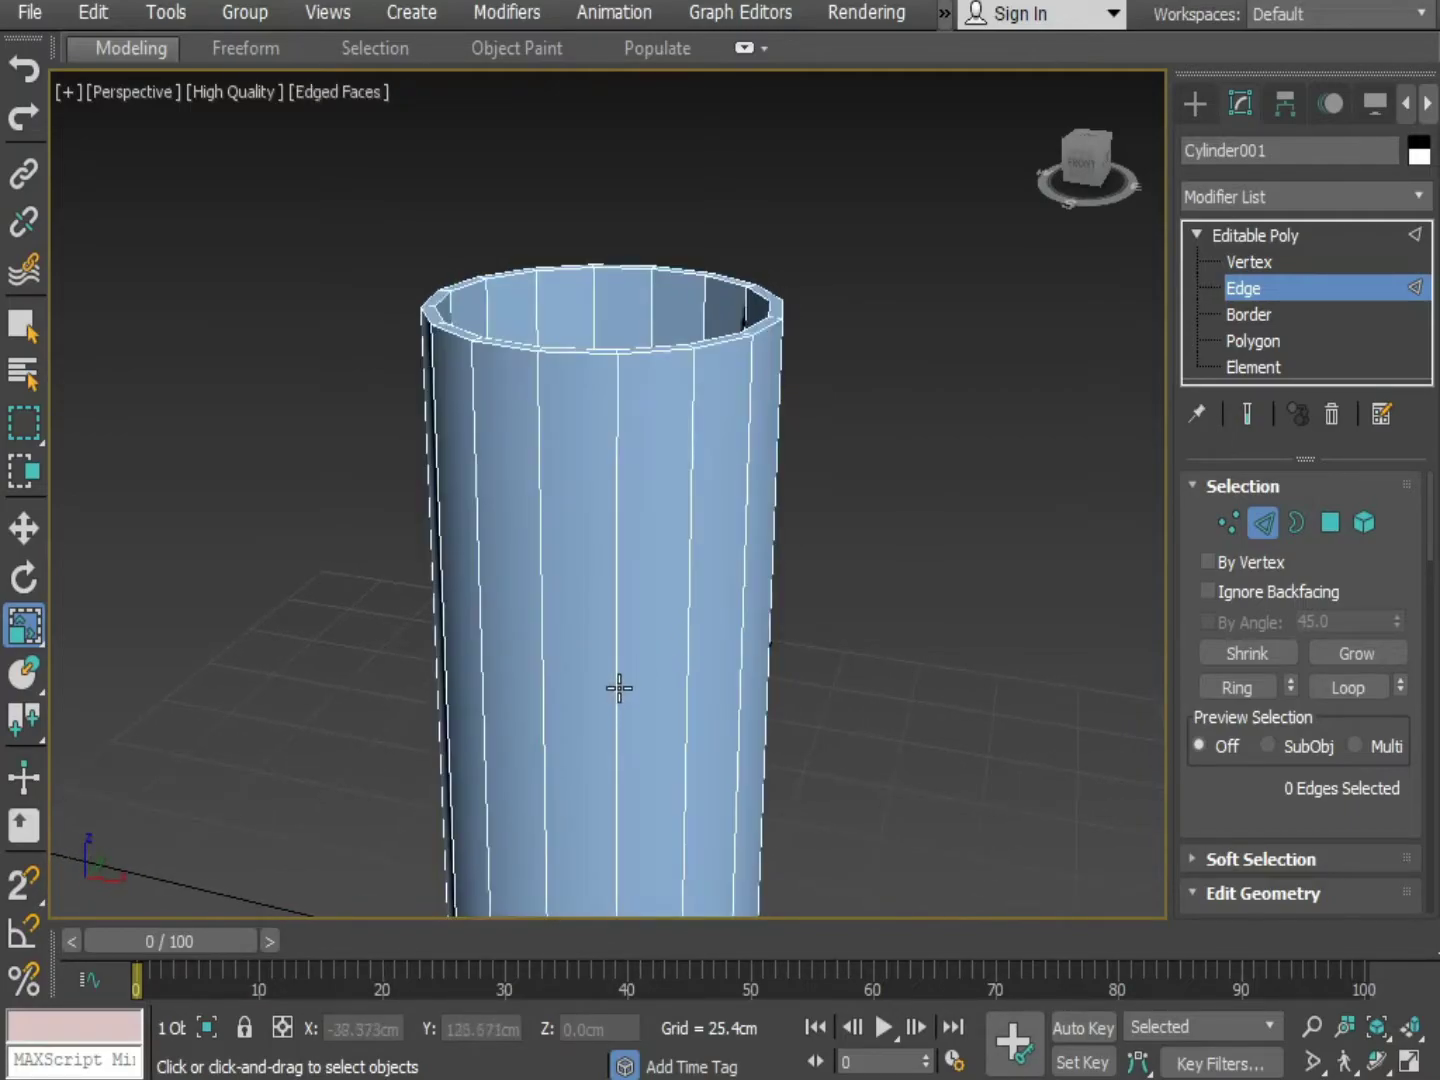
{"action": "middle_click_drag", "start_coordinate": [619, 689], "coordinate": [664, 680], "text": "alt"}
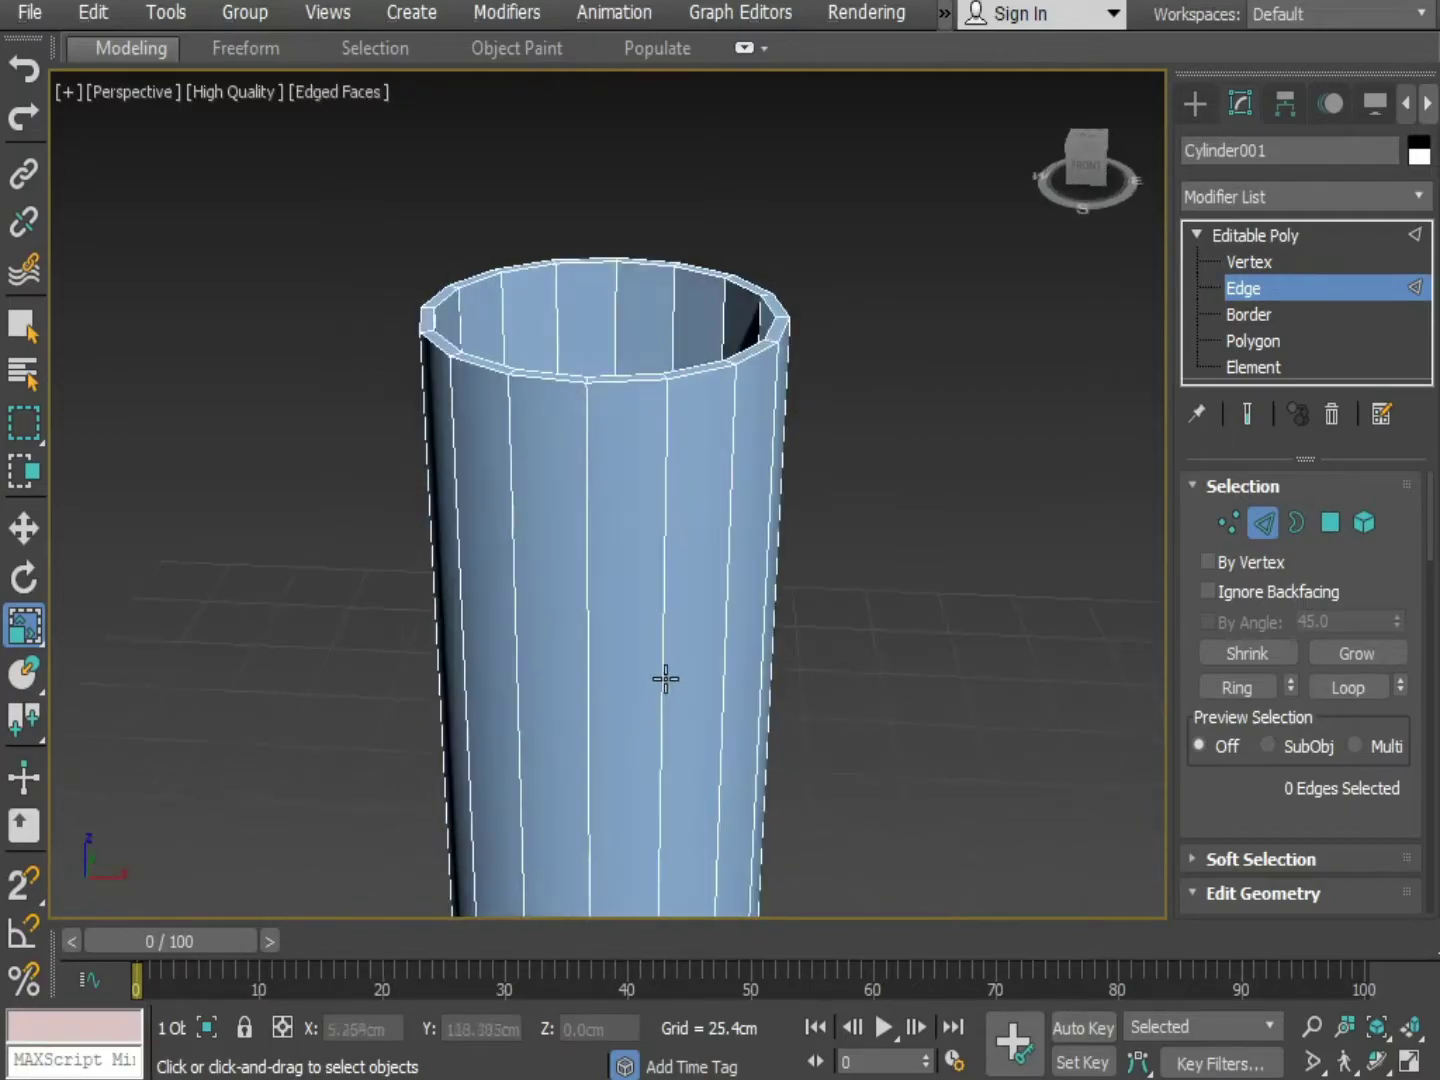
{"action": "left_click", "coordinate": [665, 580]}
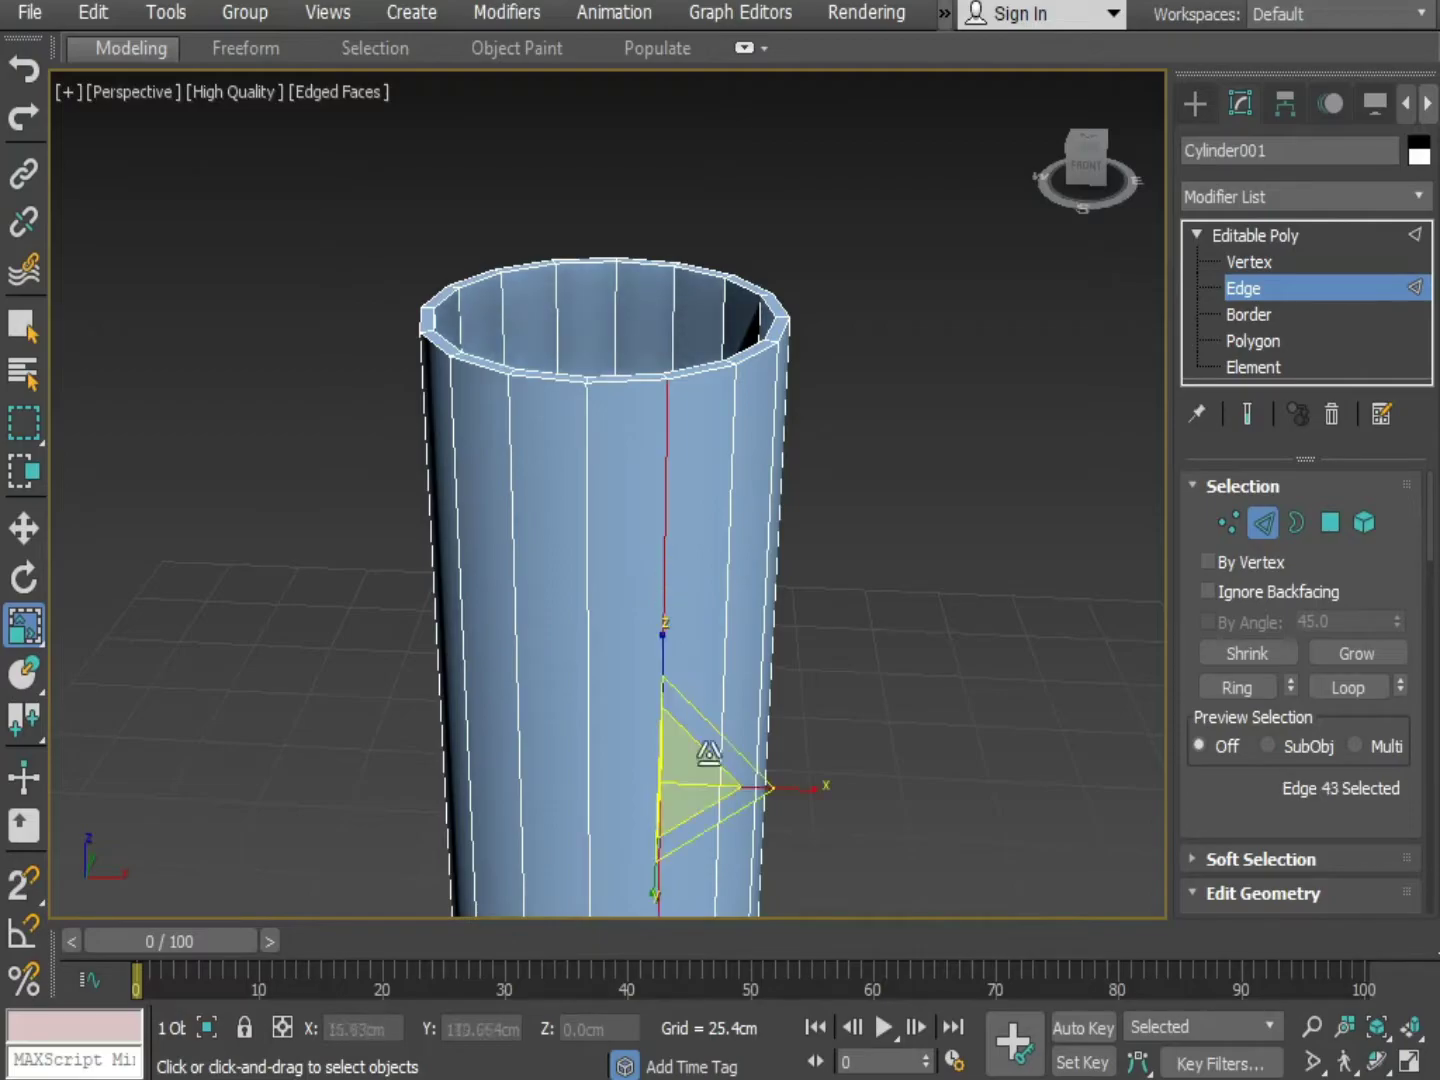
{"action": "middle_click_drag", "start_coordinate": [820, 755], "coordinate": [790, 759], "text": "alt"}
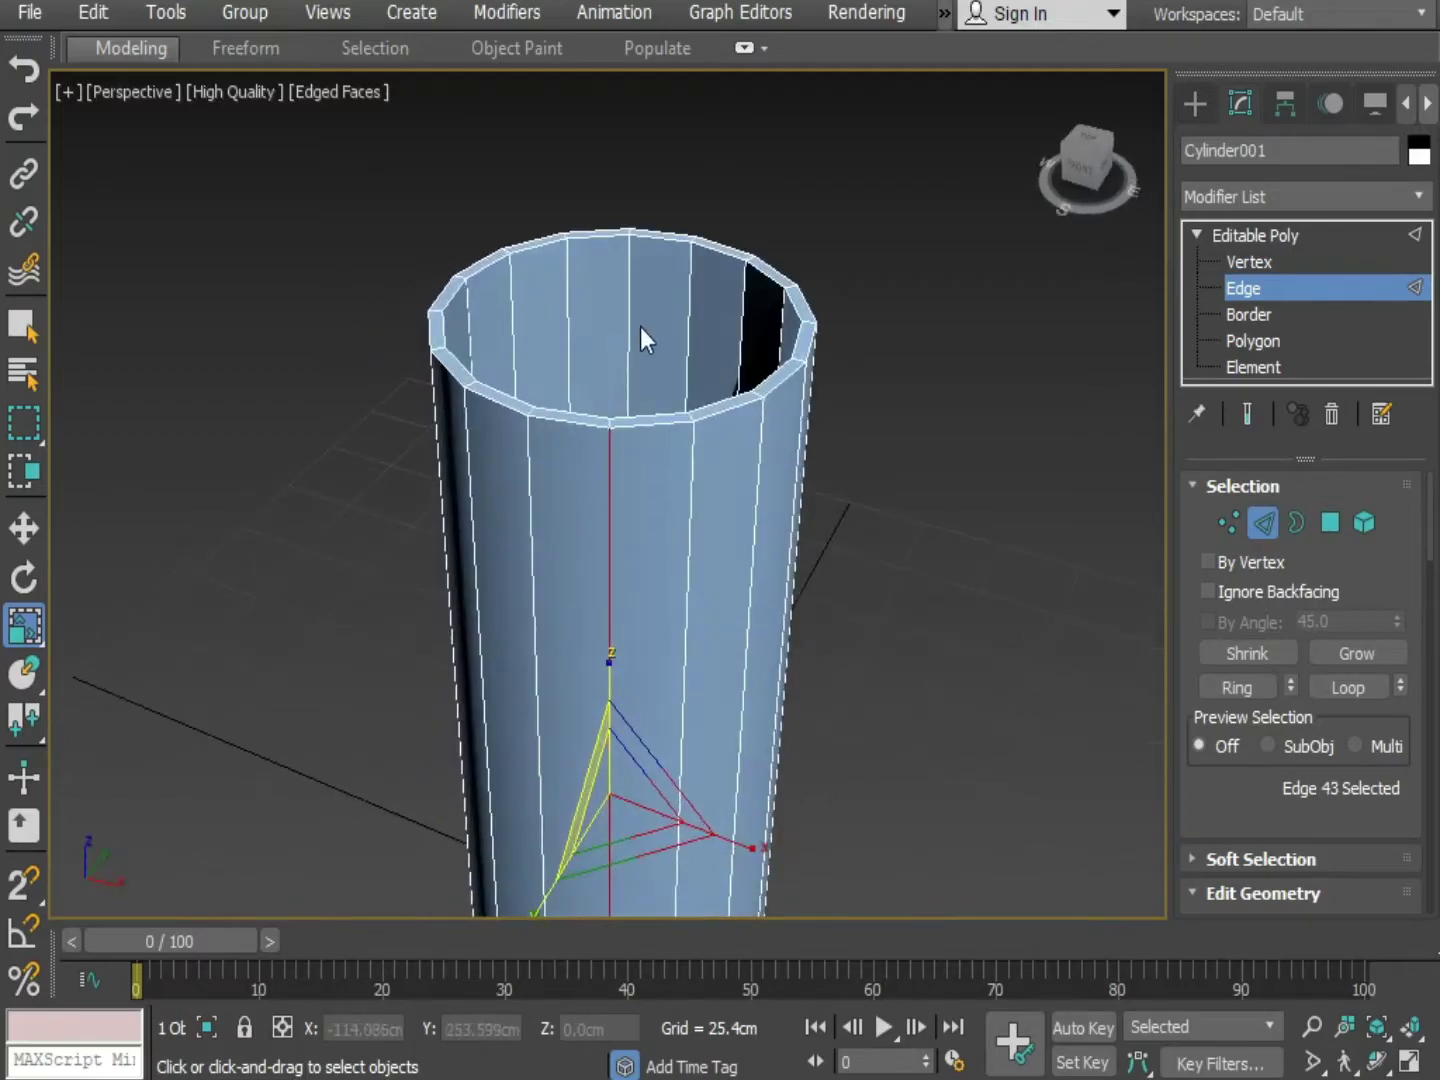
{"action": "left_click", "coordinate": [626, 293], "text": "ctrl"}
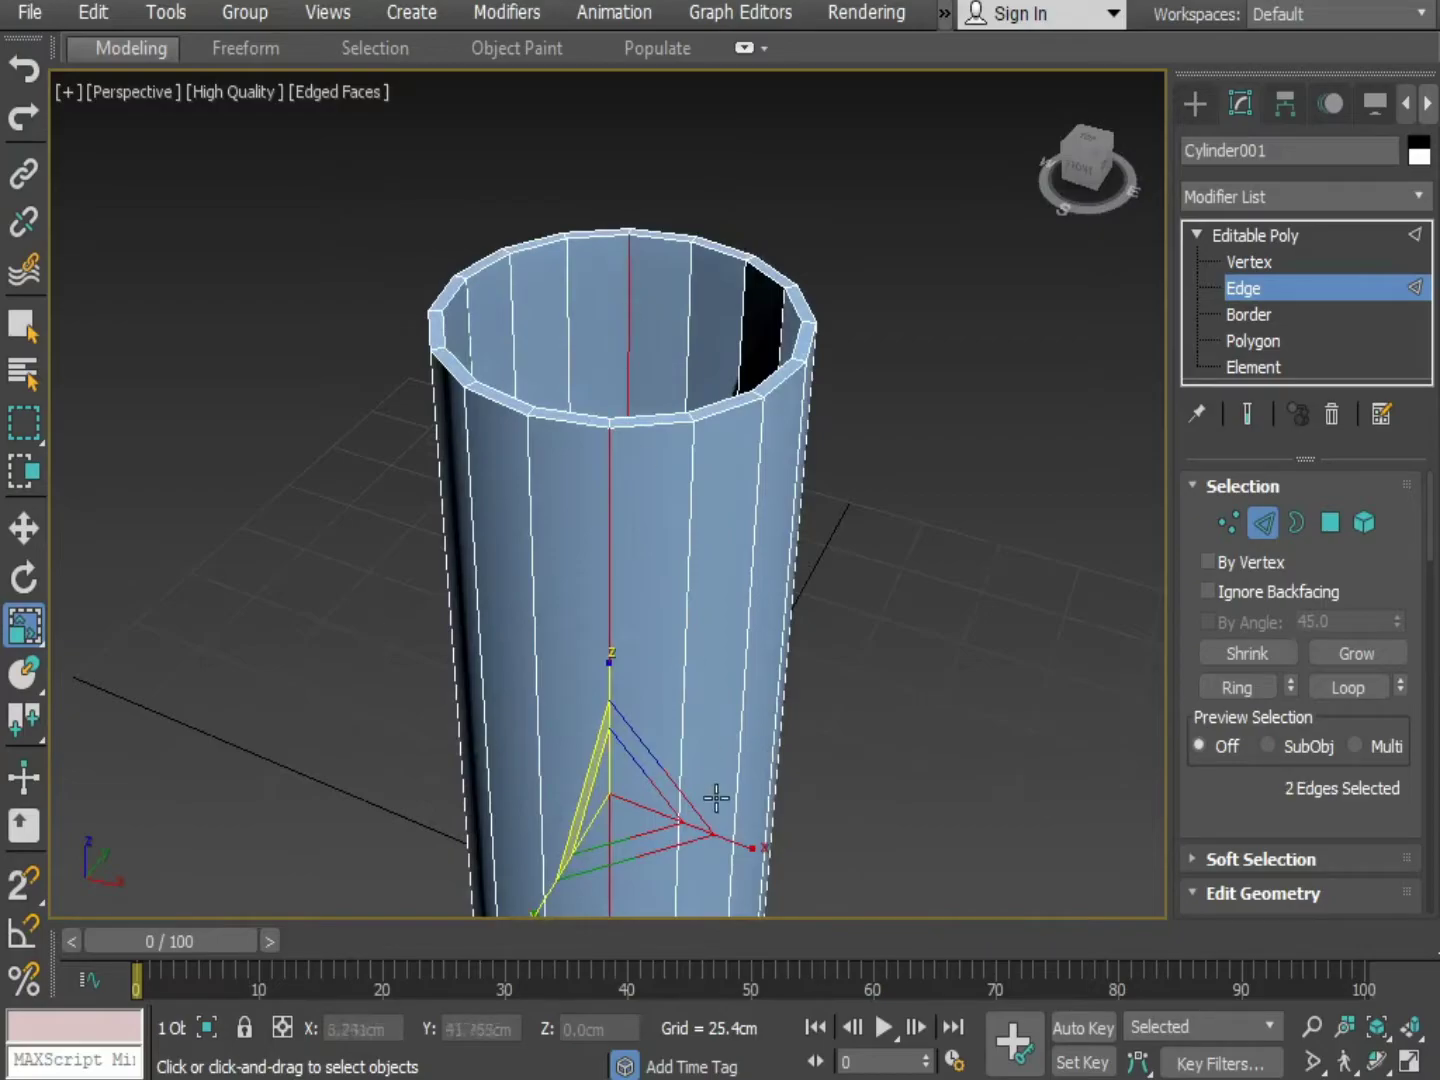
{"action": "middle_click_drag", "start_coordinate": [714, 795], "coordinate": [750, 742], "text": "alt"}
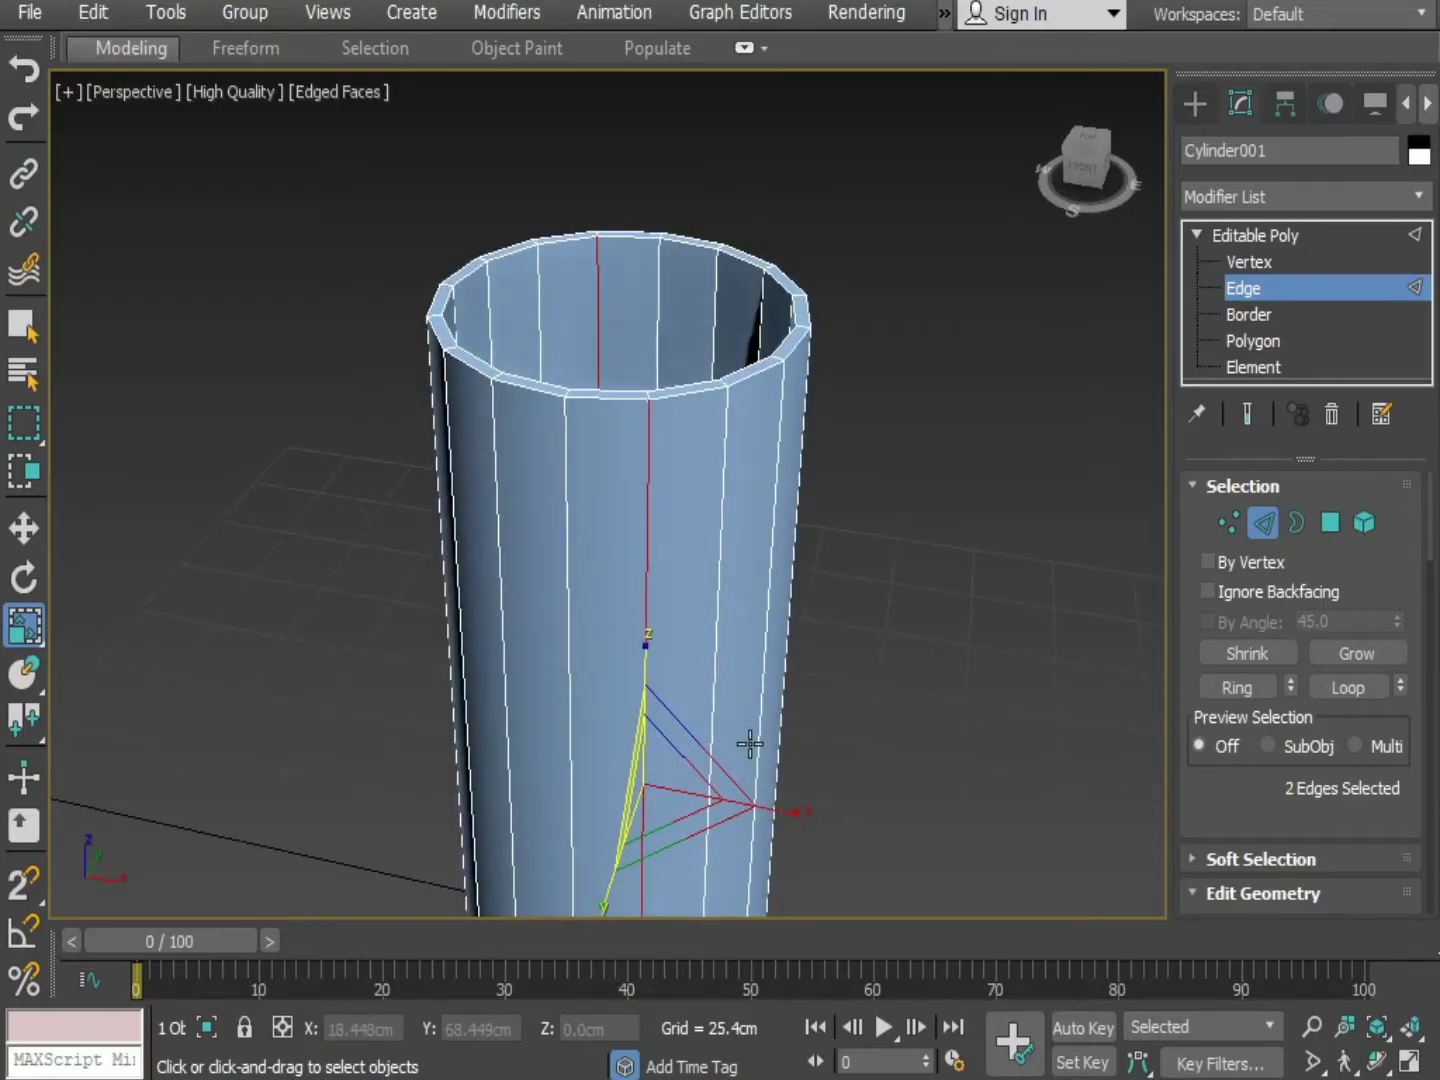
{"action": "key", "text": "alt+r"}
{"action": "middle_click_drag", "start_coordinate": [482, 512], "coordinate": [601, 370], "text": "alt"}
Connect the selected vertical edges of both walls with 2 segments and a pinch of 67
{"action": "right_click", "coordinate": [601, 370]}
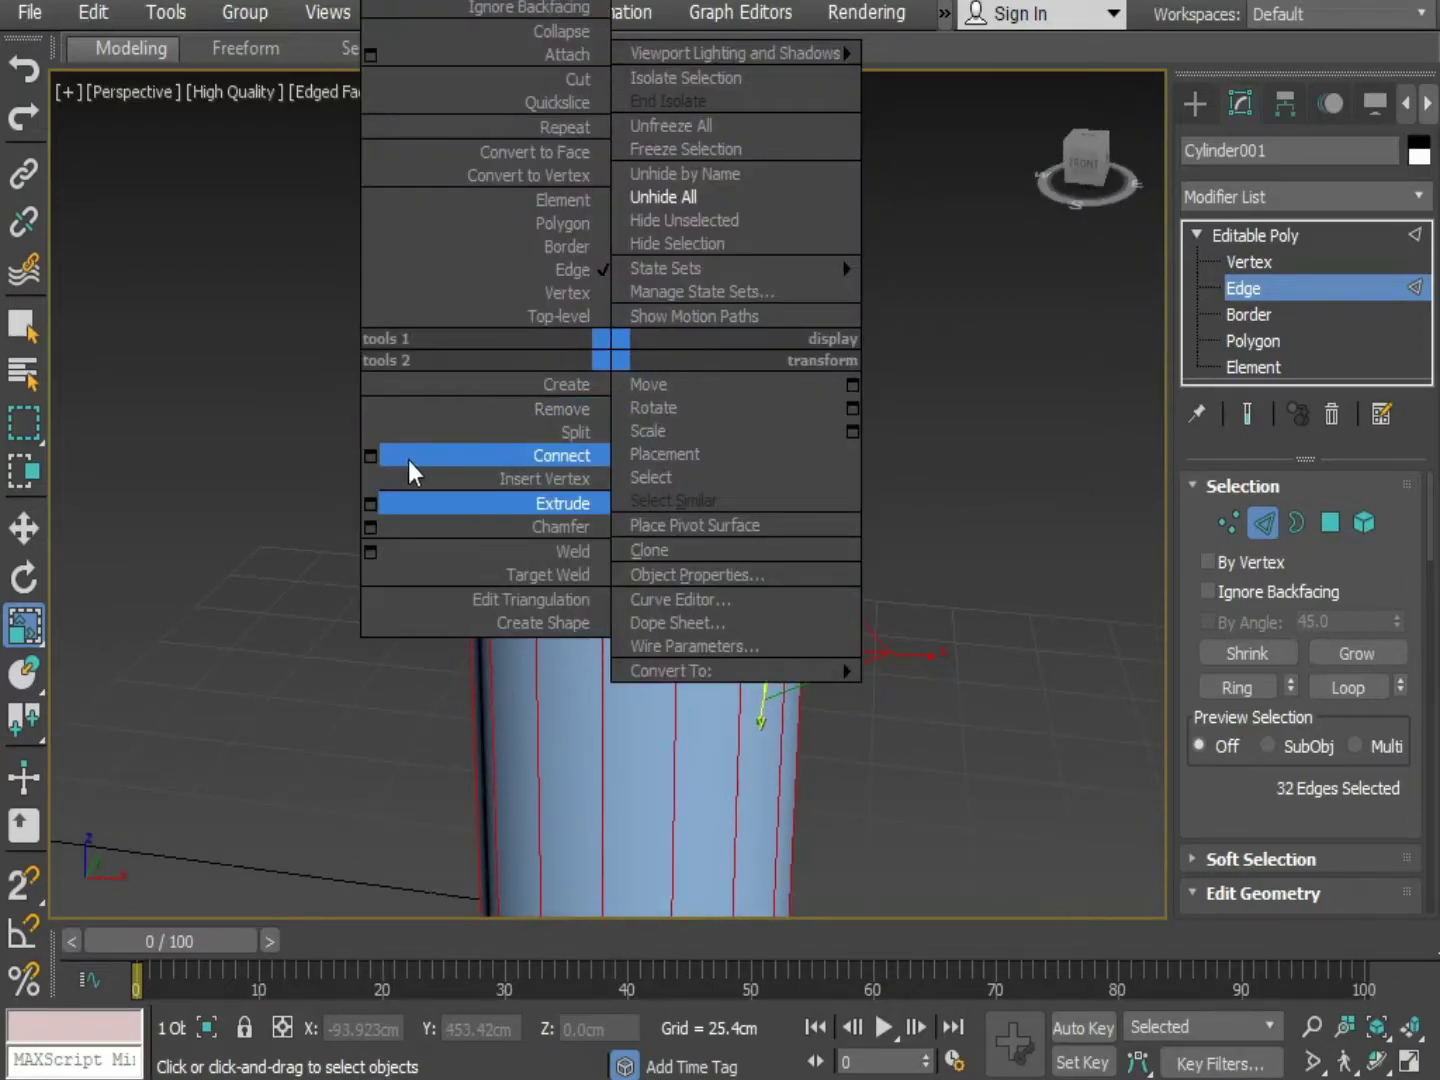
{"action": "left_click", "coordinate": [370, 456]}
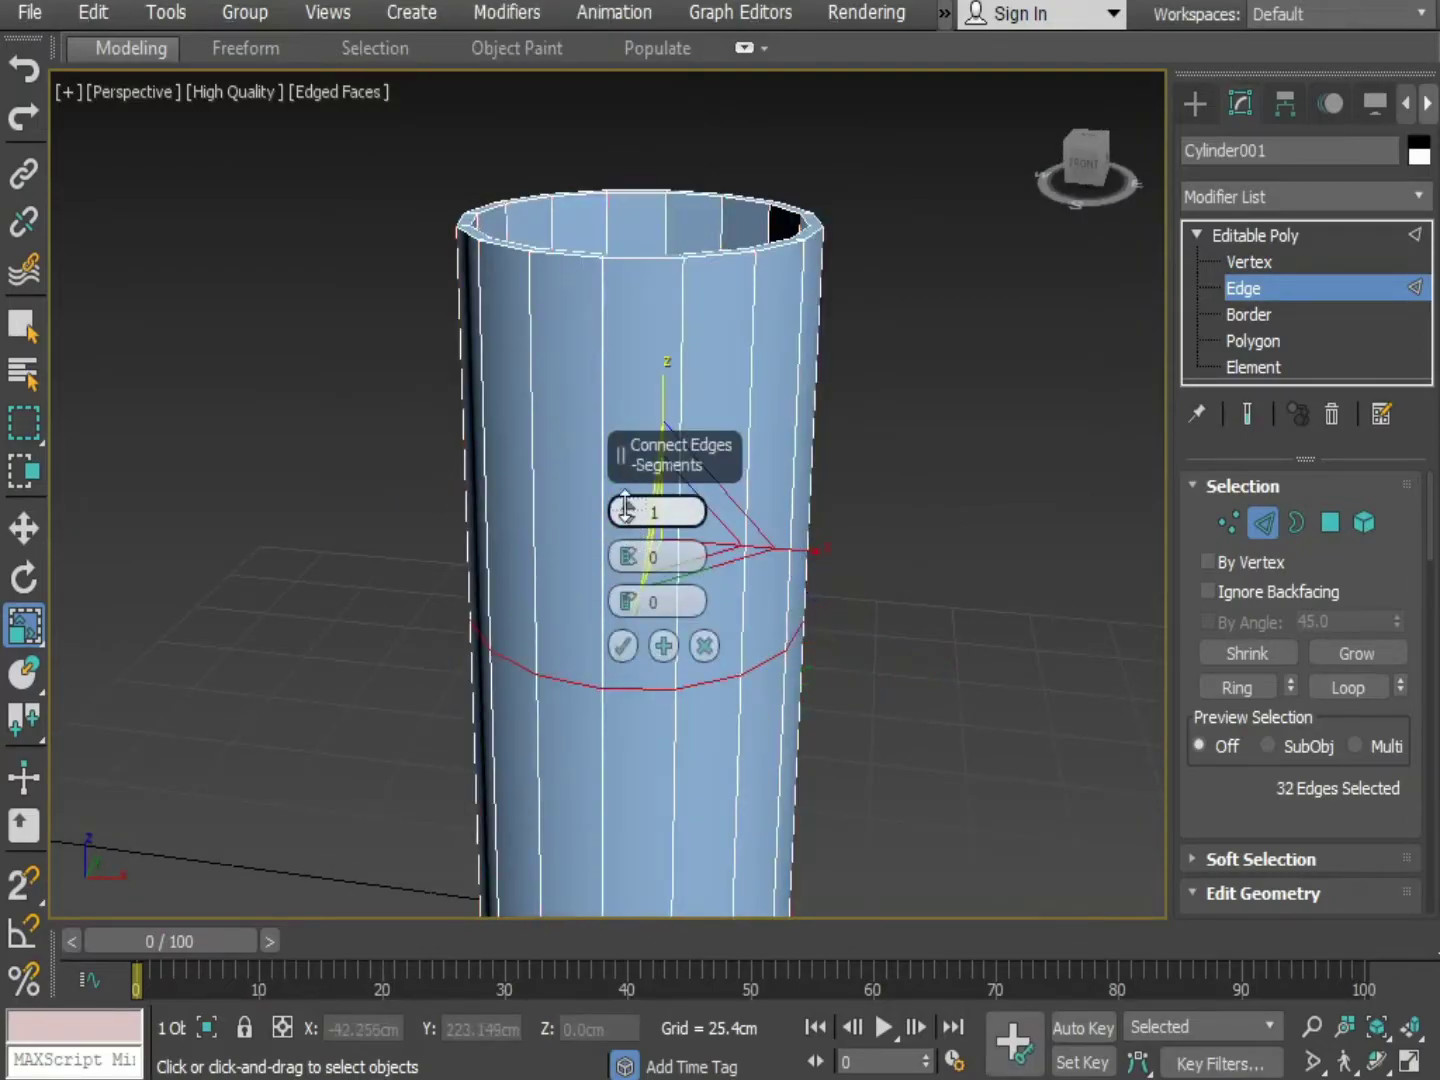
{"action": "left_click_drag", "start_coordinate": [626, 508], "coordinate": [626, 490]}
{"action": "middle_click_drag", "start_coordinate": [580, 746], "coordinate": [498, 562], "text": "alt"}
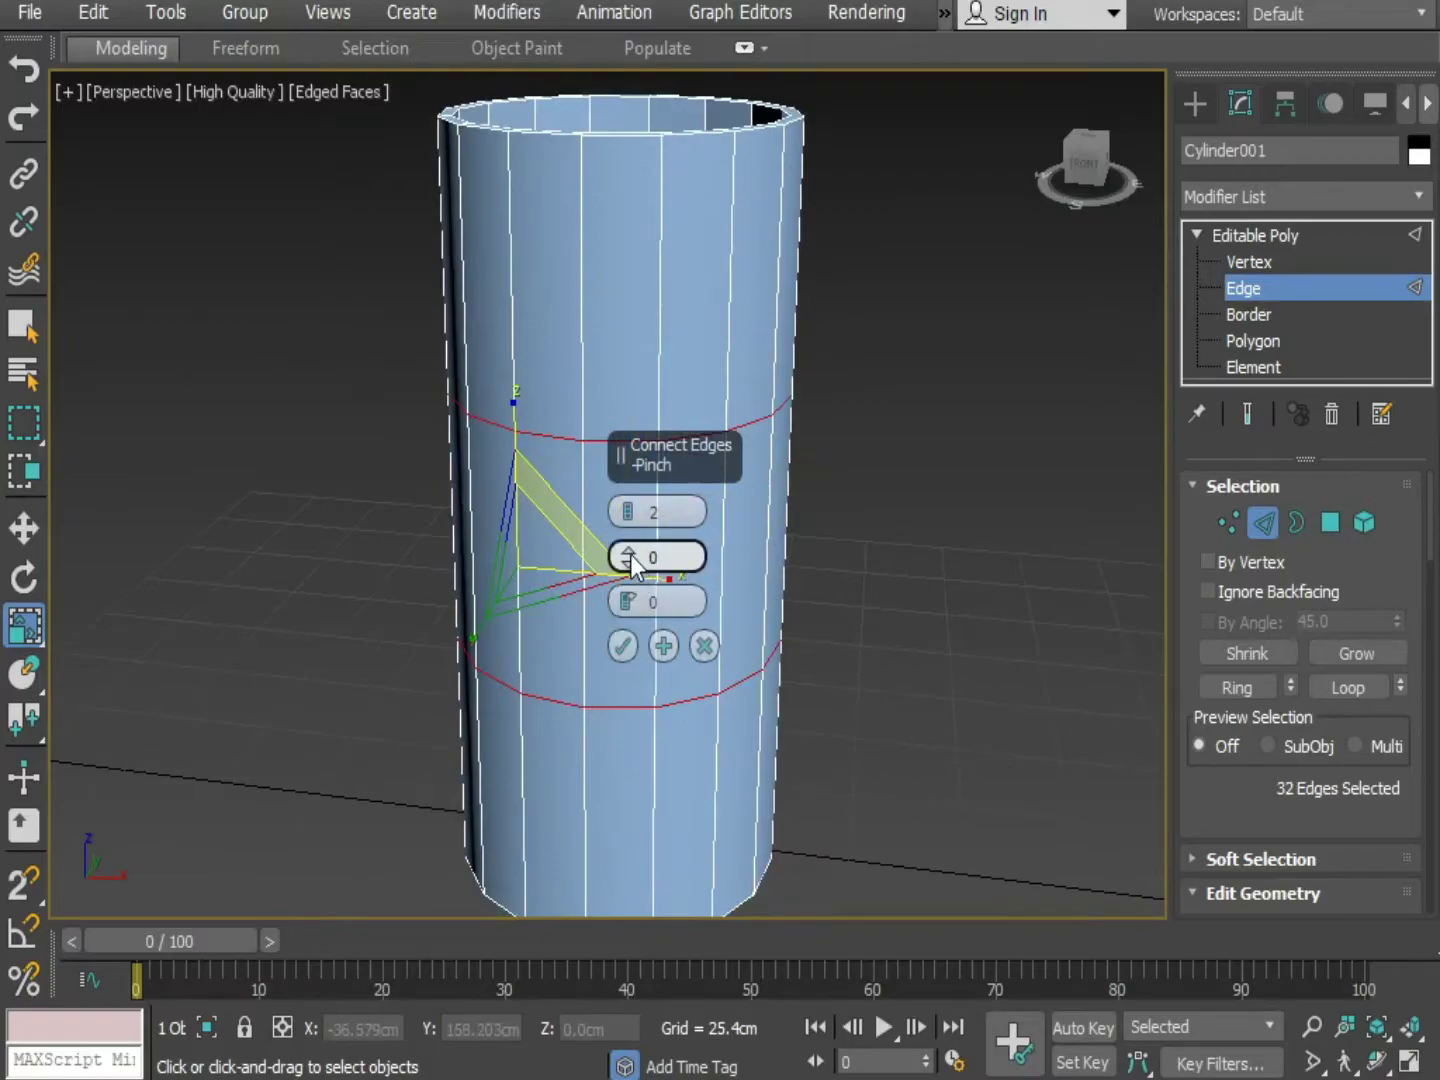
{"action": "left_click_drag", "start_coordinate": [630, 560], "coordinate": [681, 106]}
{"action": "middle_click_drag", "start_coordinate": [535, 323], "coordinate": [480, 311]}
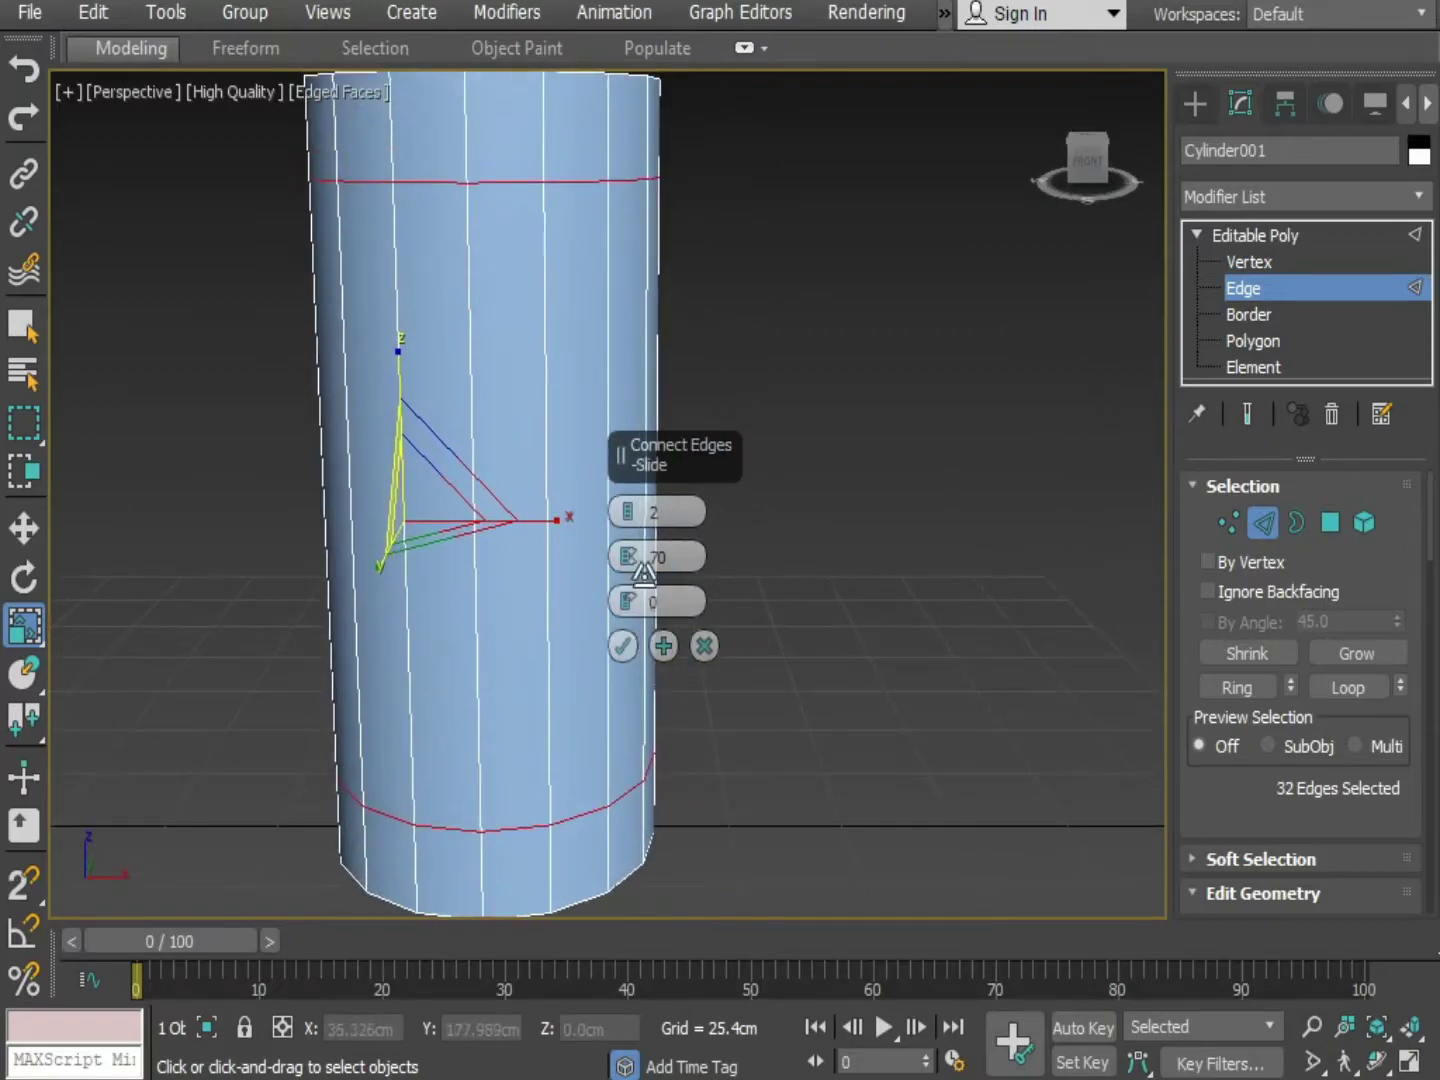
{"action": "left_click_drag", "start_coordinate": [625, 567], "coordinate": [620, 577]}
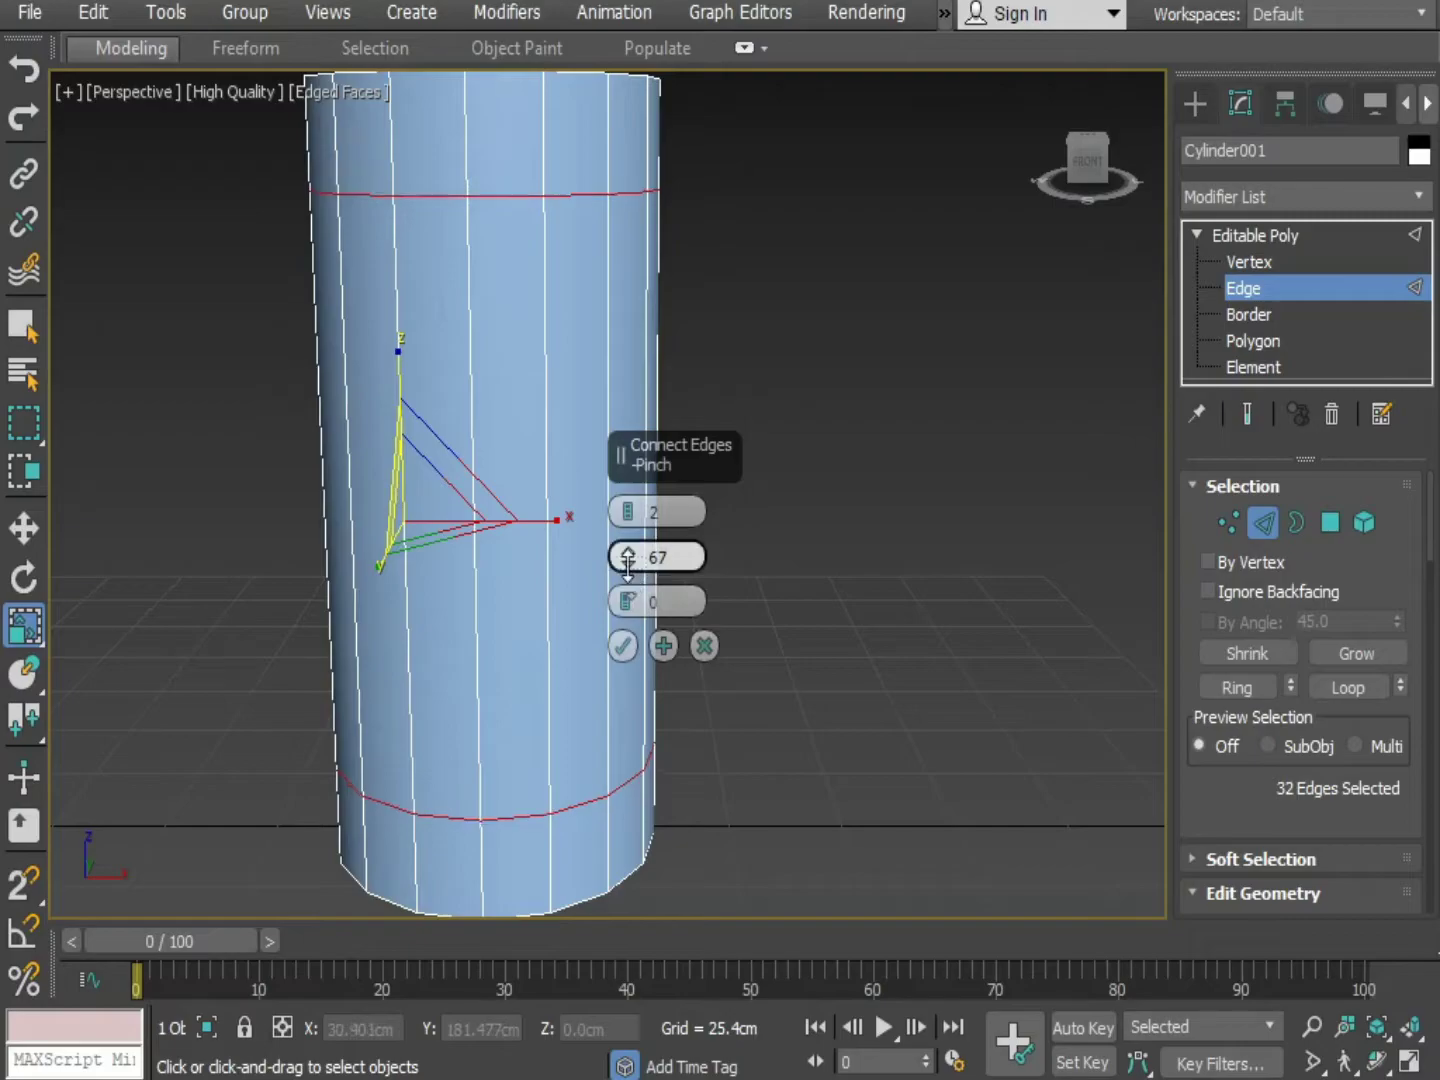
{"action": "left_click", "coordinate": [622, 646]}
Select the full ring of vertical edges in the middle band of the tube's outer wall
{"action": "middle_click_drag", "start_coordinate": [676, 573], "coordinate": [641, 557]}
{"action": "left_click", "coordinate": [840, 552]}
{"action": "left_click", "coordinate": [619, 476]}
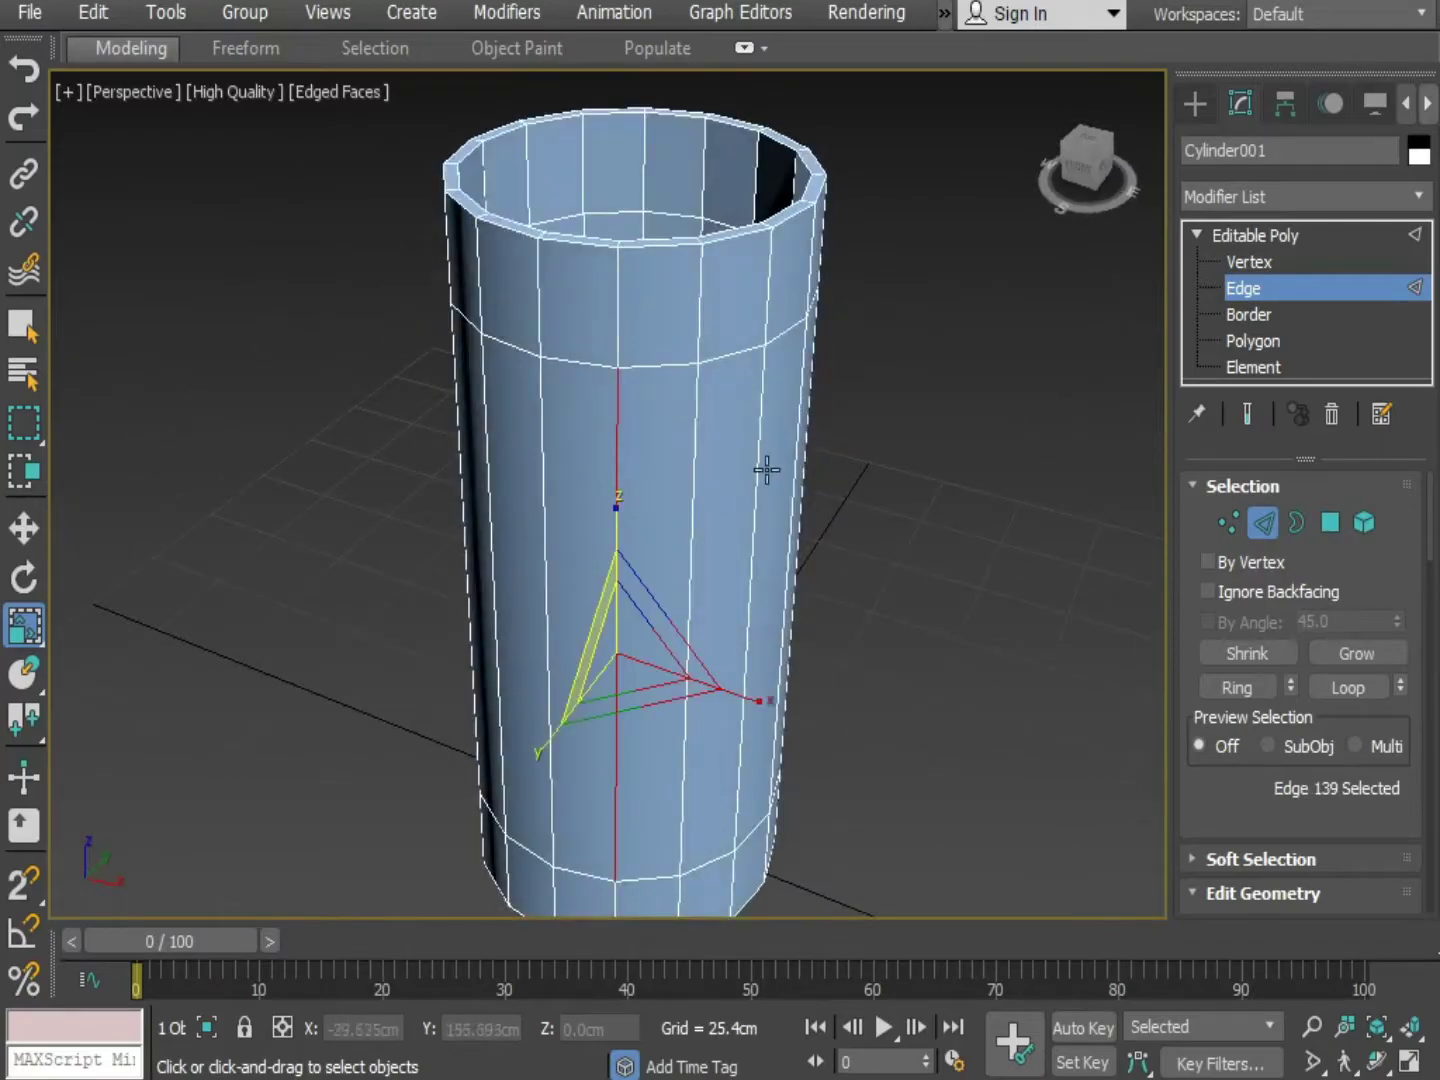
{"action": "middle_click_drag", "start_coordinate": [765, 469], "coordinate": [648, 409]}
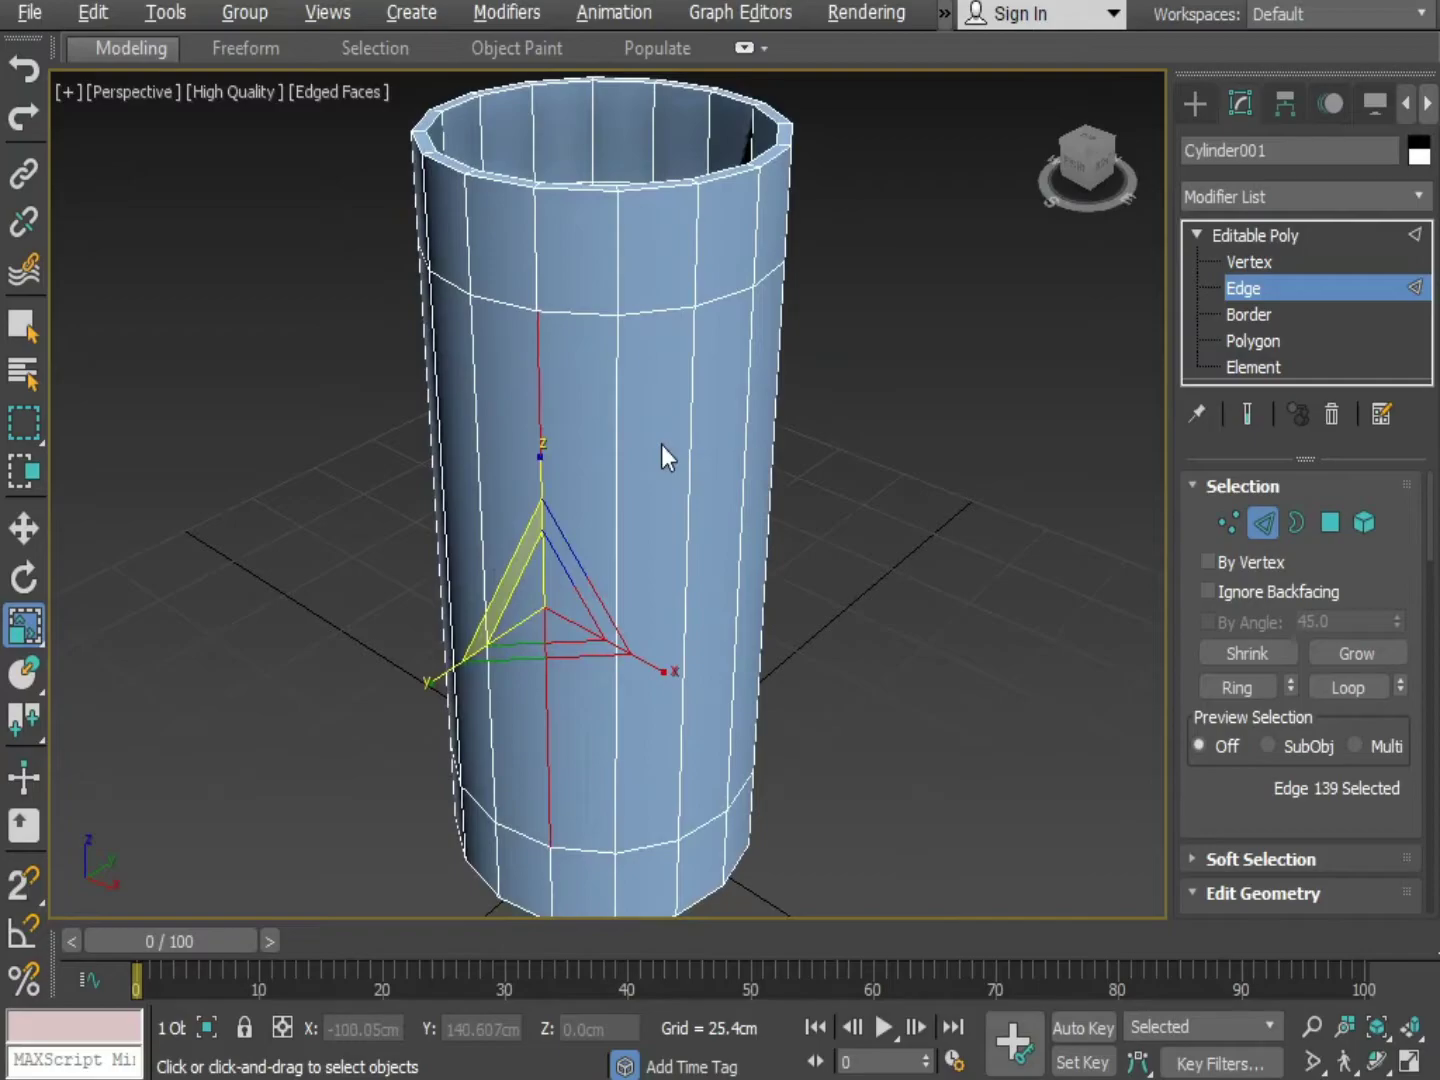
{"action": "key", "text": "alt+r"}
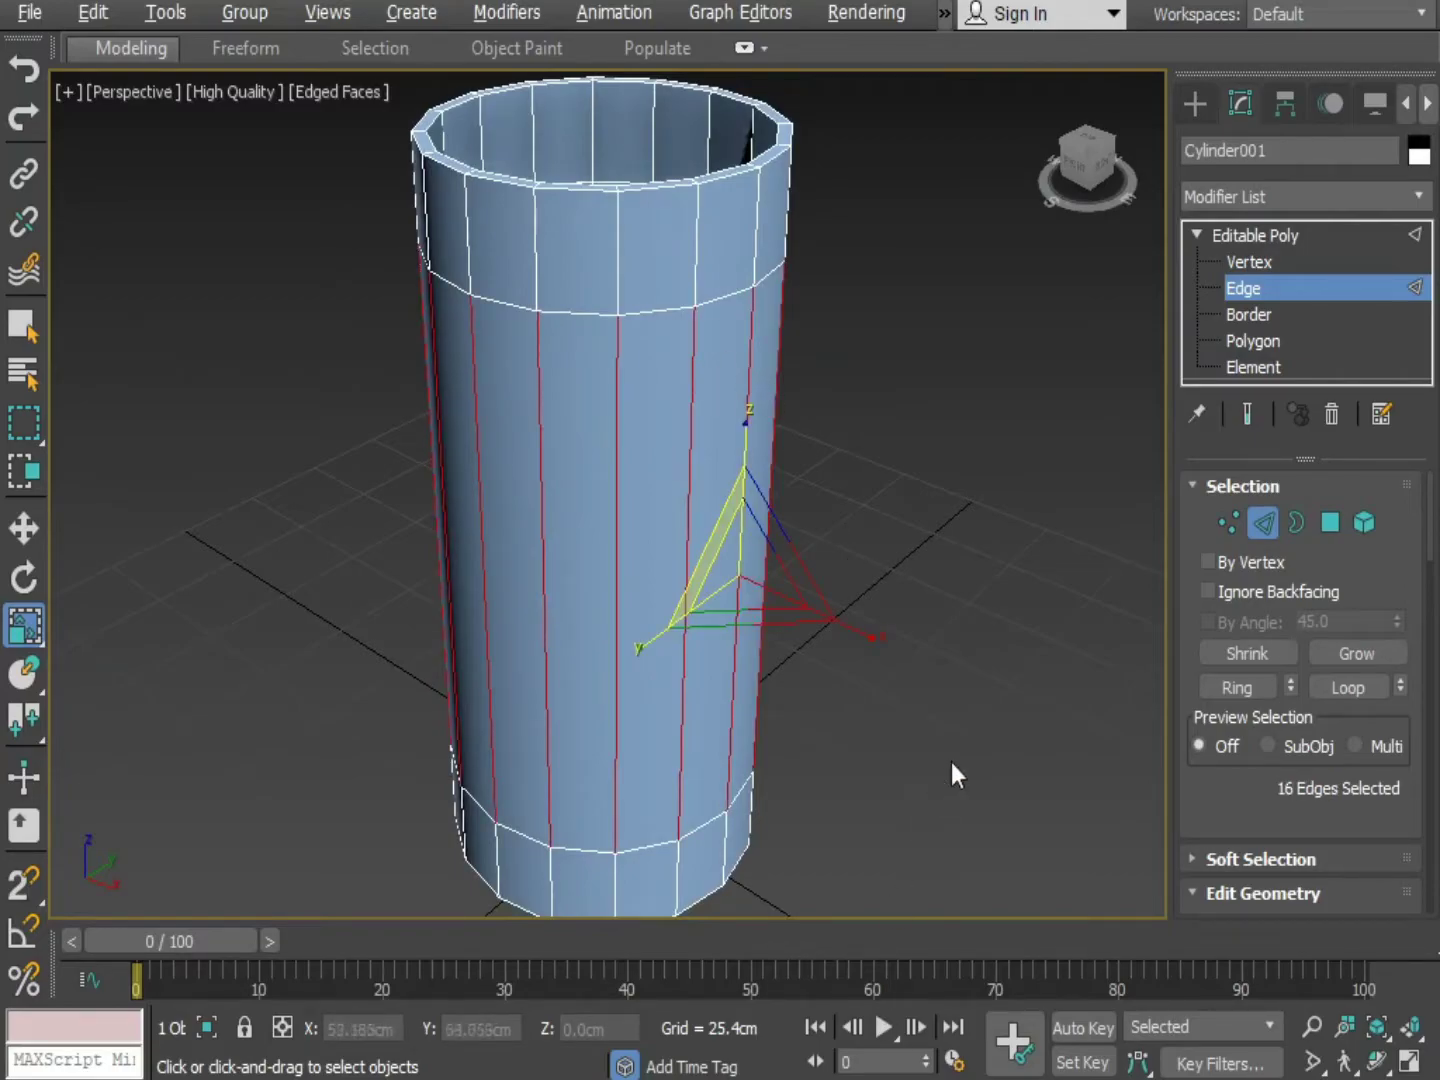
Connect the outer middle band's vertical edges with 12 segments and pinch 0, and clear the edge selection
{"action": "middle_click_drag", "start_coordinate": [955, 775], "coordinate": [813, 581], "text": "alt"}
{"action": "right_click", "coordinate": [540, 398]}
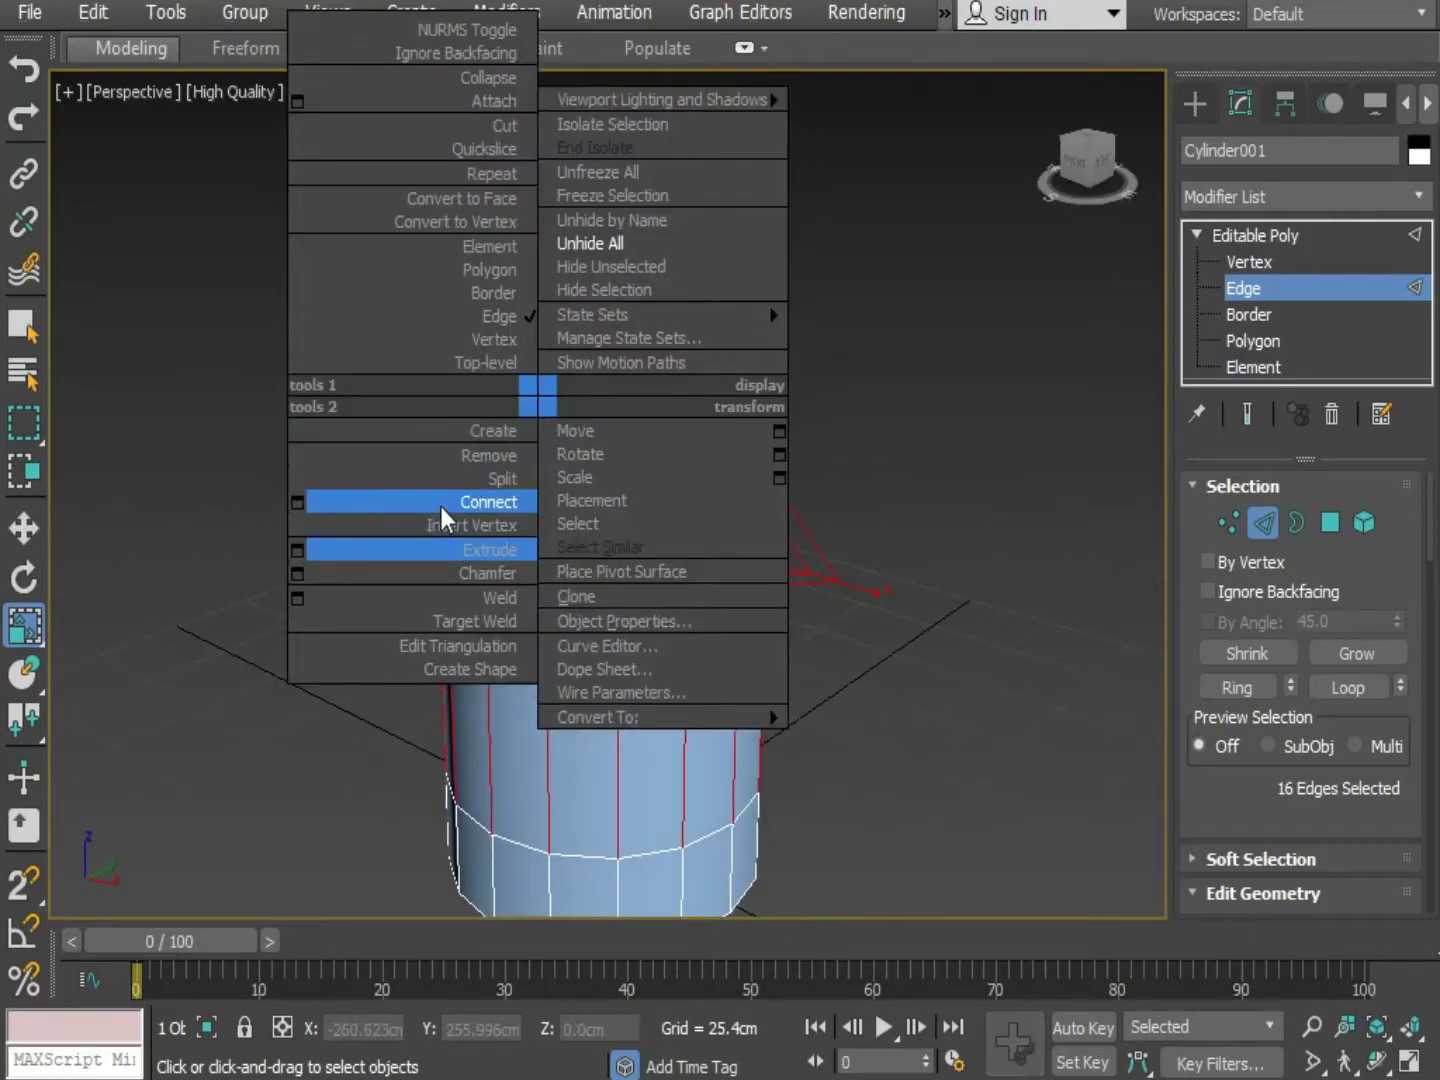
{"action": "left_click", "coordinate": [317, 499]}
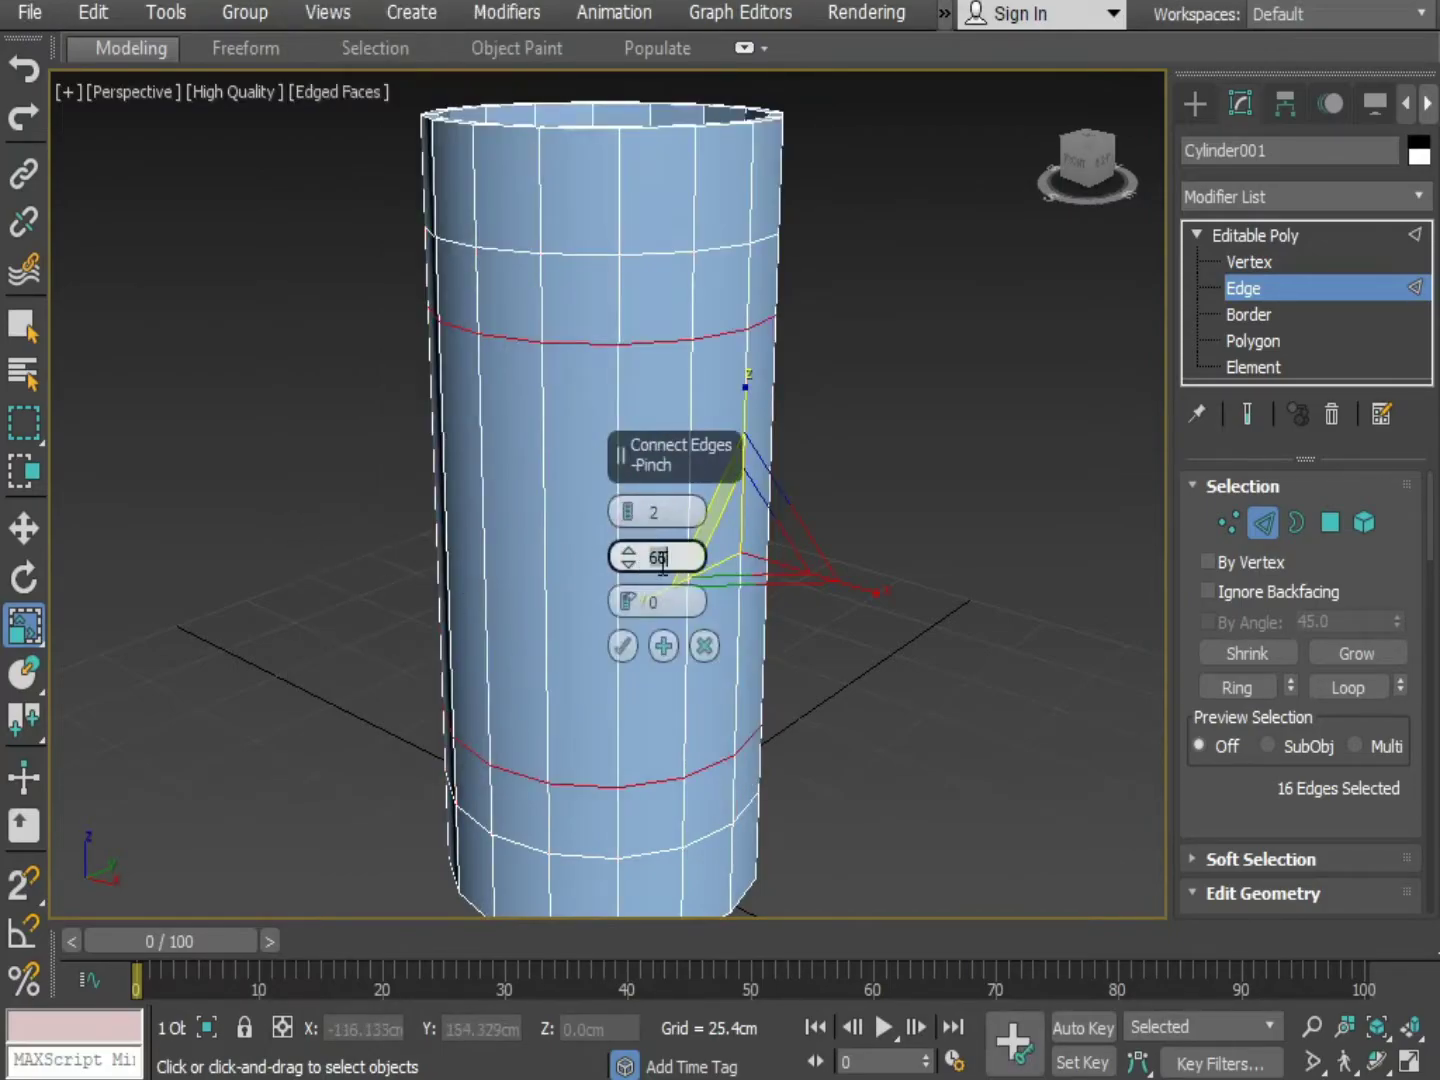
{"action": "type", "text": "0"}
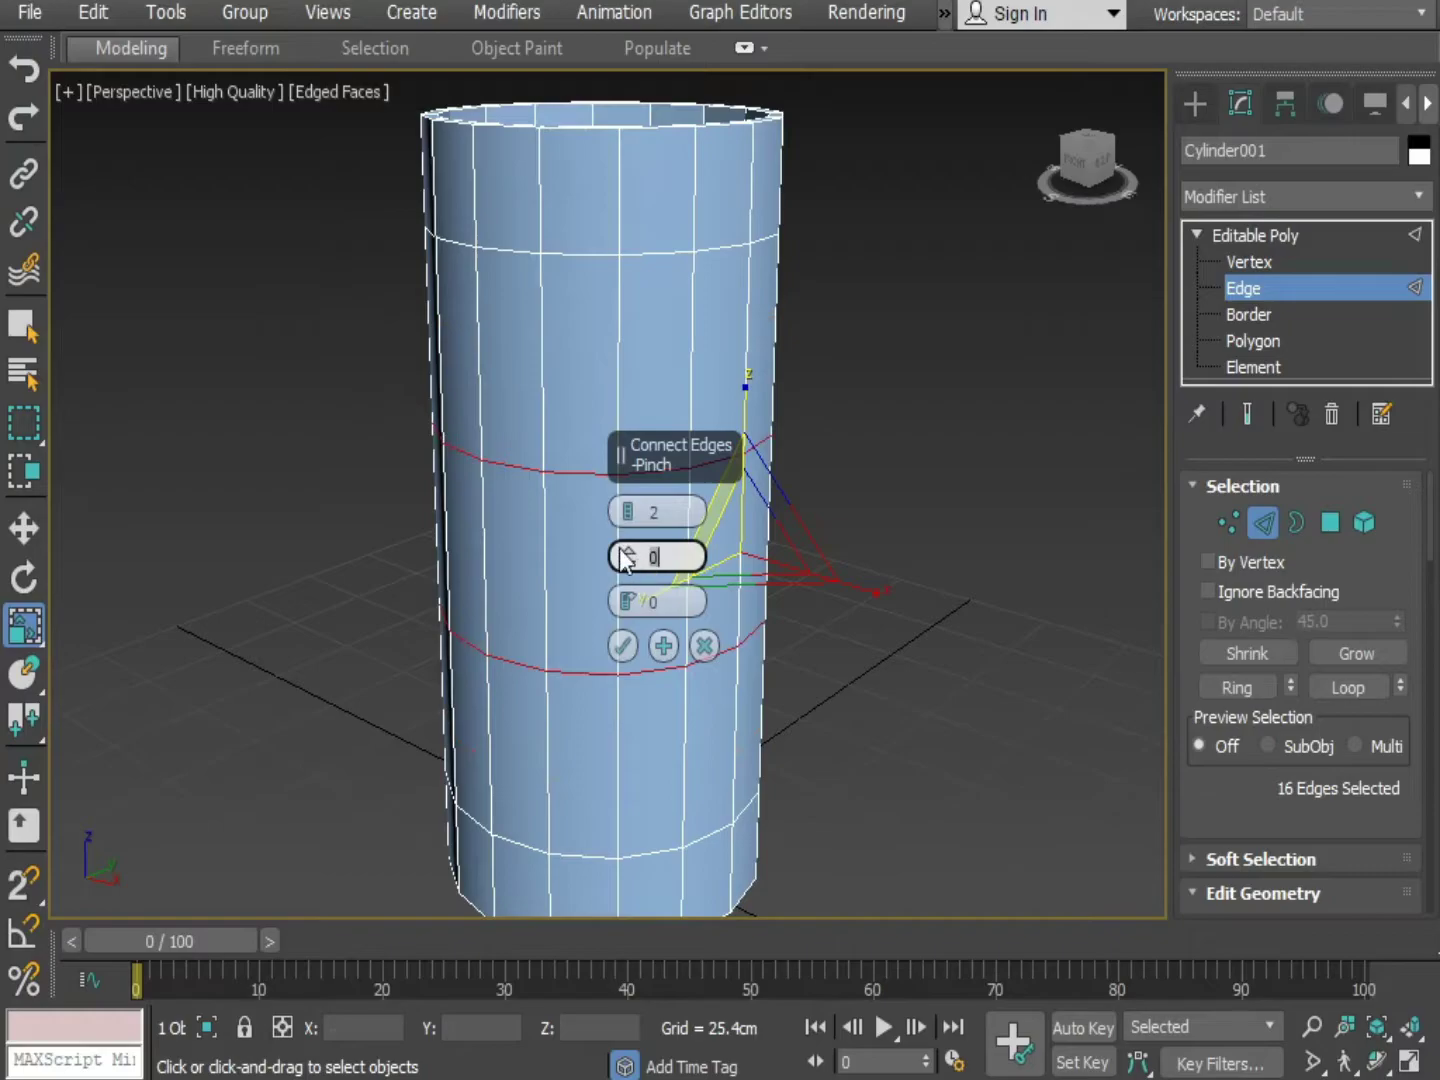
{"action": "left_click", "coordinate": [626, 549]}
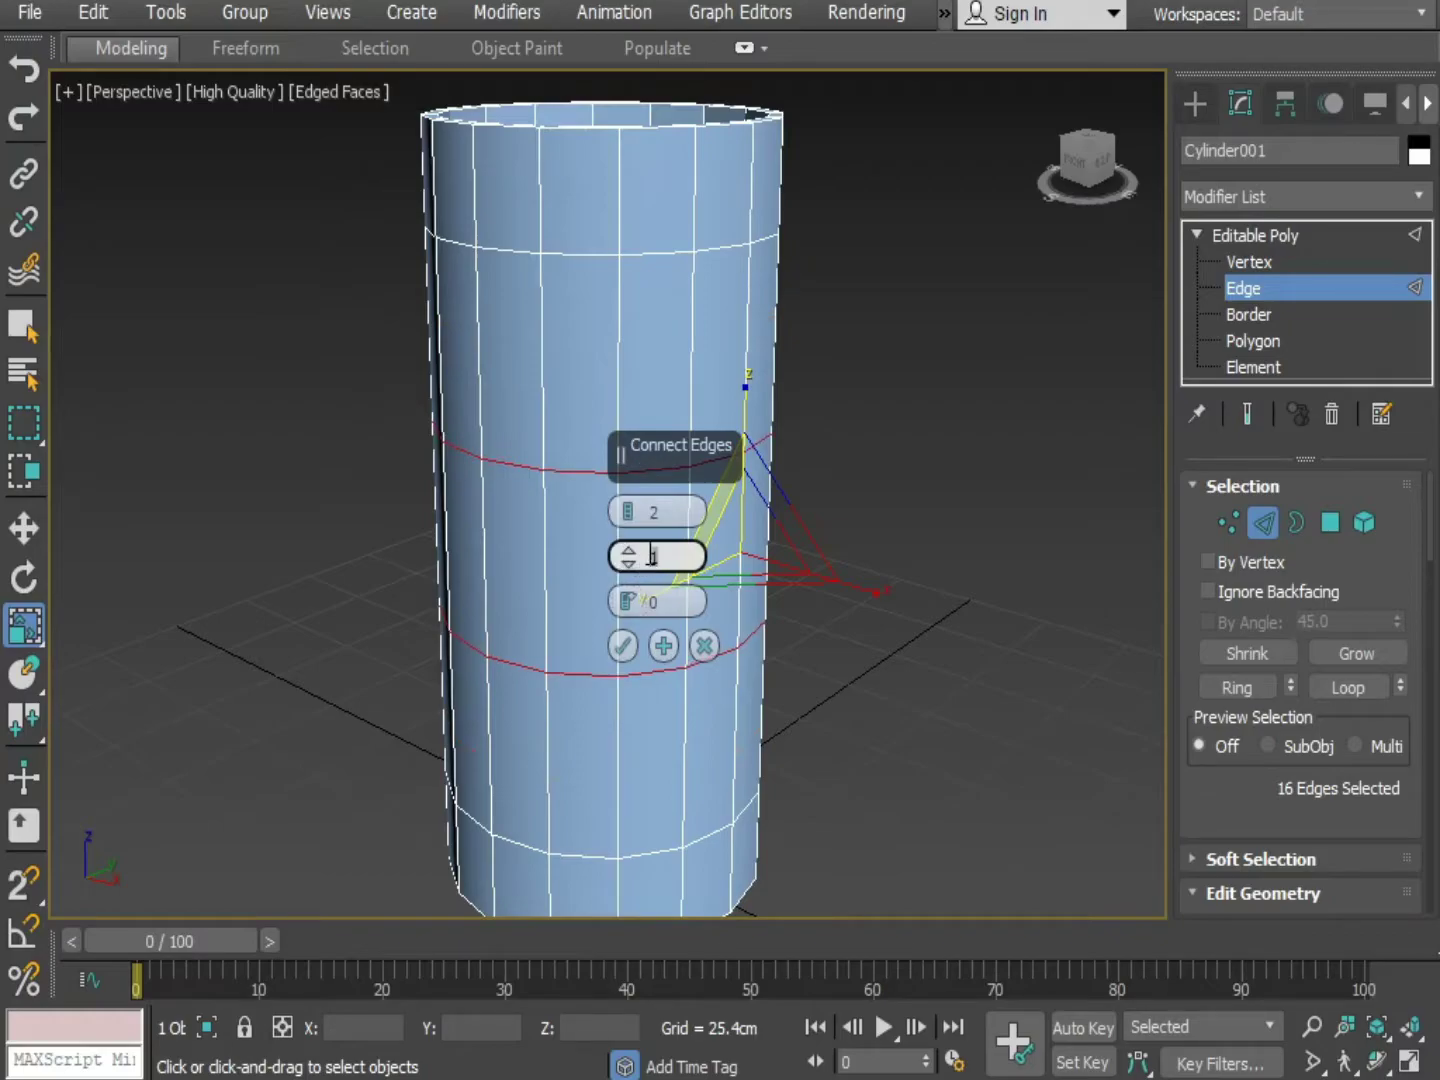
{"action": "left_click", "coordinate": [628, 510]}
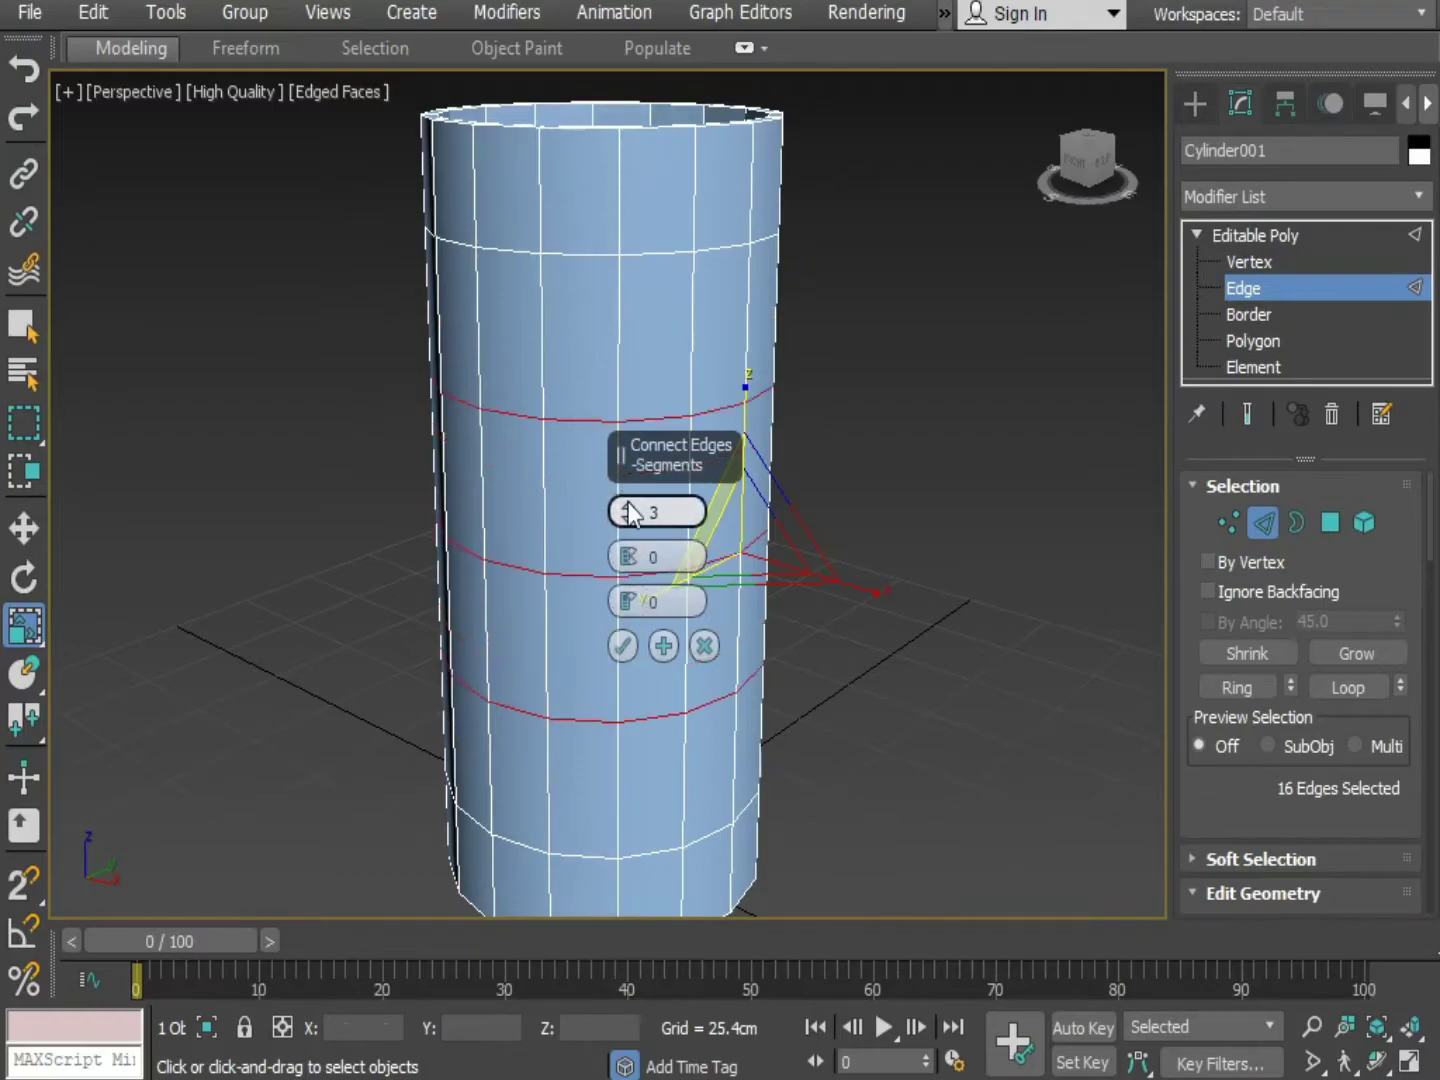
{"action": "left_click", "coordinate": [629, 510]}
{"action": "left_click", "coordinate": [630, 510]}
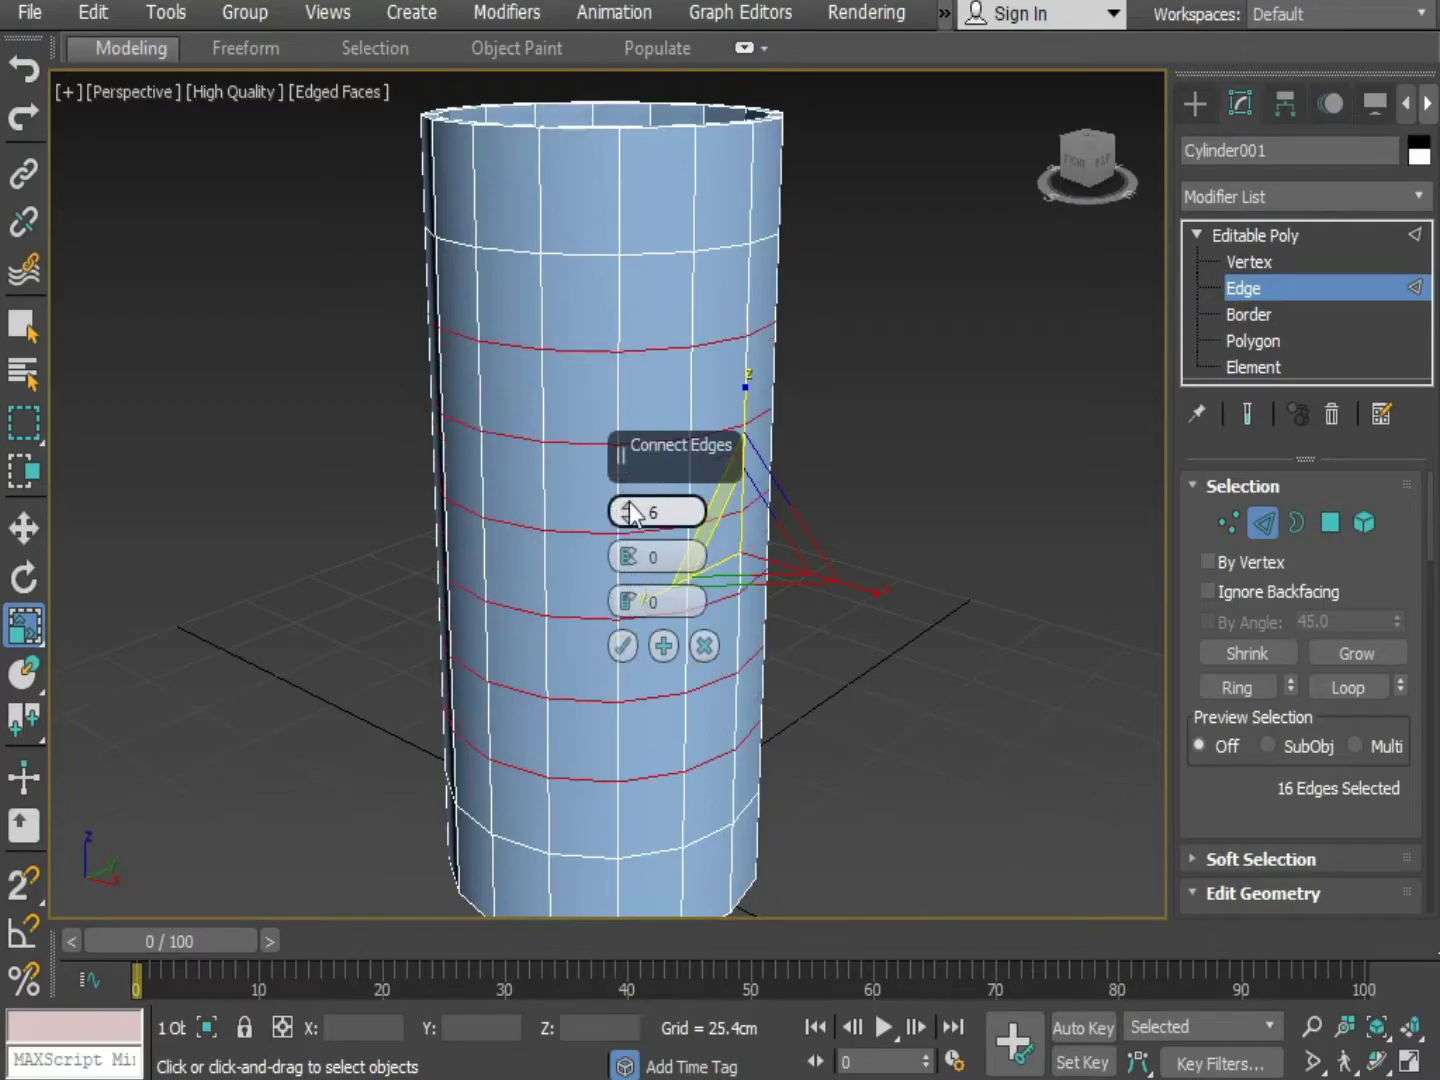
{"action": "left_click", "coordinate": [628, 506]}
{"action": "left_click", "coordinate": [630, 509]}
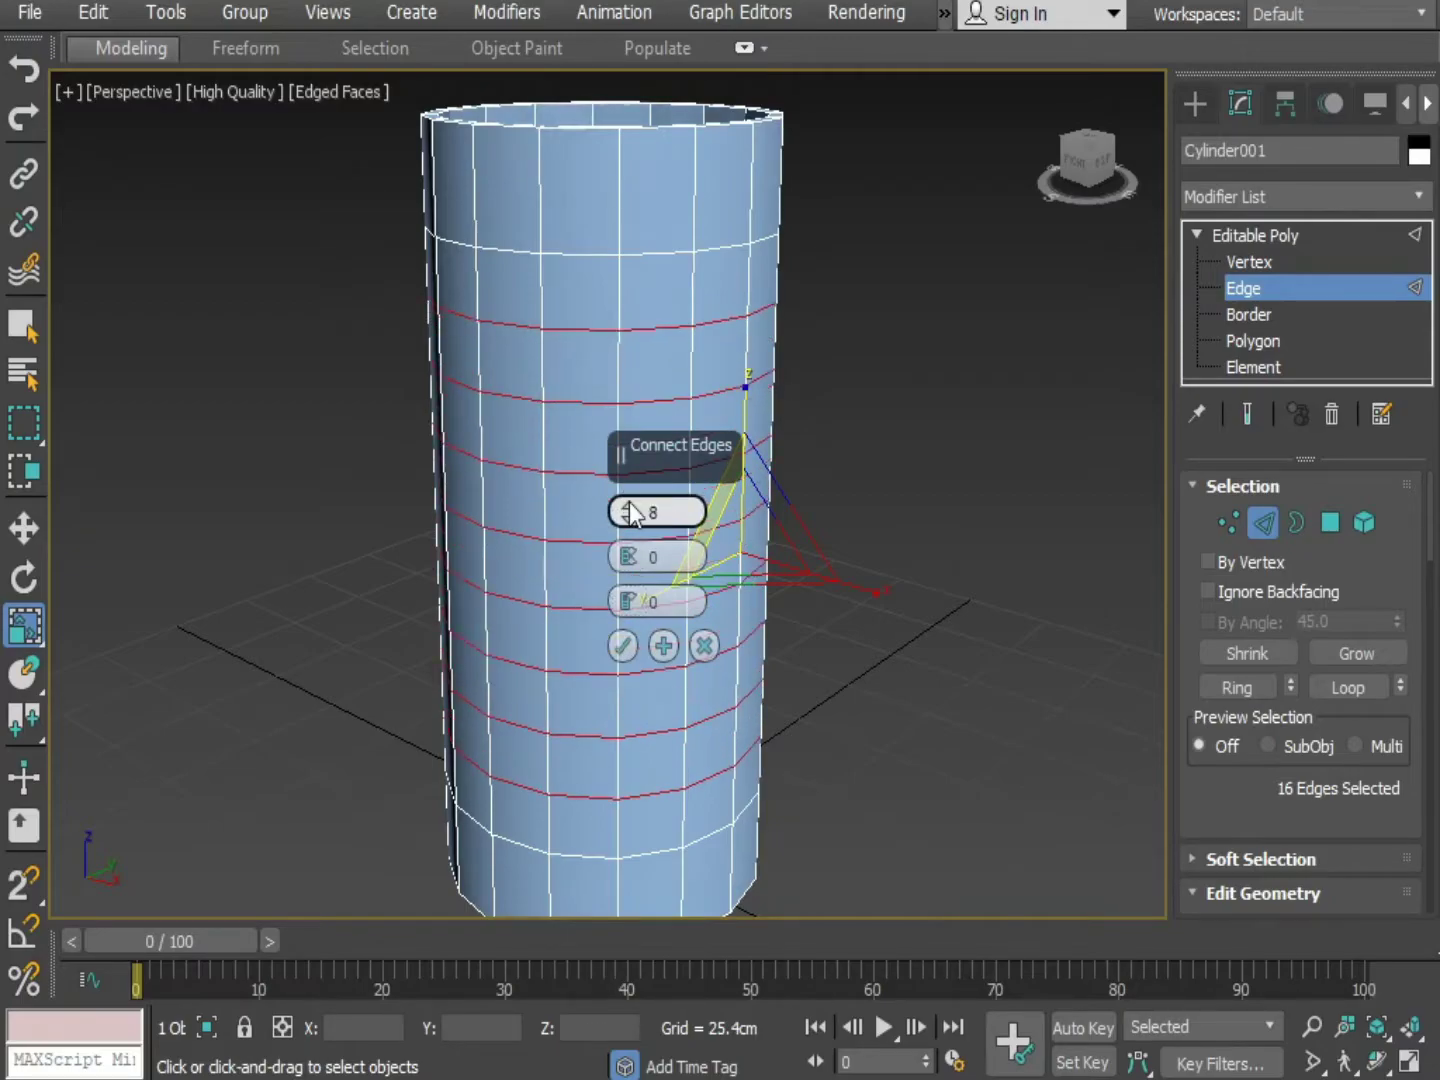
{"action": "left_click", "coordinate": [630, 509]}
{"action": "left_click", "coordinate": [630, 509]}
{"action": "left_click", "coordinate": [630, 509]}
{"action": "left_click", "coordinate": [630, 510]}
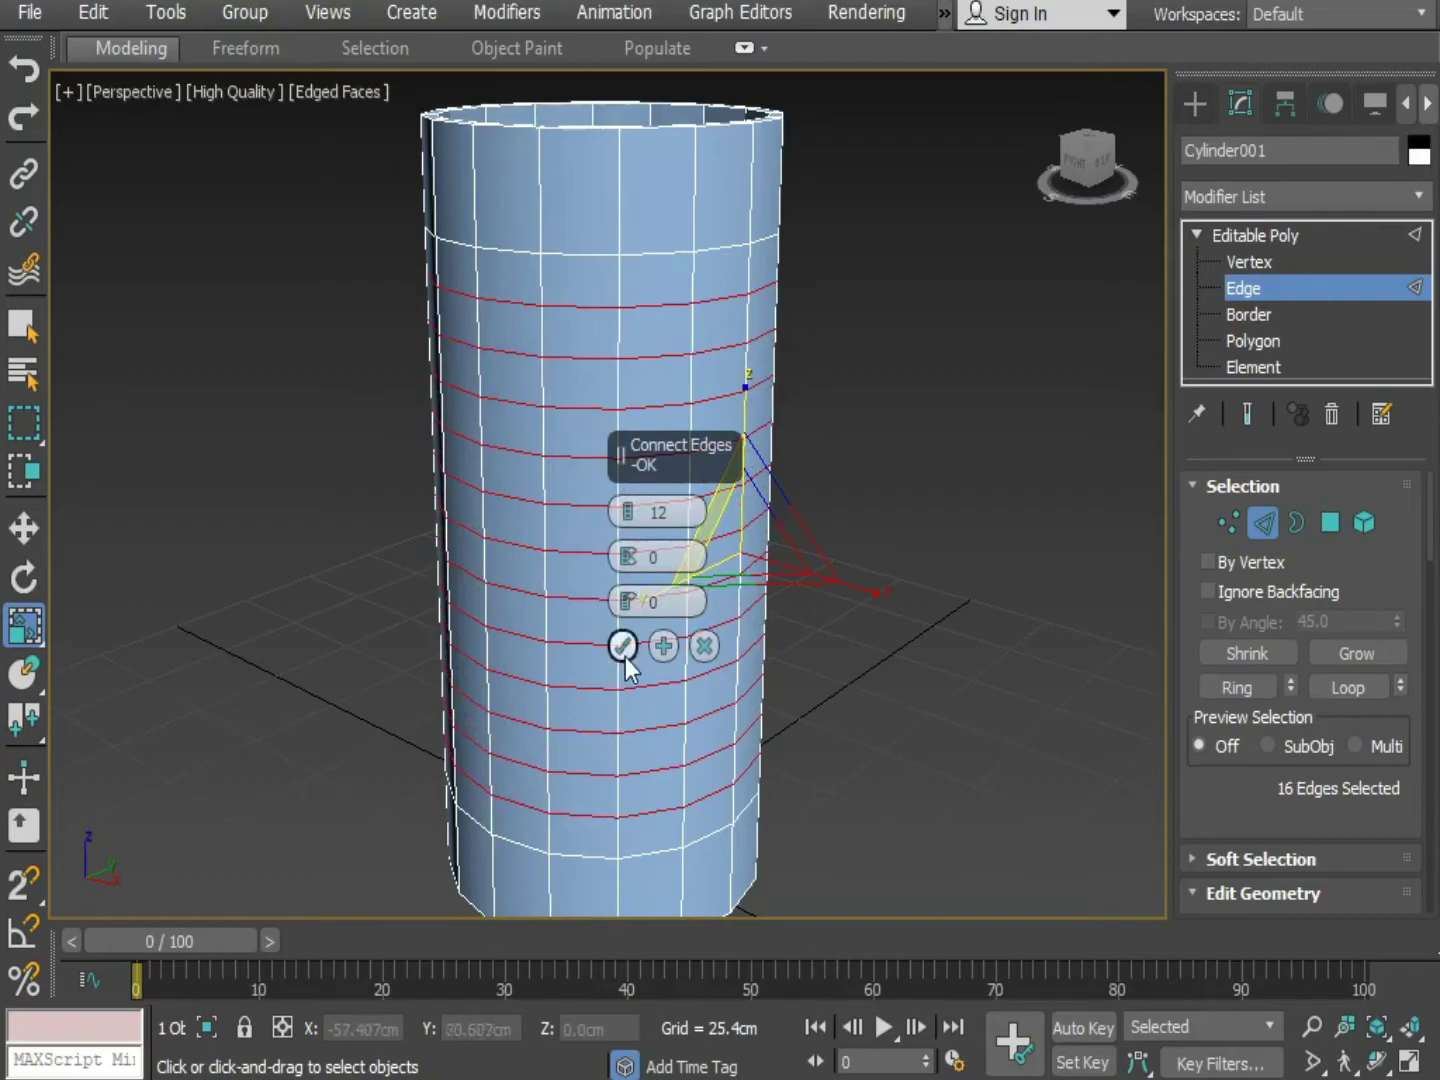
{"action": "left_click", "coordinate": [626, 656]}
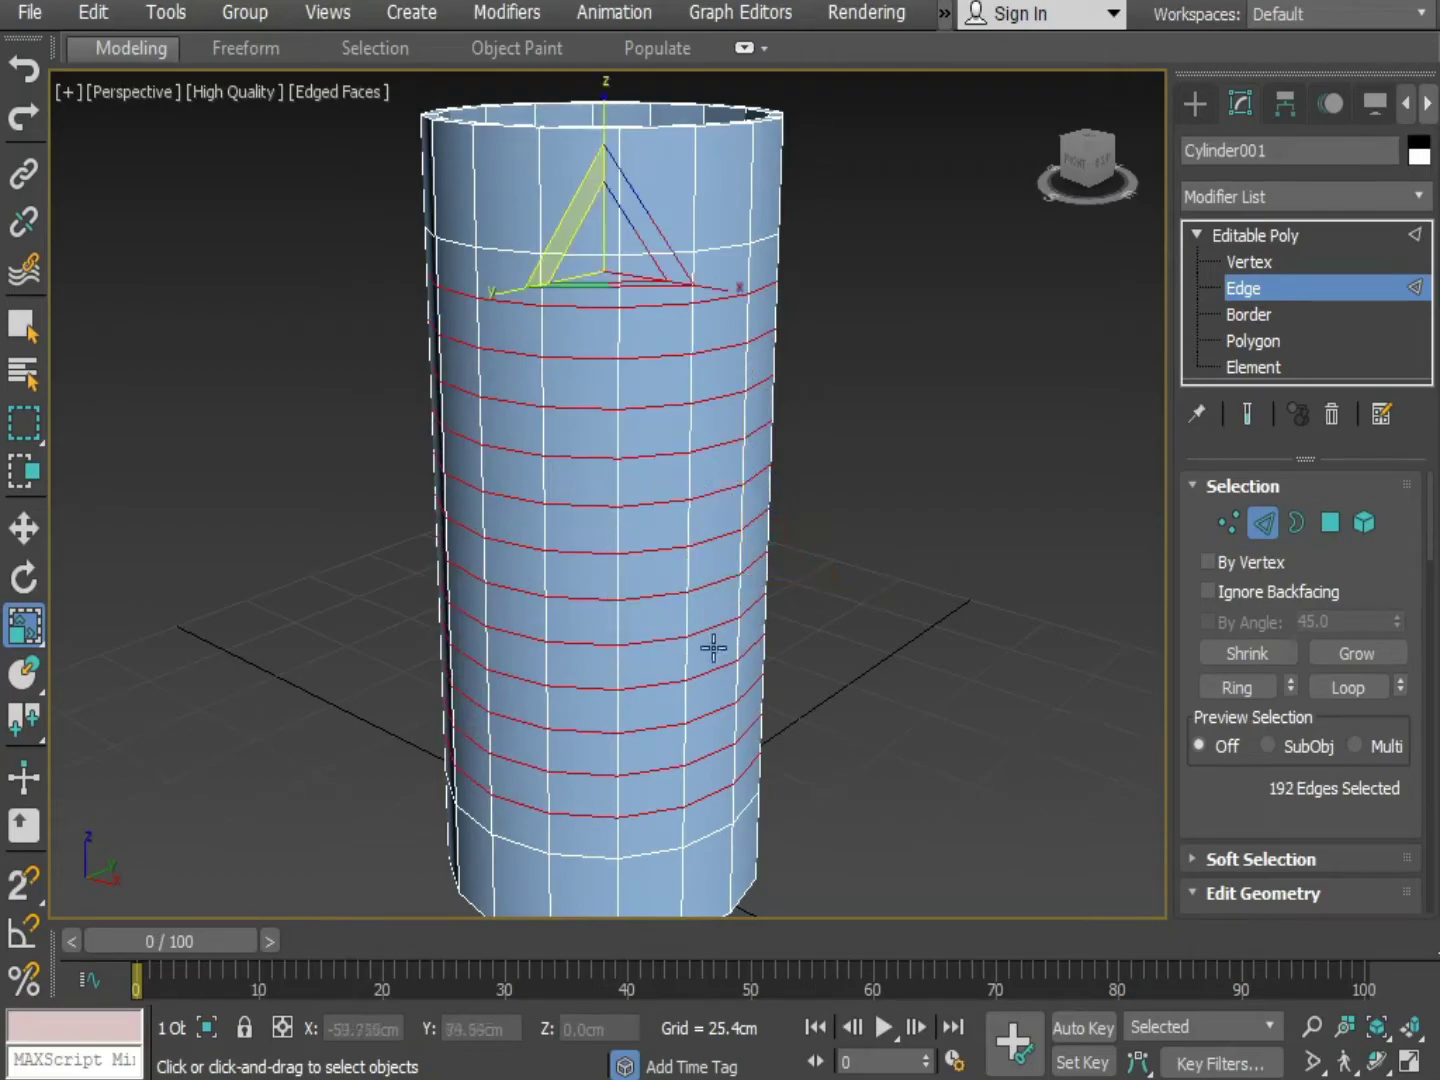
{"action": "left_click", "coordinate": [906, 694]}
Select all edges of the tube's middle band in the maximized Front view, leaving out both end sections
{"action": "scroll", "coordinate": [839, 678], "scroll_direction": "up", "scroll_amount": 3}
{"action": "scroll", "coordinate": [864, 574], "scroll_direction": "down", "scroll_amount": 5}
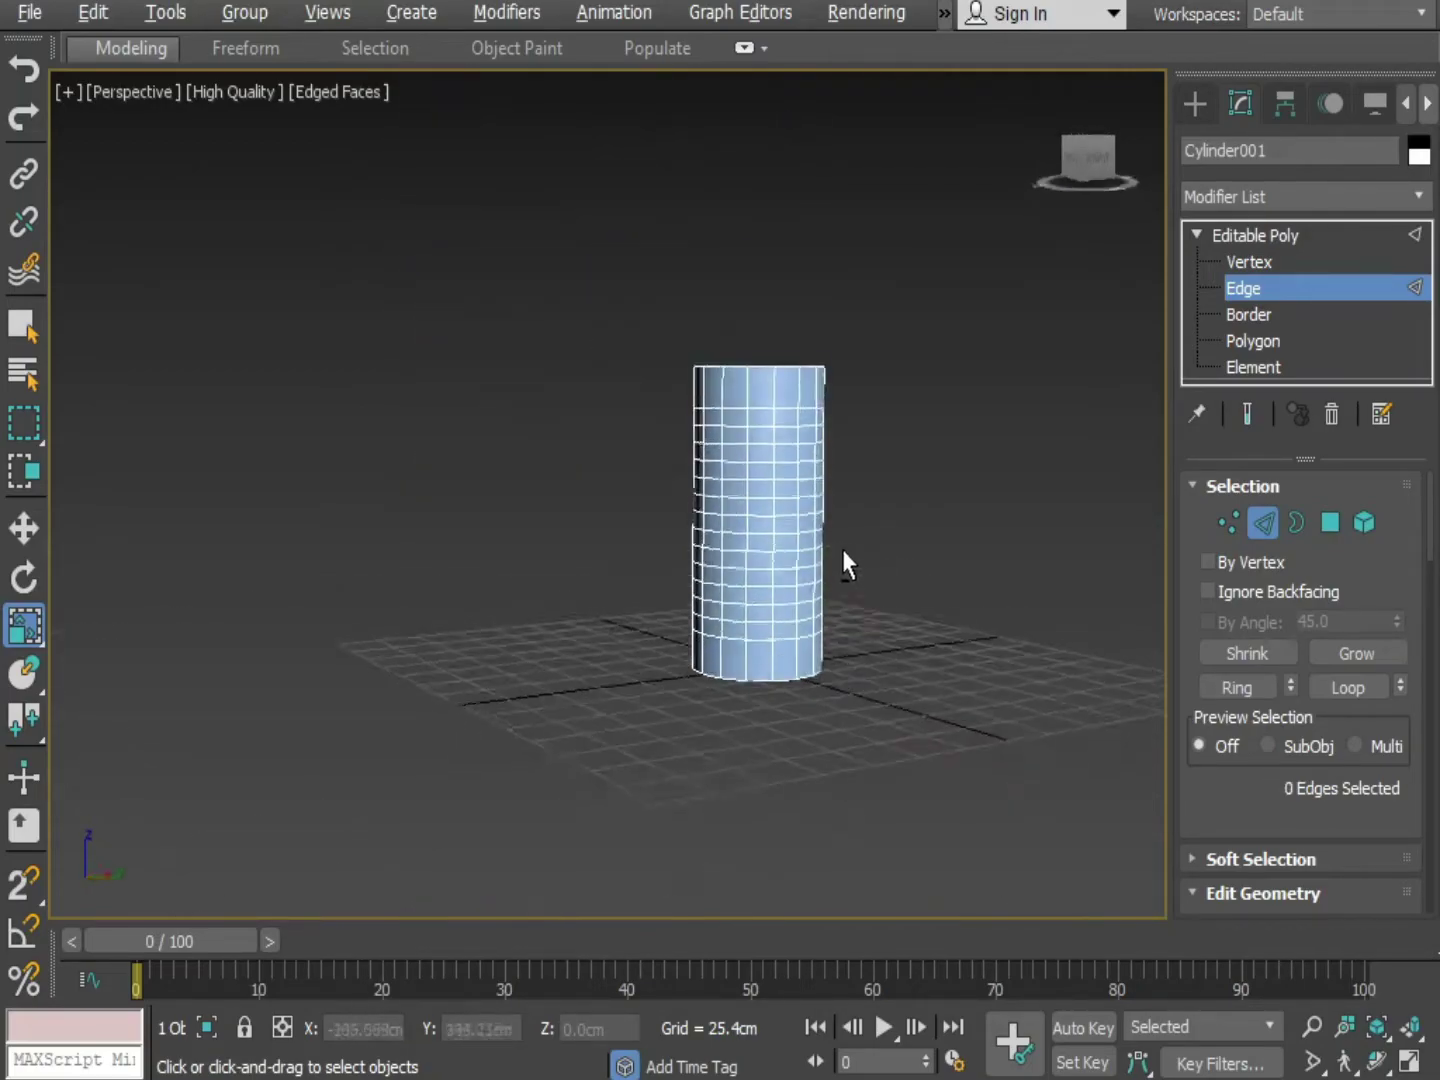
{"action": "middle_click_drag", "start_coordinate": [841, 554], "coordinate": [633, 514]}
{"action": "key", "text": "alt+w"}
{"action": "middle_click_drag", "start_coordinate": [913, 340], "coordinate": [824, 373]}
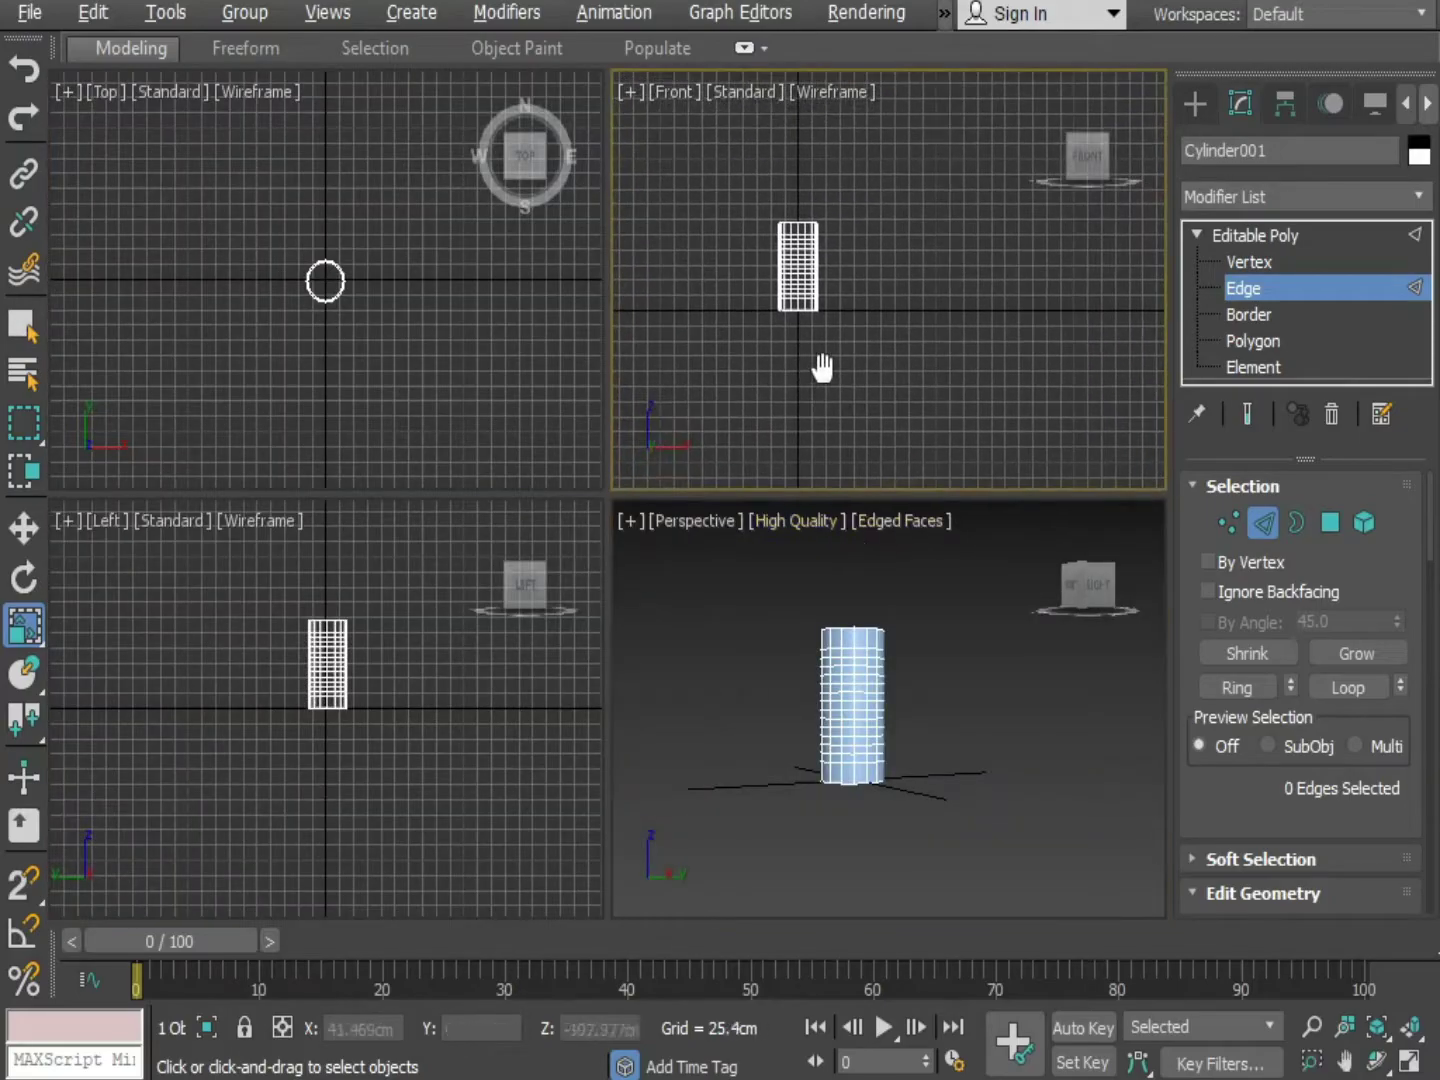
{"action": "key", "text": "alt+w"}
{"action": "middle_click_drag", "start_coordinate": [904, 415], "coordinate": [855, 373]}
{"action": "scroll", "coordinate": [605, 378], "scroll_direction": "up", "scroll_amount": 2}
{"action": "middle_click_drag", "start_coordinate": [606, 390], "coordinate": [841, 395]}
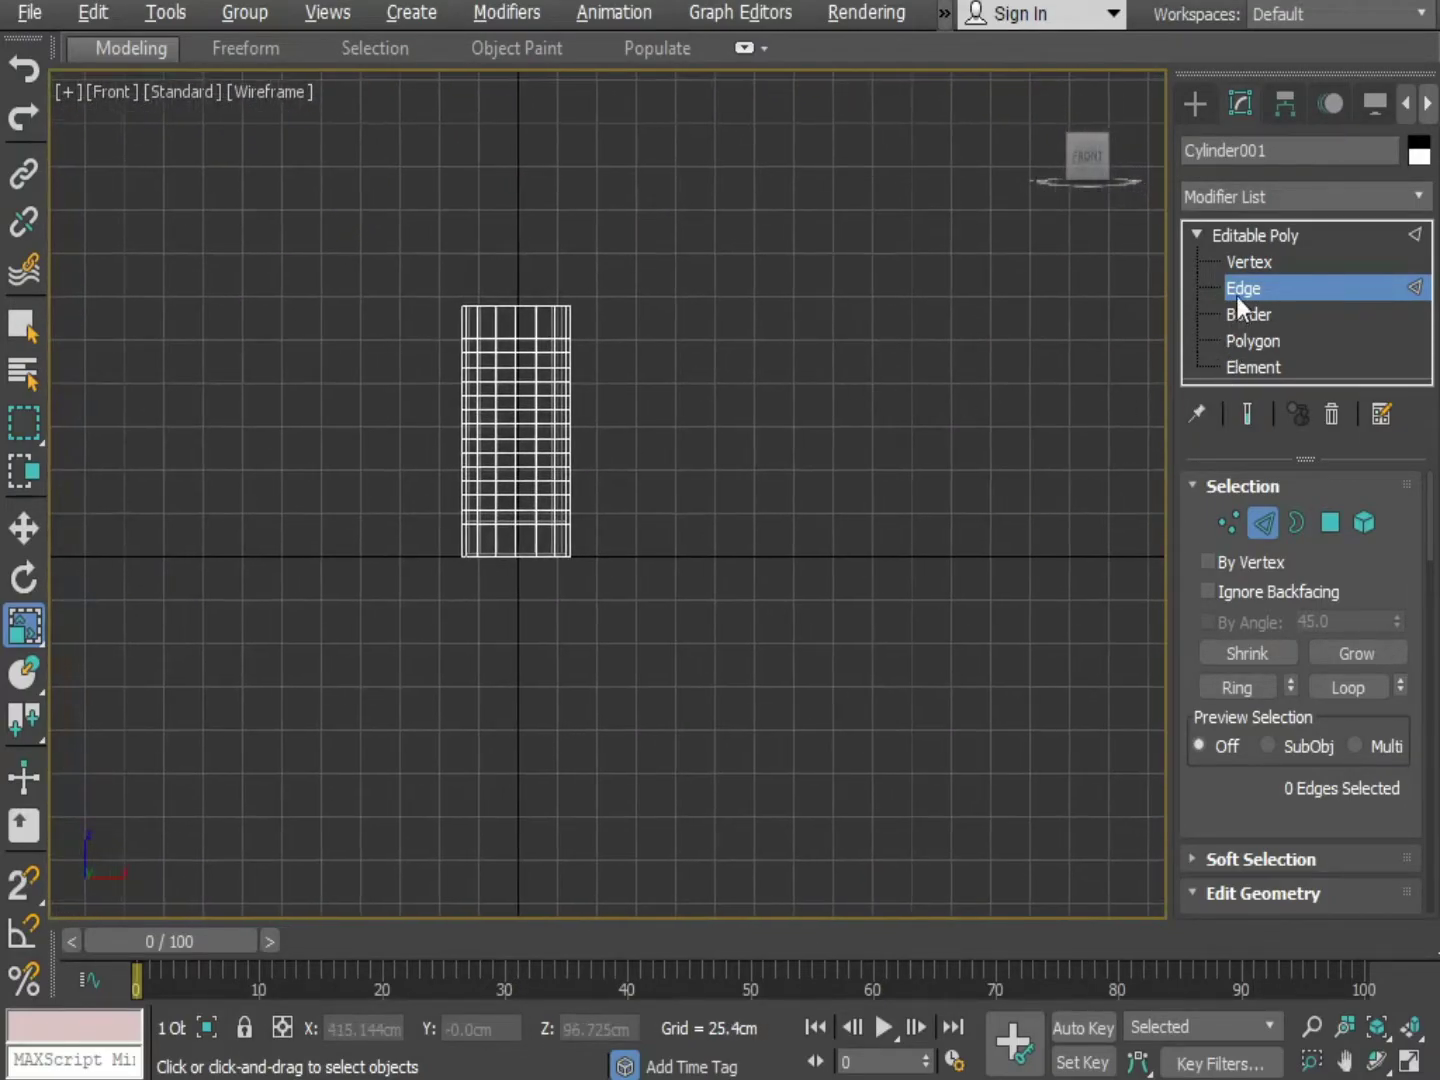
{"action": "middle_click_drag", "start_coordinate": [515, 392], "coordinate": [566, 367]}
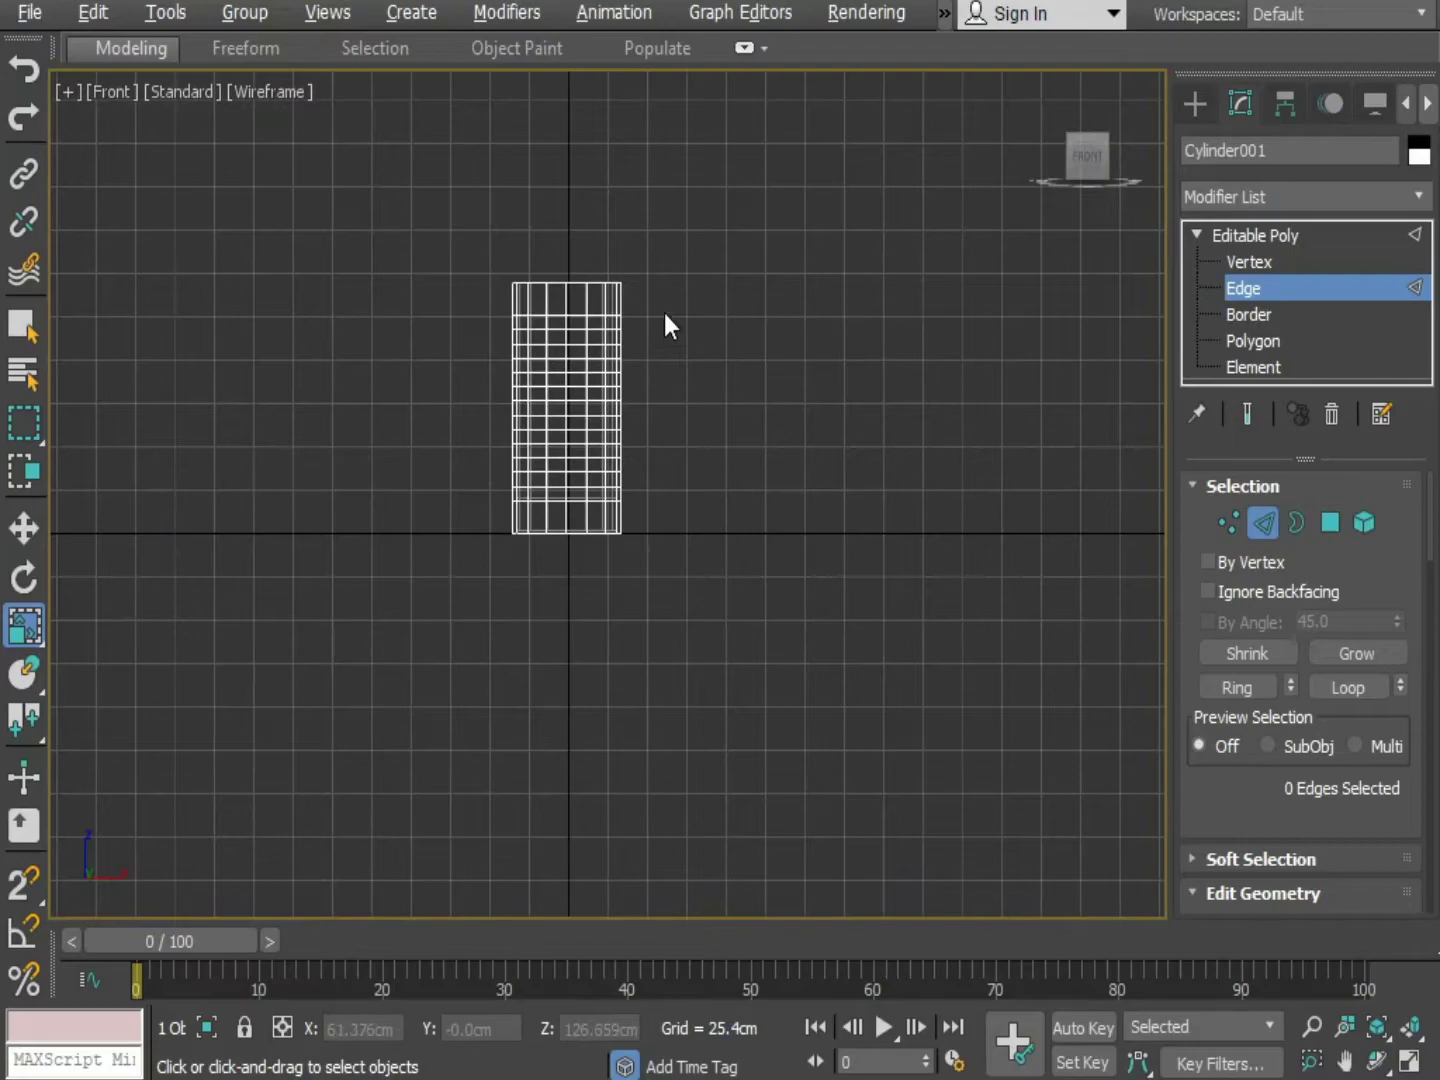
{"action": "left_click_drag", "start_coordinate": [670, 301], "coordinate": [430, 512]}
Remove the inner wall's vertical middle-band edges from the selection, working around the inside of the tube in Perspective view
{"action": "key", "text": "alt+w"}
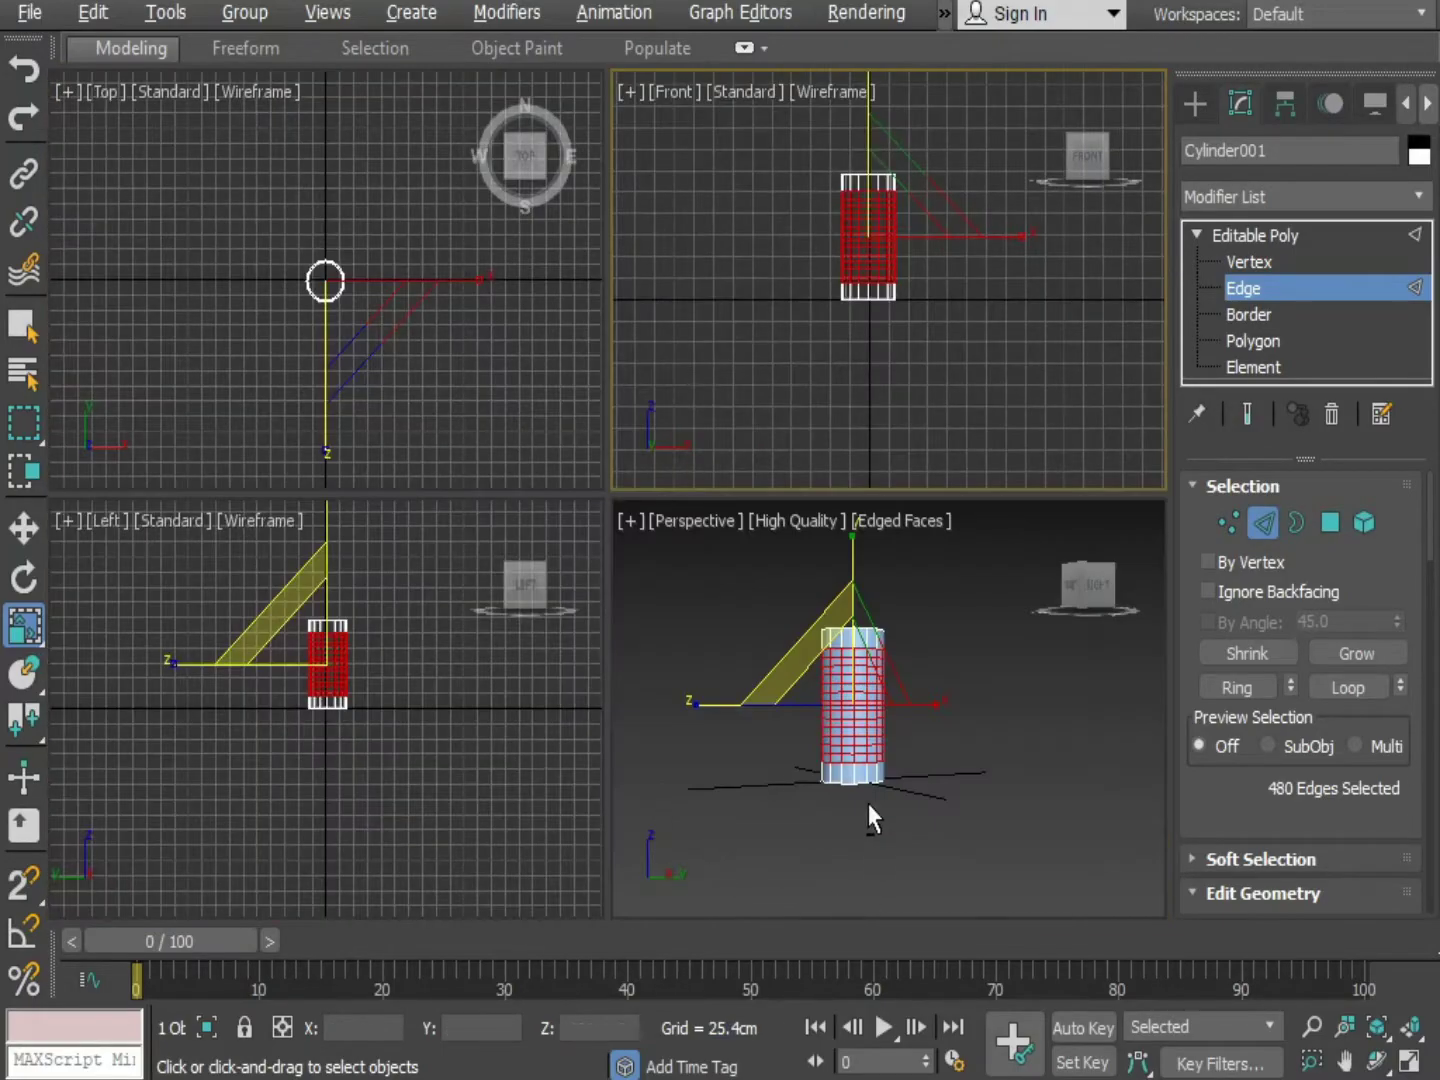
{"action": "middle_click_drag", "start_coordinate": [868, 814], "coordinate": [946, 855], "text": "alt"}
{"action": "key", "text": "alt+w"}
{"action": "middle_click_drag", "start_coordinate": [839, 730], "coordinate": [593, 564], "text": "alt"}
{"action": "middle_click_drag", "start_coordinate": [593, 564], "coordinate": [540, 541], "text": "alt"}
{"action": "scroll", "coordinate": [589, 420], "scroll_direction": "up", "scroll_amount": 2}
{"action": "middle_click_drag", "start_coordinate": [636, 456], "coordinate": [694, 542]}
{"action": "middle_click_drag", "start_coordinate": [693, 542], "coordinate": [567, 550], "text": "alt"}
{"action": "scroll", "coordinate": [678, 534], "scroll_direction": "up", "scroll_amount": 3}
{"action": "scroll", "coordinate": [567, 551], "scroll_direction": "up", "scroll_amount": 2}
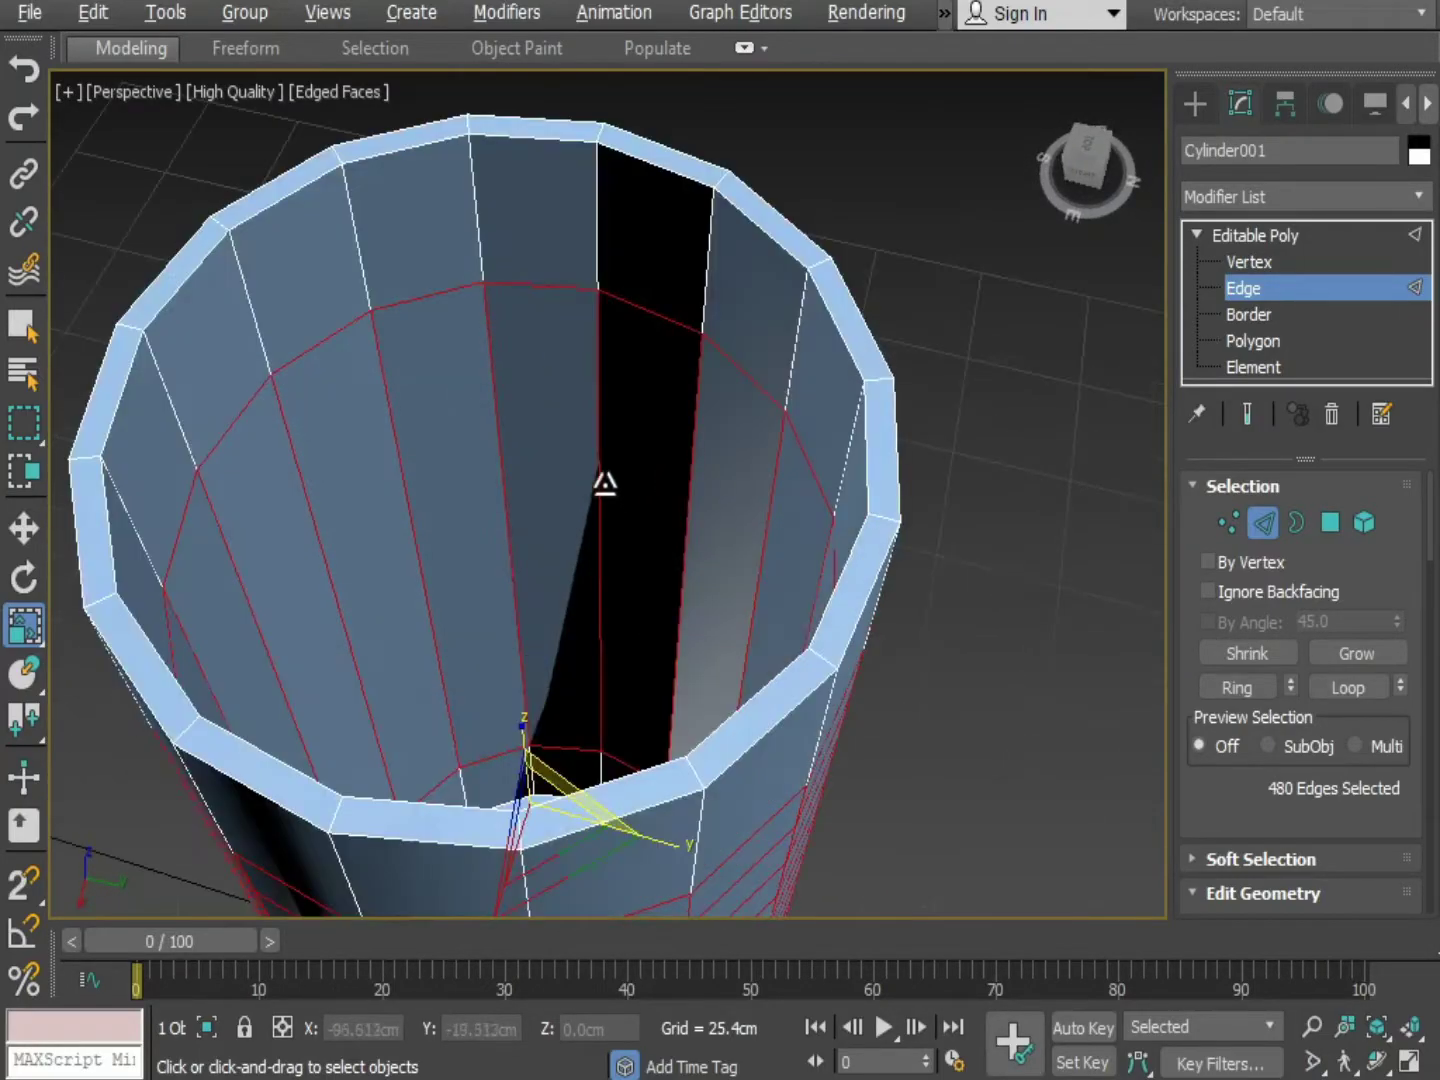
{"action": "left_click", "coordinate": [597, 427], "text": "alt"}
{"action": "left_click", "coordinate": [689, 484], "text": "alt"}
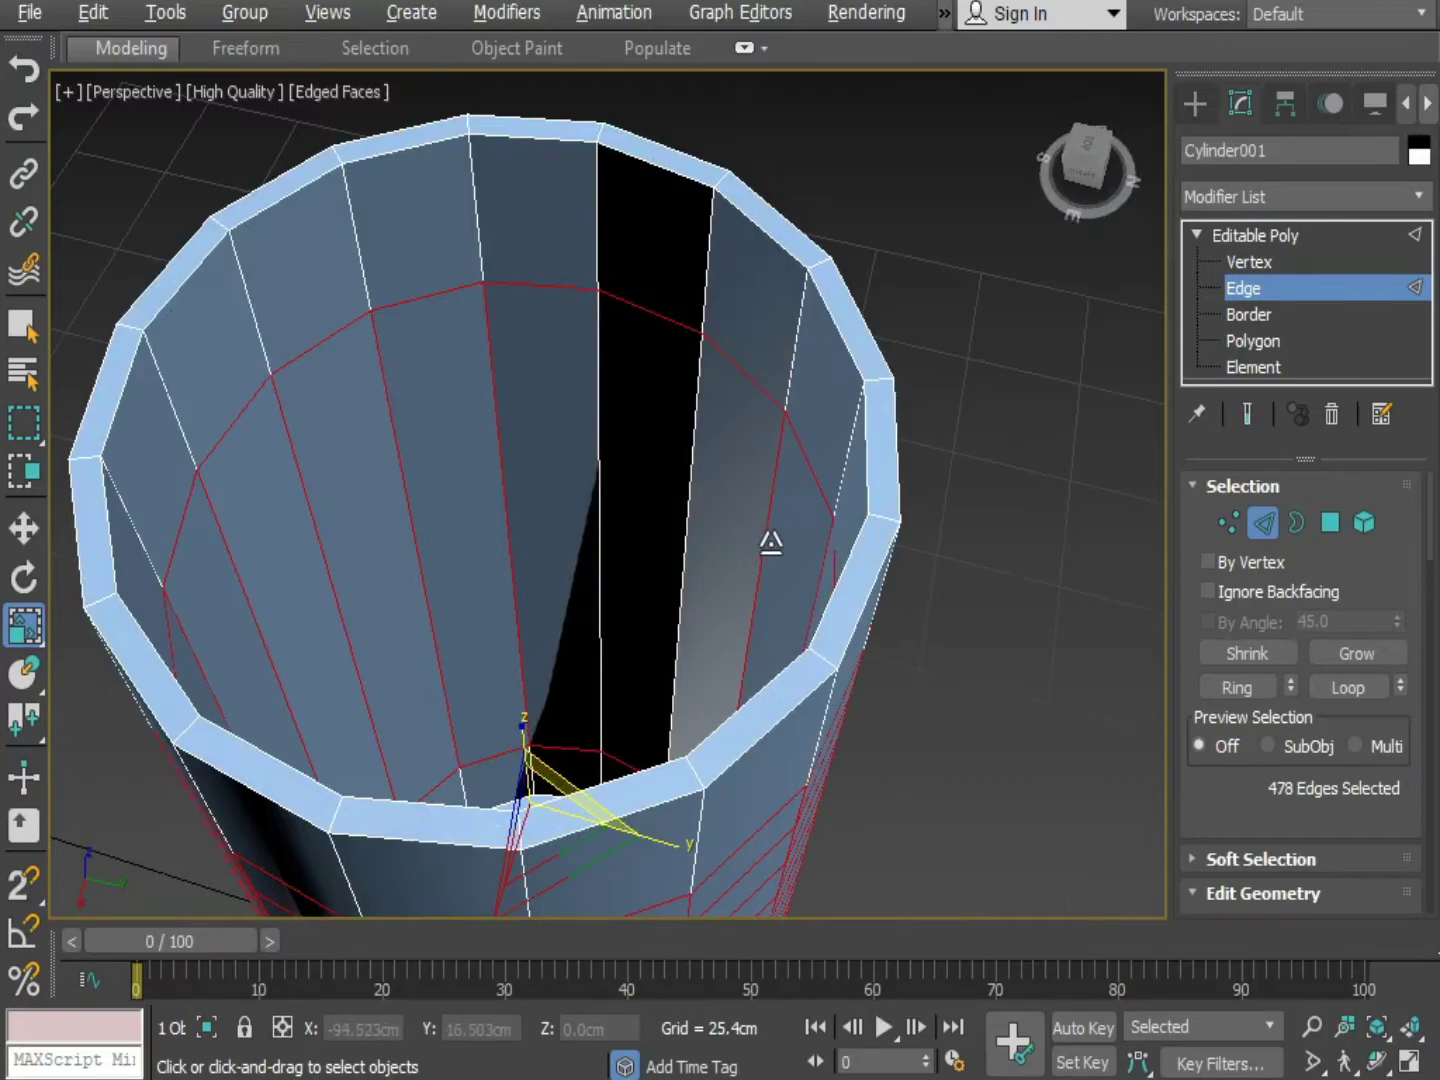
{"action": "middle_click_drag", "start_coordinate": [768, 535], "coordinate": [632, 518], "text": "alt"}
{"action": "left_click", "coordinate": [617, 465], "text": "alt"}
{"action": "left_click", "coordinate": [712, 508], "text": "alt"}
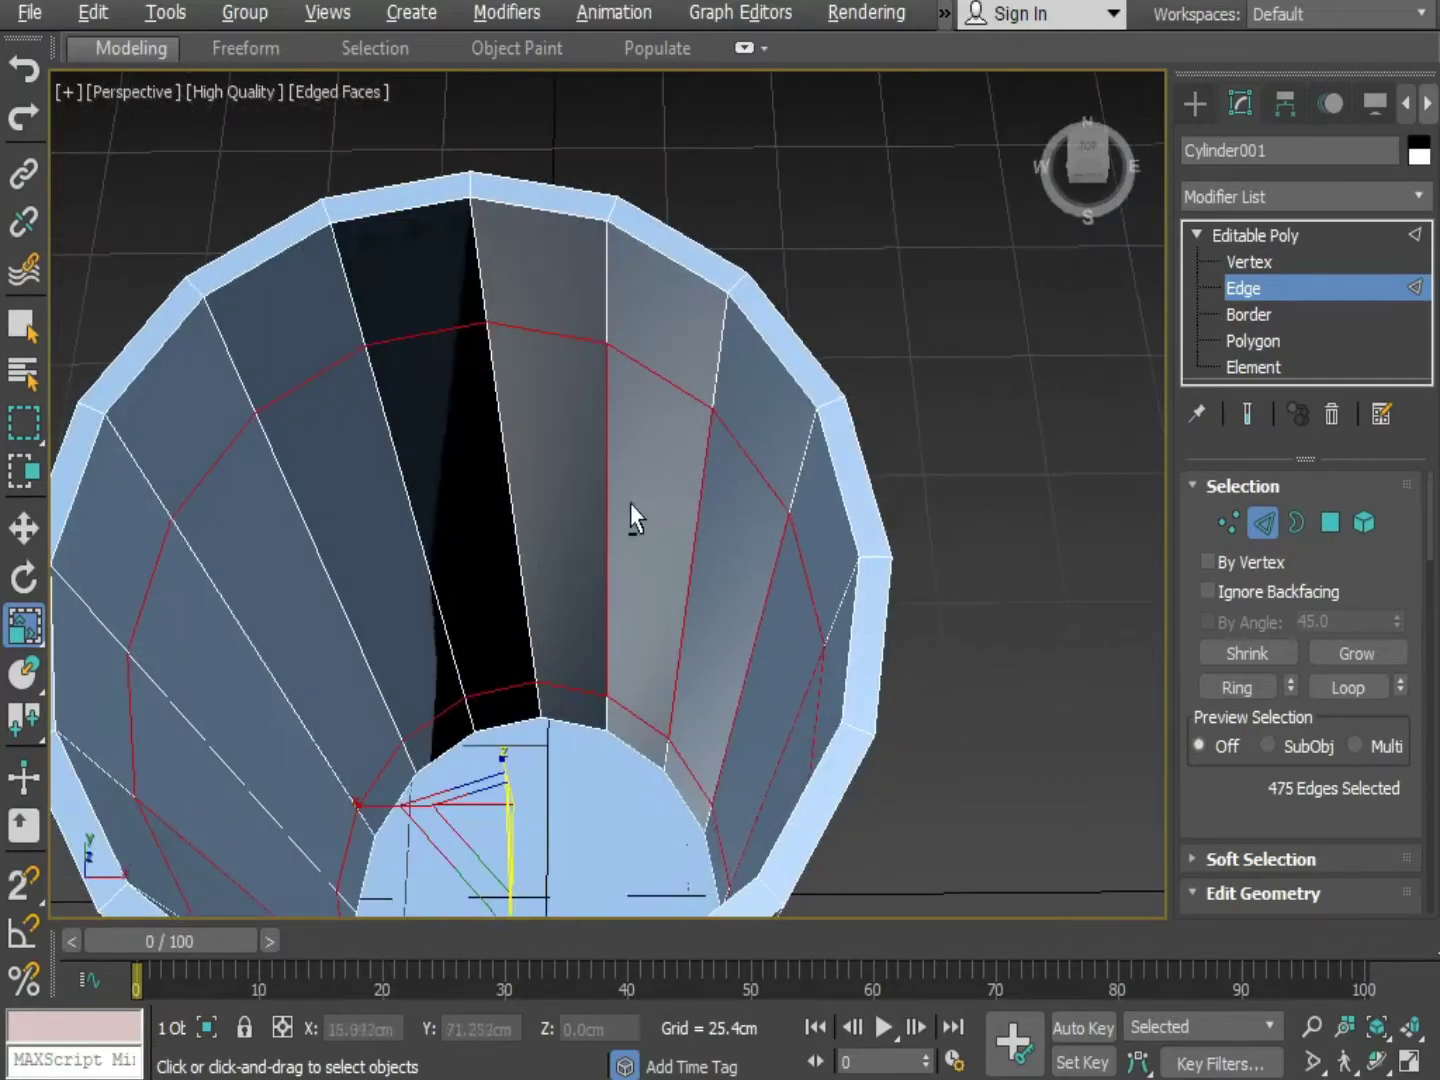
{"action": "left_click", "coordinate": [603, 485], "text": "alt"}
{"action": "left_click", "coordinate": [698, 530], "text": "alt"}
{"action": "left_click", "coordinate": [768, 604], "text": "alt"}
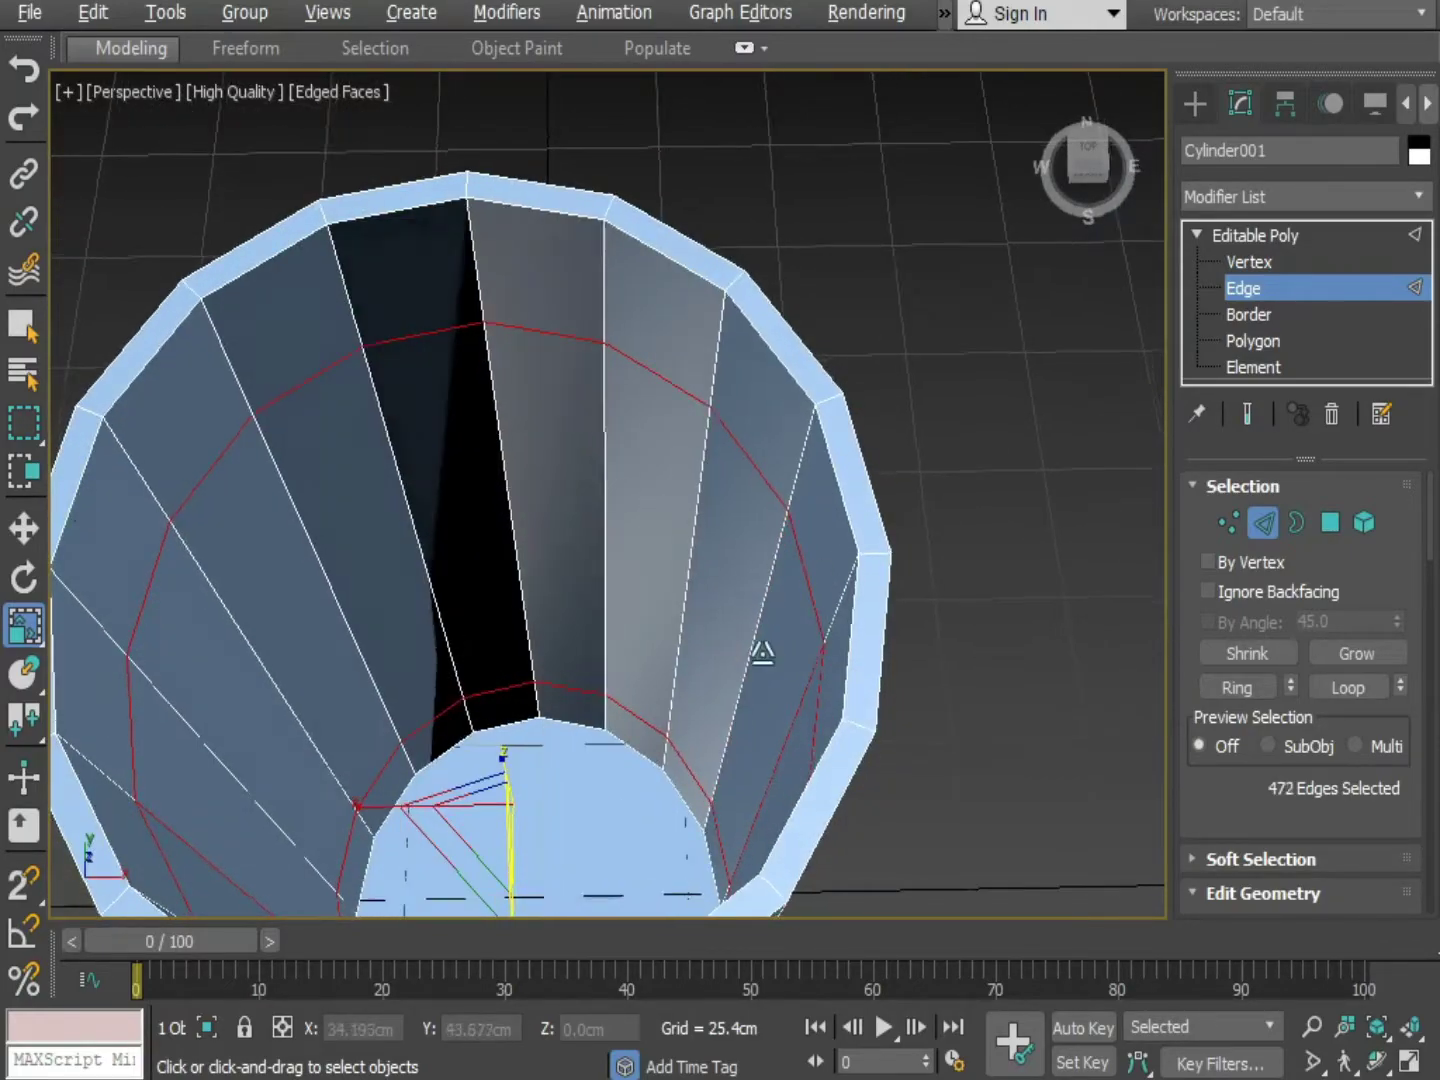
{"action": "middle_click_drag", "start_coordinate": [762, 651], "coordinate": [813, 566], "text": "alt"}
{"action": "left_click", "coordinate": [560, 488], "text": "alt"}
{"action": "left_click", "coordinate": [672, 523], "text": "alt"}
{"action": "left_click", "coordinate": [551, 456], "text": "alt"}
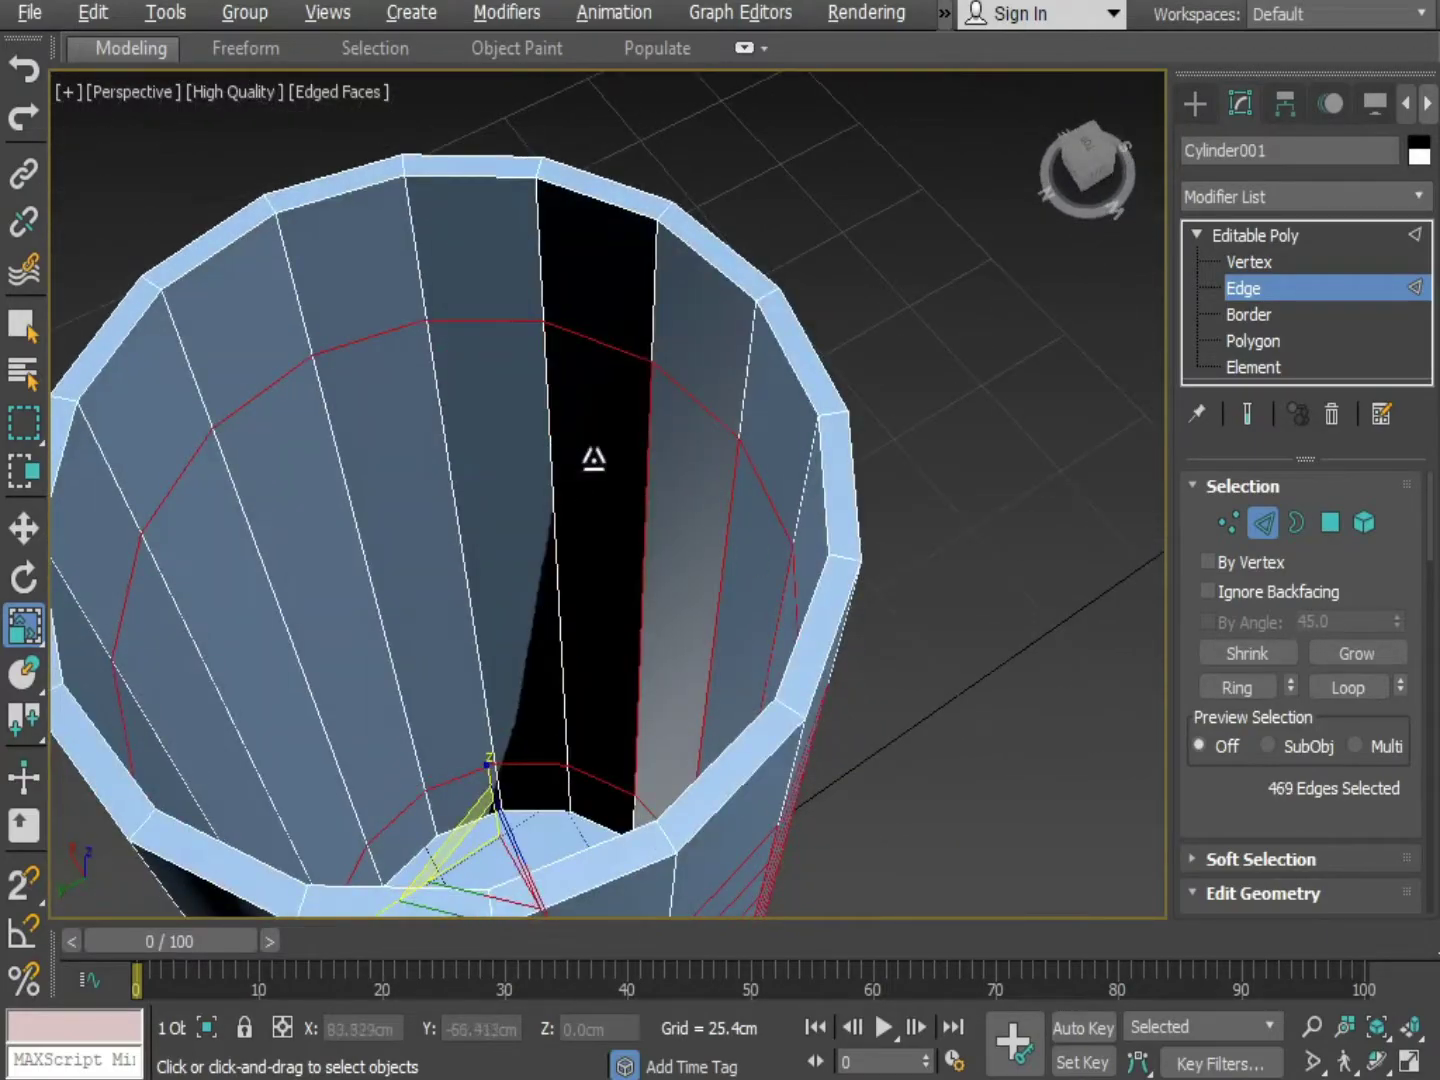
{"action": "left_click", "coordinate": [646, 464], "text": "alt"}
{"action": "left_click", "coordinate": [728, 499], "text": "alt"}
{"action": "middle_click_drag", "start_coordinate": [728, 500], "coordinate": [622, 495], "text": "alt"}
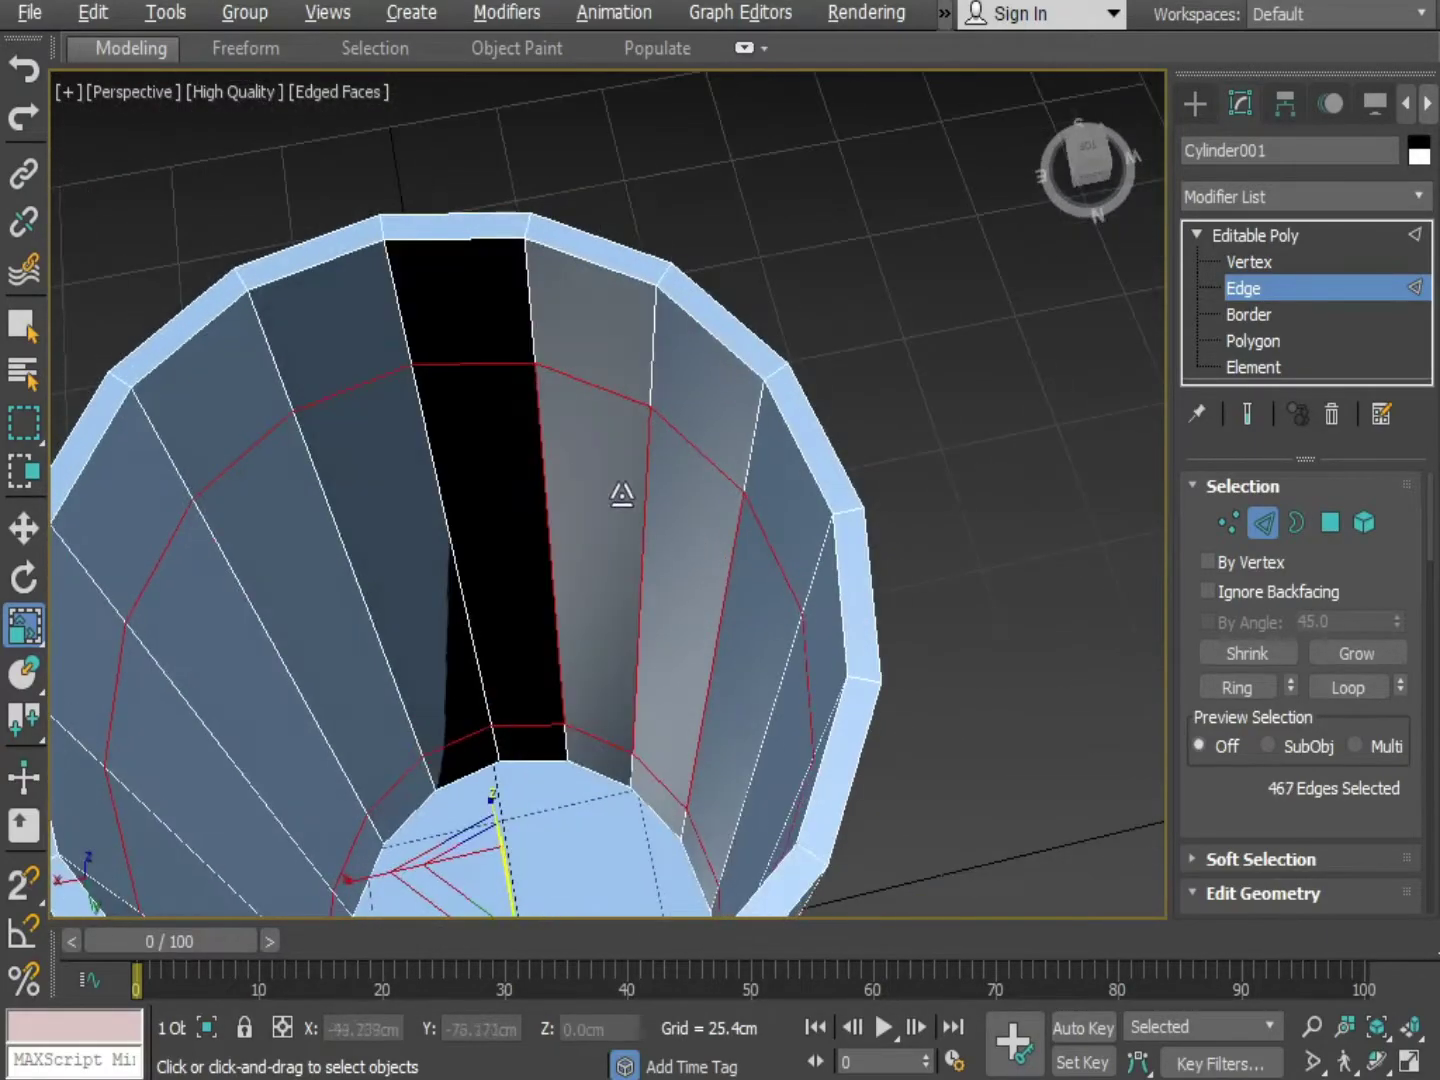
{"action": "left_click", "coordinate": [537, 452], "text": "alt"}
{"action": "left_click", "coordinate": [651, 475], "text": "alt"}
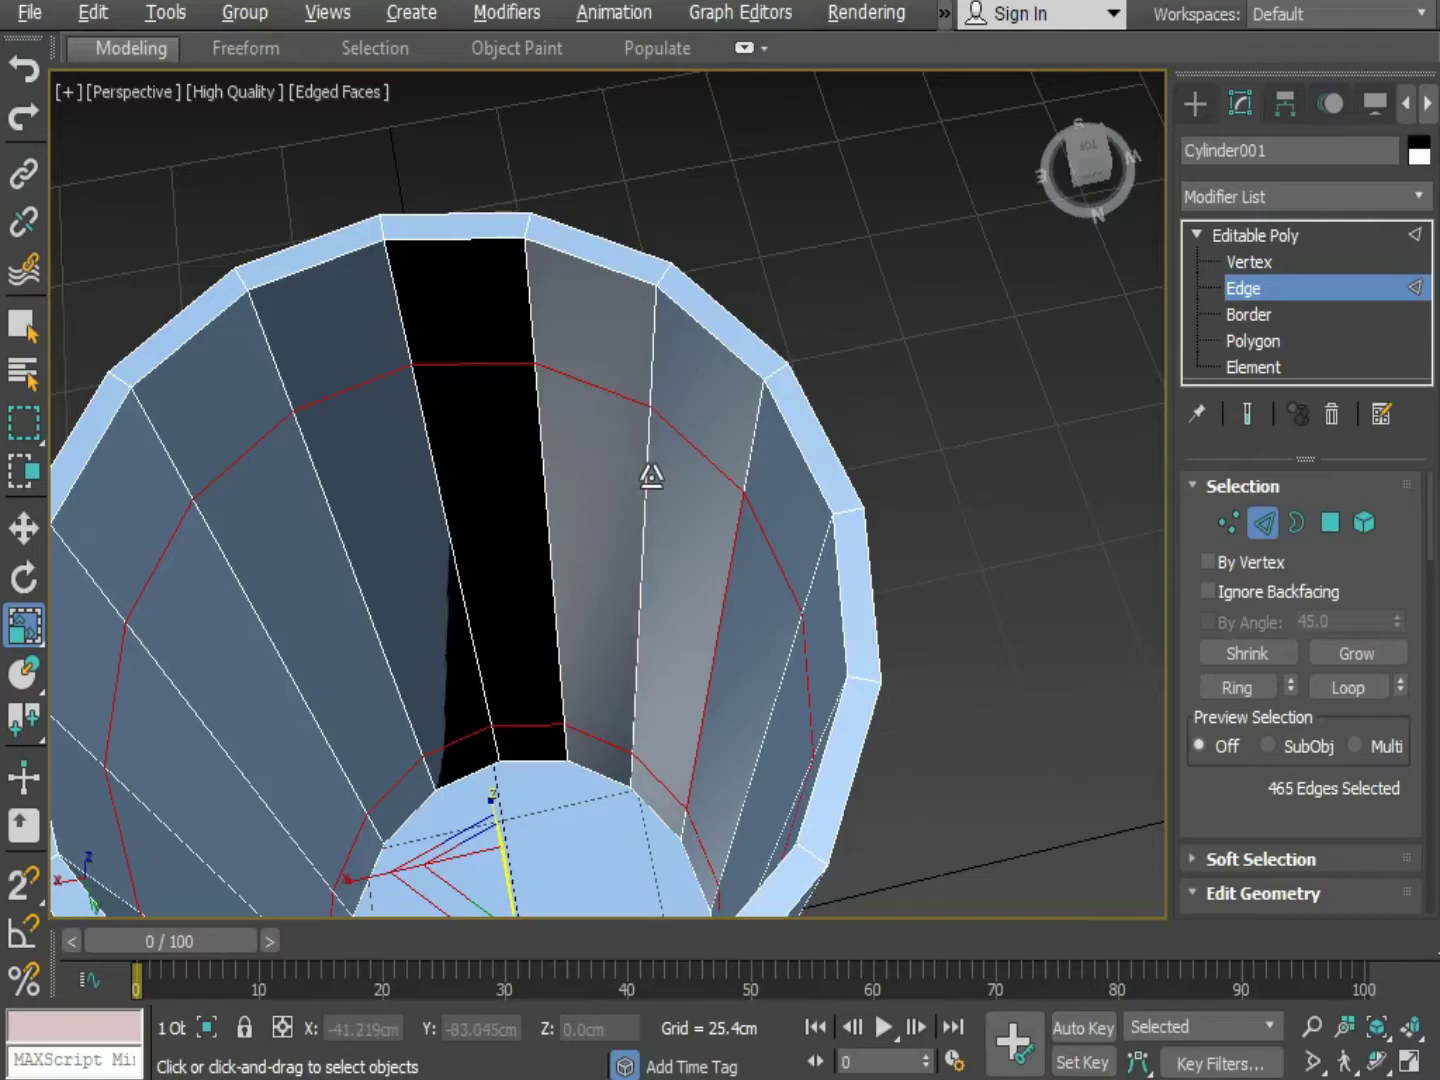
{"action": "left_click", "coordinate": [741, 544], "text": "alt"}
Remove the horizontal edges of the inner wall's upper ring from the selection
{"action": "middle_click_drag", "start_coordinate": [762, 618], "coordinate": [858, 603], "text": "alt"}
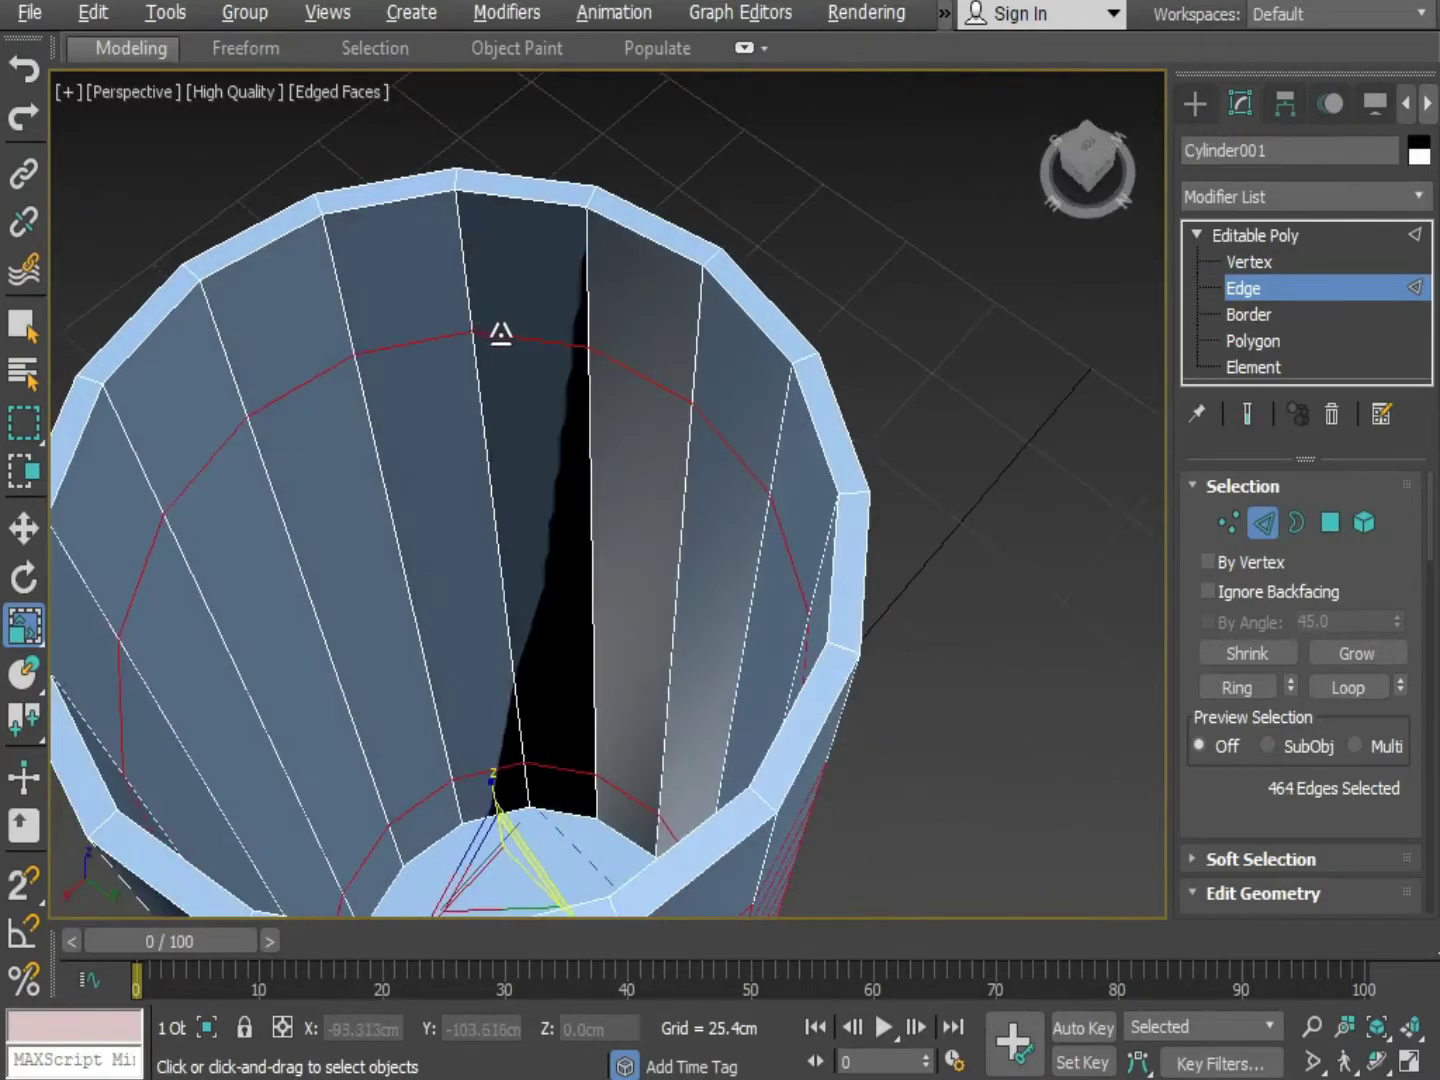
{"action": "left_click", "coordinate": [431, 334], "text": "alt"}
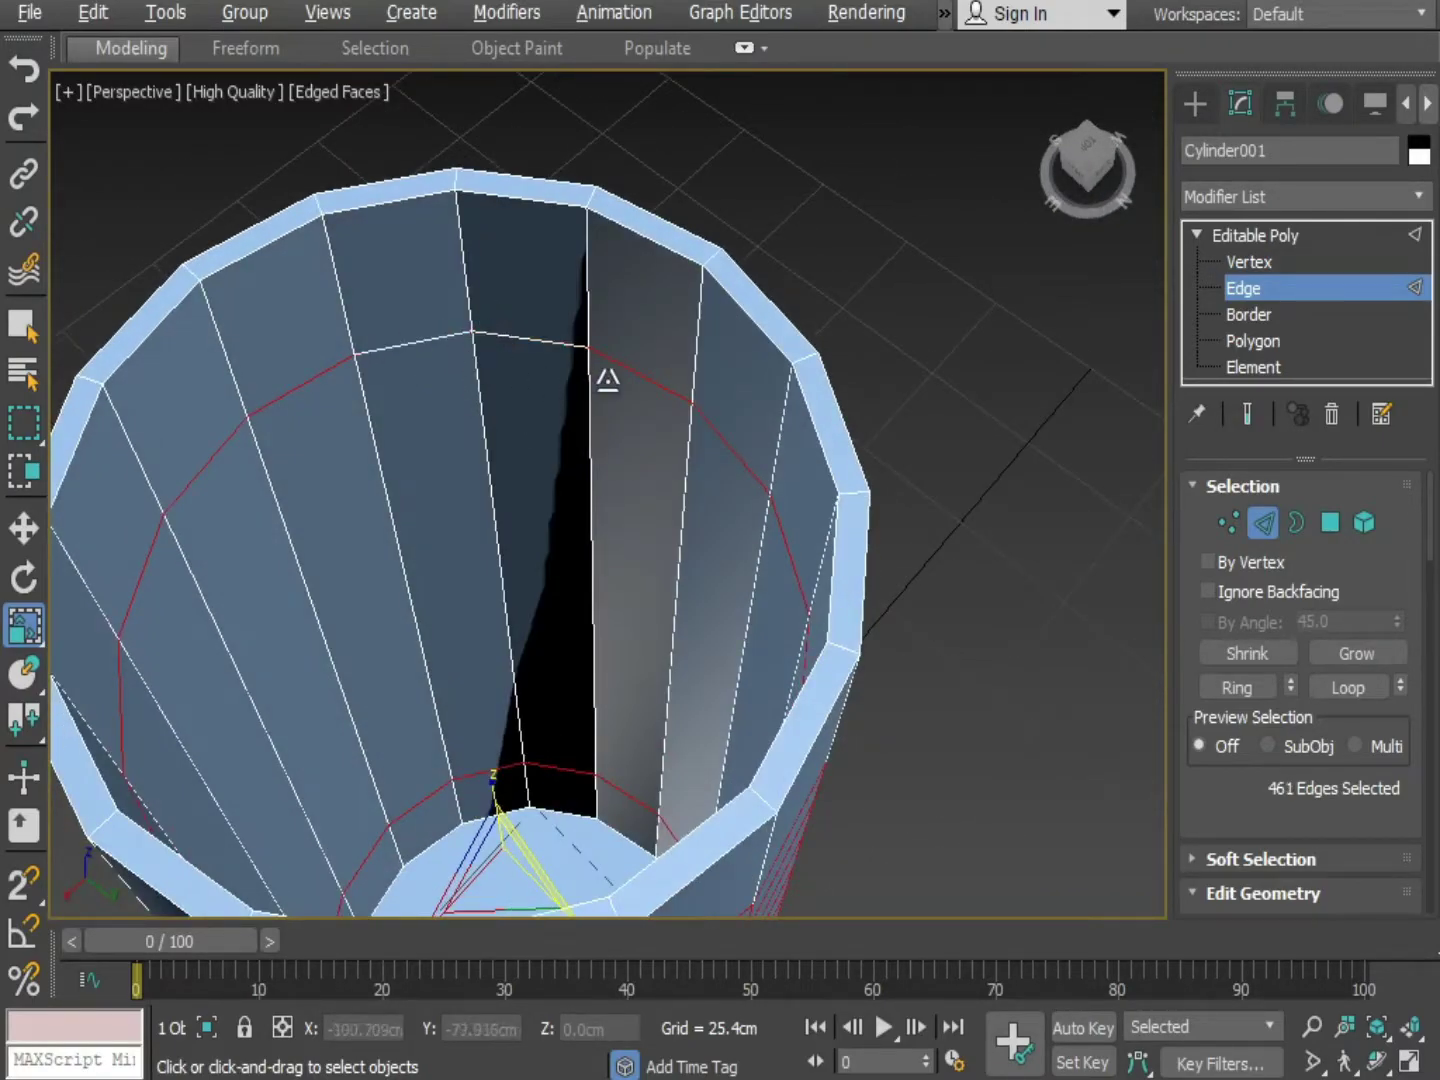
{"action": "left_click", "coordinate": [672, 397], "text": "alt"}
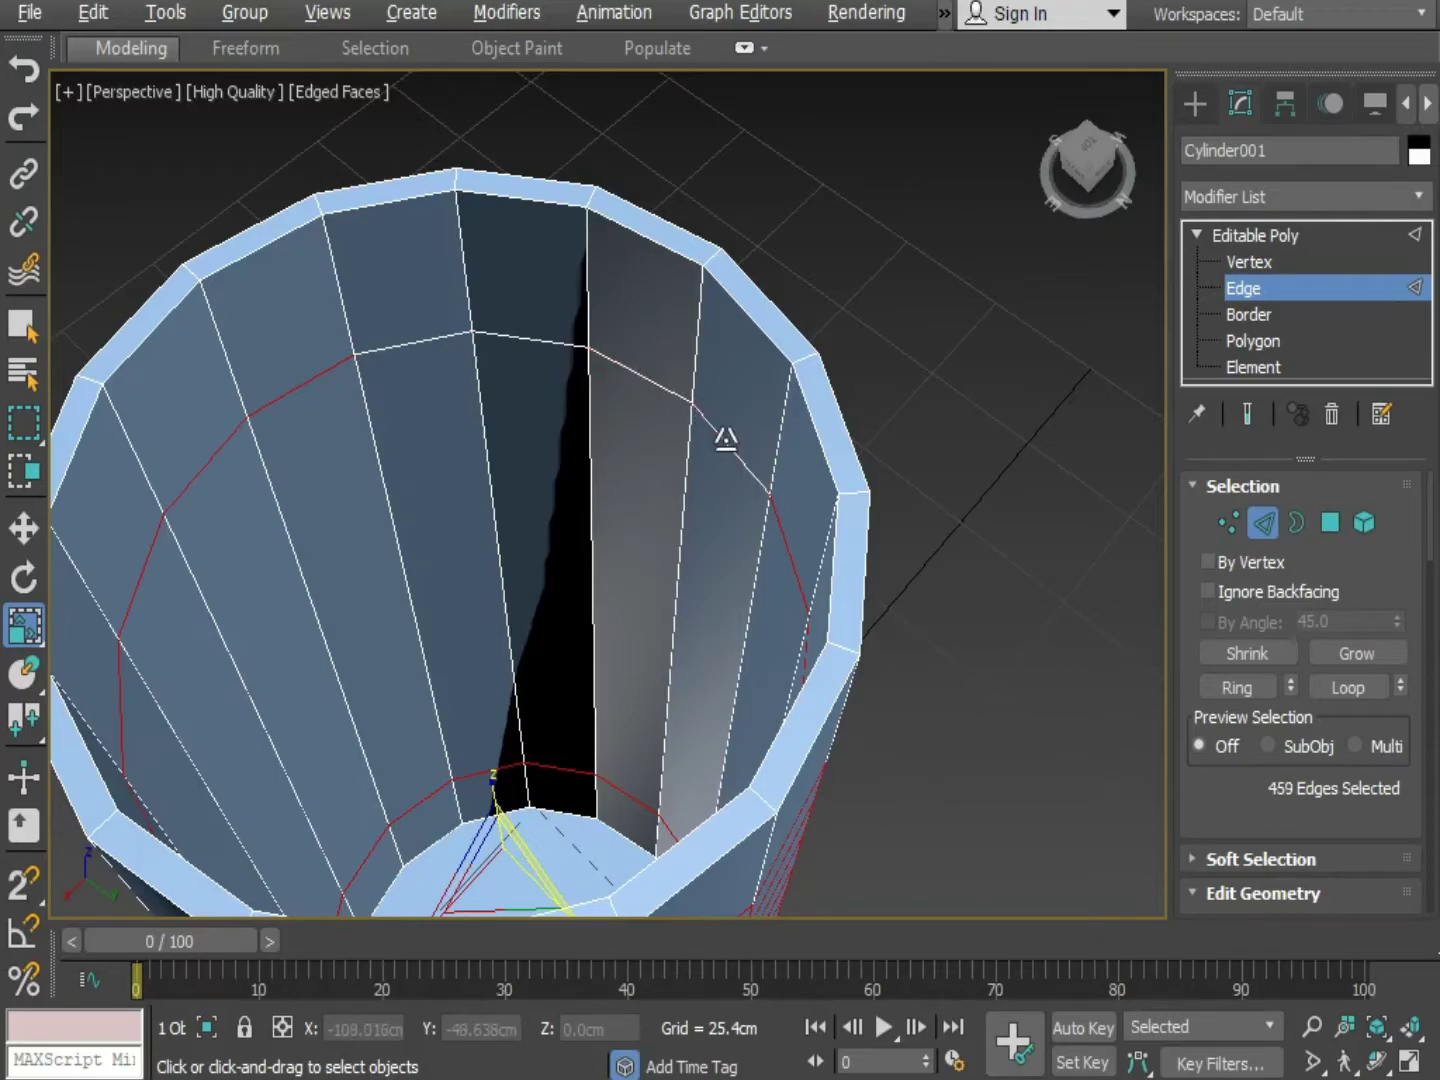
{"action": "left_click", "coordinate": [317, 374], "text": "alt"}
{"action": "mouse_move", "coordinate": [321, 408]}
{"action": "middle_mouse_down", "text": "alt"}
{"action": "mouse_move", "coordinate": [229, 415]}
{"action": "mouse_move", "coordinate": [344, 392]}
{"action": "middle_mouse_up", "text": "alt"}
{"action": "left_click", "coordinate": [345, 390], "text": "alt"}
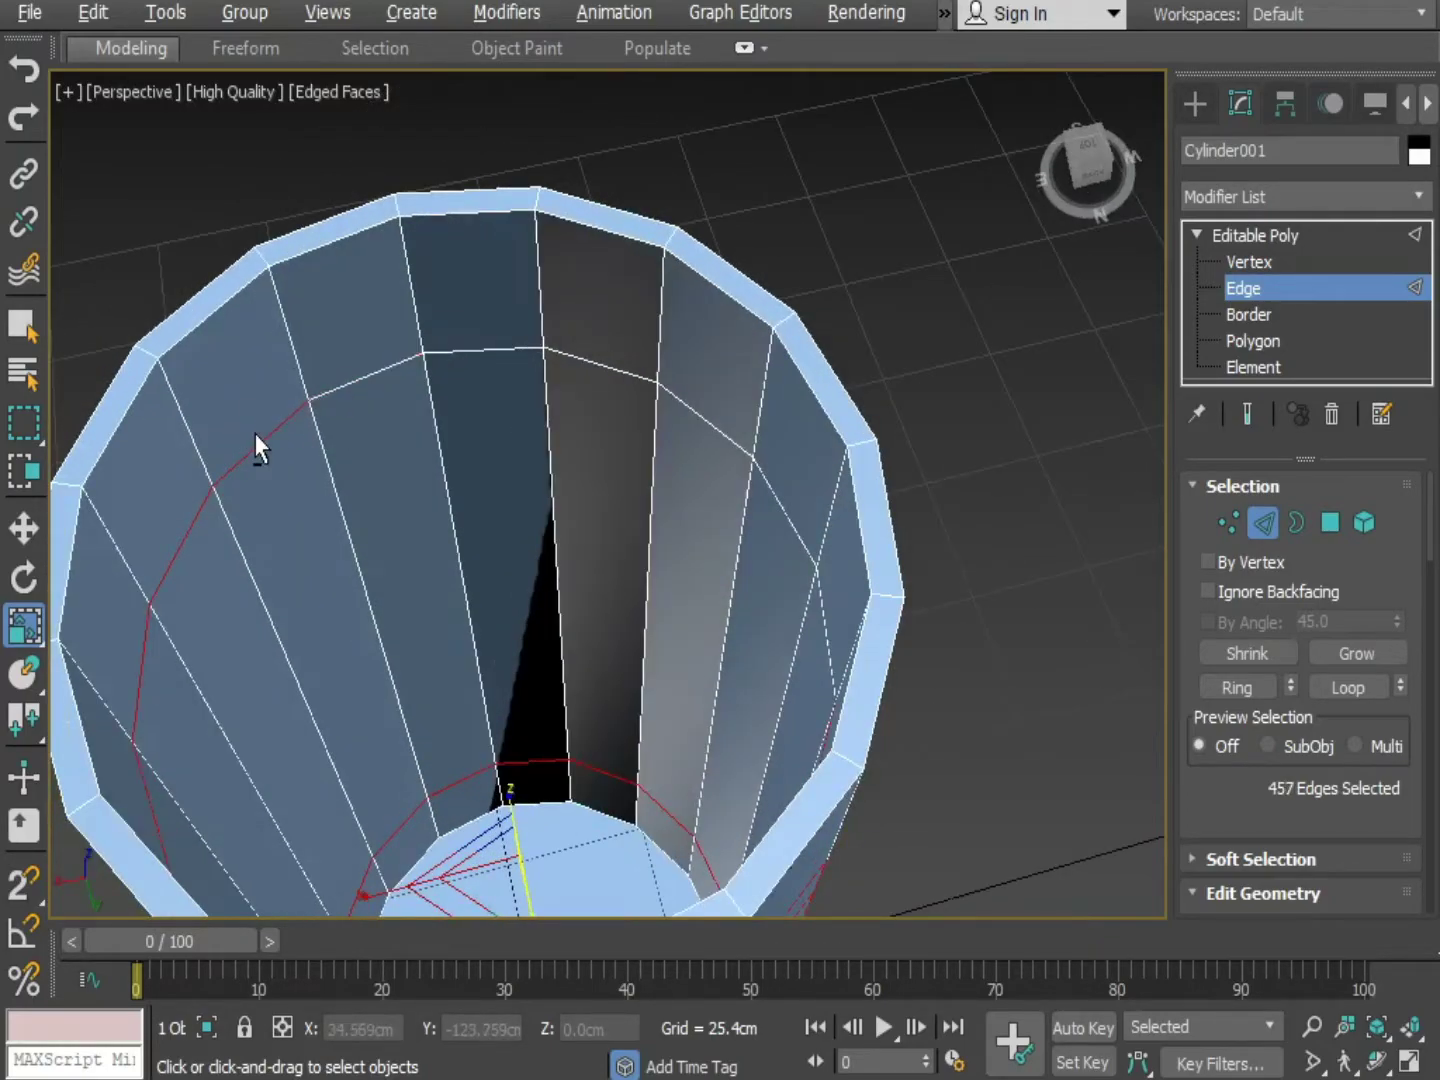
{"action": "left_click", "coordinate": [189, 535], "text": "alt"}
{"action": "middle_click_drag", "start_coordinate": [189, 534], "coordinate": [450, 455], "text": "alt"}
{"action": "left_click", "coordinate": [662, 403], "text": "alt"}
{"action": "left_click", "coordinate": [575, 388], "text": "alt"}
{"action": "left_click", "coordinate": [463, 400], "text": "alt"}
{"action": "left_click", "coordinate": [343, 477], "text": "alt"}
{"action": "left_click", "coordinate": [479, 449], "text": "alt"}
{"action": "left_click", "coordinate": [390, 466], "text": "alt"}
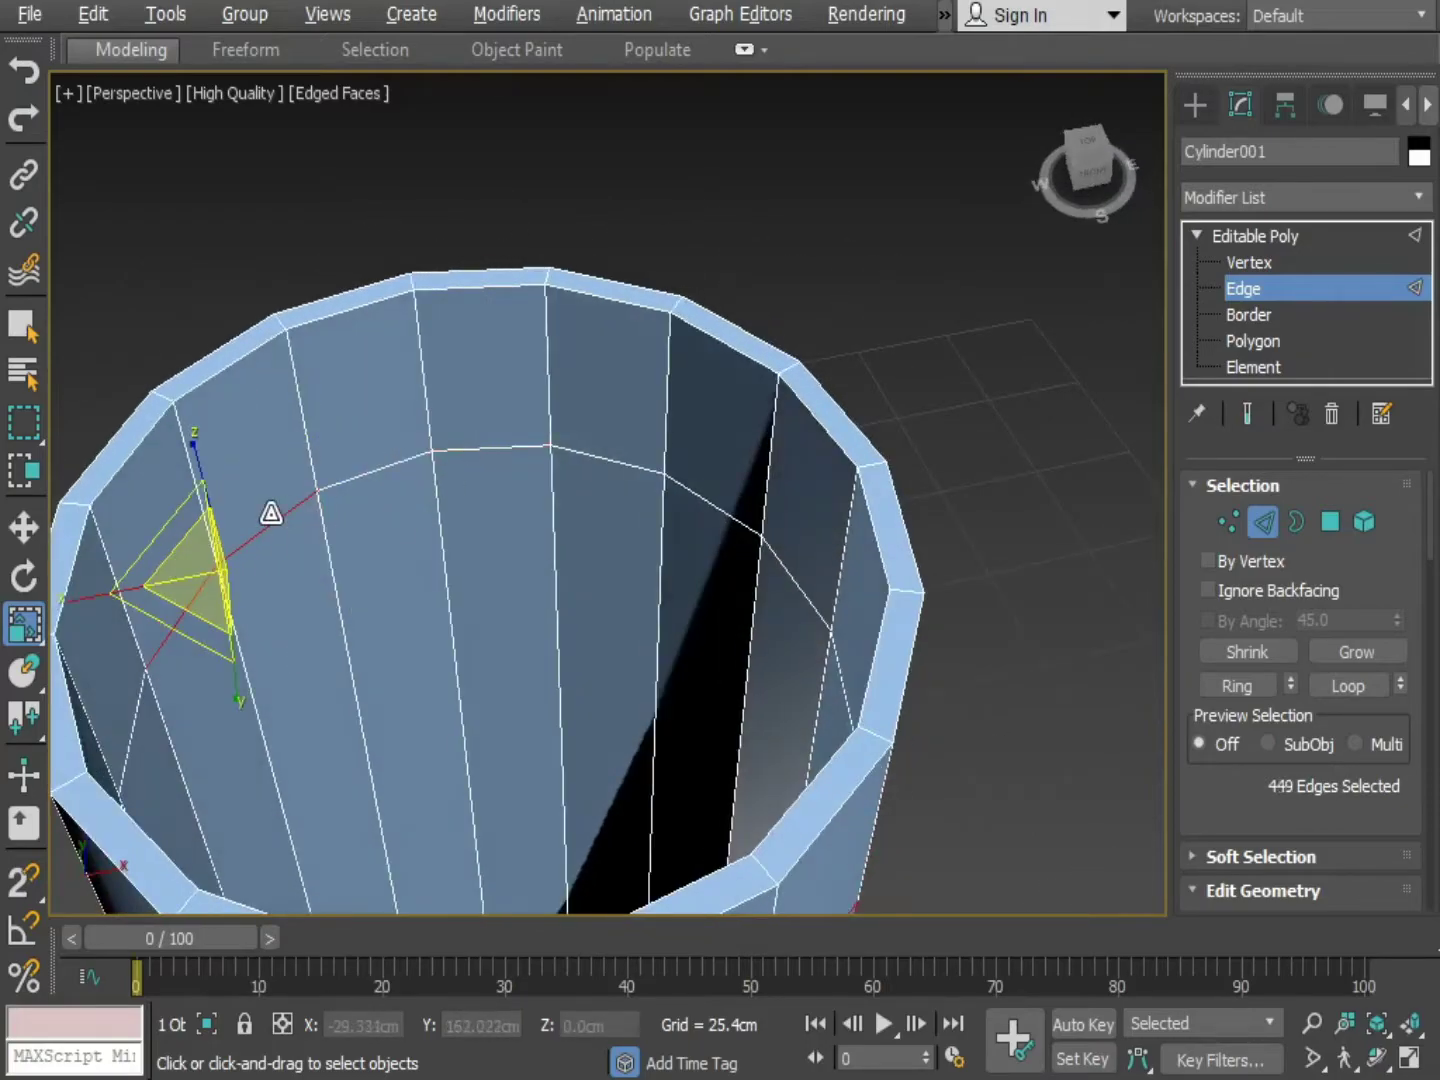
{"action": "left_click", "coordinate": [271, 514], "text": "alt"}
{"action": "middle_click_drag", "start_coordinate": [331, 448], "coordinate": [420, 344]}
{"action": "left_click", "coordinate": [505, 402], "text": "alt"}
{"action": "scroll", "coordinate": [490, 440], "scroll_direction": "down", "scroll_amount": 4}
{"action": "middle_click_drag", "start_coordinate": [726, 568], "coordinate": [746, 460]}
{"action": "middle_click_drag", "start_coordinate": [571, 343], "coordinate": [581, 311], "text": "alt"}
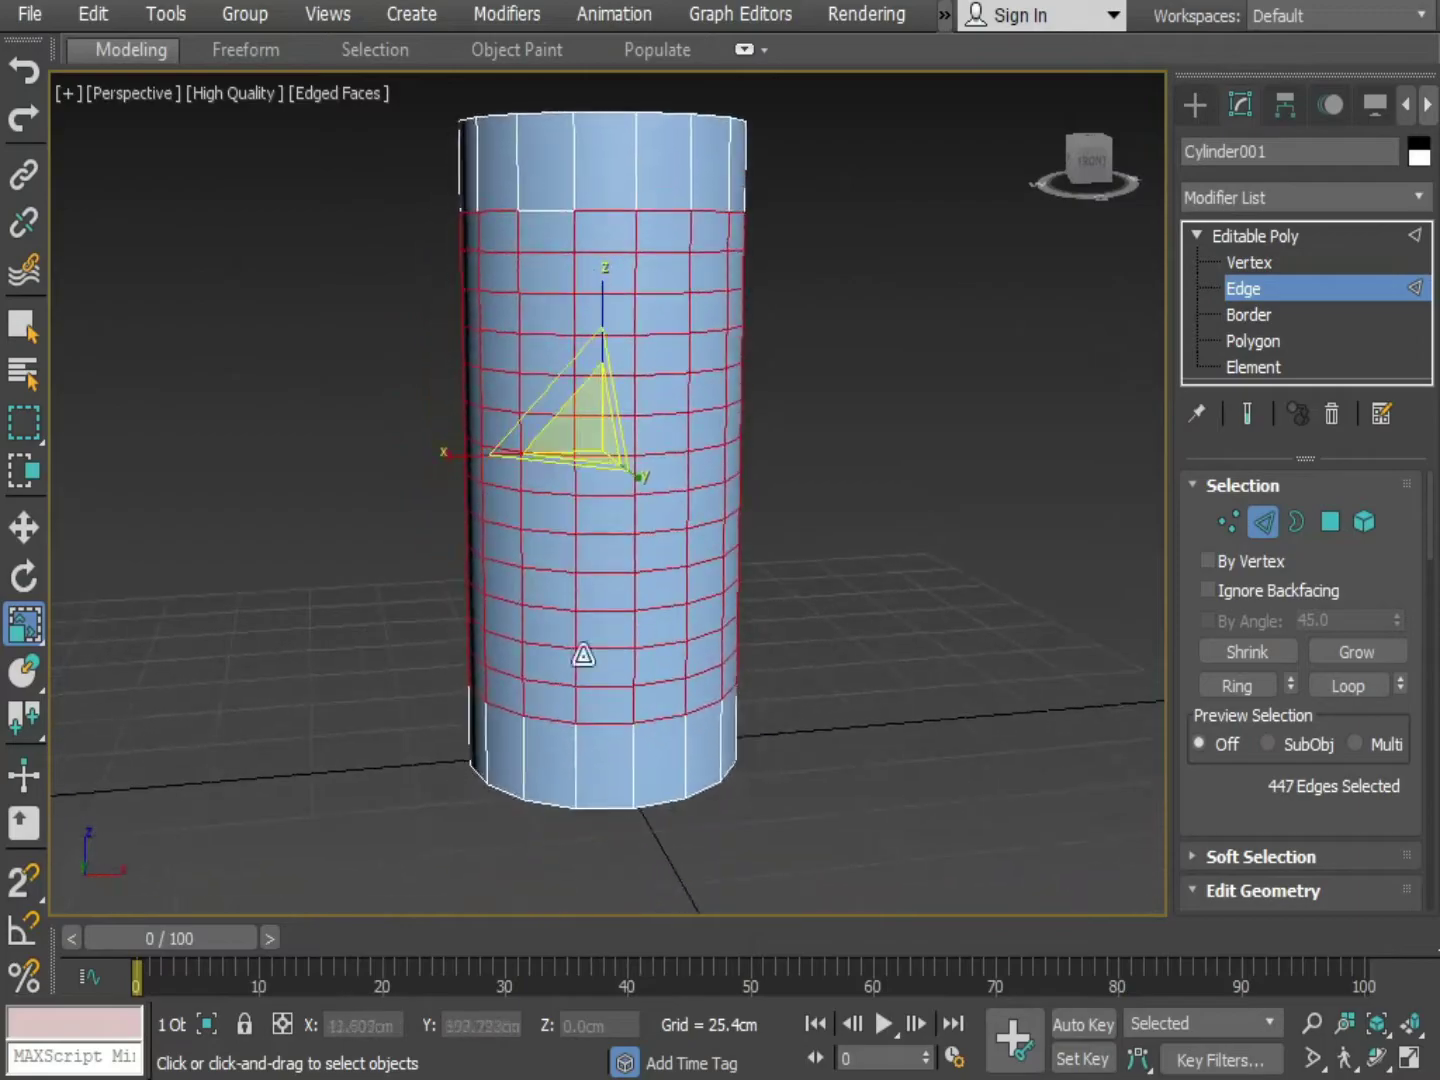
Remove the horizontal edges of the inner wall's lower ring from the selection, working around the inside of the tube
{"action": "middle_click_drag", "start_coordinate": [581, 653], "coordinate": [685, 815], "text": "alt"}
{"action": "scroll", "coordinate": [626, 520], "scroll_direction": "up", "scroll_amount": 3}
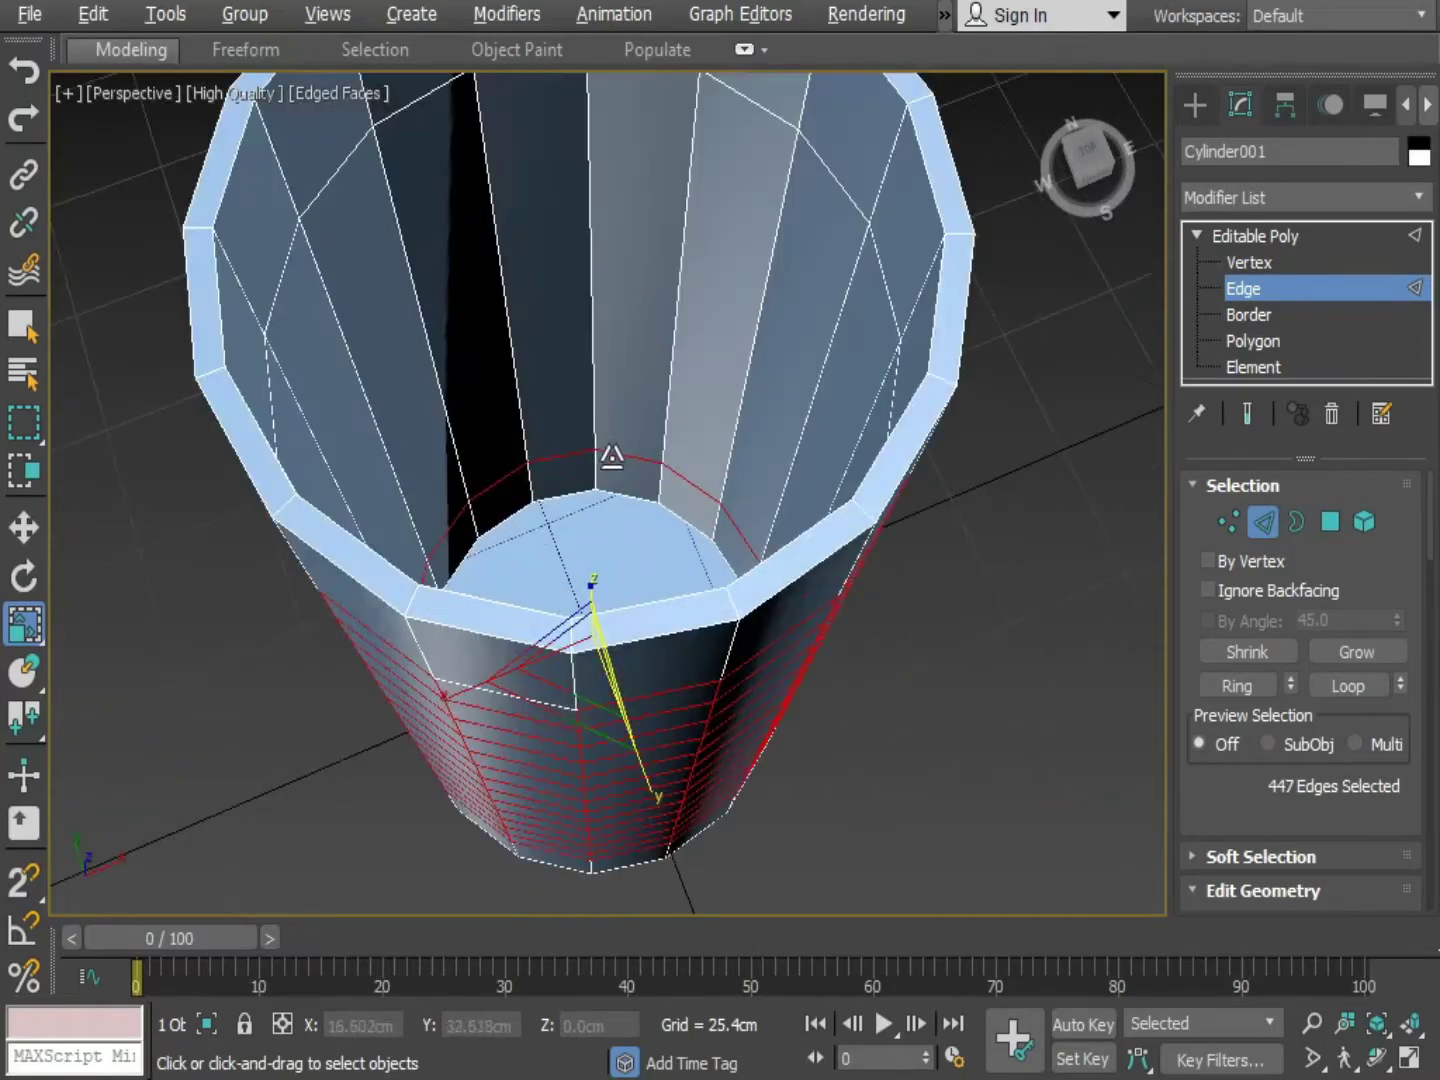
{"action": "left_click", "coordinate": [612, 456], "text": "alt"}
{"action": "left_click", "coordinate": [688, 481], "text": "alt"}
{"action": "middle_click_drag", "start_coordinate": [689, 482], "coordinate": [900, 633], "text": "alt"}
{"action": "left_click", "coordinate": [526, 453], "text": "alt"}
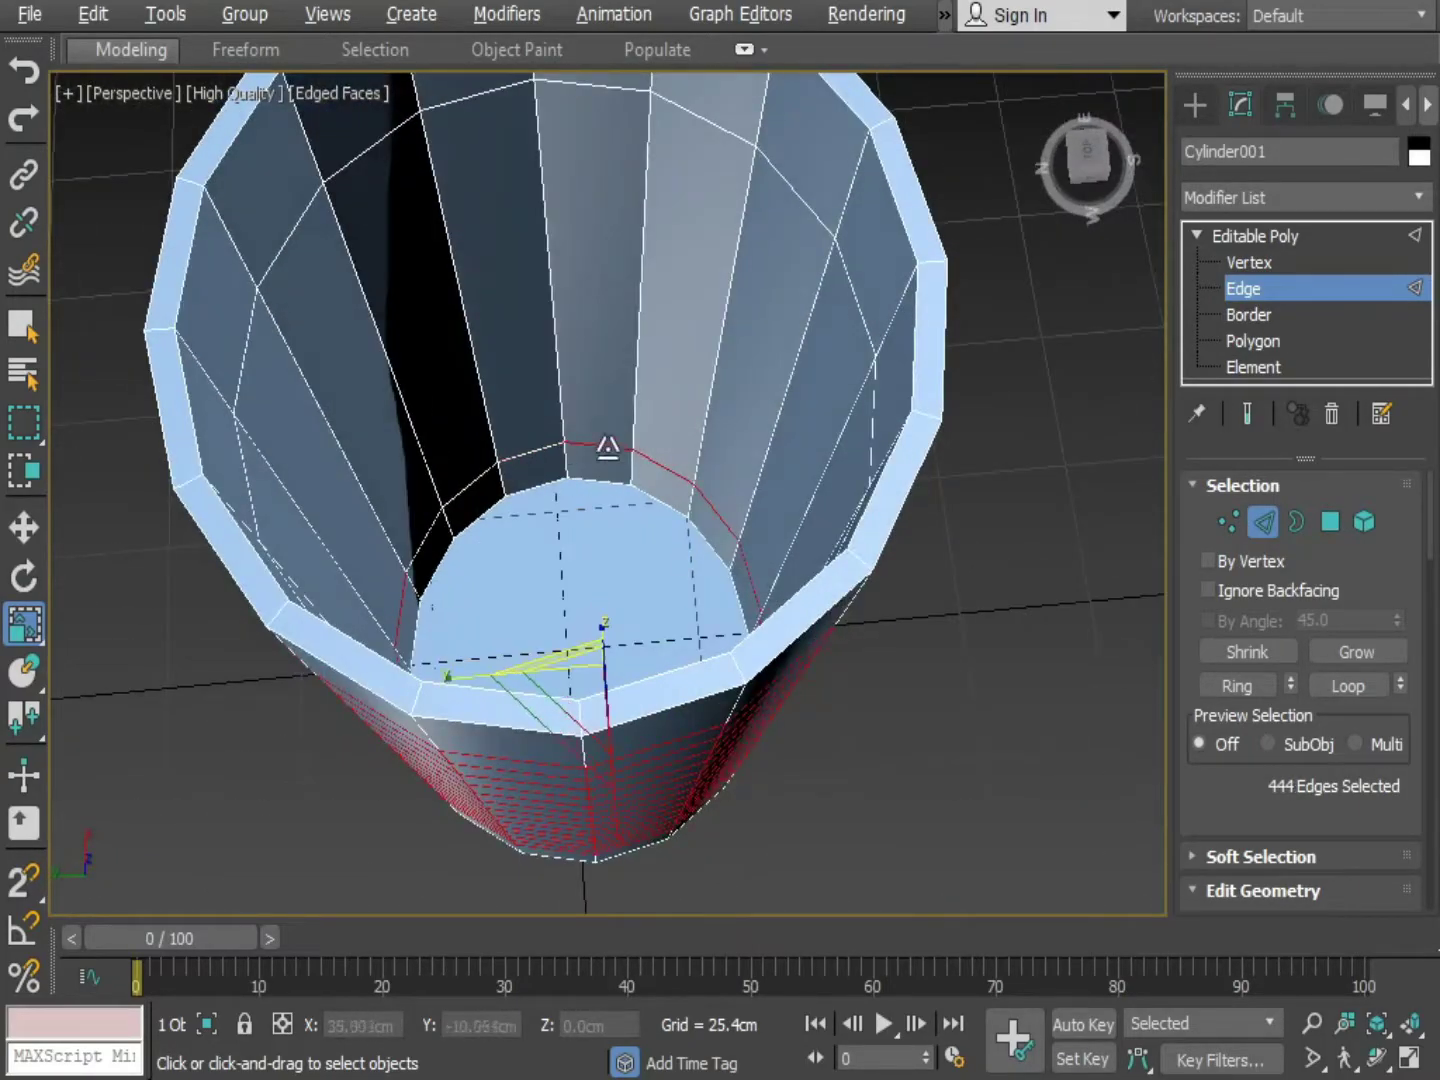
{"action": "middle_click_drag", "start_coordinate": [608, 447], "coordinate": [600, 515], "text": "alt"}
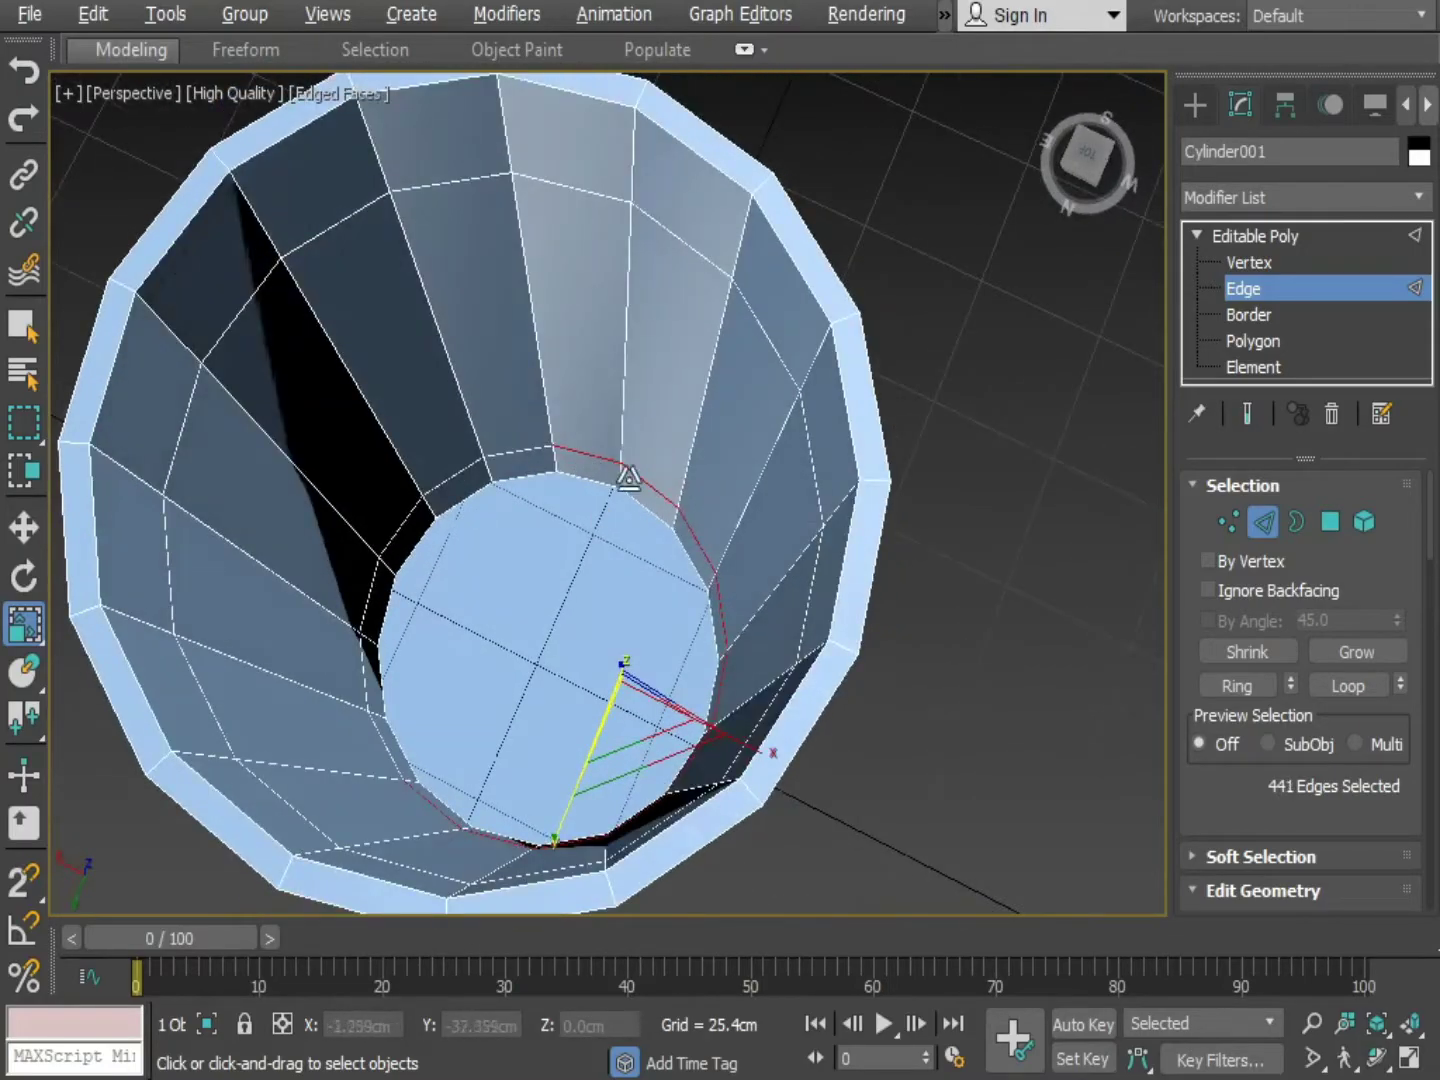
{"action": "left_click", "coordinate": [601, 459], "text": "alt"}
{"action": "left_click", "coordinate": [648, 481], "text": "alt"}
{"action": "left_click", "coordinate": [696, 539], "text": "alt"}
{"action": "middle_click_drag", "start_coordinate": [675, 559], "coordinate": [890, 559], "text": "alt"}
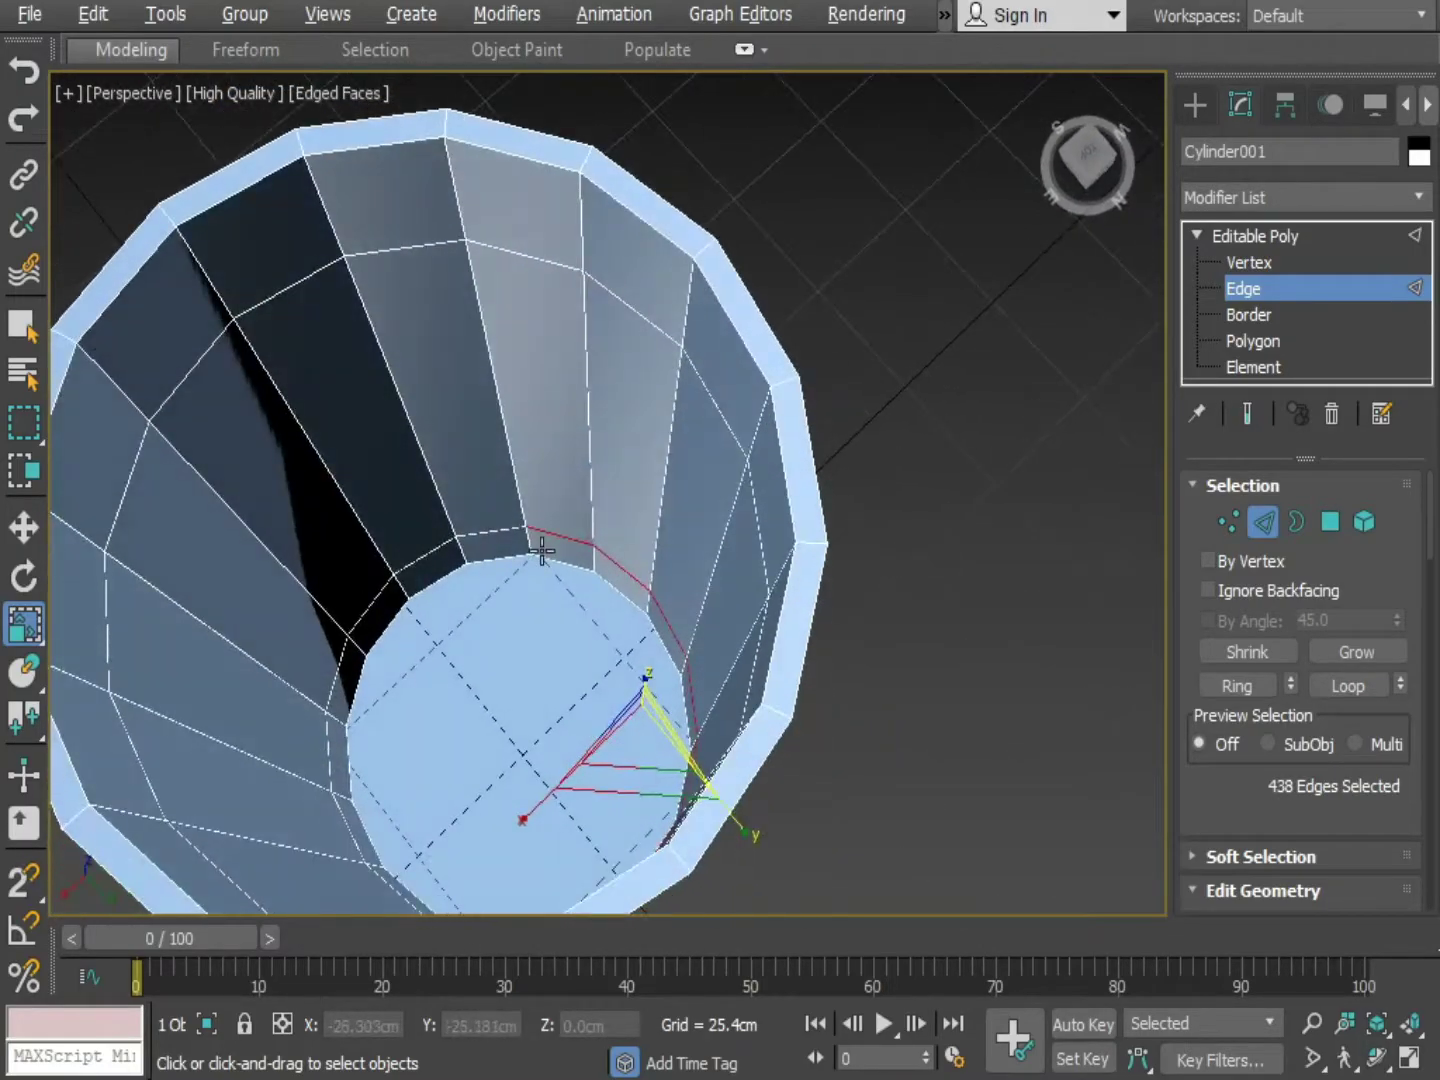
{"action": "left_click", "coordinate": [560, 537], "text": "alt"}
{"action": "left_click", "coordinate": [608, 560], "text": "alt"}
{"action": "left_click", "coordinate": [671, 626], "text": "alt"}
{"action": "middle_click_drag", "start_coordinate": [586, 627], "coordinate": [477, 685], "text": "alt"}
{"action": "left_click", "coordinate": [504, 689], "text": "alt"}
{"action": "left_click", "coordinate": [572, 655], "text": "alt"}
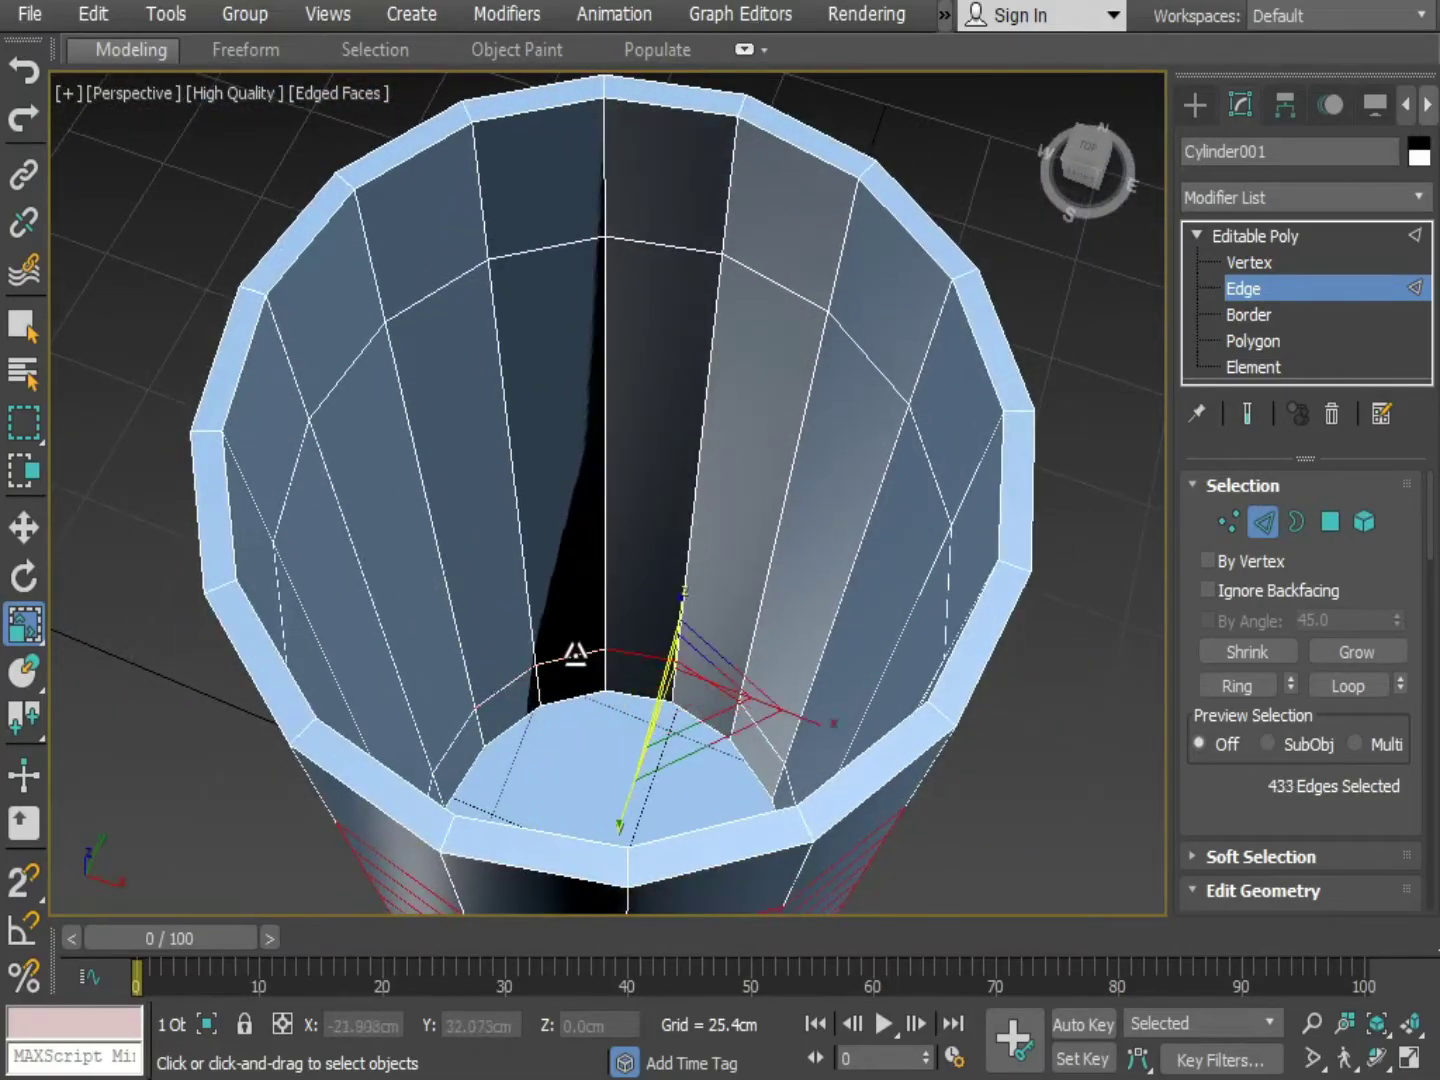
{"action": "left_click", "coordinate": [640, 658], "text": "alt"}
{"action": "left_click", "coordinate": [711, 686], "text": "alt"}
Add the missing horizontal edges on the outer middle band's top and bottom boundary rings back to the selection
{"action": "scroll", "coordinate": [623, 607], "scroll_direction": "down", "scroll_amount": 5}
{"action": "middle_click_drag", "start_coordinate": [624, 608], "coordinate": [649, 626], "text": "alt"}
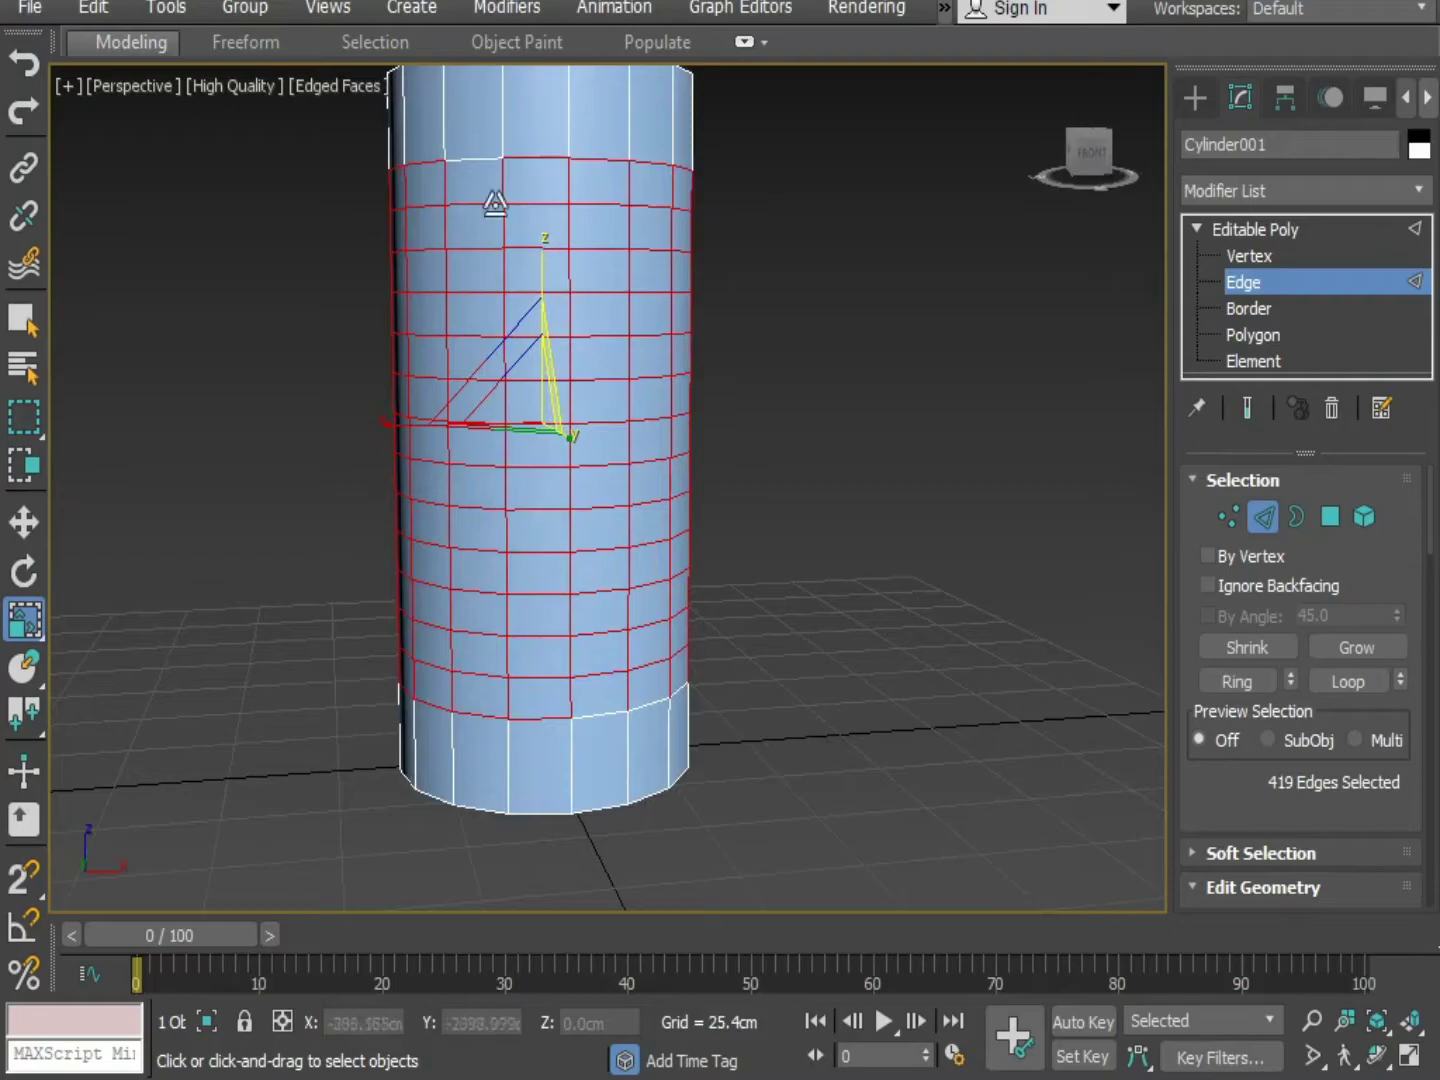
{"action": "left_click", "coordinate": [478, 167], "text": "ctrl"}
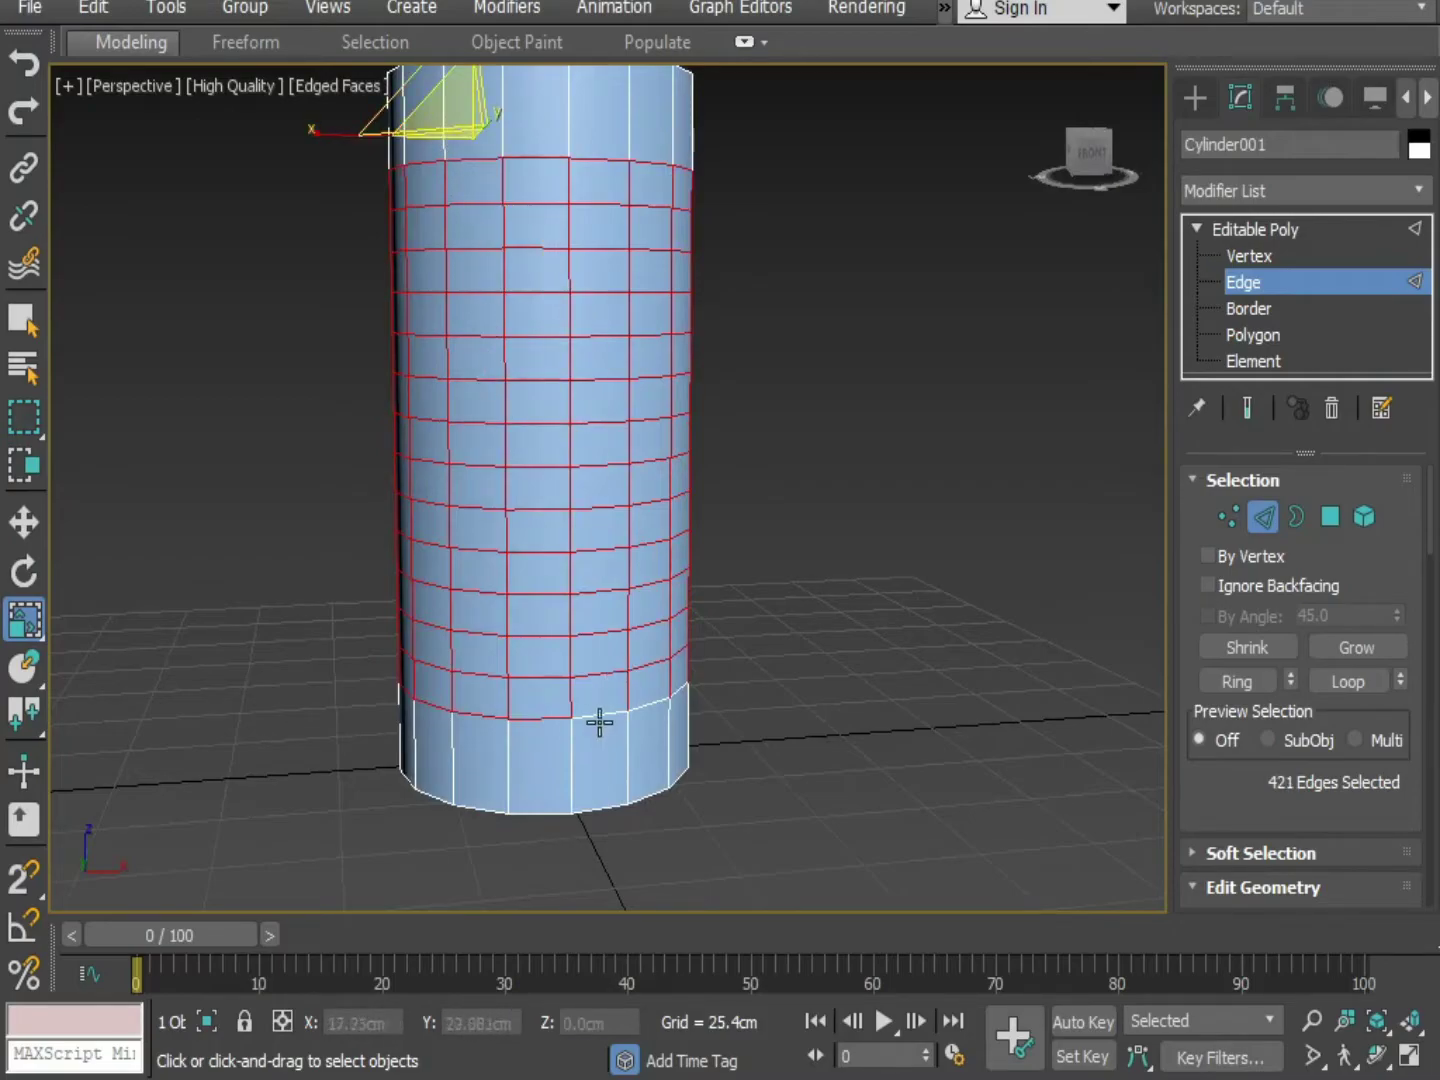
{"action": "middle_click_drag", "start_coordinate": [668, 709], "coordinate": [585, 723], "text": "alt"}
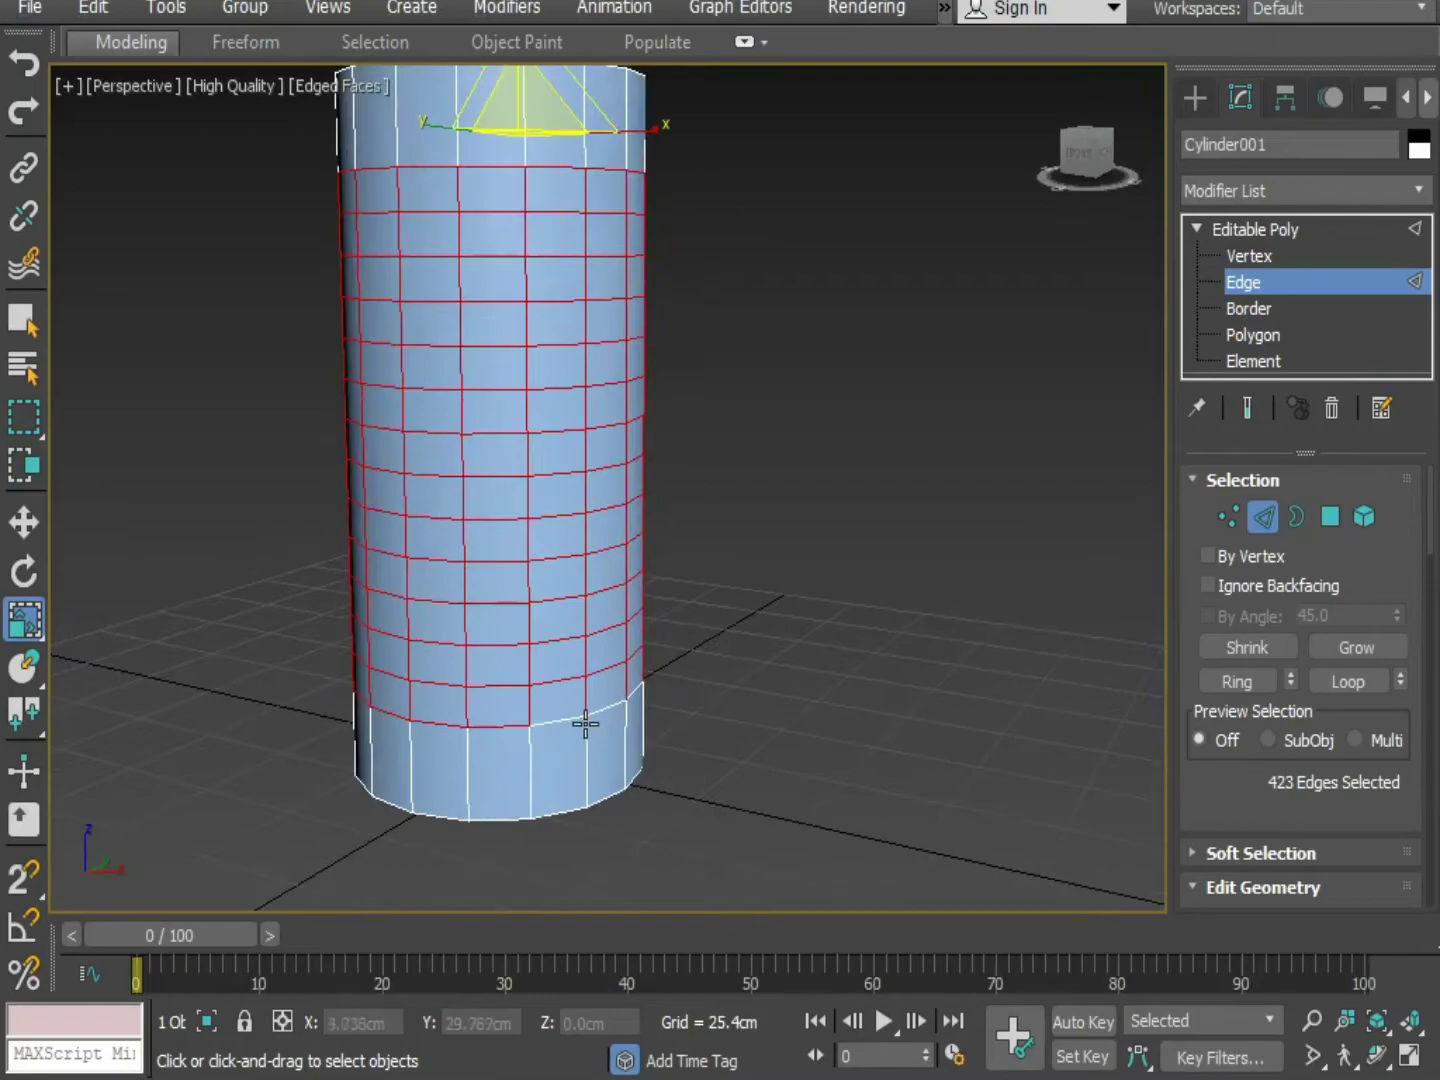
{"action": "middle_click_drag", "start_coordinate": [674, 725], "coordinate": [465, 707], "text": "alt"}
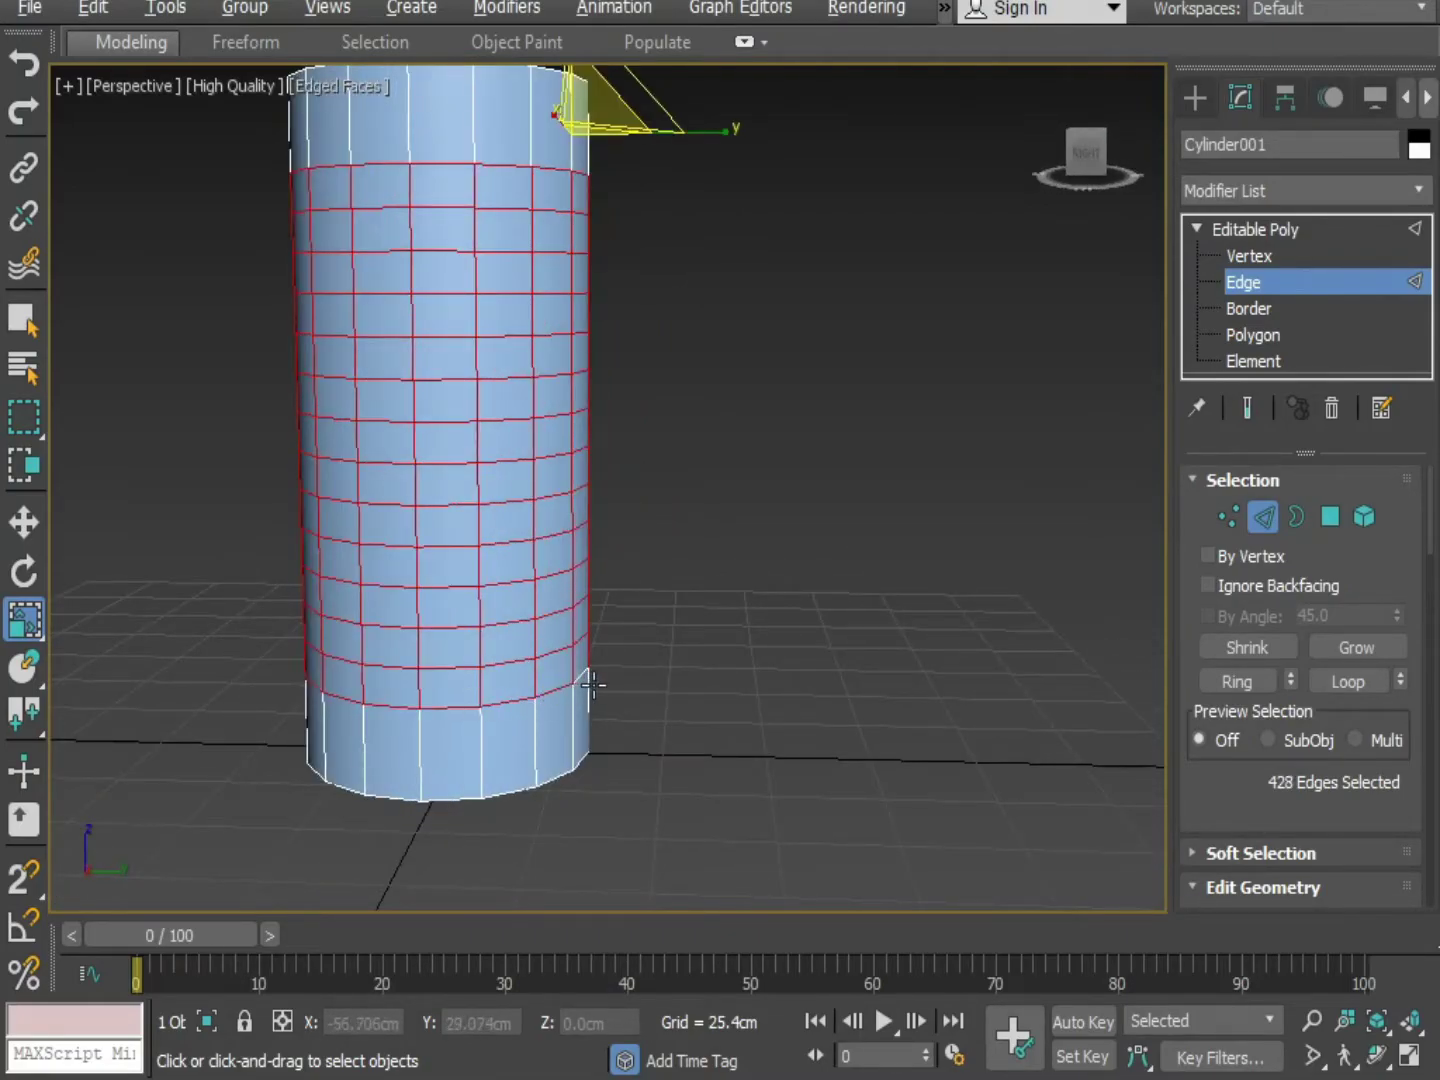
{"action": "middle_click_drag", "start_coordinate": [593, 685], "coordinate": [479, 701], "text": "alt"}
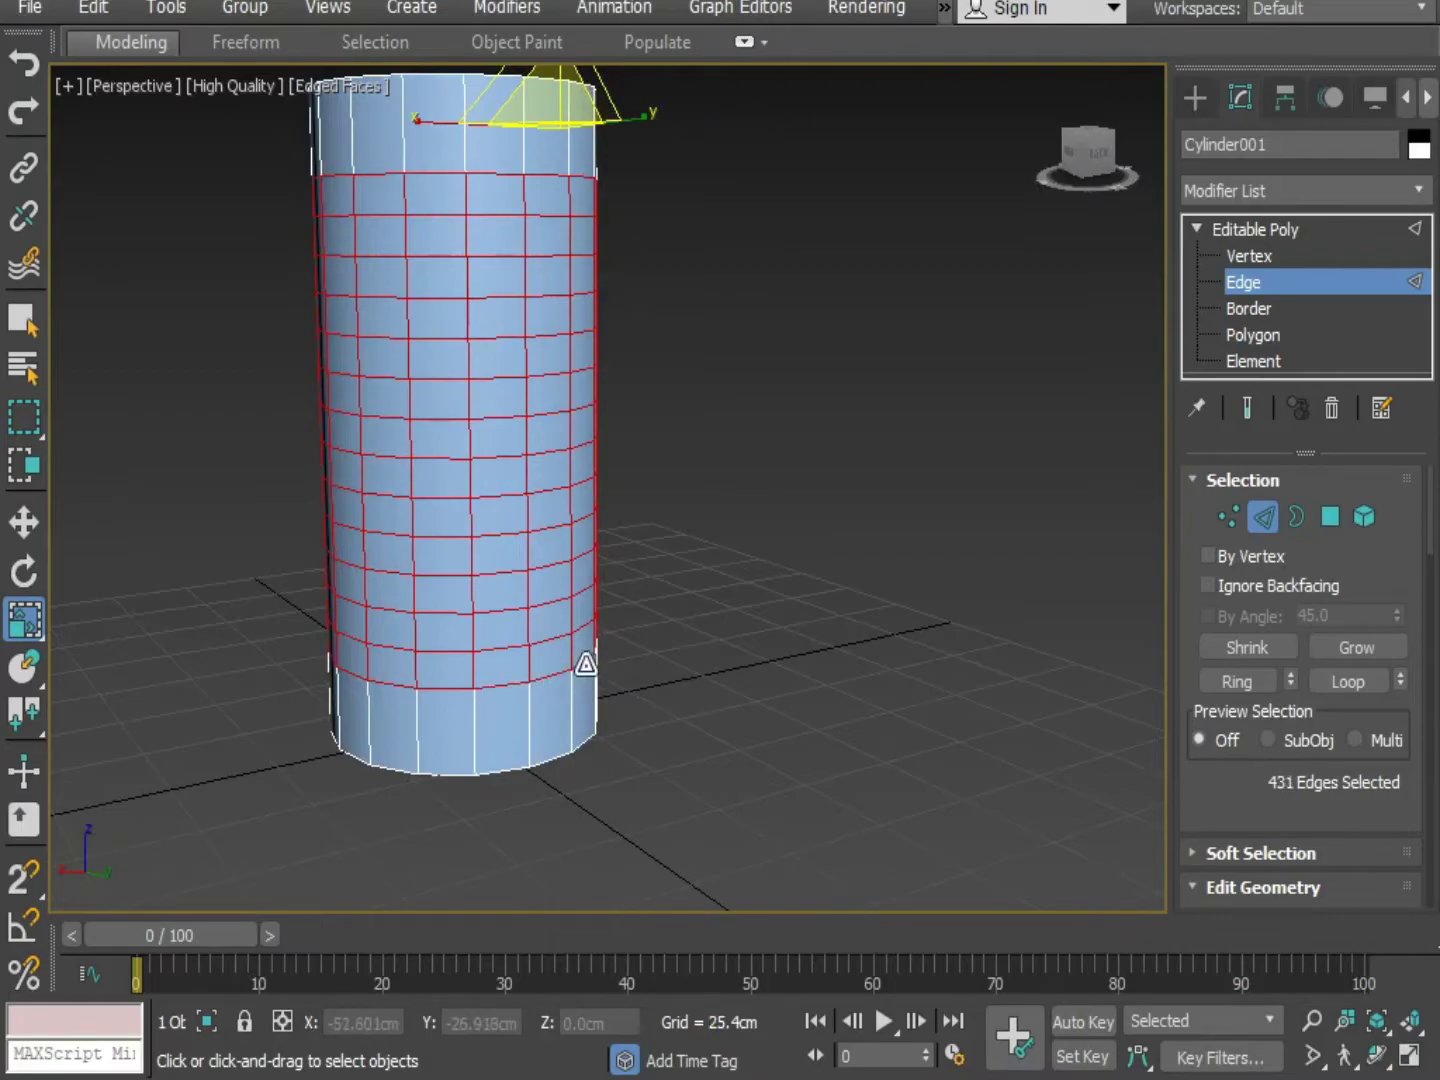
{"action": "middle_click_drag", "start_coordinate": [587, 663], "coordinate": [374, 696], "text": "alt"}
{"action": "left_click", "coordinate": [555, 681], "text": "ctrl"}
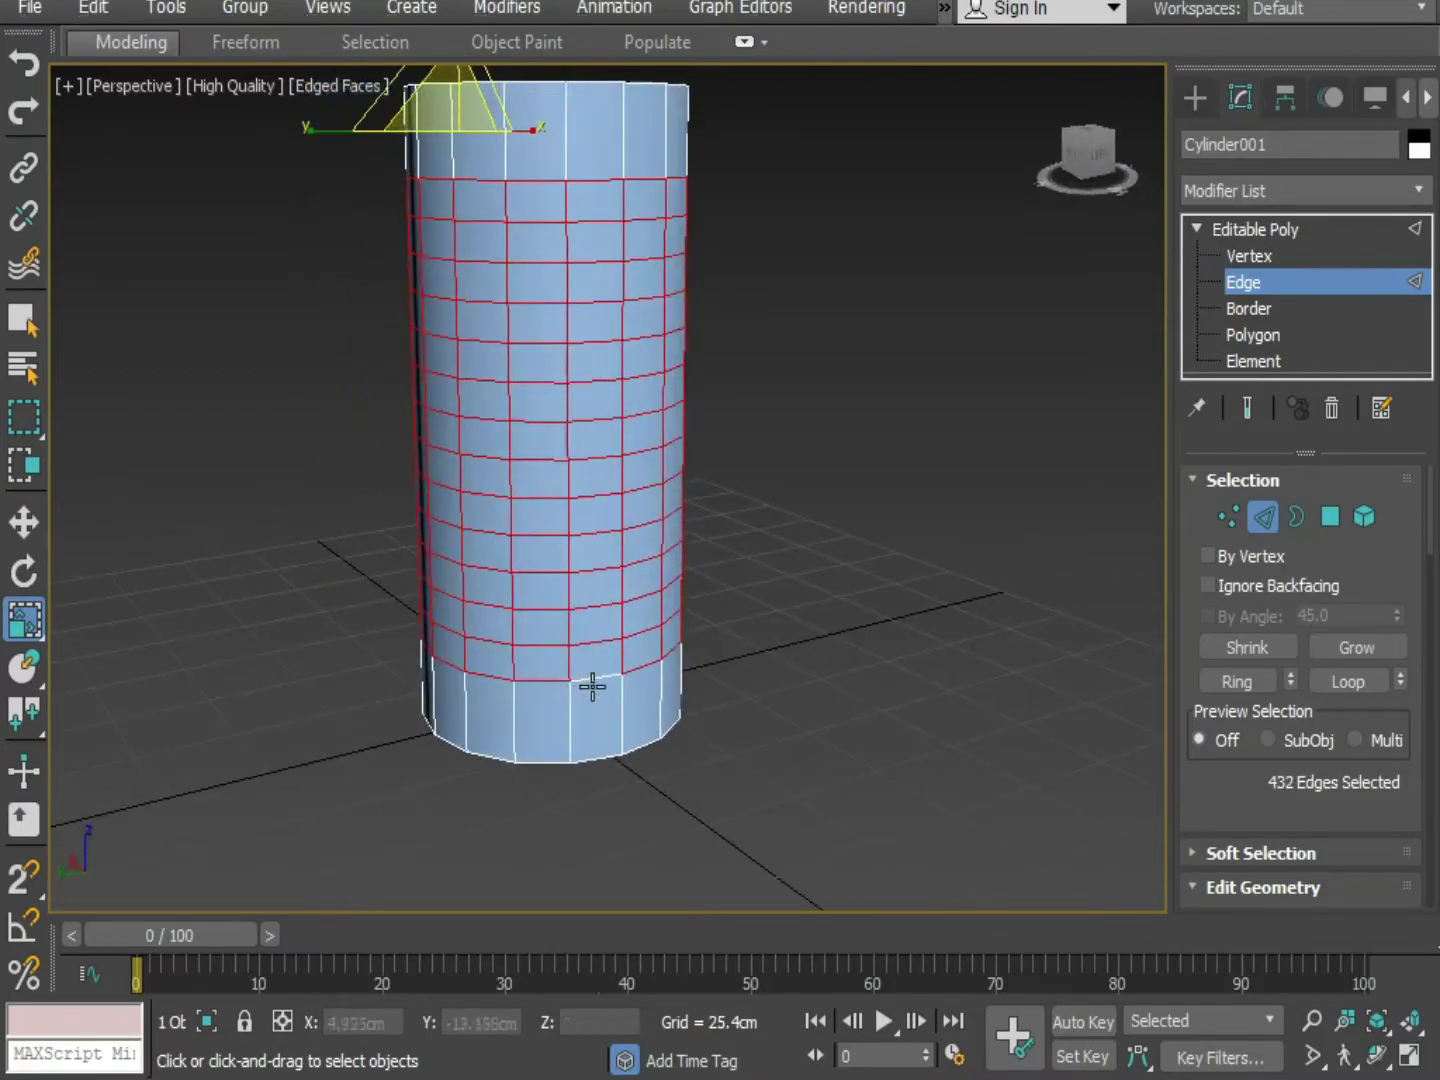
{"action": "left_click", "coordinate": [595, 677], "text": "ctrl"}
Connect the selected middle-band edges with 1 segment, pinch 0 and slide 0 to form a diamond pattern
{"action": "middle_click_drag", "start_coordinate": [546, 454], "coordinate": [511, 694], "text": "alt"}
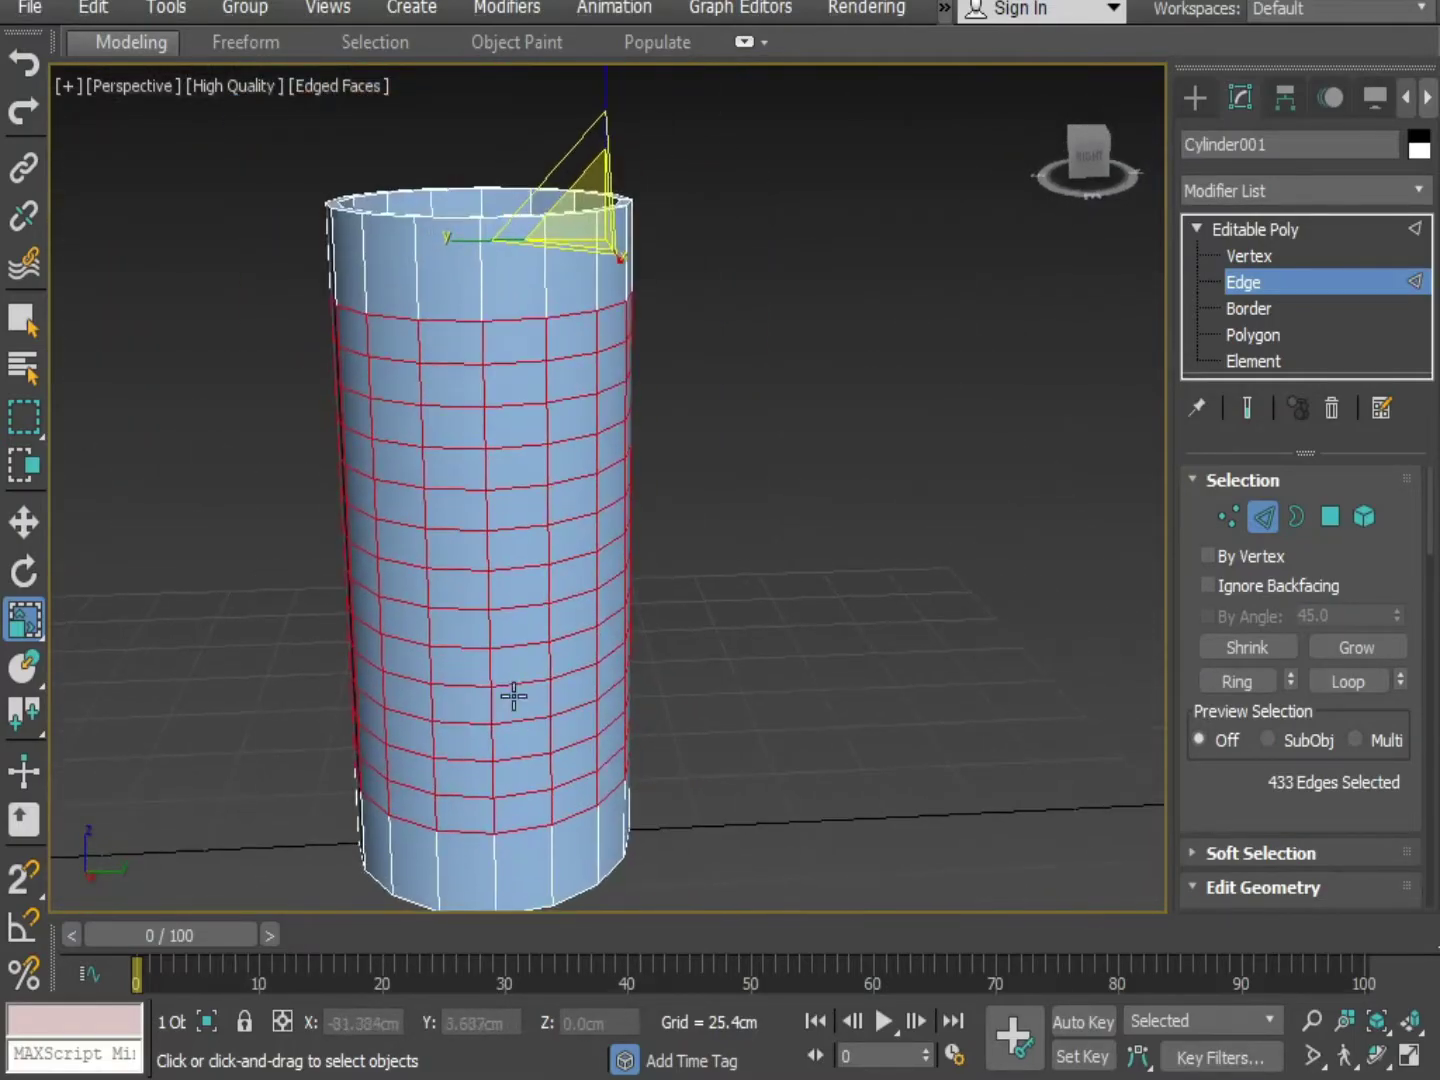
{"action": "middle_click_drag", "start_coordinate": [501, 599], "coordinate": [566, 421], "text": "alt"}
{"action": "middle_click_drag", "start_coordinate": [465, 477], "coordinate": [483, 441]}
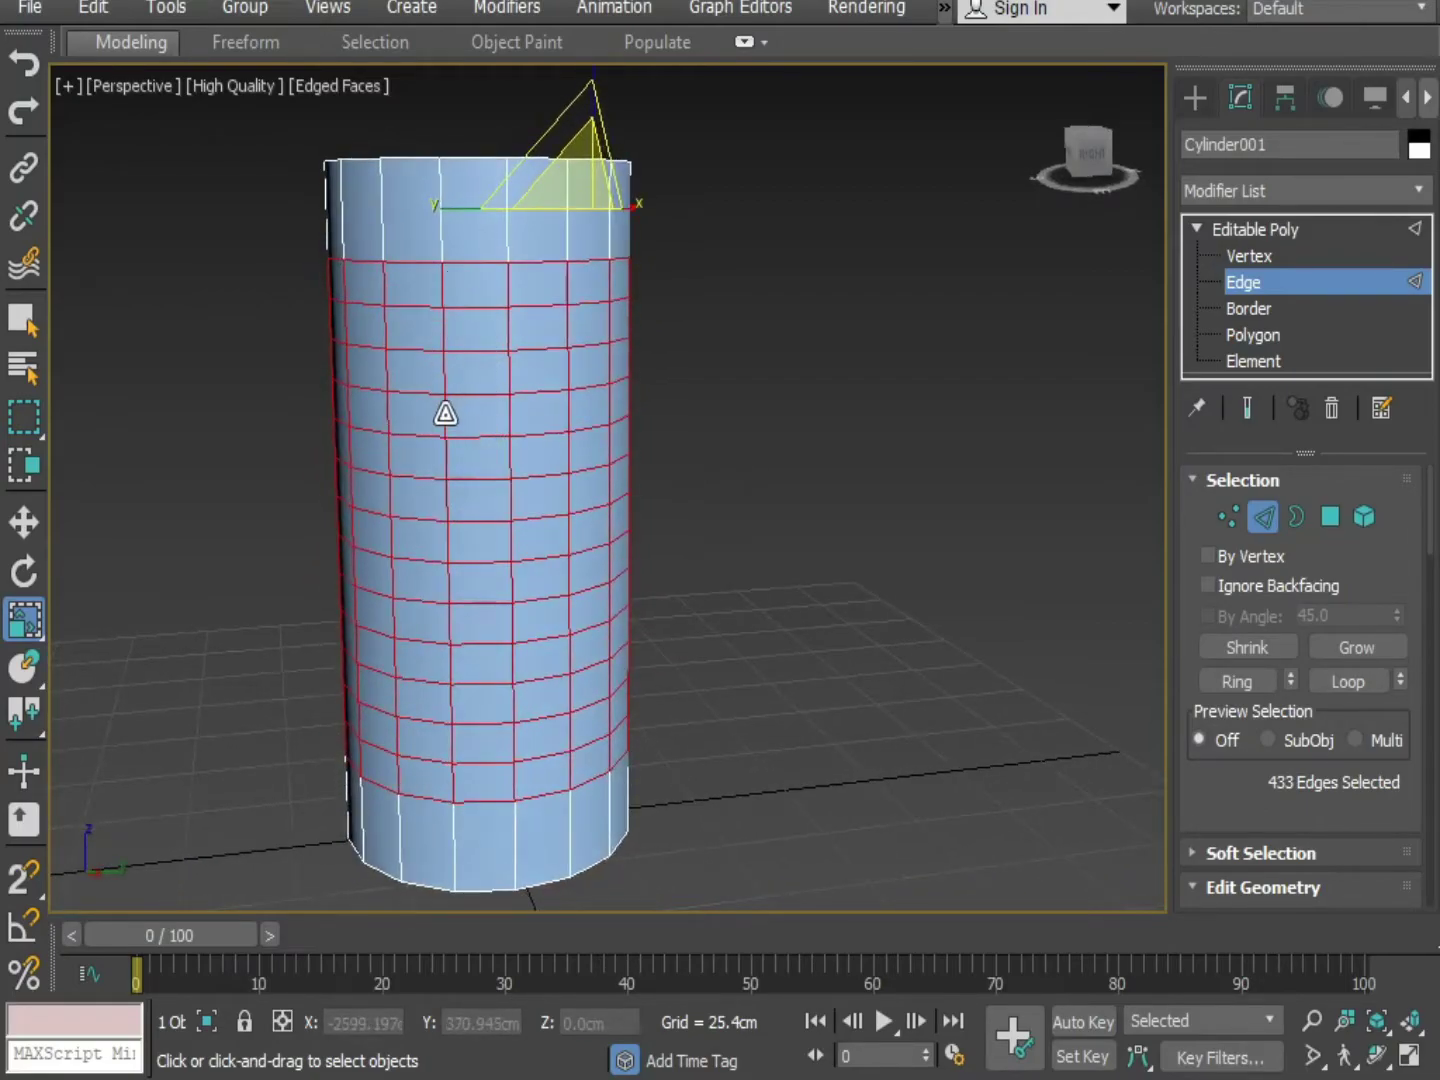
{"action": "right_click", "coordinate": [464, 376]}
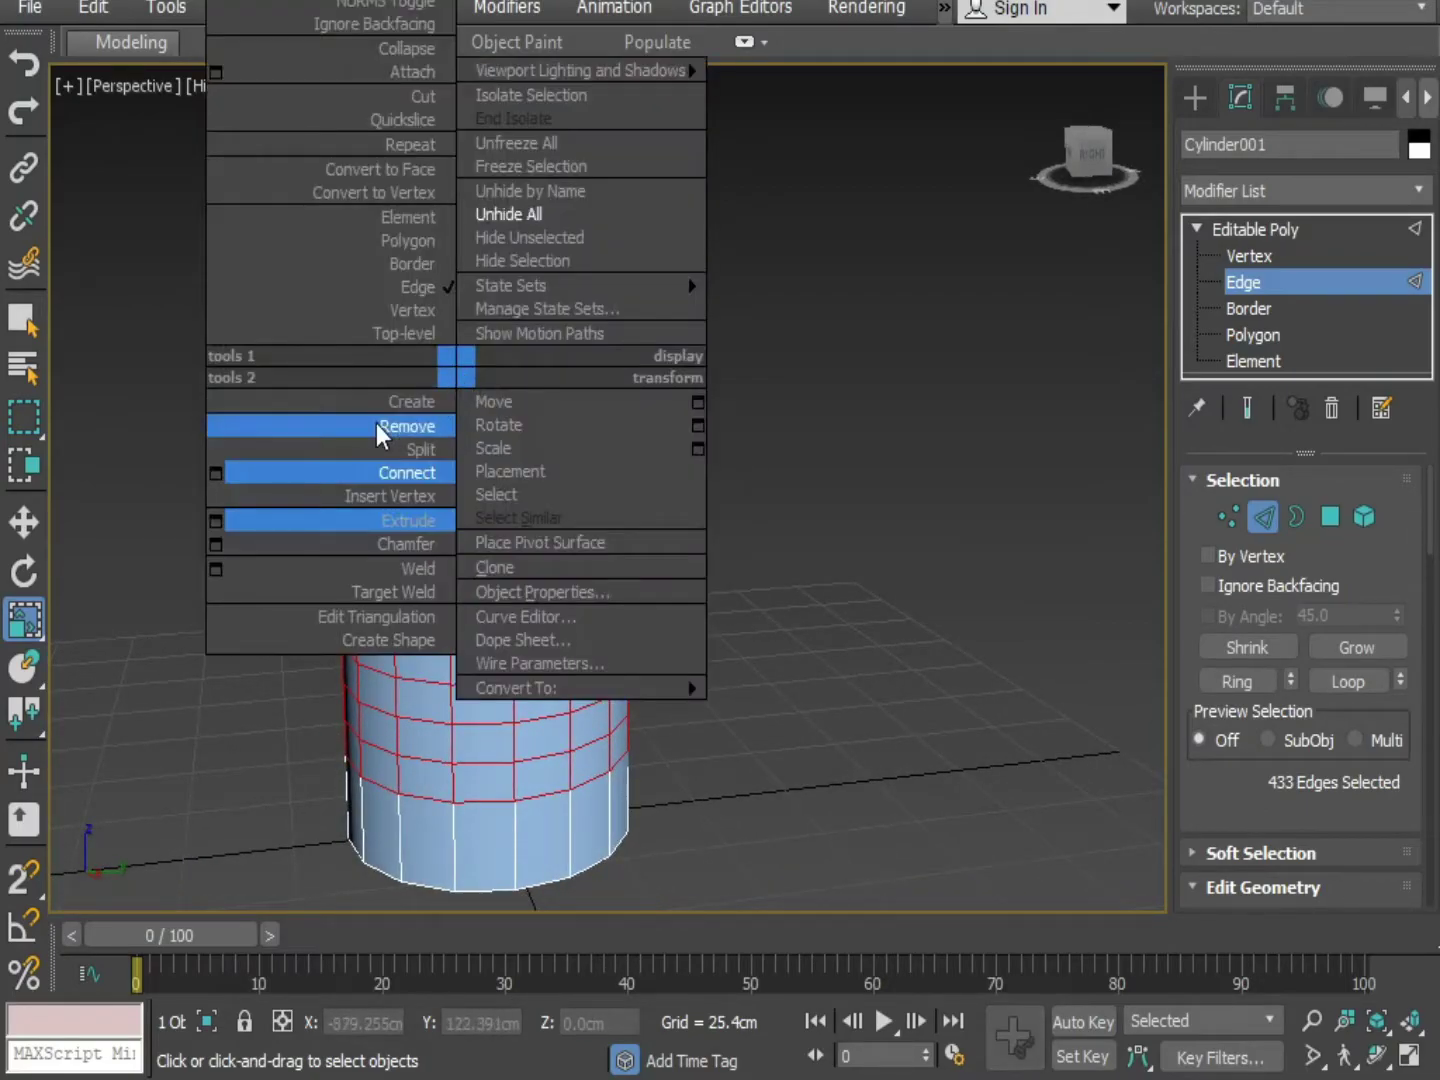
{"action": "left_click", "coordinate": [213, 477]}
{"action": "middle_click_drag", "start_coordinate": [304, 466], "coordinate": [272, 485]}
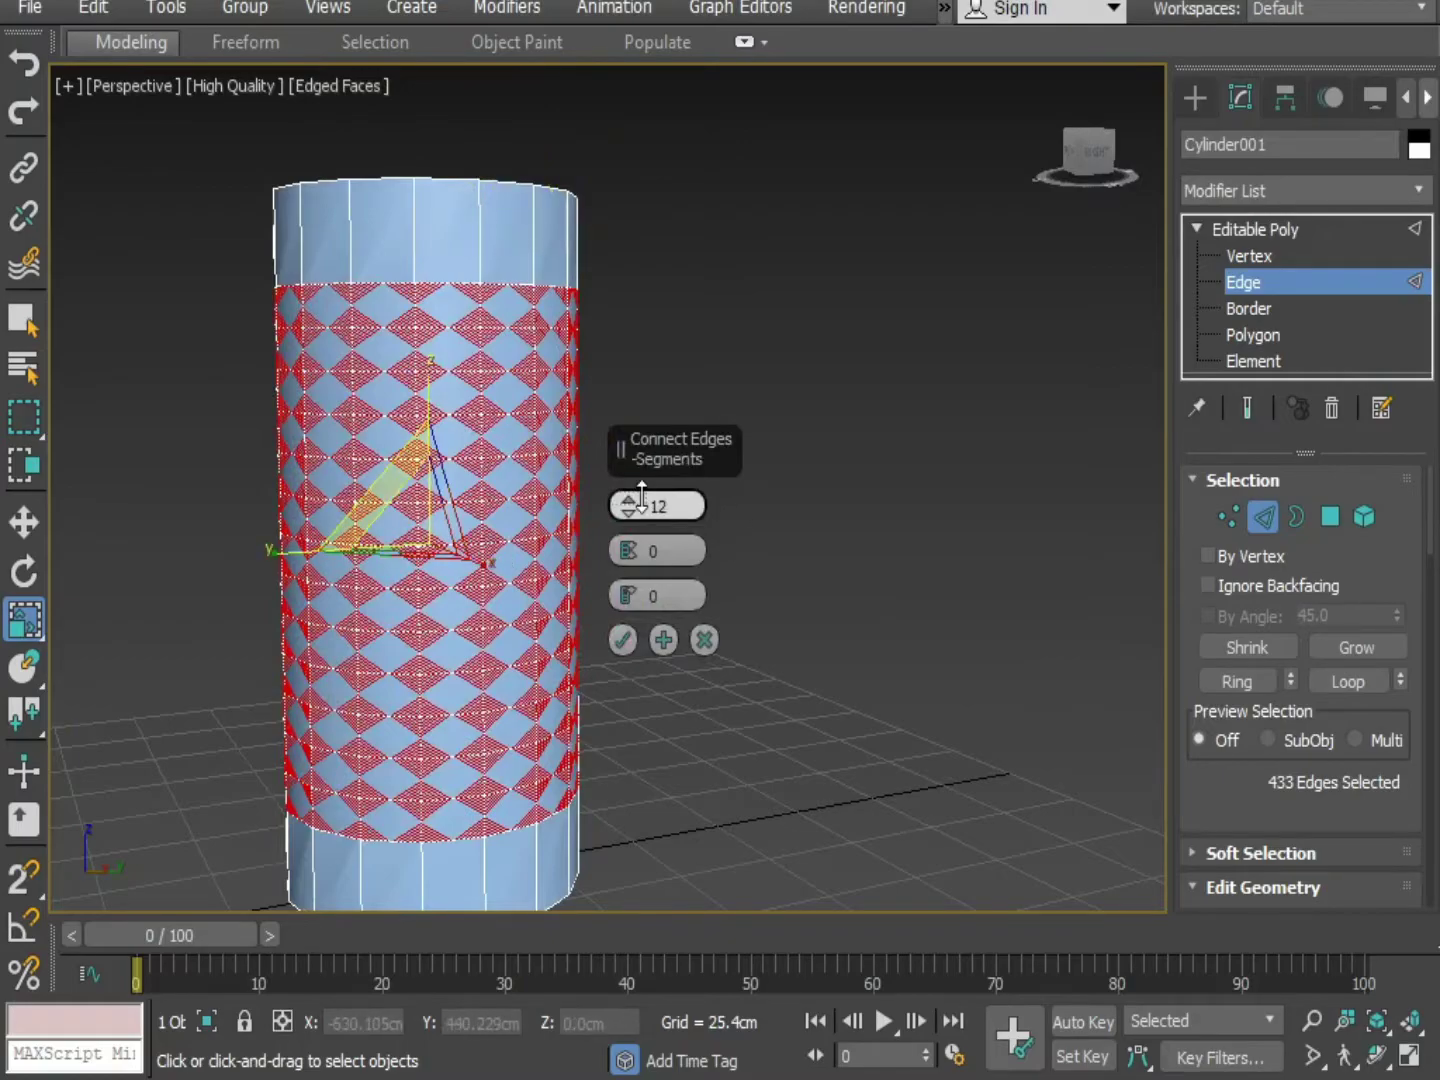
{"action": "left_click_drag", "start_coordinate": [638, 501], "coordinate": [655, 502]}
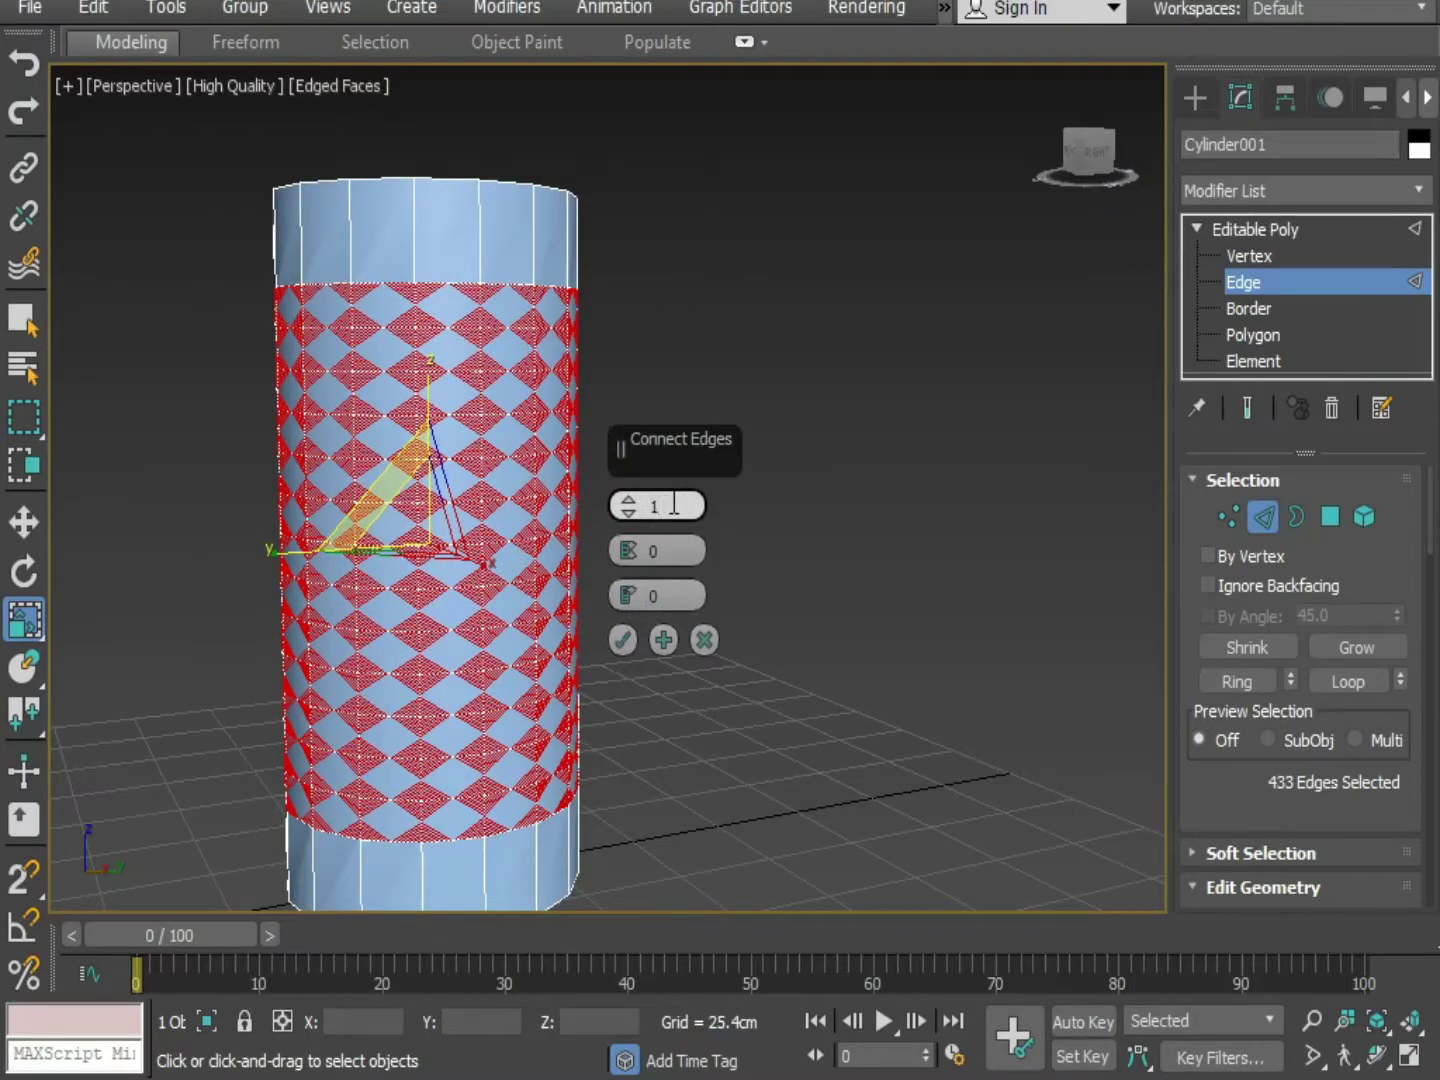
{"action": "left_click", "coordinate": [633, 644]}
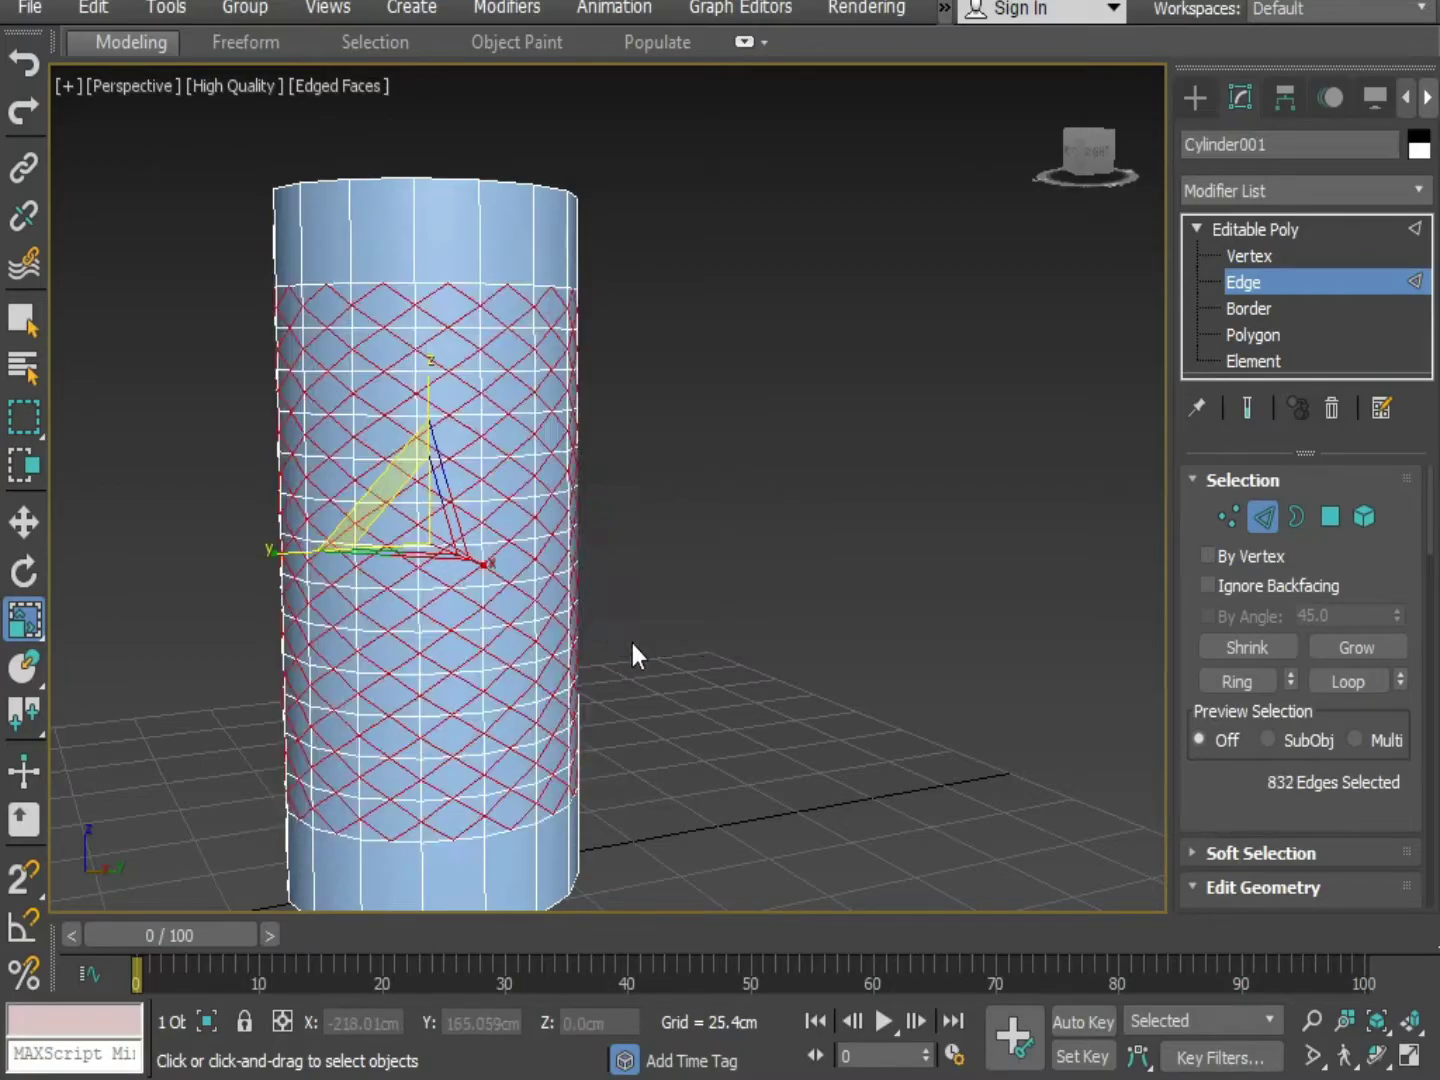
Invert the edge selection and remove the tube's bottom and top rim edges from it in the Front view
{"action": "middle_click_drag", "start_coordinate": [632, 644], "coordinate": [713, 509], "text": "alt"}
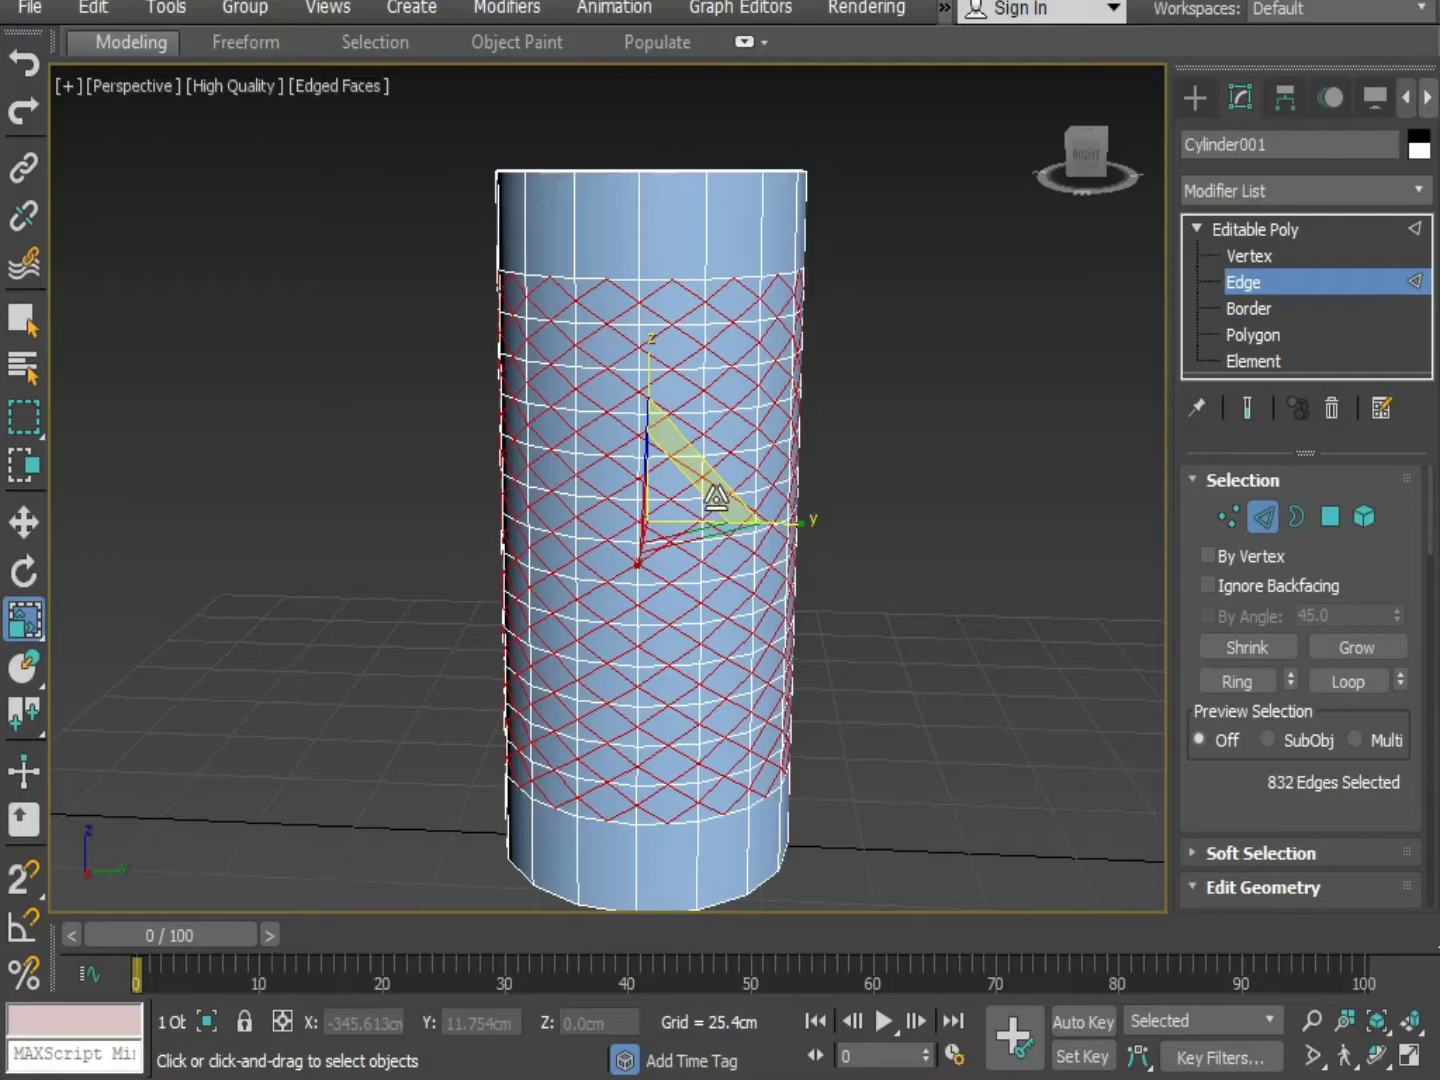
{"action": "key", "text": "ctrl+i"}
{"action": "mouse_move", "coordinate": [600, 607]}
{"action": "middle_mouse_down", "text": "alt"}
{"action": "mouse_move", "coordinate": [685, 591]}
{"action": "mouse_move", "coordinate": [675, 730]}
{"action": "mouse_move", "coordinate": [575, 733]}
{"action": "mouse_move", "coordinate": [575, 623]}
{"action": "middle_mouse_up", "text": "alt"}
{"action": "key", "text": "alt+w"}
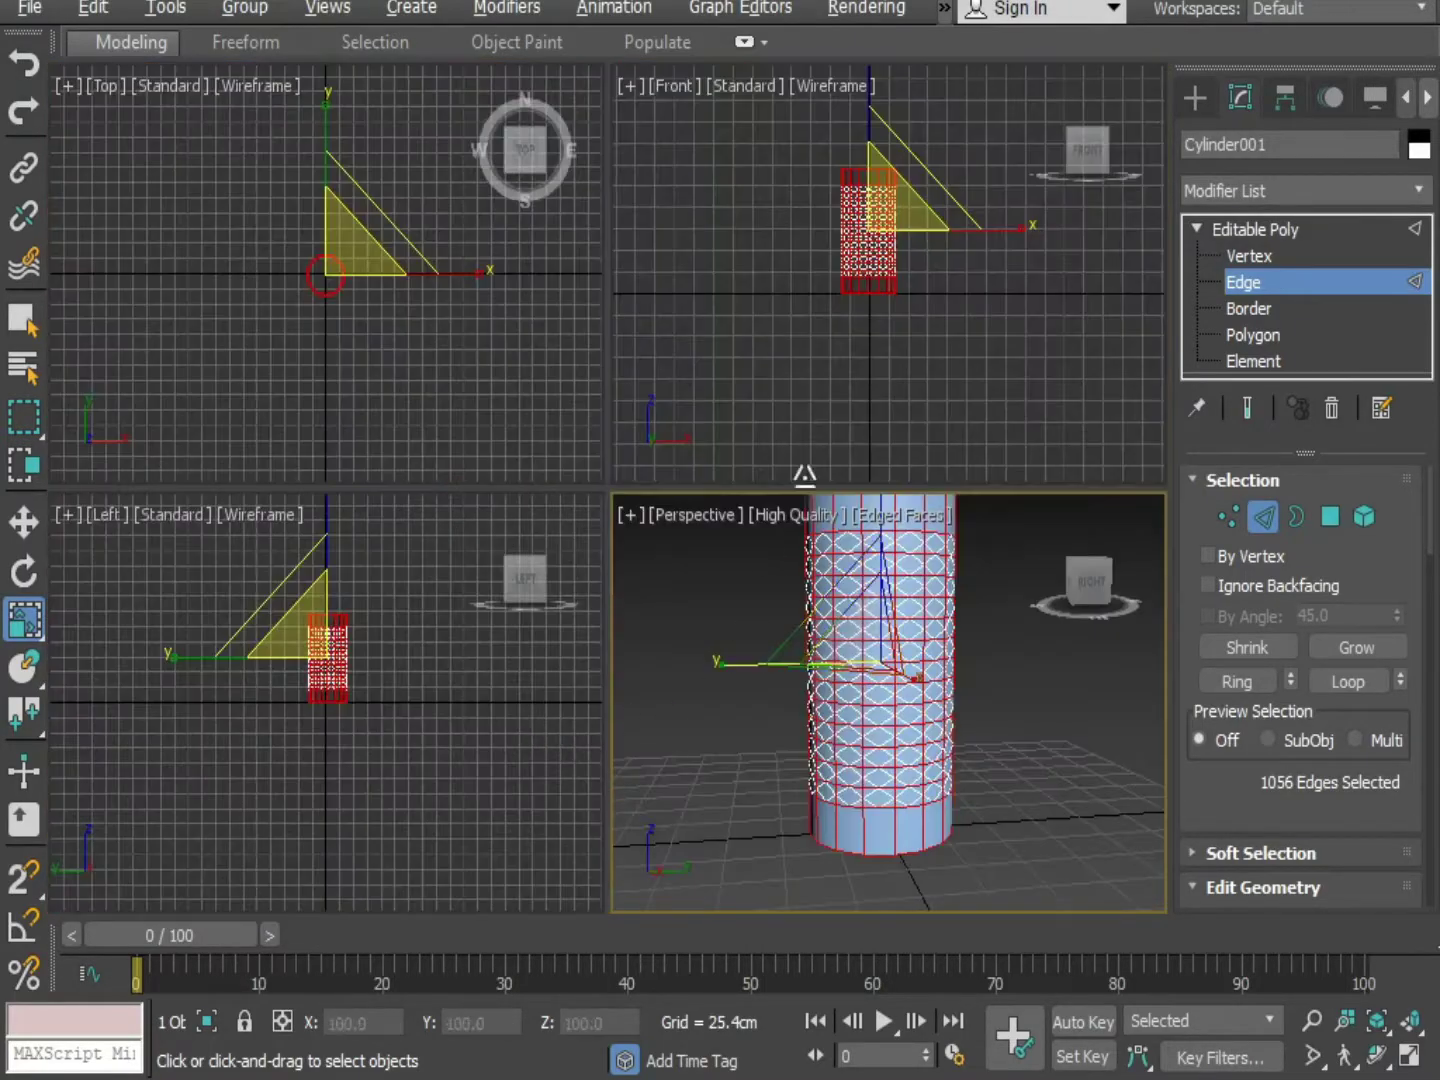
{"action": "left_click_drag", "start_coordinate": [766, 342], "coordinate": [923, 293]}
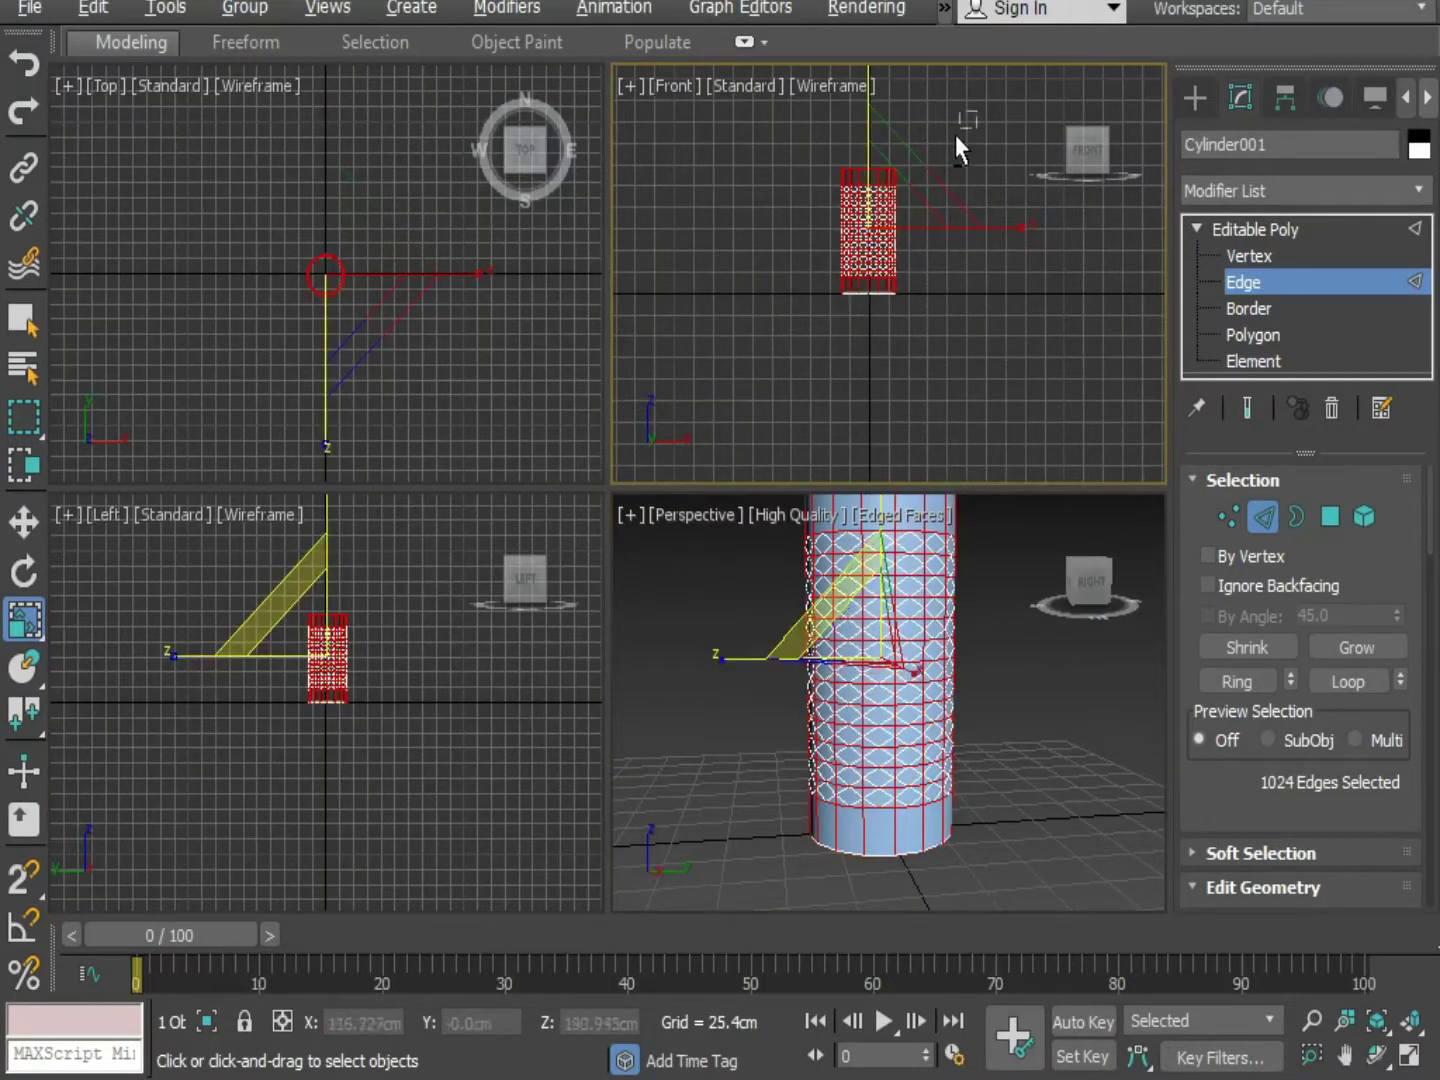
{"action": "left_click_drag", "start_coordinate": [757, 173], "coordinate": [749, 180], "text": "alt"}
Remove the inner wall's vertical edges in the tube's upper end section from the selection in the maximized Perspective view
{"action": "middle_click_drag", "start_coordinate": [973, 574], "coordinate": [549, 513], "text": "alt"}
{"action": "key", "text": "alt+w"}
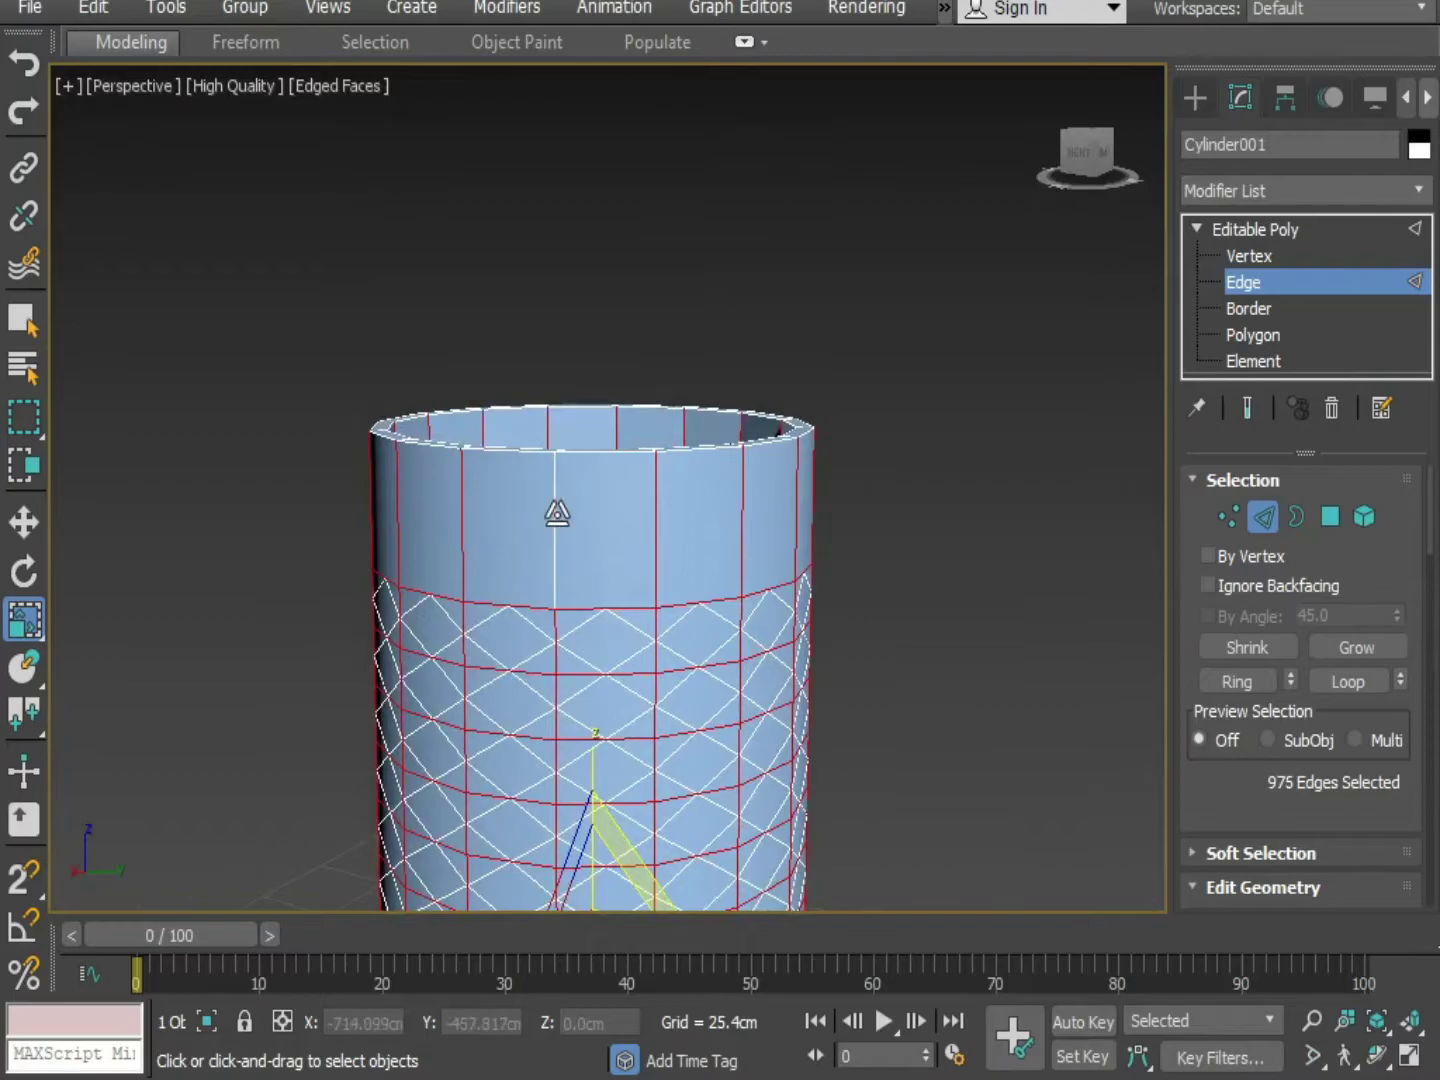
{"action": "middle_click_drag", "start_coordinate": [660, 516], "coordinate": [603, 502], "text": "alt"}
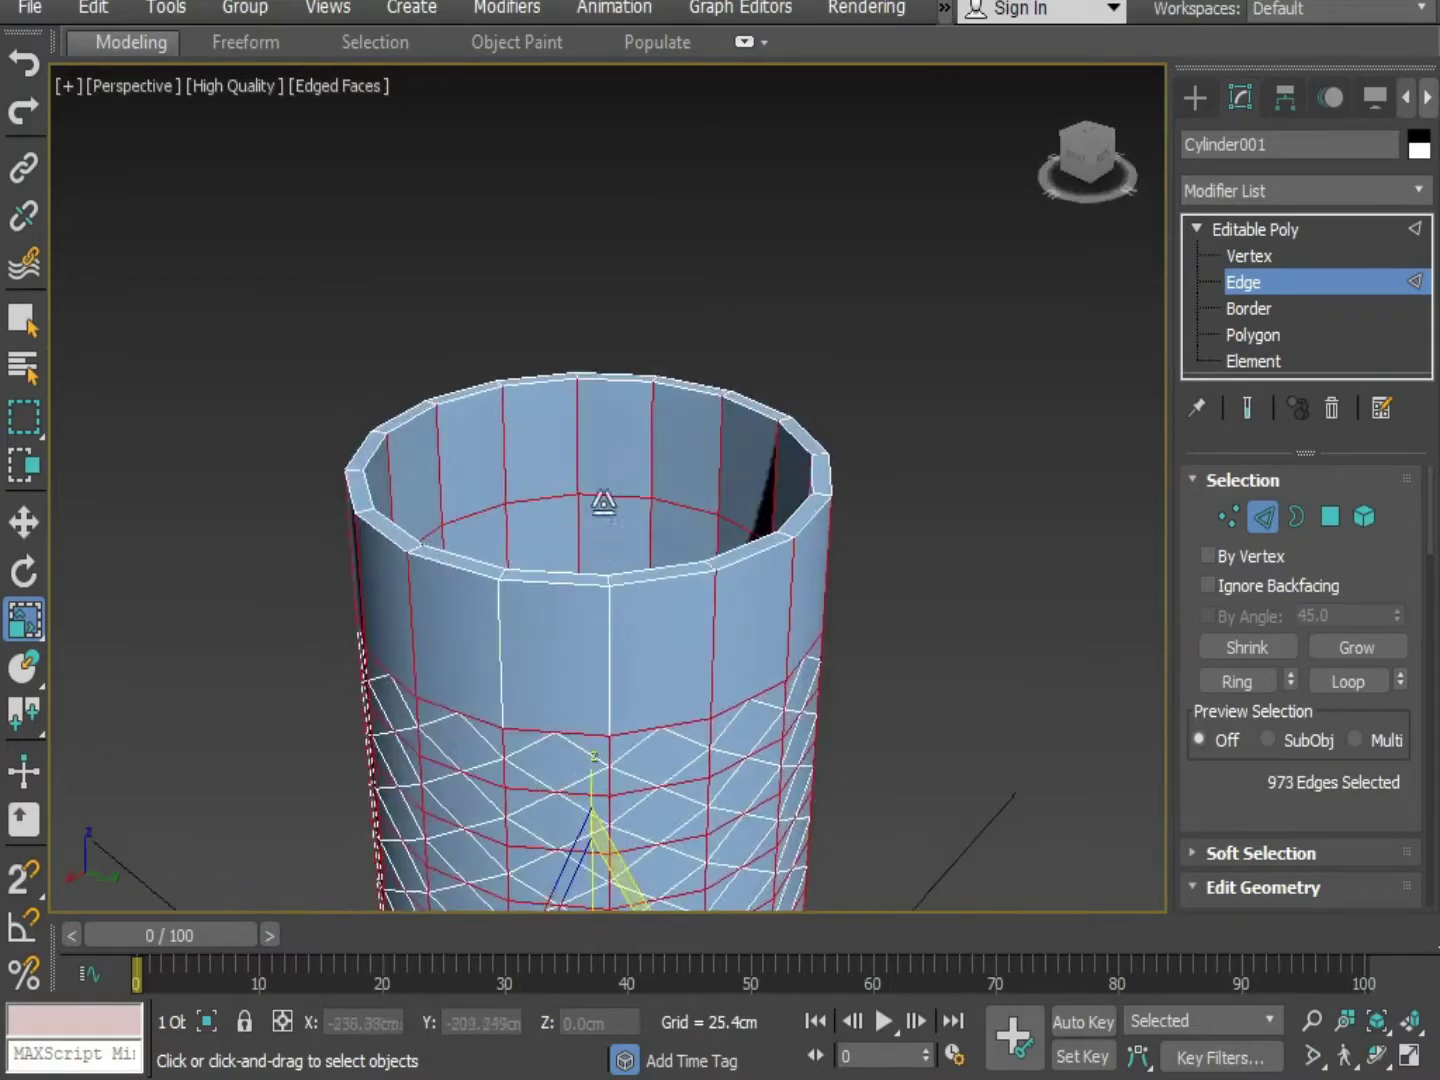
{"action": "left_click", "coordinate": [730, 461], "text": "alt"}
{"action": "middle_click_drag", "start_coordinate": [725, 454], "coordinate": [668, 475], "text": "alt"}
{"action": "left_click", "coordinate": [615, 419], "text": "alt"}
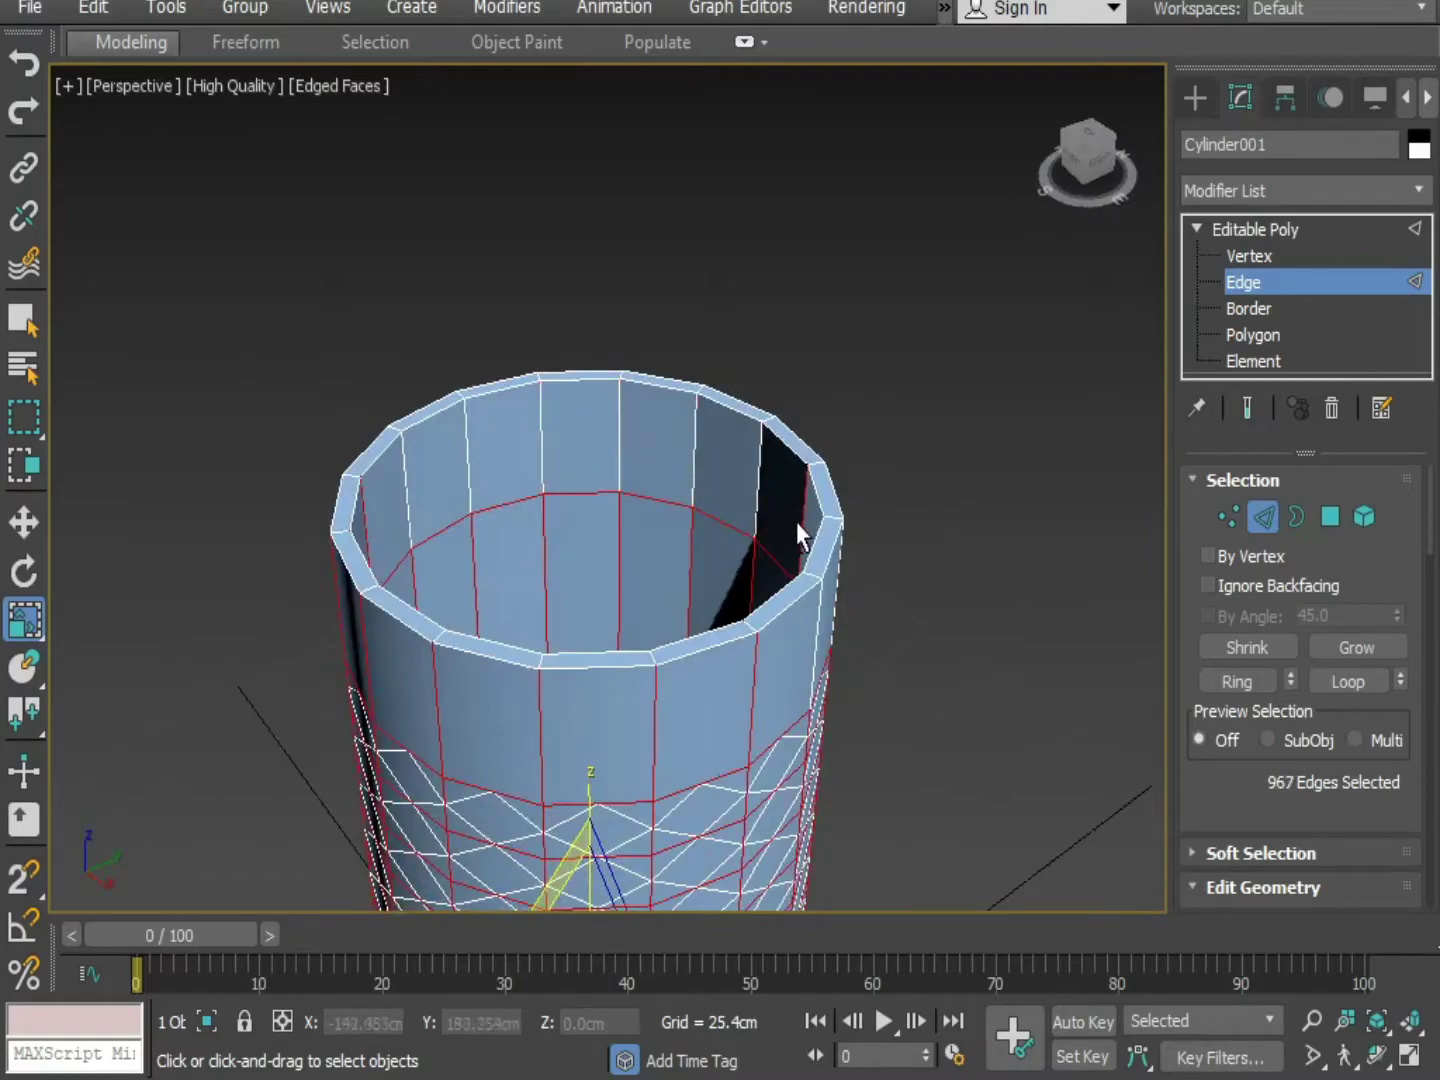
{"action": "middle_click_drag", "start_coordinate": [804, 528], "coordinate": [466, 562], "text": "alt"}
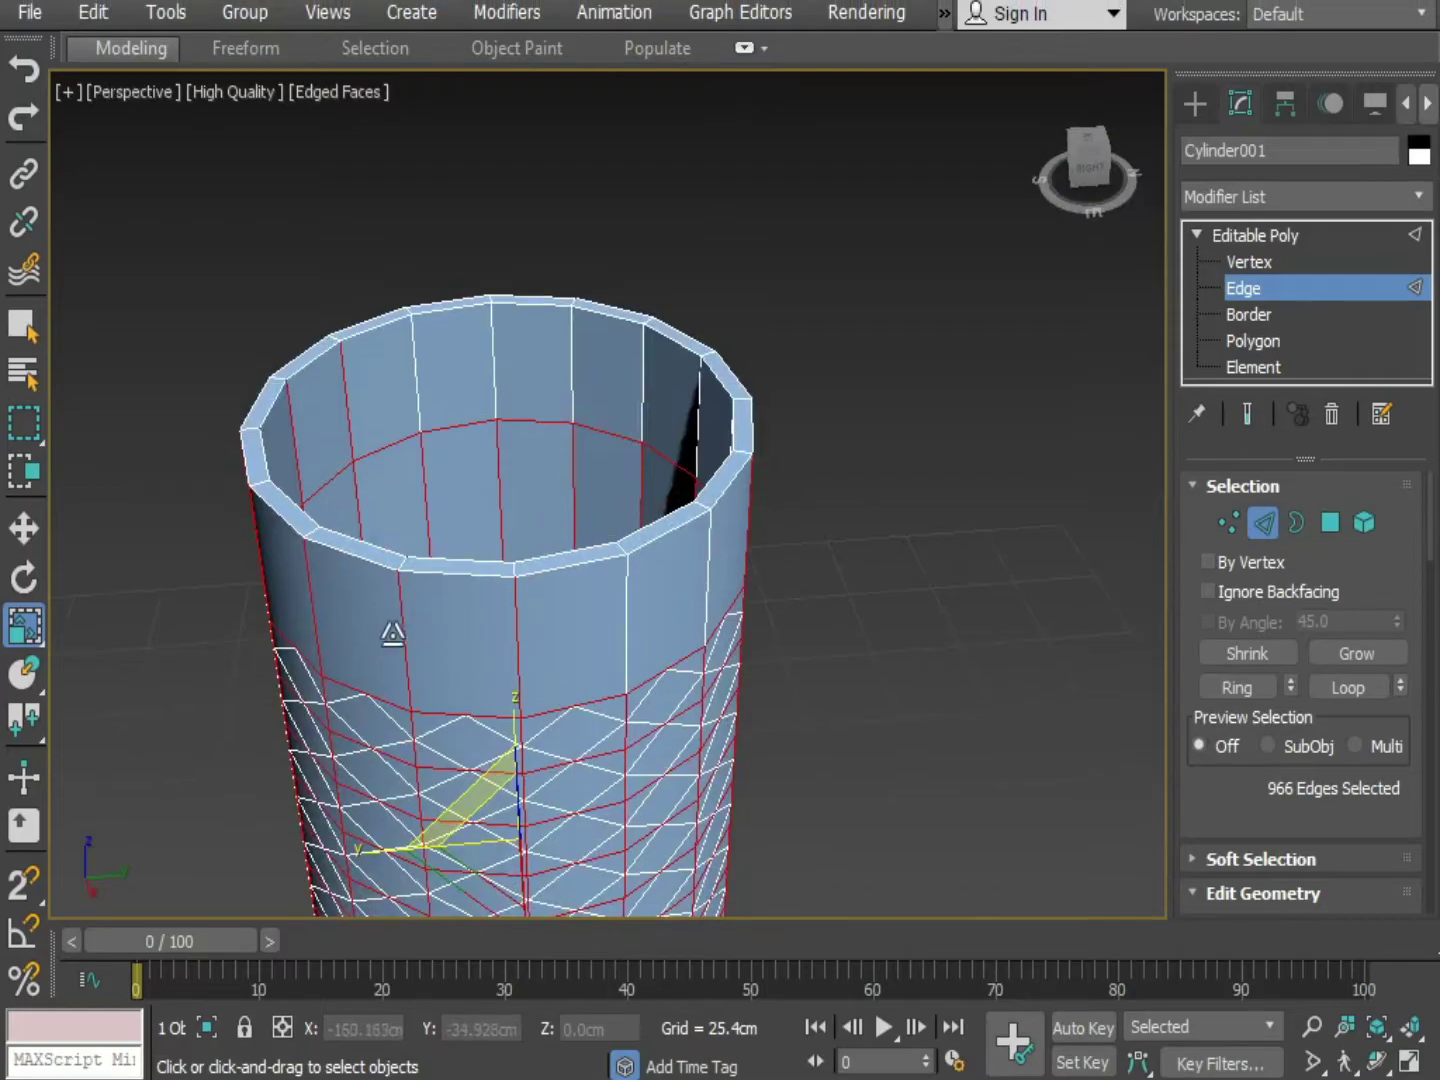
Remove the outer wall's vertical edges in the upper end section from the selection, working around the tube
{"action": "left_click", "coordinate": [531, 633], "text": "alt"}
{"action": "left_click", "coordinate": [528, 638], "text": "alt"}
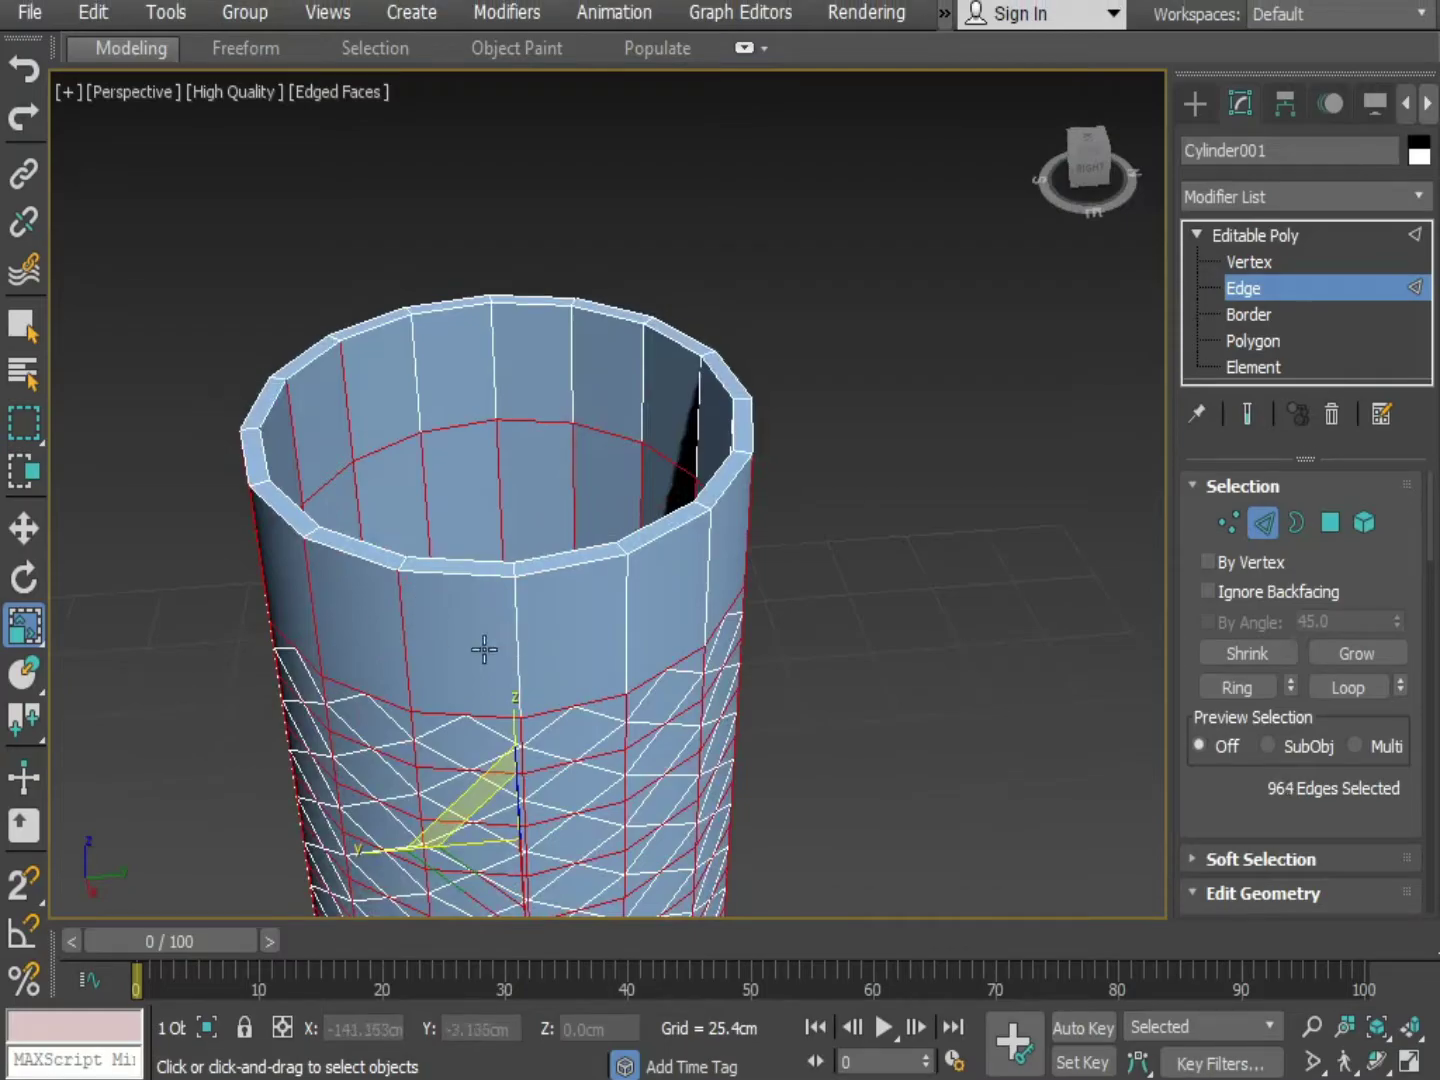
{"action": "left_click", "coordinate": [391, 627], "text": "alt"}
{"action": "middle_click_drag", "start_coordinate": [391, 628], "coordinate": [447, 643], "text": "alt"}
{"action": "left_click", "coordinate": [408, 618], "text": "alt"}
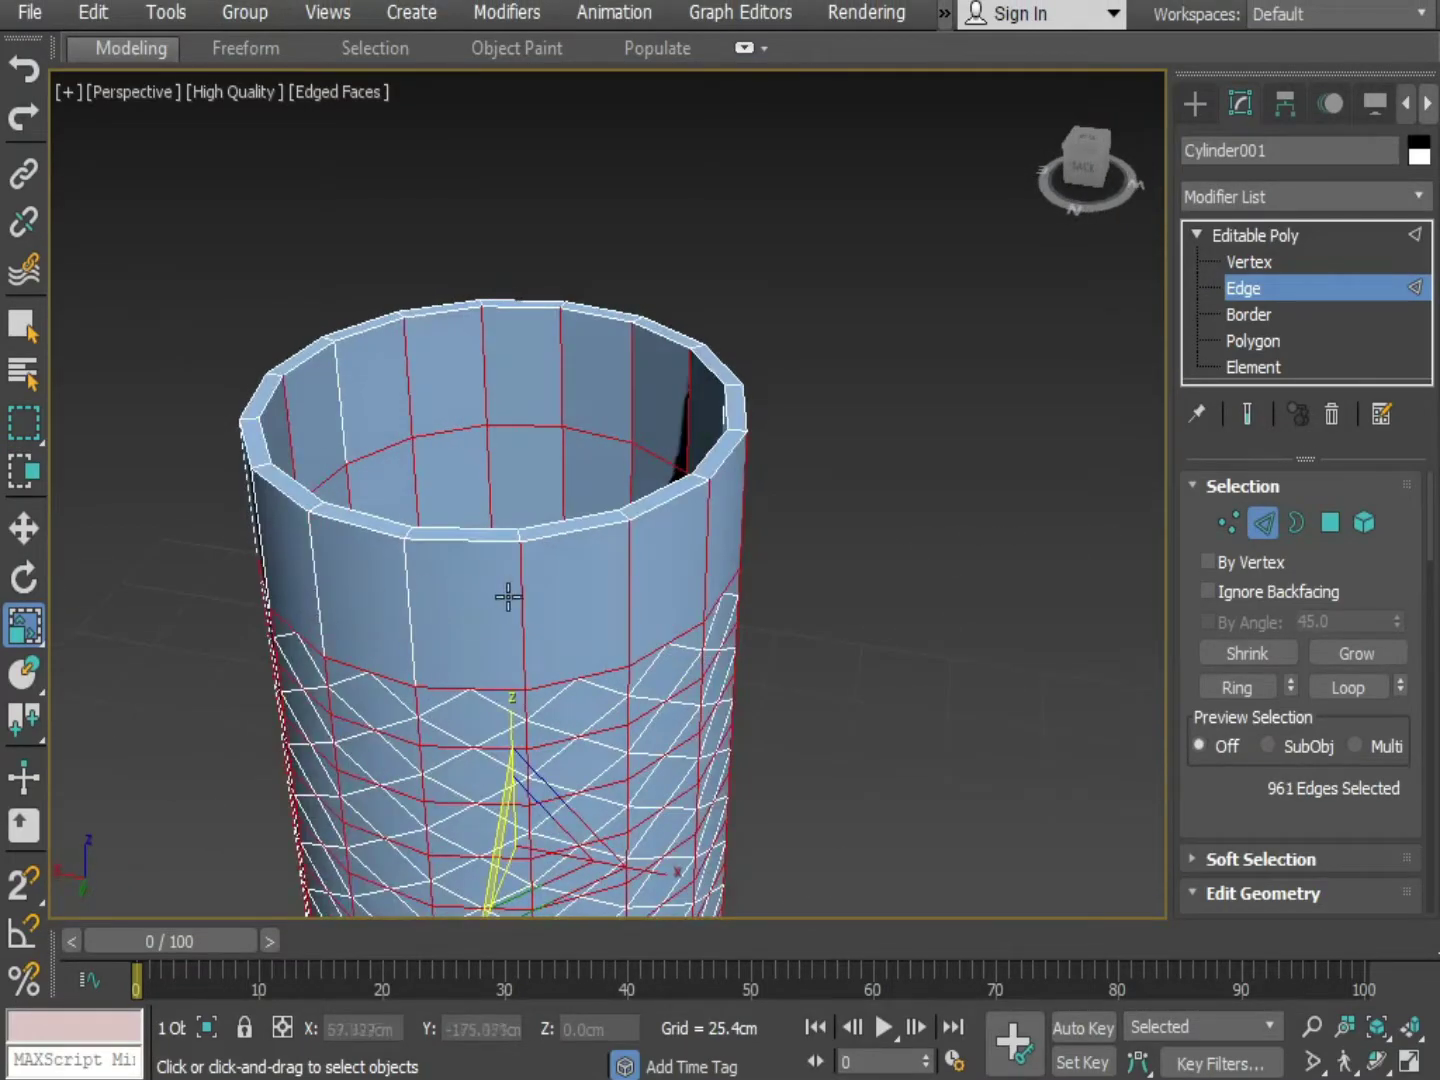
{"action": "left_click", "coordinate": [519, 599], "text": "alt"}
{"action": "left_click", "coordinate": [630, 579], "text": "alt"}
{"action": "left_click", "coordinate": [712, 548], "text": "alt"}
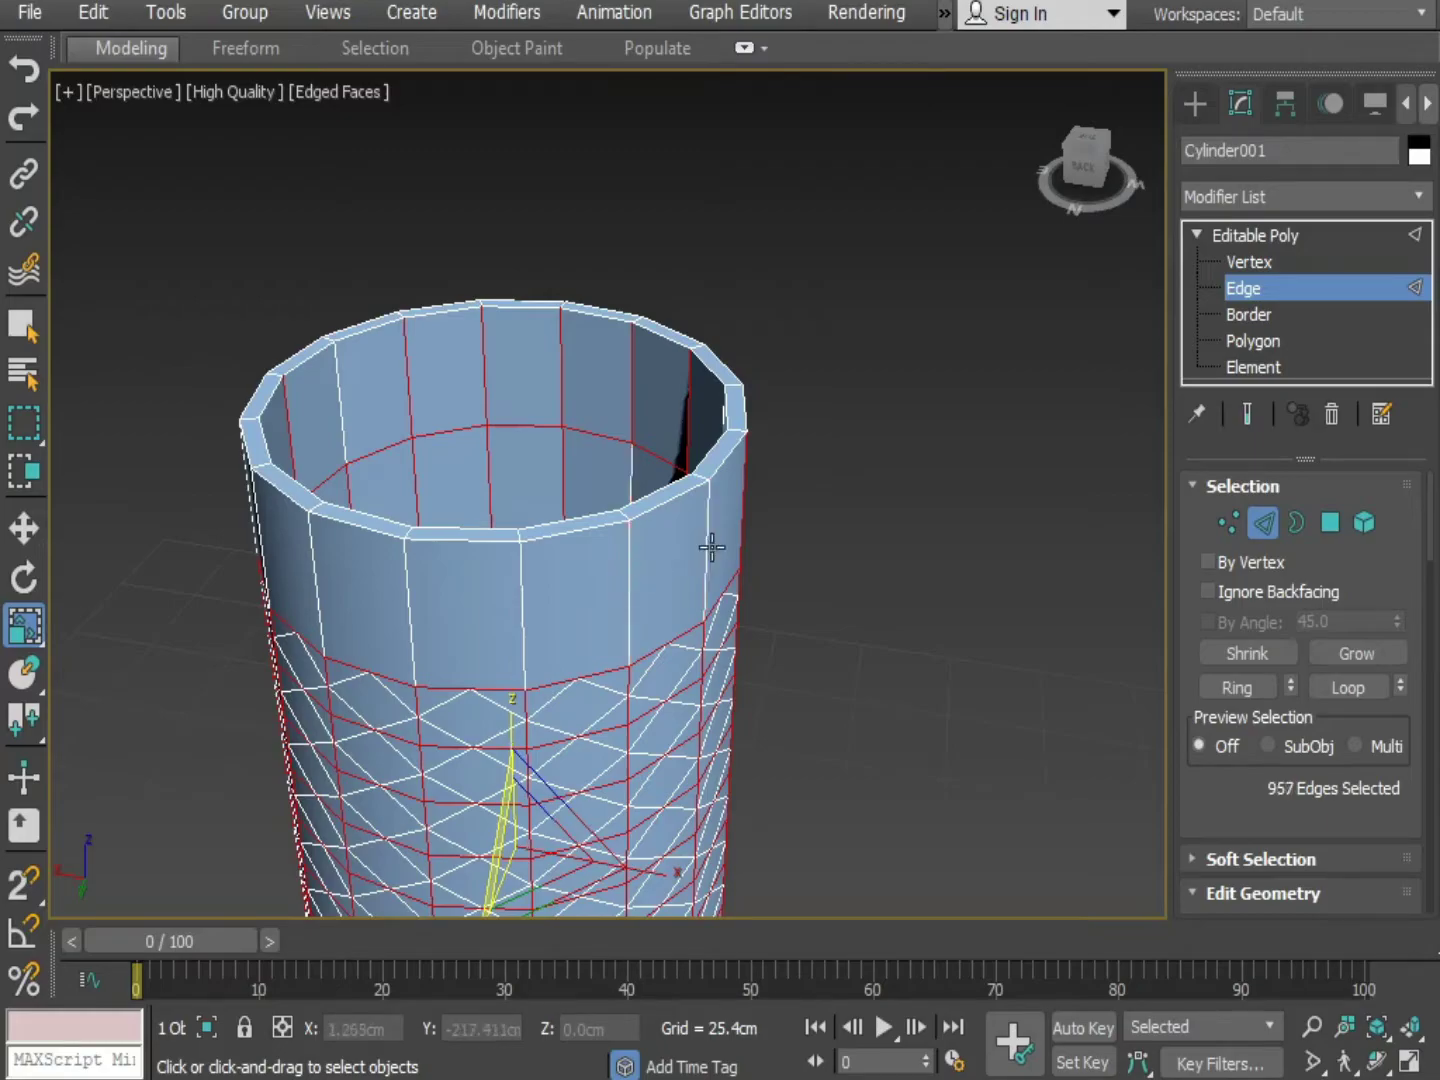
{"action": "middle_click_drag", "start_coordinate": [769, 635], "coordinate": [514, 599], "text": "alt"}
{"action": "left_click", "coordinate": [410, 528], "text": "alt"}
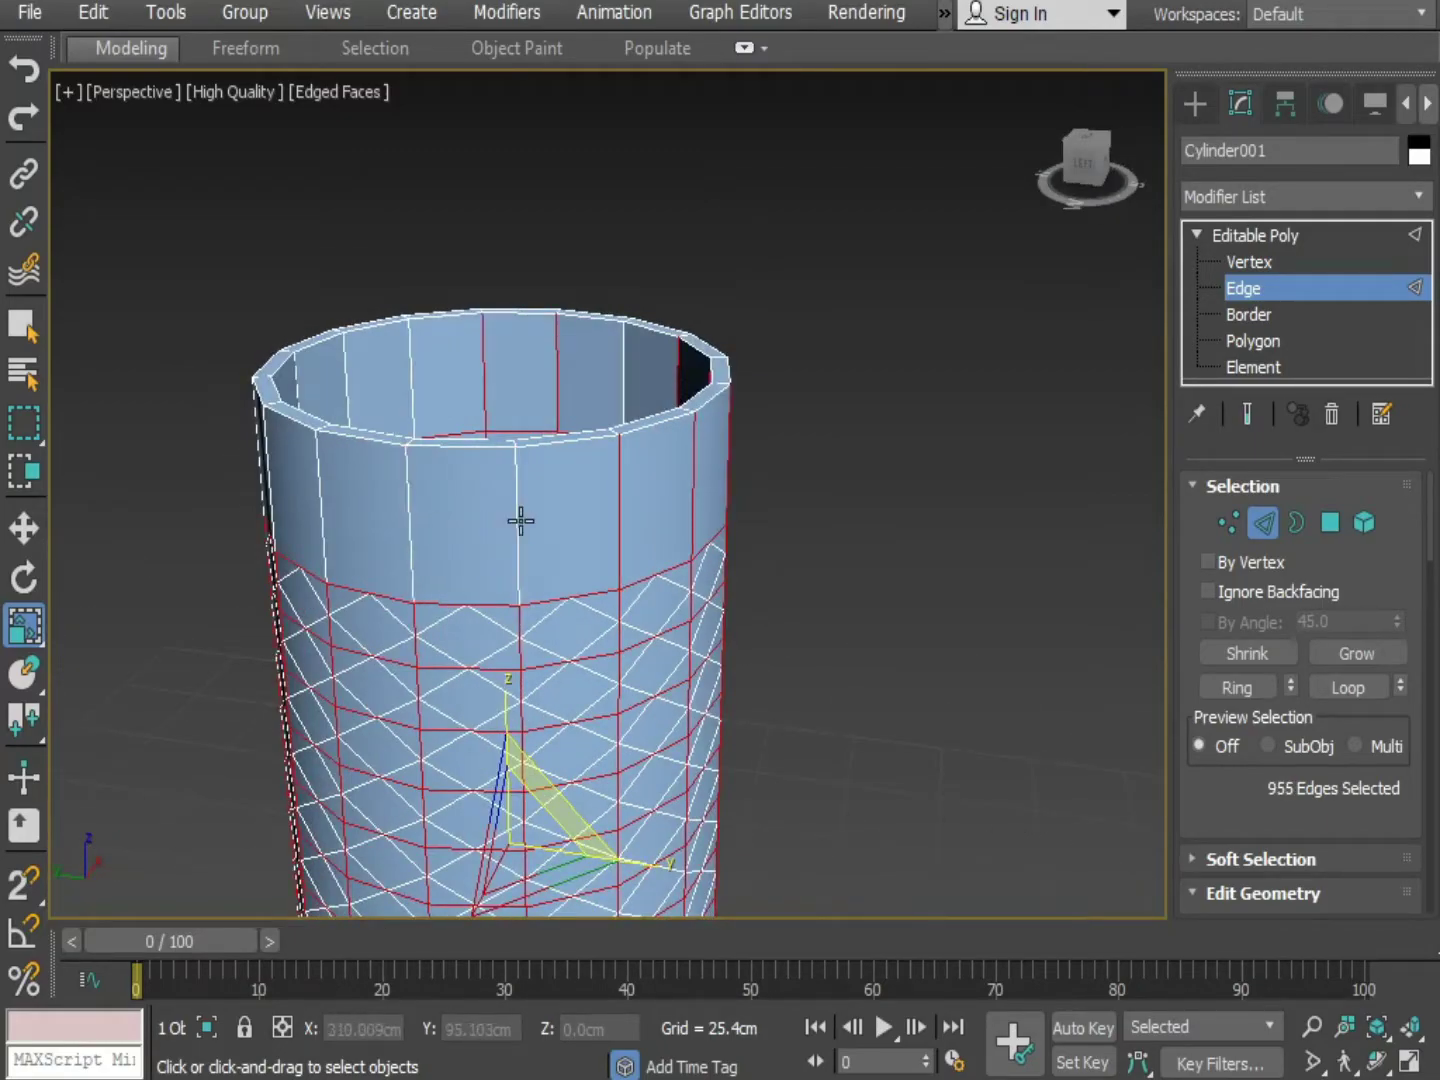
{"action": "left_click", "coordinate": [617, 495], "text": "alt"}
{"action": "left_click", "coordinate": [696, 490], "text": "alt"}
{"action": "middle_click_drag", "start_coordinate": [758, 540], "coordinate": [500, 518], "text": "alt"}
{"action": "left_click", "coordinate": [482, 520], "text": "alt"}
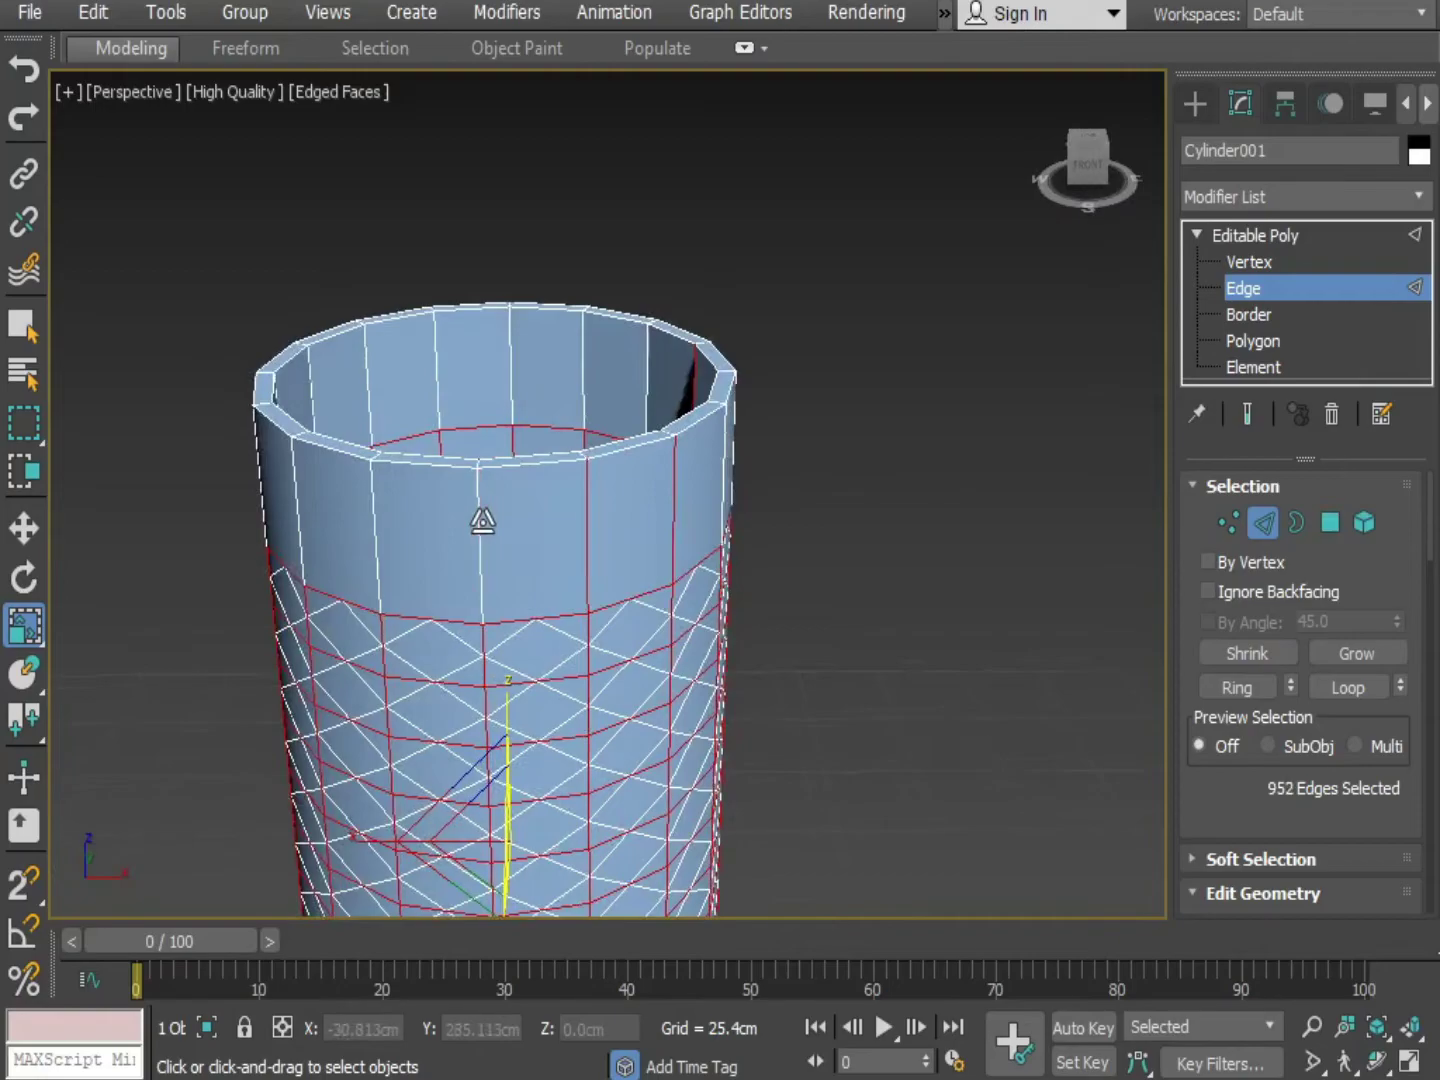
{"action": "left_click", "coordinate": [585, 508], "text": "alt"}
{"action": "left_click", "coordinate": [668, 515], "text": "alt"}
Remove the inner wall's horizontal edges at the upper boundary of the middle band from the selection, starting around the tube
{"action": "middle_click_drag", "start_coordinate": [668, 514], "coordinate": [550, 636], "text": "alt"}
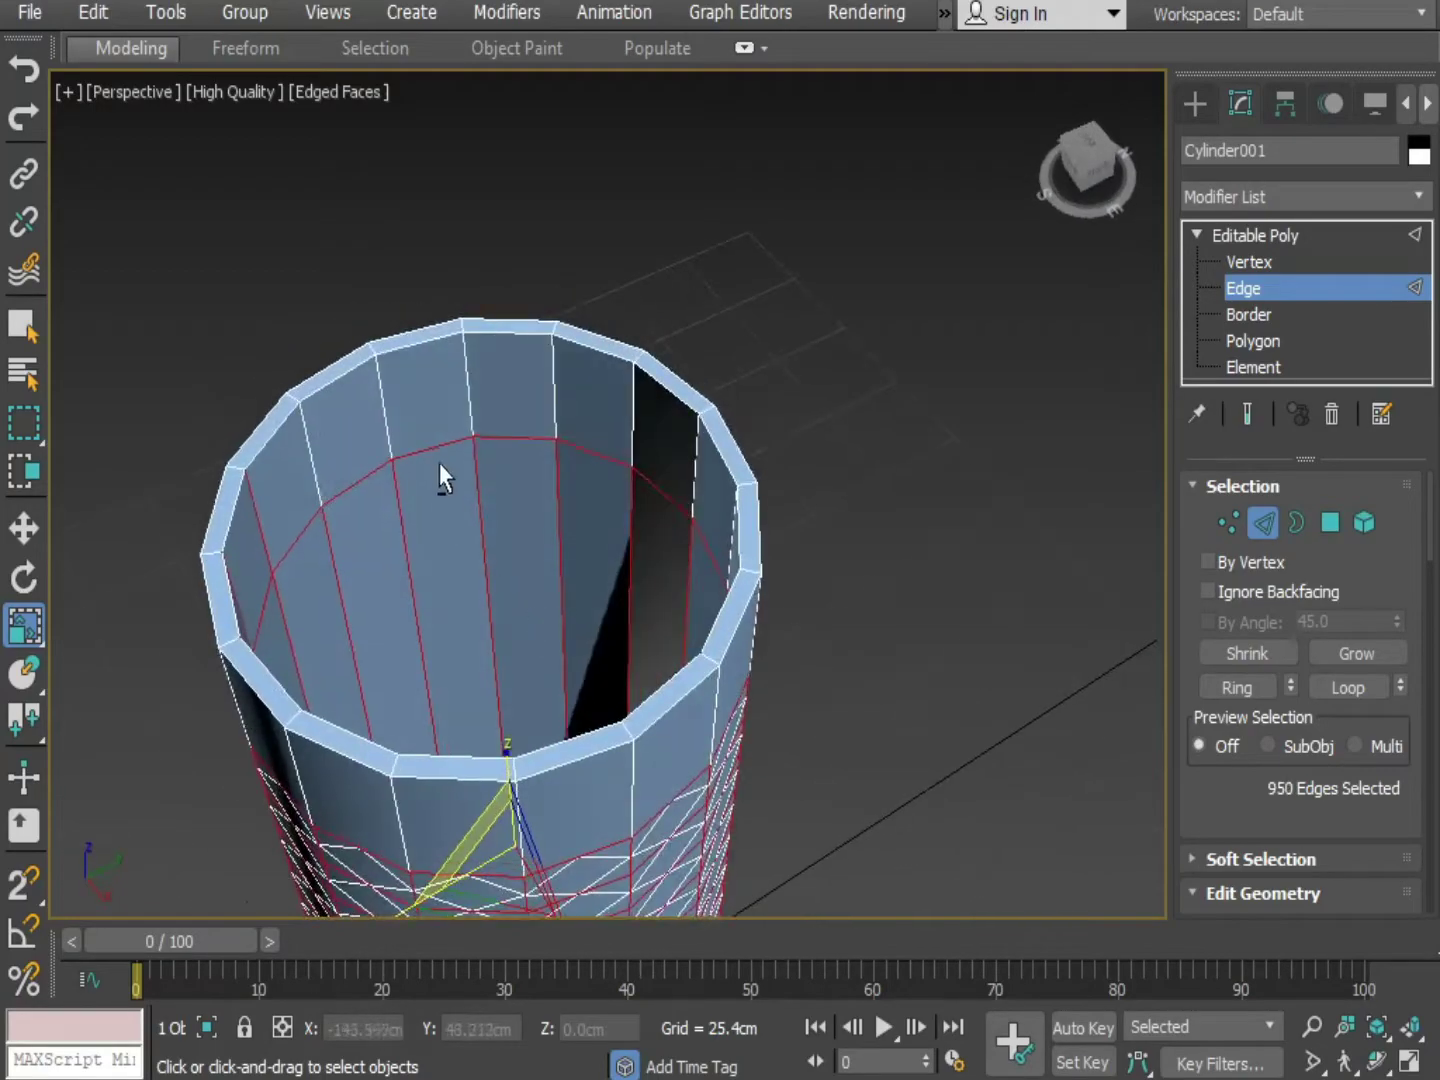
{"action": "left_click", "coordinate": [533, 442], "text": "alt"}
{"action": "left_click", "coordinate": [605, 458], "text": "alt"}
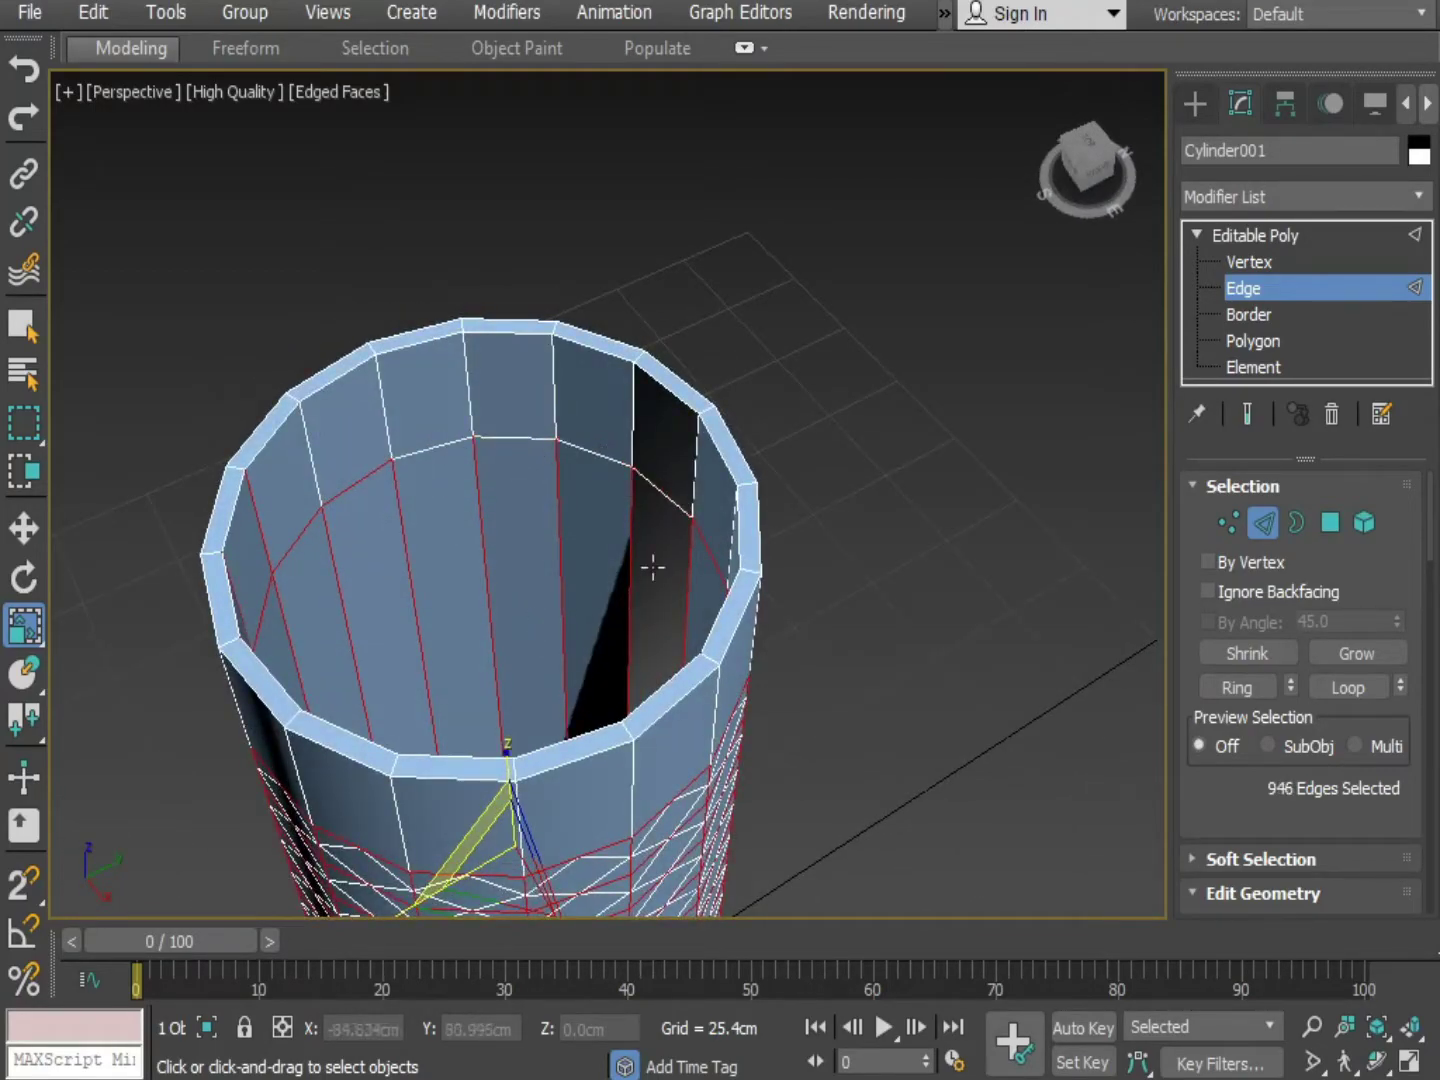
{"action": "middle_click_drag", "start_coordinate": [653, 567], "coordinate": [467, 552], "text": "alt"}
{"action": "left_click", "coordinate": [628, 489], "text": "alt"}
{"action": "middle_click_drag", "start_coordinate": [628, 490], "coordinate": [473, 419], "text": "alt"}
{"action": "left_click", "coordinate": [473, 419], "text": "alt"}
{"action": "left_click", "coordinate": [558, 425], "text": "alt"}
{"action": "left_click", "coordinate": [599, 482], "text": "alt"}
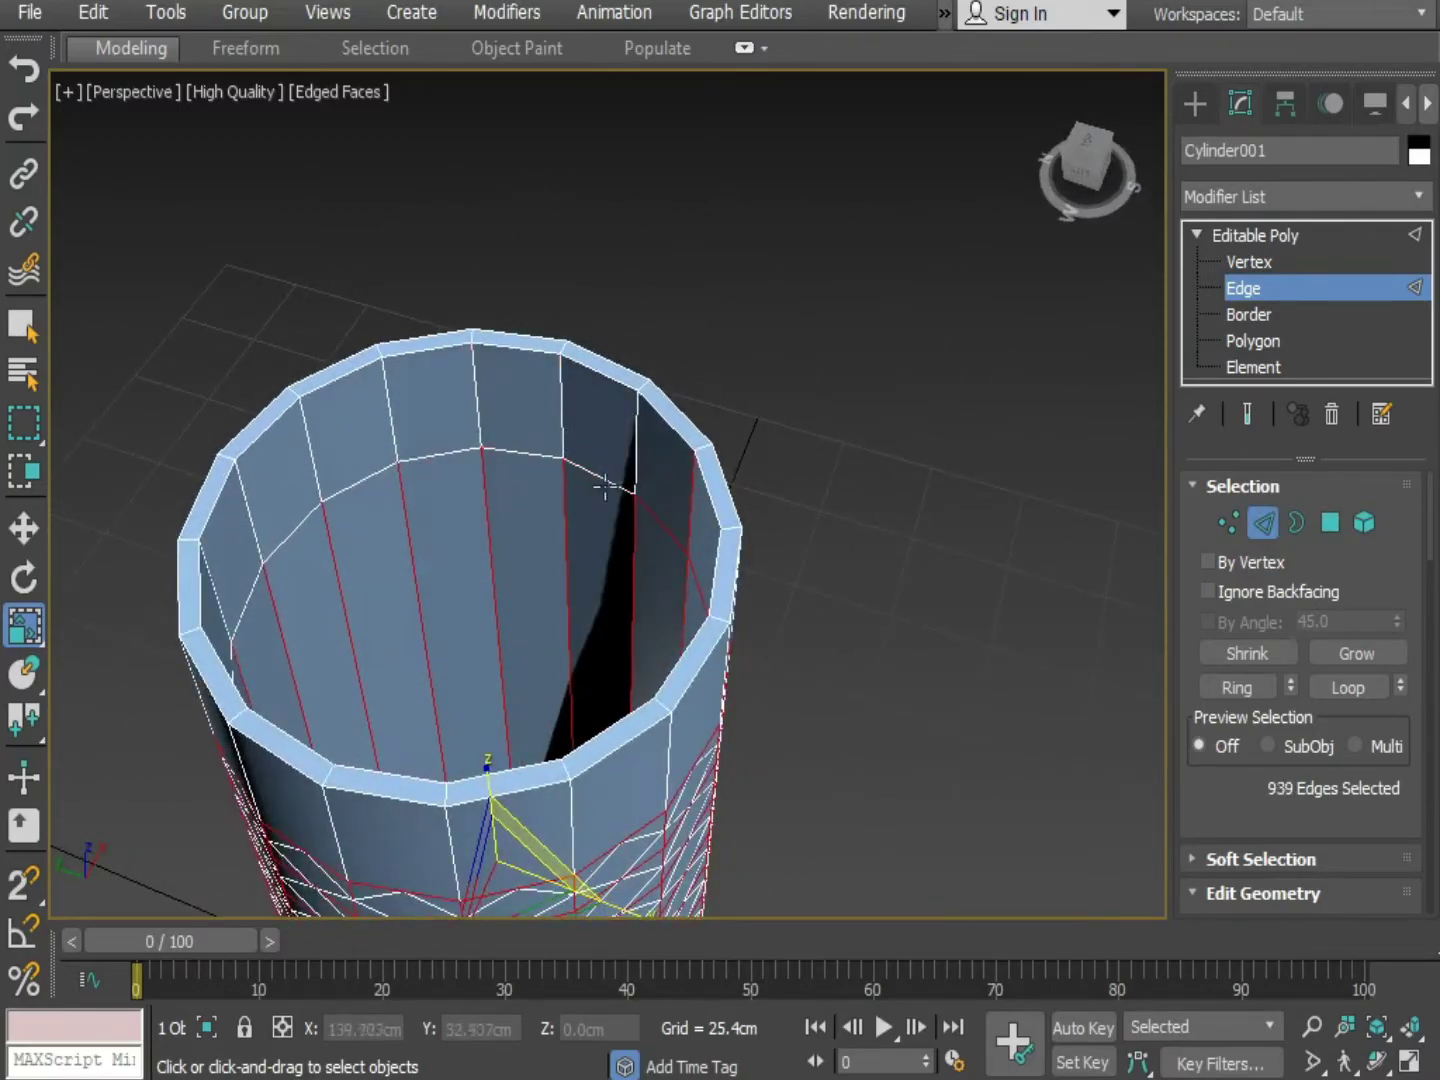
Remove the remaining inner-wall ring edges at the band's upper boundary from the selection
{"action": "middle_click_drag", "start_coordinate": [599, 482], "coordinate": [769, 565], "text": "alt"}
{"action": "left_click", "coordinate": [472, 437], "text": "alt"}
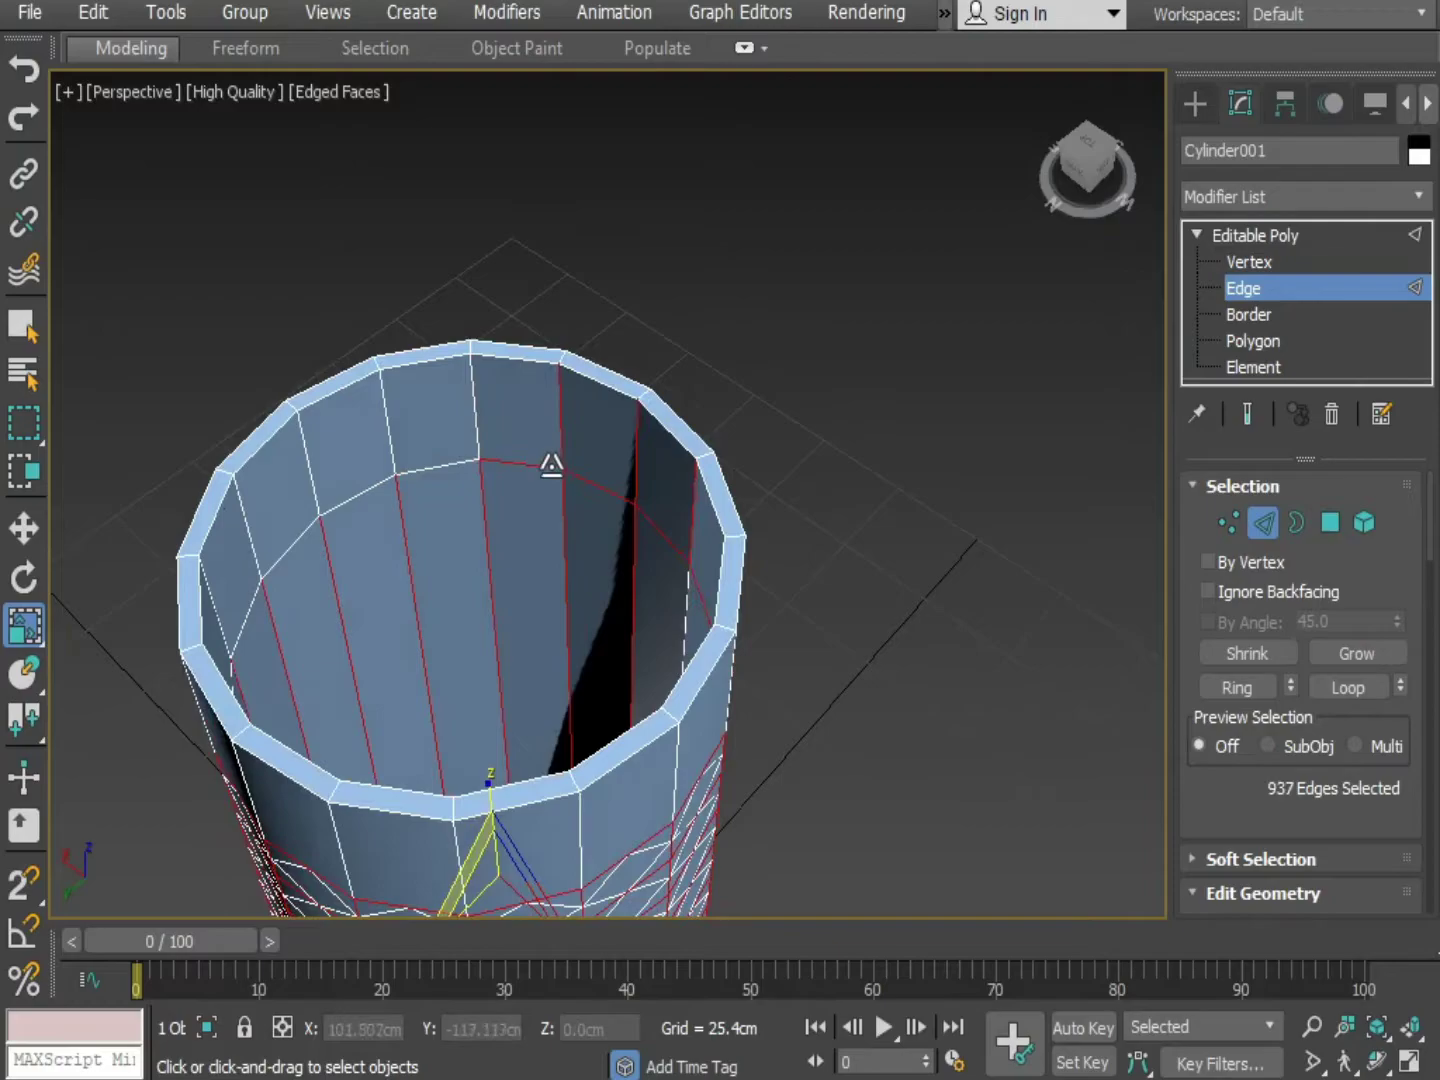
{"action": "left_click", "coordinate": [550, 463], "text": "alt"}
{"action": "middle_click_drag", "start_coordinate": [595, 553], "coordinate": [466, 506], "text": "alt"}
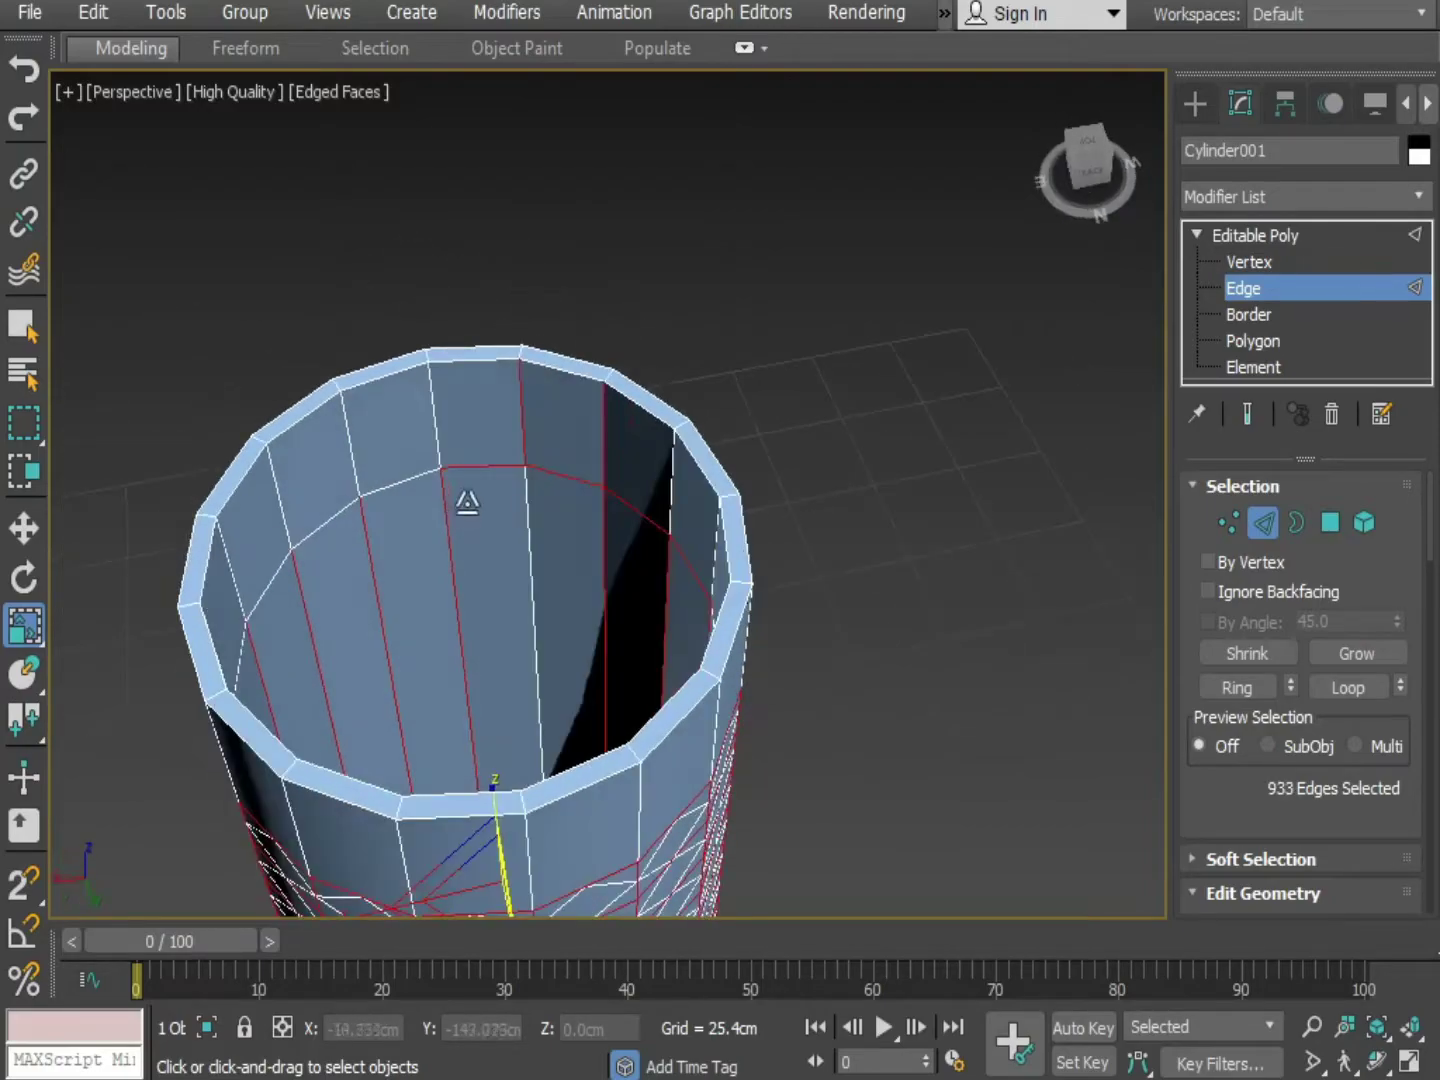
{"action": "left_click", "coordinate": [490, 472], "text": "alt"}
{"action": "left_click", "coordinate": [559, 472], "text": "alt"}
{"action": "left_click", "coordinate": [606, 445], "text": "alt"}
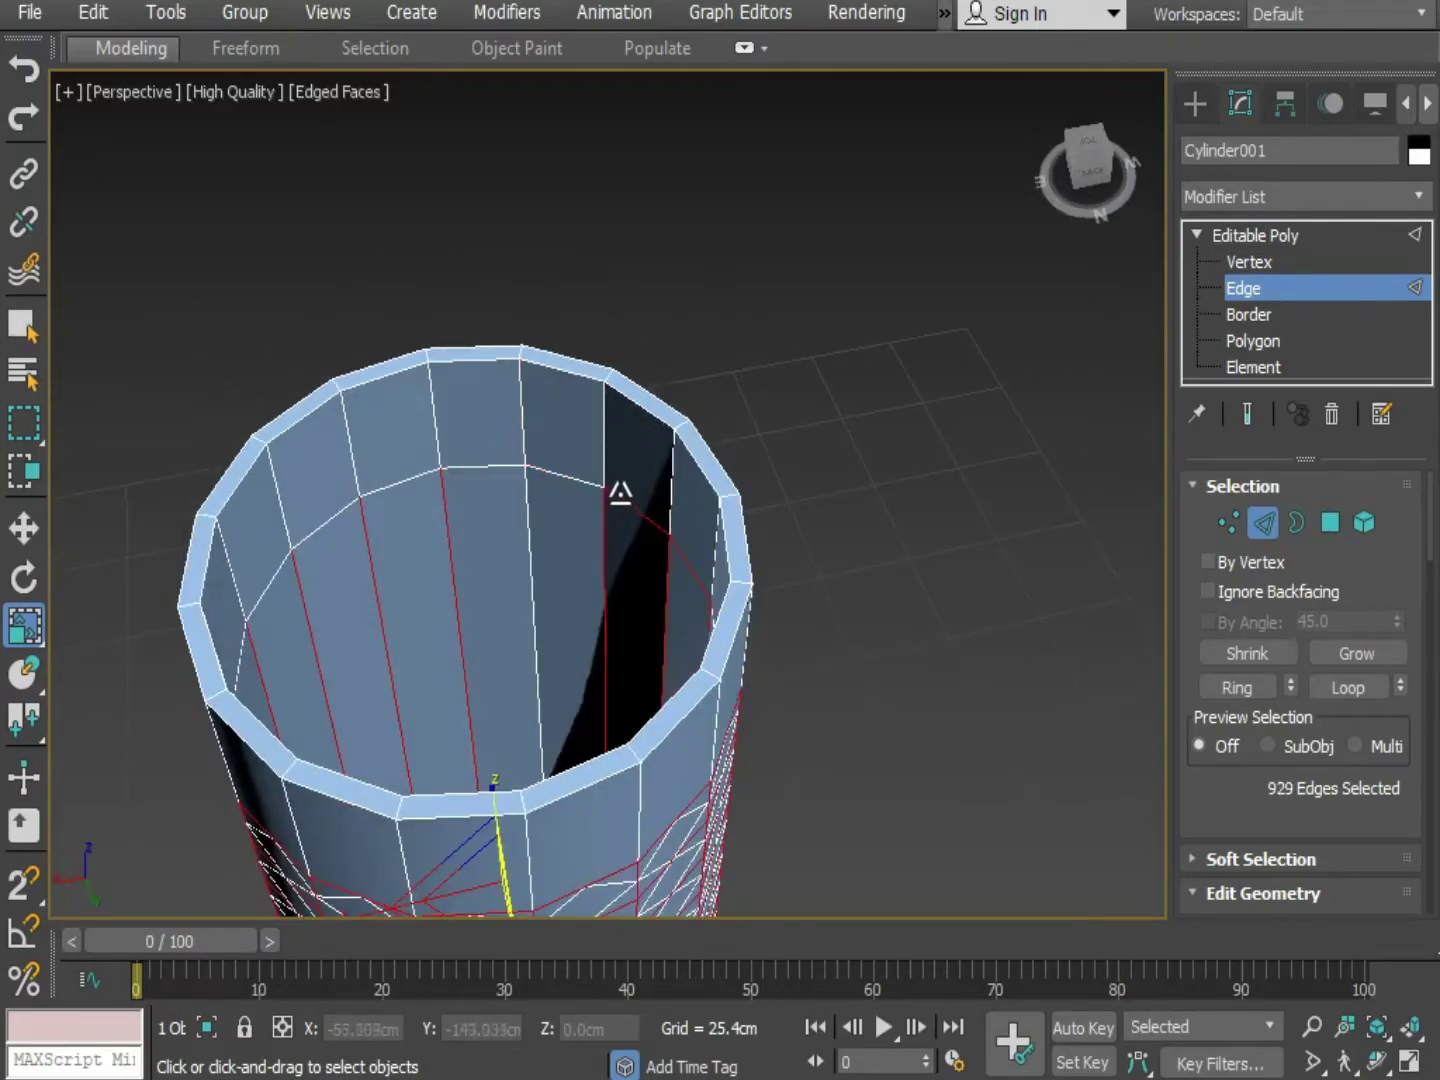
{"action": "left_click", "coordinate": [625, 499], "text": "alt"}
{"action": "middle_click_drag", "start_coordinate": [640, 510], "coordinate": [669, 532], "text": "alt"}
{"action": "middle_click_drag", "start_coordinate": [572, 621], "coordinate": [325, 563], "text": "alt"}
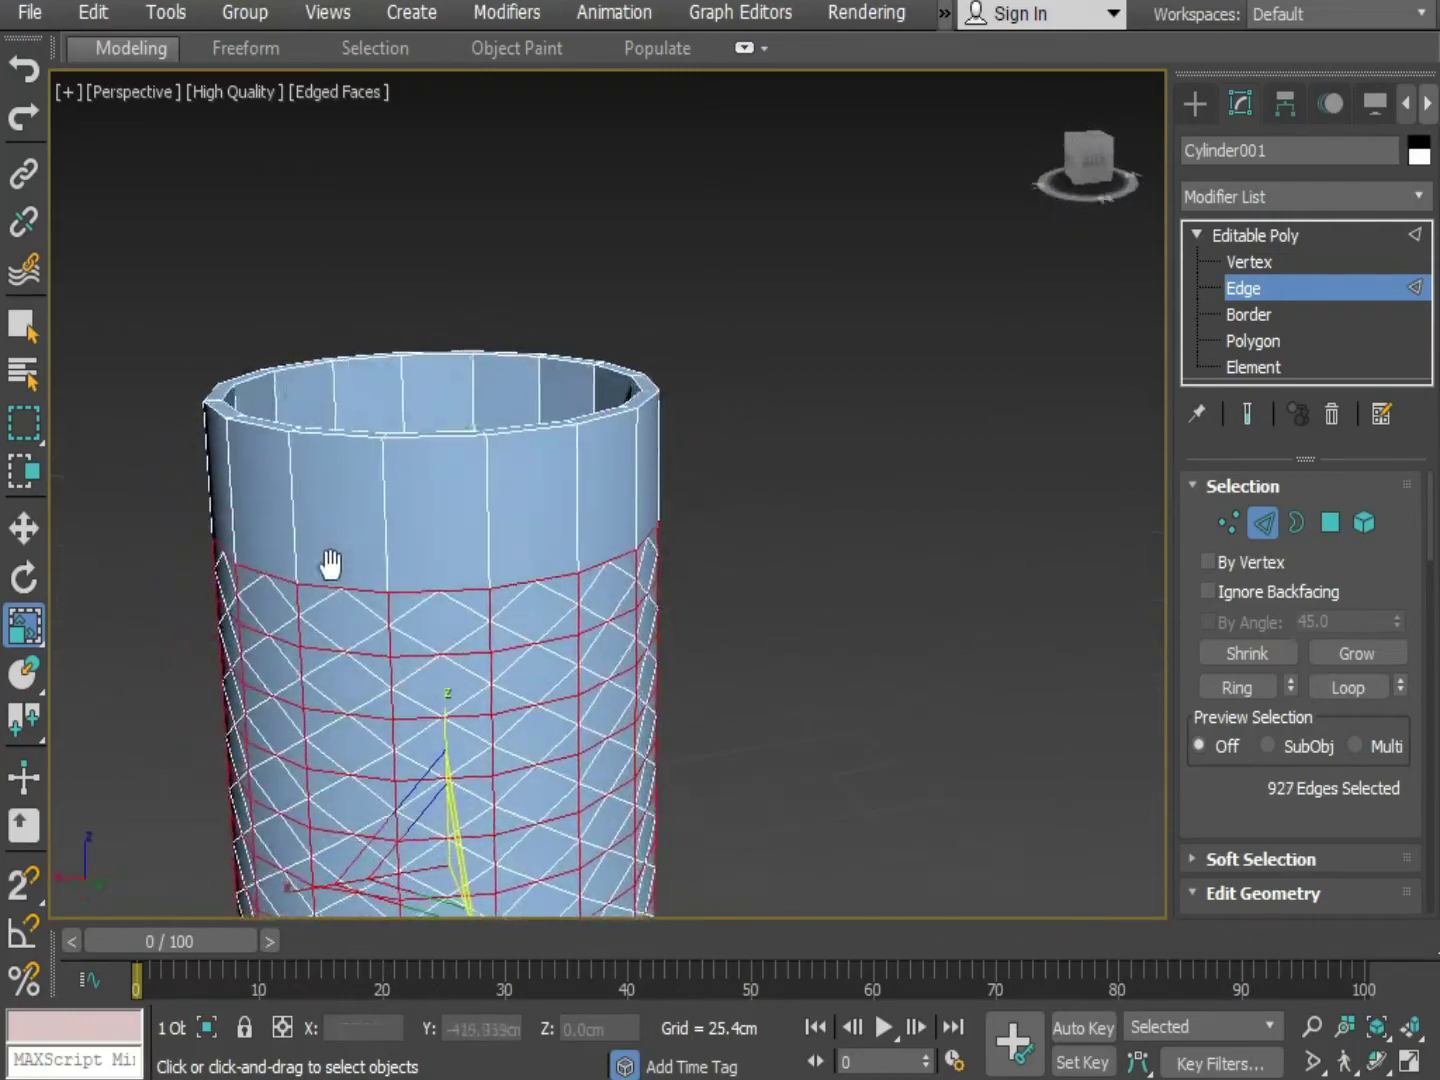
Remove the vertical edges on one side of the inner wall's middle section from the selection
{"action": "mouse_move", "coordinate": [556, 620]}
{"action": "middle_mouse_down", "text": "alt"}
{"action": "mouse_move", "coordinate": [419, 662]}
{"action": "mouse_move", "coordinate": [608, 727]}
{"action": "mouse_move", "coordinate": [575, 610]}
{"action": "middle_mouse_up", "text": "alt"}
{"action": "middle_click_drag", "start_coordinate": [575, 610], "coordinate": [540, 305]}
{"action": "middle_click_drag", "start_coordinate": [566, 556], "coordinate": [560, 651]}
{"action": "middle_click_drag", "start_coordinate": [560, 650], "coordinate": [514, 562], "text": "alt"}
{"action": "left_click", "coordinate": [531, 455], "text": "alt"}
{"action": "left_click", "coordinate": [613, 466], "text": "alt"}
{"action": "left_click", "coordinate": [679, 470], "text": "alt"}
{"action": "left_click", "coordinate": [555, 487], "text": "alt"}
{"action": "left_click", "coordinate": [642, 508], "text": "alt"}
{"action": "left_click", "coordinate": [701, 555], "text": "alt"}
{"action": "left_click", "coordinate": [520, 563], "text": "alt"}
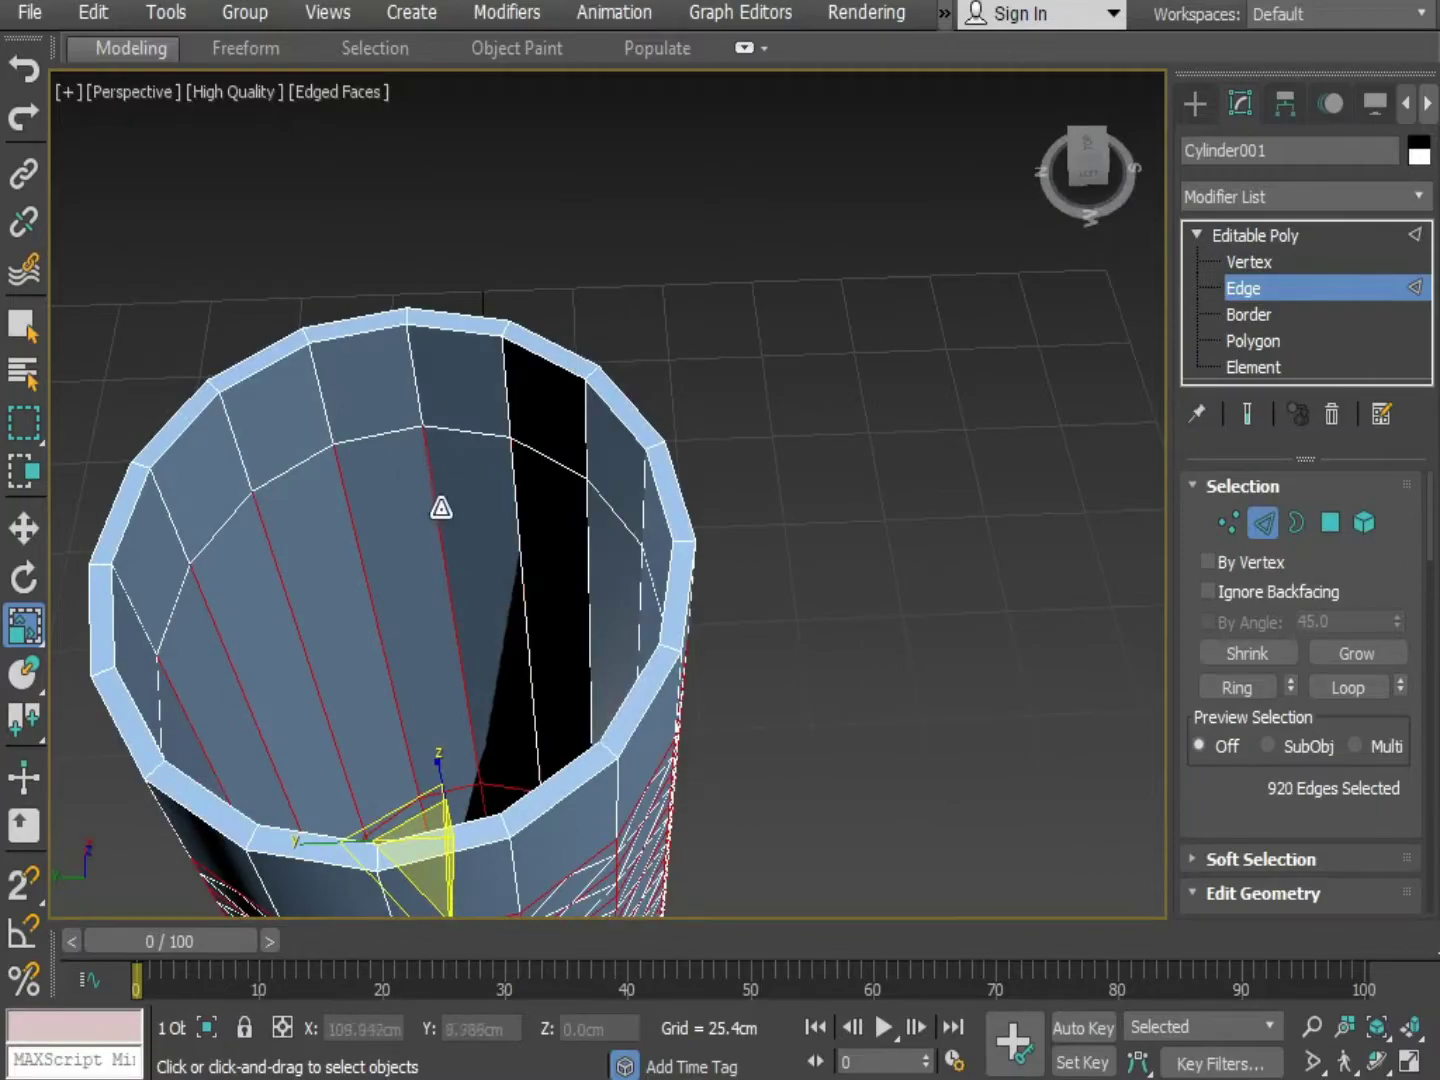
Remove the rest of the inner wall's vertical middle-section edges from the selection
{"action": "left_click", "coordinate": [444, 509], "text": "alt"}
{"action": "left_click", "coordinate": [319, 508], "text": "alt"}
{"action": "left_click", "coordinate": [266, 541], "text": "alt"}
{"action": "middle_click_drag", "start_coordinate": [357, 617], "coordinate": [601, 644], "text": "alt"}
{"action": "left_click", "coordinate": [436, 498], "text": "alt"}
{"action": "left_click", "coordinate": [348, 487], "text": "alt"}
{"action": "left_click", "coordinate": [278, 509], "text": "alt"}
{"action": "left_click", "coordinate": [449, 446], "text": "alt"}
{"action": "left_click", "coordinate": [385, 505], "text": "alt"}
Remove the first outer-wall vertical edges in the tube's lower end section from the selection
{"action": "left_click", "coordinate": [603, 641], "text": "alt"}
{"action": "left_click", "coordinate": [661, 638], "text": "alt"}
{"action": "left_click", "coordinate": [715, 634], "text": "alt"}
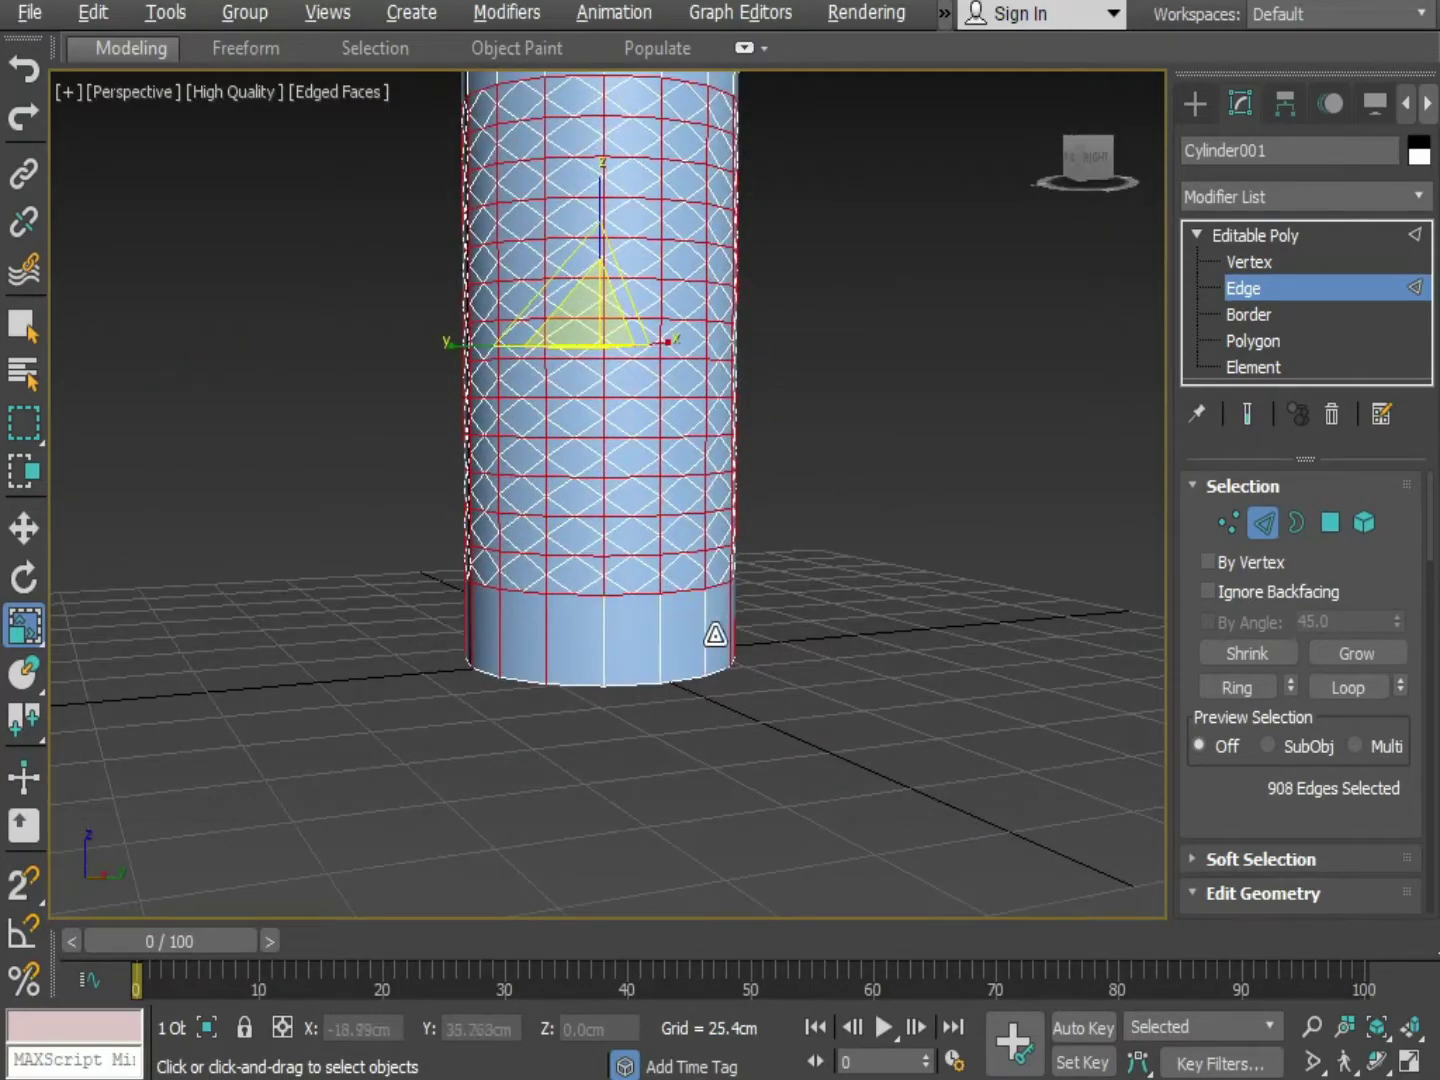
{"action": "left_click", "coordinate": [728, 625], "text": "alt"}
{"action": "middle_click_drag", "start_coordinate": [728, 625], "coordinate": [625, 636], "text": "alt"}
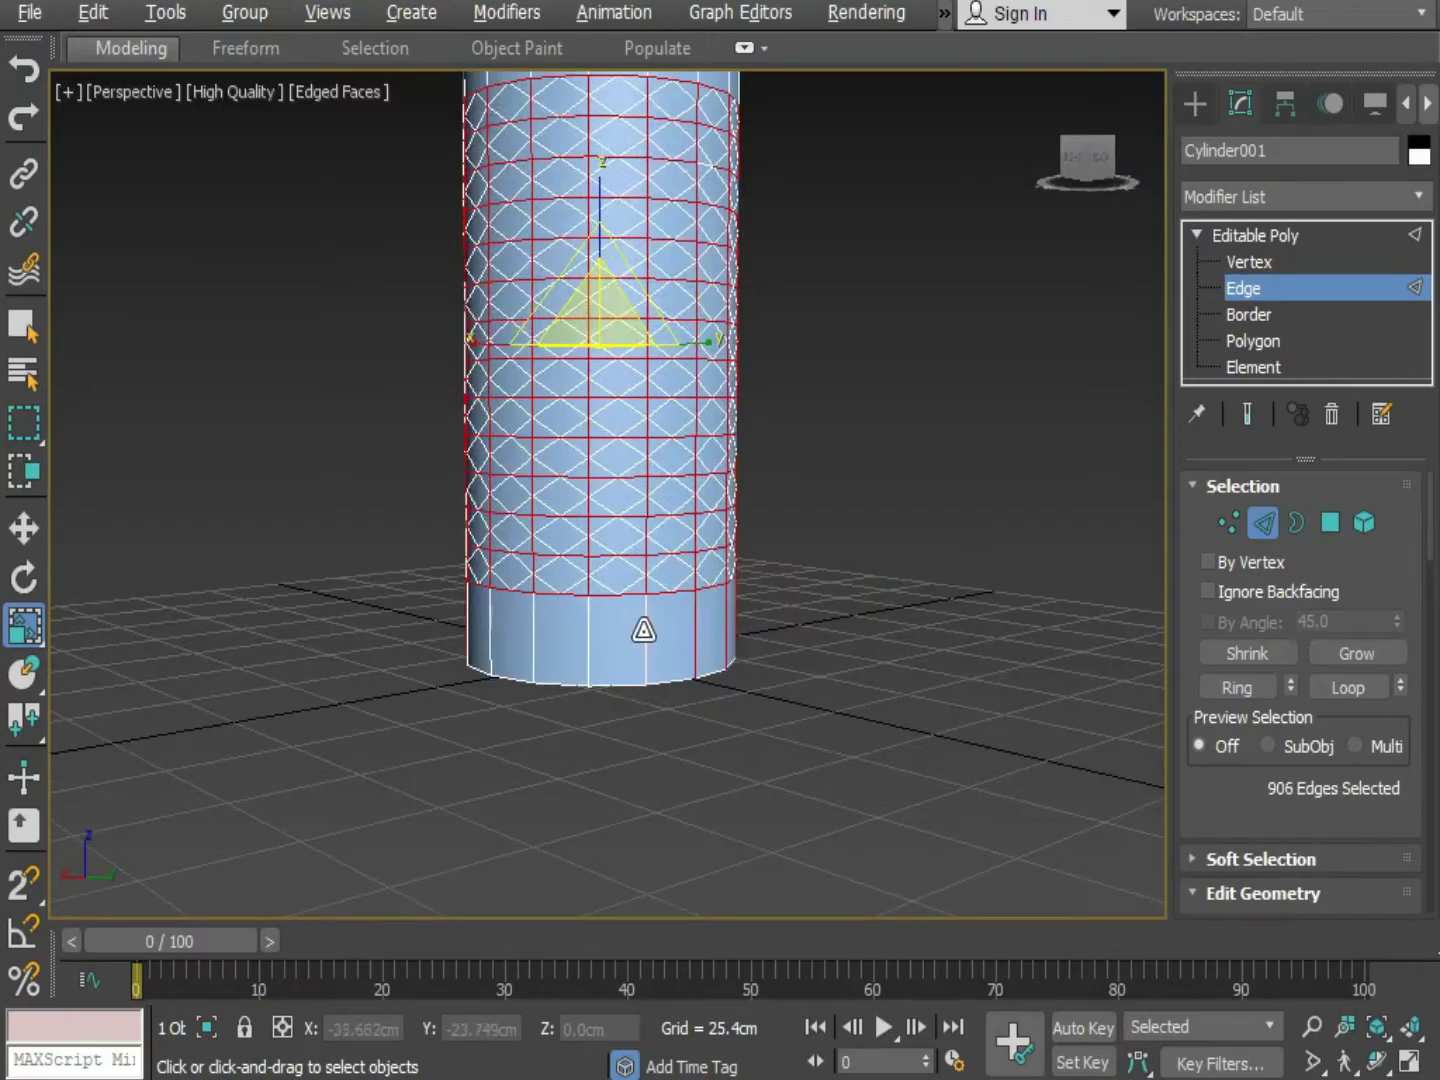
{"action": "left_click", "coordinate": [700, 628], "text": "alt"}
{"action": "left_click", "coordinate": [722, 628], "text": "alt"}
Remove the remaining outer vertical edges of the lower end section from the selection, working around the tube
{"action": "middle_click_drag", "start_coordinate": [722, 628], "coordinate": [569, 633], "text": "alt"}
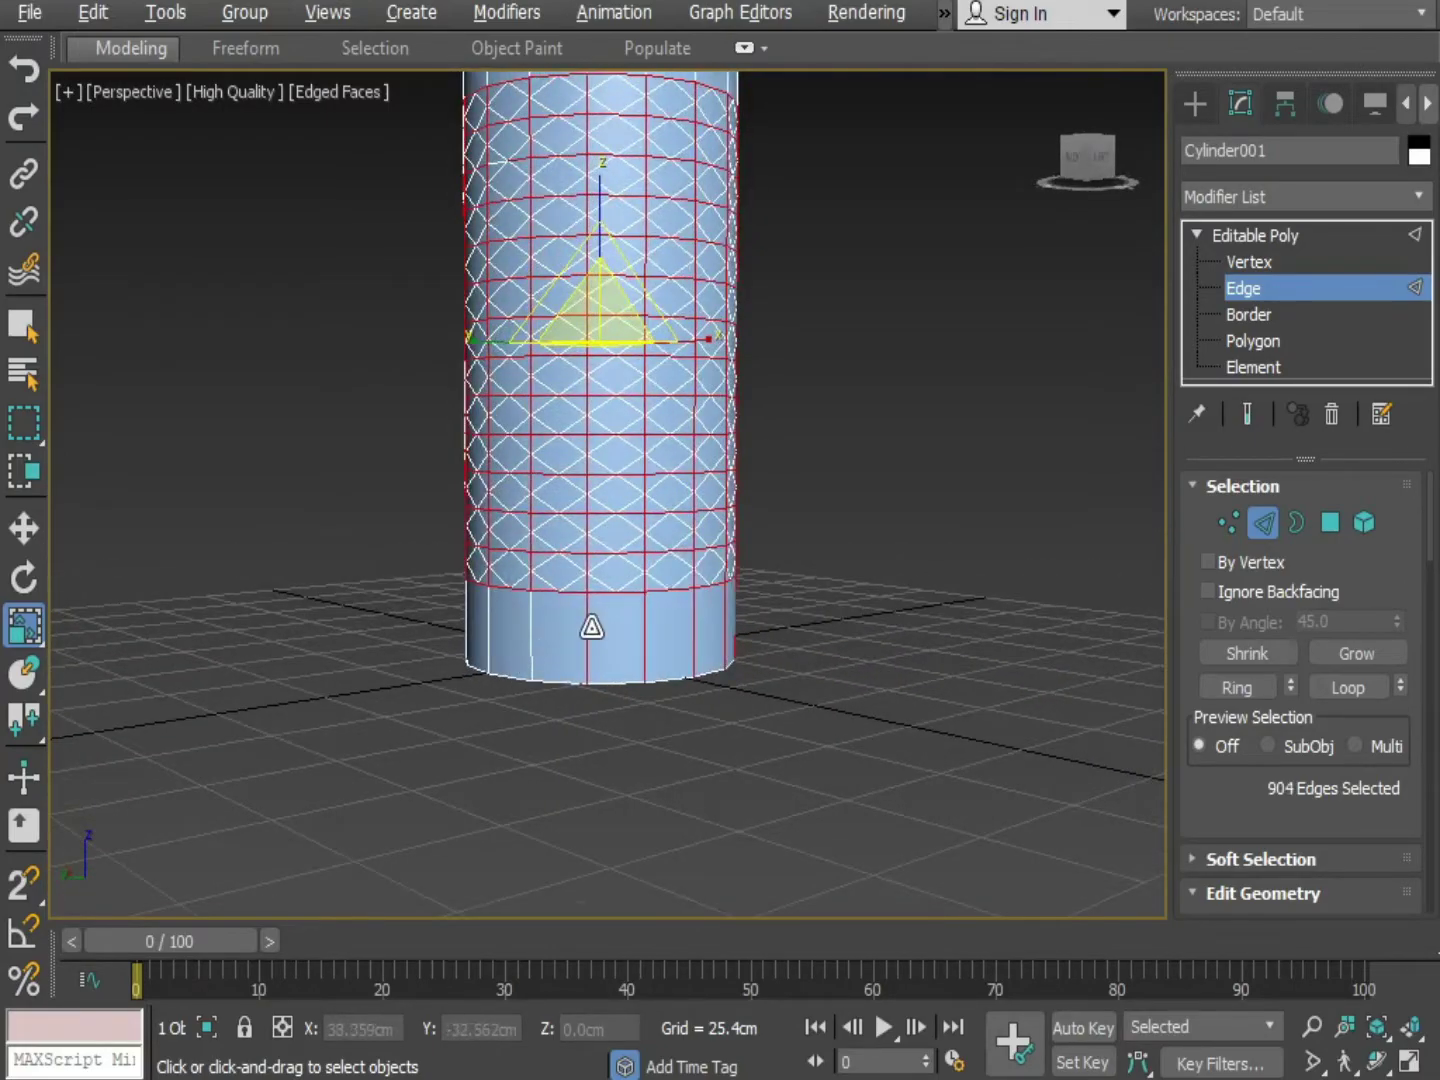
{"action": "left_click", "coordinate": [592, 627], "text": "alt"}
{"action": "left_click", "coordinate": [644, 627], "text": "alt"}
{"action": "left_click", "coordinate": [698, 616], "text": "alt"}
{"action": "middle_click_drag", "start_coordinate": [762, 677], "coordinate": [540, 601], "text": "alt"}
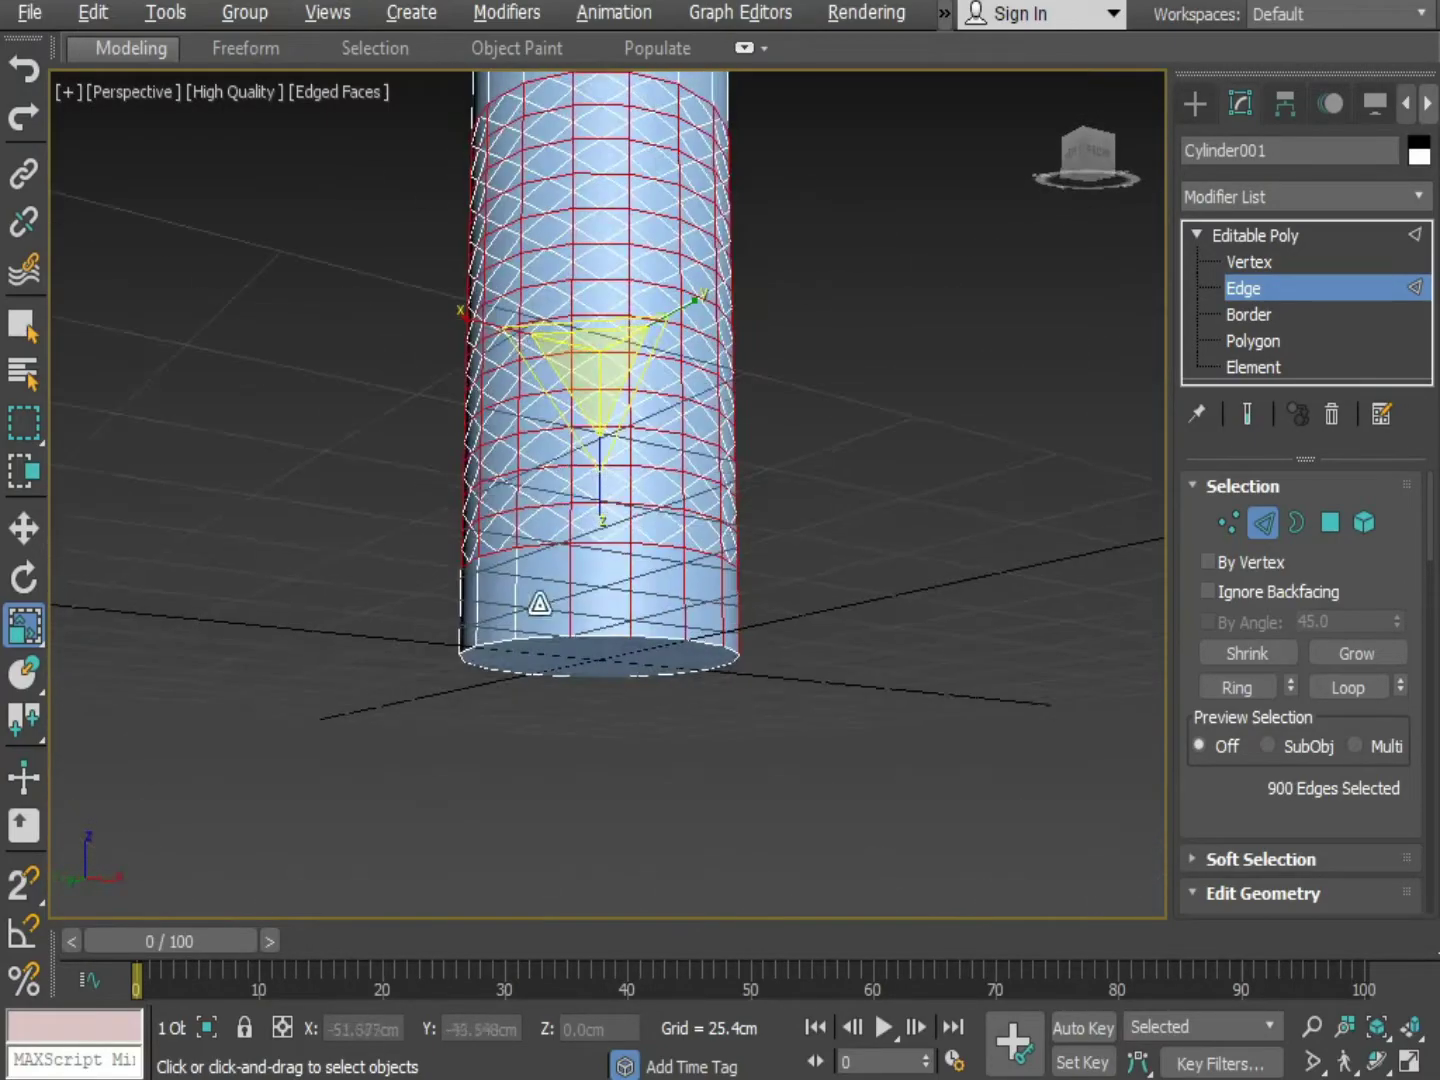
{"action": "left_click", "coordinate": [572, 588], "text": "alt"}
{"action": "left_click", "coordinate": [605, 582], "text": "alt"}
{"action": "left_click", "coordinate": [635, 578], "text": "alt"}
{"action": "left_click", "coordinate": [720, 599], "text": "alt"}
{"action": "left_click", "coordinate": [730, 604], "text": "alt"}
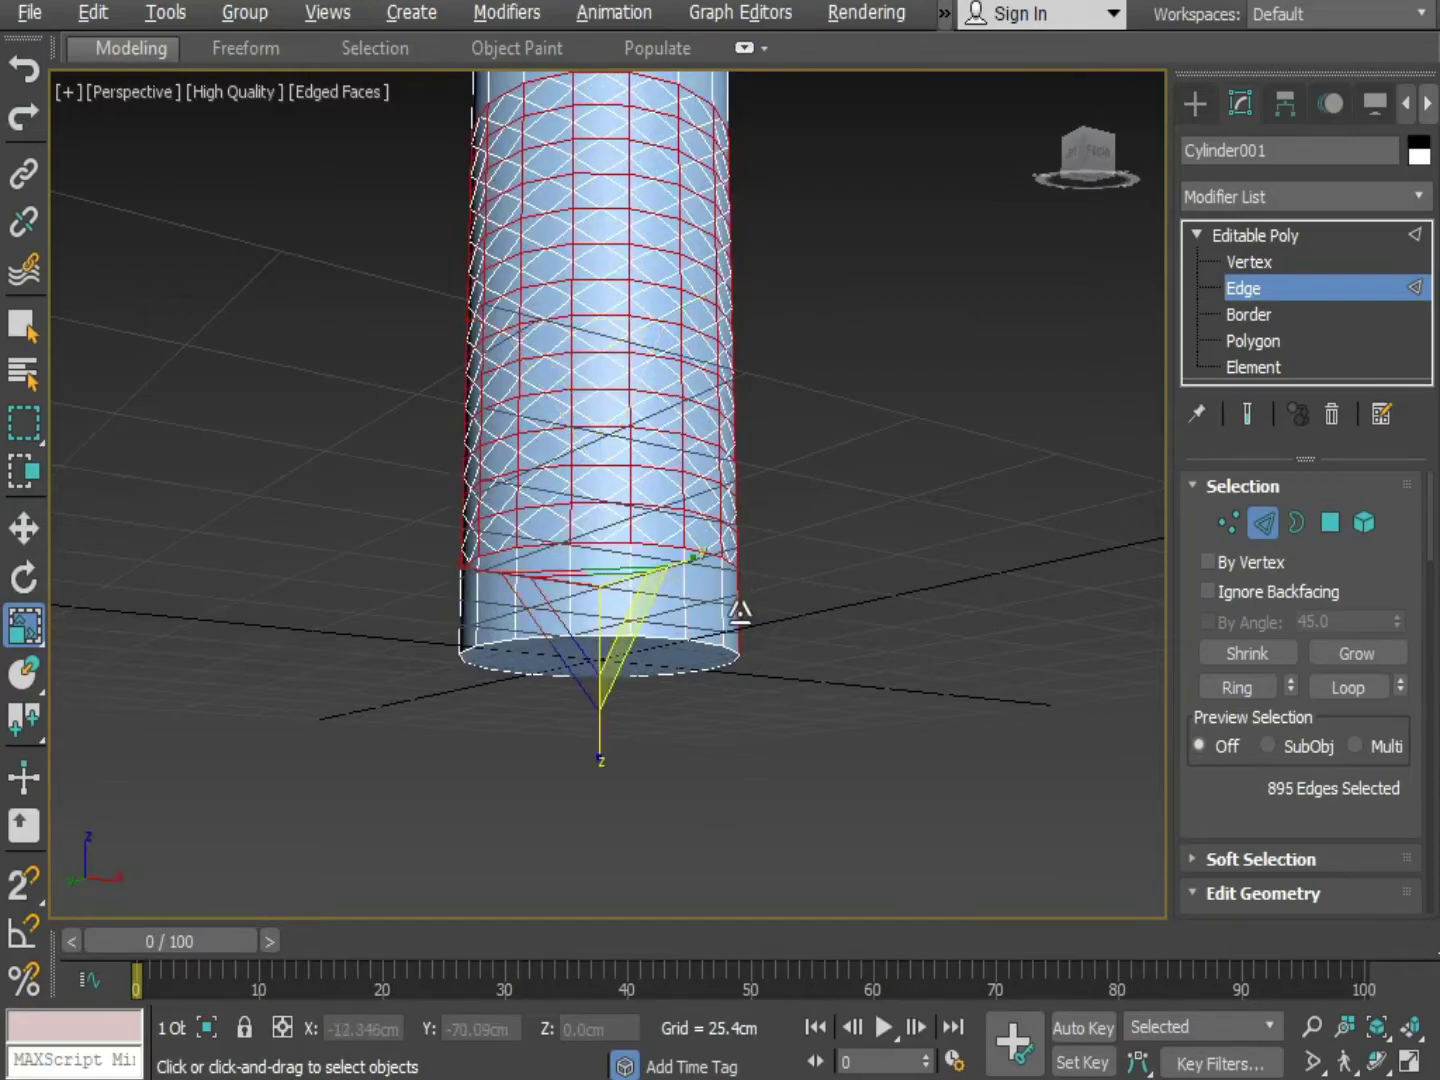
{"action": "left_click", "coordinate": [740, 611], "text": "alt"}
Remove the outer wall's ring edges bounding the diamond band from the edge selection
{"action": "middle_click_drag", "start_coordinate": [740, 611], "coordinate": [611, 445], "text": "alt"}
{"action": "left_click", "coordinate": [652, 450], "text": "alt"}
{"action": "left_click", "coordinate": [685, 447], "text": "alt"}
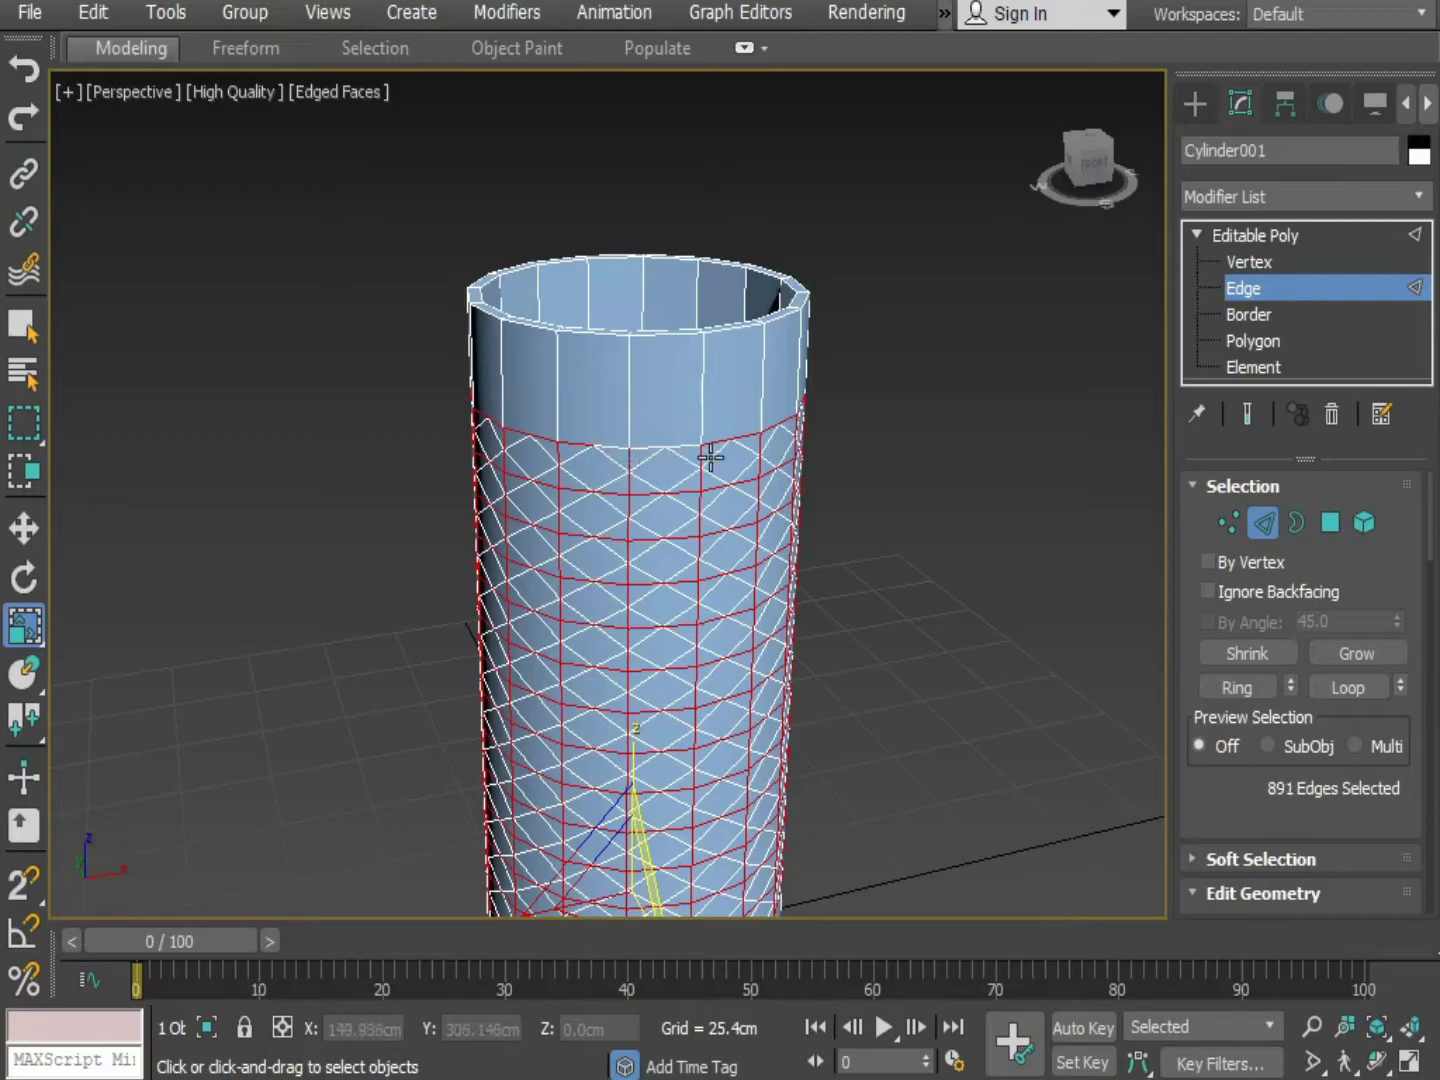
{"action": "middle_click_drag", "start_coordinate": [732, 459], "coordinate": [699, 470], "text": "alt"}
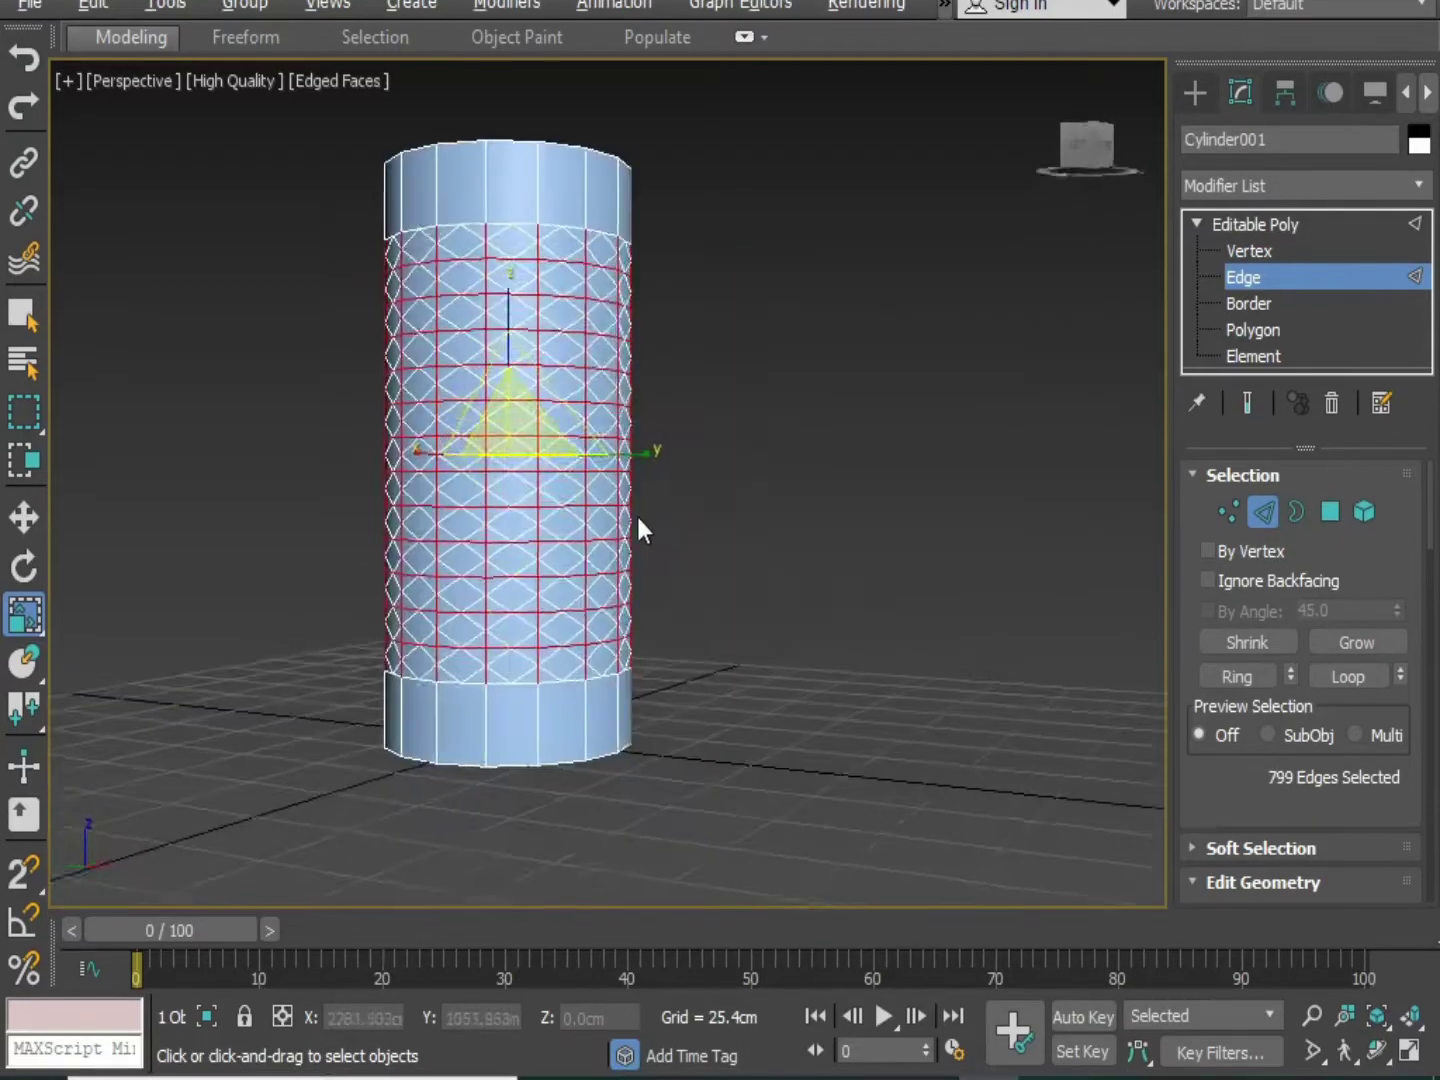
Remove the selected original grid edges from the mesh so only the diamond edges remain on the middle band
{"action": "middle_click_drag", "start_coordinate": [635, 525], "coordinate": [513, 542], "text": "alt"}
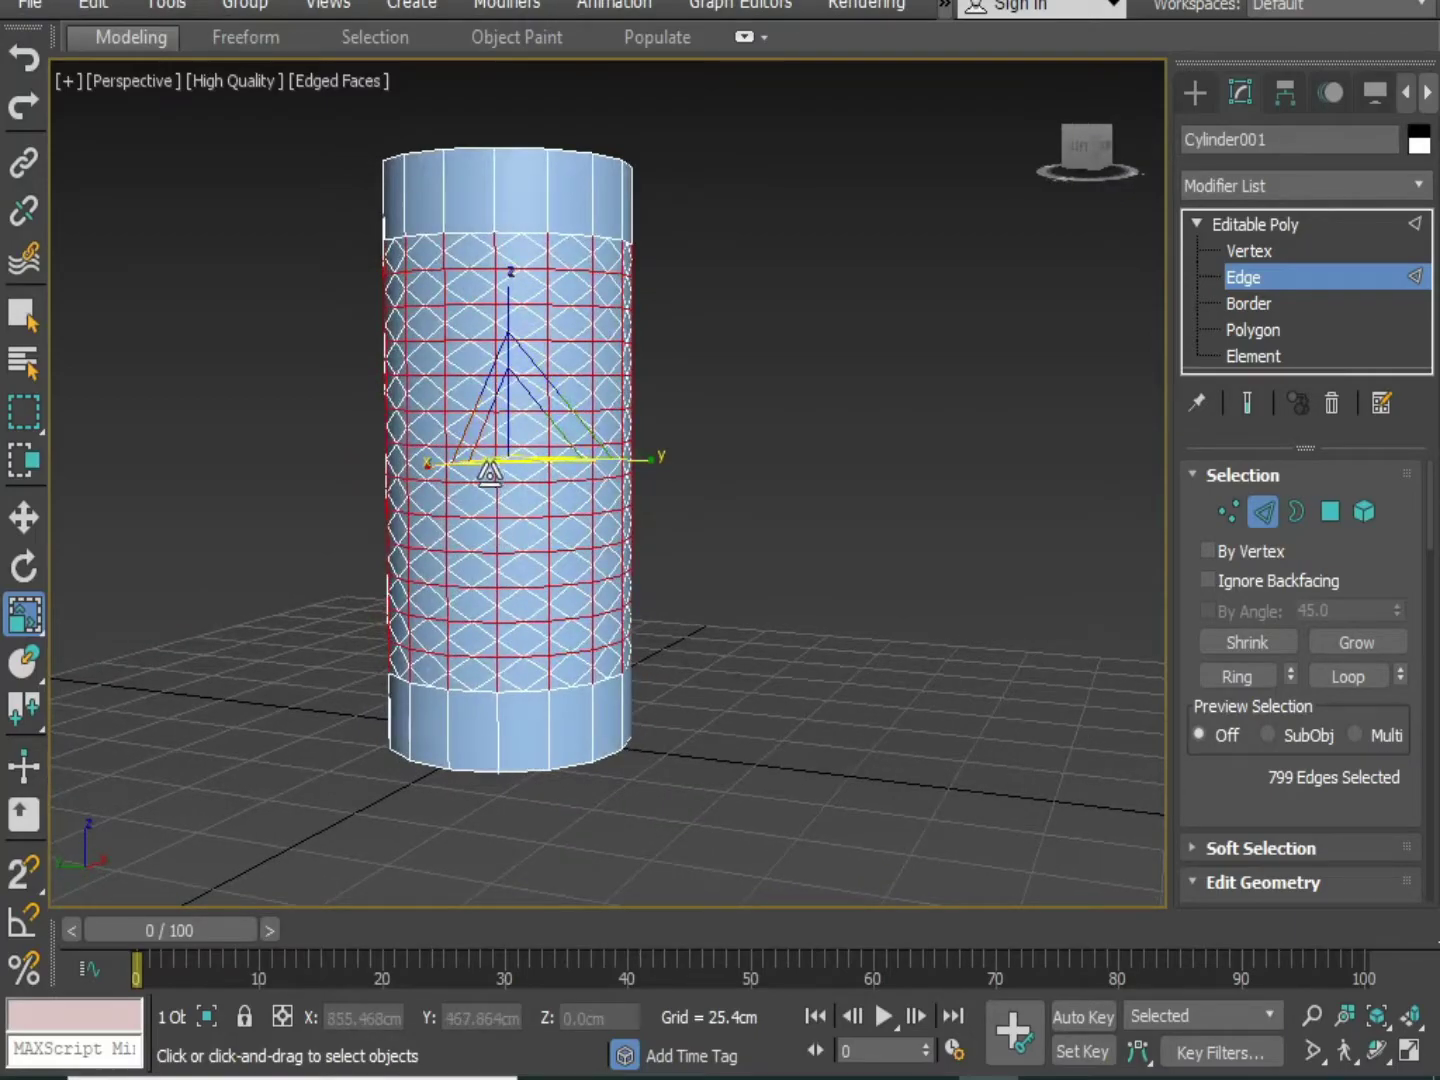
{"action": "middle_click_drag", "start_coordinate": [489, 472], "coordinate": [763, 650], "text": "alt"}
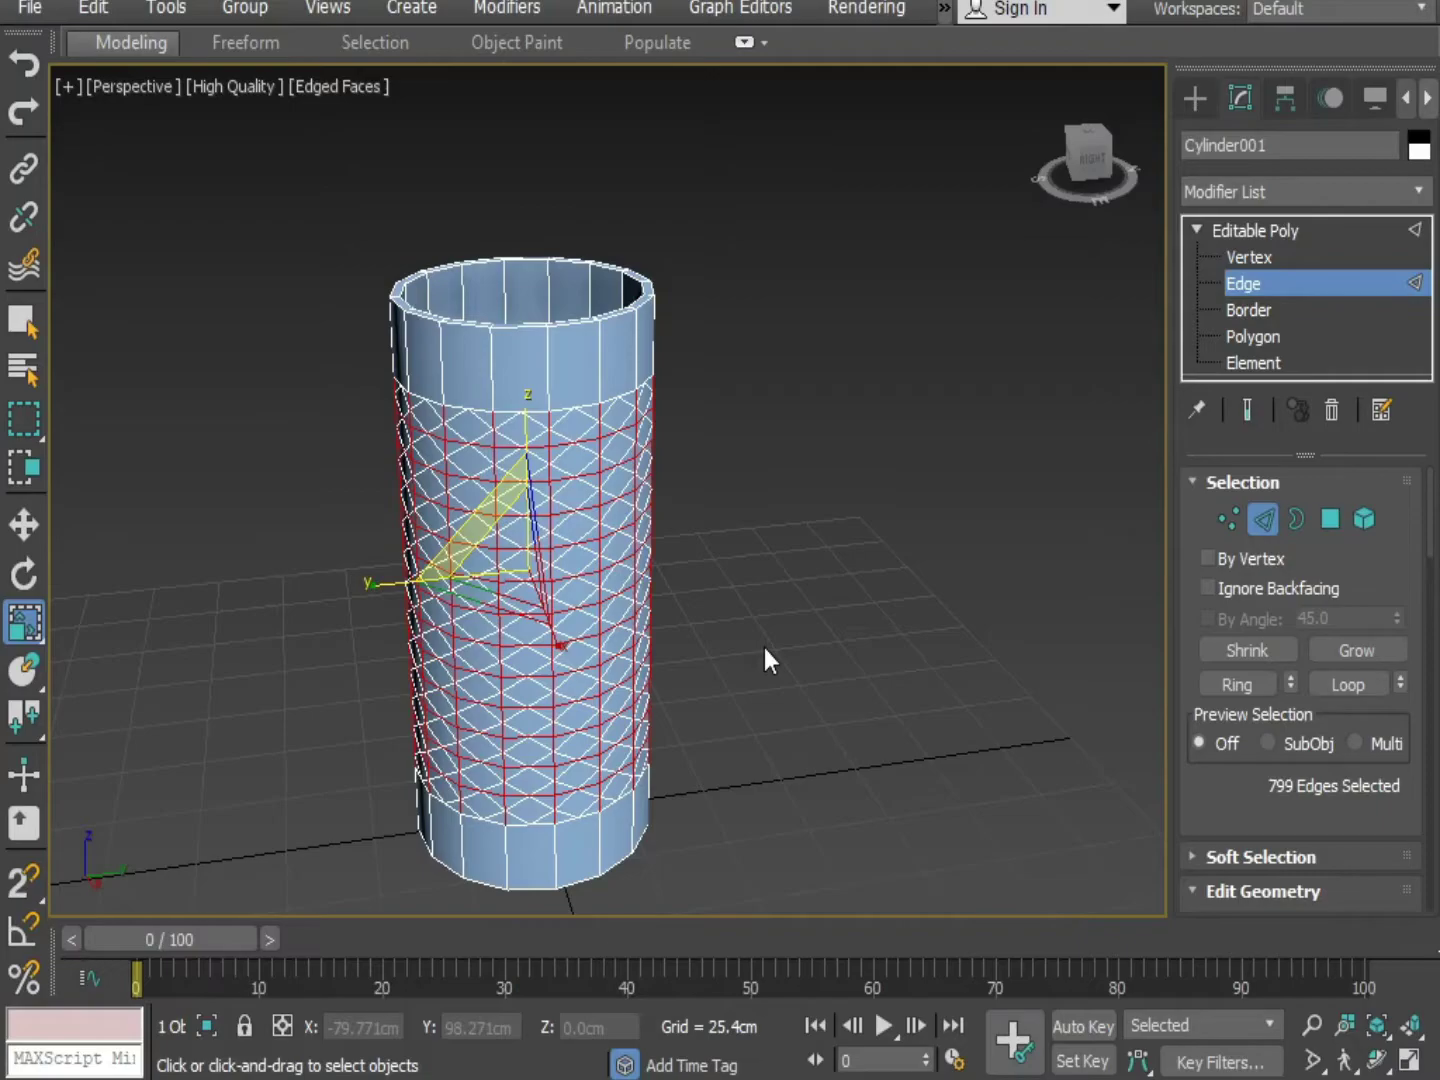
{"action": "left_click", "coordinate": [764, 660]}
{"action": "middle_click_drag", "start_coordinate": [754, 644], "coordinate": [670, 428], "text": "alt"}
Select all polygons of the middle band at Polygon level in the Front view and maximize the Perspective view
{"action": "left_click", "coordinate": [1273, 342]}
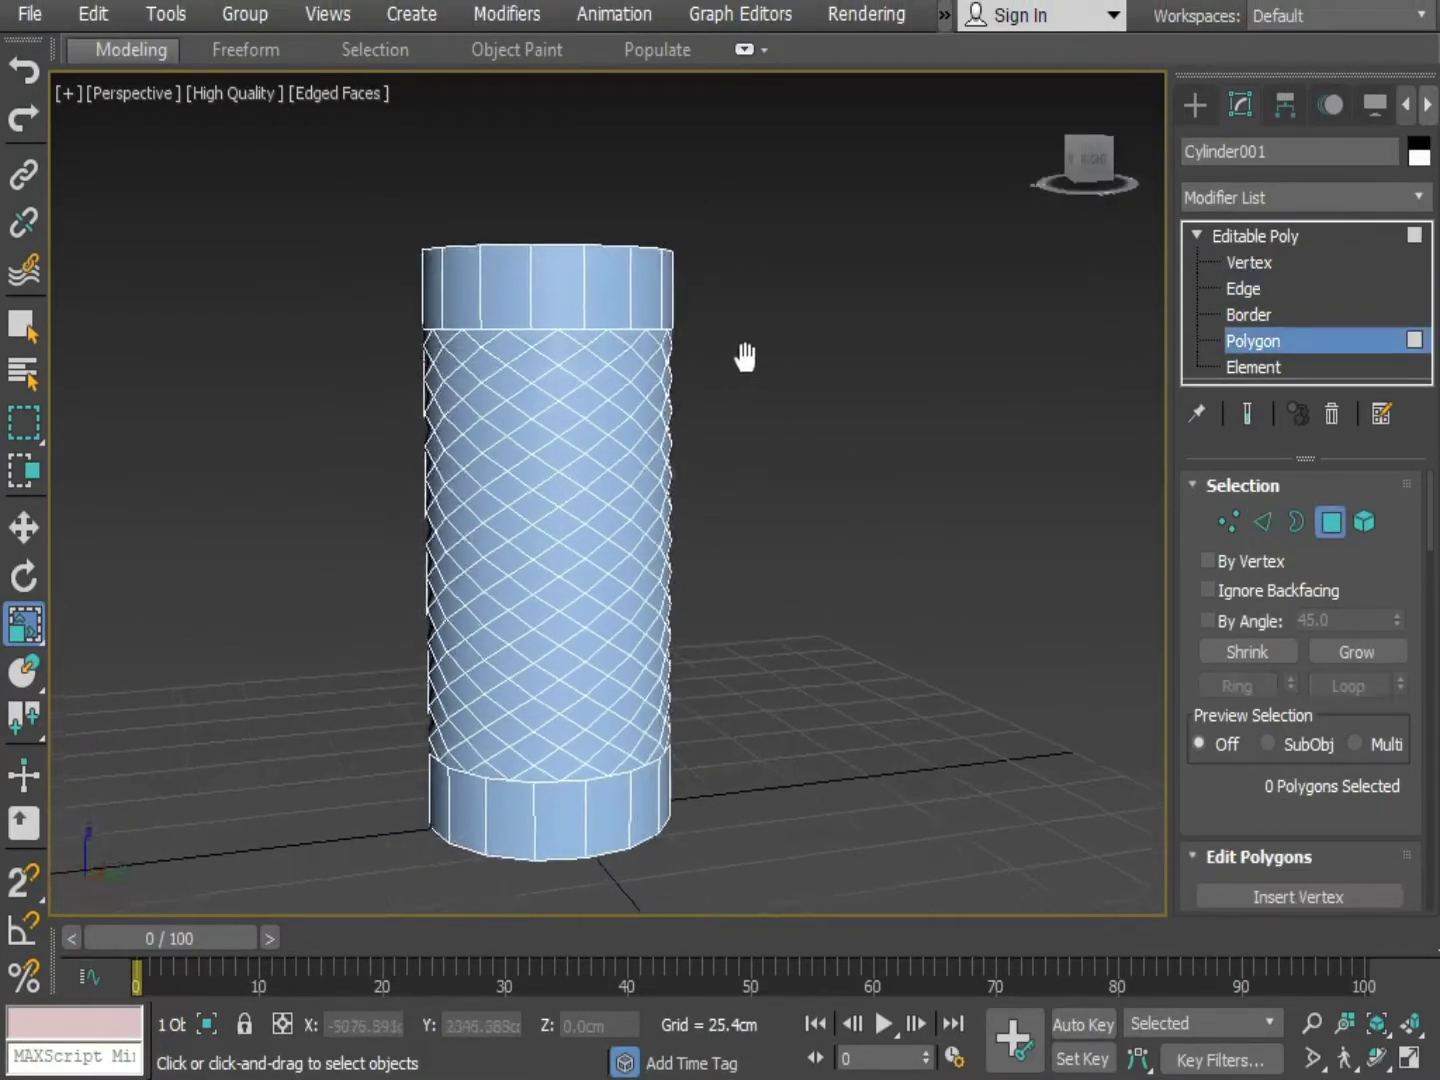
{"action": "key", "text": "alt+w"}
{"action": "left_click", "coordinate": [875, 372]}
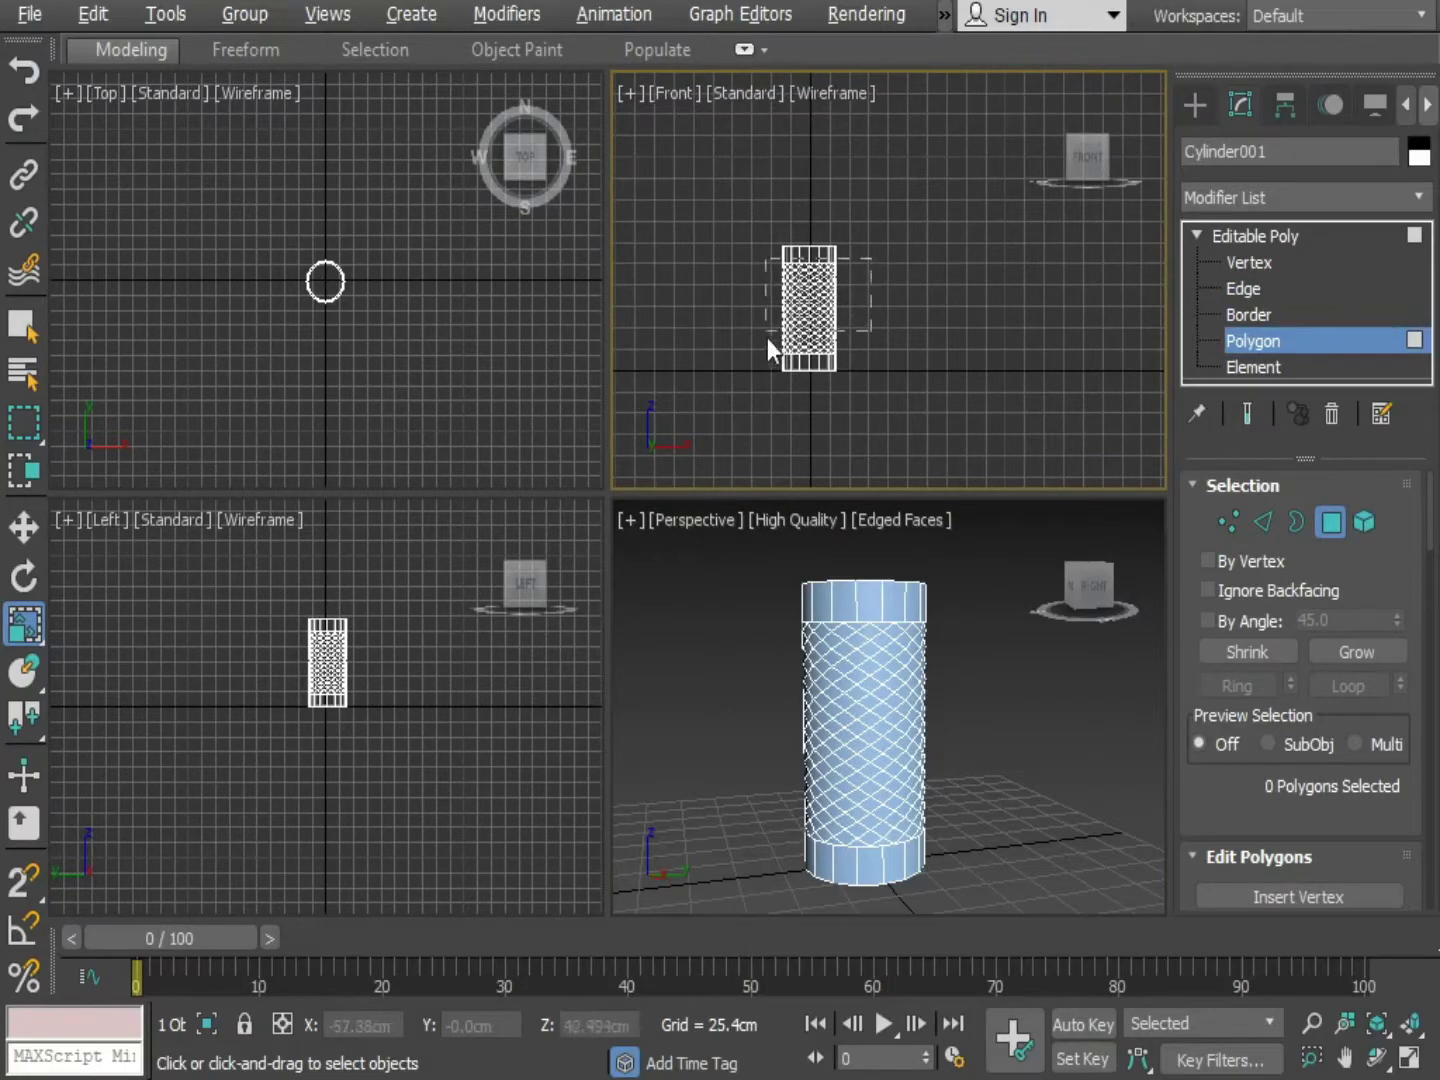
{"action": "left_click_drag", "start_coordinate": [767, 337], "coordinate": [745, 366]}
{"action": "middle_click_drag", "start_coordinate": [941, 781], "coordinate": [672, 543], "text": "alt"}
{"action": "key", "text": "alt+w"}
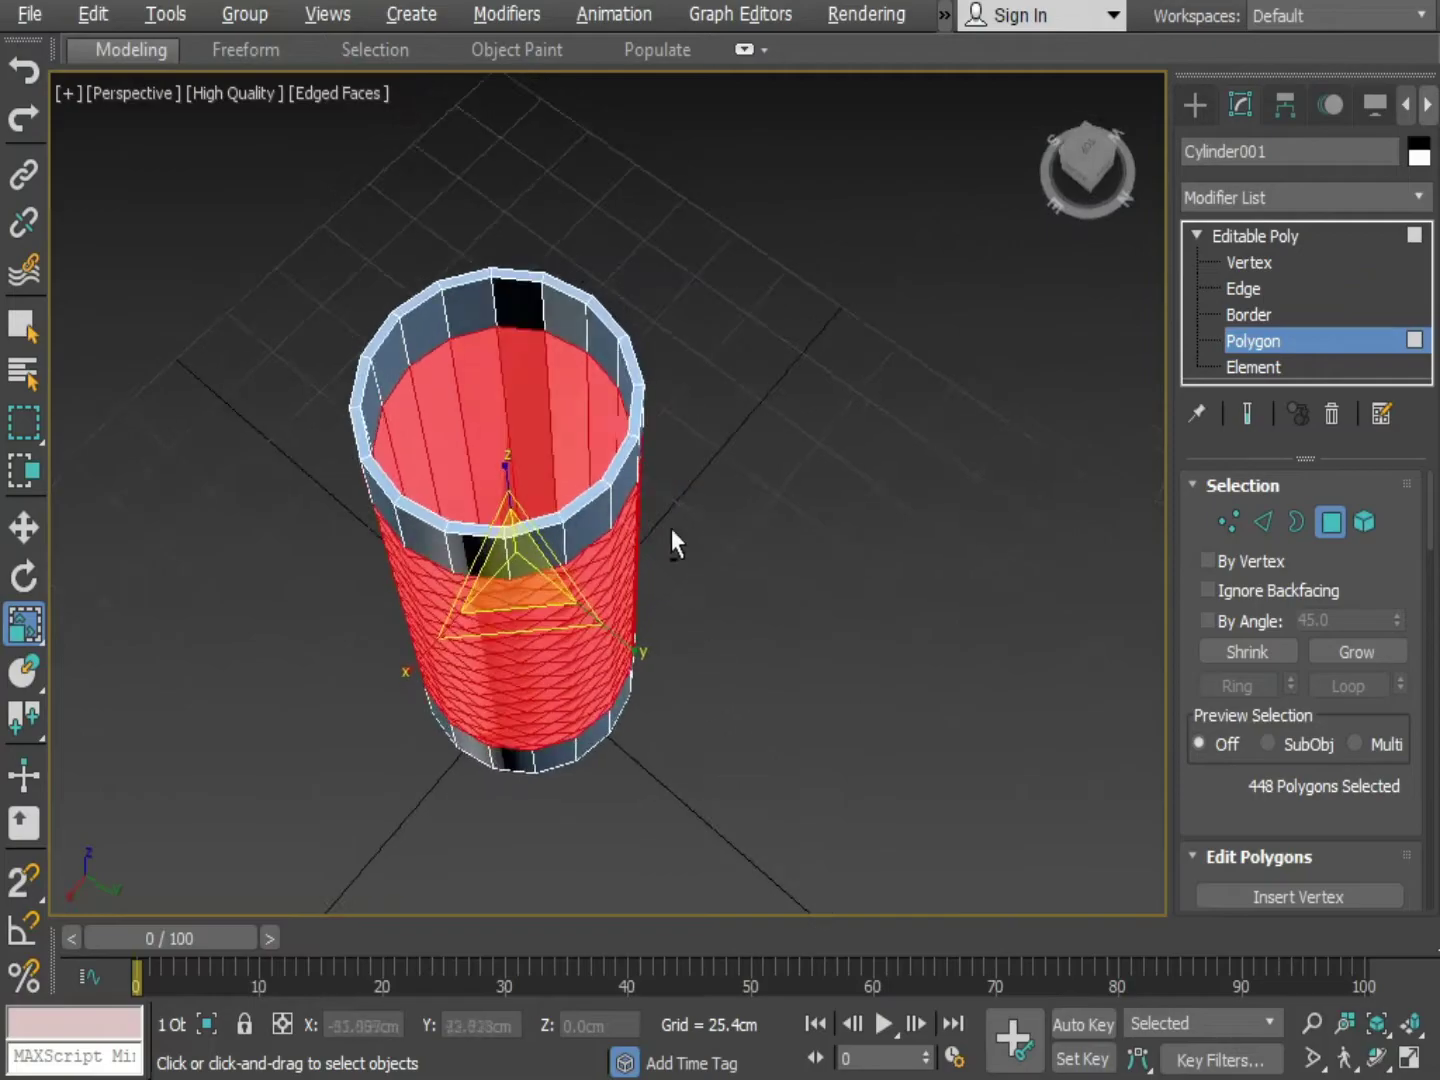
Remove half of the inner wall's middle-section polygons from the selection, working around the tube
{"action": "left_click", "coordinate": [538, 399], "text": "alt"}
{"action": "left_click", "coordinate": [555, 400], "text": "alt"}
{"action": "middle_click_drag", "start_coordinate": [556, 399], "coordinate": [445, 409], "text": "alt"}
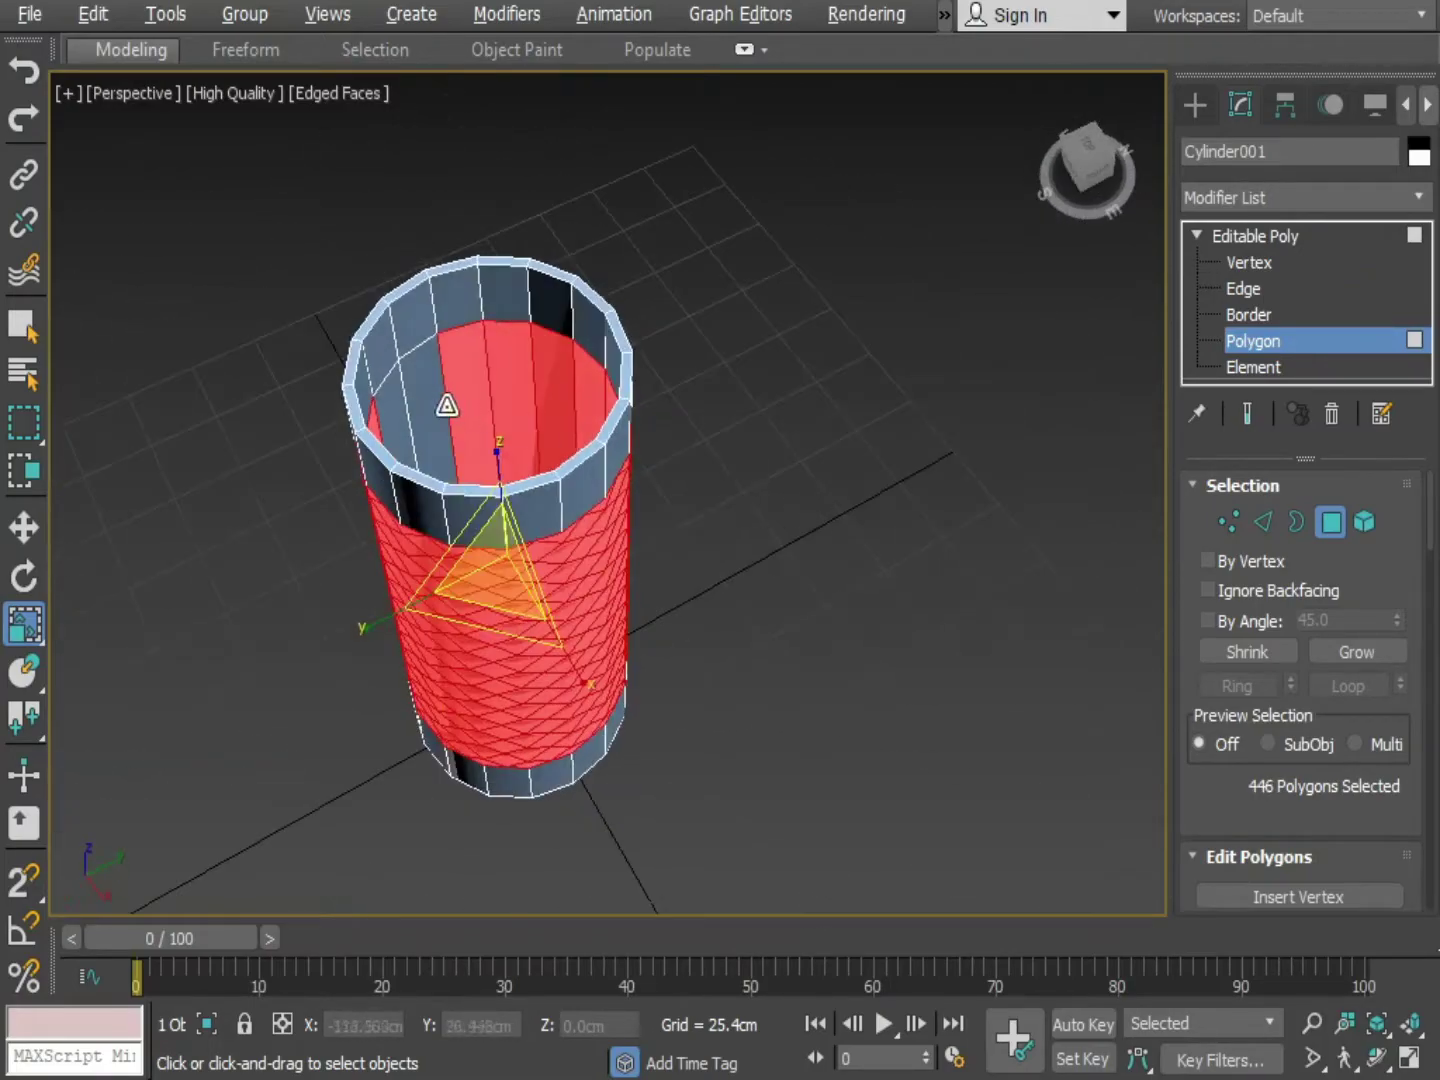
{"action": "left_click", "coordinate": [474, 382], "text": "alt"}
{"action": "left_click", "coordinate": [510, 385], "text": "alt"}
{"action": "left_click", "coordinate": [546, 379], "text": "alt"}
{"action": "middle_click_drag", "start_coordinate": [546, 380], "coordinate": [383, 431], "text": "alt"}
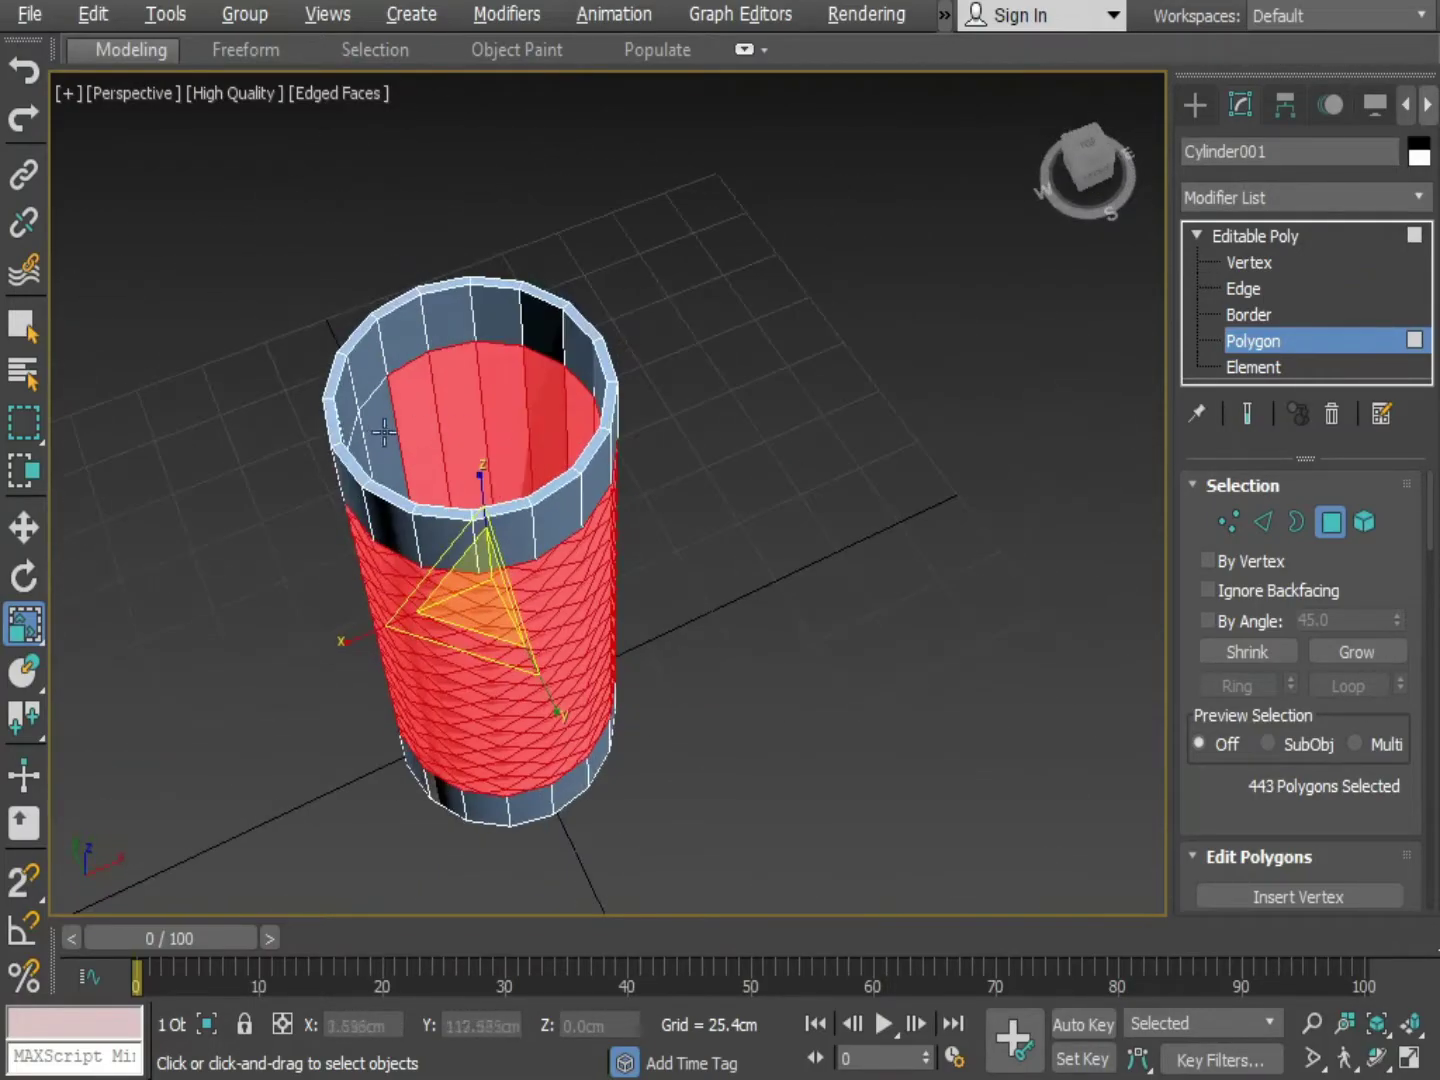
{"action": "left_click", "coordinate": [443, 430], "text": "alt"}
{"action": "left_click", "coordinate": [450, 415], "text": "alt"}
{"action": "left_click", "coordinate": [498, 402], "text": "alt"}
Remove the remaining inner-wall polygons from the selection, keeping only the outer diamond band selected
{"action": "middle_click_drag", "start_coordinate": [499, 402], "coordinate": [733, 499], "text": "alt"}
{"action": "left_click", "coordinate": [459, 430], "text": "alt"}
{"action": "left_click", "coordinate": [498, 421], "text": "alt"}
{"action": "left_click", "coordinate": [554, 428], "text": "alt"}
{"action": "left_click", "coordinate": [574, 468], "text": "alt"}
{"action": "left_click", "coordinate": [540, 480], "text": "alt"}
{"action": "left_click", "coordinate": [553, 479], "text": "alt"}
{"action": "left_click", "coordinate": [590, 484], "text": "alt"}
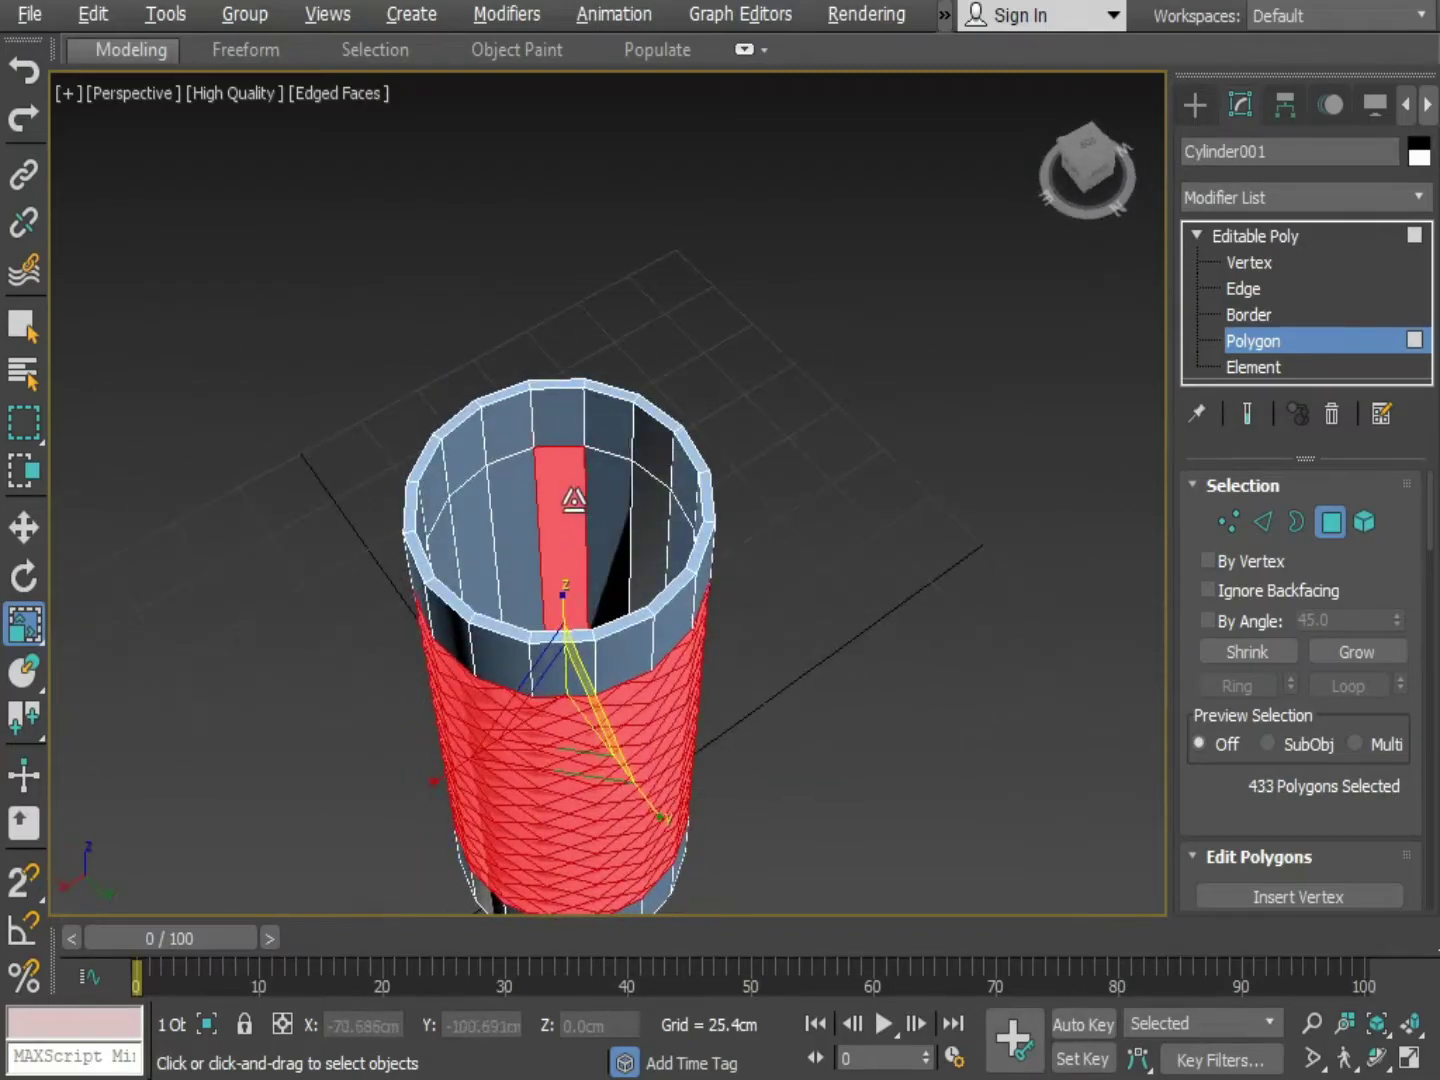
{"action": "left_click", "coordinate": [572, 499], "text": "alt"}
Detach the selected outer diamond band polygons as a clone
{"action": "middle_click_drag", "start_coordinate": [573, 499], "coordinate": [851, 530], "text": "alt"}
{"action": "left_click_drag", "start_coordinate": [1428, 528], "coordinate": [1404, 691]}
{"action": "left_click", "coordinate": [1360, 724]}
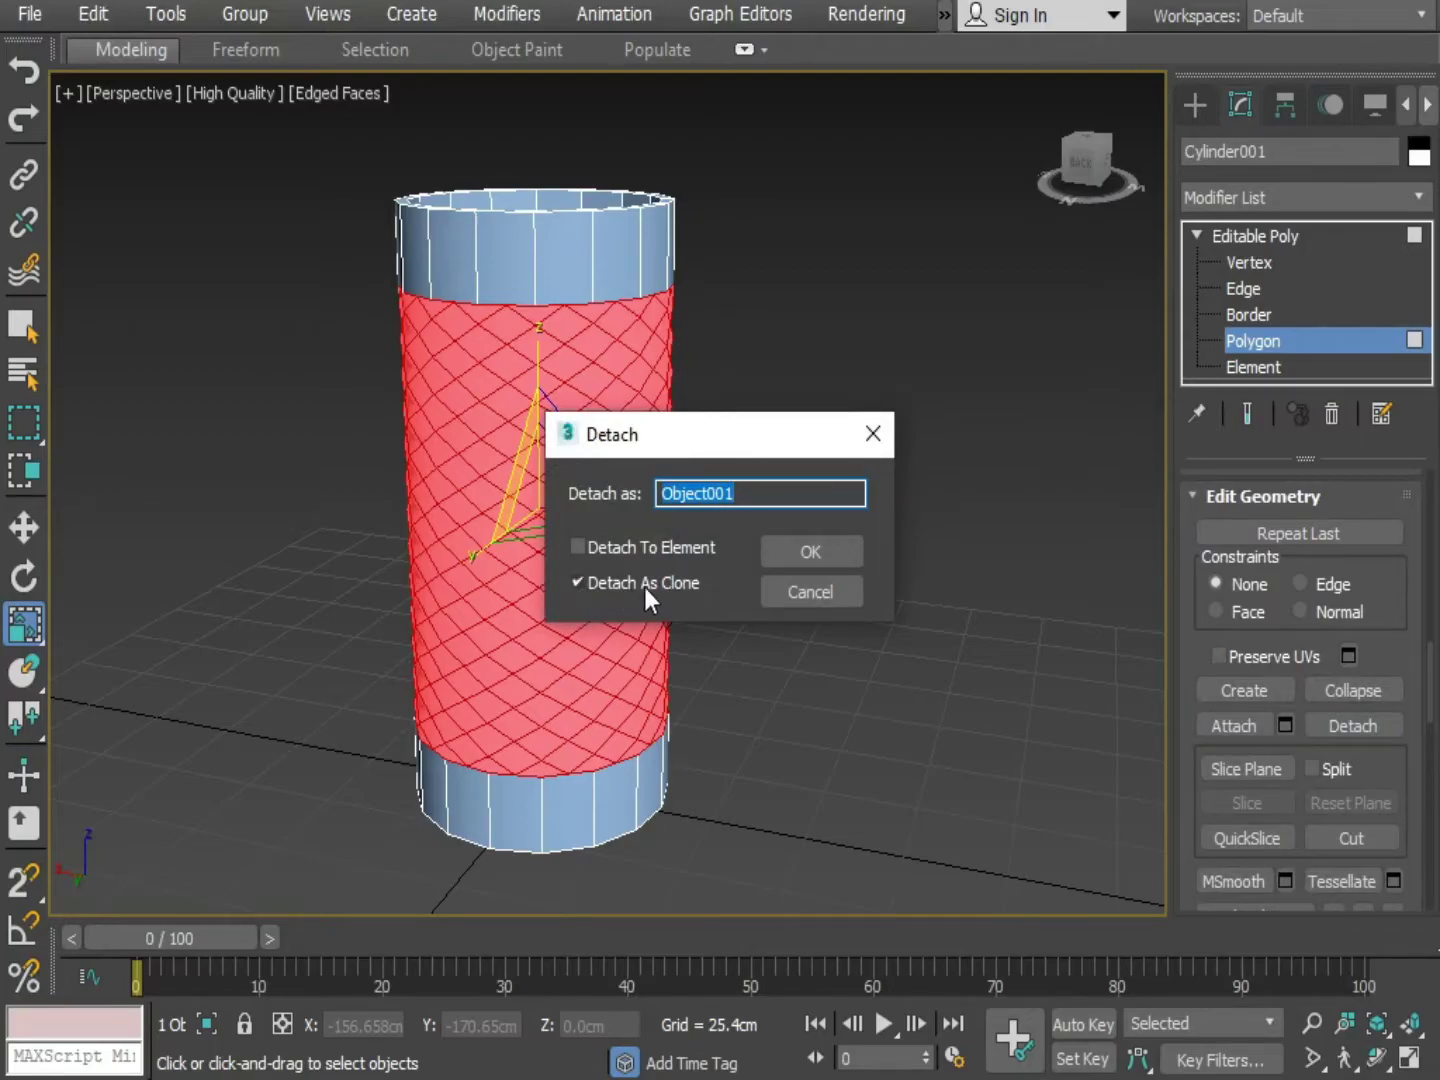
{"action": "left_click", "coordinate": [810, 550]}
Leave Polygon level, select the detached diamond band object and isolate it
{"action": "middle_click_drag", "start_coordinate": [791, 581], "coordinate": [765, 735], "text": "alt"}
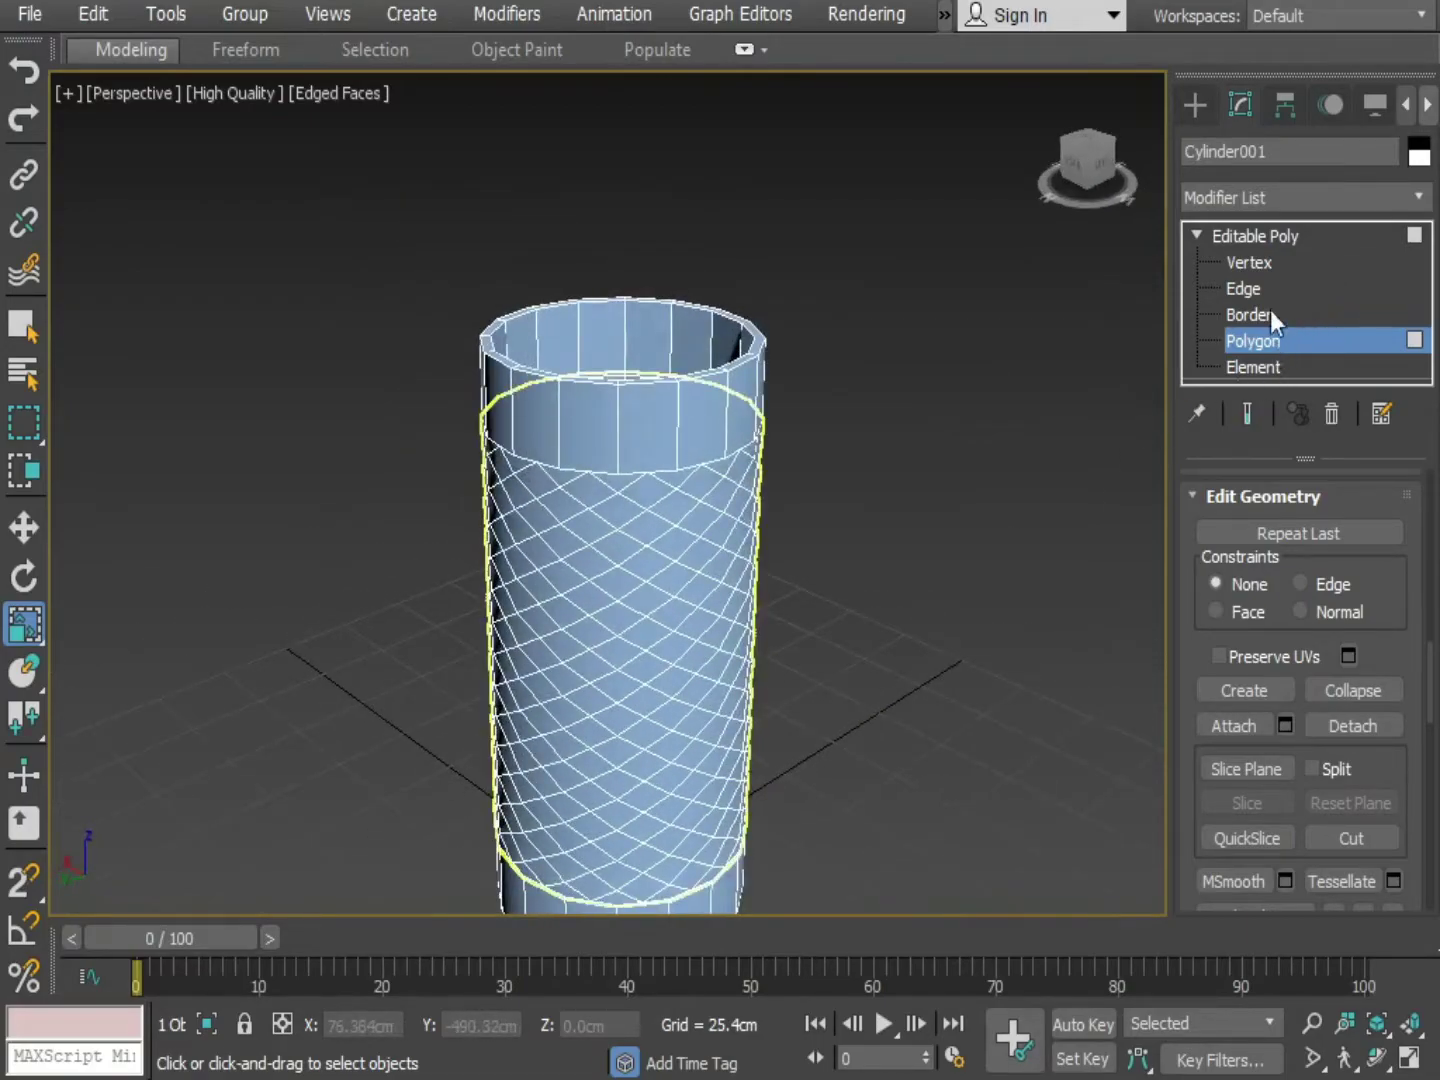
{"action": "left_click", "coordinate": [1267, 237]}
{"action": "middle_click_drag", "start_coordinate": [864, 486], "coordinate": [938, 289]}
{"action": "left_click", "coordinate": [697, 434]}
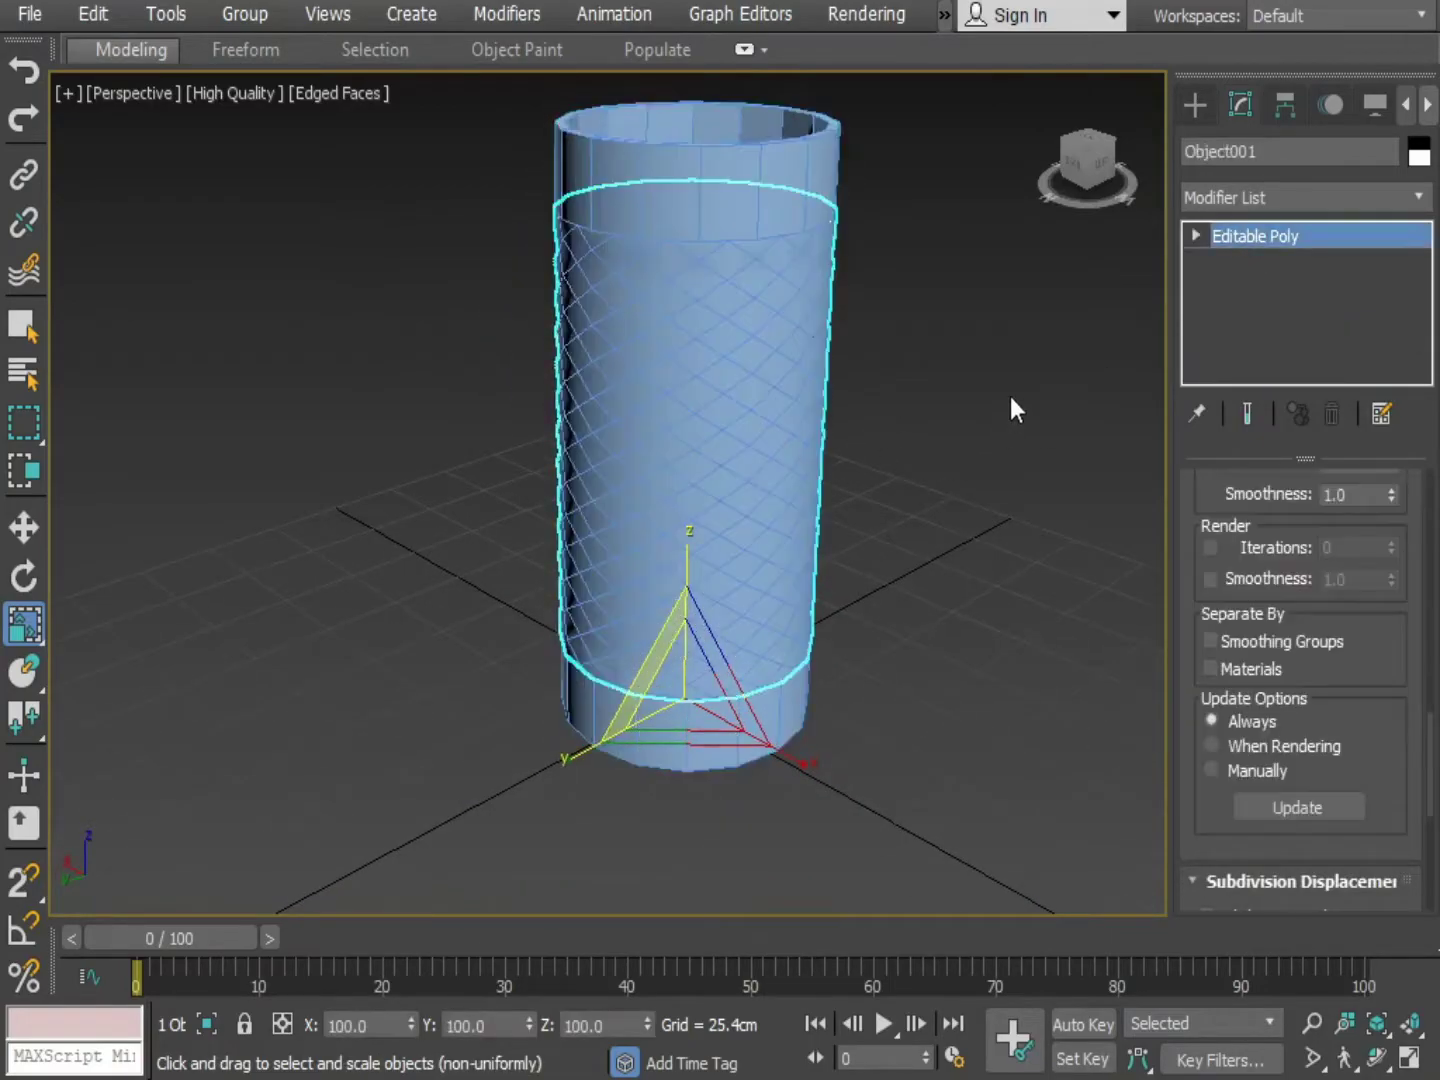
{"action": "middle_click_drag", "start_coordinate": [875, 440], "coordinate": [779, 460], "text": "alt"}
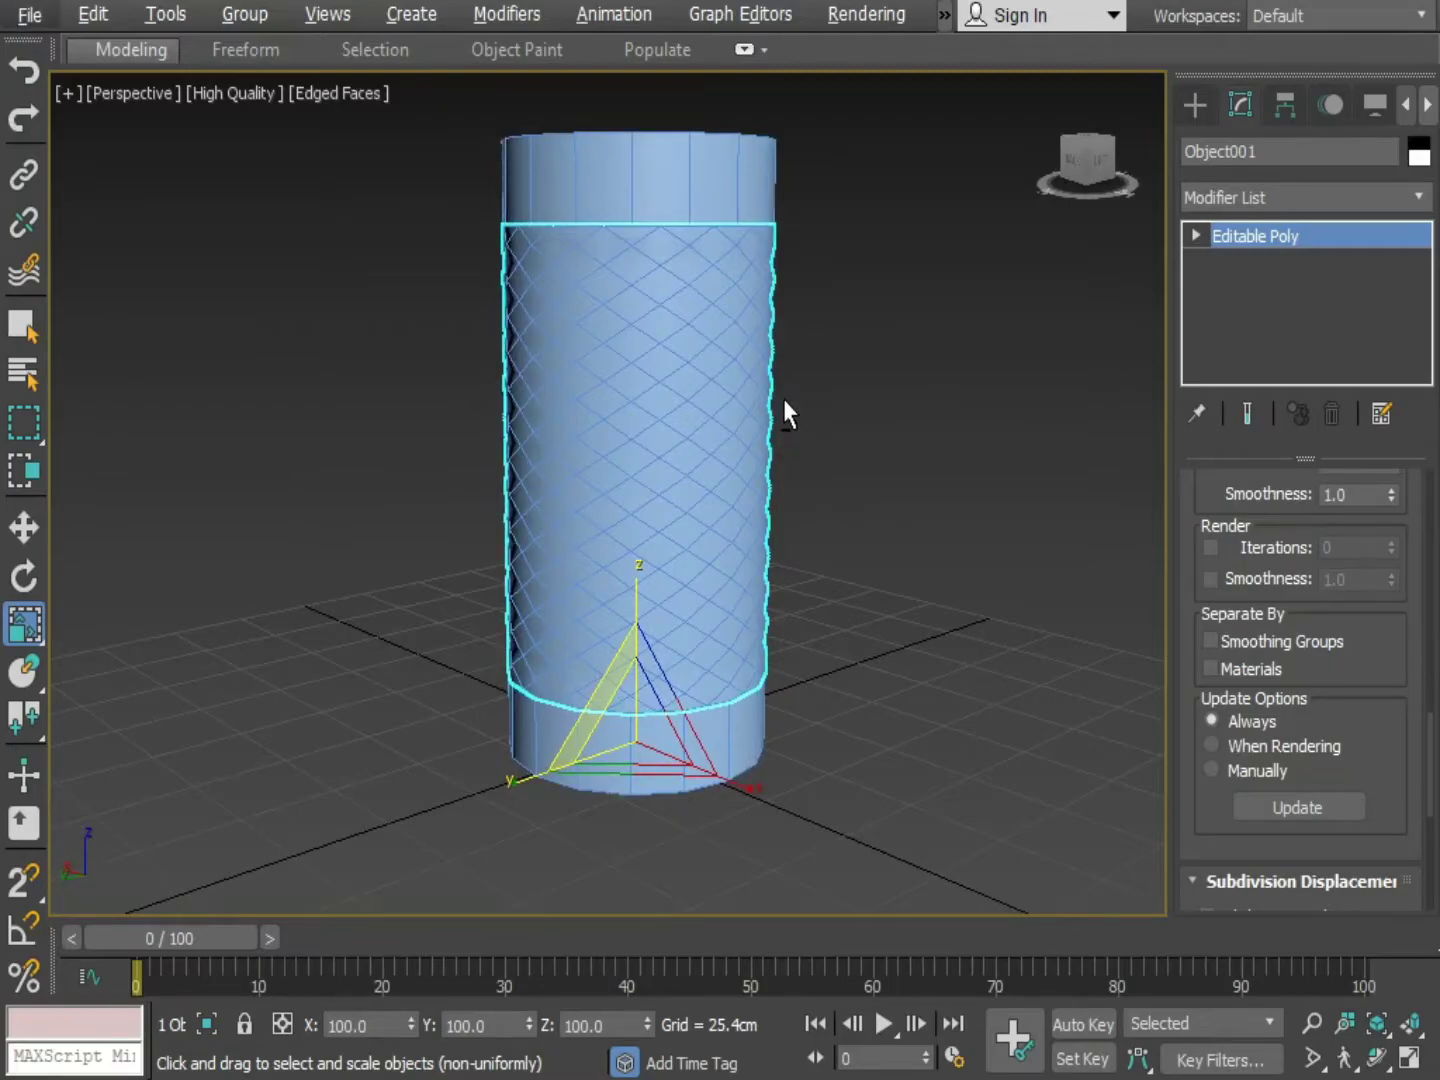
{"action": "key", "text": "alt+q"}
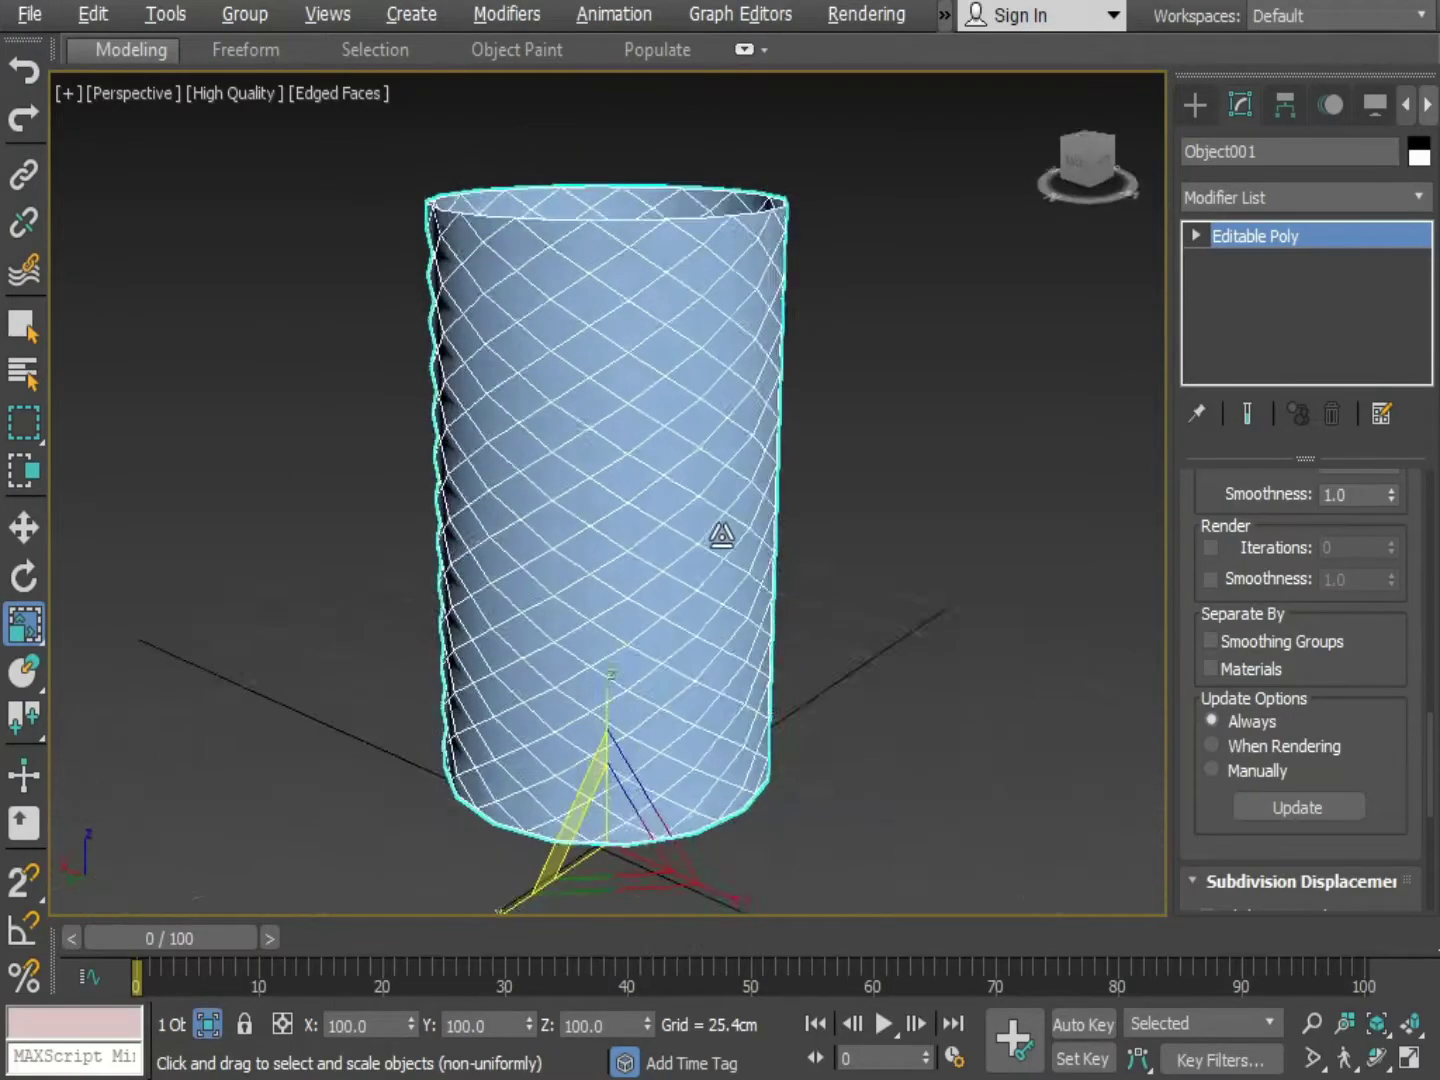
Select all edges of the isolated diamond band at Edge level
{"action": "middle_click_drag", "start_coordinate": [722, 536], "coordinate": [661, 512], "text": "alt"}
{"action": "left_click", "coordinate": [1195, 235]}
{"action": "left_click", "coordinate": [1243, 288]}
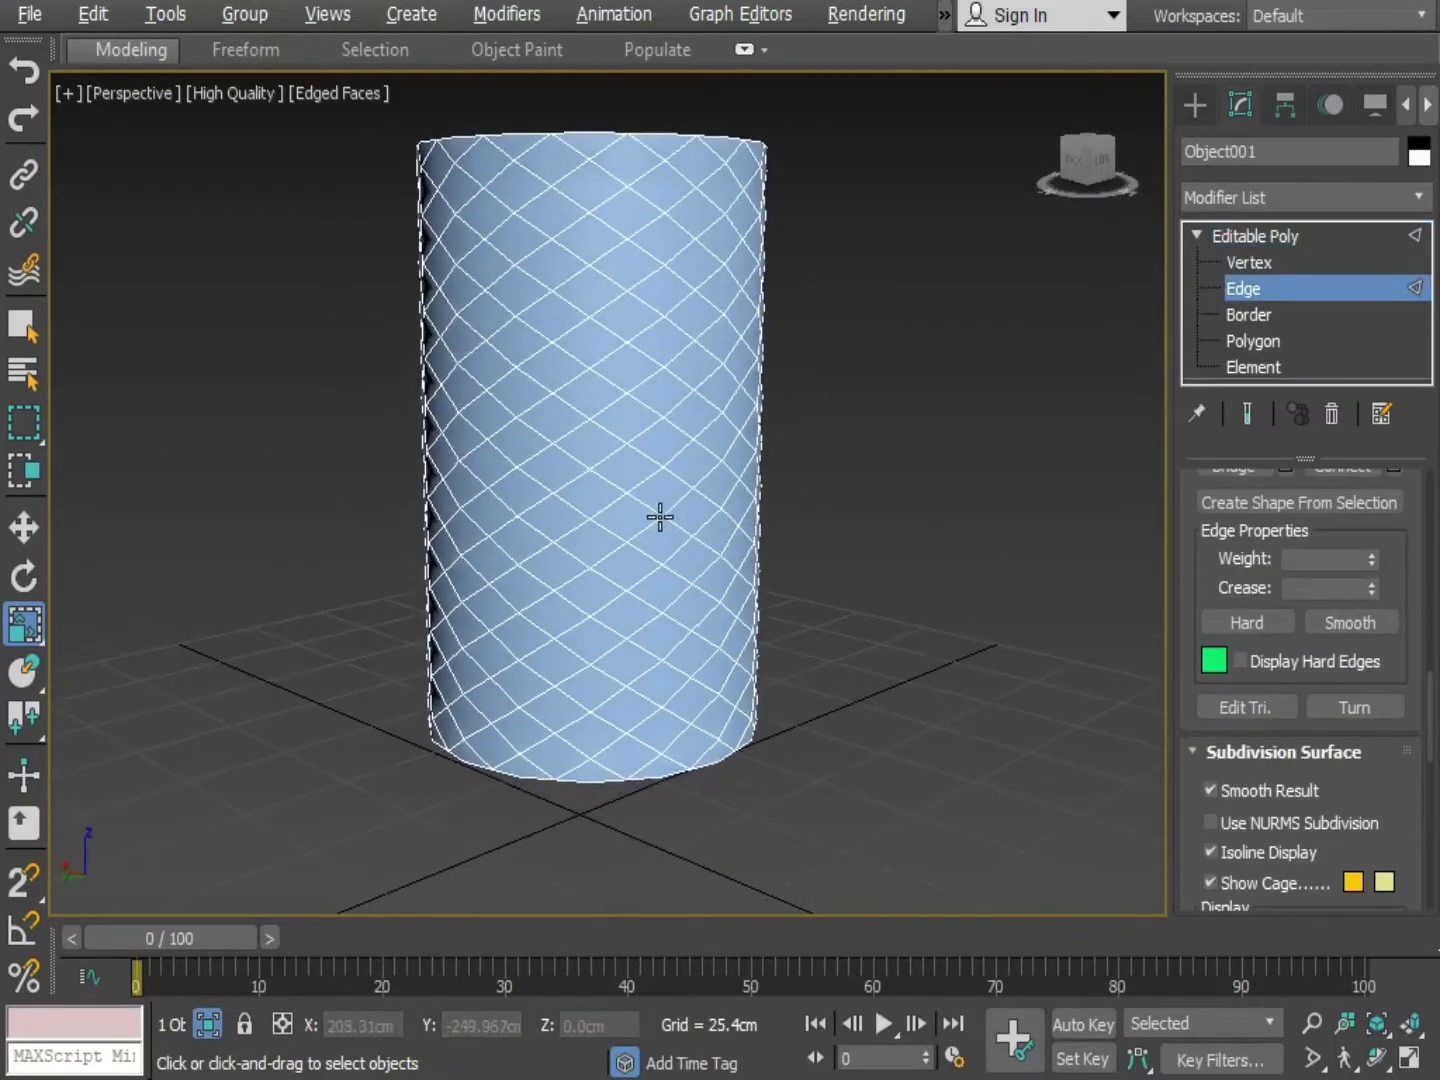
{"action": "scroll", "coordinate": [661, 517], "scroll_direction": "down", "scroll_amount": 4}
{"action": "left_click_drag", "start_coordinate": [793, 292], "coordinate": [492, 671]}
{"action": "middle_click_drag", "start_coordinate": [492, 671], "coordinate": [500, 830], "text": "alt"}
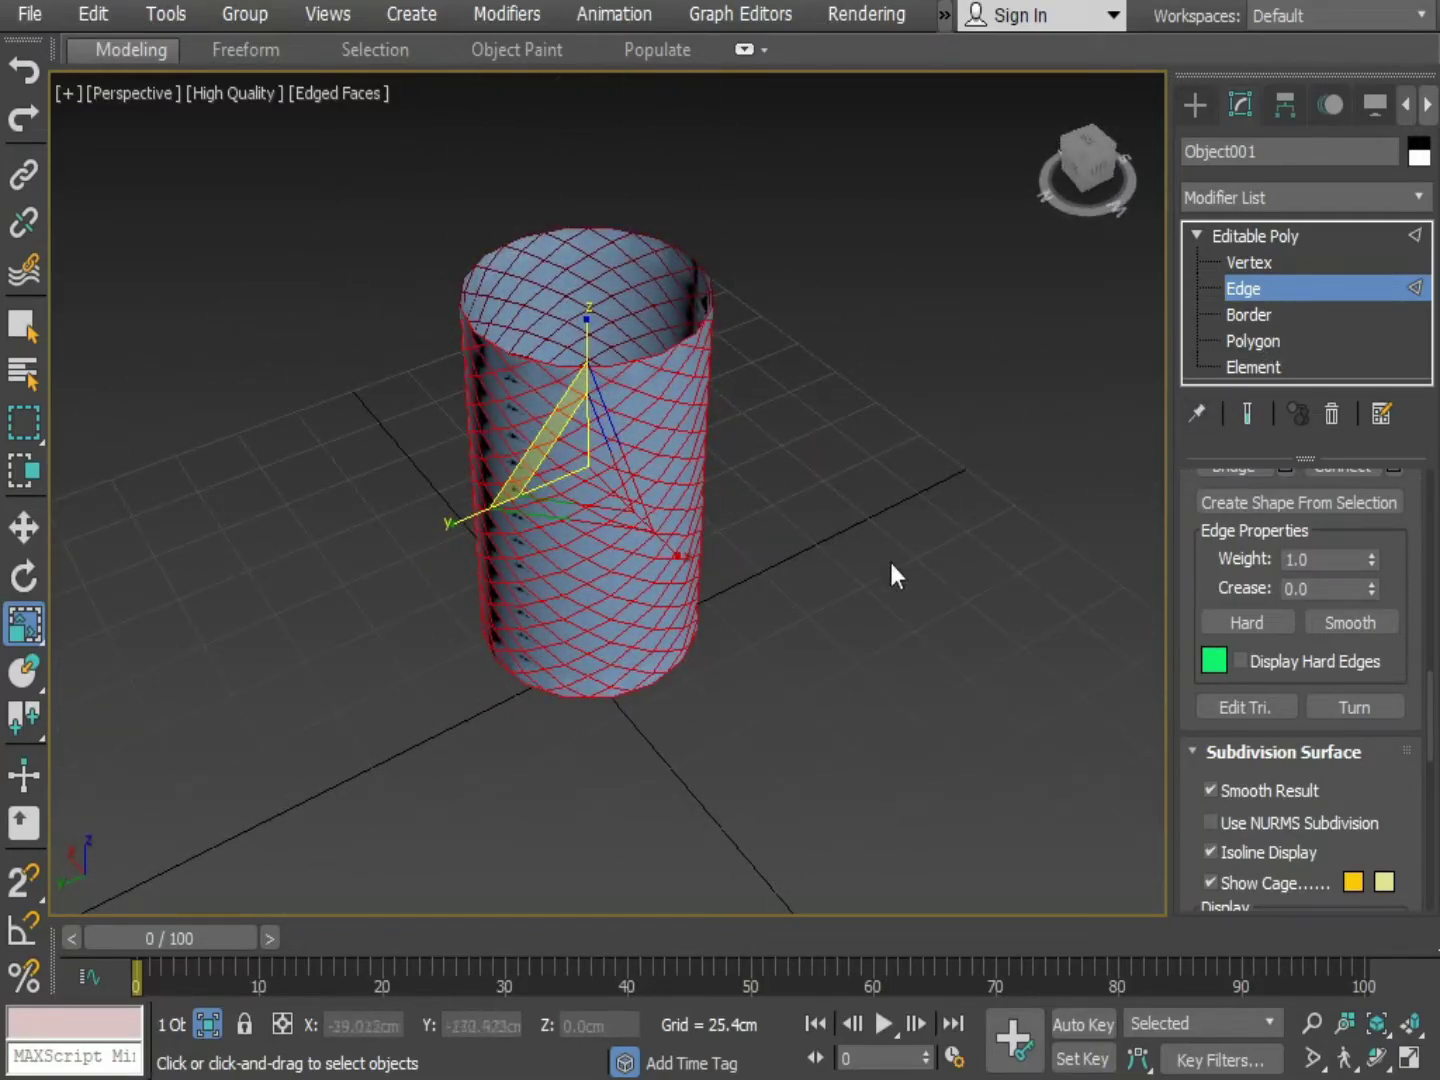
{"action": "middle_click_drag", "start_coordinate": [893, 575], "coordinate": [841, 594], "text": "alt"}
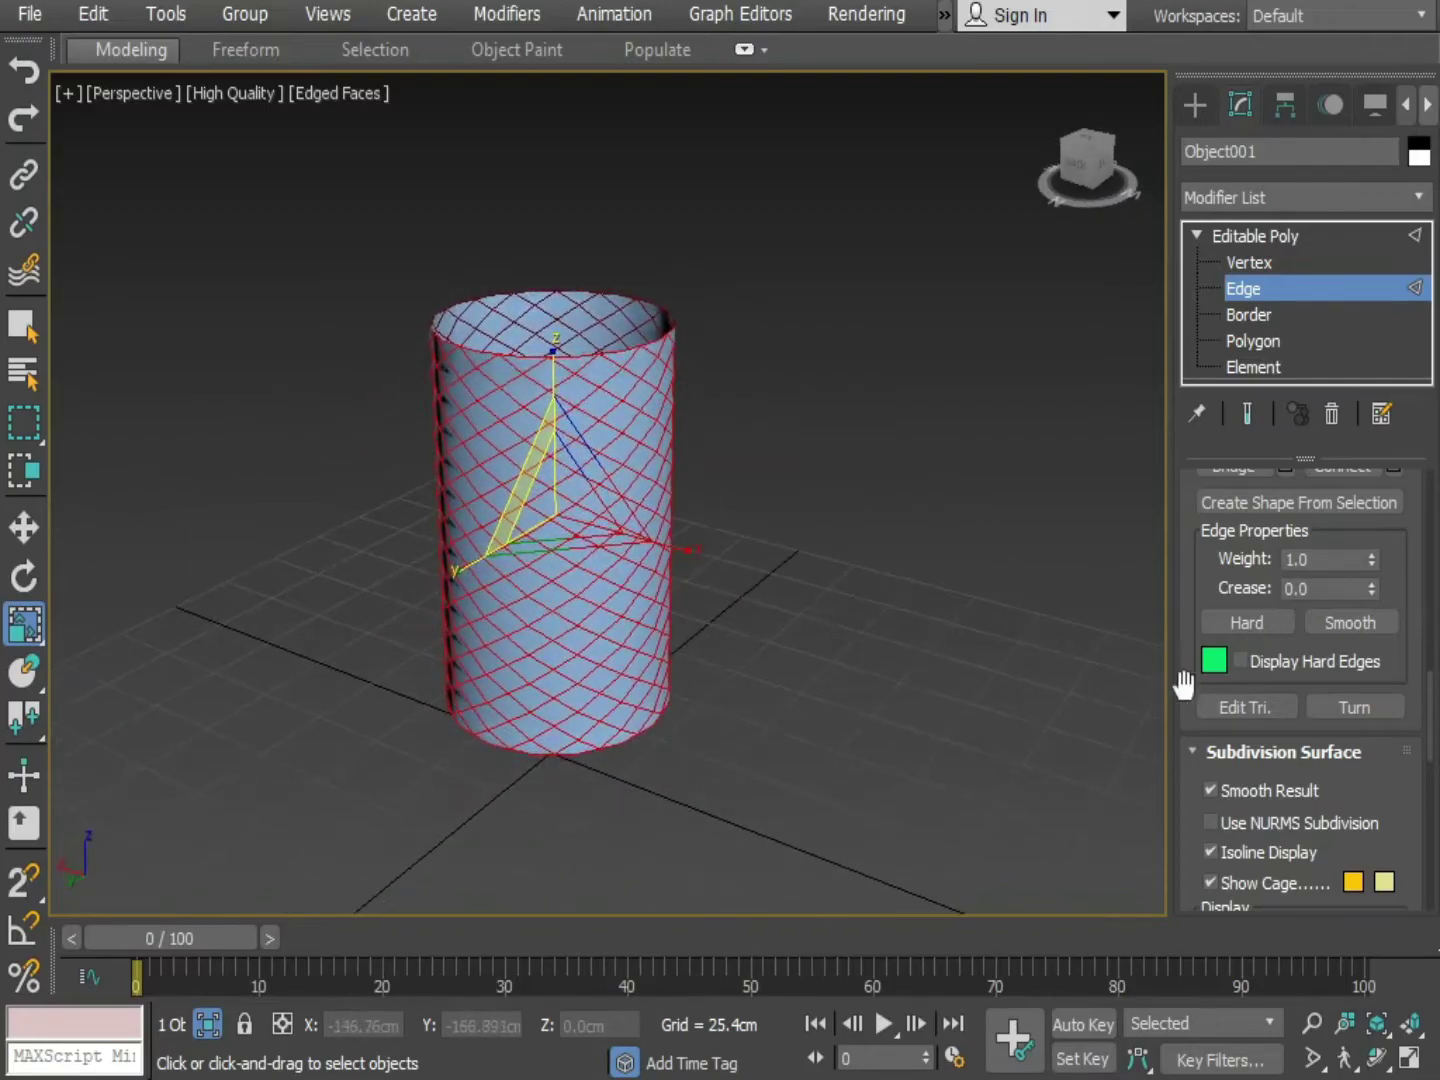
{"action": "middle_click_drag", "start_coordinate": [1183, 685], "coordinate": [556, 518], "text": "alt"}
{"action": "right_click", "coordinate": [553, 514]}
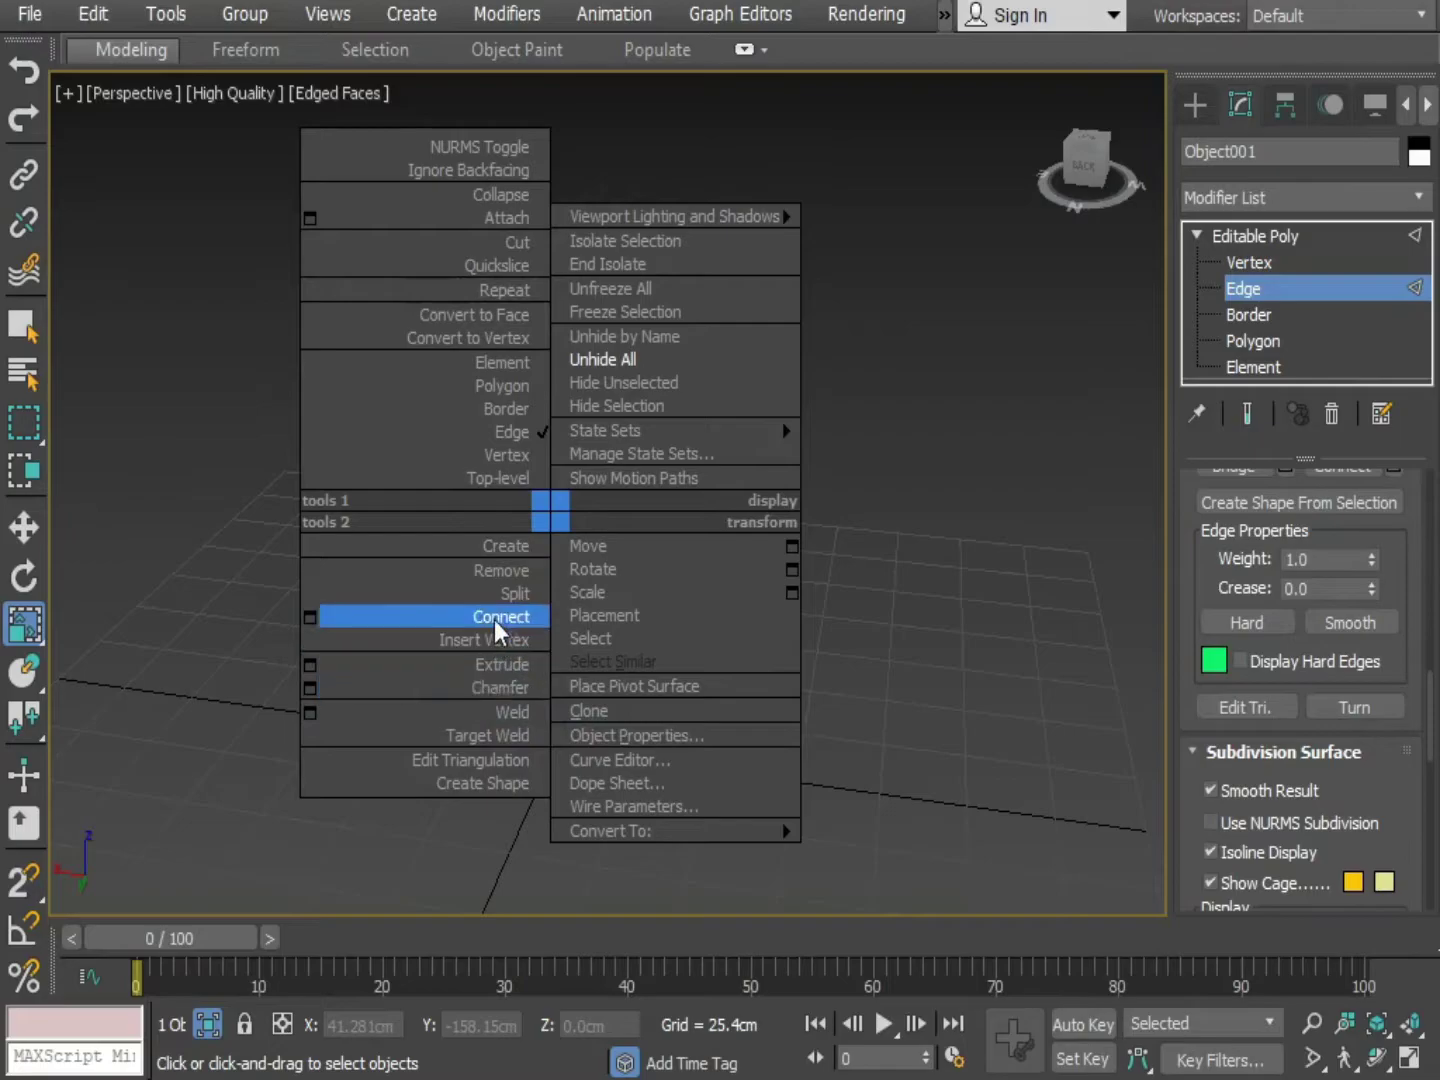
{"action": "left_click", "coordinate": [310, 664]}
{"action": "mouse_move", "coordinate": [257, 712]}
{"action": "middle_mouse_down", "text": "alt"}
{"action": "mouse_move", "coordinate": [243, 723]}
{"action": "mouse_move", "coordinate": [281, 704]}
{"action": "middle_mouse_up", "text": "alt"}
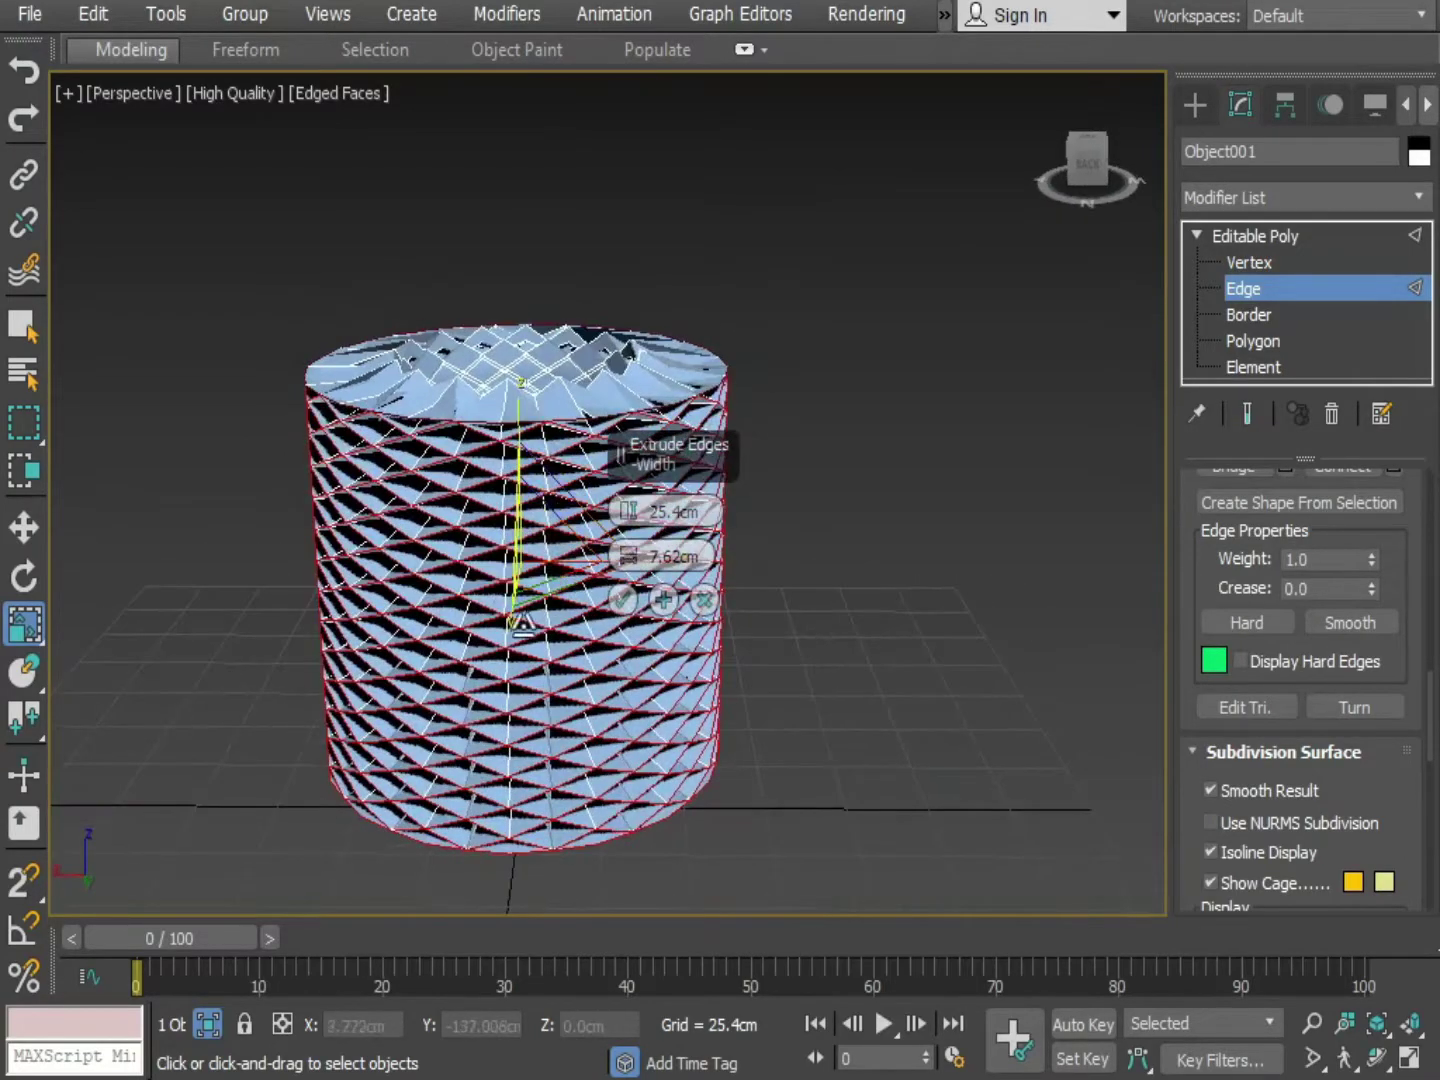
{"action": "middle_click_drag", "start_coordinate": [514, 613], "coordinate": [498, 625]}
{"action": "scroll", "coordinate": [500, 641], "scroll_direction": "up", "scroll_amount": 3}
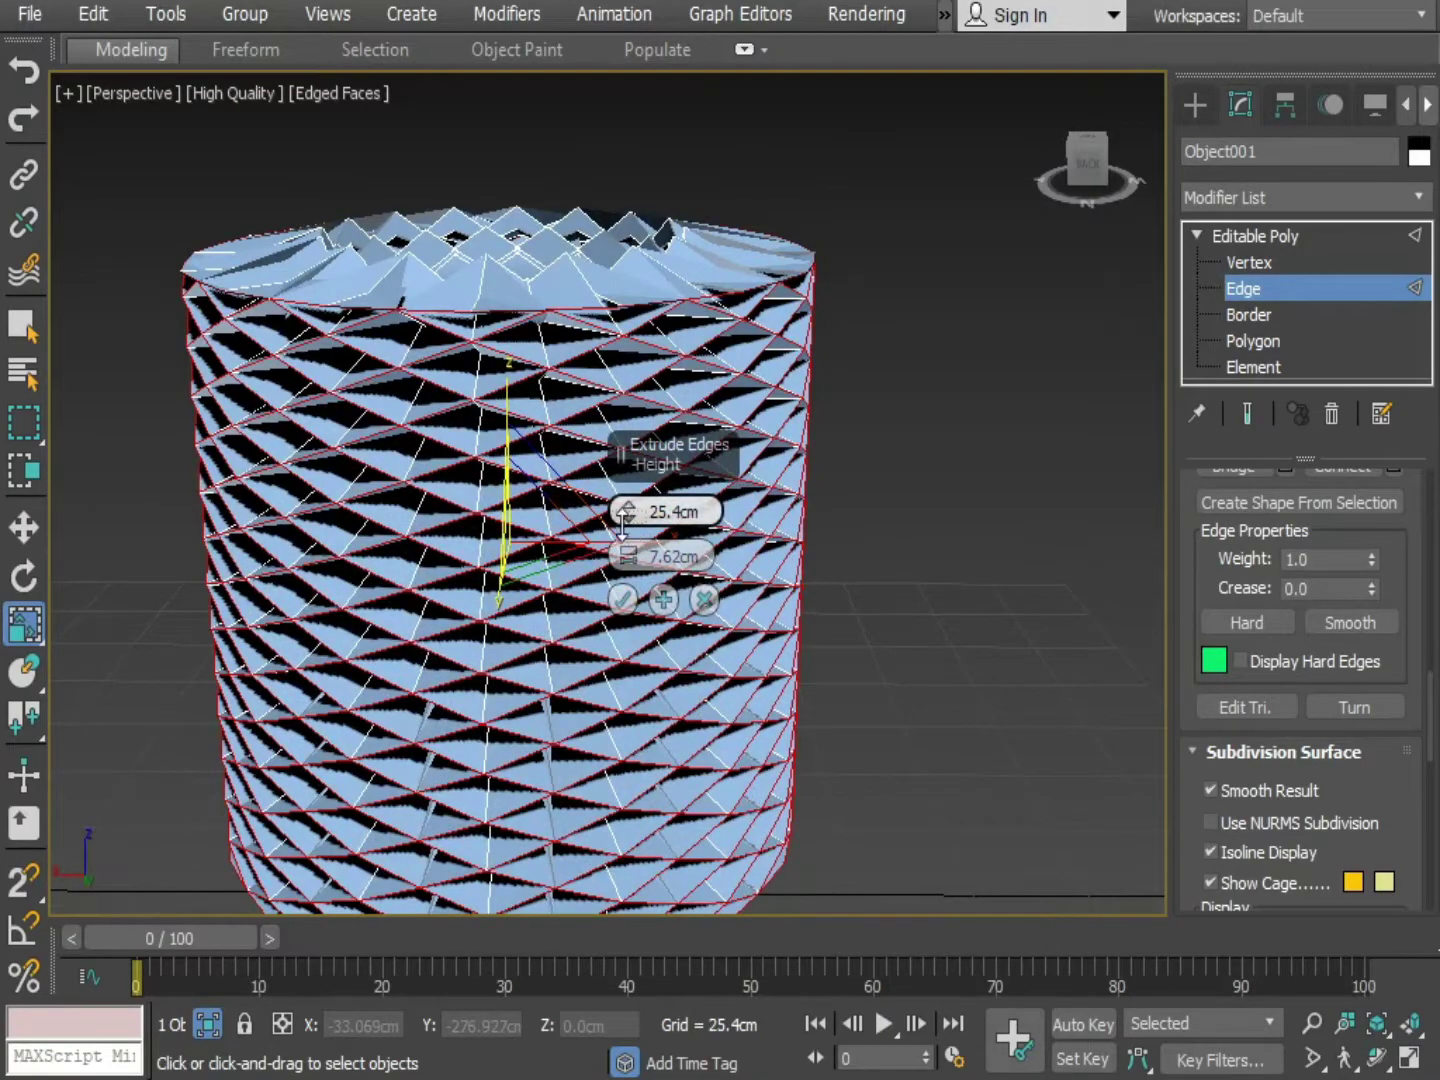
{"action": "left_click_drag", "start_coordinate": [623, 515], "coordinate": [559, 602]}
{"action": "middle_click_drag", "start_coordinate": [550, 588], "coordinate": [525, 472]}
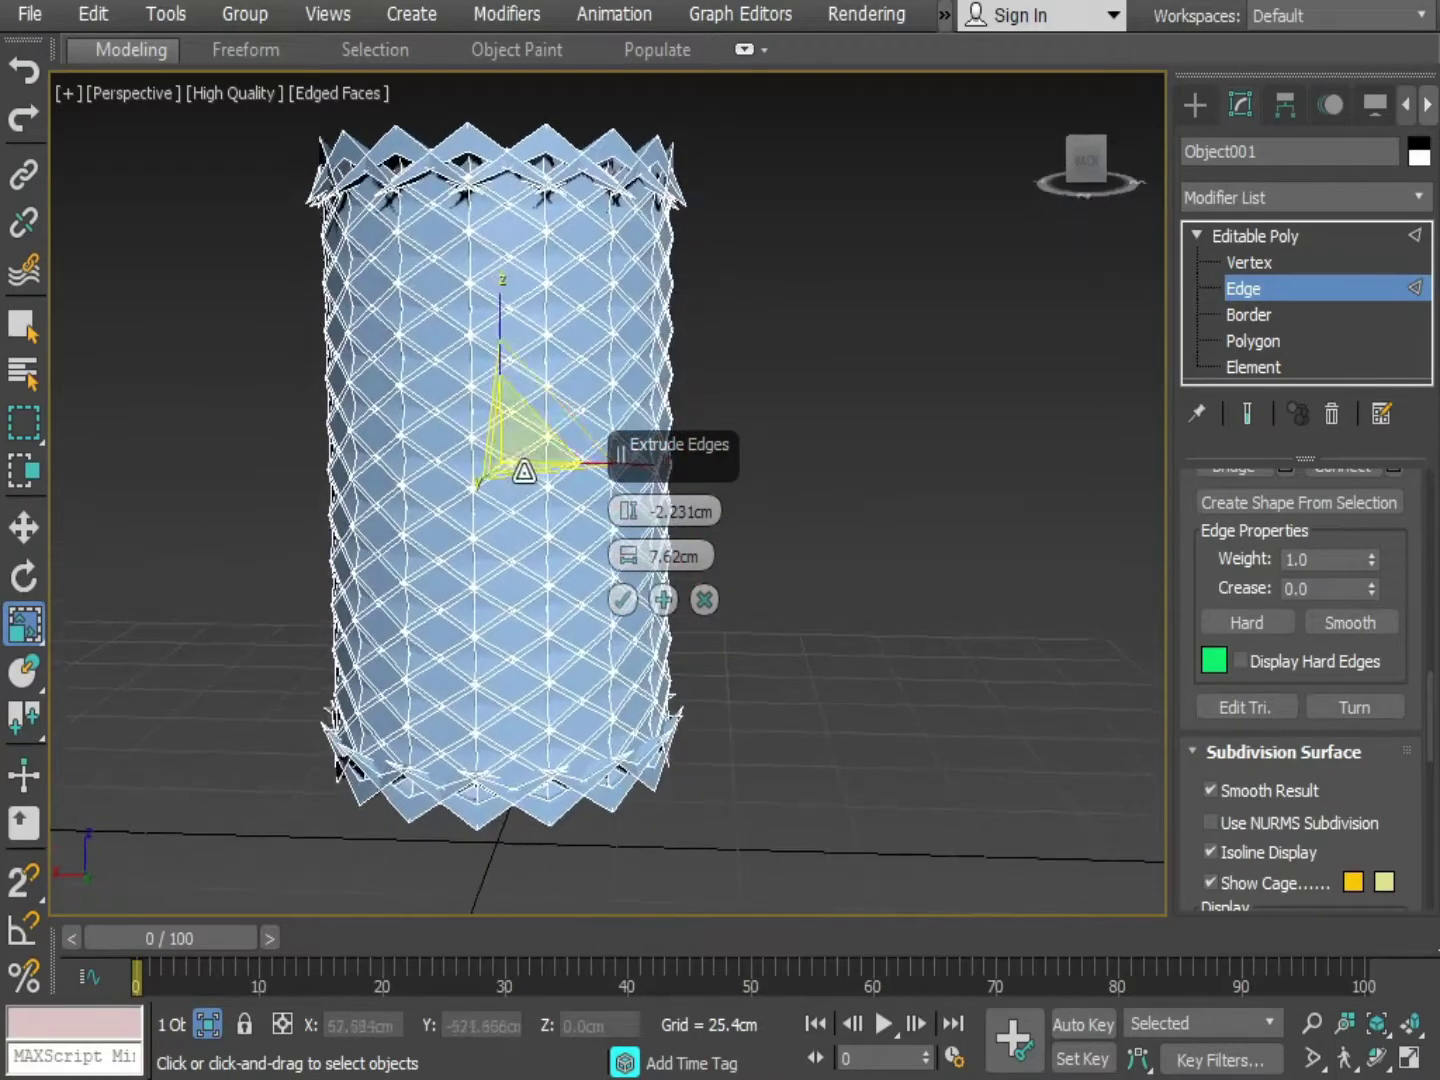
{"action": "left_click", "coordinate": [703, 601]}
Remove the edges around the band's top rim from the edge selection, keeping the diamond pattern edges selected
{"action": "middle_click_drag", "start_coordinate": [714, 615], "coordinate": [571, 626], "text": "alt"}
{"action": "scroll", "coordinate": [585, 489], "scroll_direction": "up", "scroll_amount": 3}
{"action": "middle_click_drag", "start_coordinate": [499, 378], "coordinate": [508, 334], "text": "alt"}
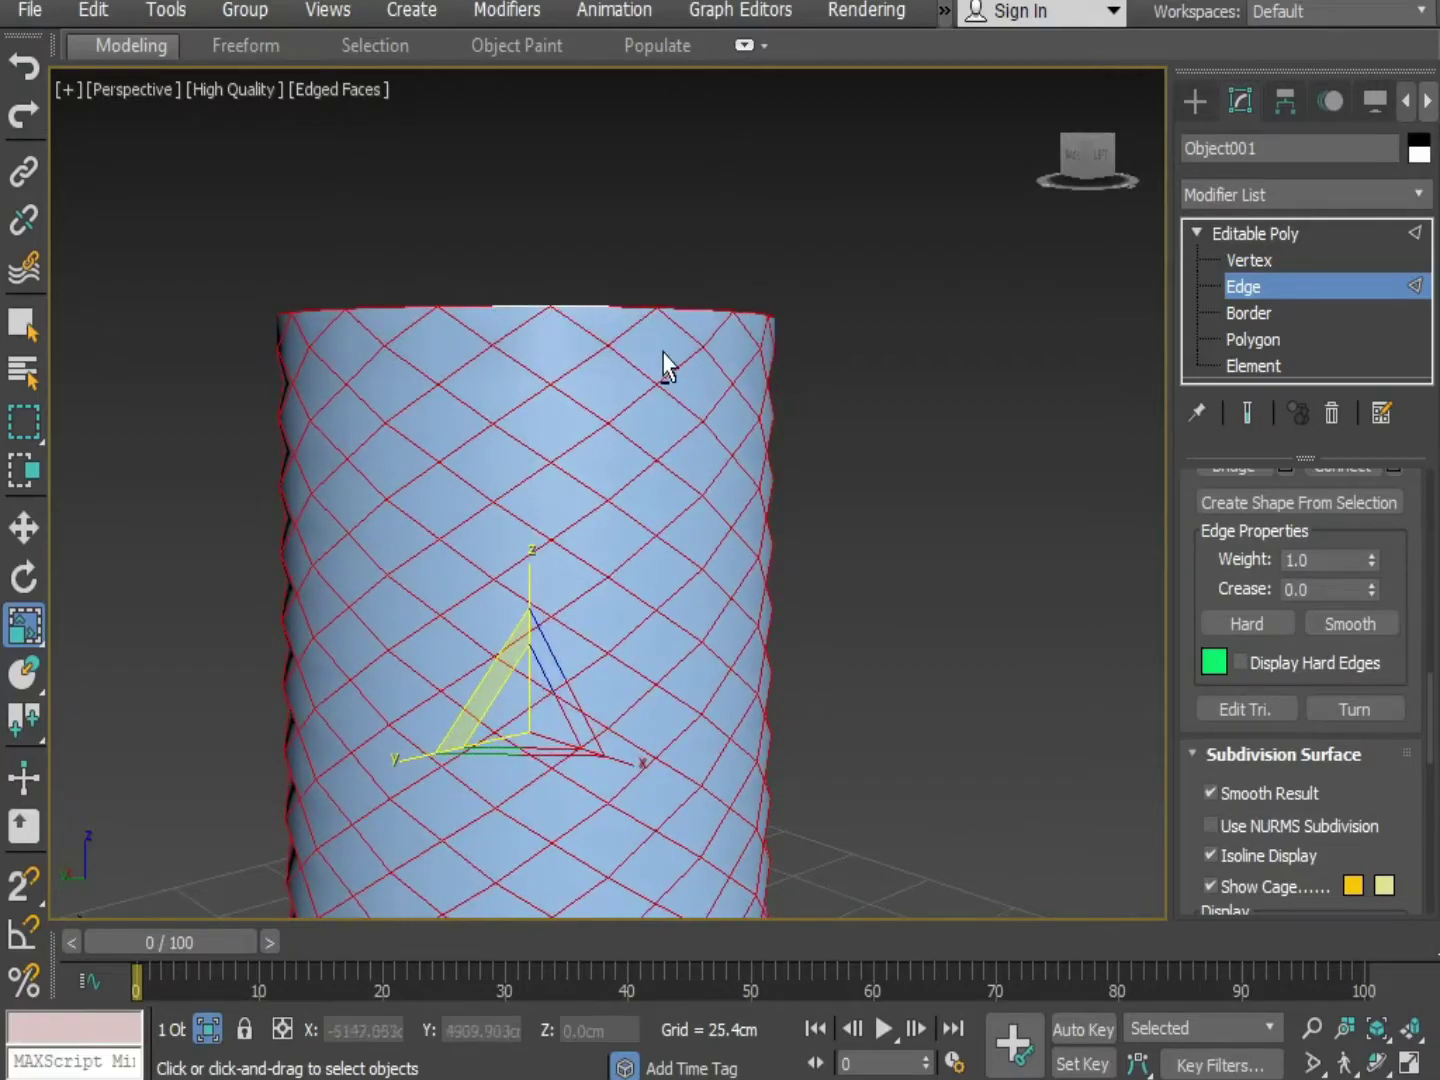
{"action": "middle_click_drag", "start_coordinate": [643, 331], "coordinate": [488, 390], "text": "alt"}
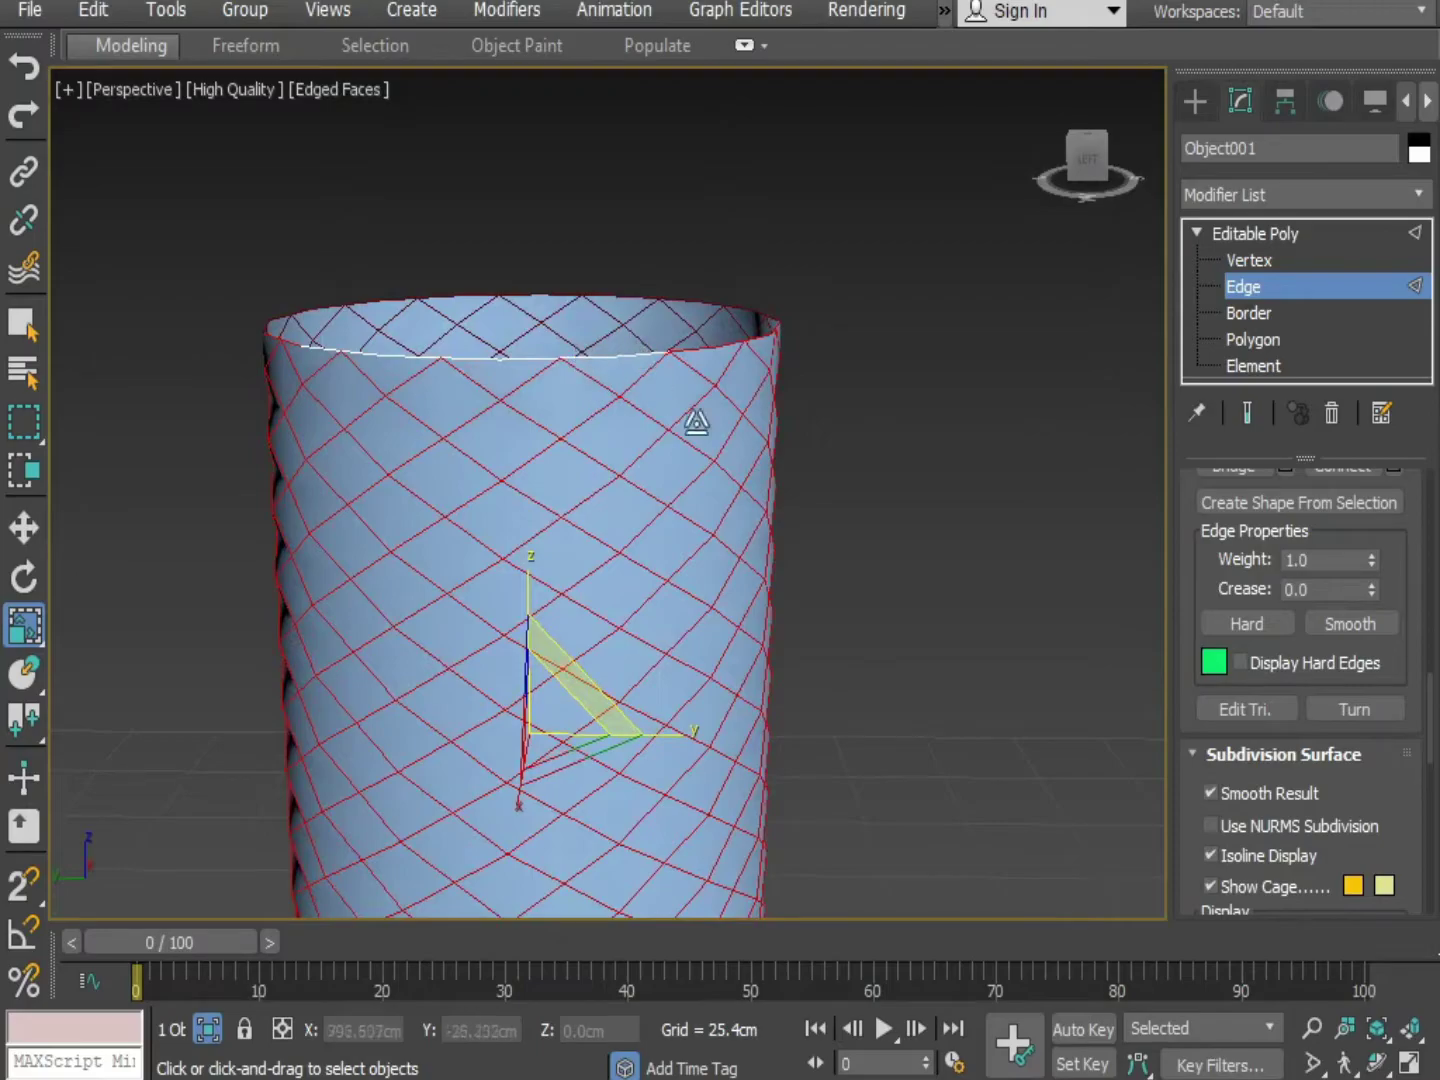
{"action": "middle_click_drag", "start_coordinate": [697, 423], "coordinate": [537, 399], "text": "alt"}
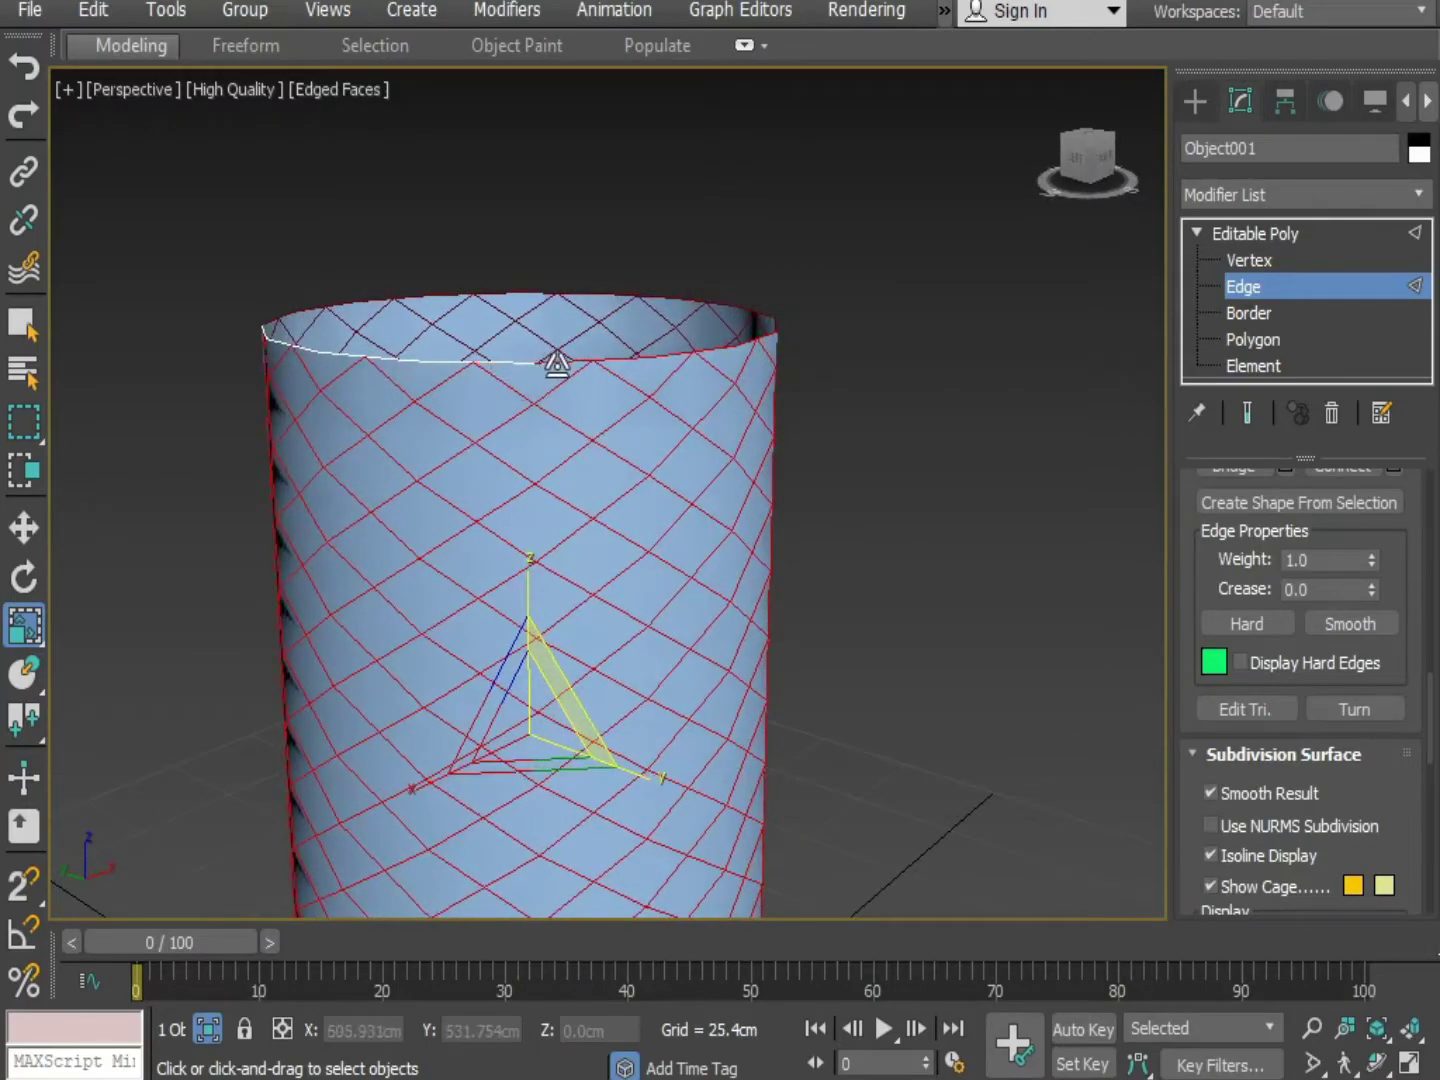
{"action": "middle_click_drag", "start_coordinate": [649, 364], "coordinate": [541, 397], "text": "alt"}
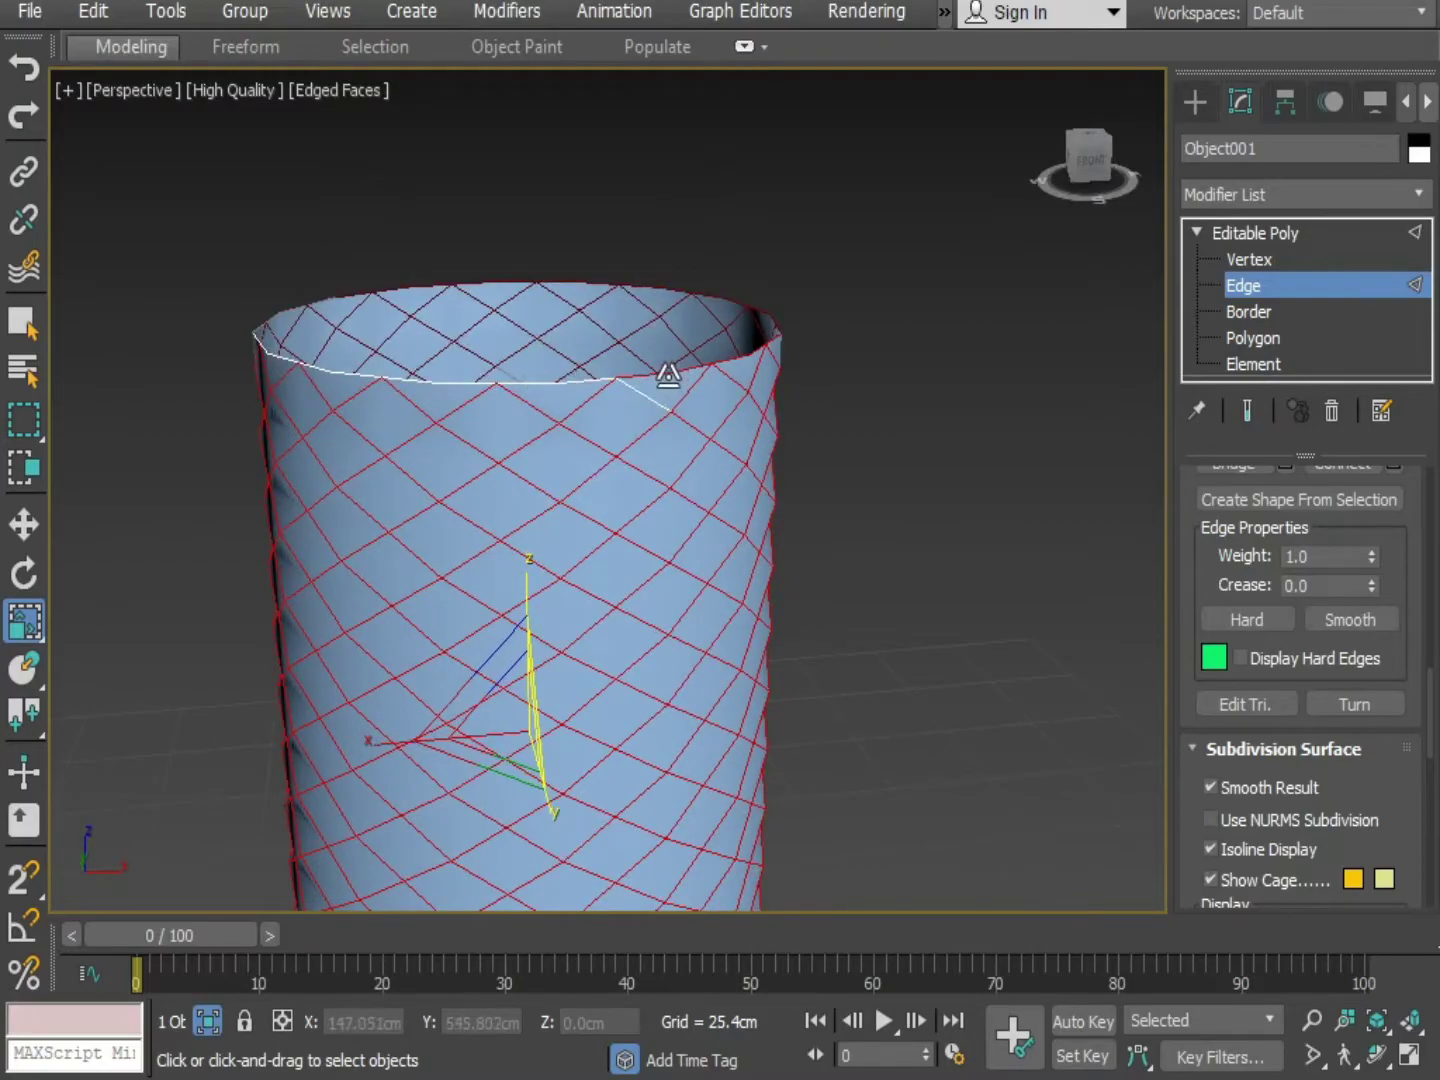
{"action": "middle_click_drag", "start_coordinate": [620, 482], "coordinate": [517, 536], "text": "alt"}
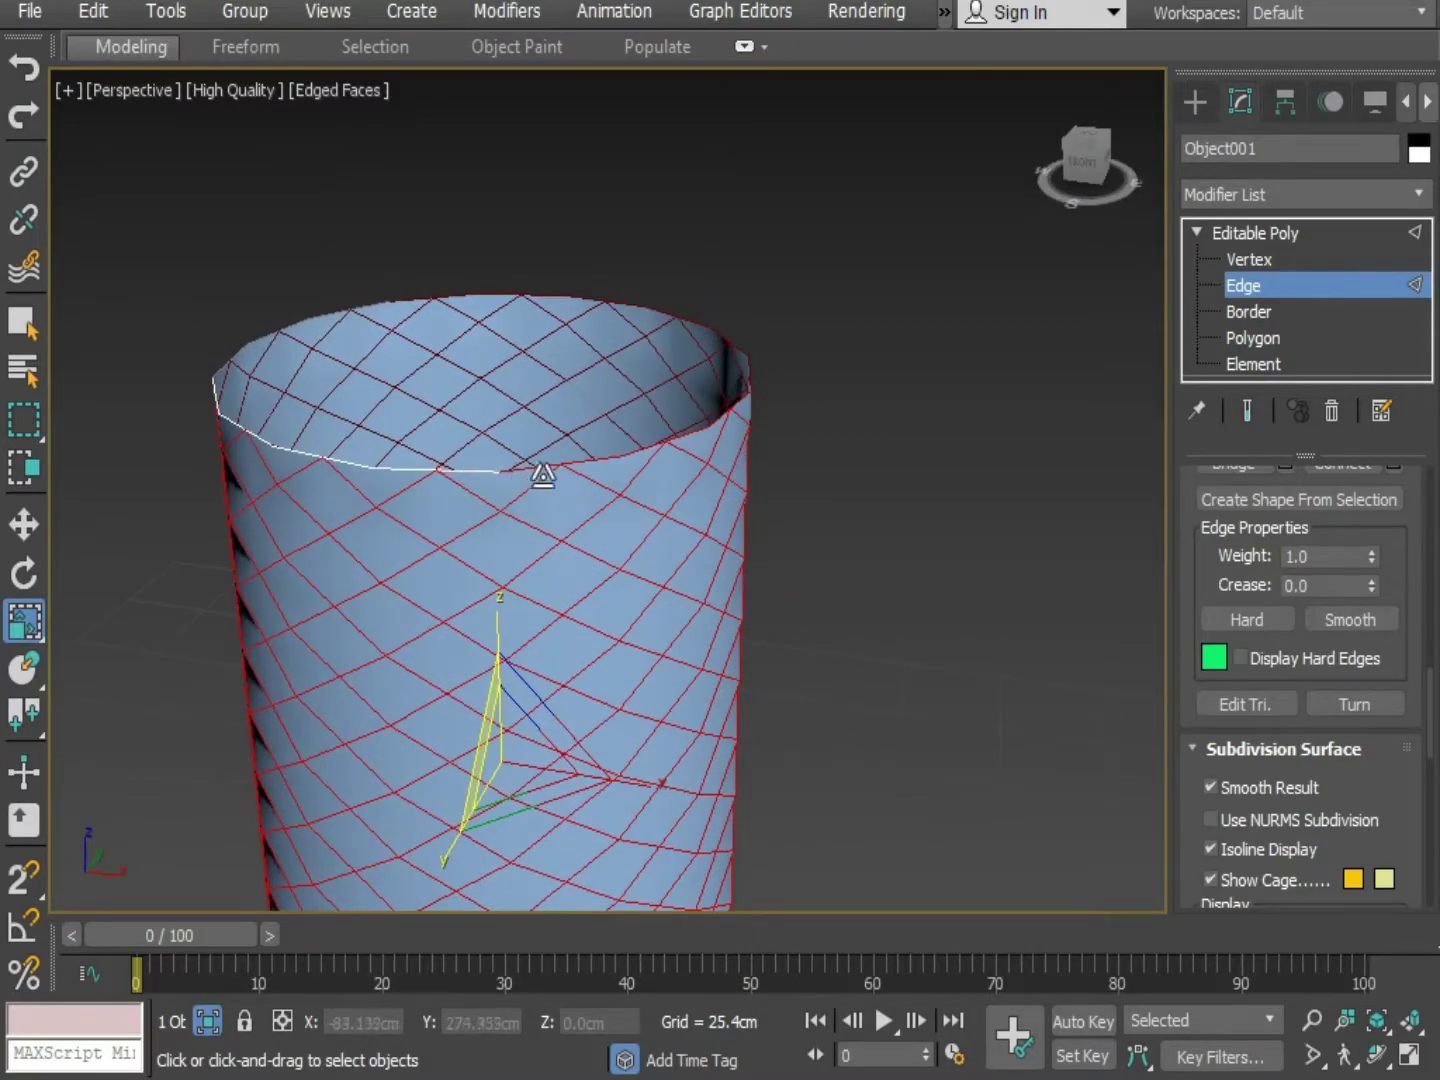
{"action": "middle_click_drag", "start_coordinate": [571, 468], "coordinate": [369, 467], "text": "alt"}
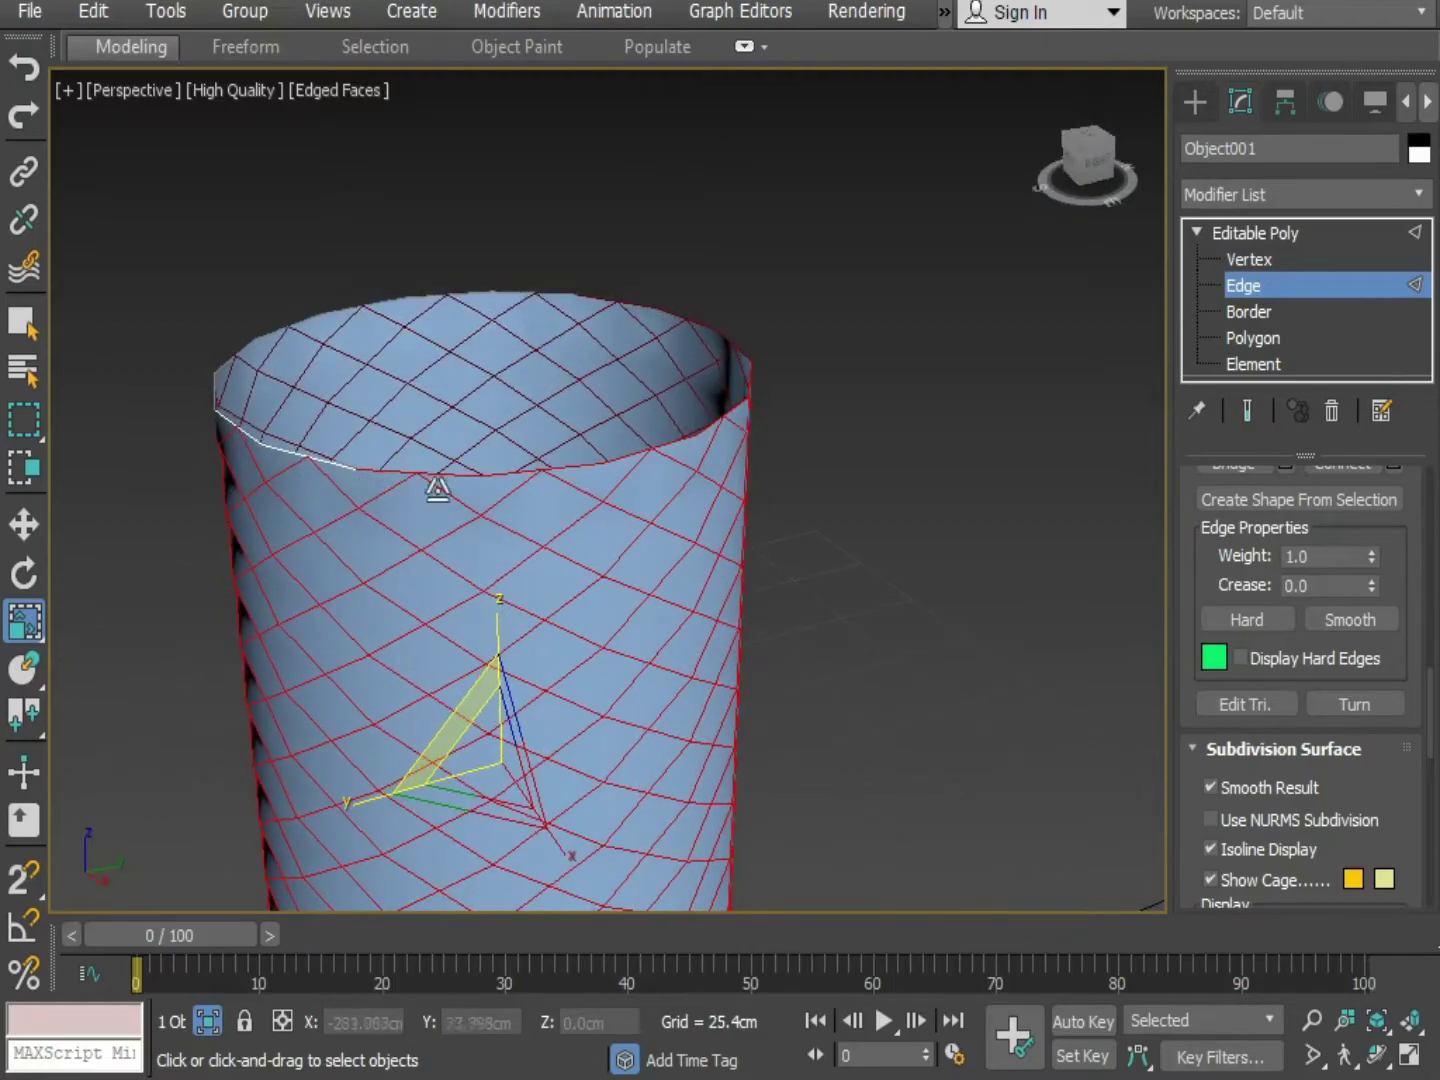
{"action": "middle_click_drag", "start_coordinate": [500, 480], "coordinate": [470, 581], "text": "alt"}
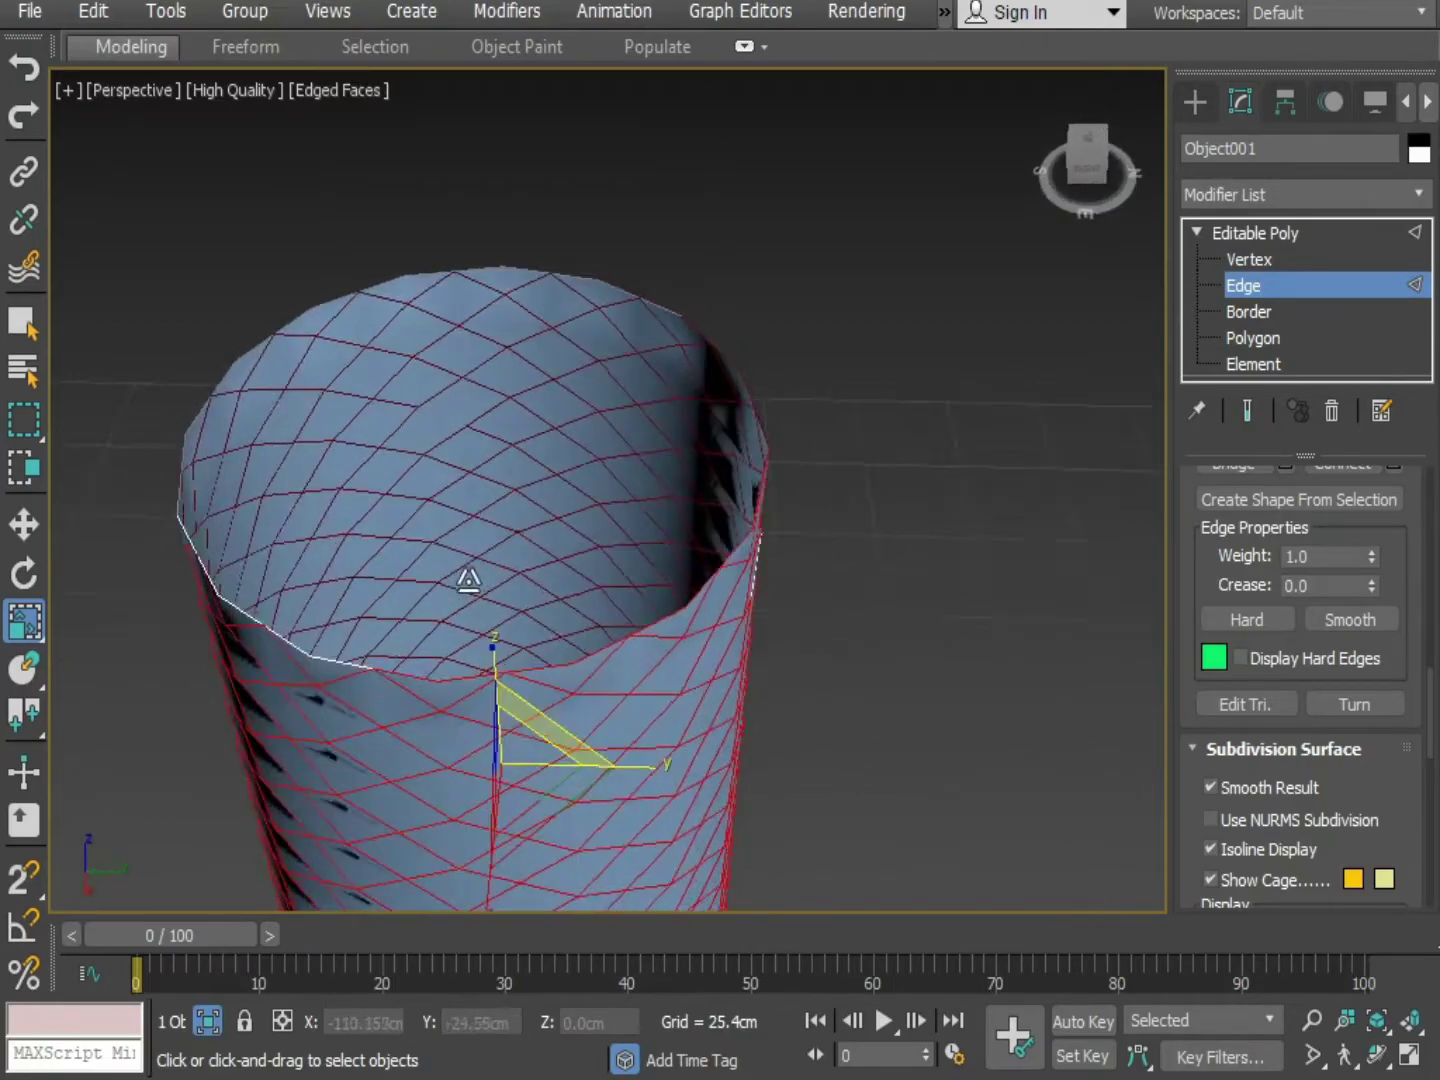
{"action": "middle_click_drag", "start_coordinate": [444, 421], "coordinate": [555, 445], "text": "alt"}
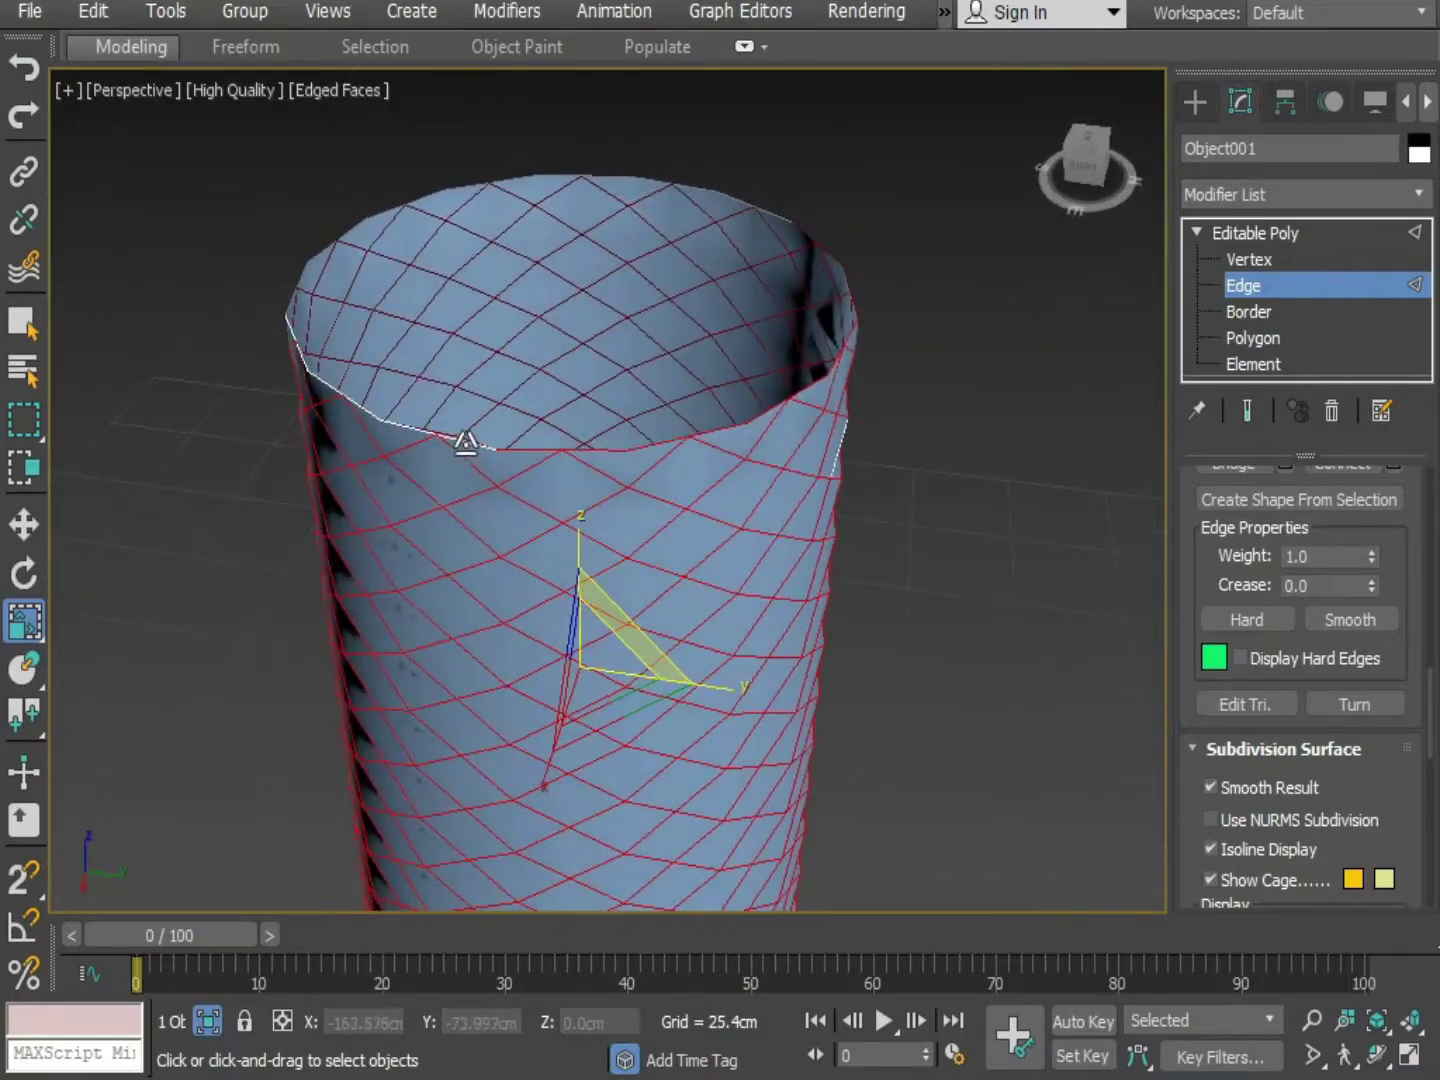
{"action": "left_click", "coordinate": [571, 455], "text": "ctrl"}
{"action": "middle_click_drag", "start_coordinate": [694, 511], "coordinate": [429, 472]}
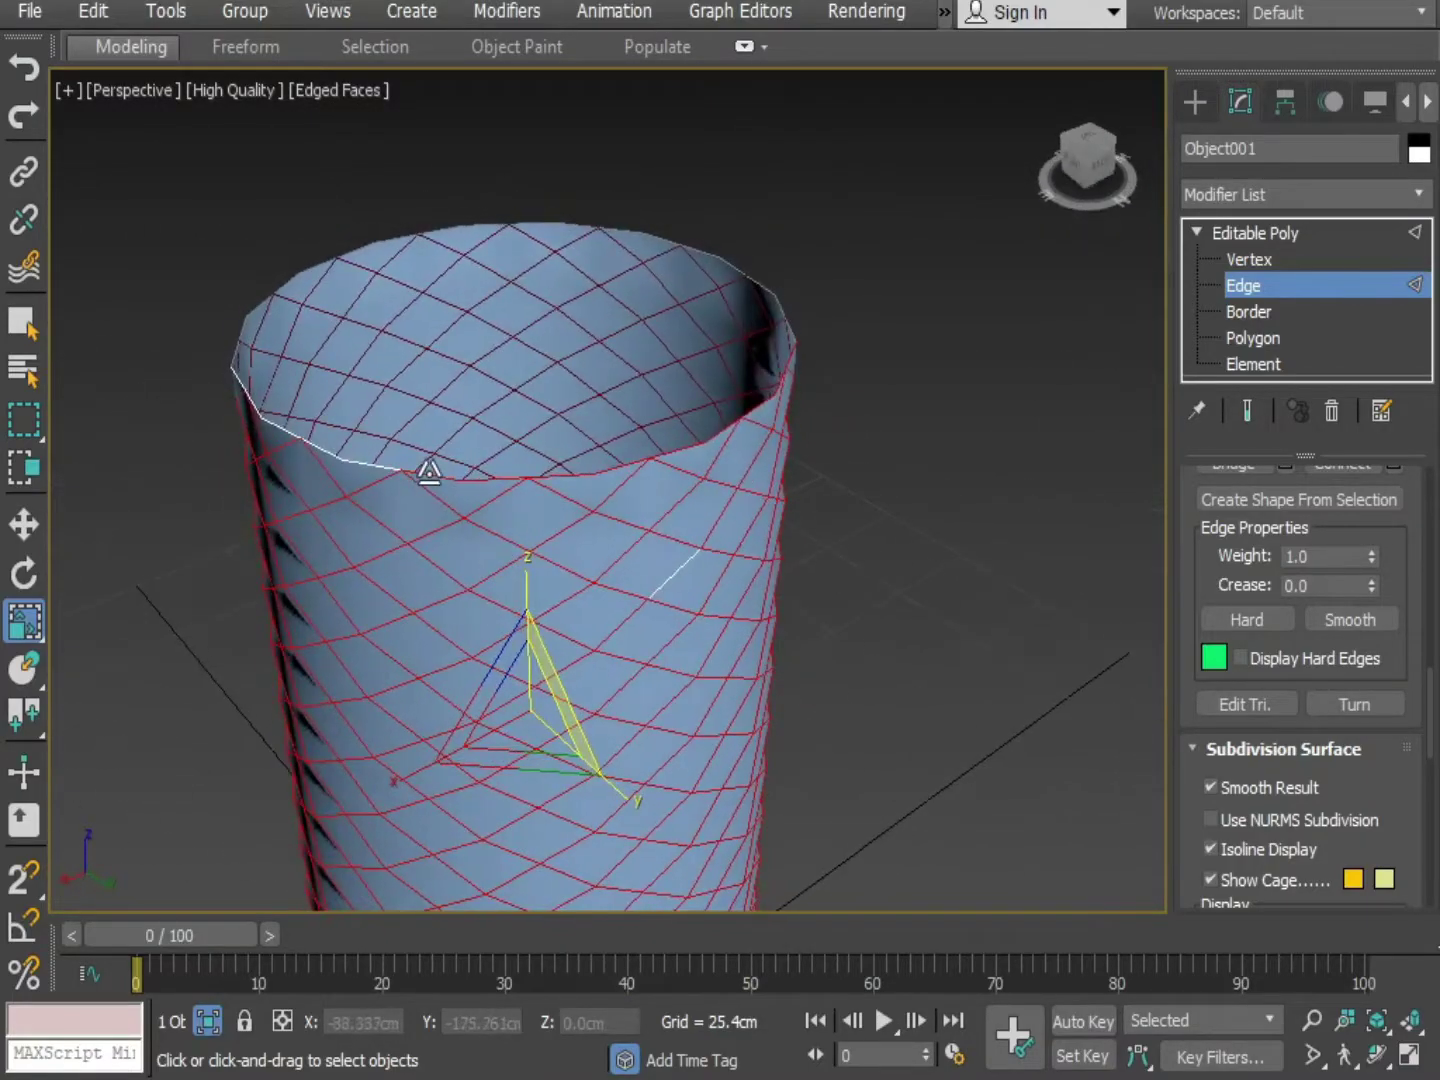
{"action": "middle_click_drag", "start_coordinate": [608, 476], "coordinate": [441, 600], "text": "alt"}
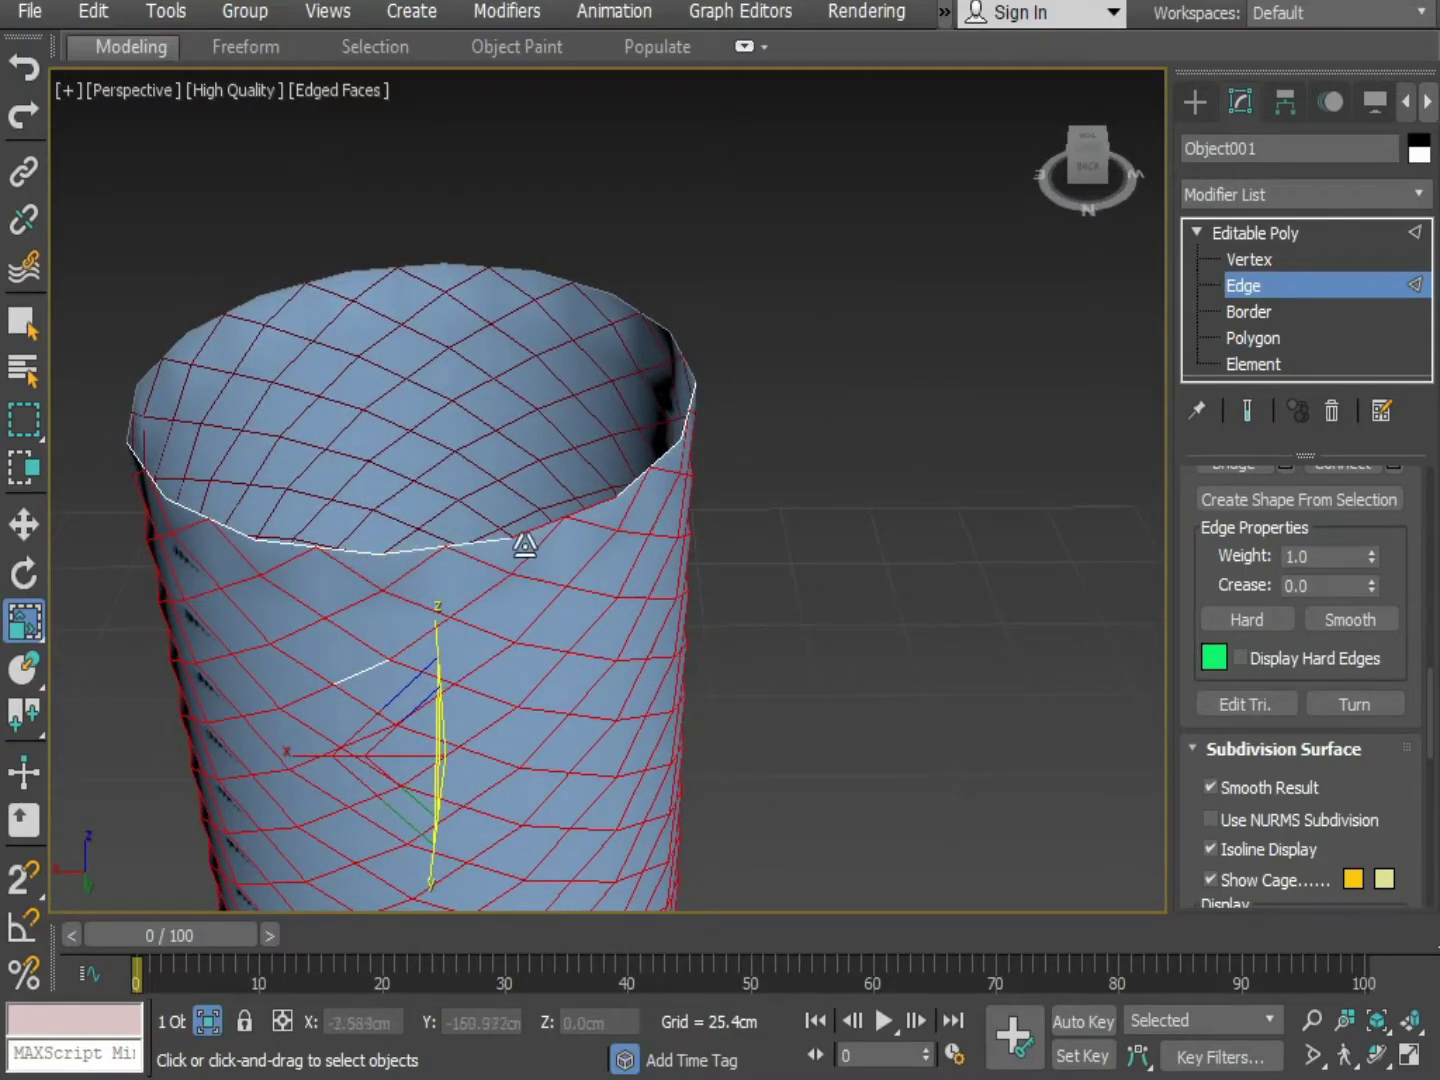
{"action": "middle_click_drag", "start_coordinate": [594, 514], "coordinate": [539, 489], "text": "alt"}
{"action": "middle_click_drag", "start_coordinate": [616, 841], "coordinate": [596, 637]}
{"action": "middle_click_drag", "start_coordinate": [544, 724], "coordinate": [505, 839]}
{"action": "middle_click_drag", "start_coordinate": [505, 838], "coordinate": [606, 695], "text": "alt"}
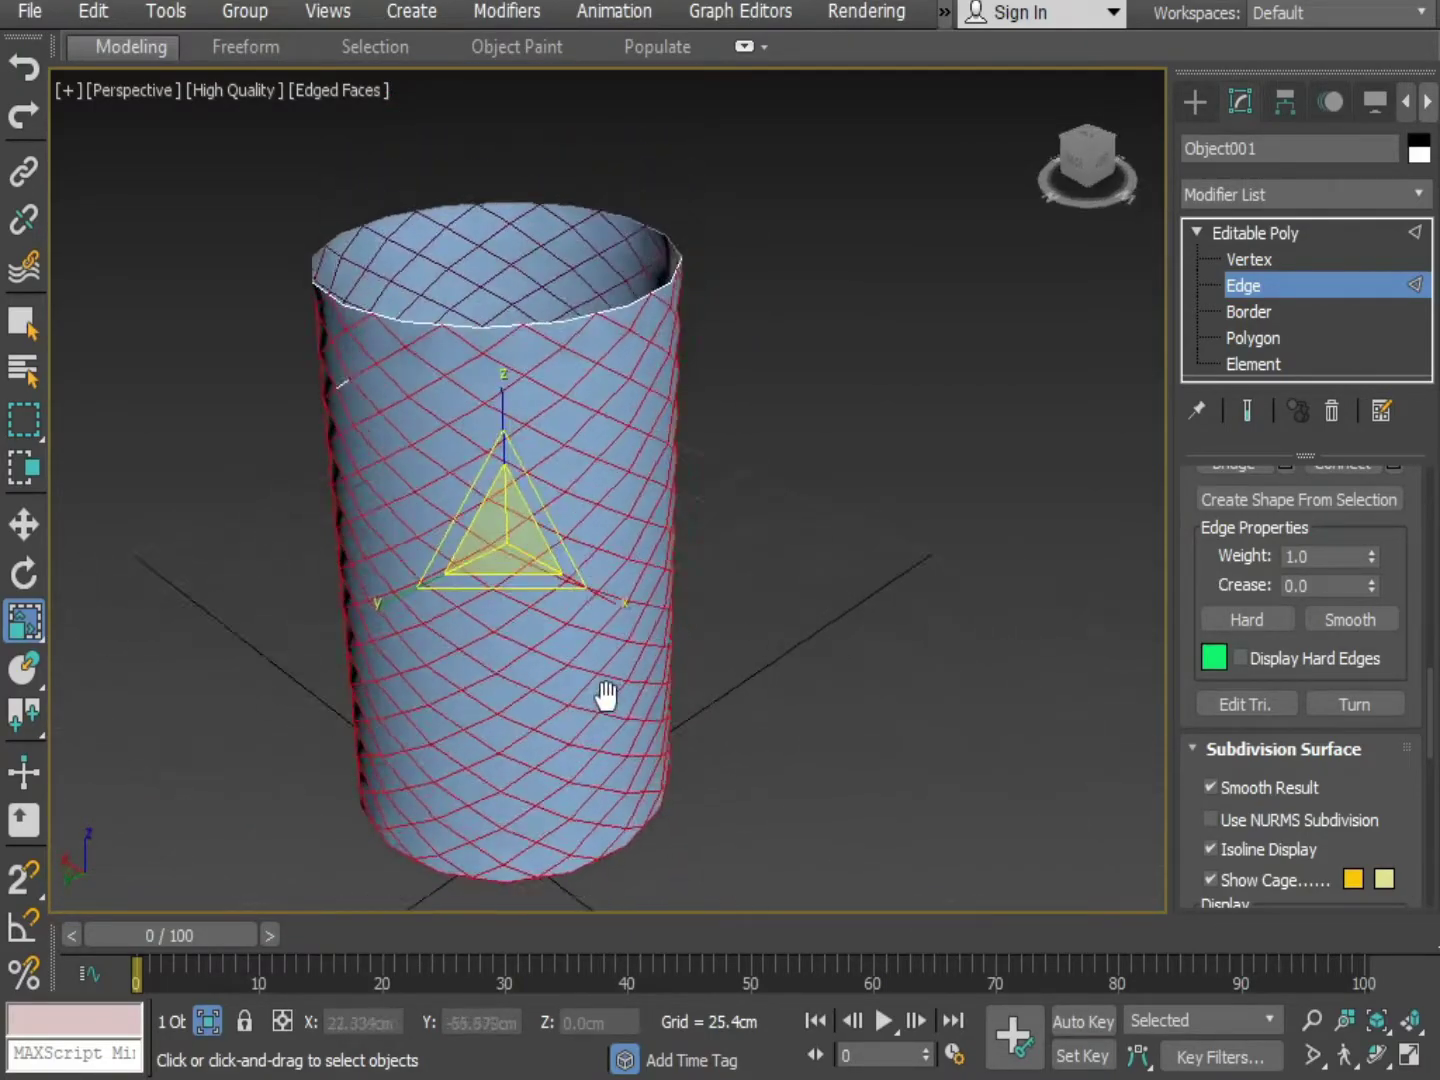
{"action": "middle_click_drag", "start_coordinate": [574, 618], "coordinate": [626, 488], "text": "alt"}
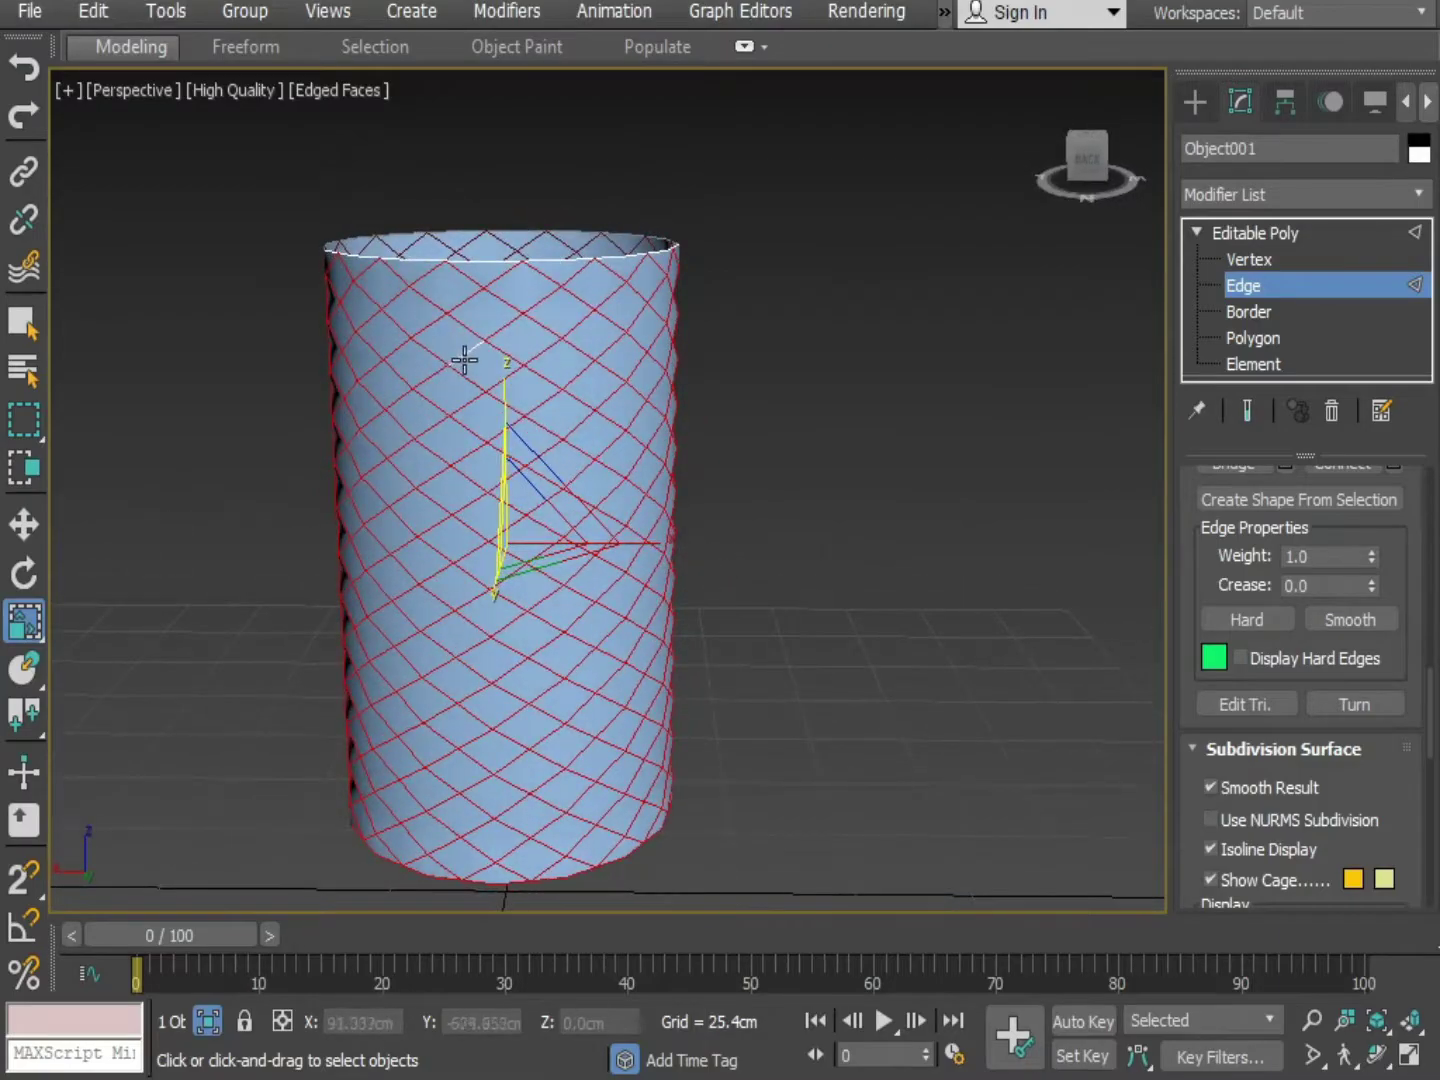
{"action": "middle_click_drag", "start_coordinate": [463, 360], "coordinate": [601, 482], "text": "alt"}
Extrude the selected diamond edges inward with a height of about -1.16 cm and a width of 0.712 cm
{"action": "right_click", "coordinate": [414, 436]}
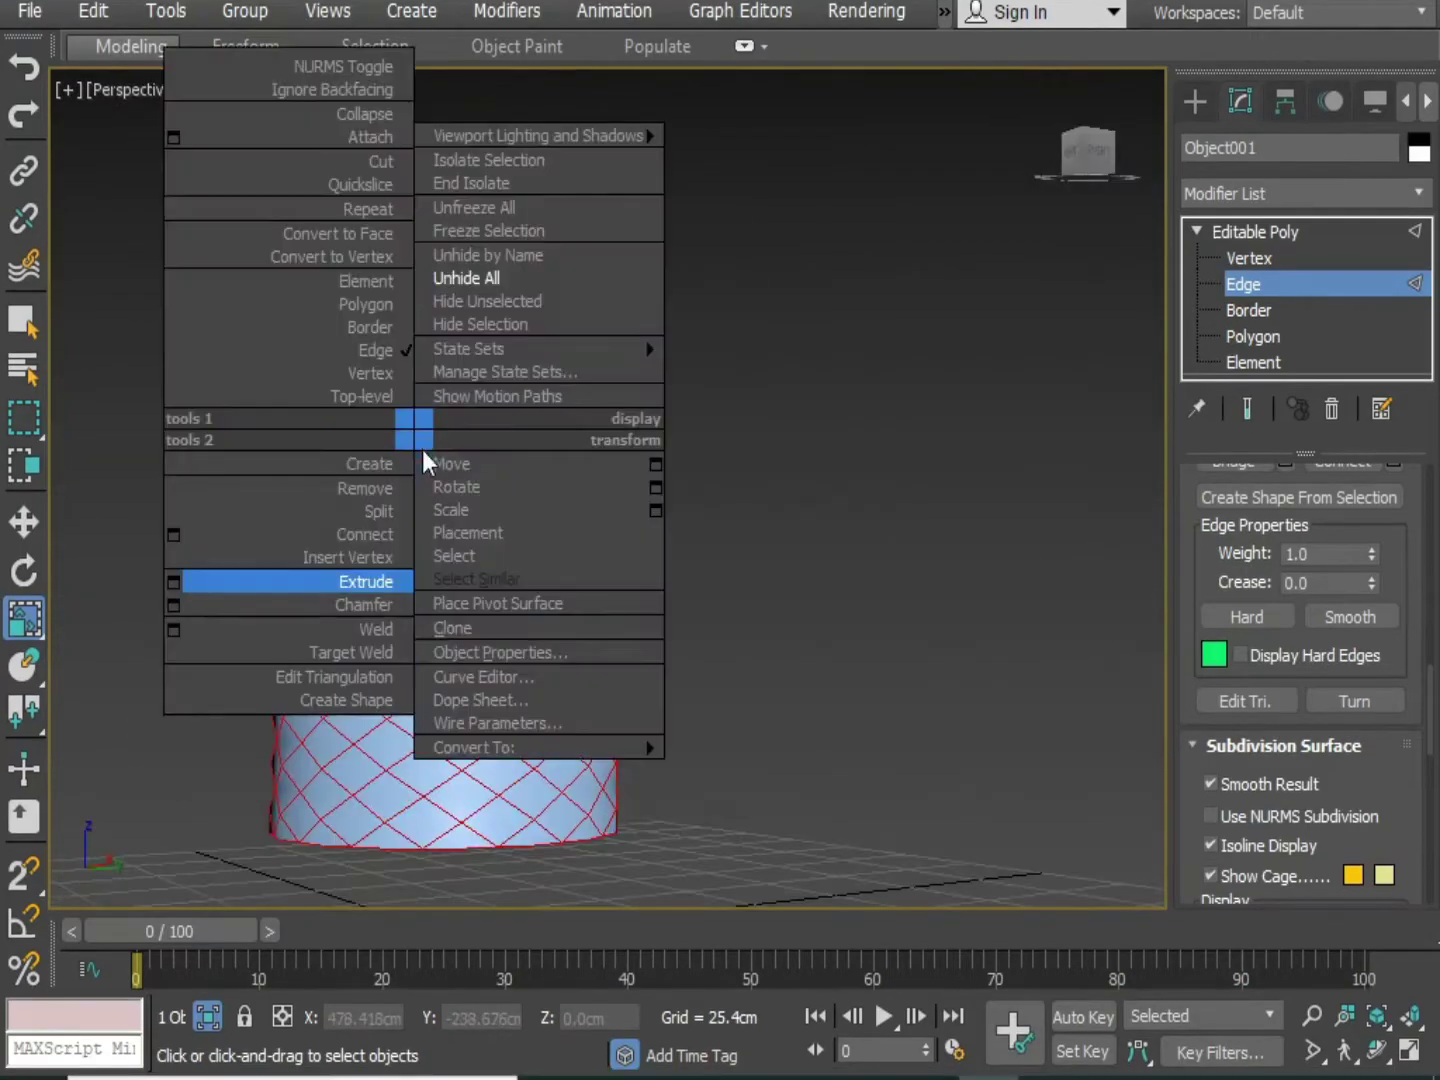
{"action": "left_click", "coordinate": [173, 581]}
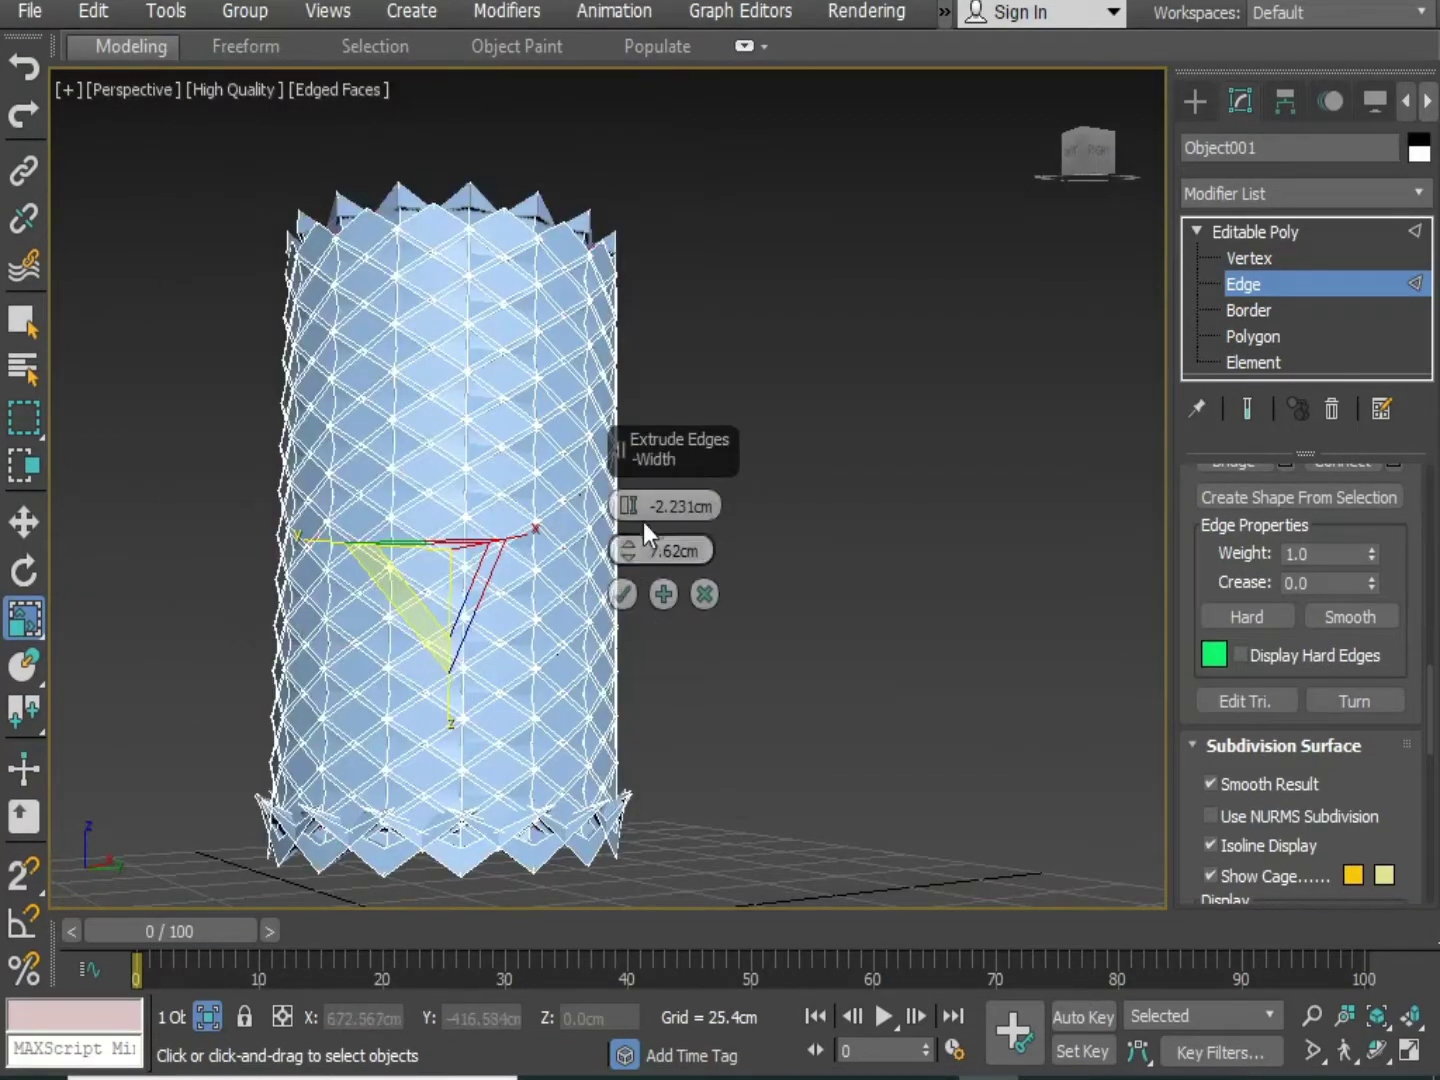
{"action": "mouse_move", "coordinate": [620, 501]}
{"action": "left_mouse_down"}
{"action": "mouse_move", "coordinate": [615, 473]}
{"action": "mouse_move", "coordinate": [614, 488]}
{"action": "left_mouse_up"}
{"action": "middle_click_drag", "start_coordinate": [476, 579], "coordinate": [452, 652]}
{"action": "scroll", "coordinate": [453, 651], "scroll_direction": "up", "scroll_amount": 3}
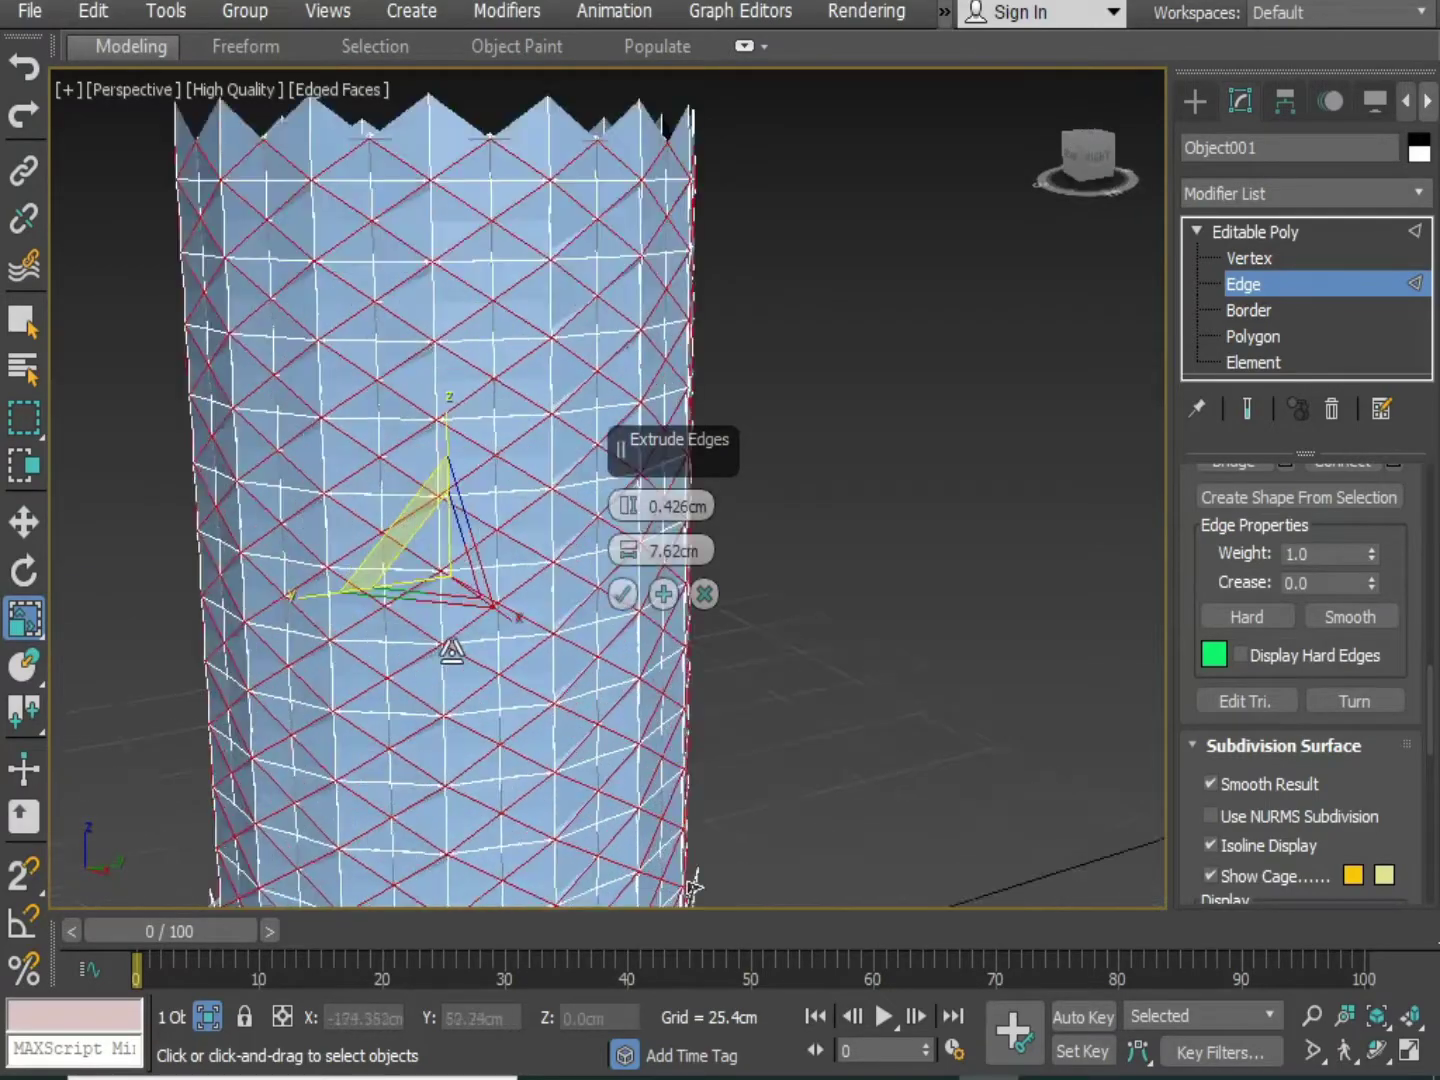
{"action": "mouse_move", "coordinate": [626, 553]}
{"action": "left_mouse_down"}
{"action": "mouse_move", "coordinate": [621, 571]}
{"action": "mouse_move", "coordinate": [625, 492]}
{"action": "mouse_move", "coordinate": [626, 548]}
{"action": "left_mouse_up"}
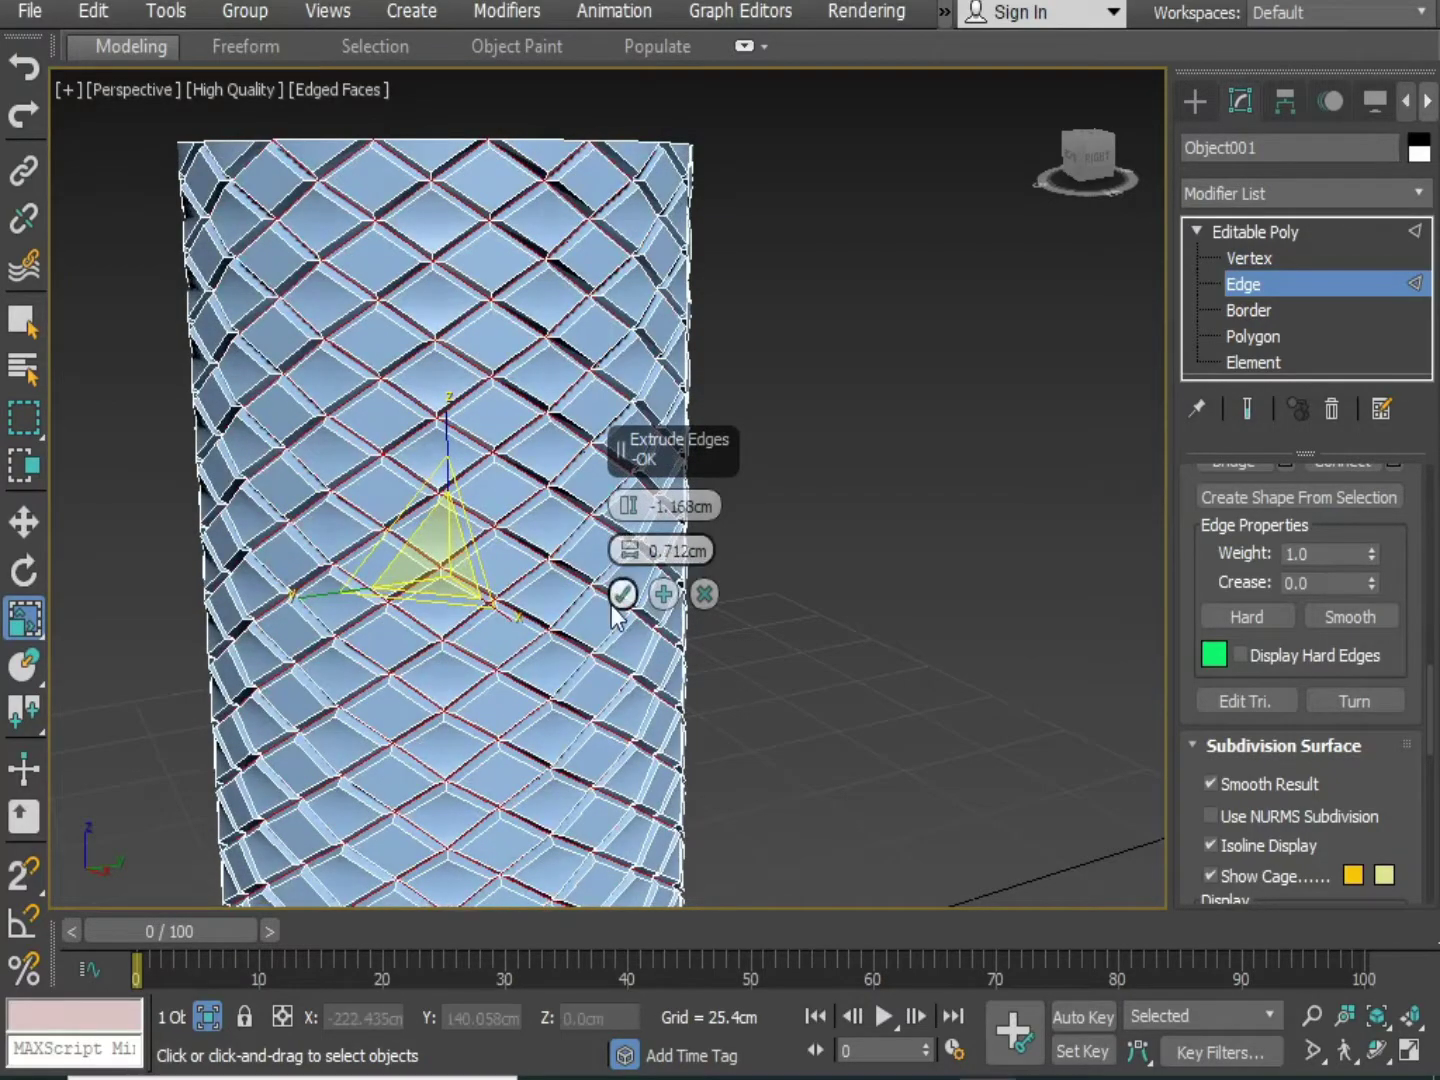
{"action": "left_click", "coordinate": [624, 594]}
Clear the edge selection, leave Edge level and deselect the diamond band object
{"action": "left_click", "coordinate": [754, 646]}
{"action": "middle_click_drag", "start_coordinate": [754, 646], "coordinate": [674, 614]}
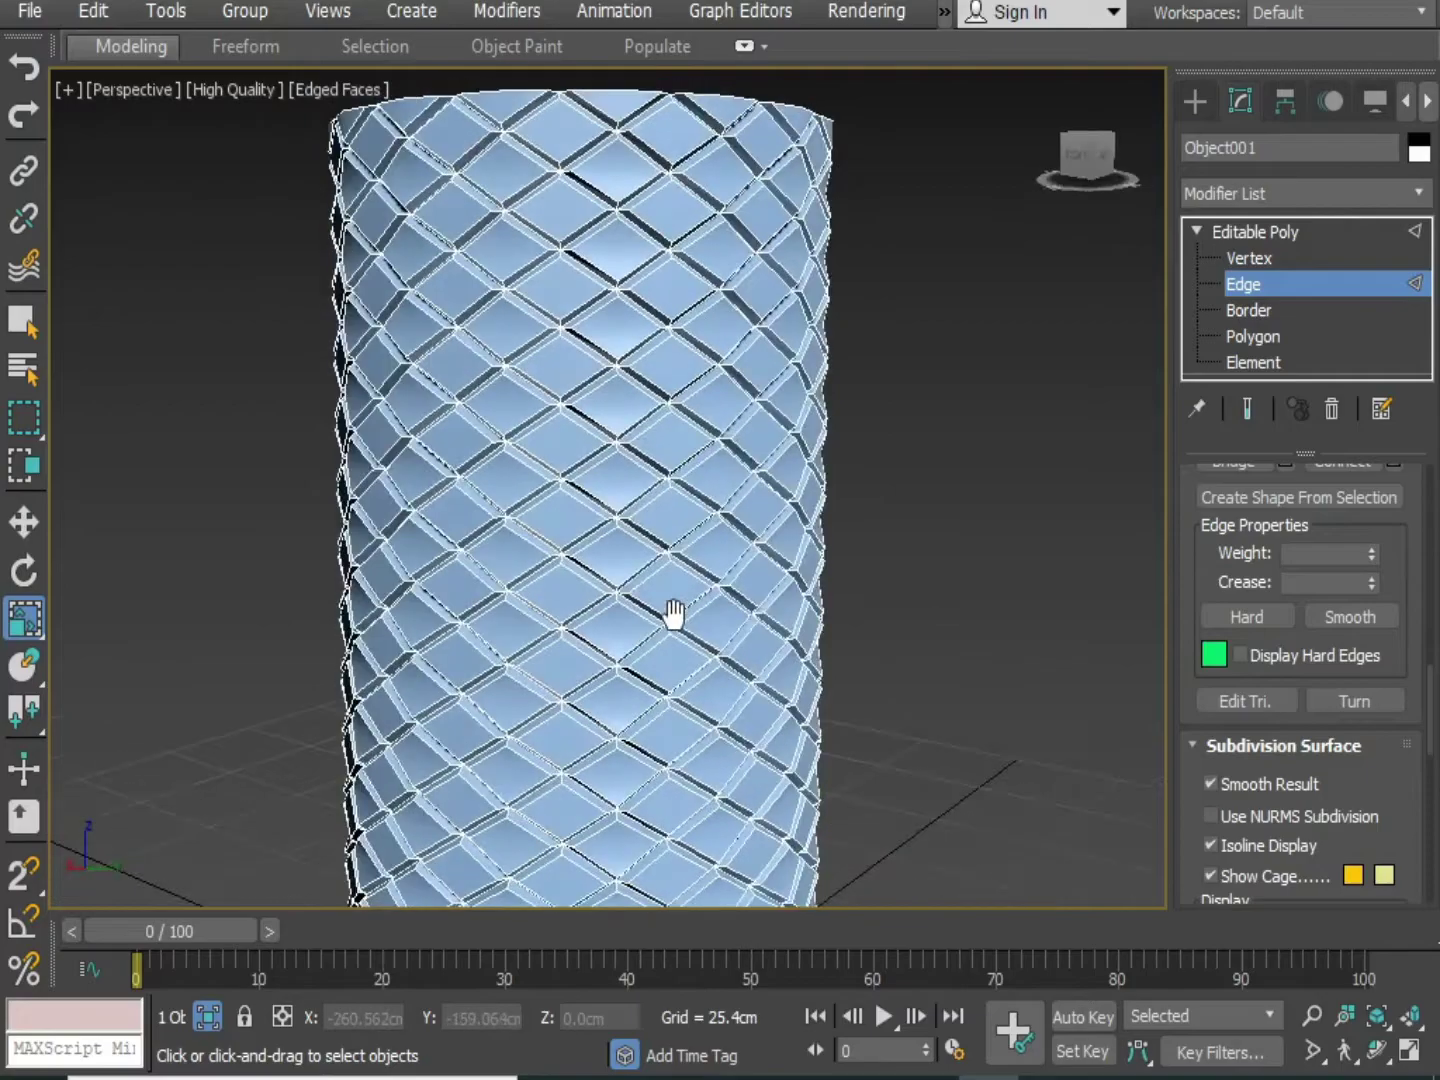
{"action": "left_click", "coordinate": [1240, 236]}
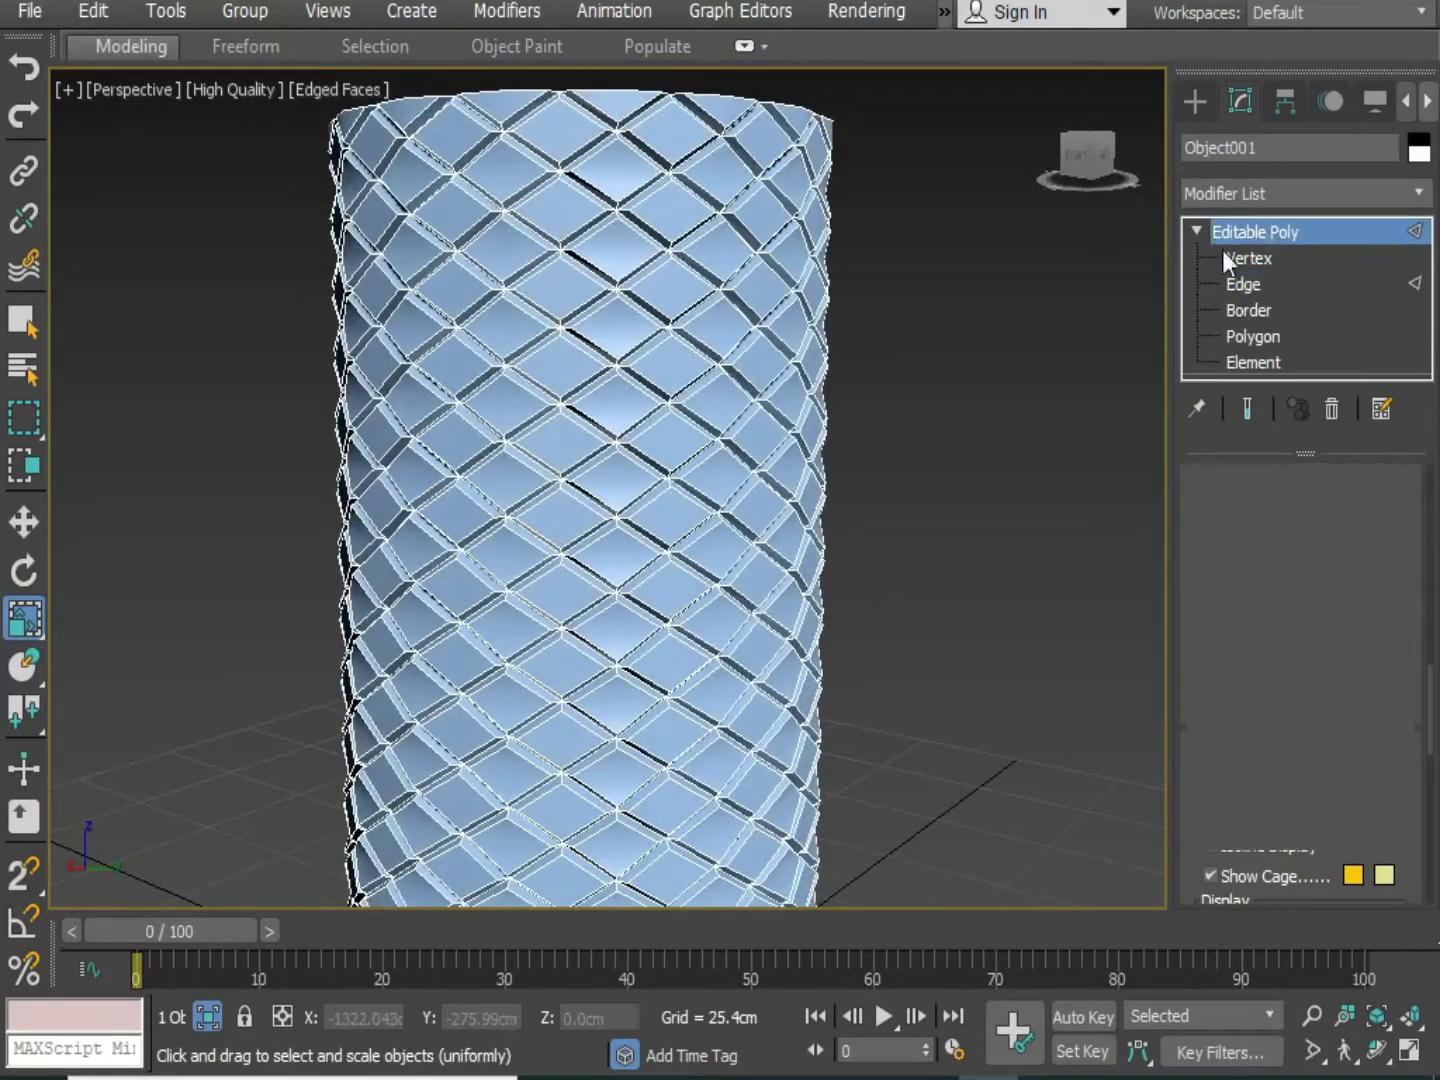
{"action": "left_click", "coordinate": [838, 569]}
{"action": "scroll", "coordinate": [837, 569], "scroll_direction": "down", "scroll_amount": 2}
{"action": "middle_click_drag", "start_coordinate": [737, 518], "coordinate": [830, 539], "text": "alt"}
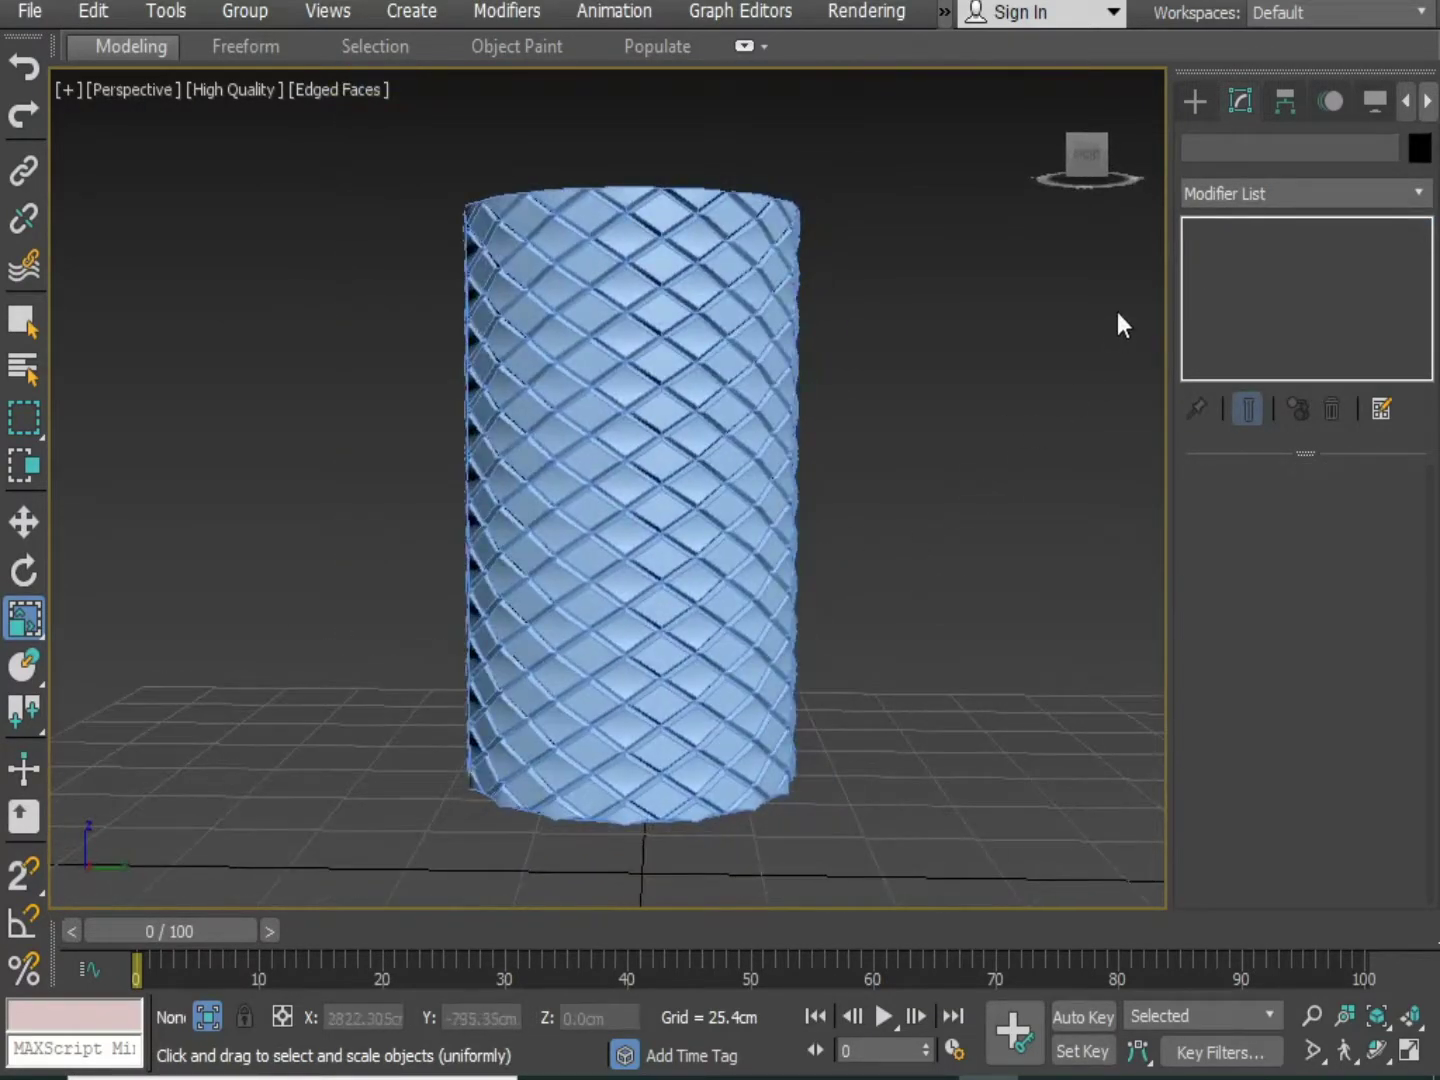
Select all polygons of the diamond band, auto-smooth them with a threshold of 30, and leave Polygon level
{"action": "left_click", "coordinate": [725, 319]}
{"action": "left_click", "coordinate": [1237, 338]}
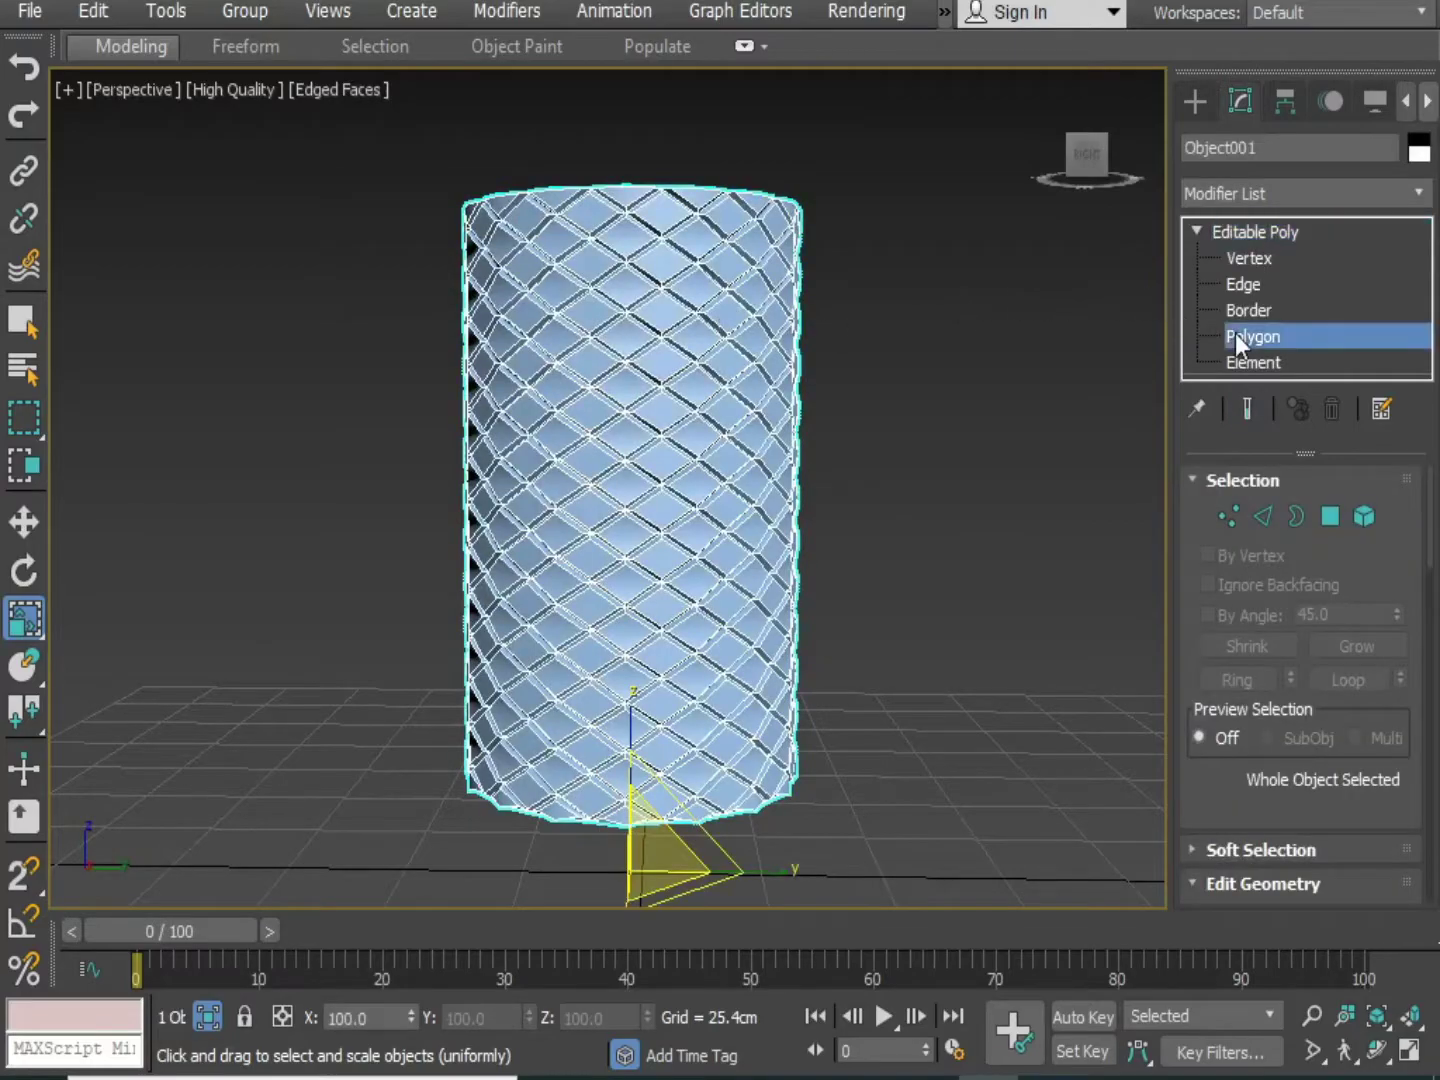
{"action": "key", "text": "ctrl+a"}
{"action": "middle_click_drag", "start_coordinate": [847, 358], "coordinate": [594, 616], "text": "alt"}
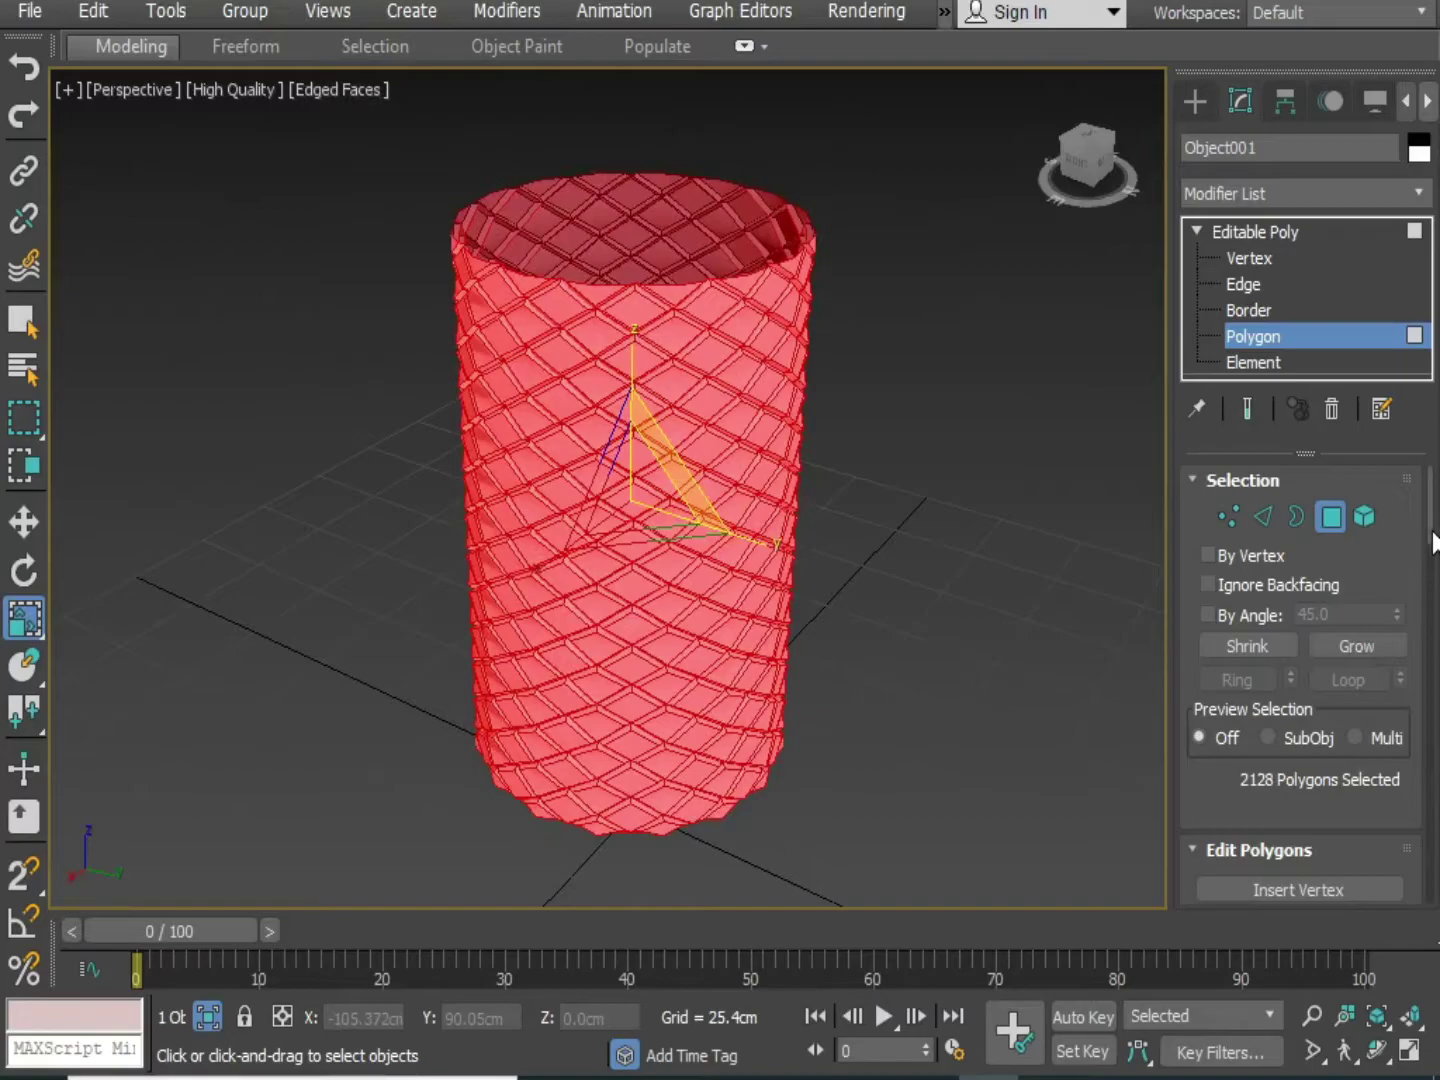
{"action": "left_click_drag", "start_coordinate": [1432, 540], "coordinate": [1434, 647]}
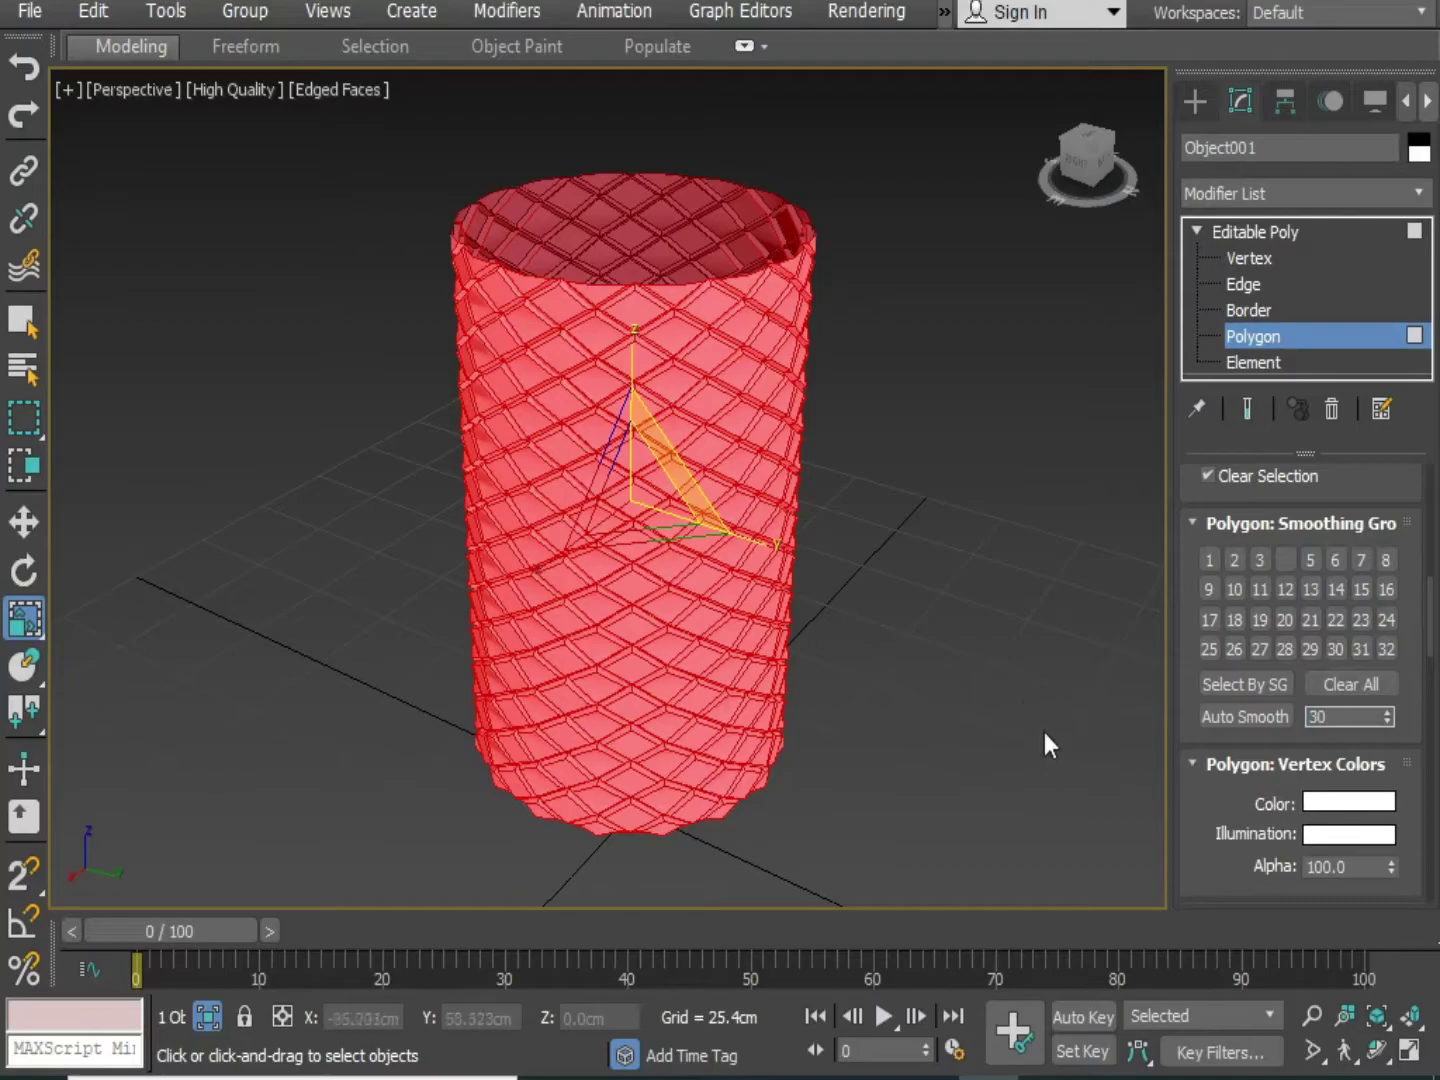
{"action": "left_click", "coordinate": [1274, 722]}
{"action": "left_click", "coordinate": [1292, 228]}
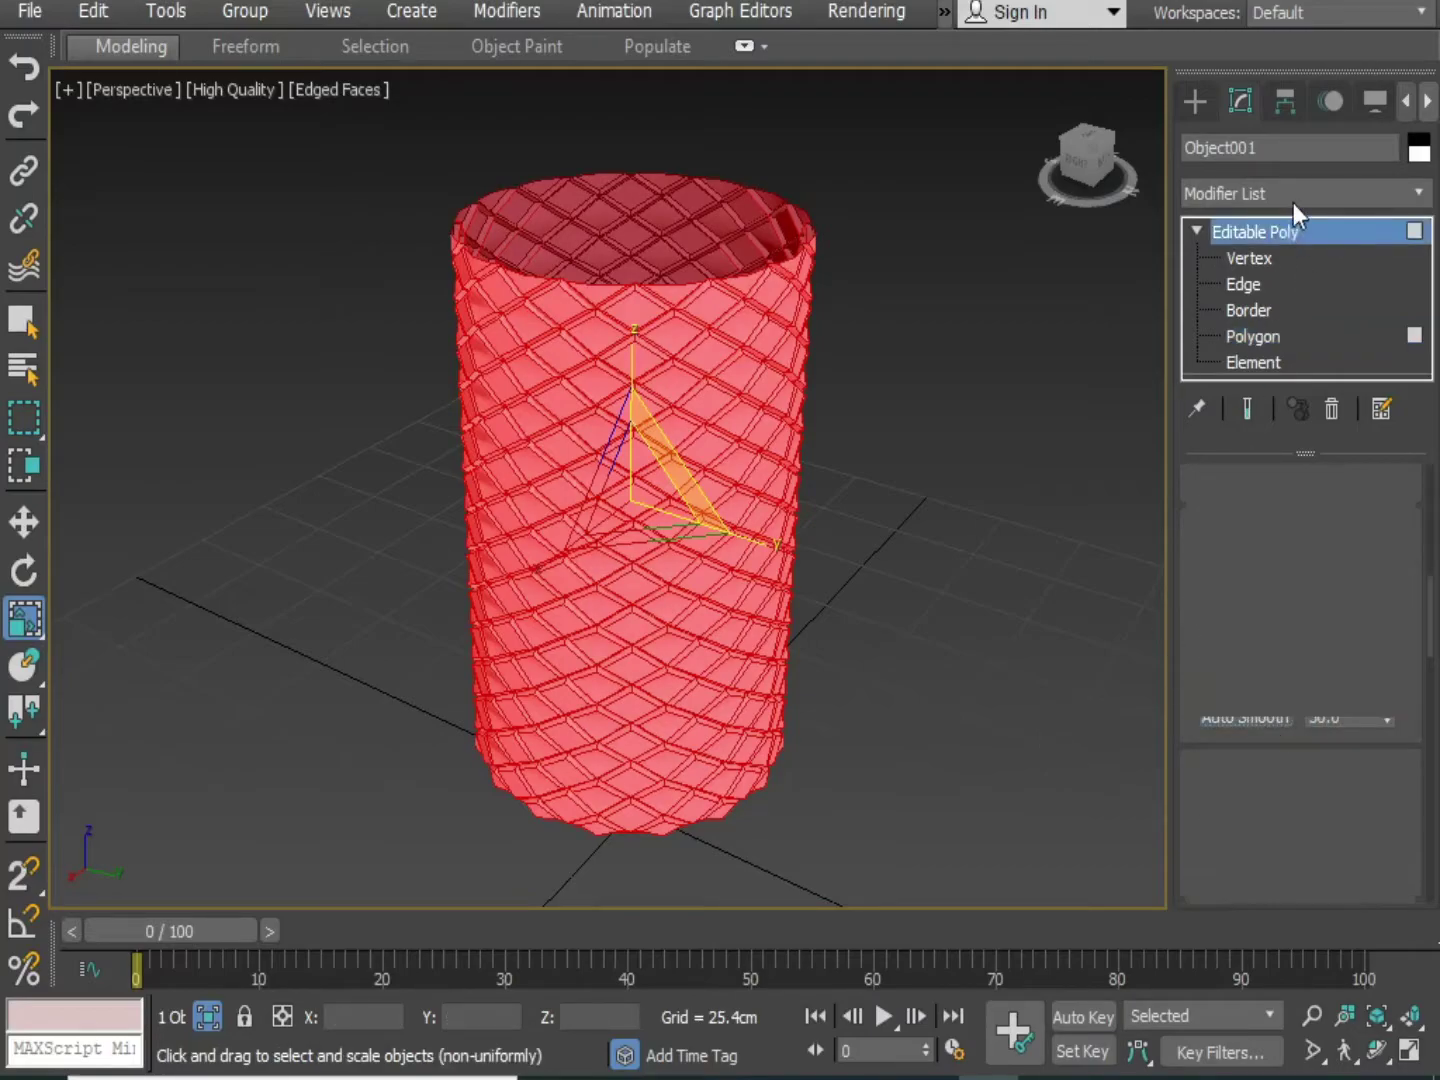
Add a TurboSmooth modifier to the band, separated by smoothing groups, with 2 iterations
{"action": "left_click", "coordinate": [1299, 192]}
{"action": "key", "text": "t"}
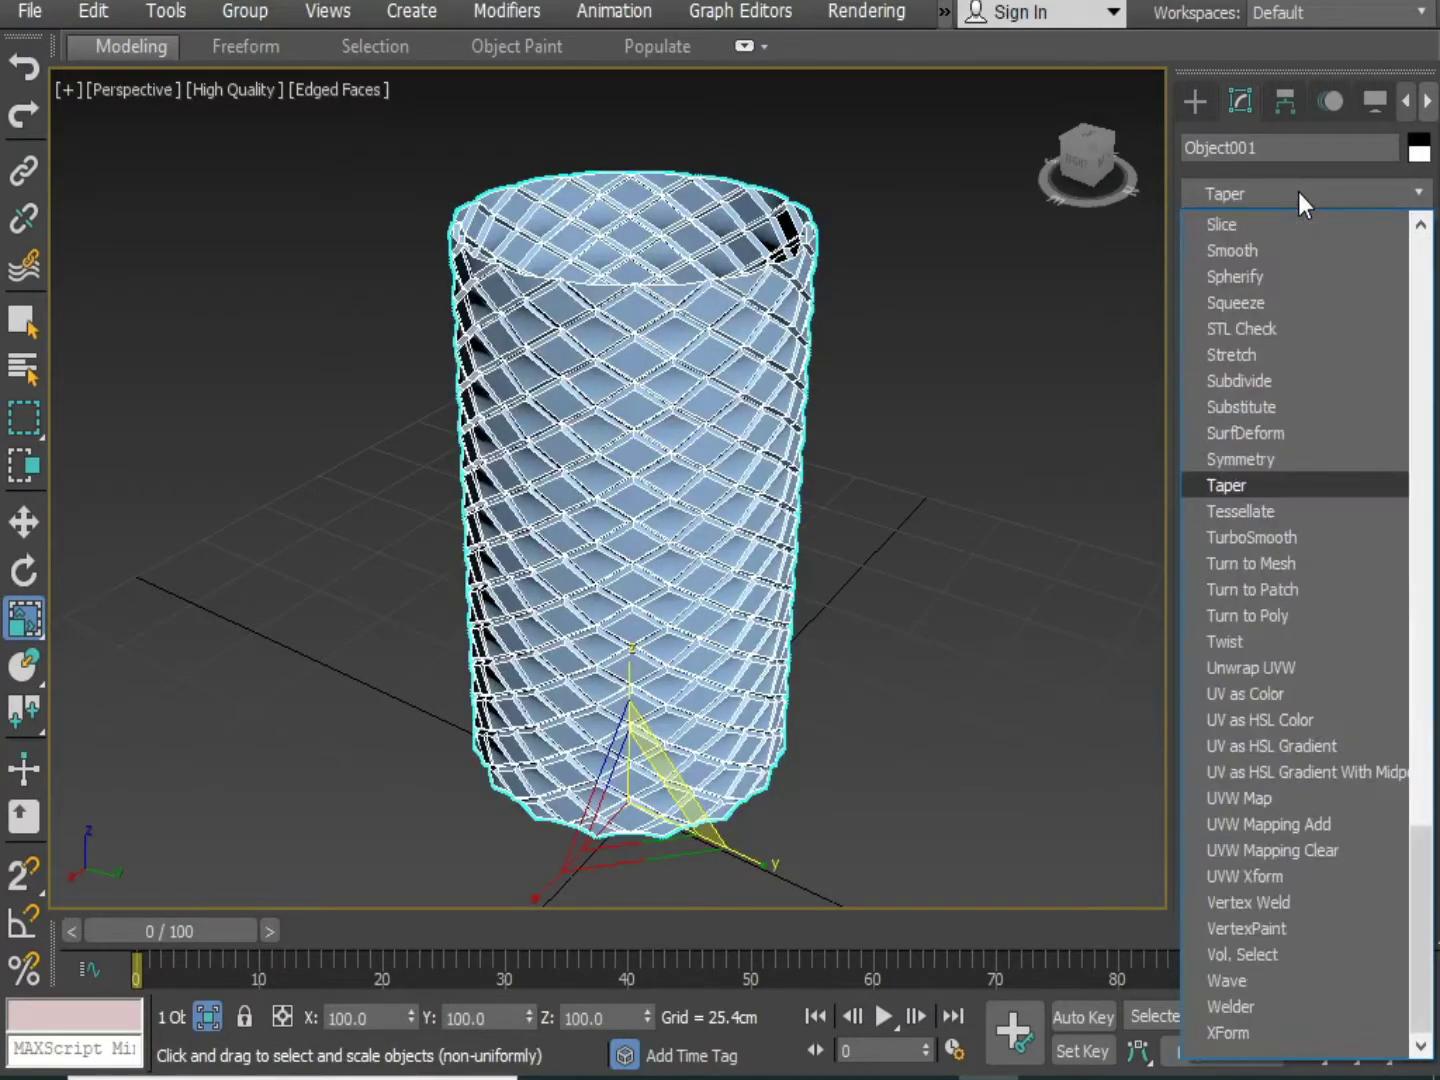
{"action": "key", "text": "Down"}
{"action": "key", "text": "Down"}
{"action": "key", "text": "Return"}
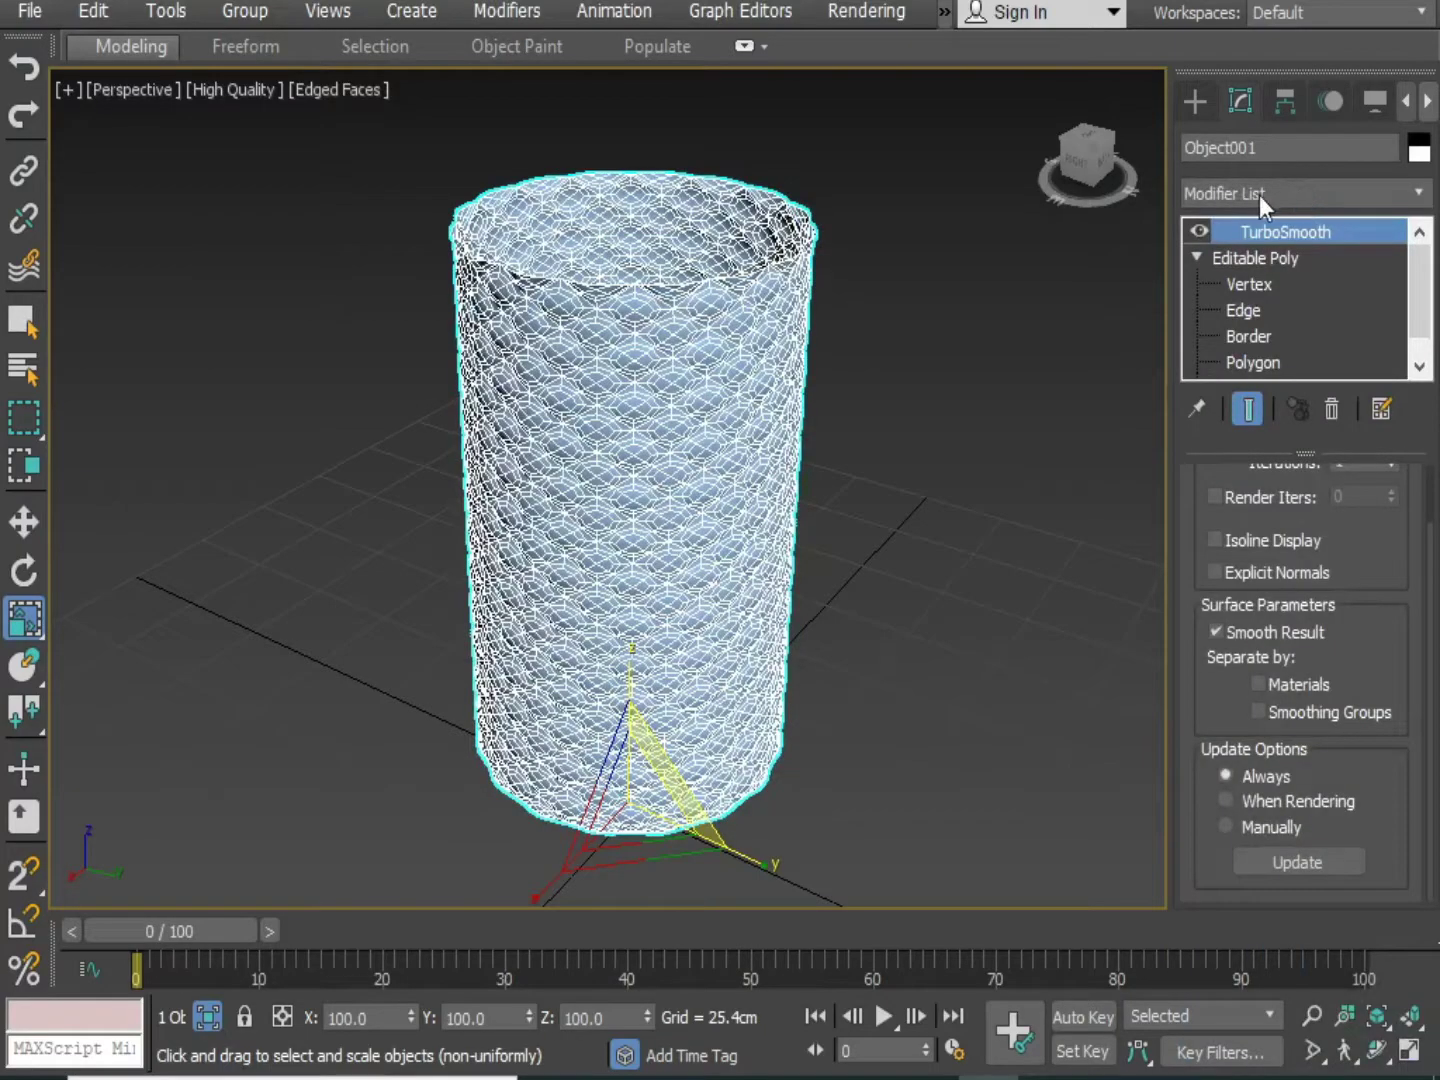
{"action": "left_click", "coordinate": [1260, 715]}
{"action": "scroll", "coordinate": [1390, 581], "scroll_direction": "up", "scroll_amount": 2}
{"action": "scroll", "coordinate": [1396, 574], "scroll_direction": "up", "scroll_amount": 1}
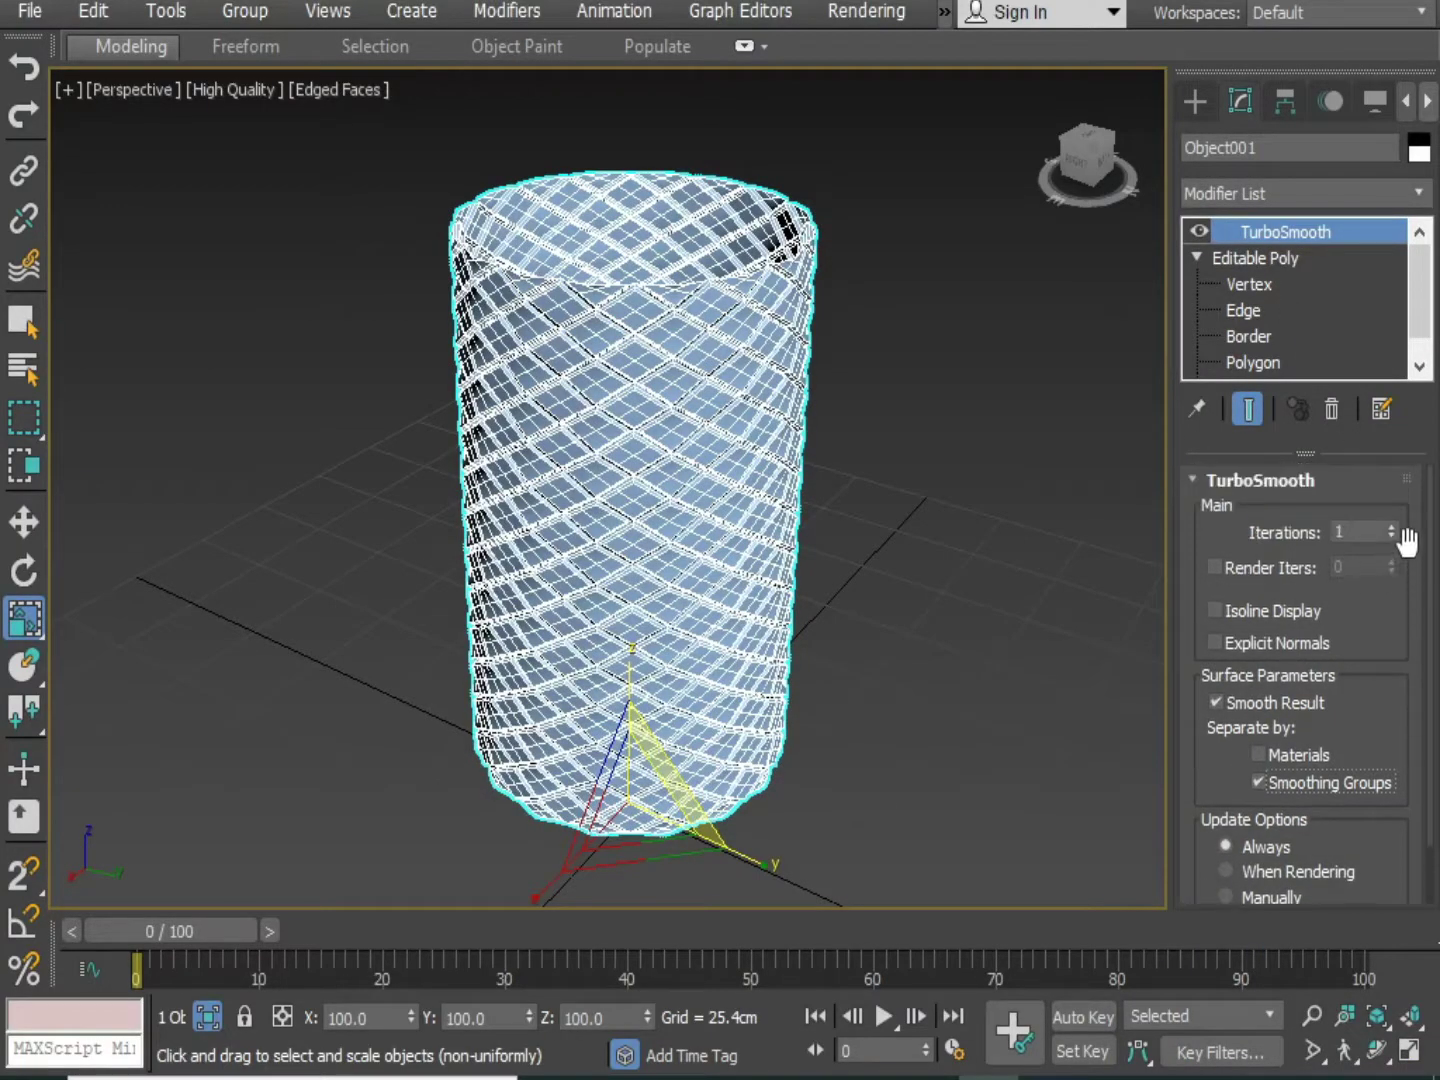
{"action": "left_click", "coordinate": [1391, 526]}
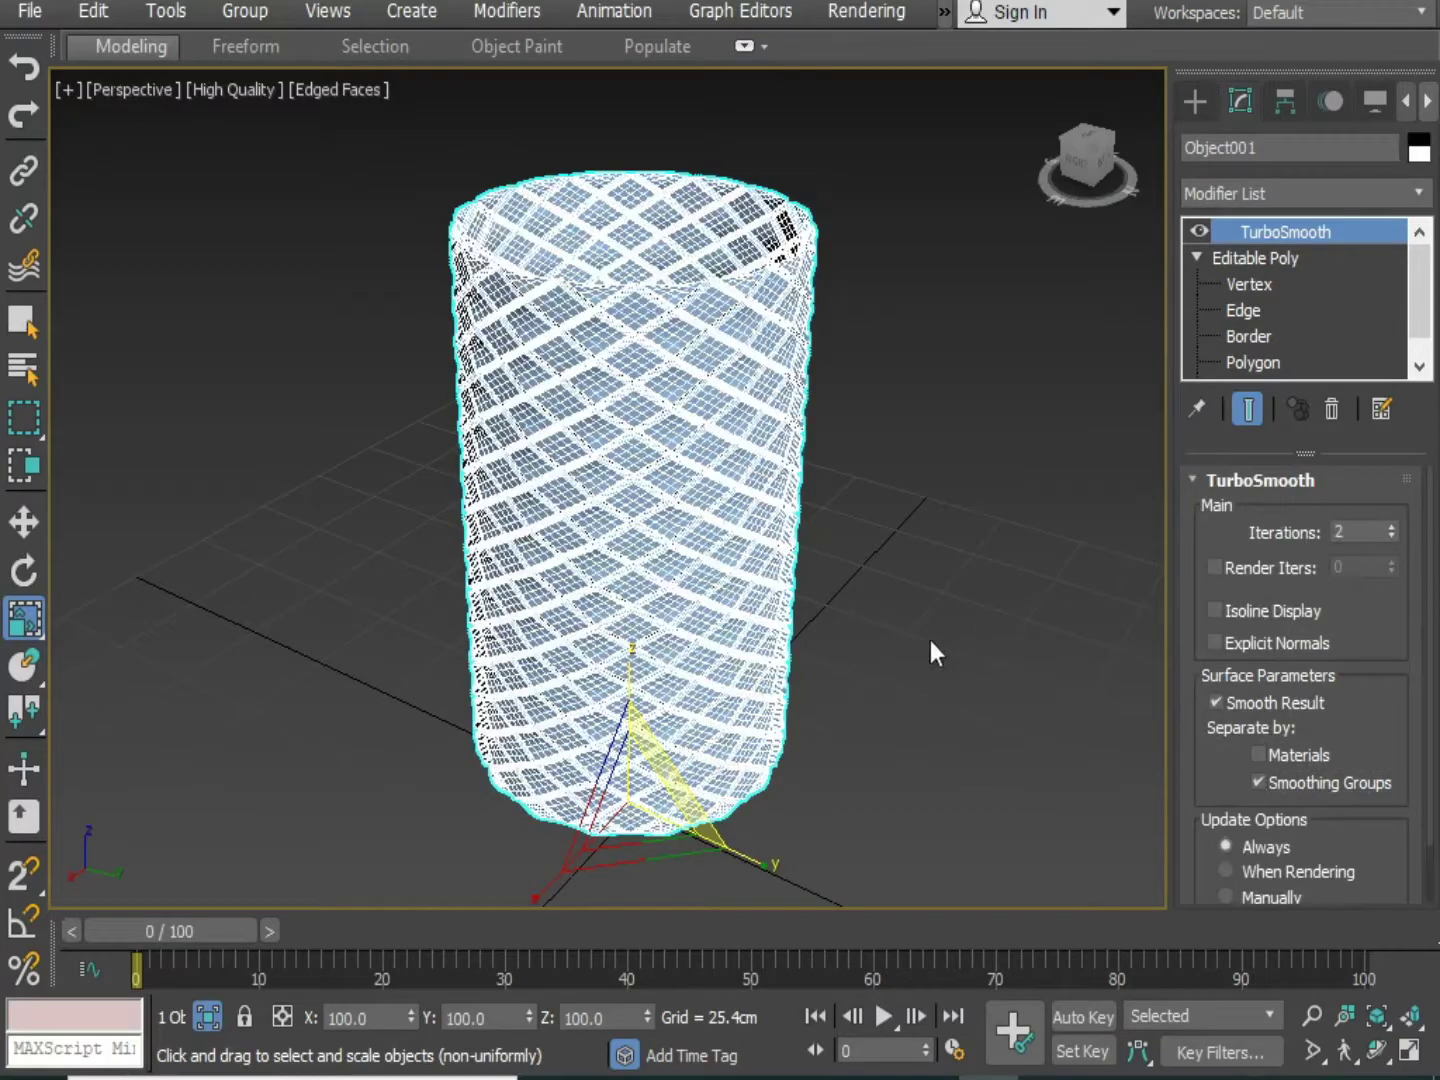
{"action": "middle_click_drag", "start_coordinate": [840, 650], "coordinate": [887, 571], "text": "alt"}
Add a second TurboSmooth modifier above the first with its default settings and deselect the band
{"action": "left_click", "coordinate": [1304, 192]}
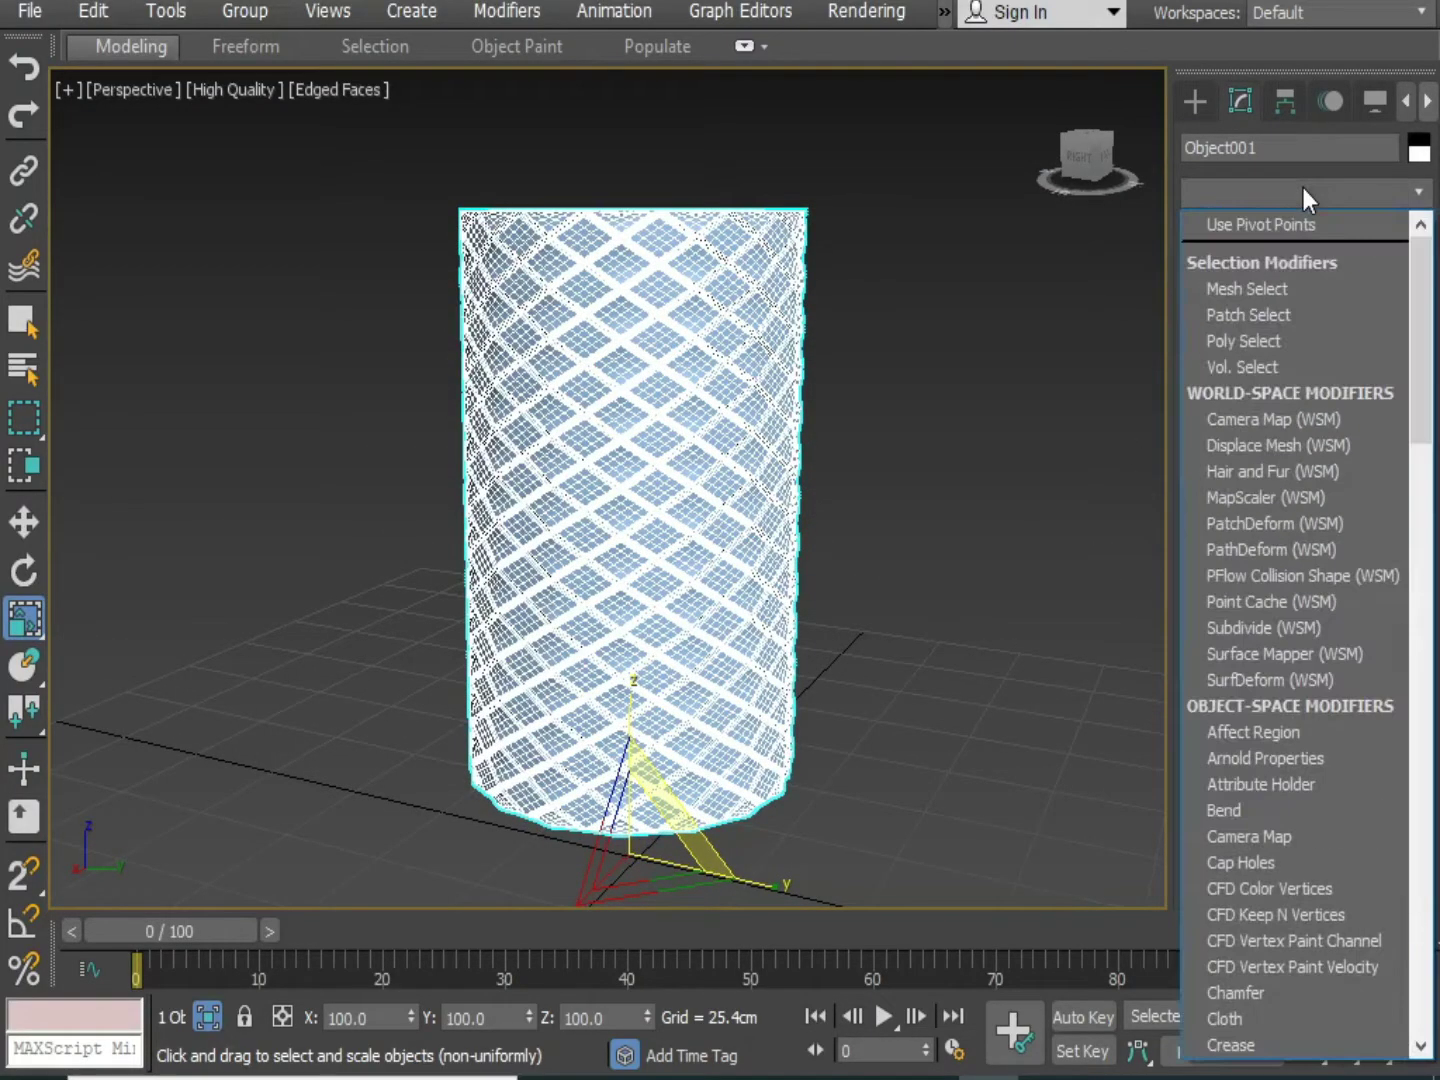
{"action": "key", "text": "t"}
{"action": "key", "text": "Down"}
{"action": "key", "text": "Down"}
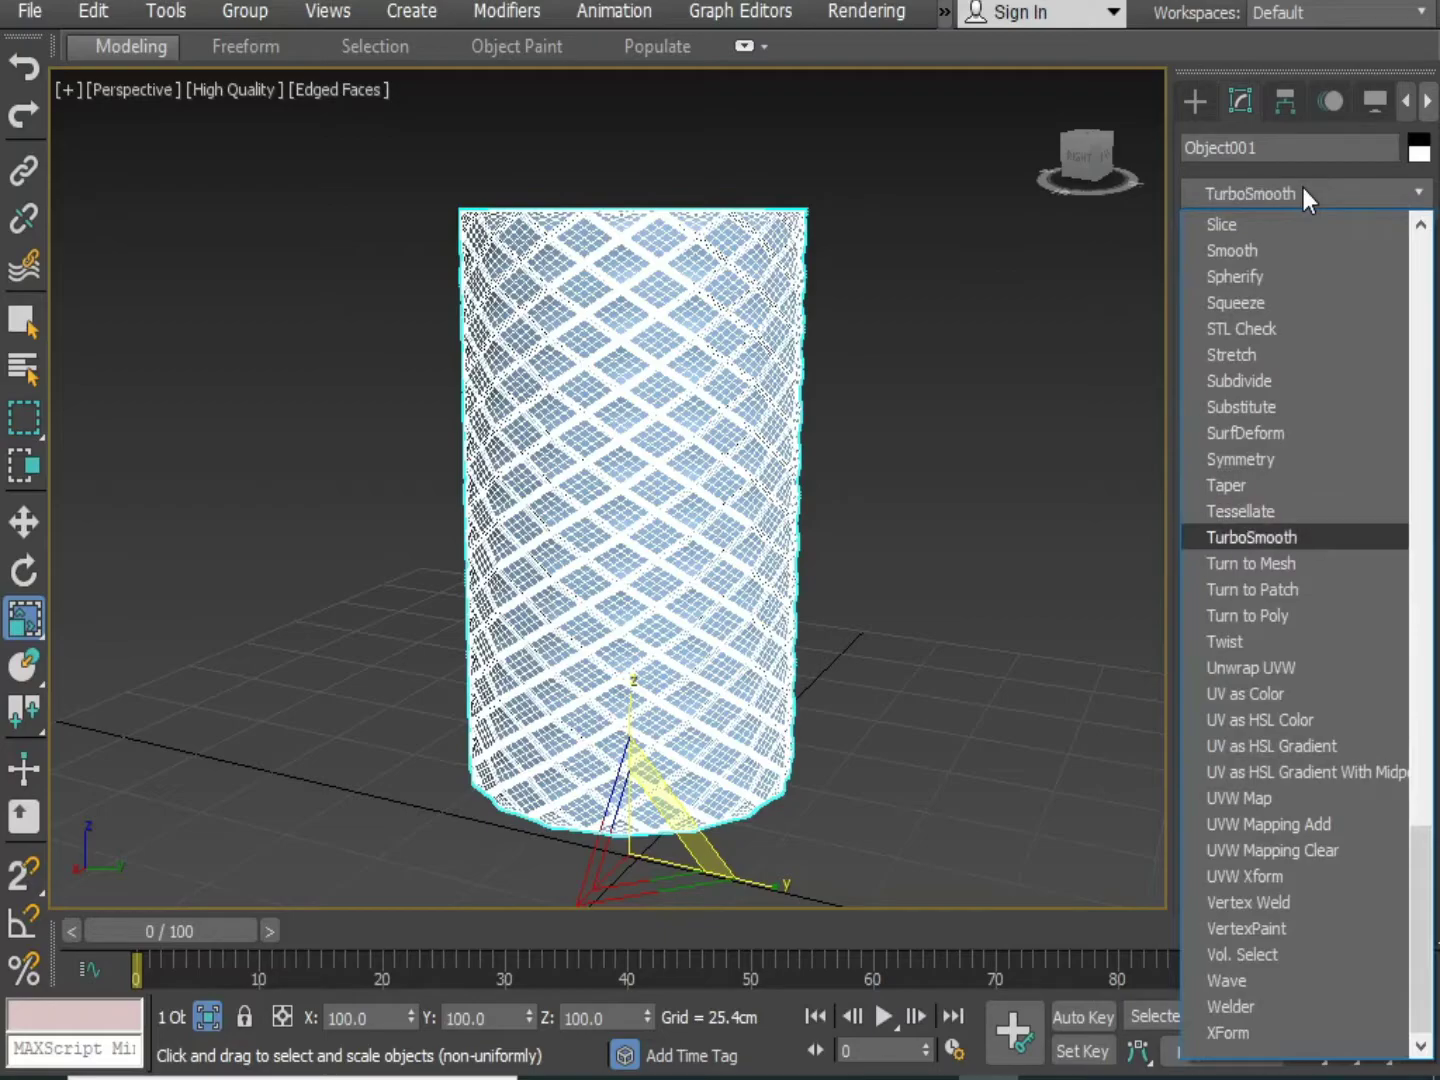
{"action": "key", "text": "Return"}
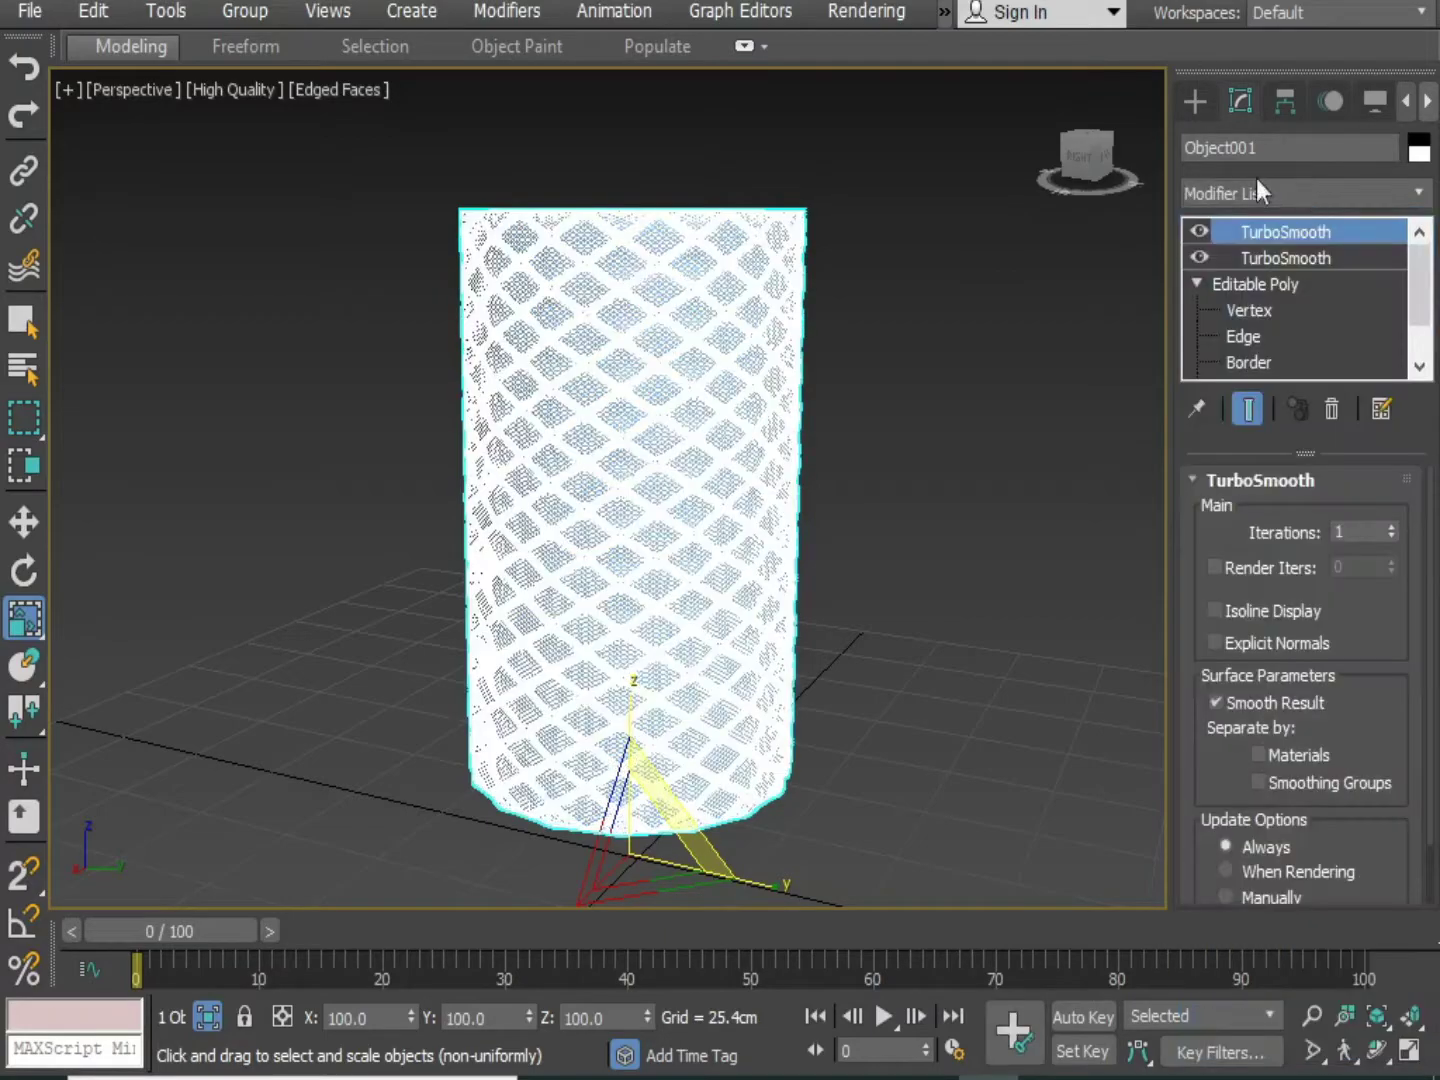
{"action": "middle_click_drag", "start_coordinate": [848, 523], "coordinate": [937, 457], "text": "alt"}
{"action": "left_click", "coordinate": [927, 393]}
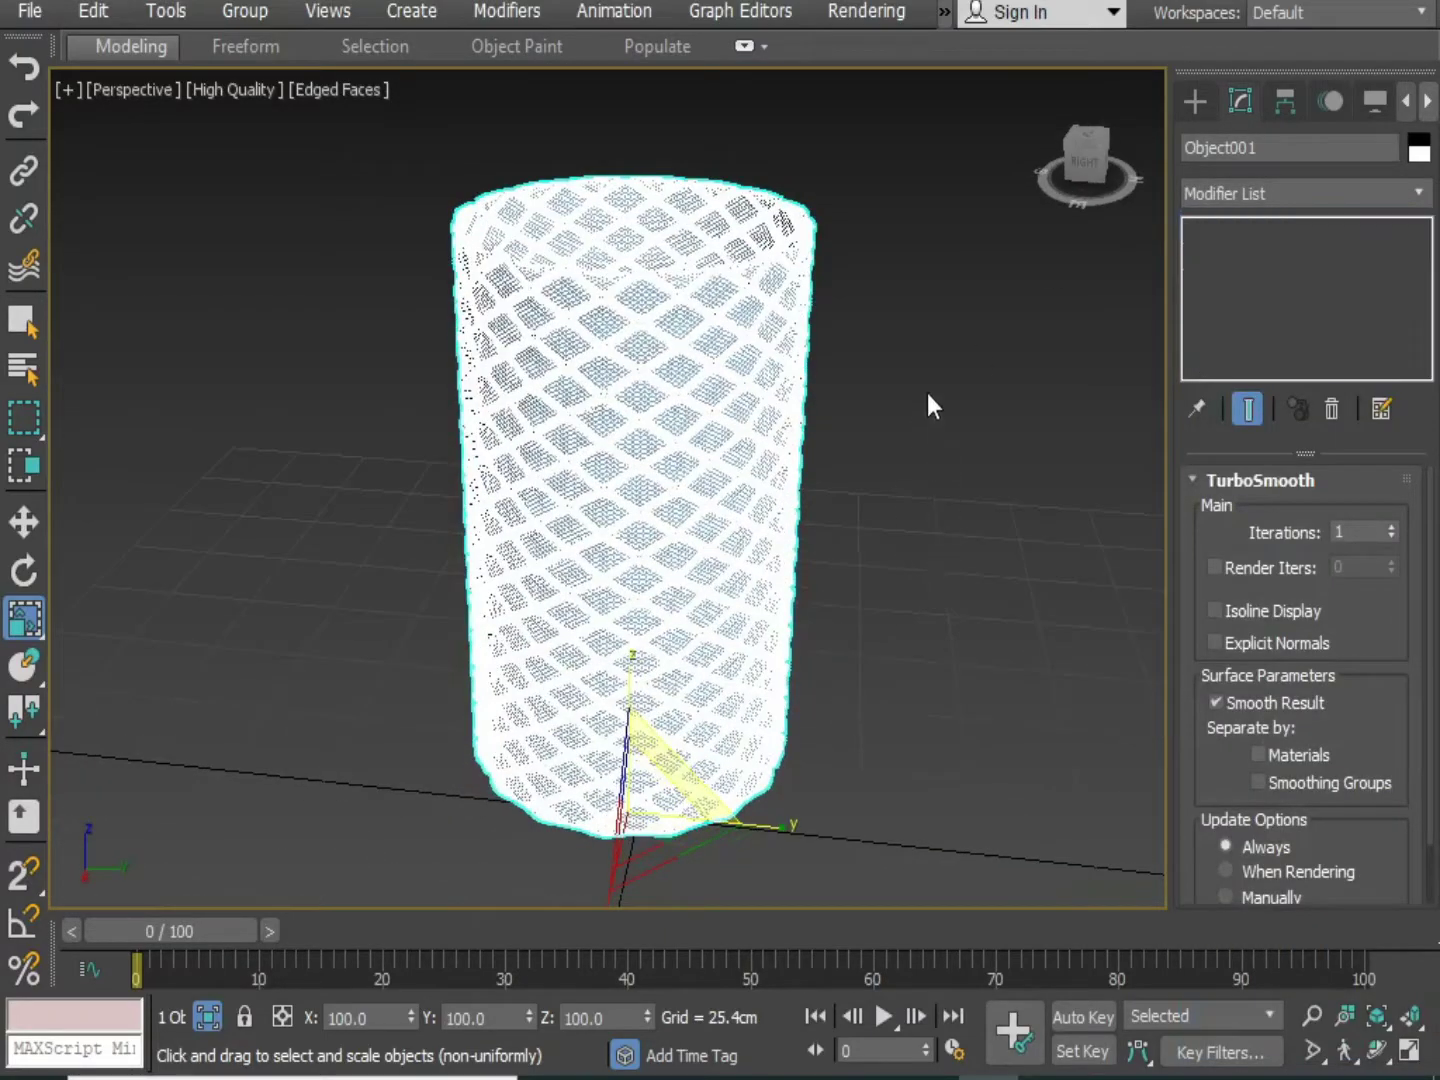
End the isolation to bring back the cylinder and hide the smoothed diamond band object
{"action": "right_click", "coordinate": [921, 433]}
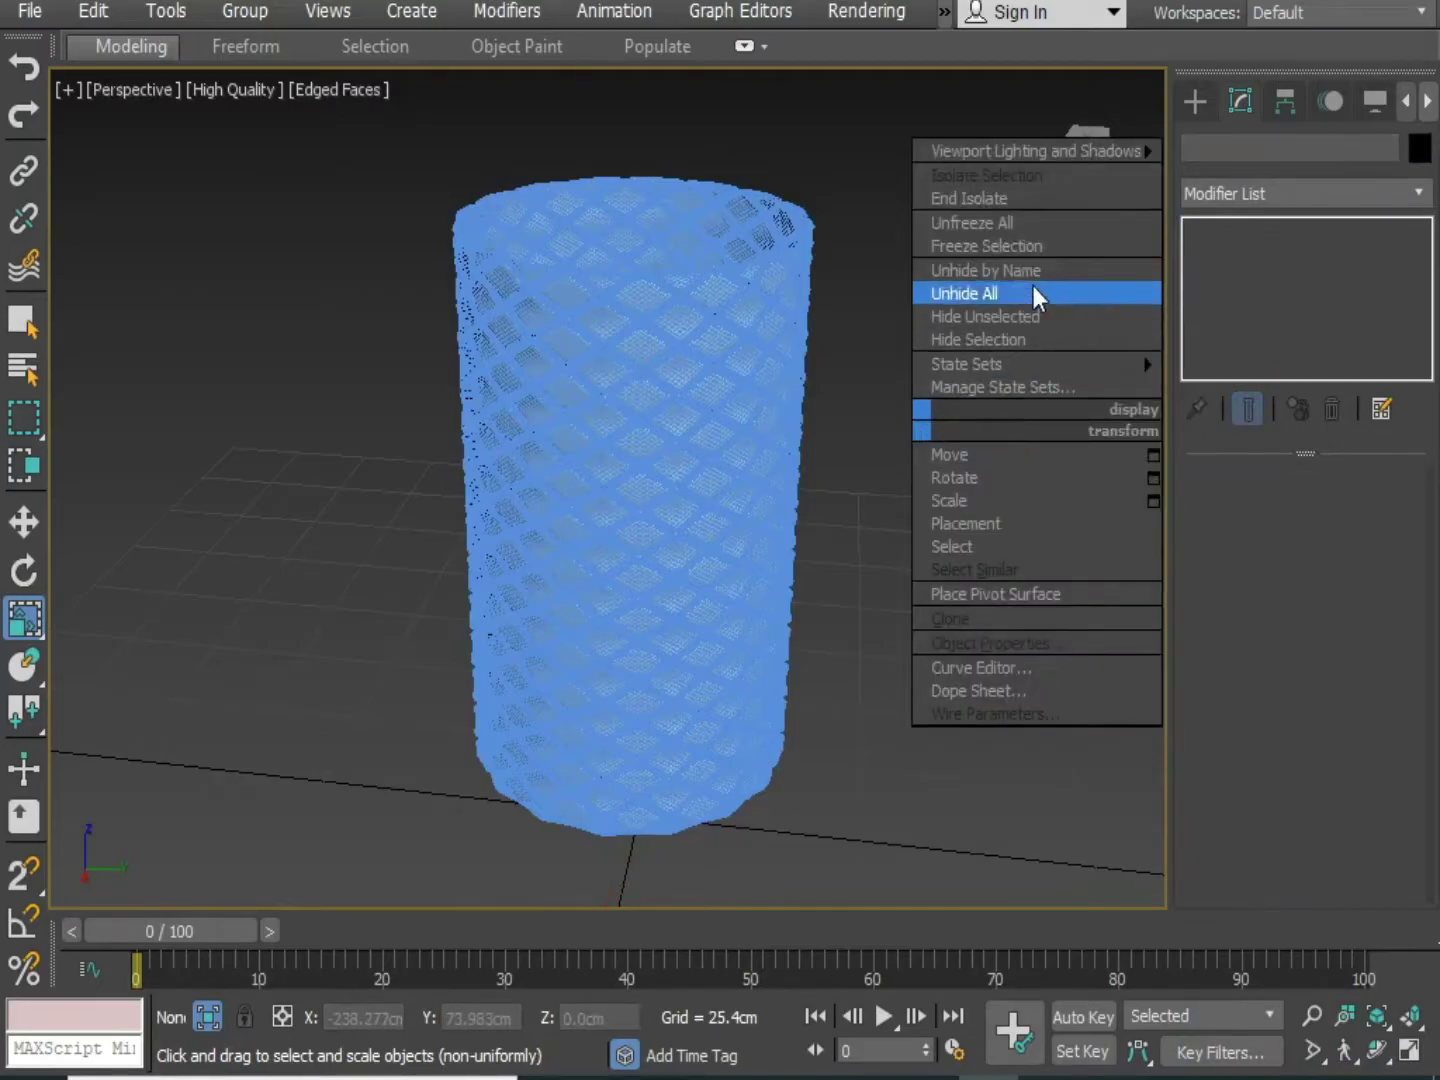
{"action": "left_click", "coordinate": [1004, 200]}
{"action": "middle_click_drag", "start_coordinate": [892, 361], "coordinate": [899, 516]}
{"action": "left_click", "coordinate": [768, 360]}
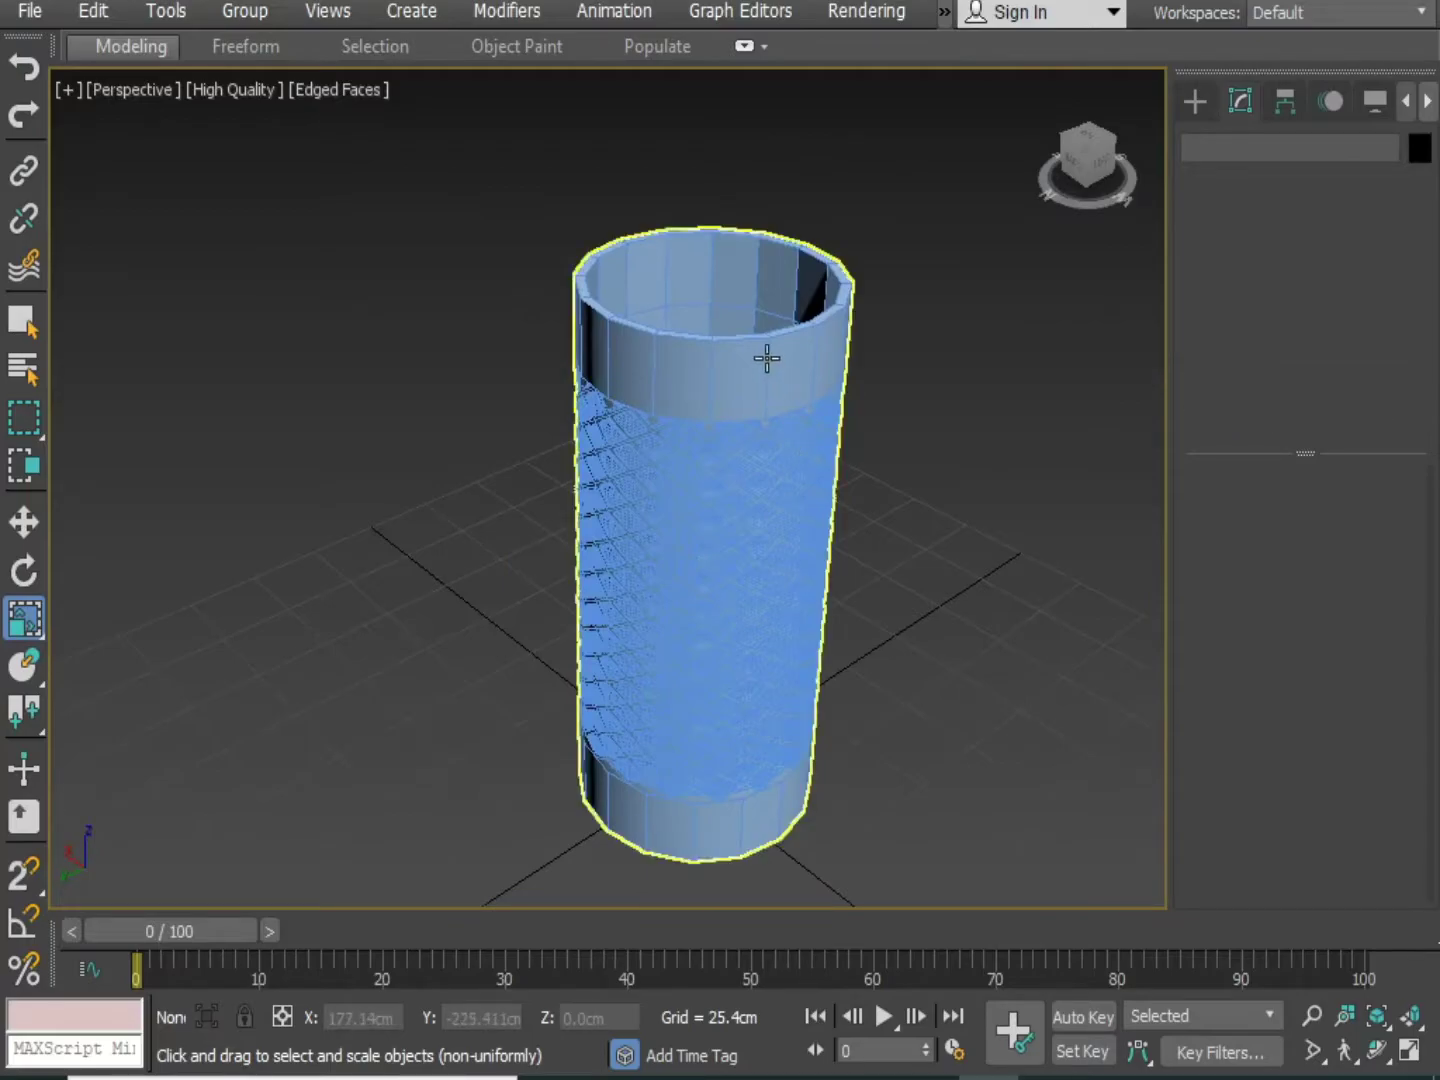
{"action": "left_click", "coordinate": [709, 507]}
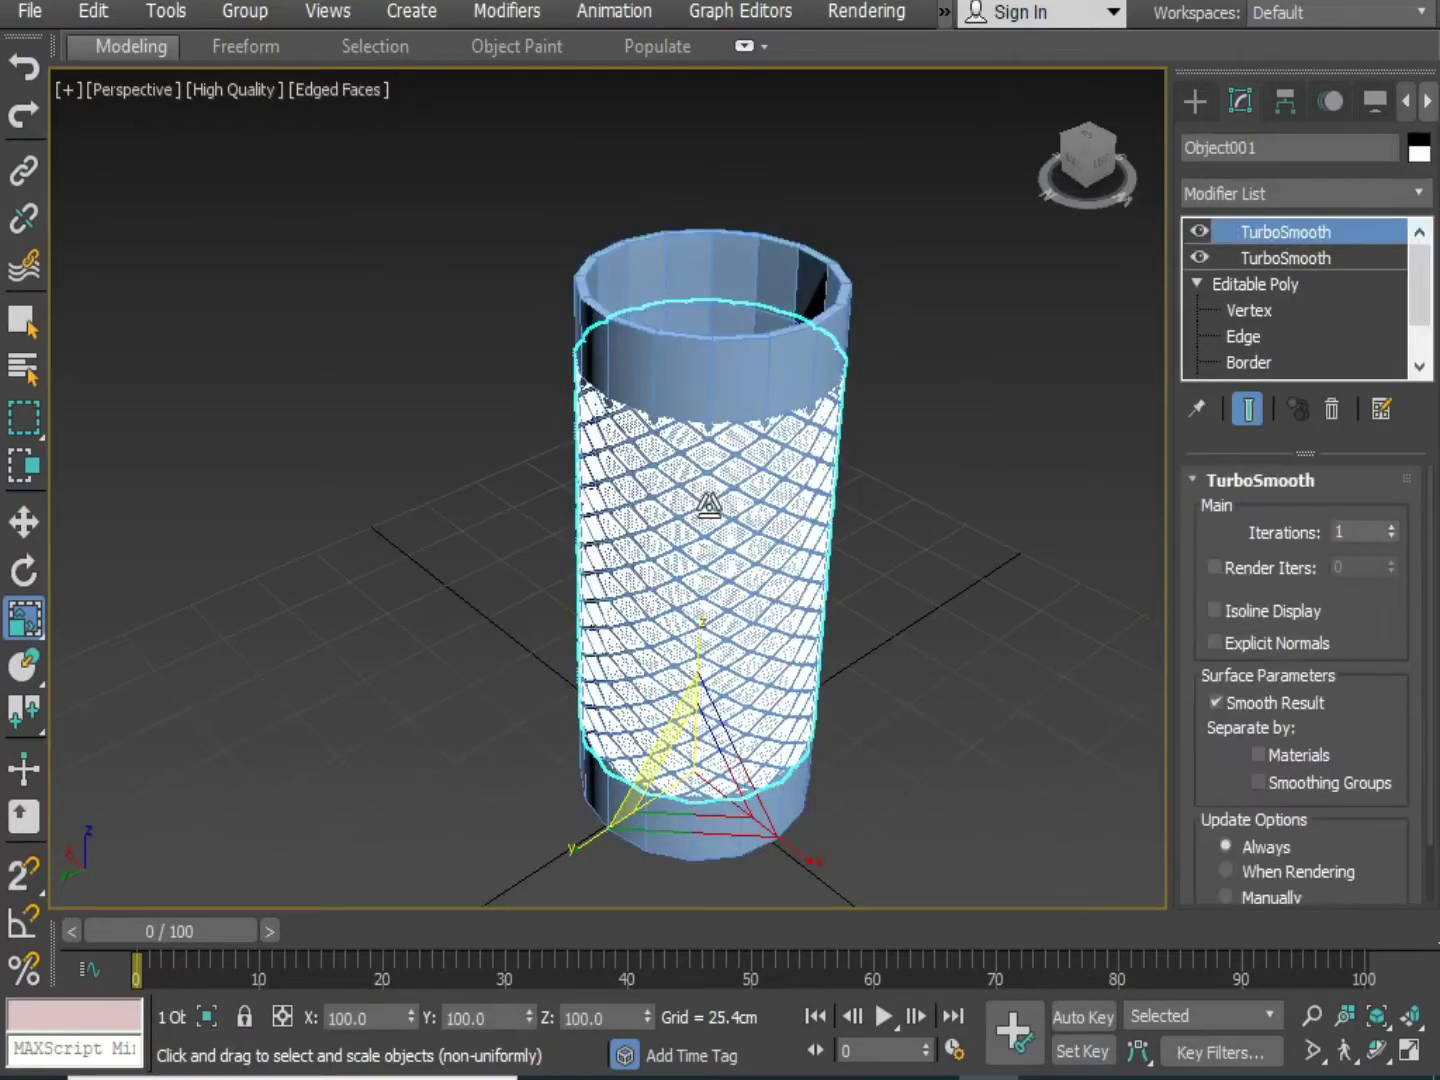
{"action": "middle_click_drag", "start_coordinate": [864, 566], "coordinate": [729, 513], "text": "alt"}
{"action": "right_click", "coordinate": [729, 513]}
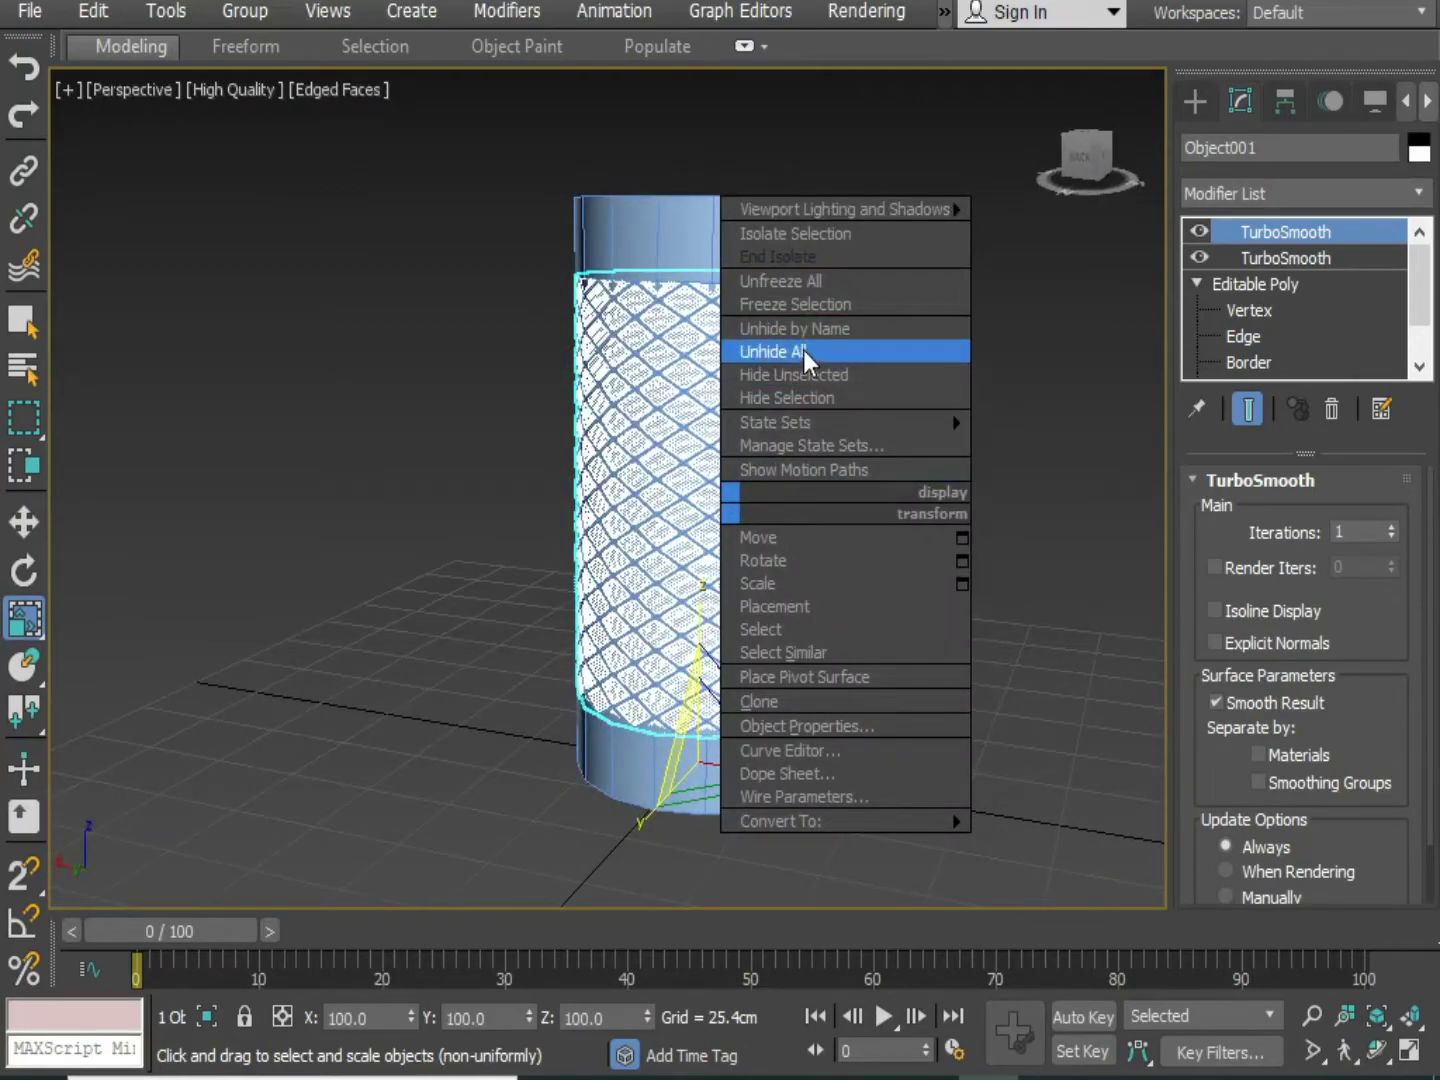
{"action": "left_click", "coordinate": [764, 400]}
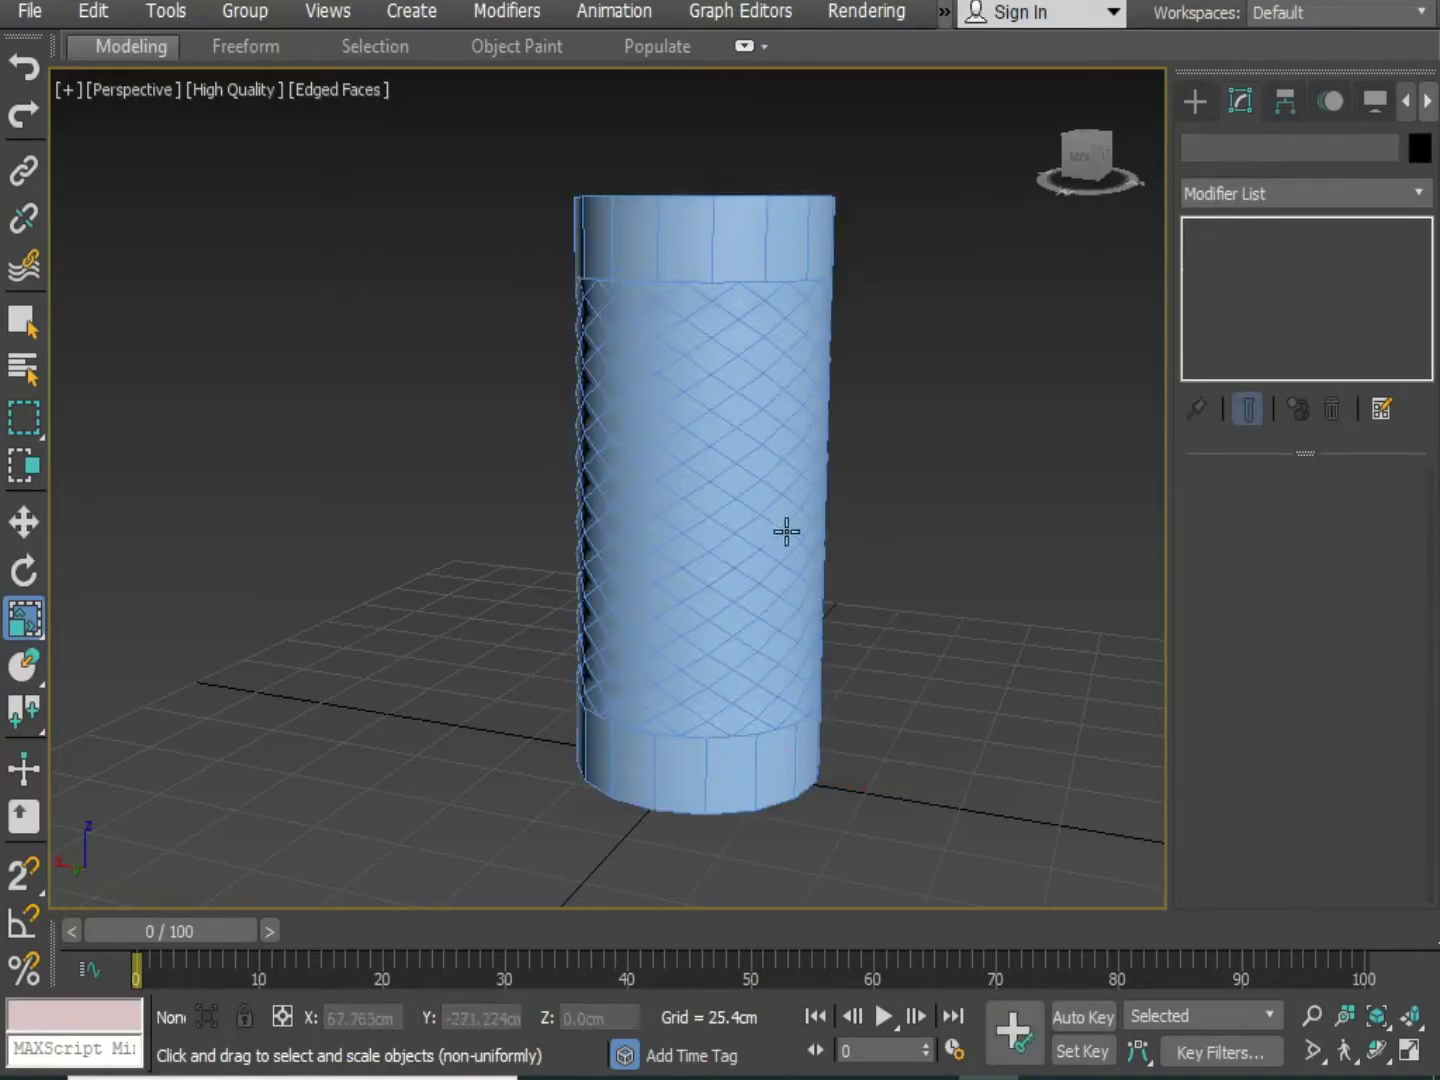
Delete all the diamond-patterned middle polygons of the original cylinder, leaving only its two end rings
{"action": "middle_click_drag", "start_coordinate": [786, 532], "coordinate": [813, 436], "text": "alt"}
{"action": "left_click", "coordinate": [813, 437]}
{"action": "middle_click_drag", "start_coordinate": [892, 564], "coordinate": [696, 615]}
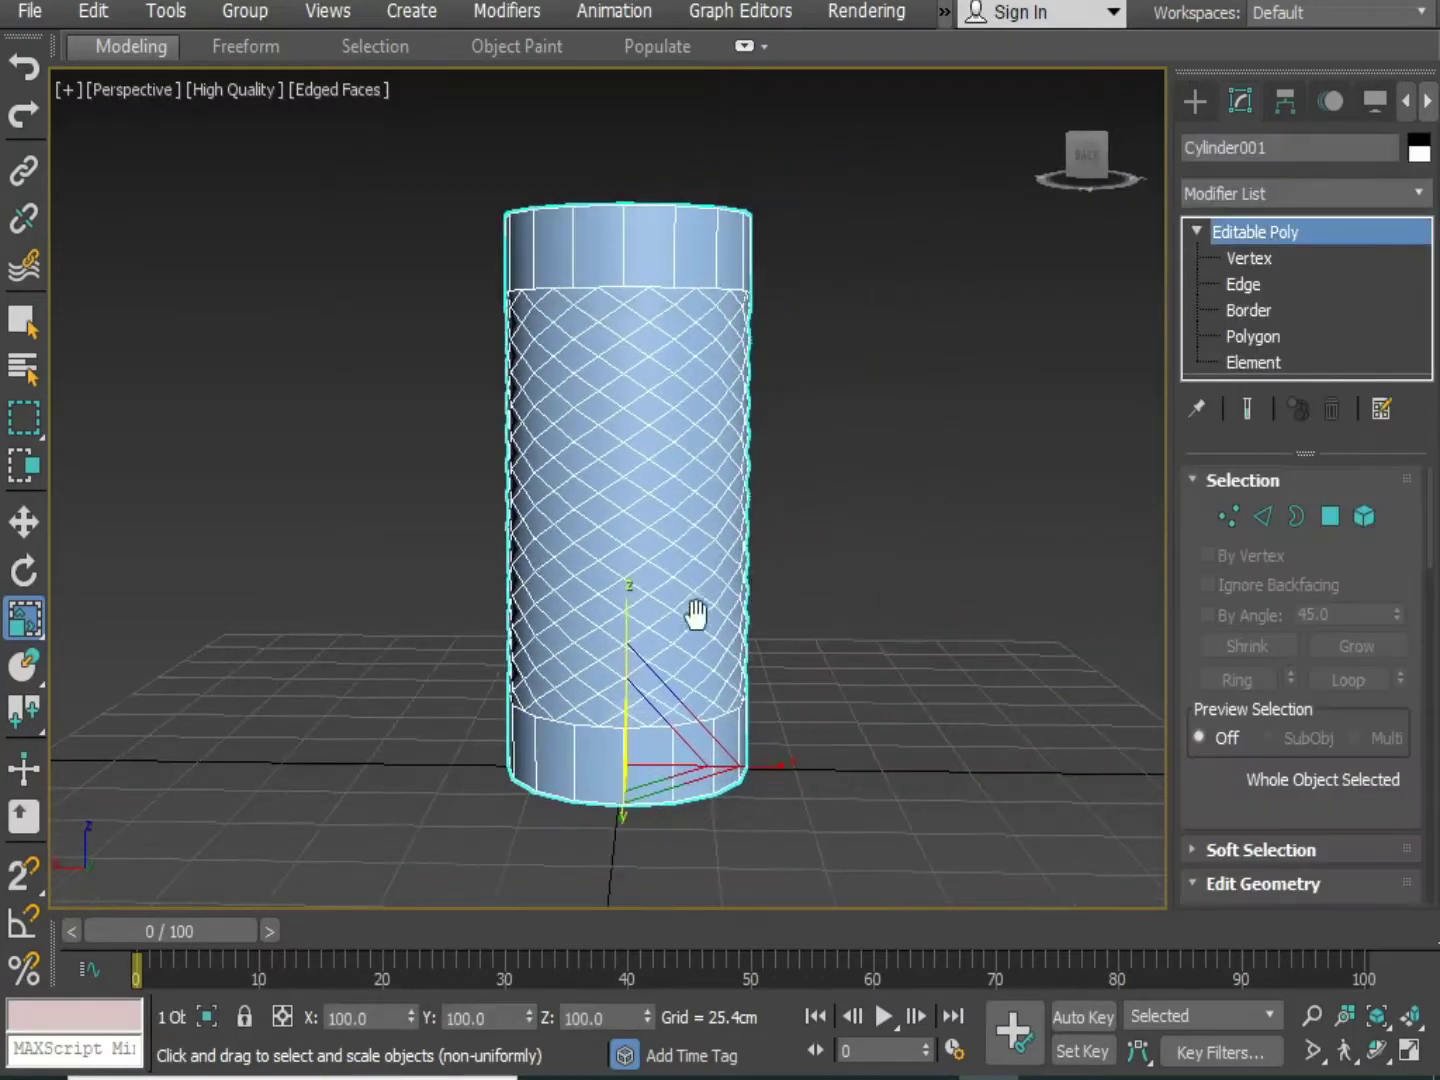
{"action": "left_click", "coordinate": [1245, 337]}
{"action": "key", "text": "alt+w"}
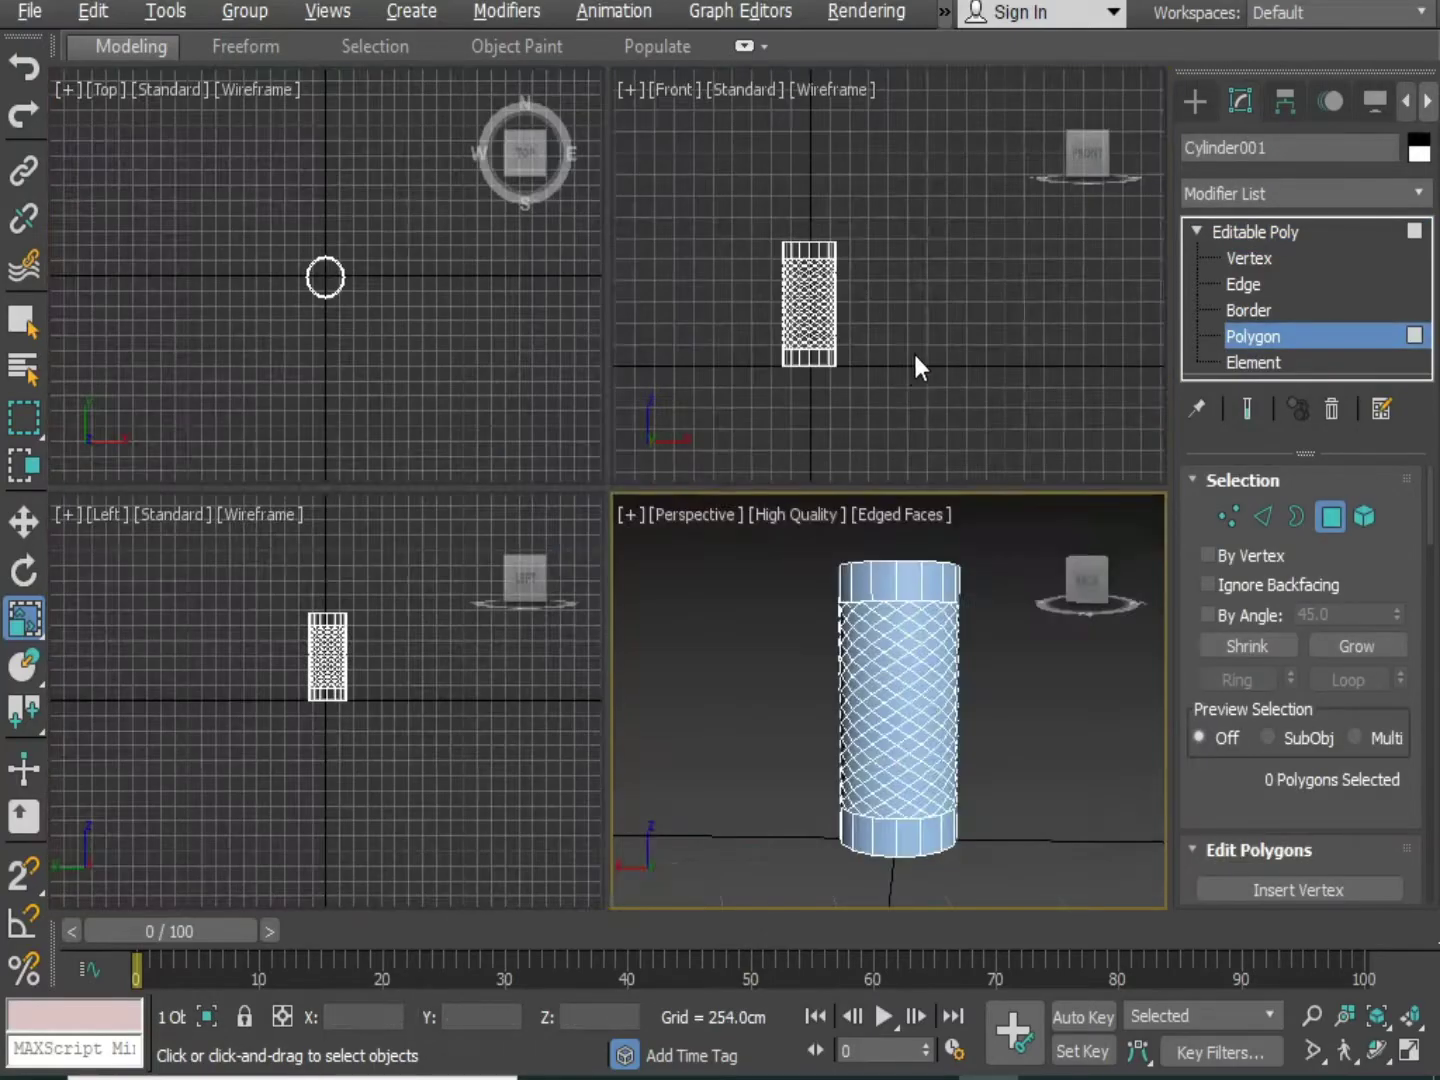
{"action": "scroll", "coordinate": [835, 304], "scroll_direction": "up", "scroll_amount": 4}
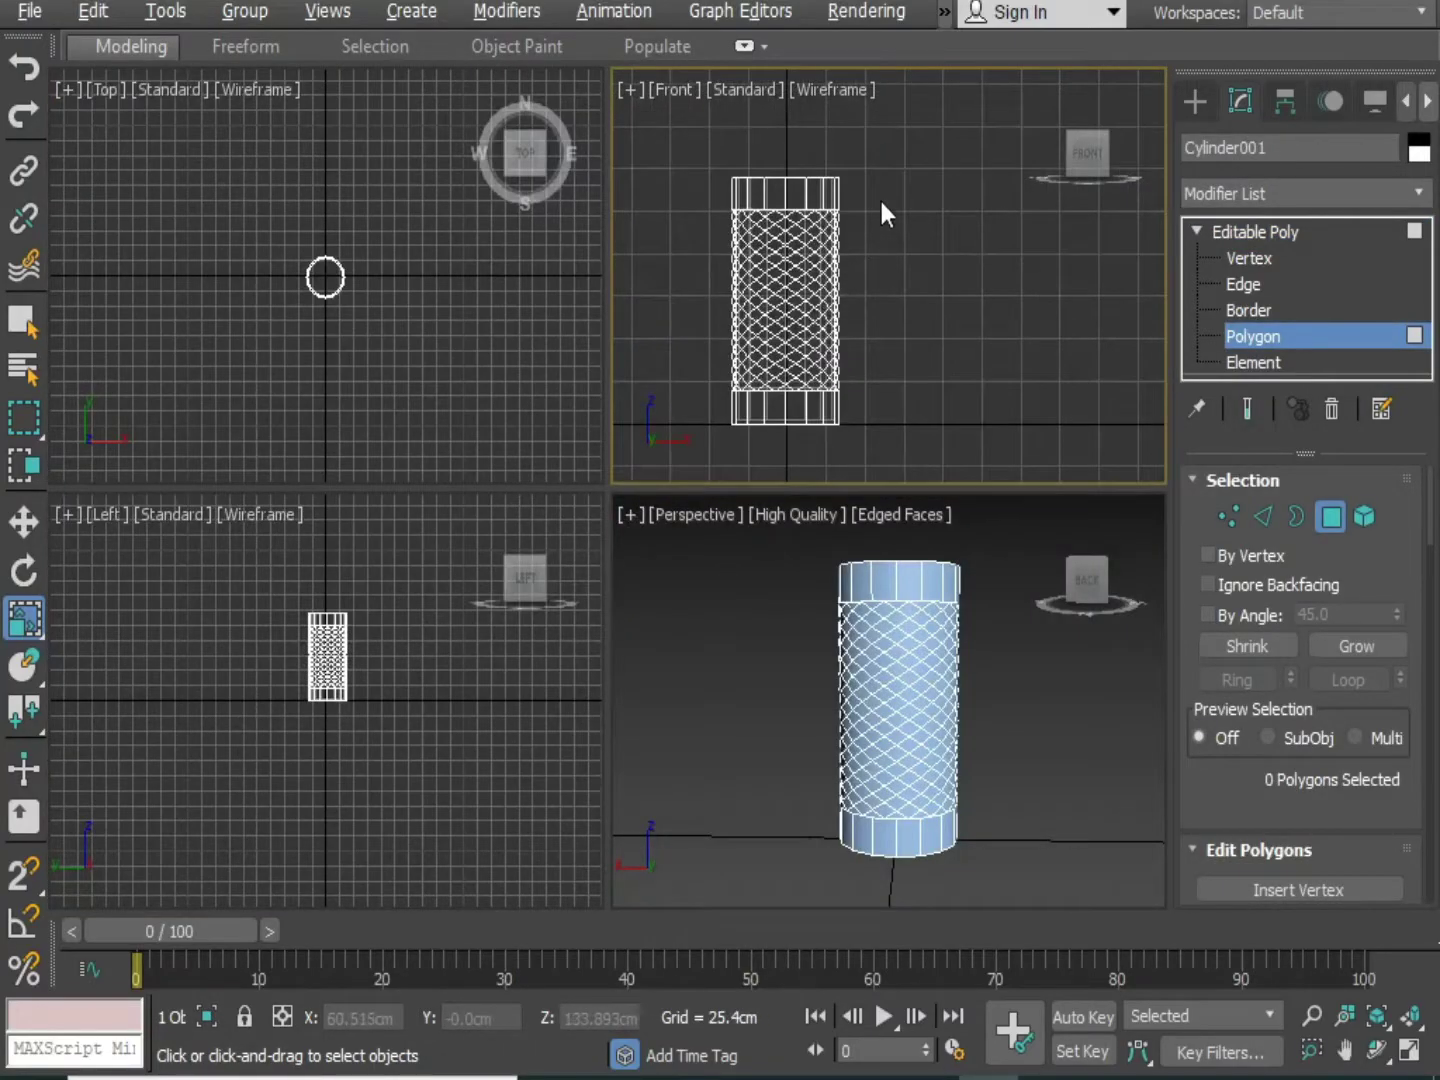
{"action": "left_click_drag", "start_coordinate": [879, 197], "coordinate": [657, 401]}
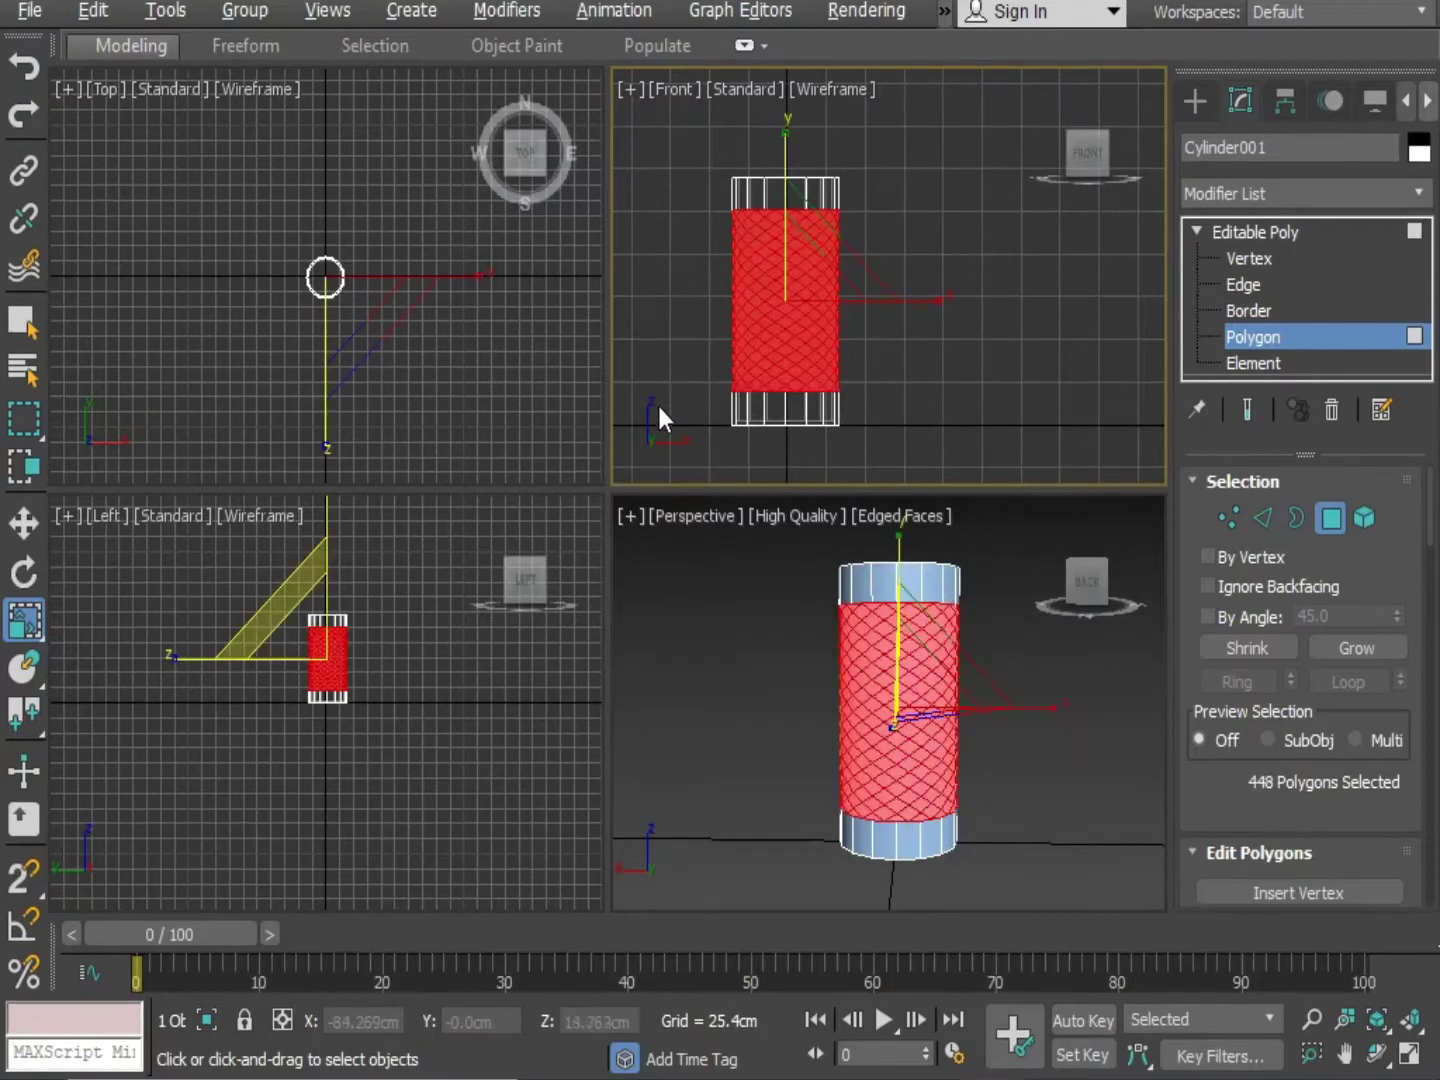
{"action": "middle_click_drag", "start_coordinate": [897, 800], "coordinate": [973, 833], "text": "alt"}
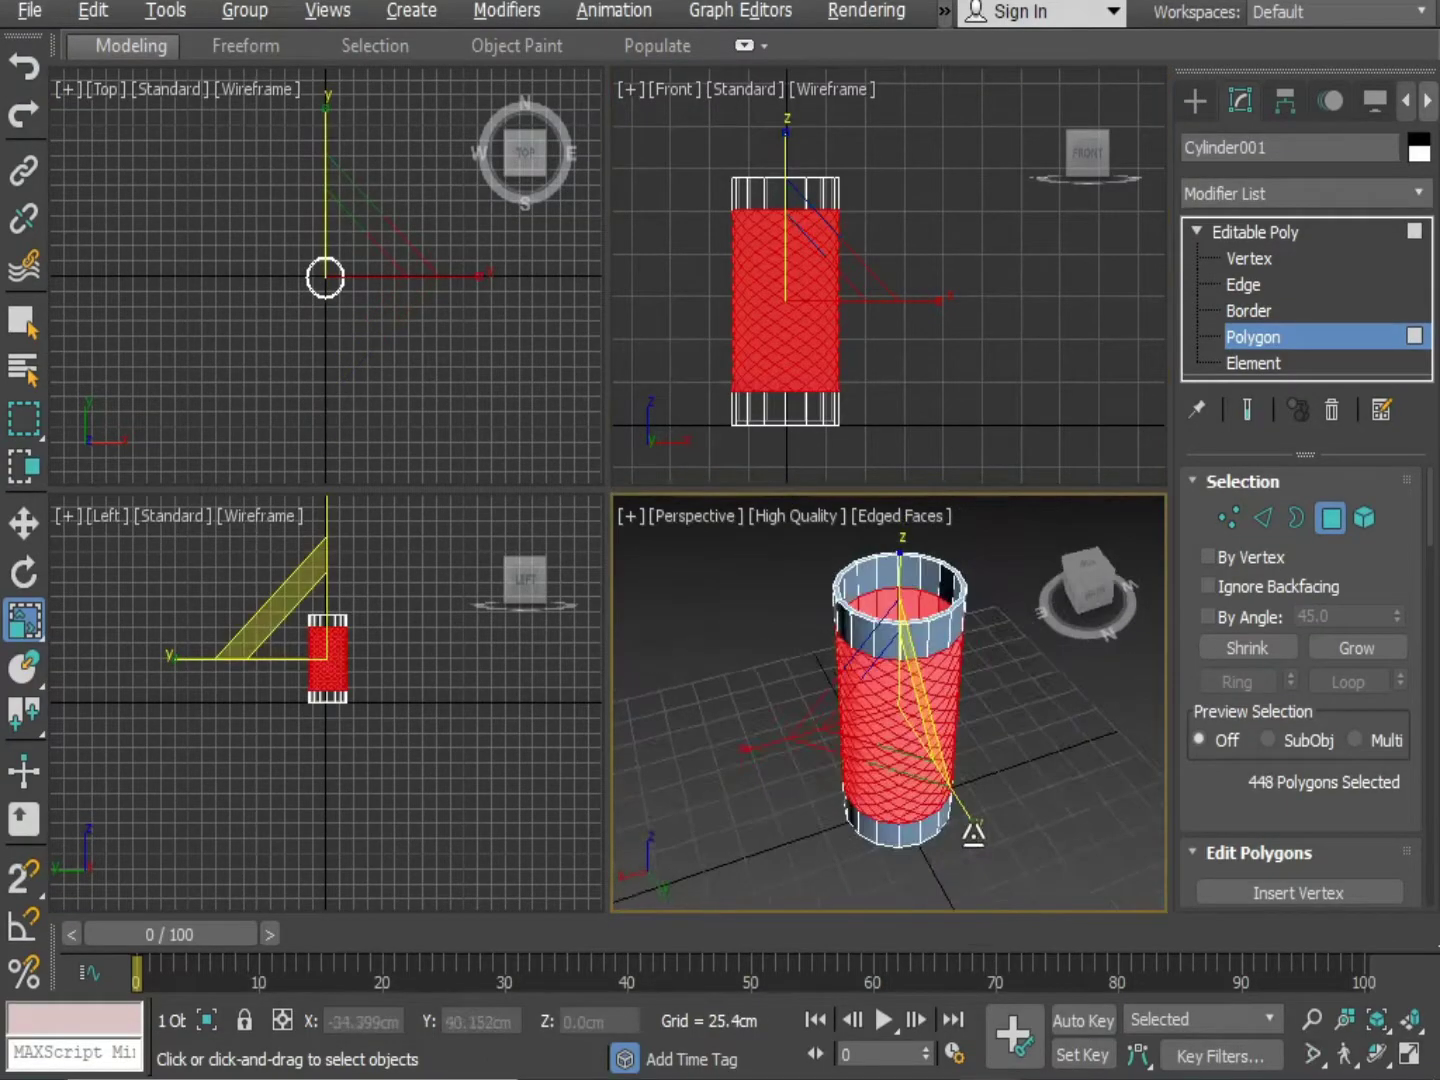
{"action": "key", "text": "Delete"}
{"action": "middle_click_drag", "start_coordinate": [827, 836], "coordinate": [775, 660], "text": "alt"}
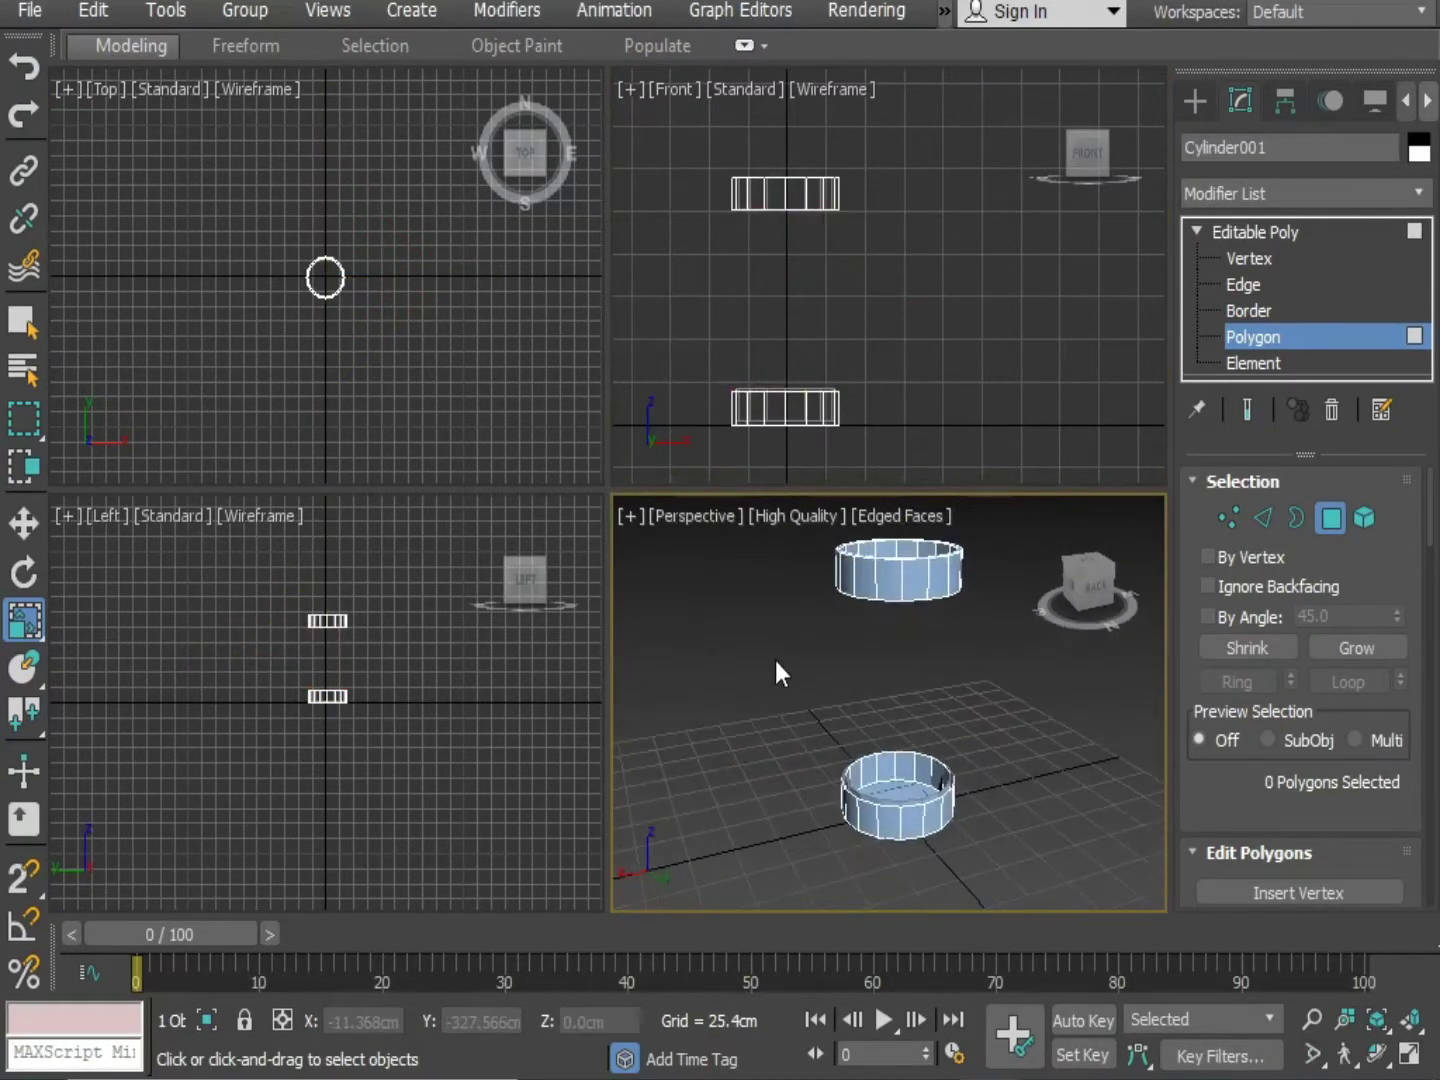
Unhide all objects and display the knurled band with the end rings in shaded view without edges
{"action": "right_click", "coordinate": [767, 650]}
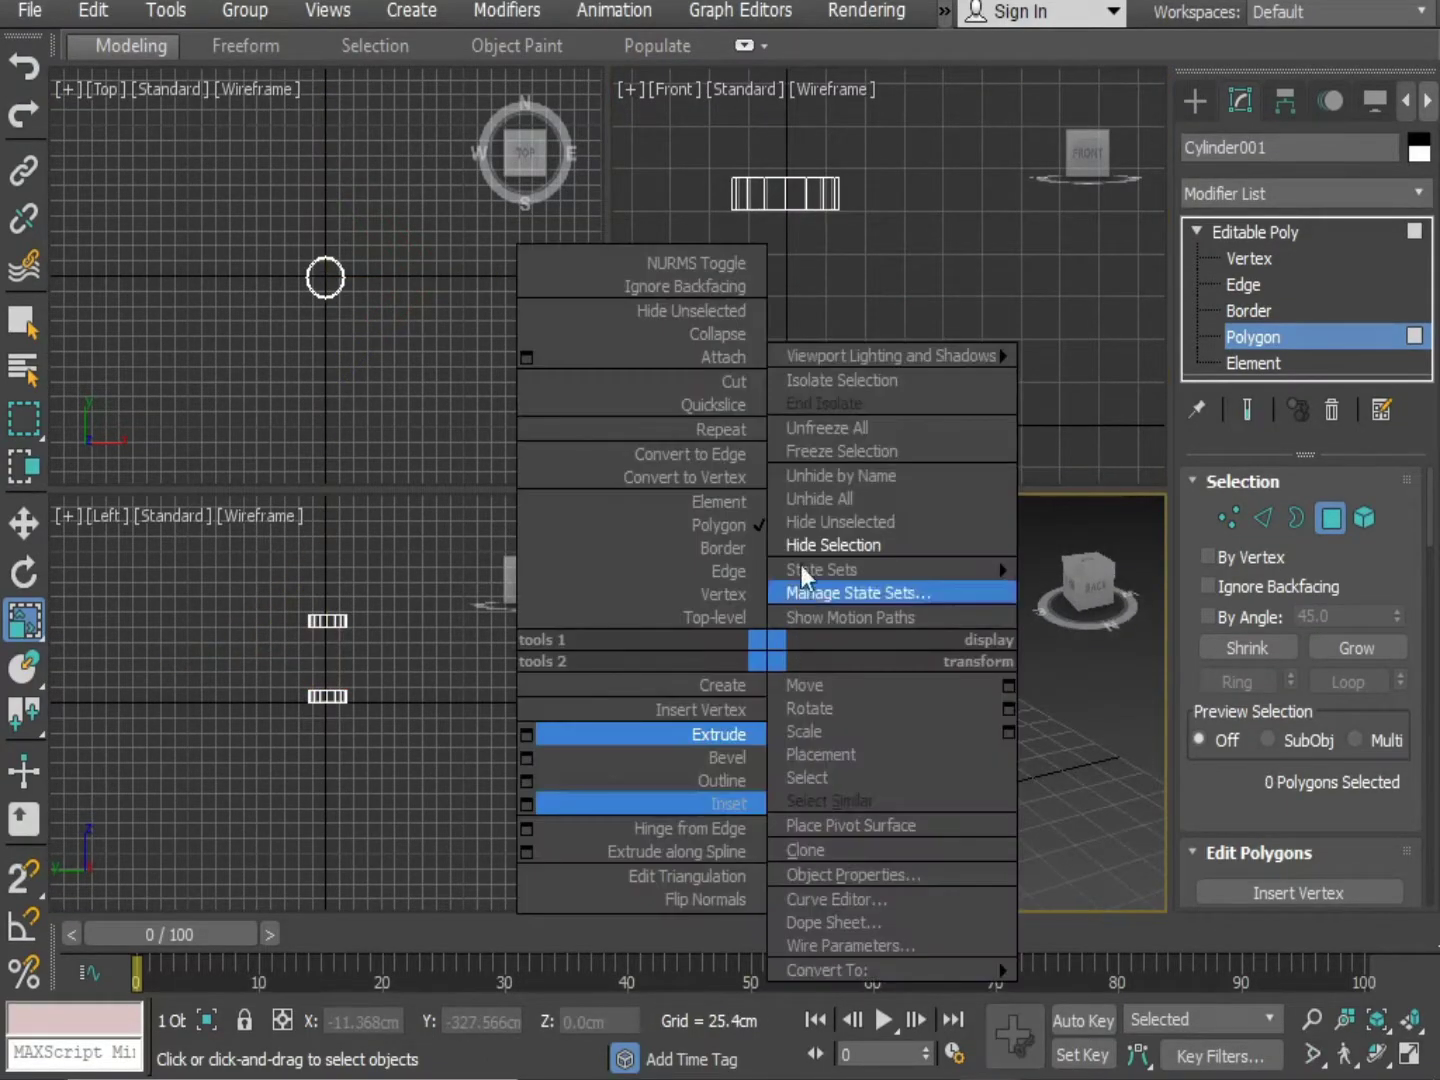
{"action": "left_click", "coordinate": [834, 498]}
{"action": "key", "text": "F3"}
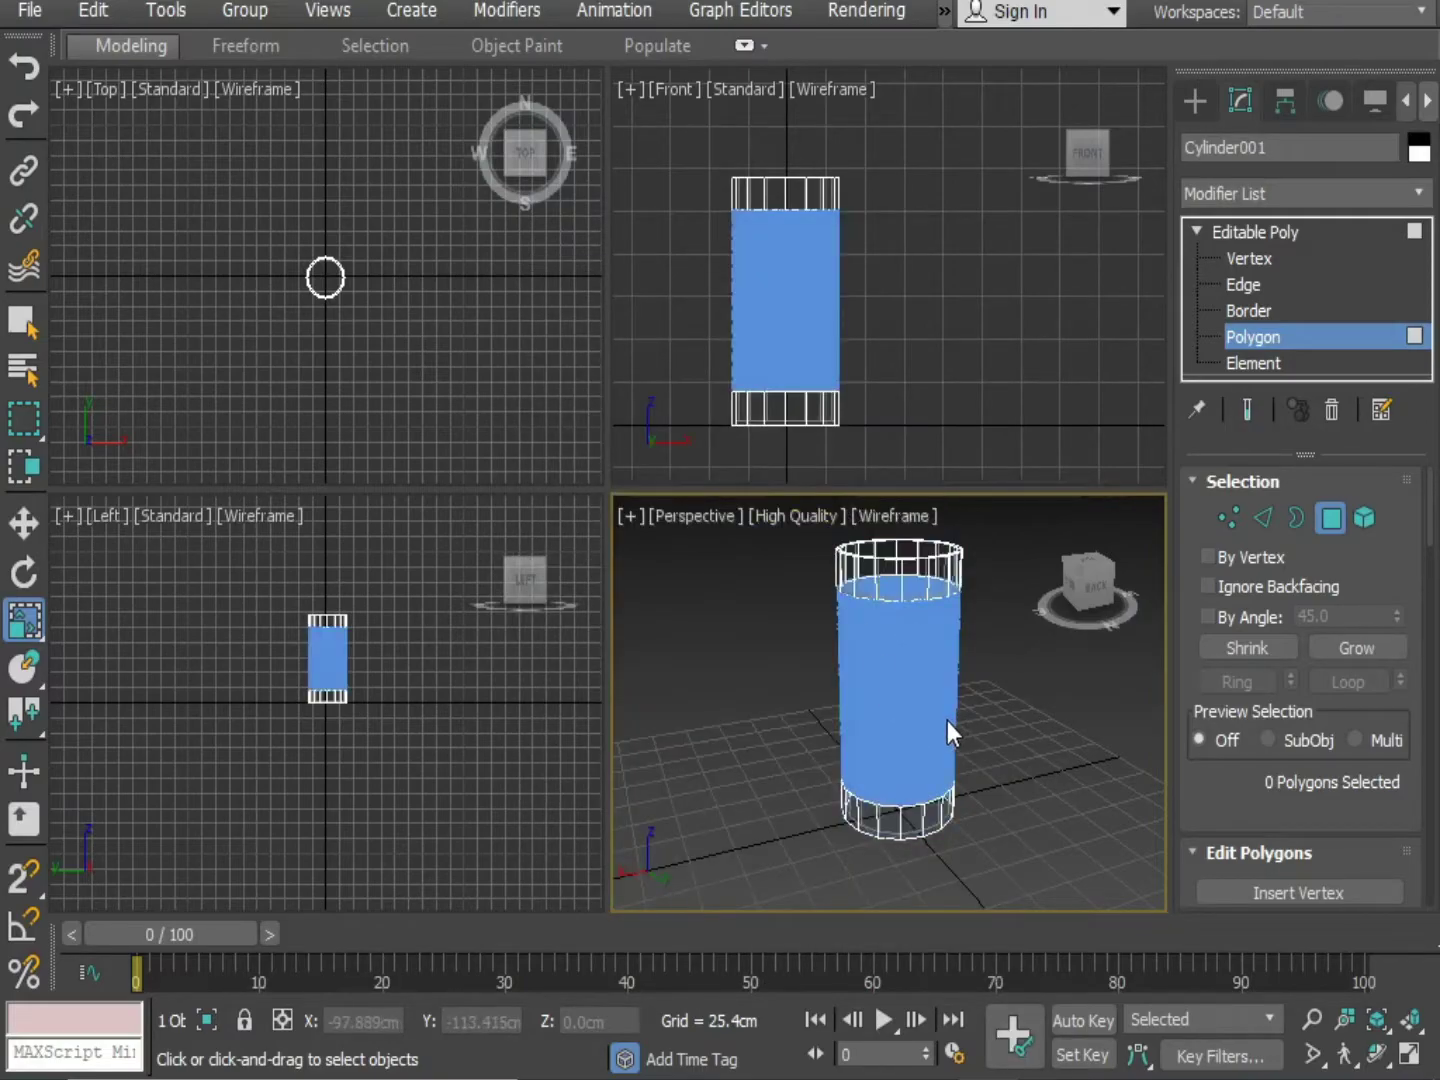
{"action": "key", "text": "alt+w"}
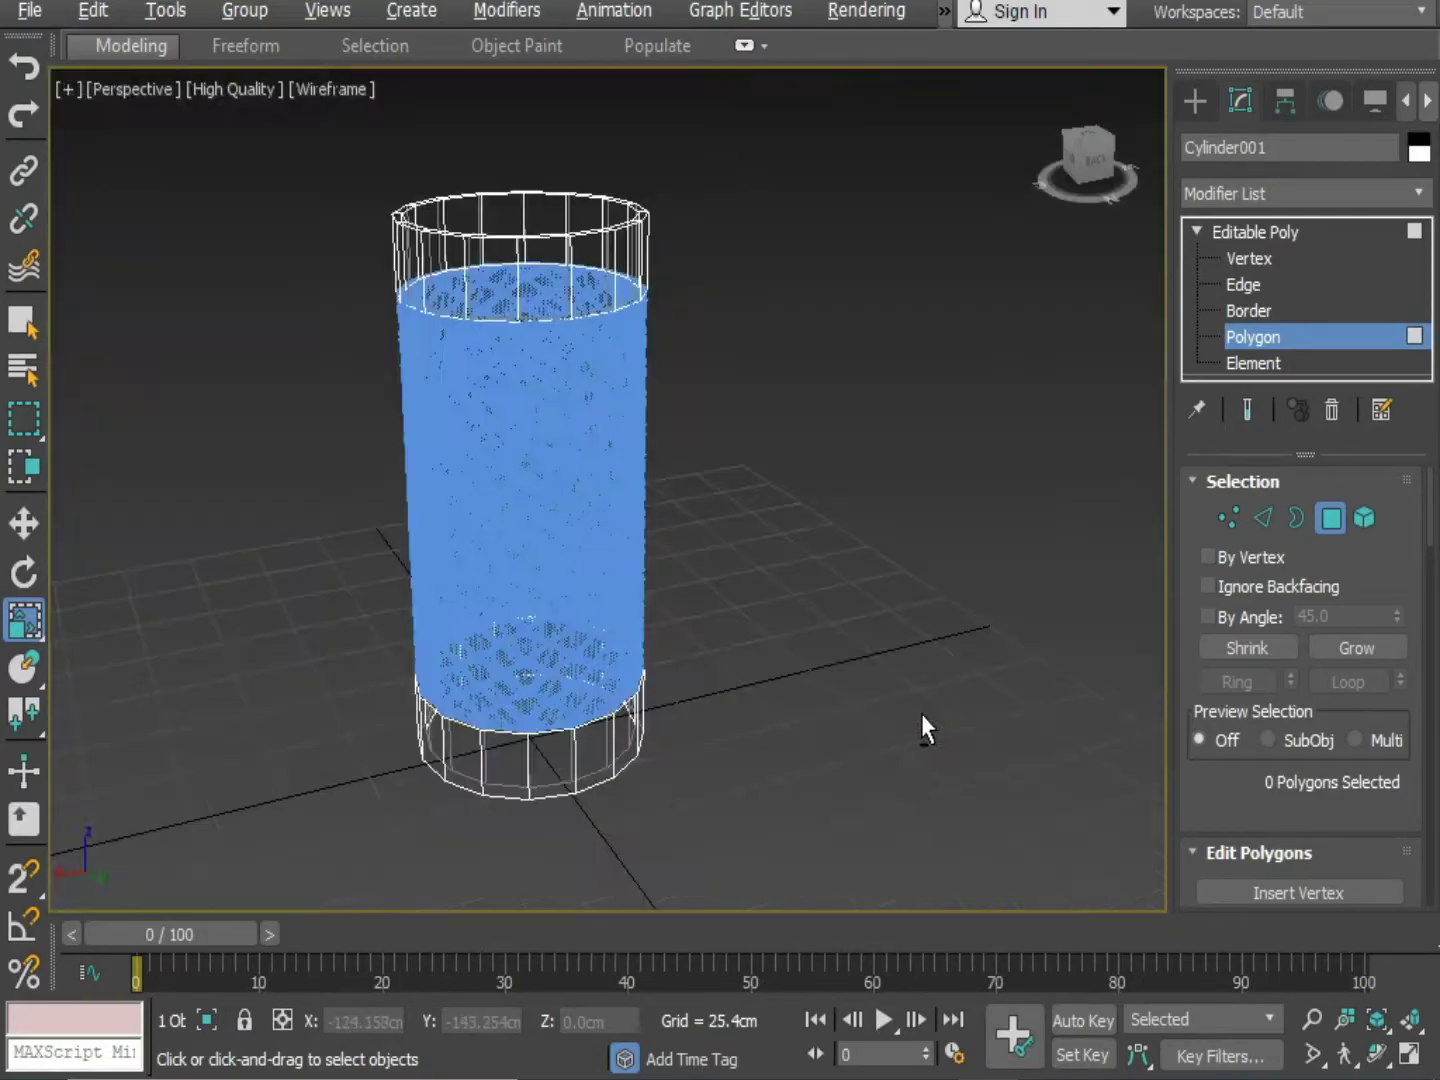
{"action": "mouse_move", "coordinate": [825, 568]}
{"action": "middle_mouse_down", "text": "alt"}
{"action": "mouse_move", "coordinate": [588, 596]}
{"action": "mouse_move", "coordinate": [664, 645]}
{"action": "mouse_move", "coordinate": [662, 721]}
{"action": "mouse_move", "coordinate": [614, 838]}
{"action": "mouse_move", "coordinate": [570, 740]}
{"action": "mouse_move", "coordinate": [711, 734]}
{"action": "middle_mouse_up", "text": "alt"}
{"action": "key", "text": "F3"}
{"action": "left_click", "coordinate": [712, 440]}
{"action": "middle_click_drag", "start_coordinate": [710, 440], "coordinate": [721, 264]}
{"action": "middle_click_drag", "start_coordinate": [873, 677], "coordinate": [916, 561]}
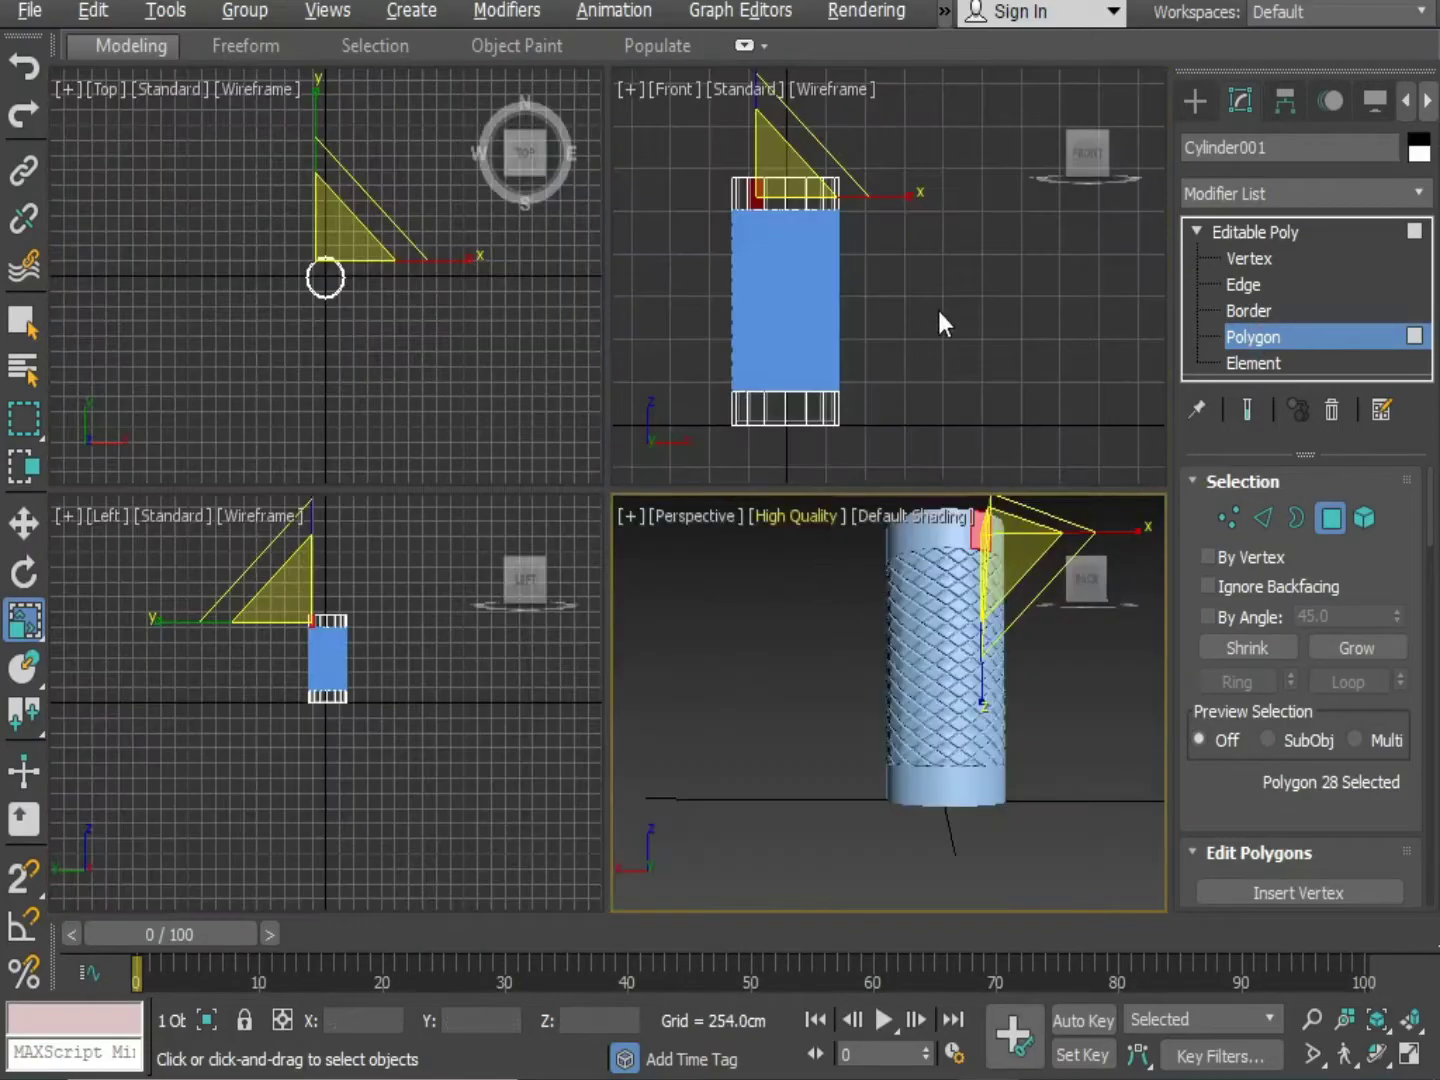
Select all polygons of the cylinder's bottom end ring and detach them as a separate object
{"action": "middle_click_drag", "start_coordinate": [907, 339], "coordinate": [946, 310]}
{"action": "left_click", "coordinate": [745, 443]}
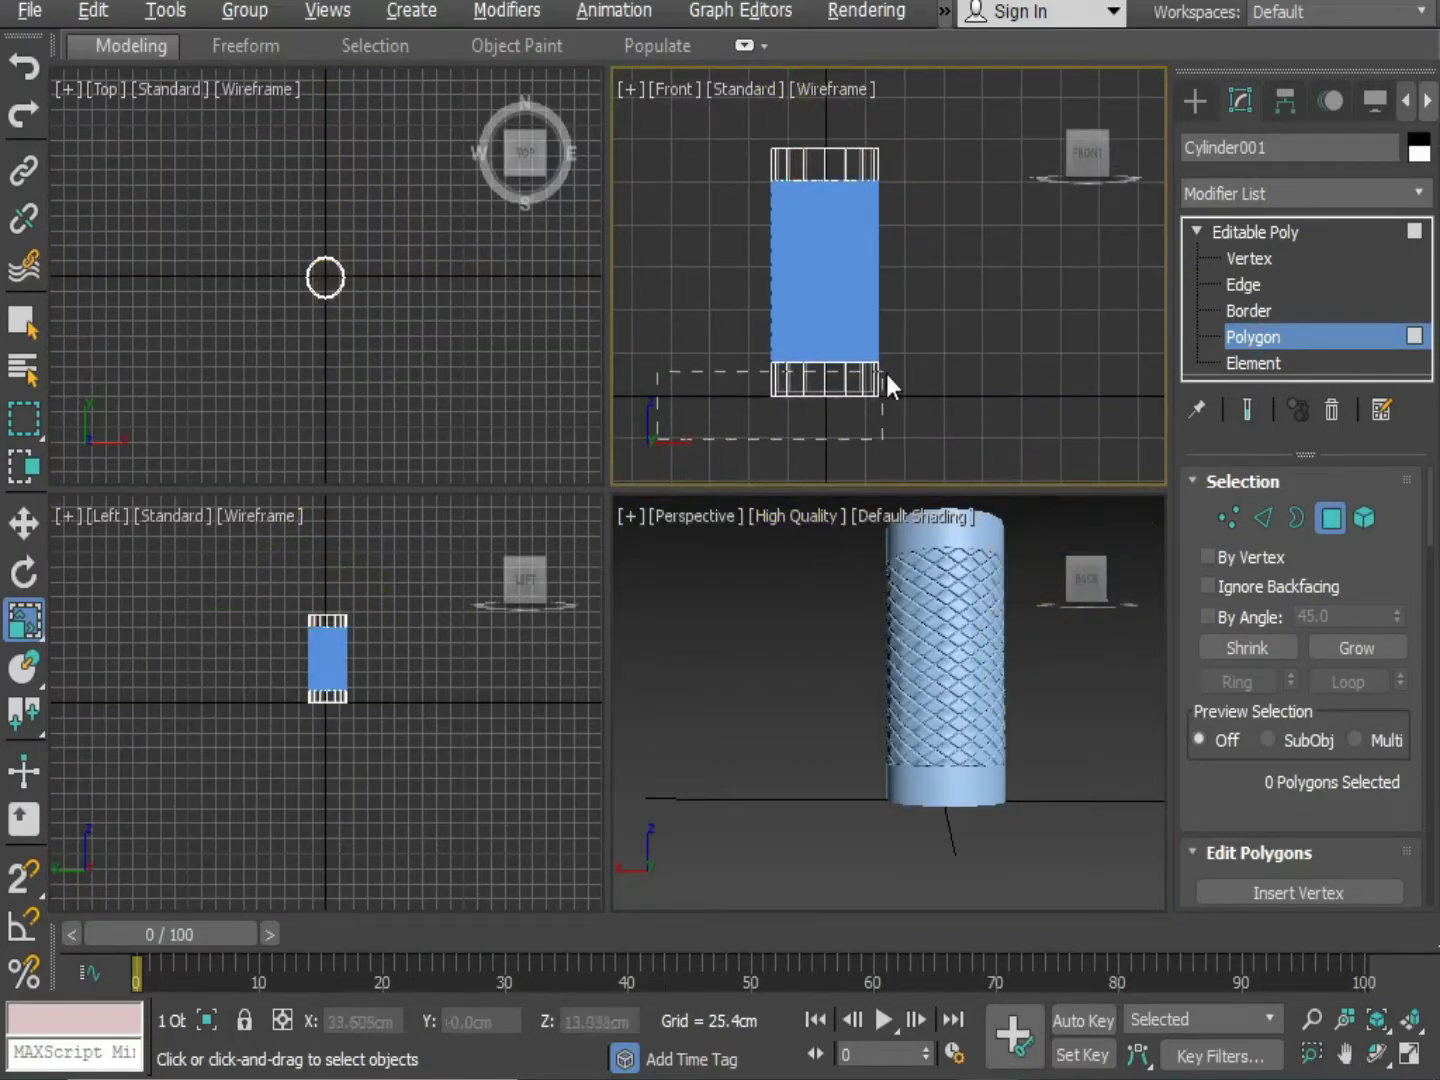
{"action": "left_click_drag", "start_coordinate": [917, 369], "coordinate": [915, 363]}
{"action": "middle_click_drag", "start_coordinate": [946, 800], "coordinate": [913, 779], "text": "alt"}
{"action": "left_click_drag", "start_coordinate": [716, 431], "coordinate": [964, 311]}
{"action": "middle_click_drag", "start_coordinate": [923, 614], "coordinate": [930, 650], "text": "alt"}
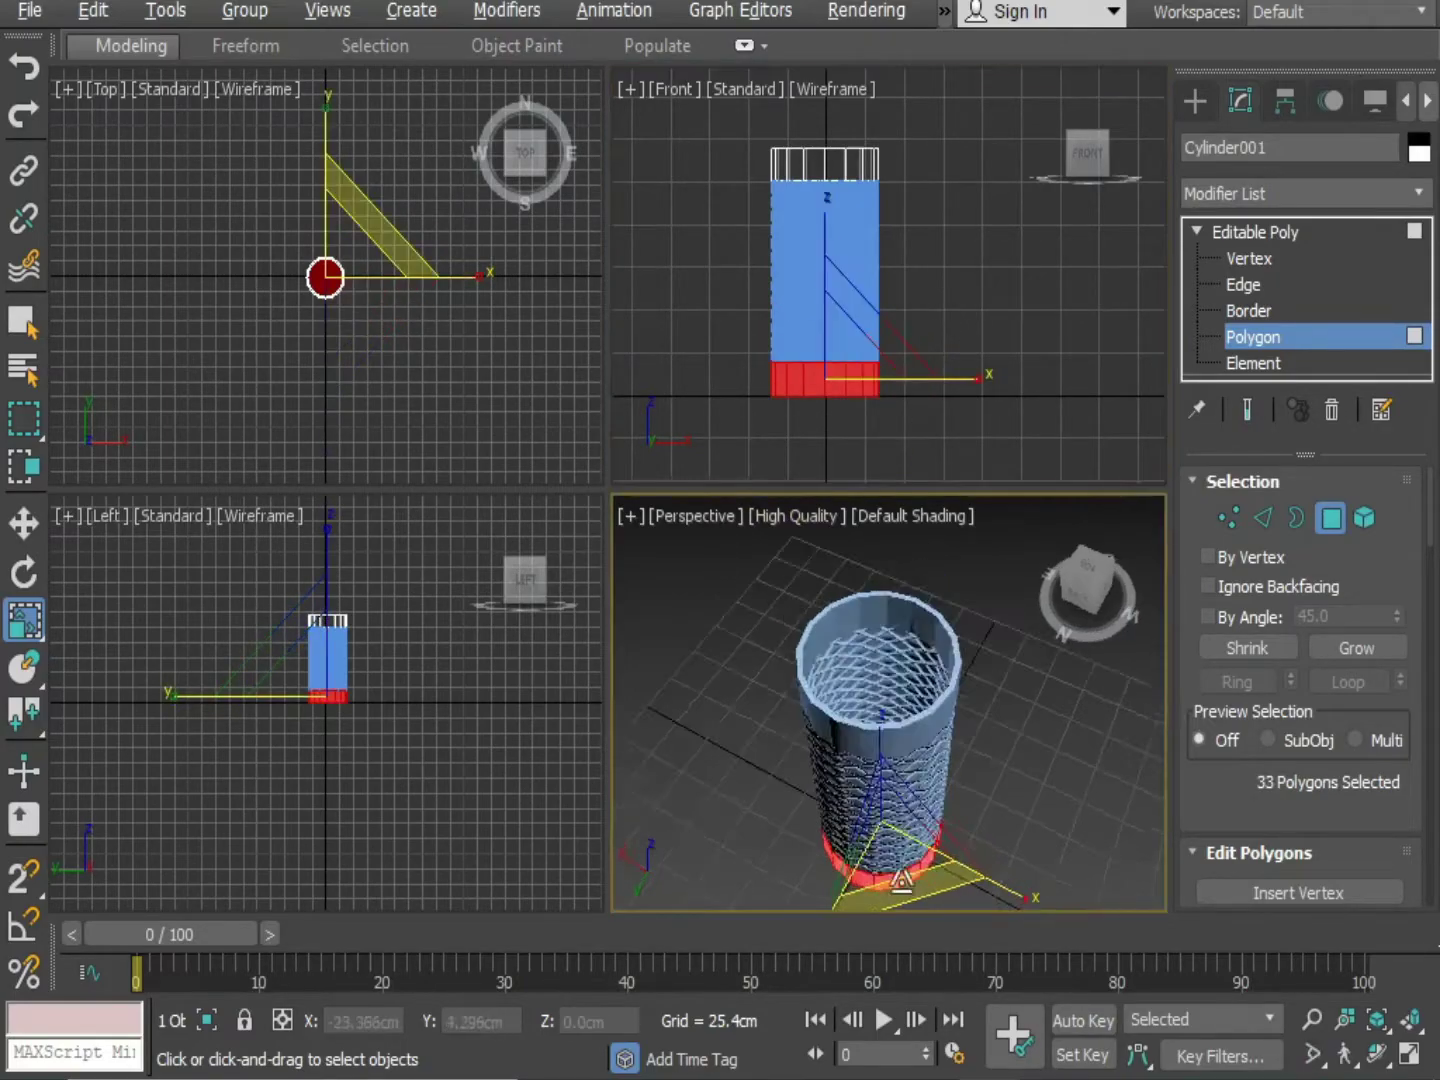
{"action": "middle_click_drag", "start_coordinate": [901, 882], "coordinate": [895, 910], "text": "alt"}
{"action": "key", "text": "alt+w"}
{"action": "middle_click_drag", "start_coordinate": [824, 811], "coordinate": [912, 640], "text": "alt"}
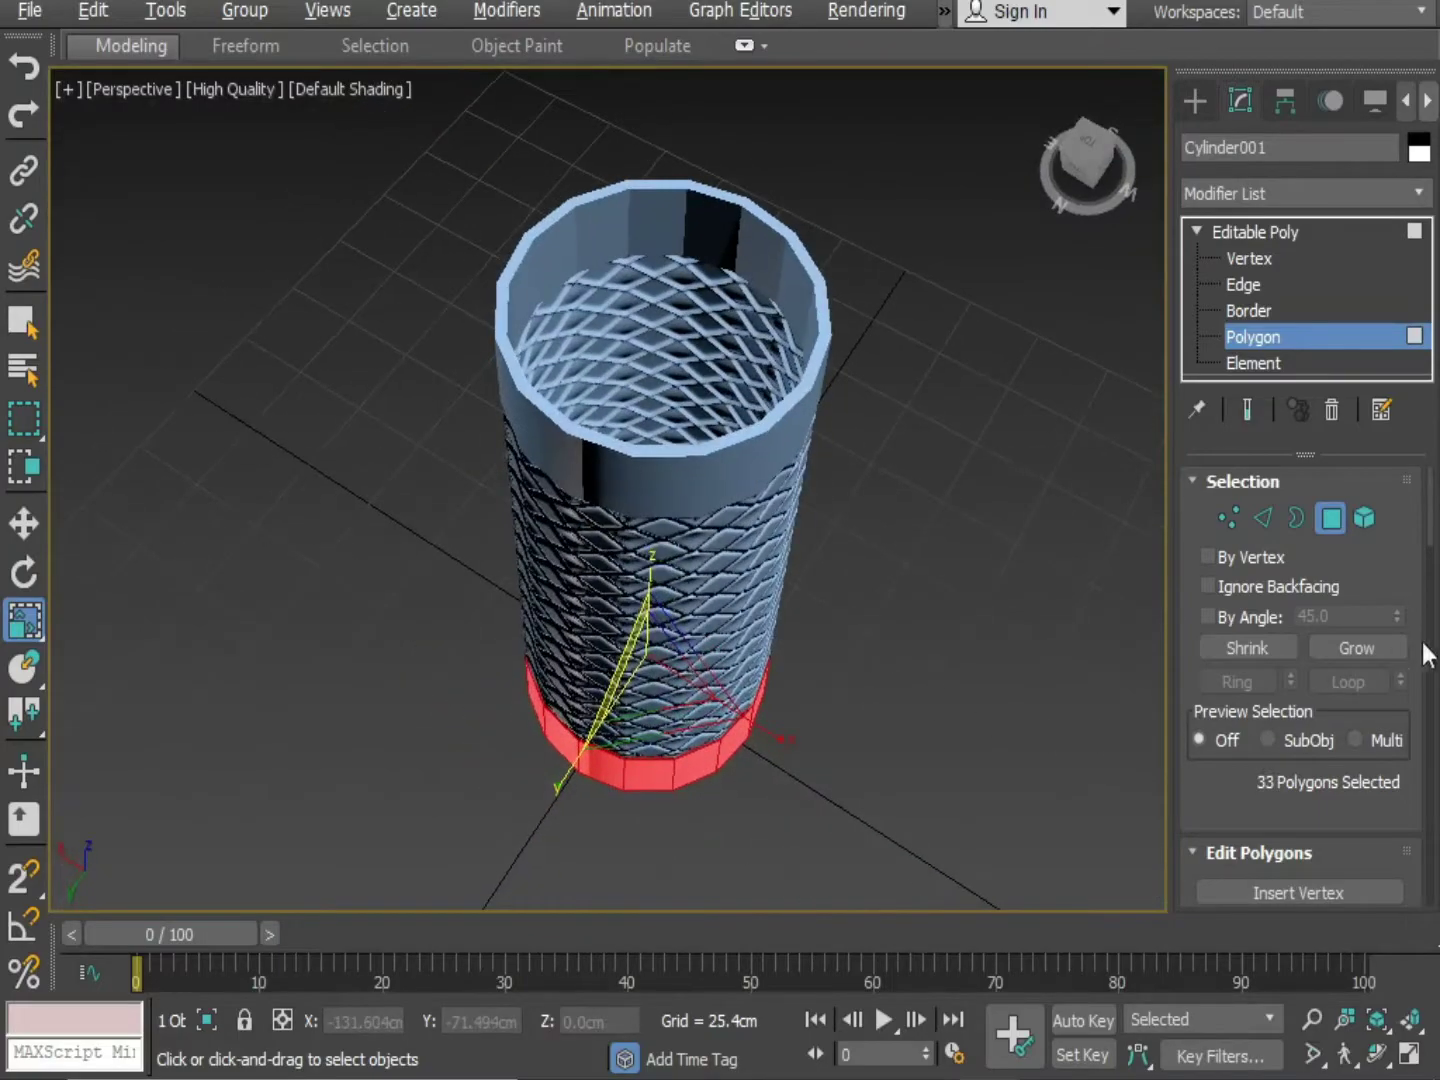
{"action": "left_click_drag", "start_coordinate": [1433, 540], "coordinate": [1415, 708]}
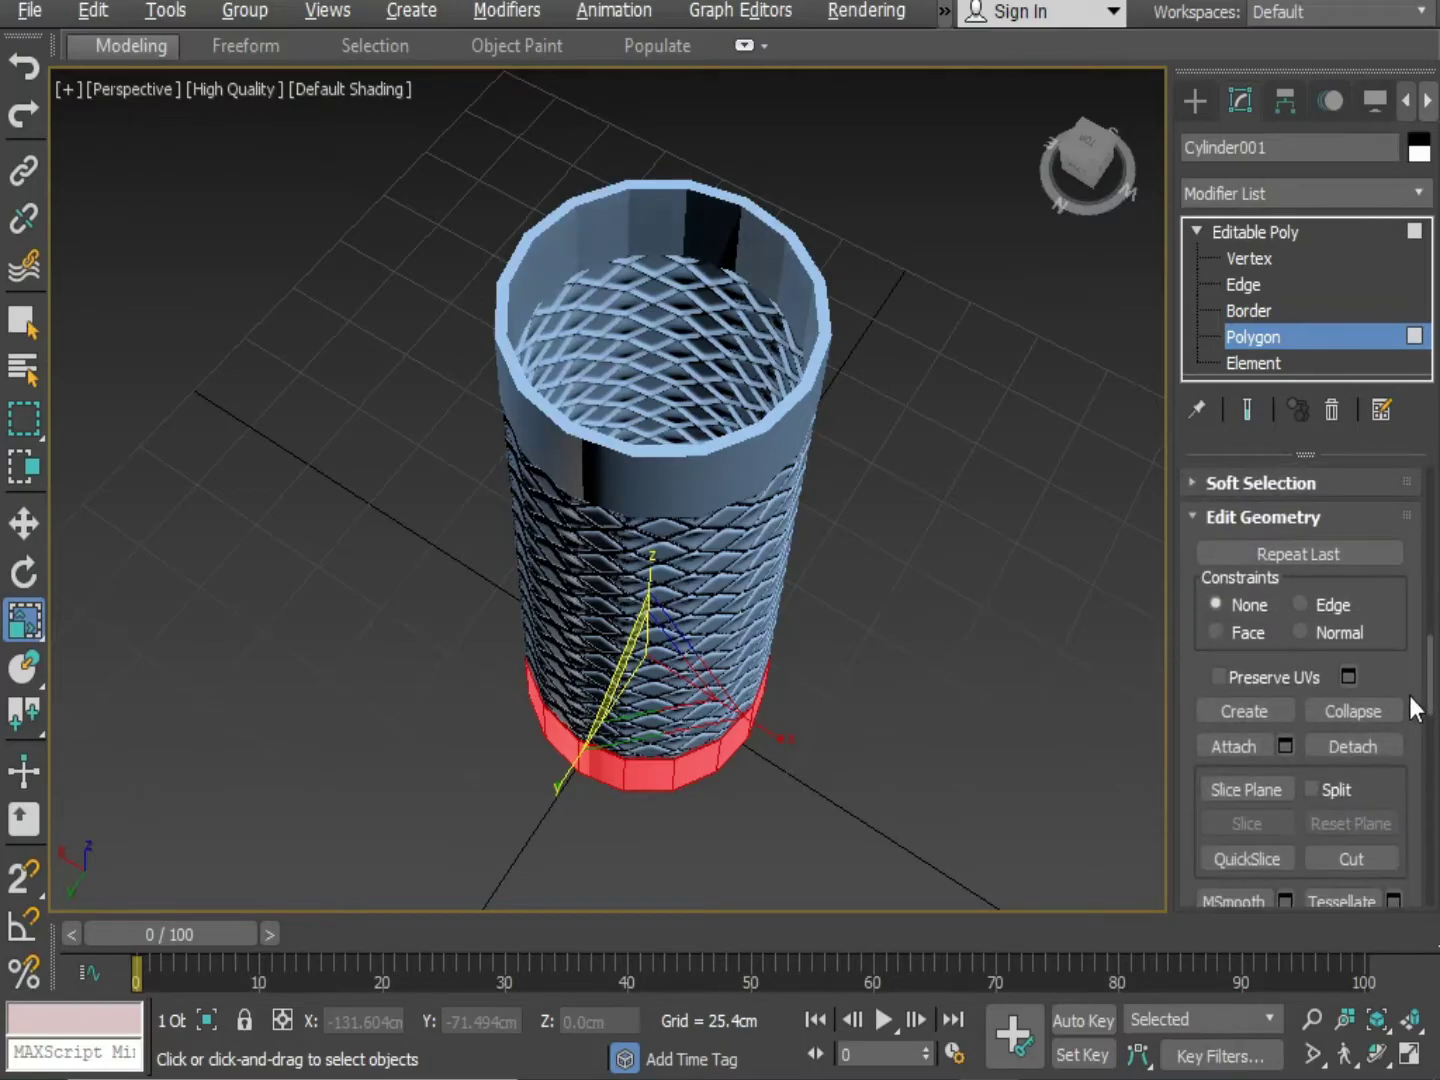
{"action": "left_click", "coordinate": [1363, 743]}
{"action": "left_click", "coordinate": [810, 547]}
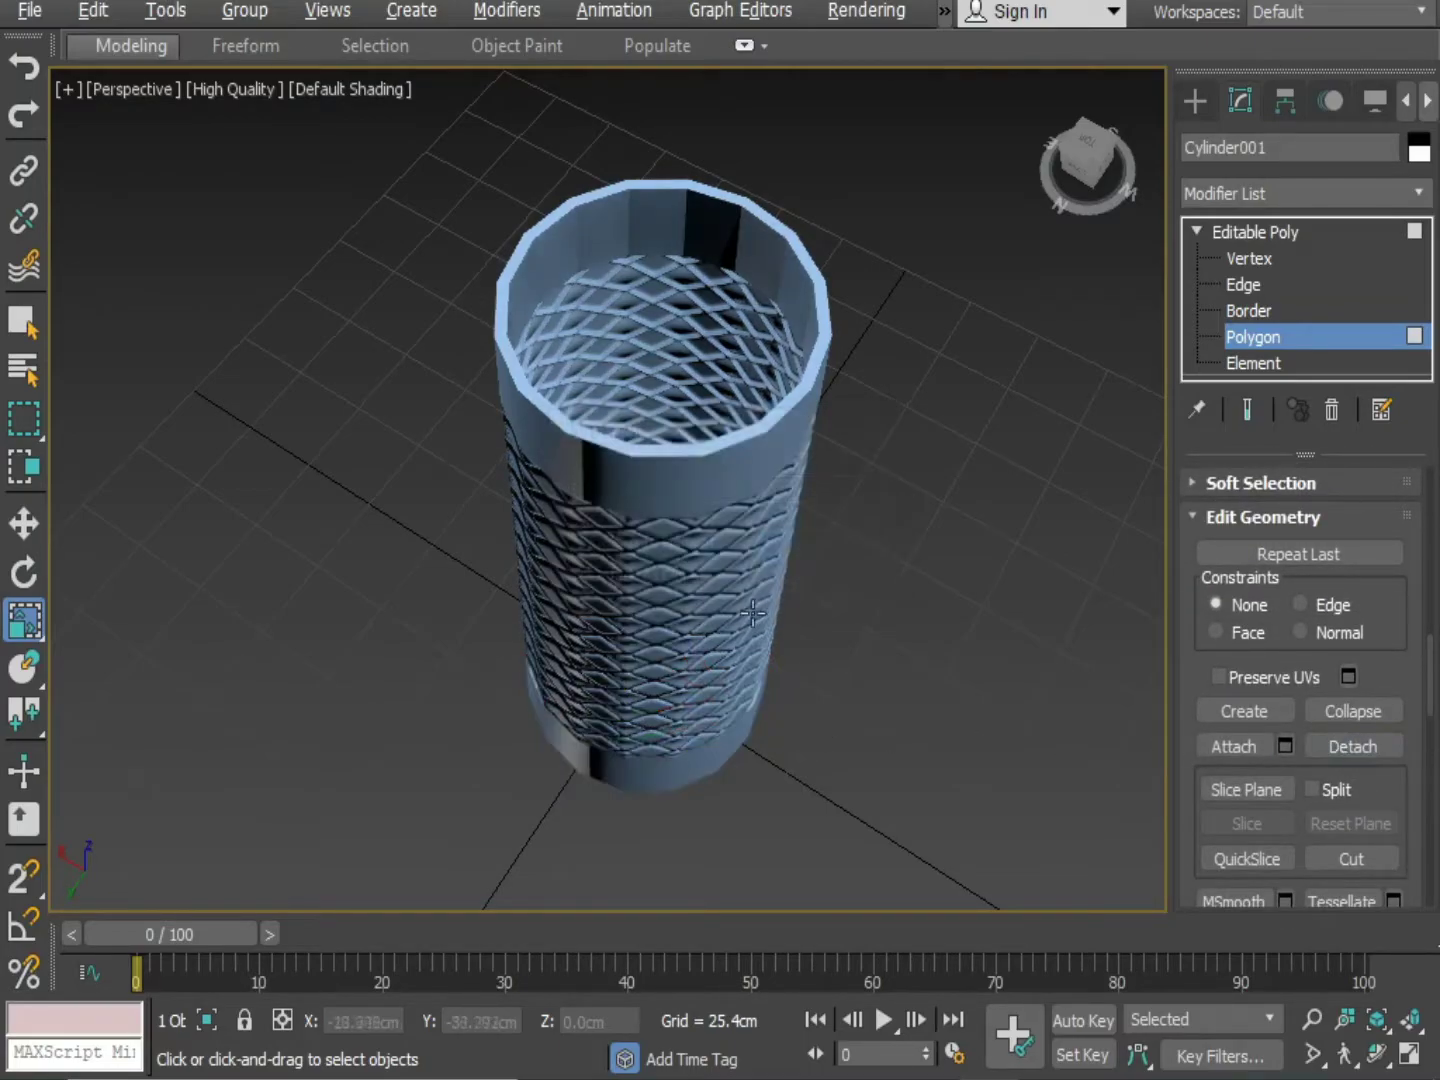
Leave the cylinder's Polygon level, select the detached bottom ring and enter its Edge level
{"action": "middle_click_drag", "start_coordinate": [738, 600], "coordinate": [763, 275], "text": "alt"}
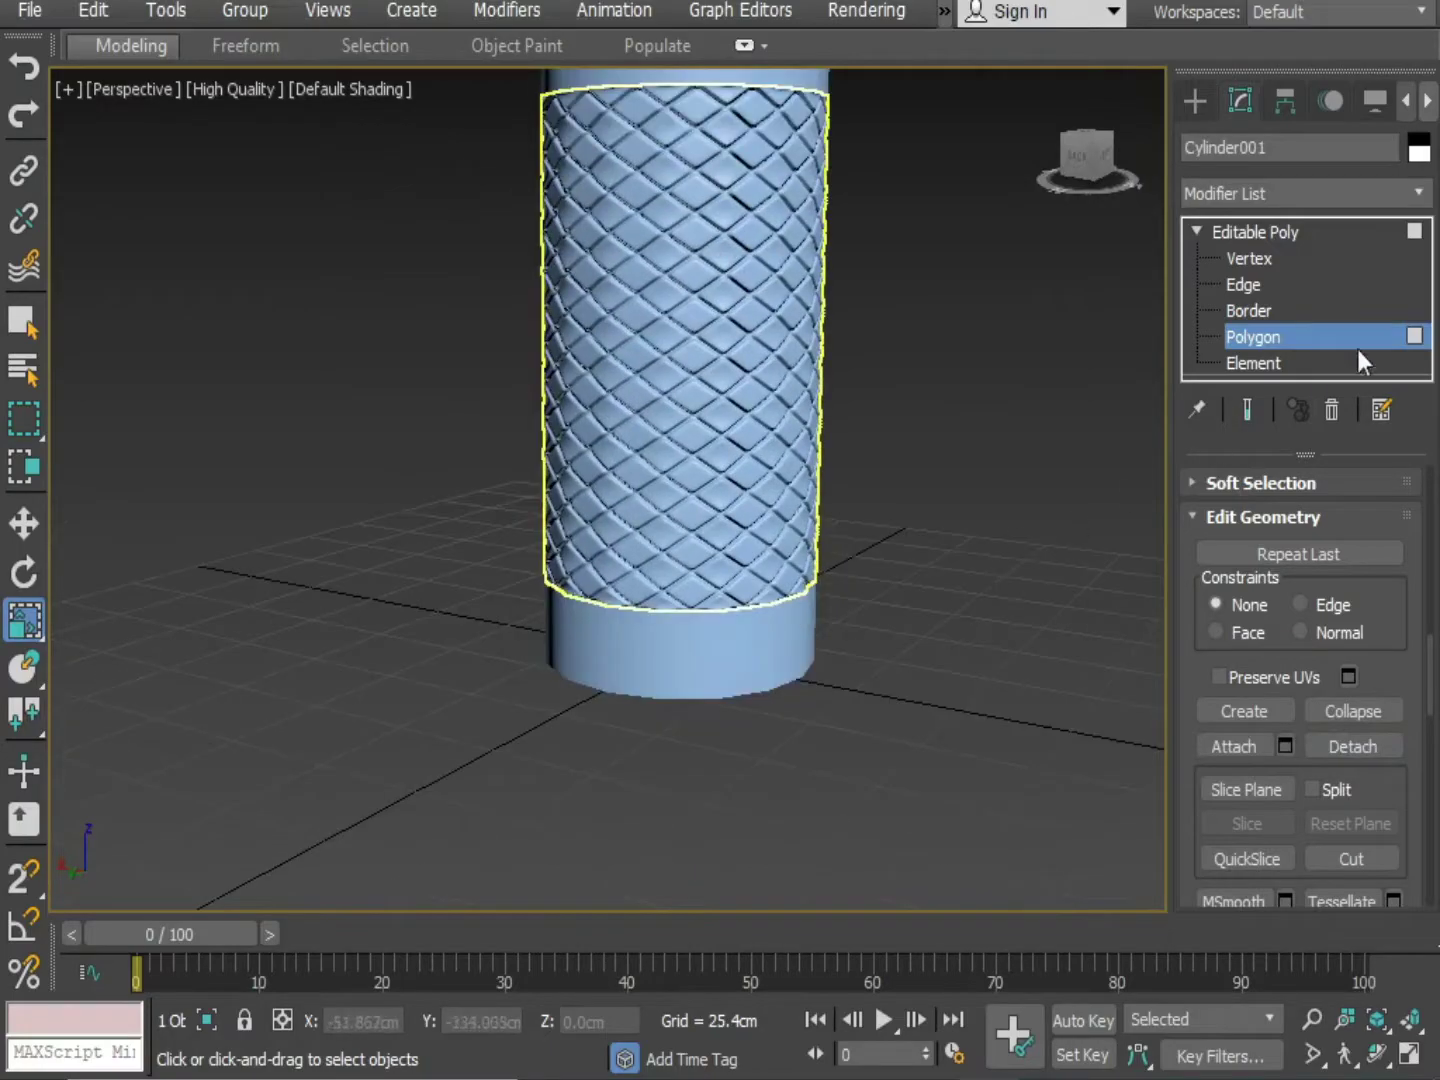
{"action": "left_click", "coordinate": [1291, 234]}
{"action": "left_click", "coordinate": [1000, 415]}
{"action": "left_click", "coordinate": [743, 666]}
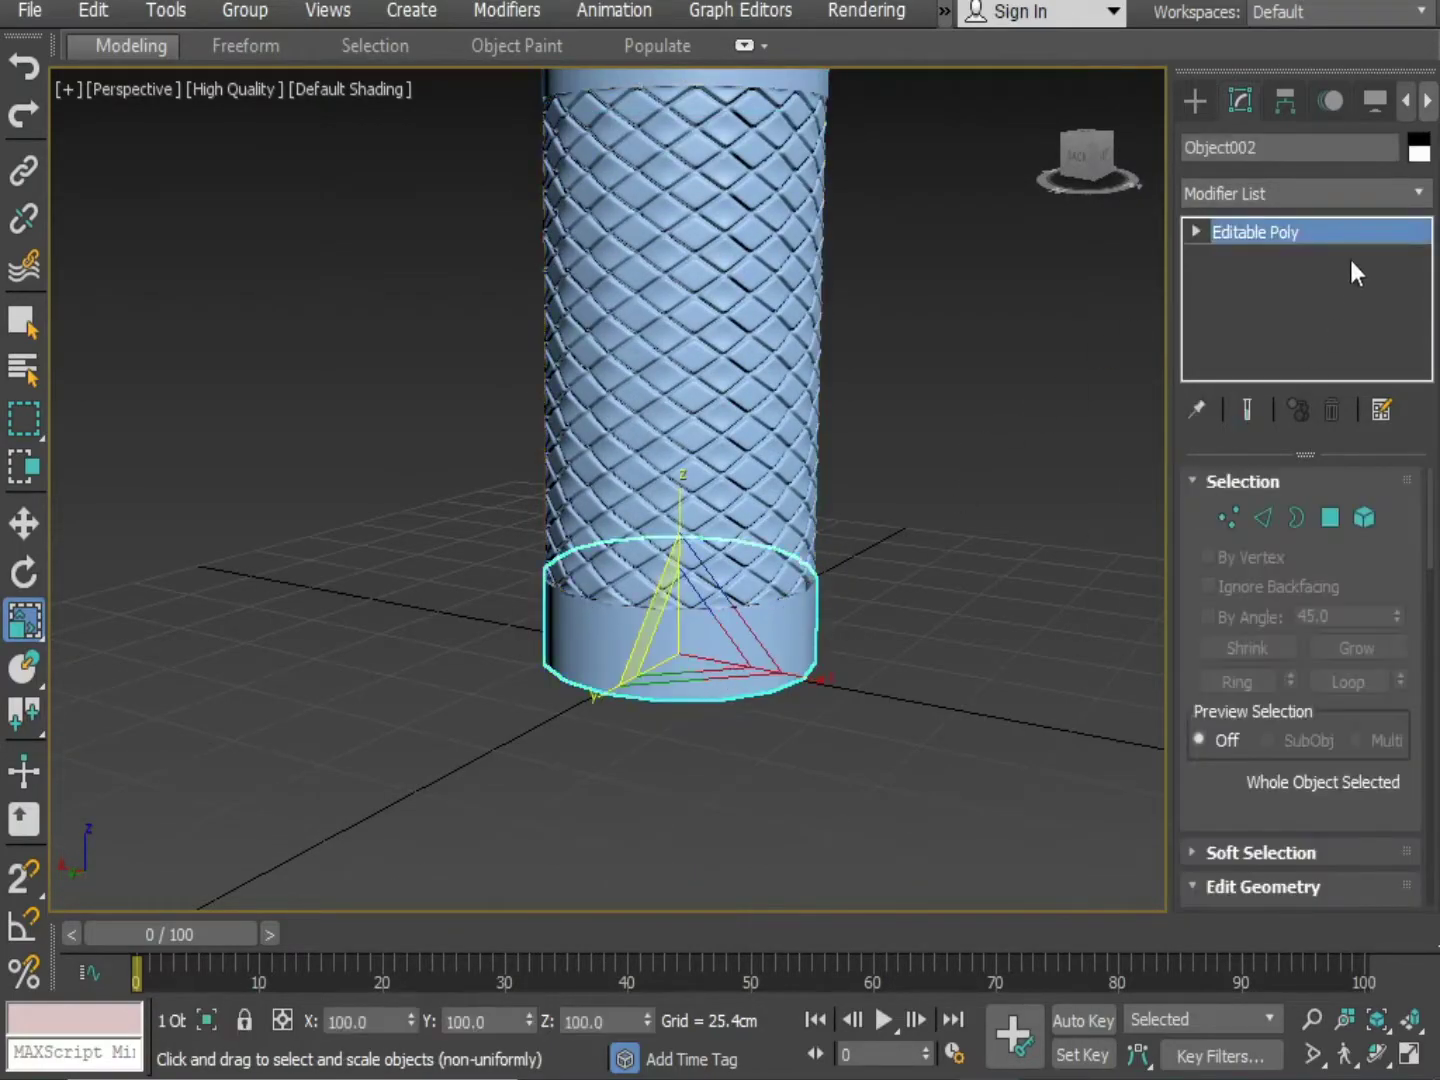
{"action": "left_click", "coordinate": [1197, 232]}
{"action": "left_click", "coordinate": [1244, 285]}
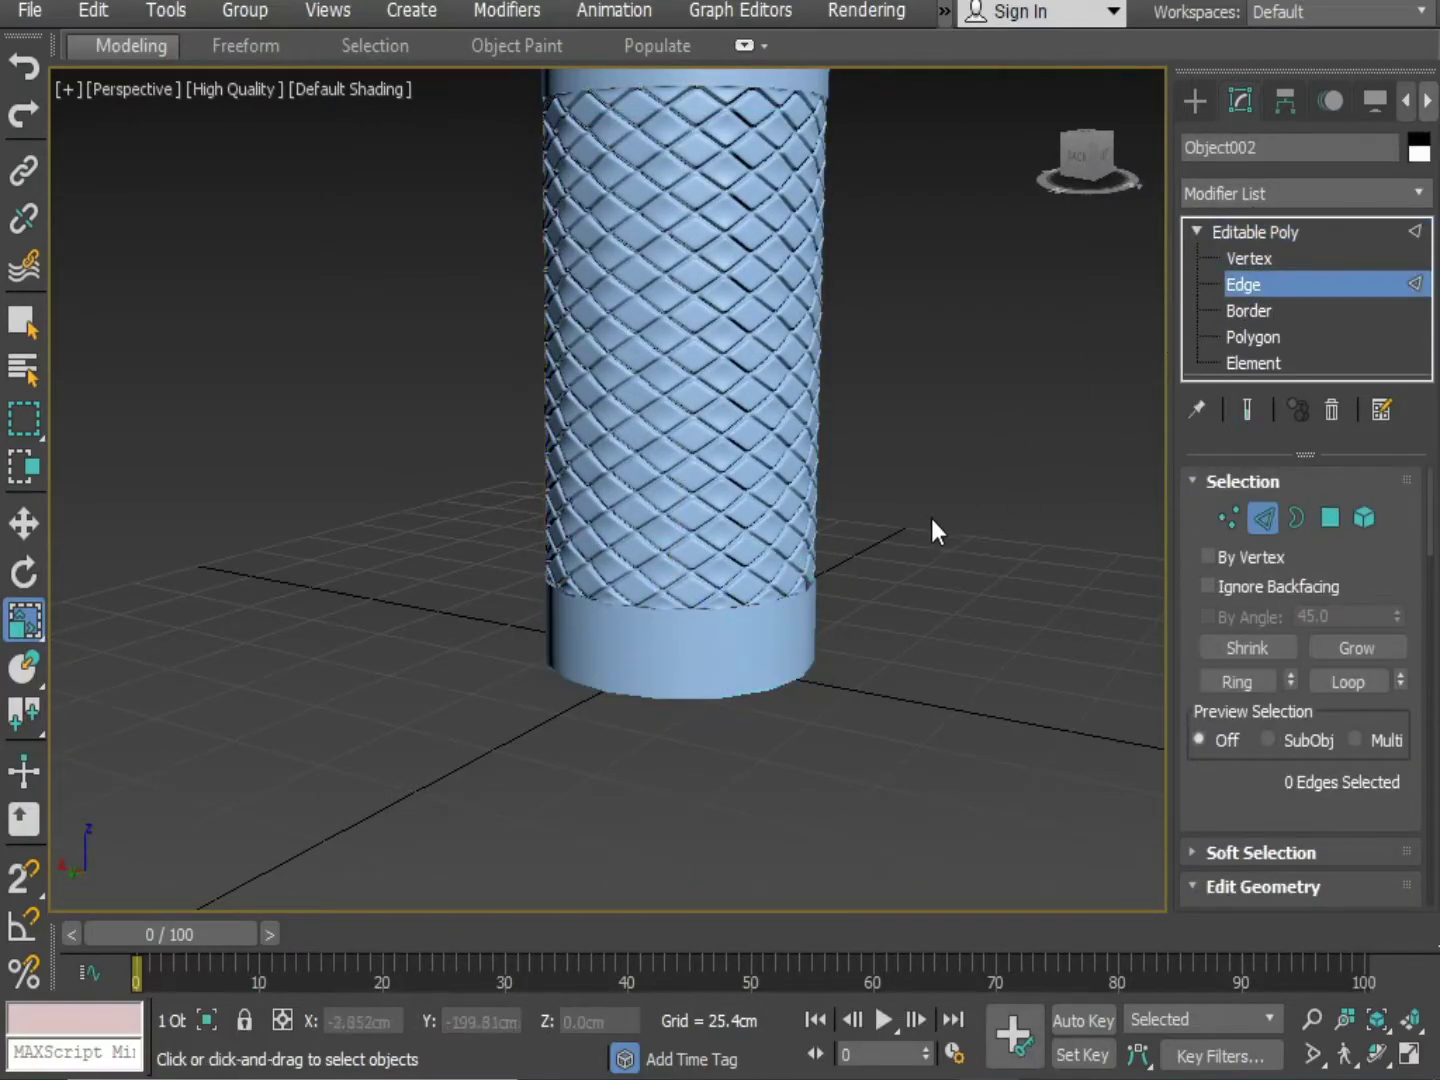
Turn on edged faces, pick a vertical edge of the bottom ring and isolate the ring
{"action": "middle_click_drag", "start_coordinate": [931, 516], "coordinate": [931, 482], "text": "alt"}
{"action": "key", "text": "F4"}
{"action": "middle_click_drag", "start_coordinate": [837, 548], "coordinate": [836, 564], "text": "alt"}
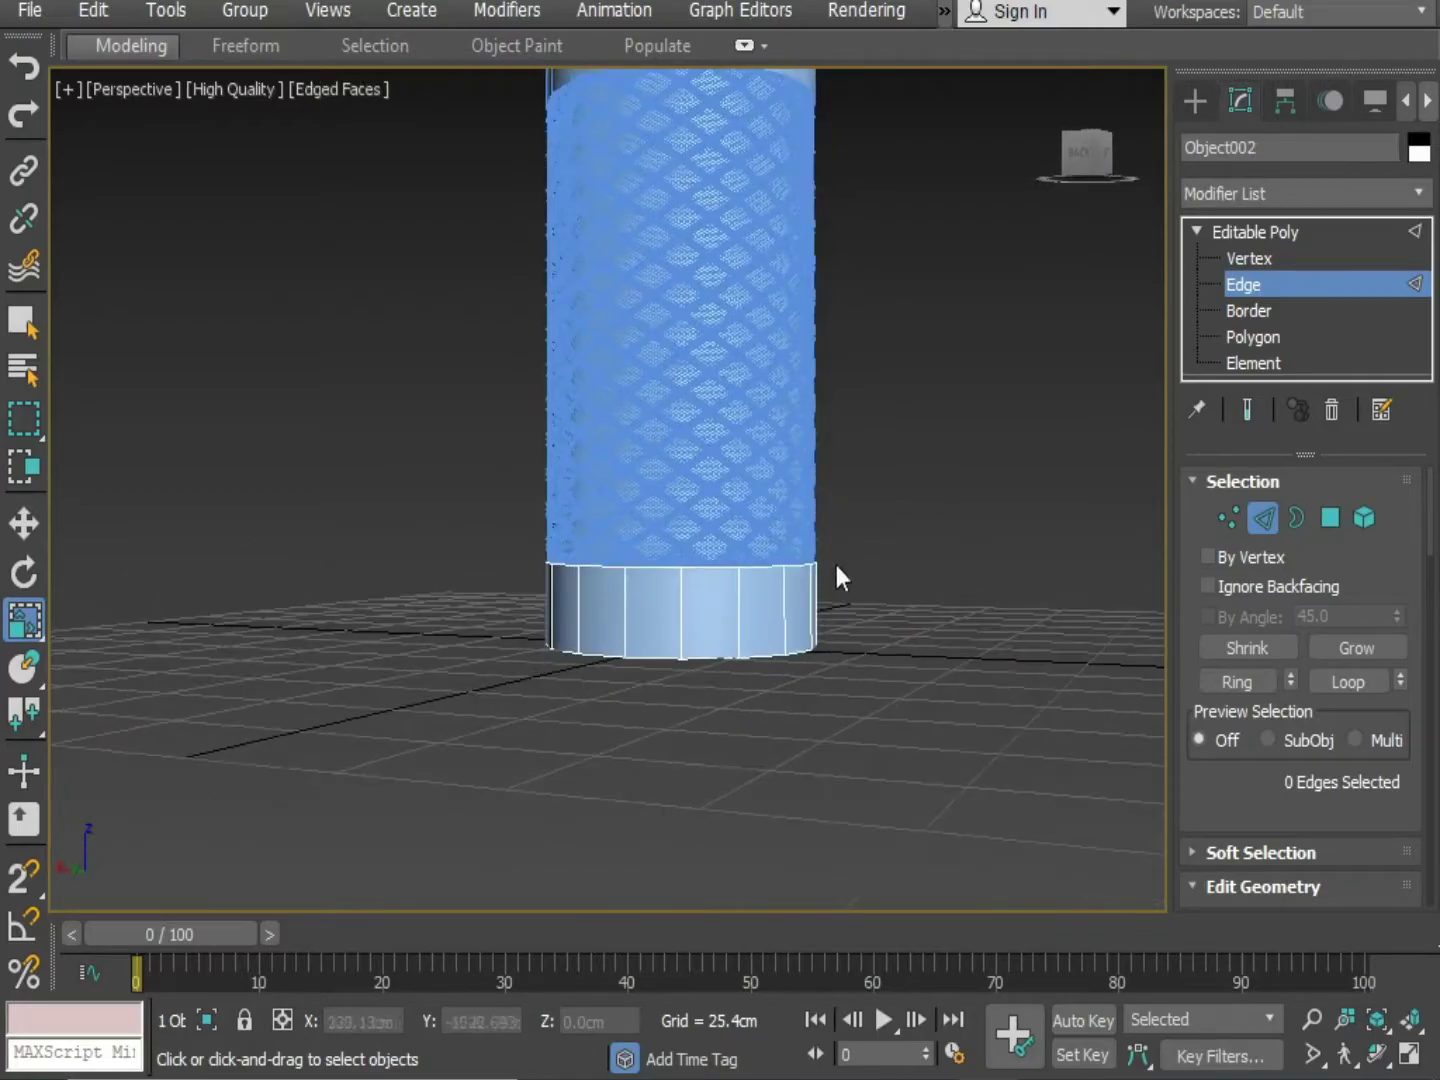
{"action": "left_click", "coordinate": [737, 612]}
{"action": "middle_click_drag", "start_coordinate": [736, 582], "coordinate": [894, 313], "text": "alt"}
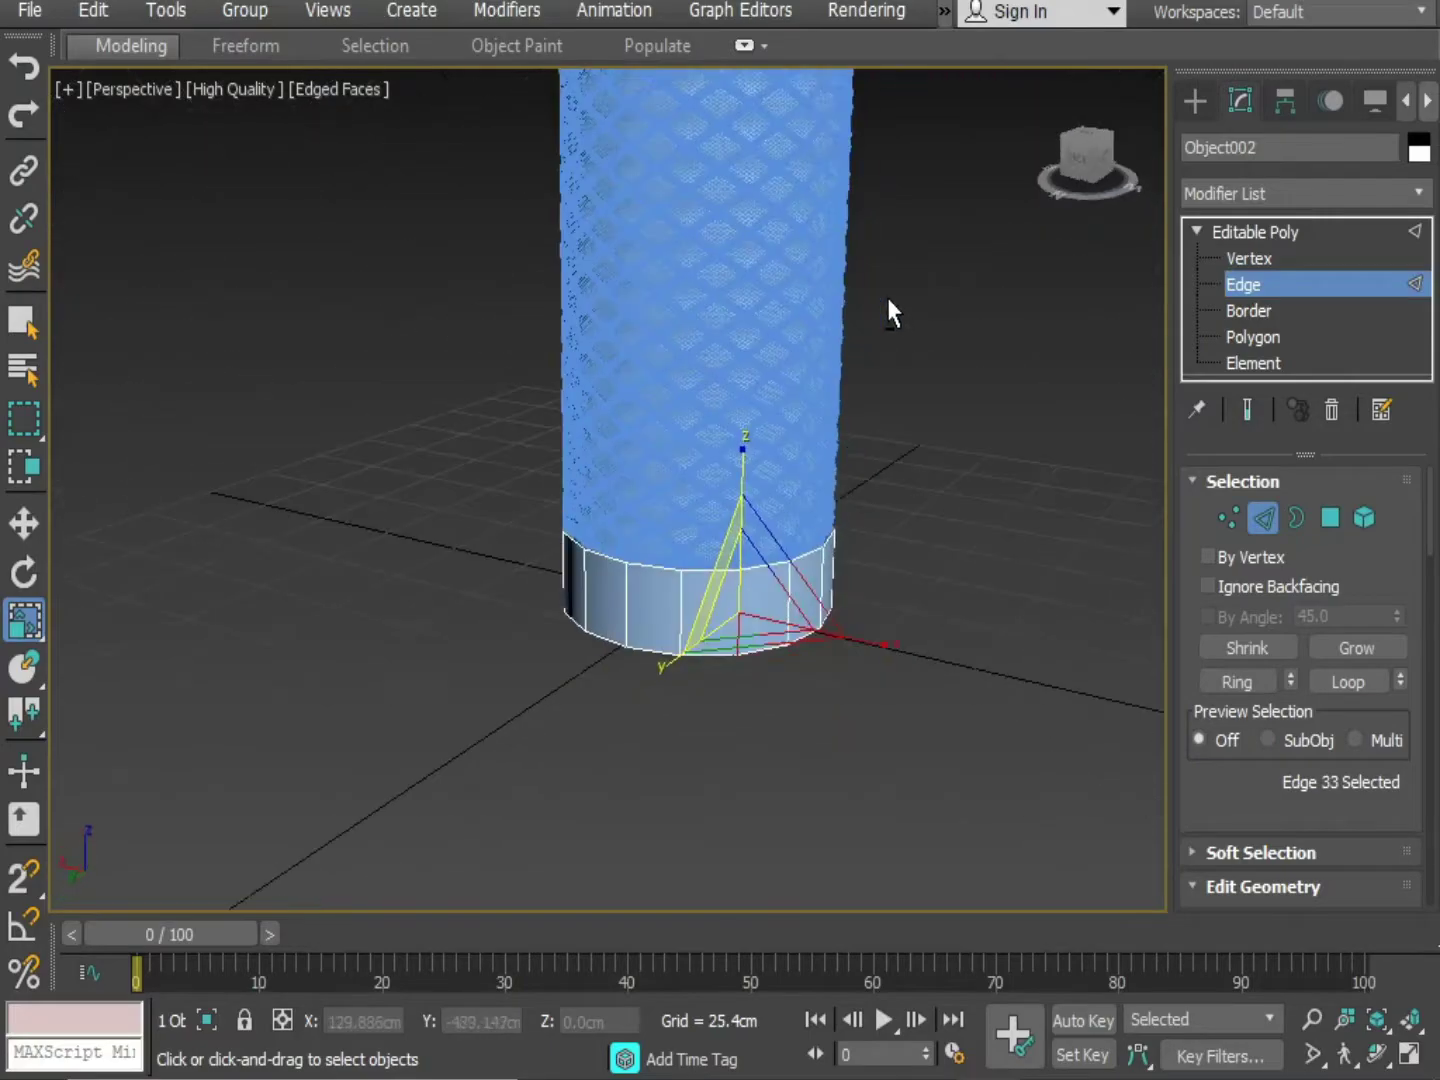
{"action": "key", "text": "z"}
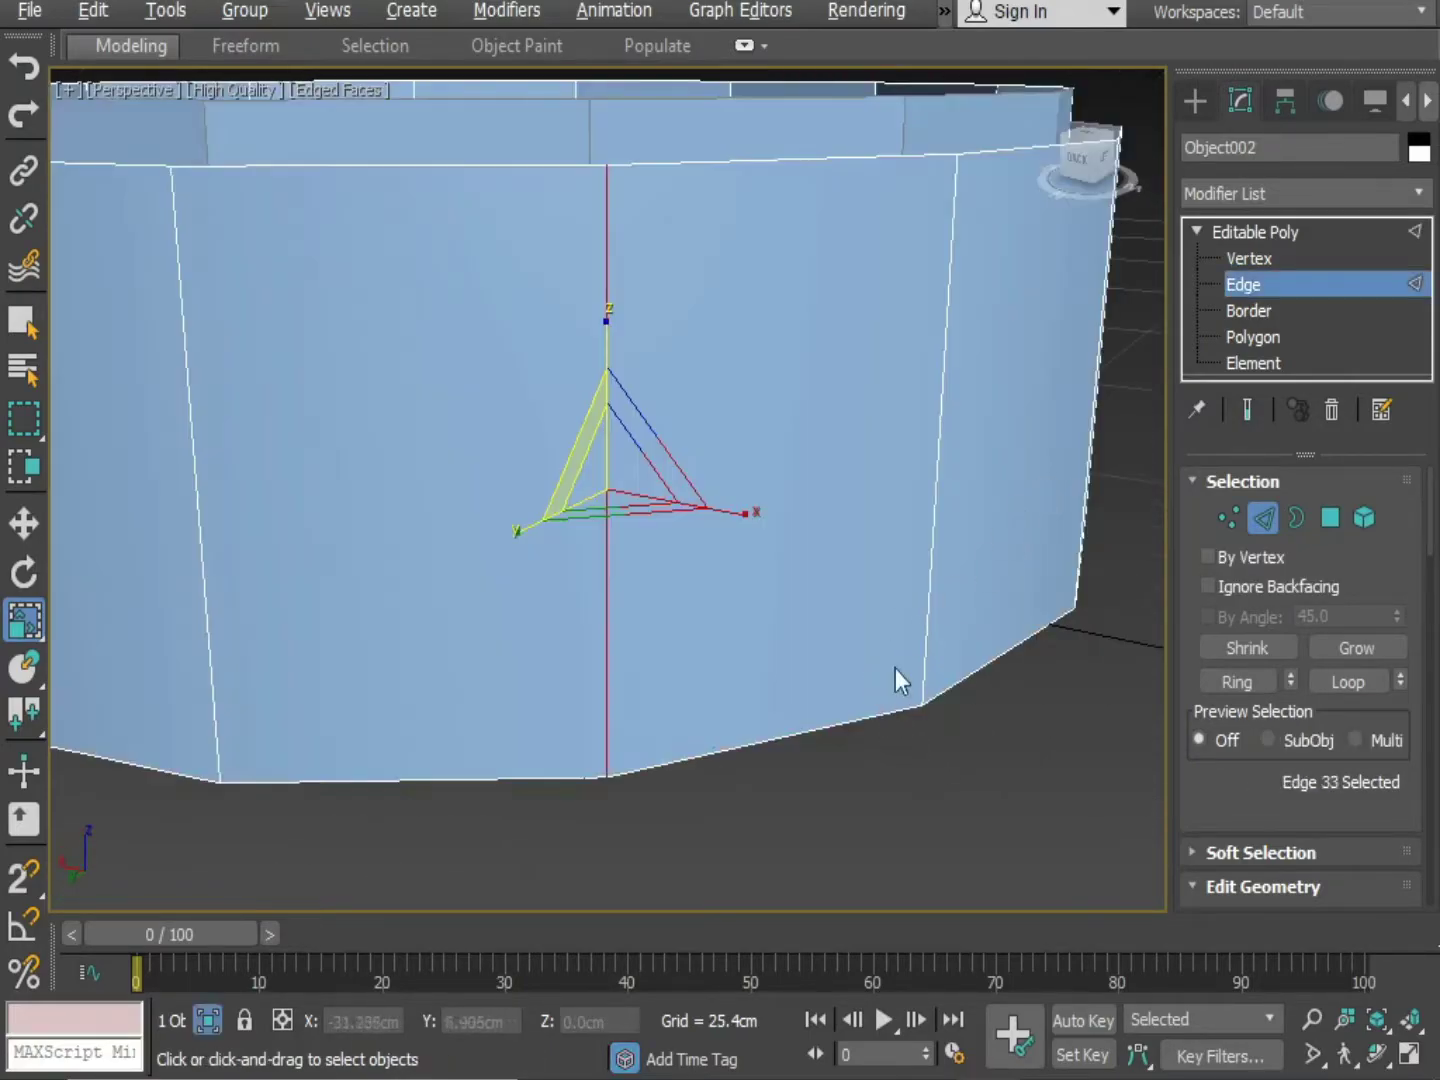
{"action": "scroll", "coordinate": [894, 679], "scroll_direction": "down", "scroll_amount": 5}
{"action": "middle_click_drag", "start_coordinate": [859, 586], "coordinate": [954, 551], "text": "alt"}
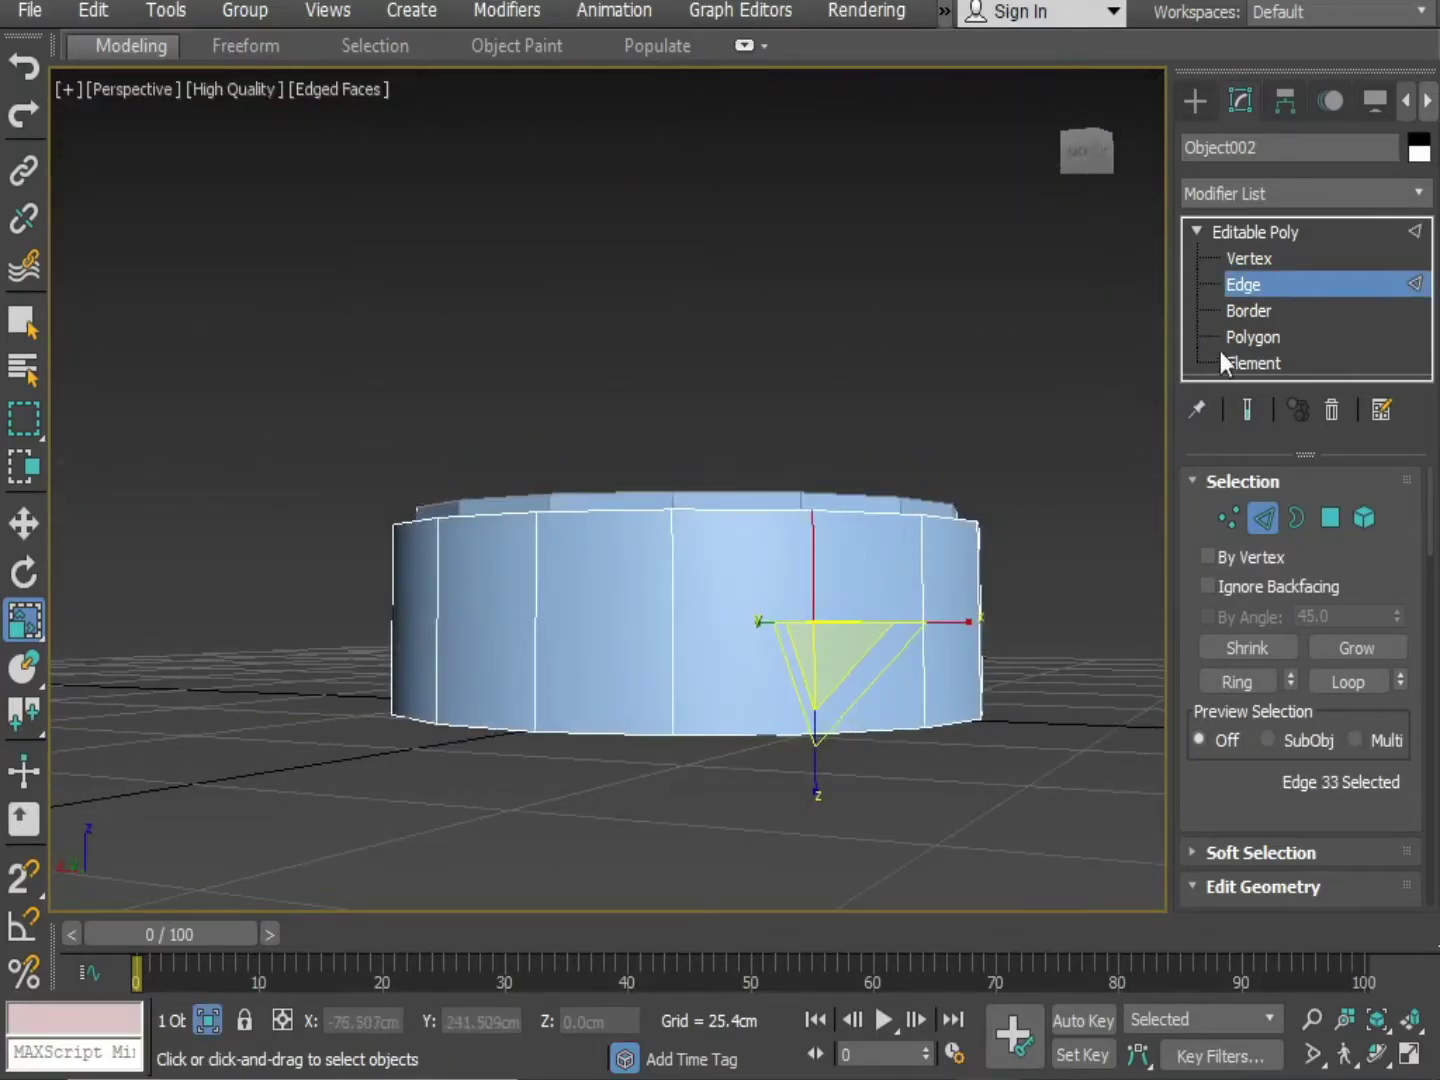
Try to select the isolated ring's vertical edges individually and by region in the Front view
{"action": "left_click", "coordinate": [1241, 305]}
{"action": "left_click", "coordinate": [724, 878]}
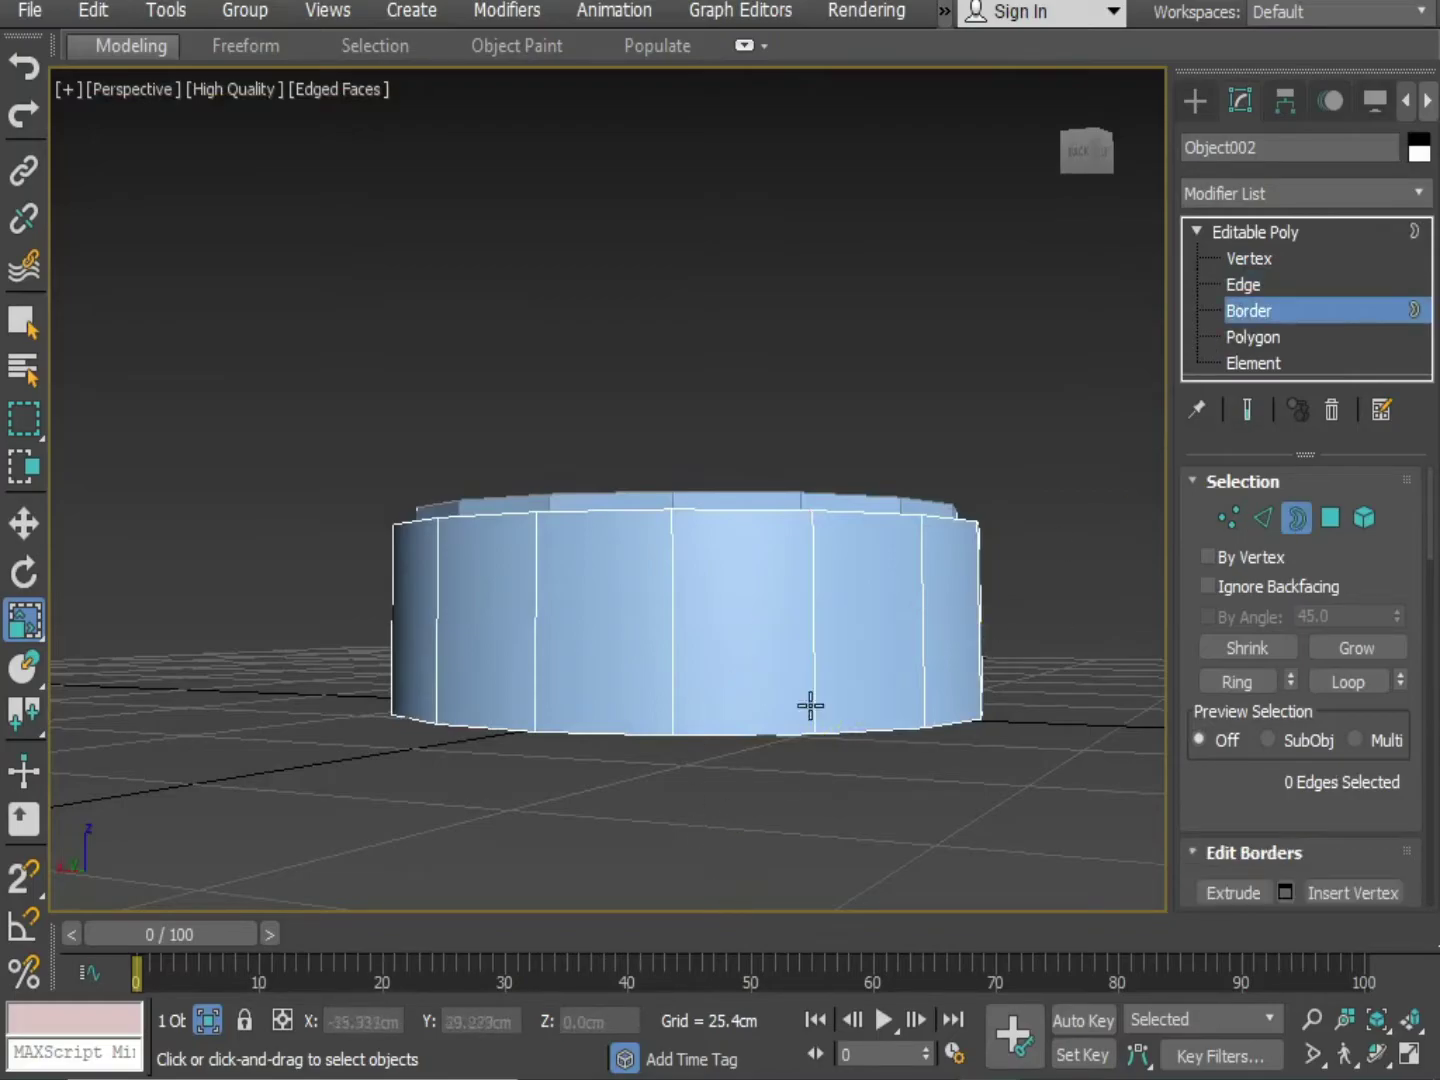
{"action": "left_click", "coordinate": [1234, 286]}
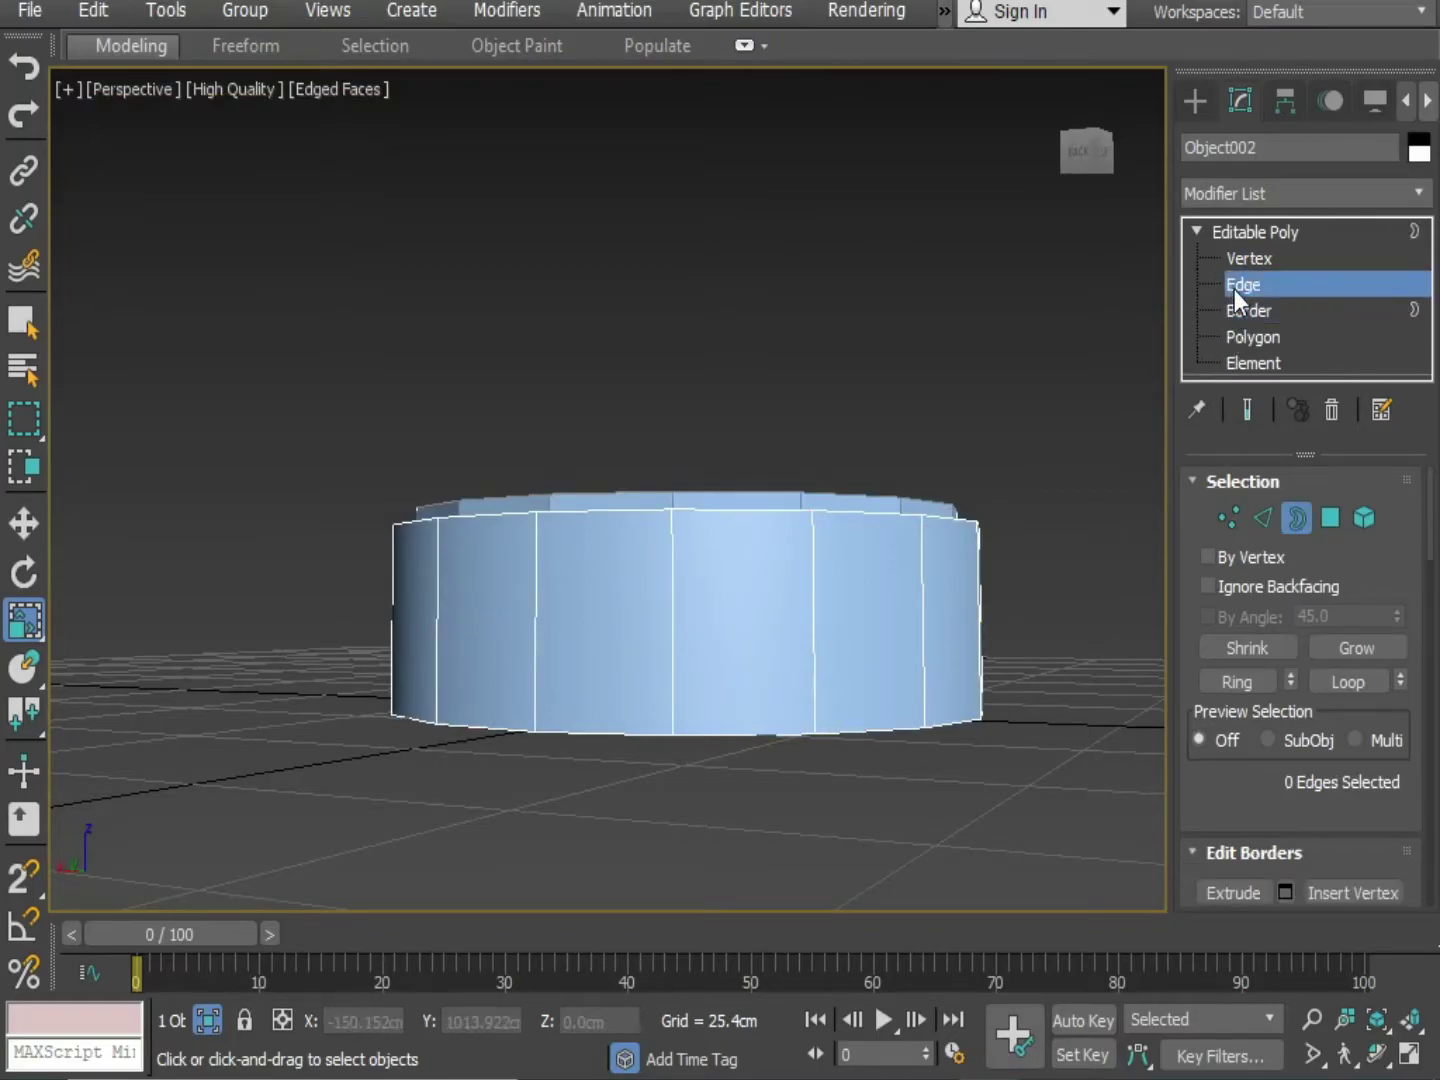
{"action": "left_click", "coordinate": [815, 655]}
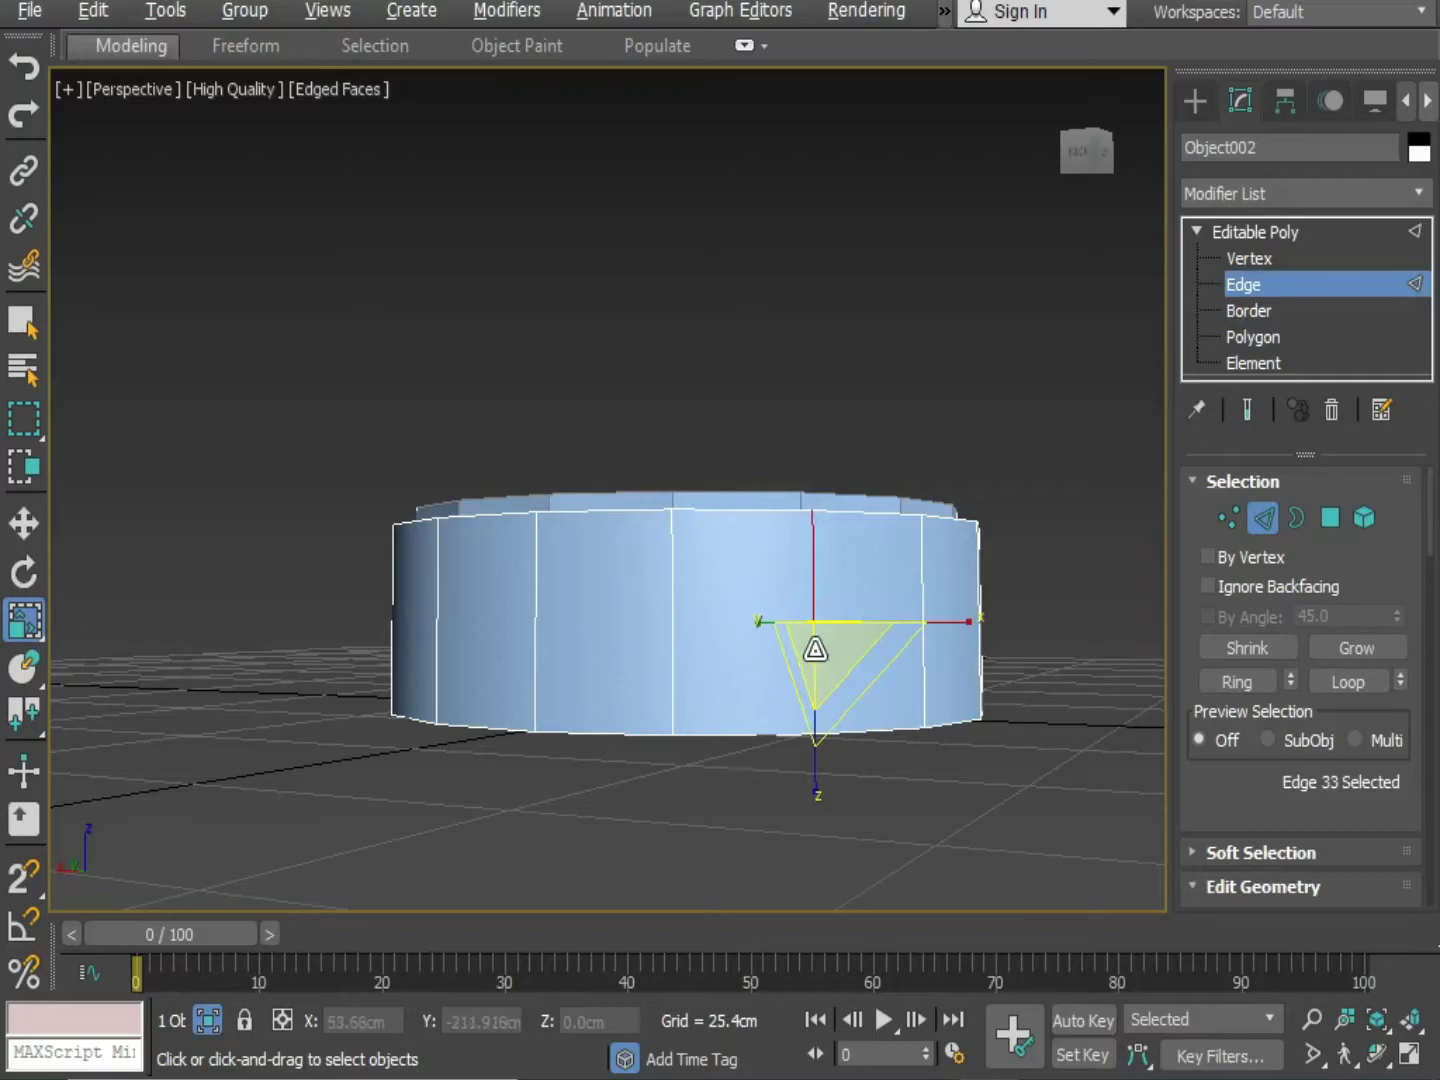
{"action": "middle_click_drag", "start_coordinate": [815, 651], "coordinate": [941, 602], "text": "alt"}
{"action": "left_click", "coordinate": [925, 570], "text": "ctrl"}
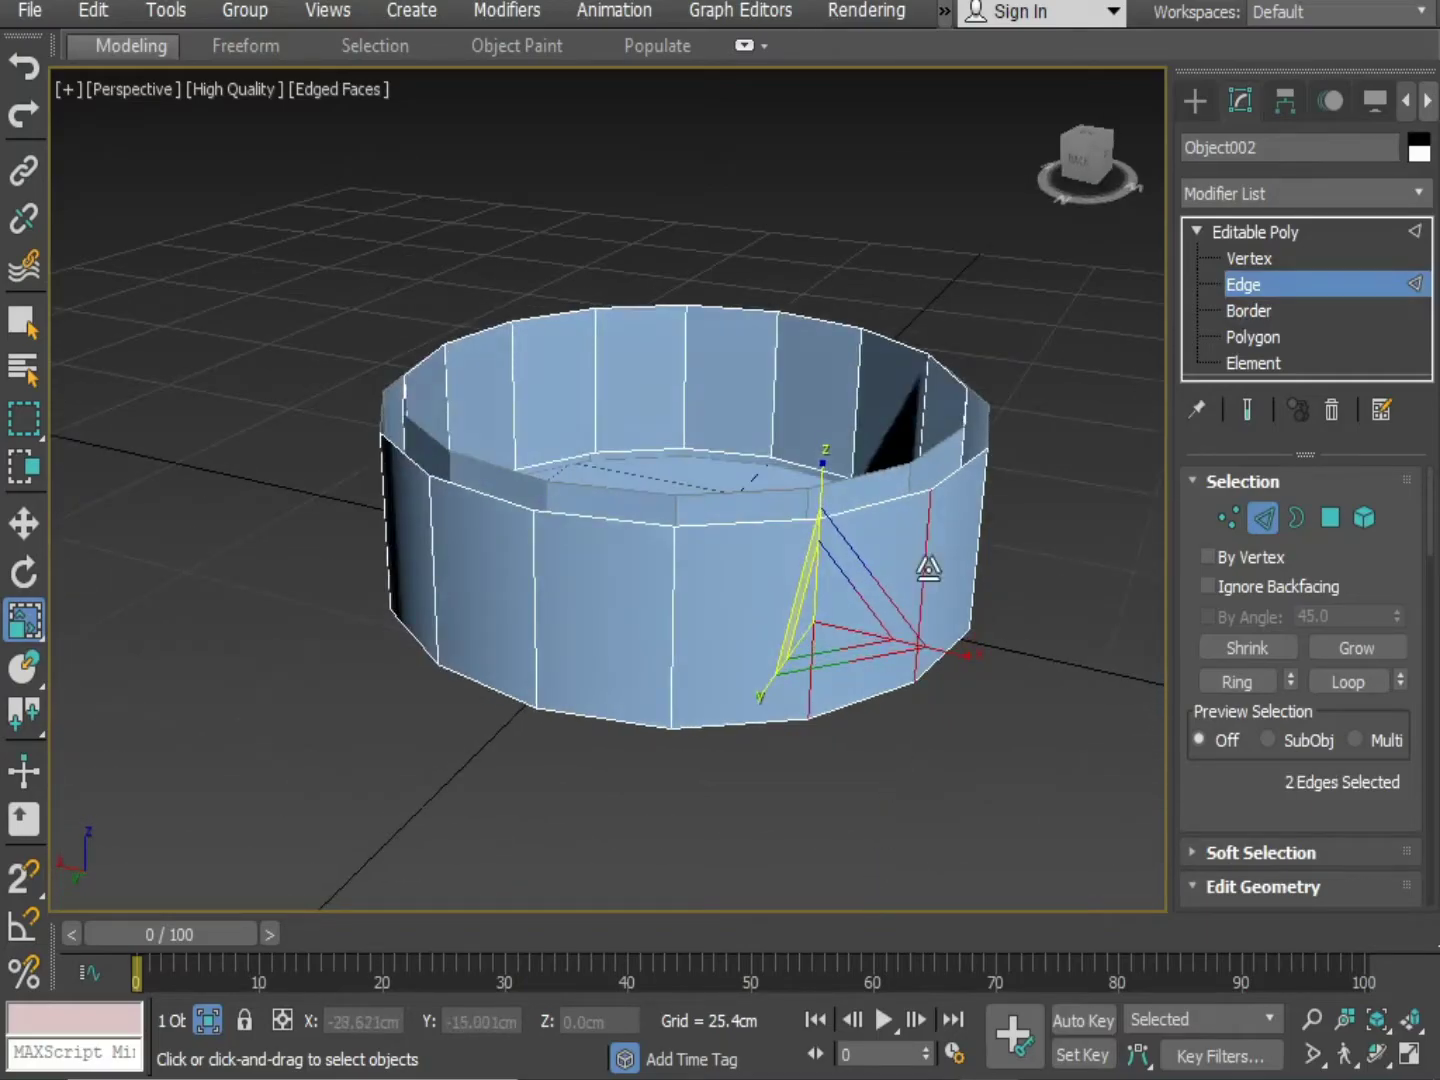
{"action": "scroll", "coordinate": [904, 590], "scroll_direction": "down", "scroll_amount": 2}
{"action": "key", "text": "alt+w"}
{"action": "left_click_drag", "start_coordinate": [707, 407], "coordinate": [834, 382]}
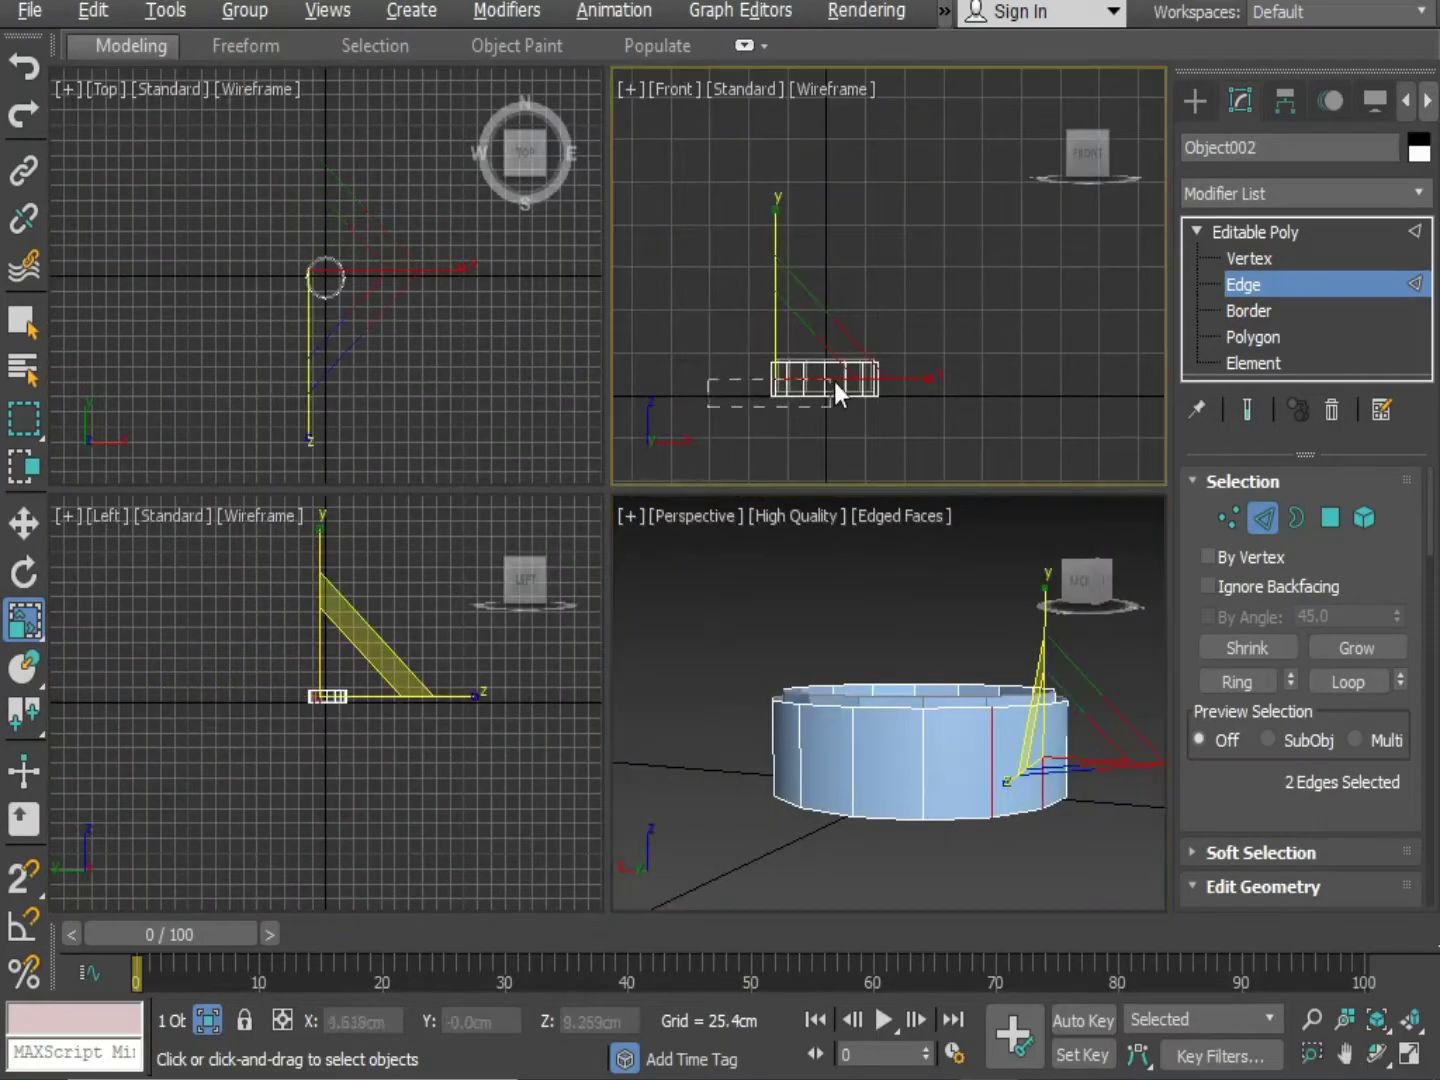
{"action": "left_click_drag", "start_coordinate": [962, 384], "coordinate": [962, 384]}
{"action": "left_click_drag", "start_coordinate": [670, 735], "coordinate": [801, 754]}
{"action": "left_click_drag", "start_coordinate": [722, 370], "coordinate": [820, 388]}
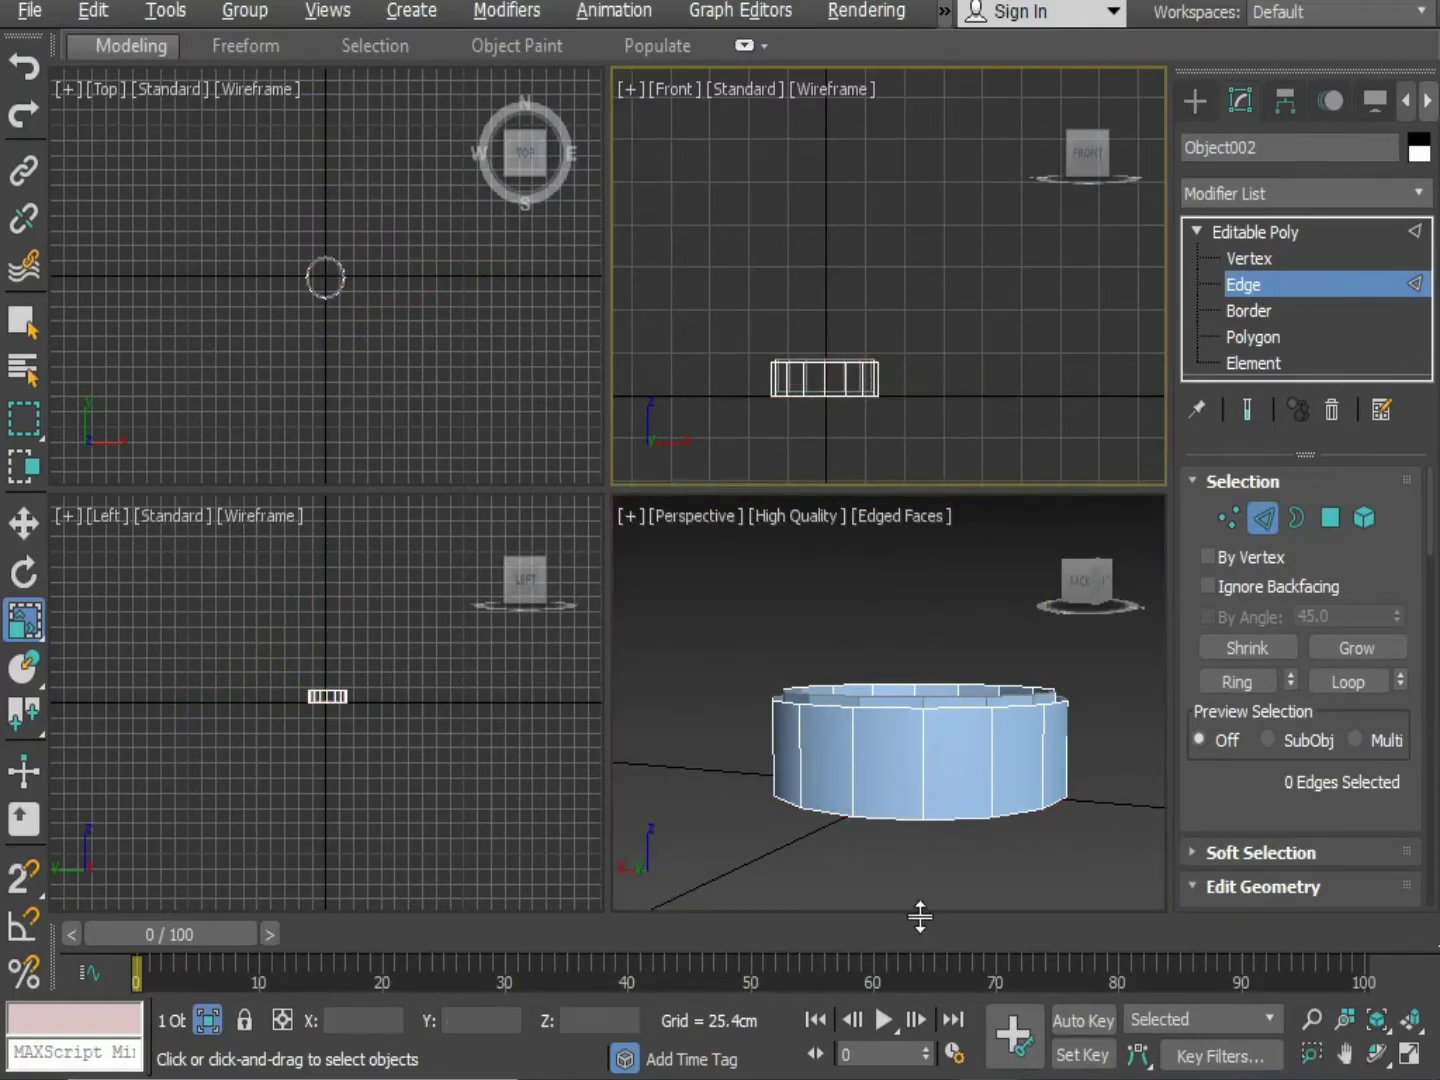
Enlarge the Perspective view and select the isolated bottom ring's outer vertical edges one after another along its first half
{"action": "key", "text": "alt+w"}
{"action": "middle_click_drag", "start_coordinate": [871, 836], "coordinate": [693, 680], "text": "alt"}
{"action": "key", "text": "alt+w"}
{"action": "key", "text": "alt+w"}
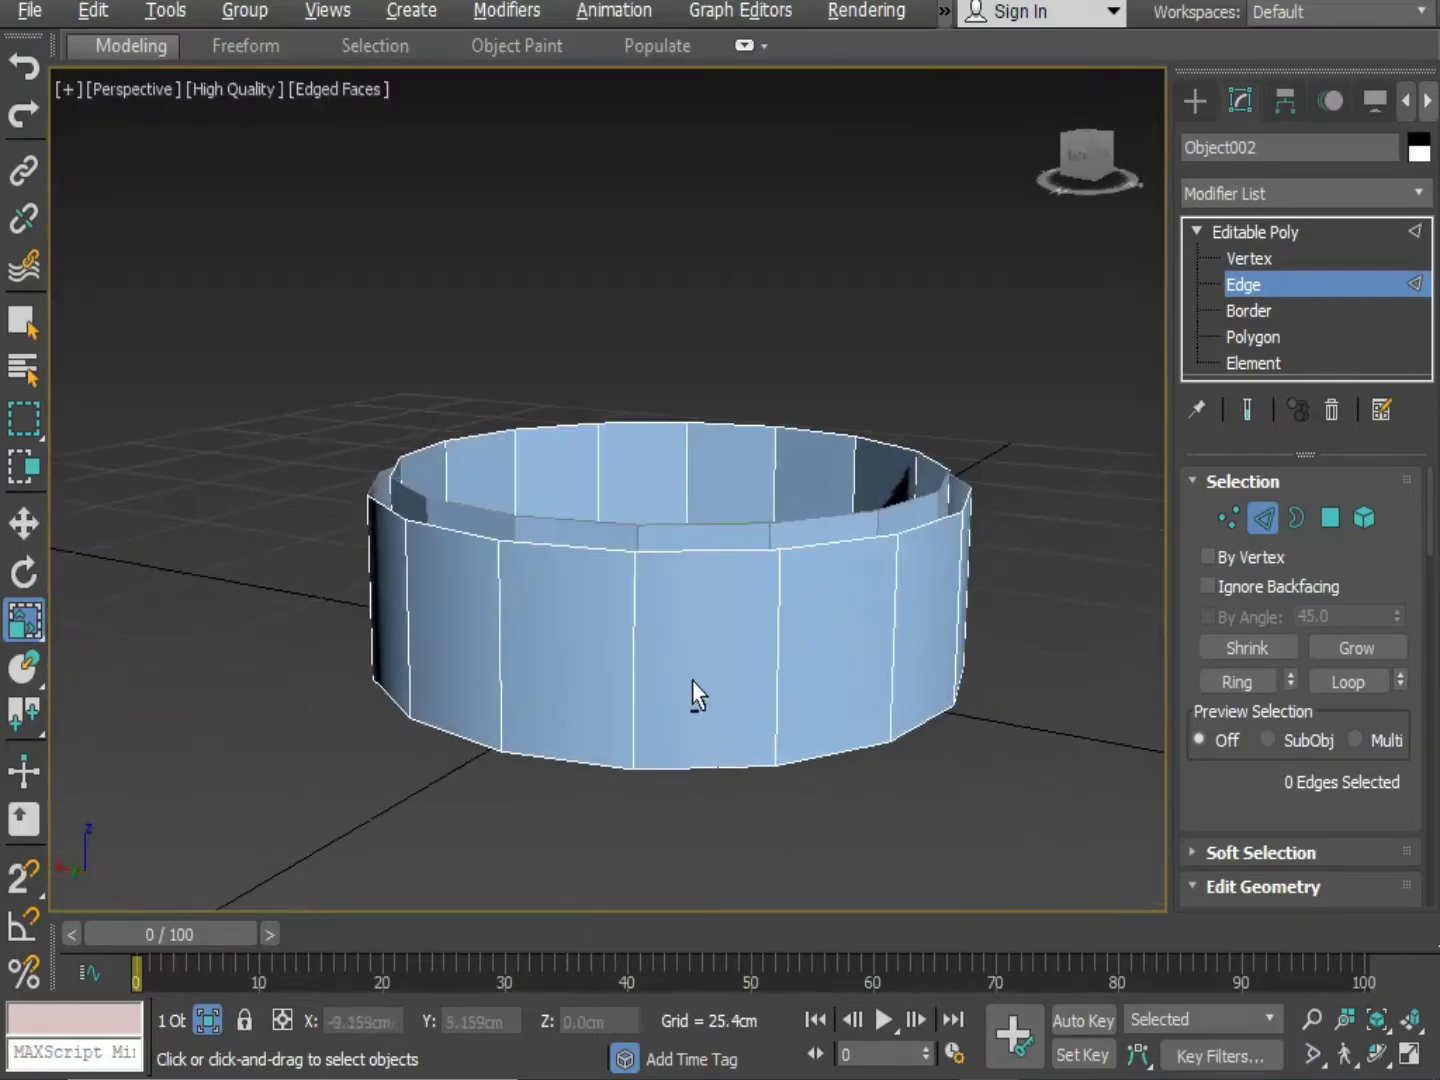
{"action": "left_click", "coordinate": [635, 658]}
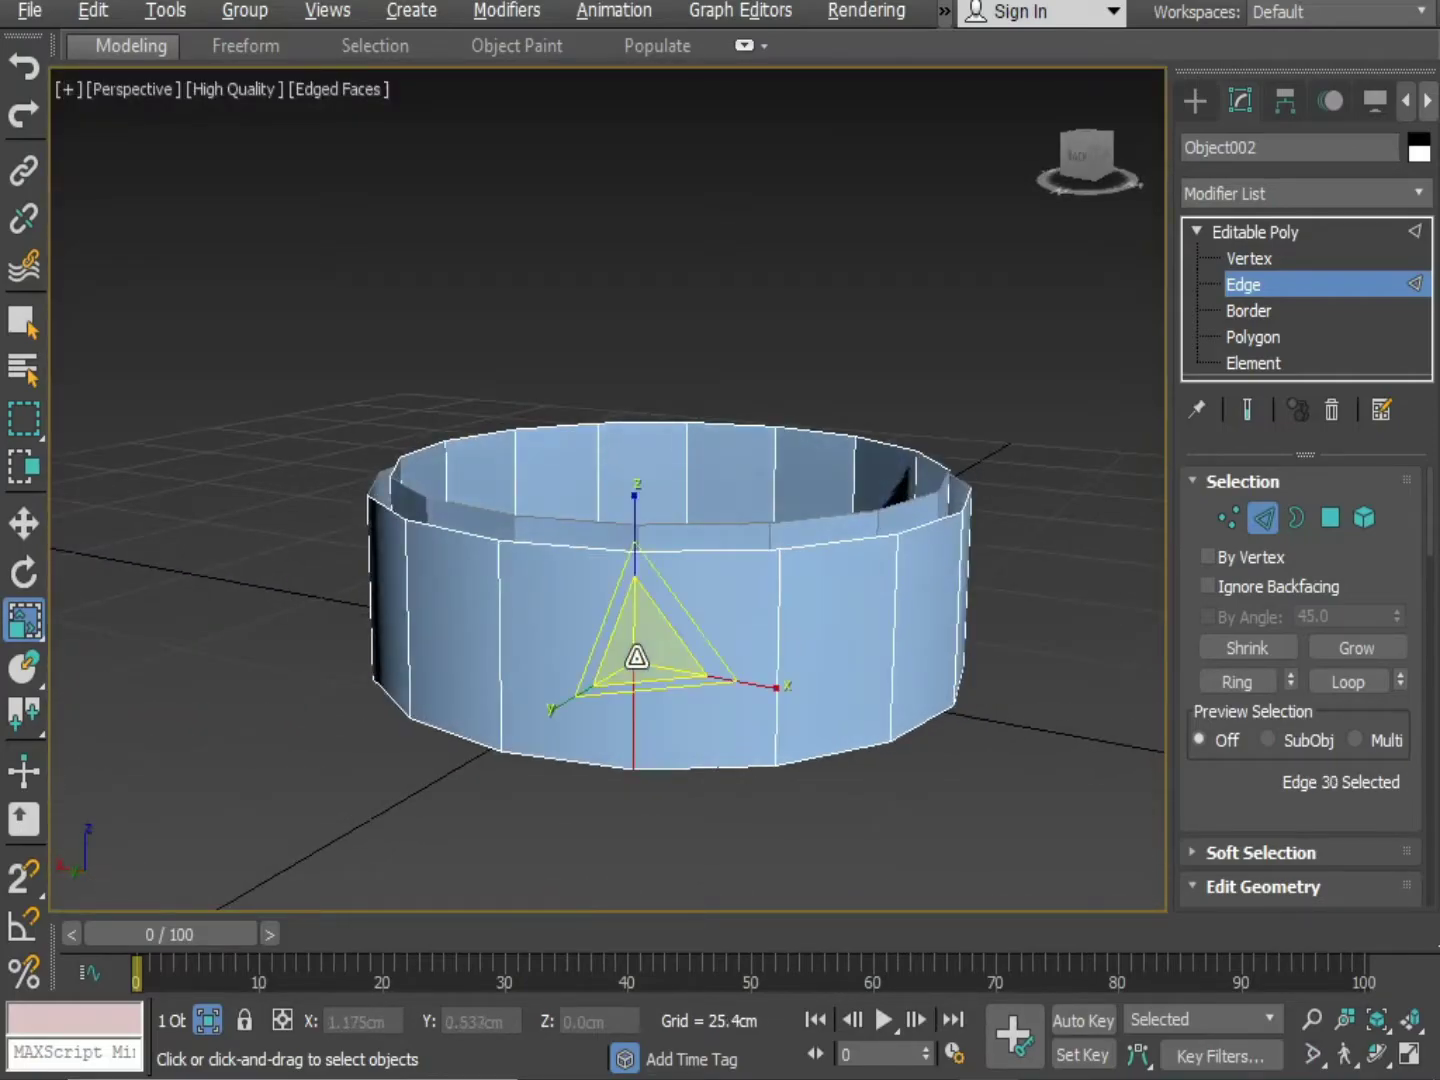
{"action": "left_click", "coordinate": [890, 643], "text": "ctrl"}
{"action": "middle_click_drag", "start_coordinate": [969, 843], "coordinate": [923, 759], "text": "alt"}
{"action": "middle_click_drag", "start_coordinate": [1036, 712], "coordinate": [761, 700]}
{"action": "left_click", "coordinate": [770, 686], "text": "ctrl"}
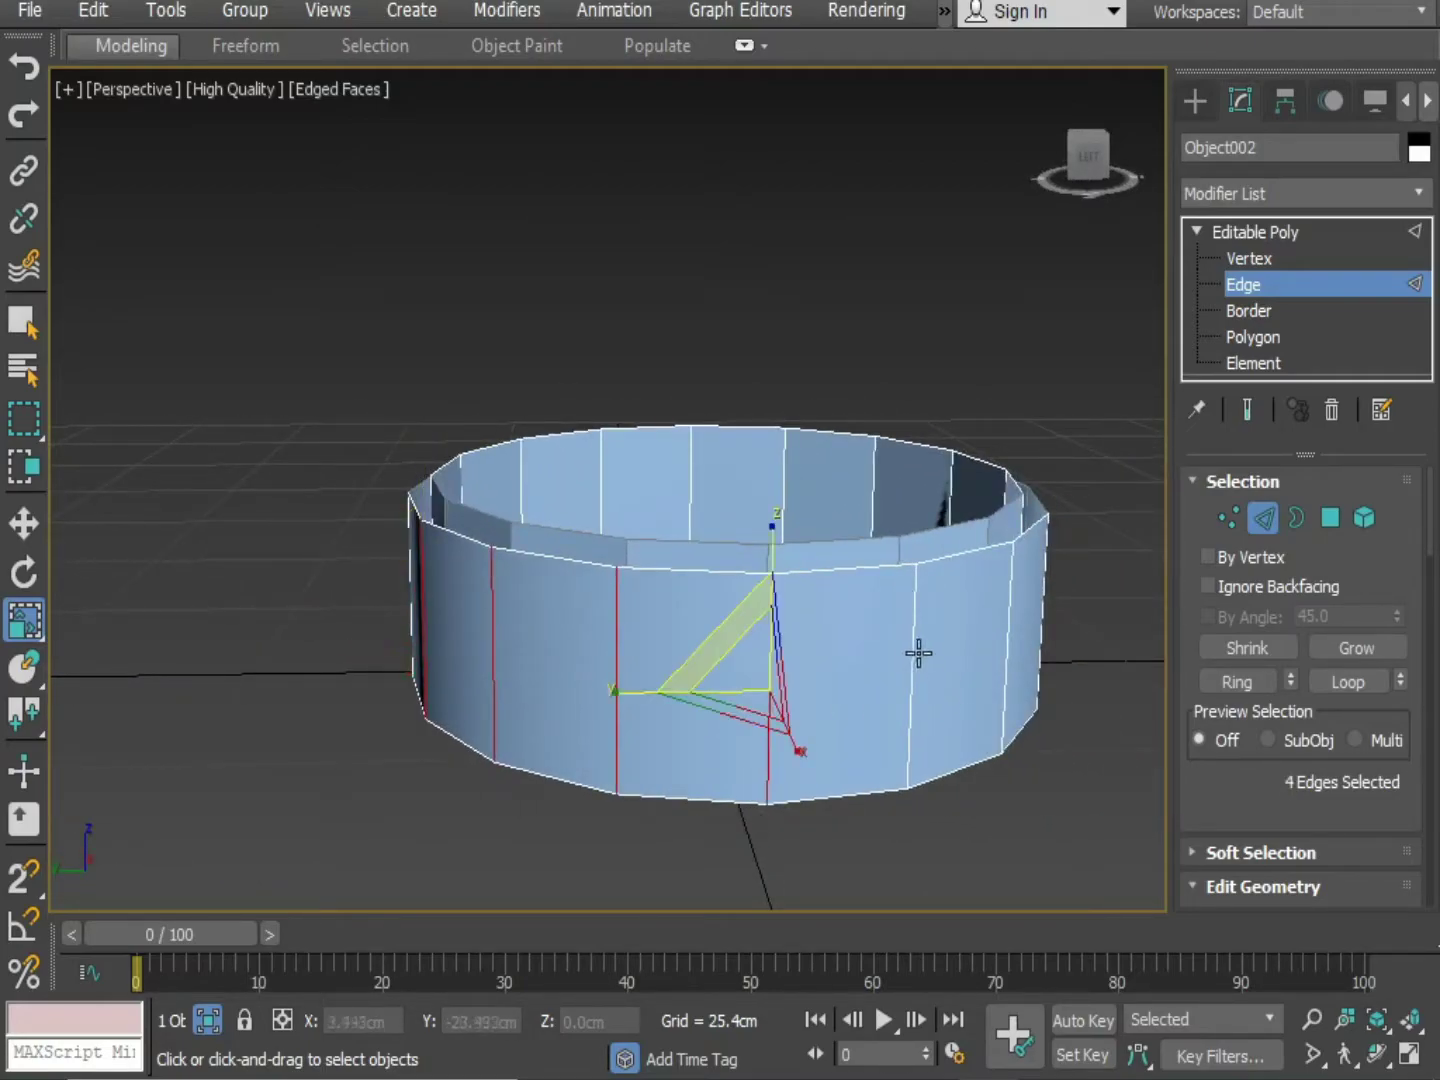
{"action": "left_click", "coordinate": [914, 653], "text": "ctrl"}
{"action": "middle_click_drag", "start_coordinate": [1004, 748], "coordinate": [608, 612], "text": "alt"}
{"action": "left_click", "coordinate": [812, 678], "text": "ctrl"}
{"action": "left_click", "coordinate": [1028, 657], "text": "ctrl"}
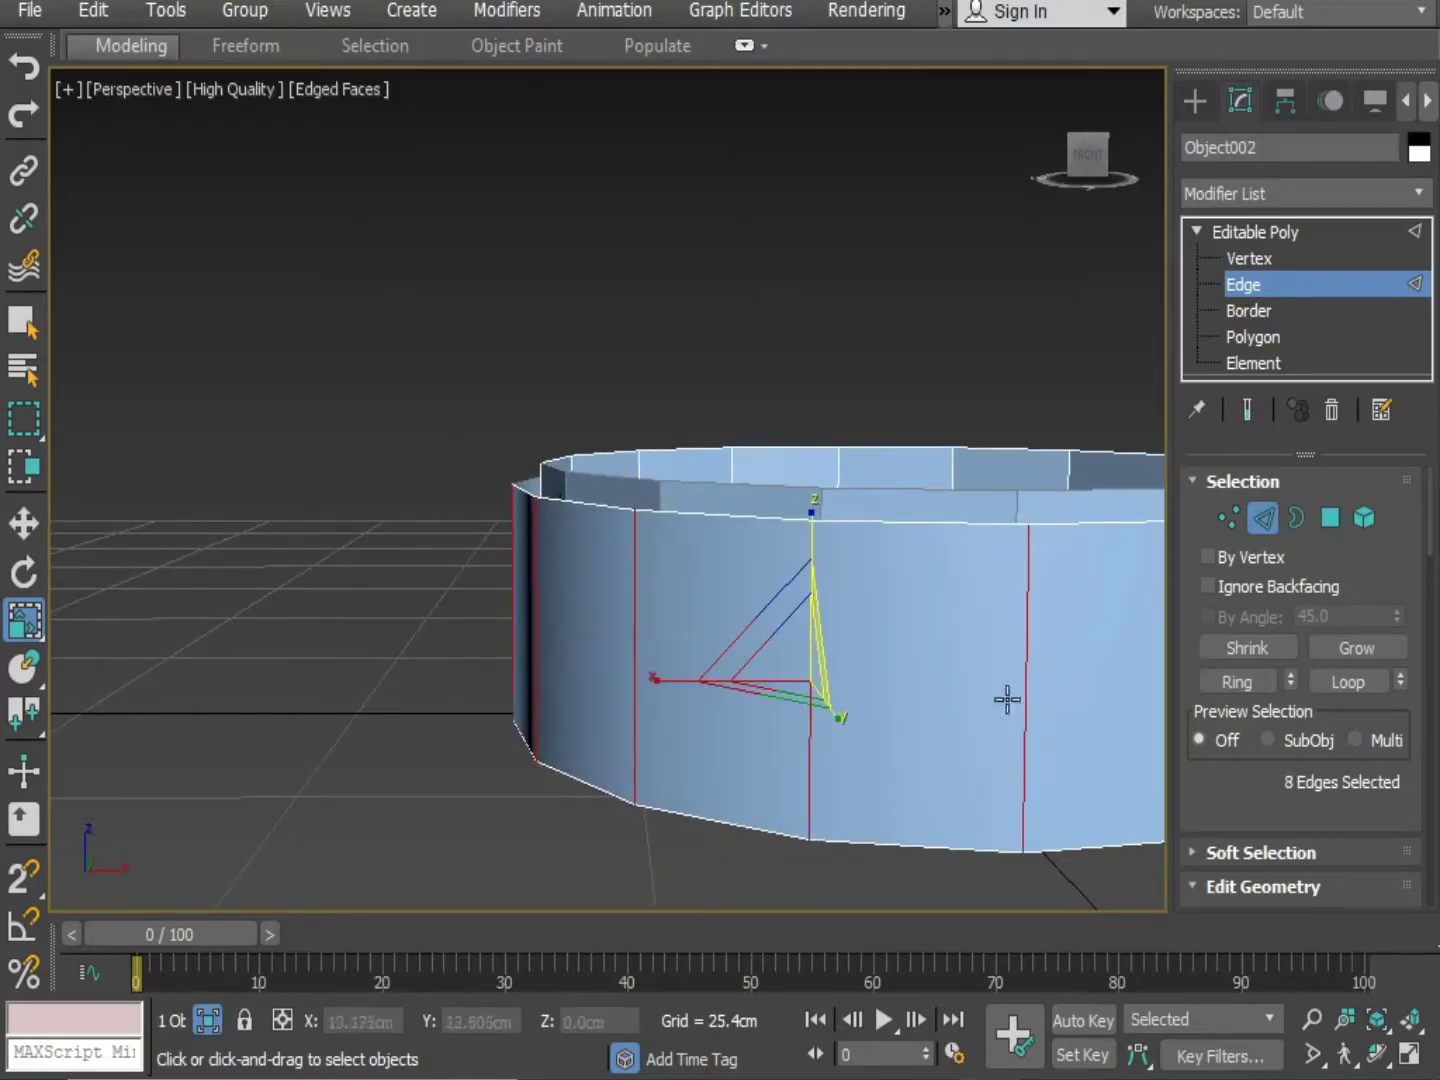
Add the remaining outer vertical edges around the bottom ring to the edge selection
{"action": "middle_click_drag", "start_coordinate": [1006, 698], "coordinate": [733, 694]}
{"action": "scroll", "coordinate": [588, 688], "scroll_direction": "down", "scroll_amount": 3}
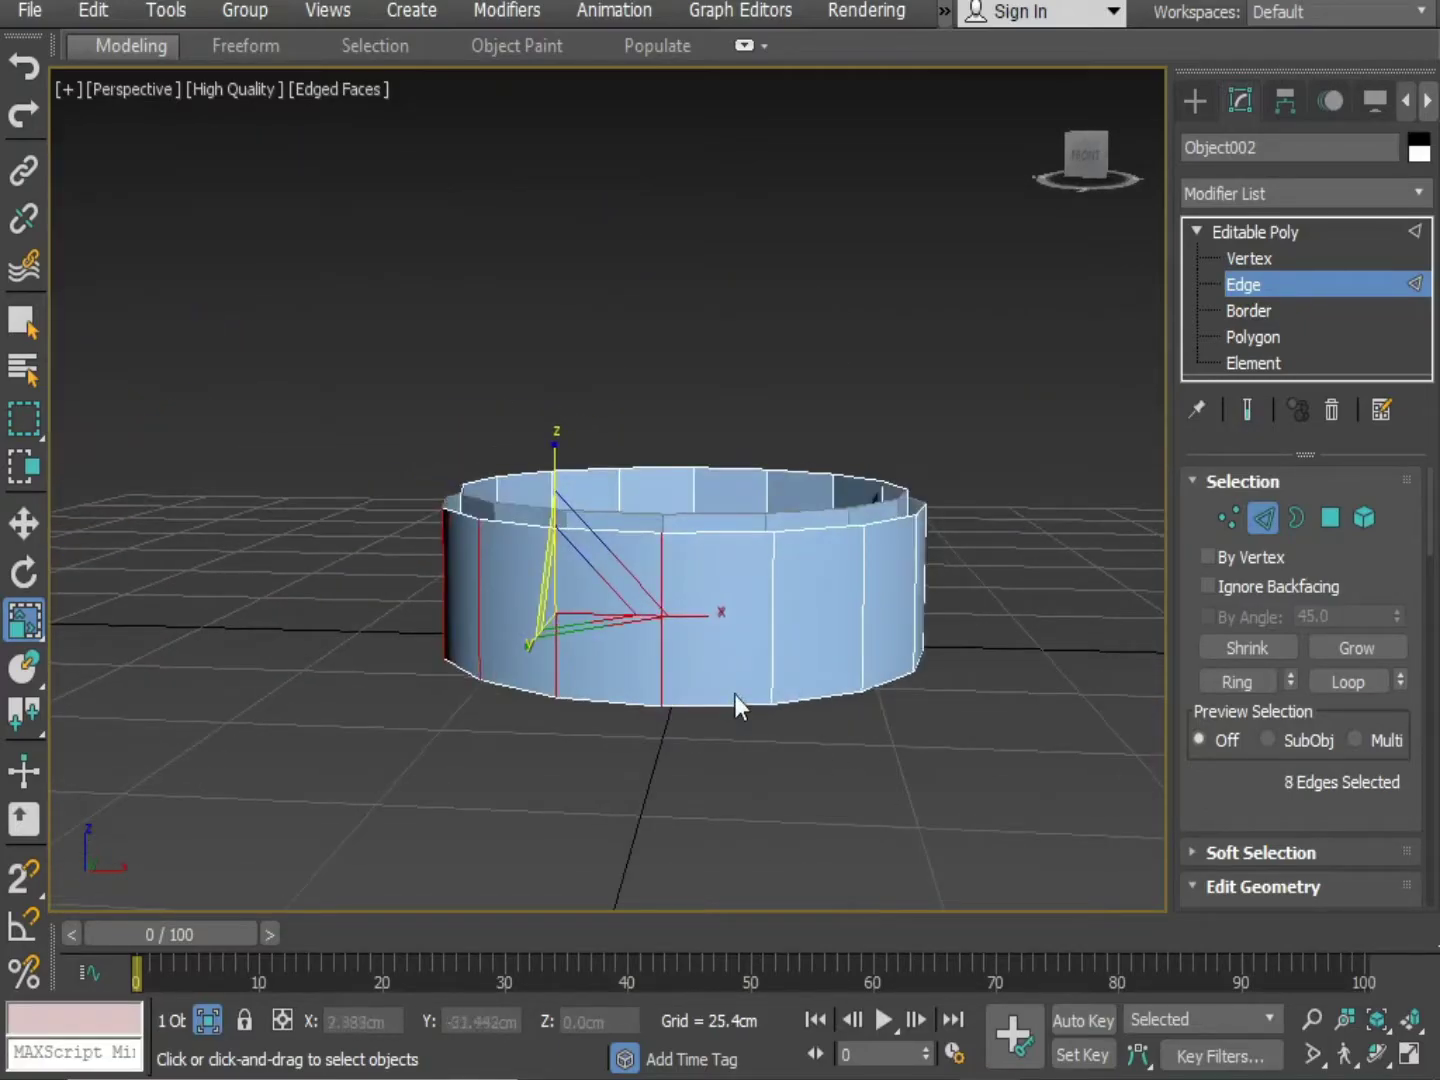
{"action": "left_click", "coordinate": [774, 637], "text": "ctrl"}
{"action": "middle_click_drag", "start_coordinate": [908, 739], "coordinate": [810, 745], "text": "alt"}
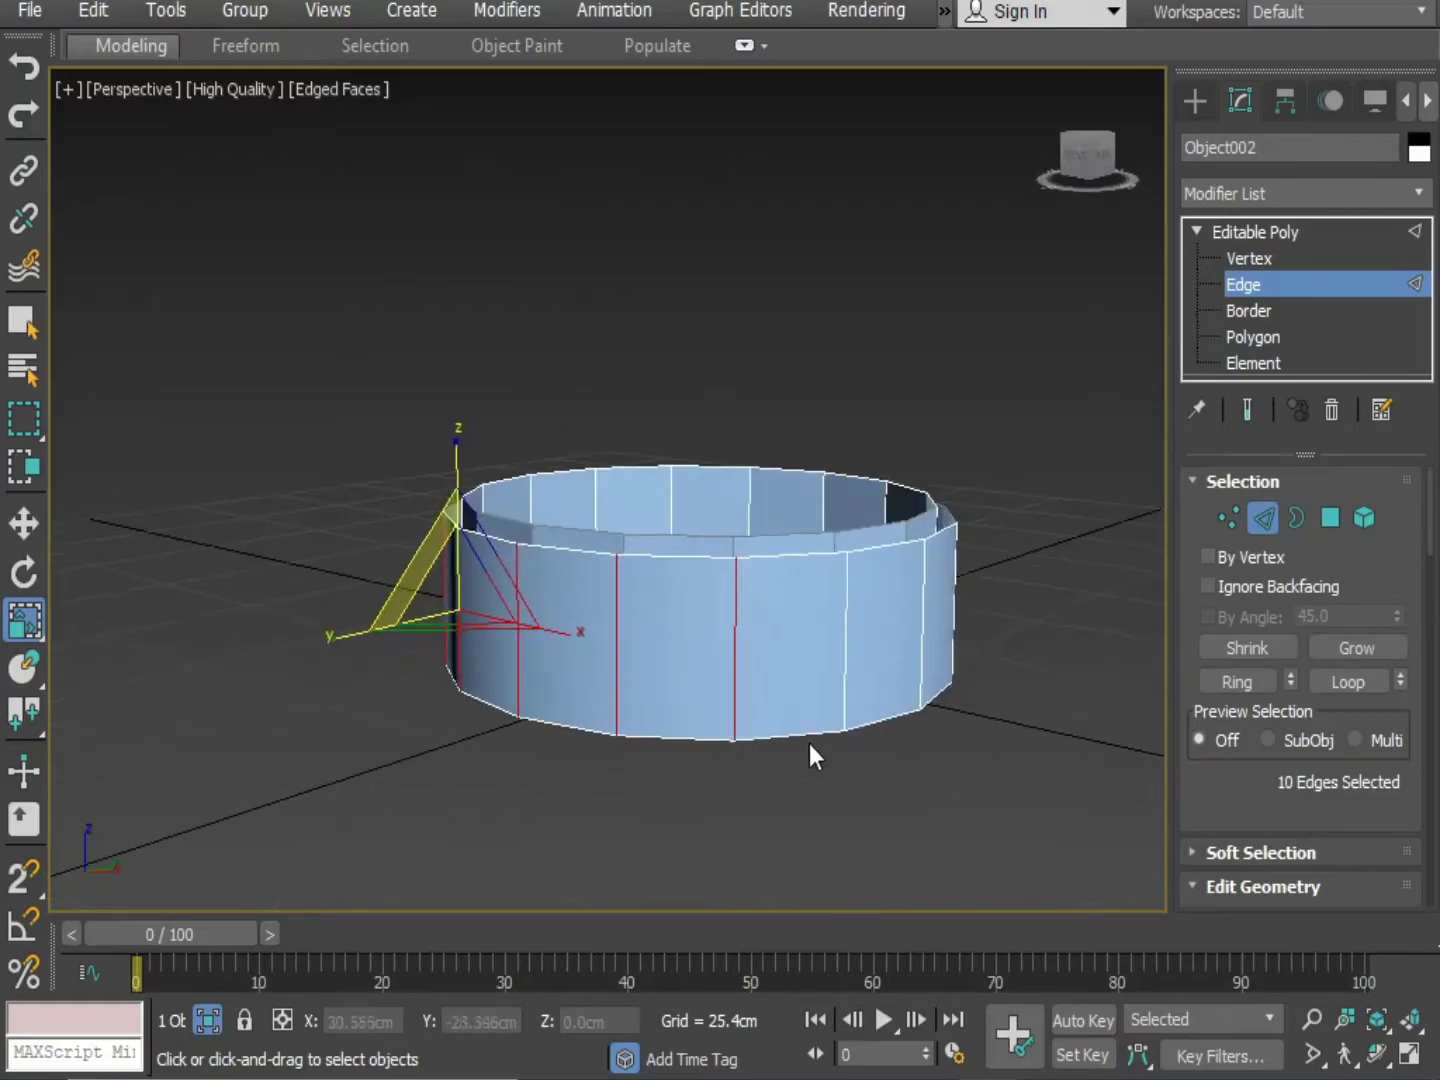
{"action": "left_click", "coordinate": [841, 636], "text": "ctrl"}
{"action": "left_click", "coordinate": [929, 646], "text": "ctrl"}
{"action": "middle_click_drag", "start_coordinate": [929, 646], "coordinate": [781, 716], "text": "alt"}
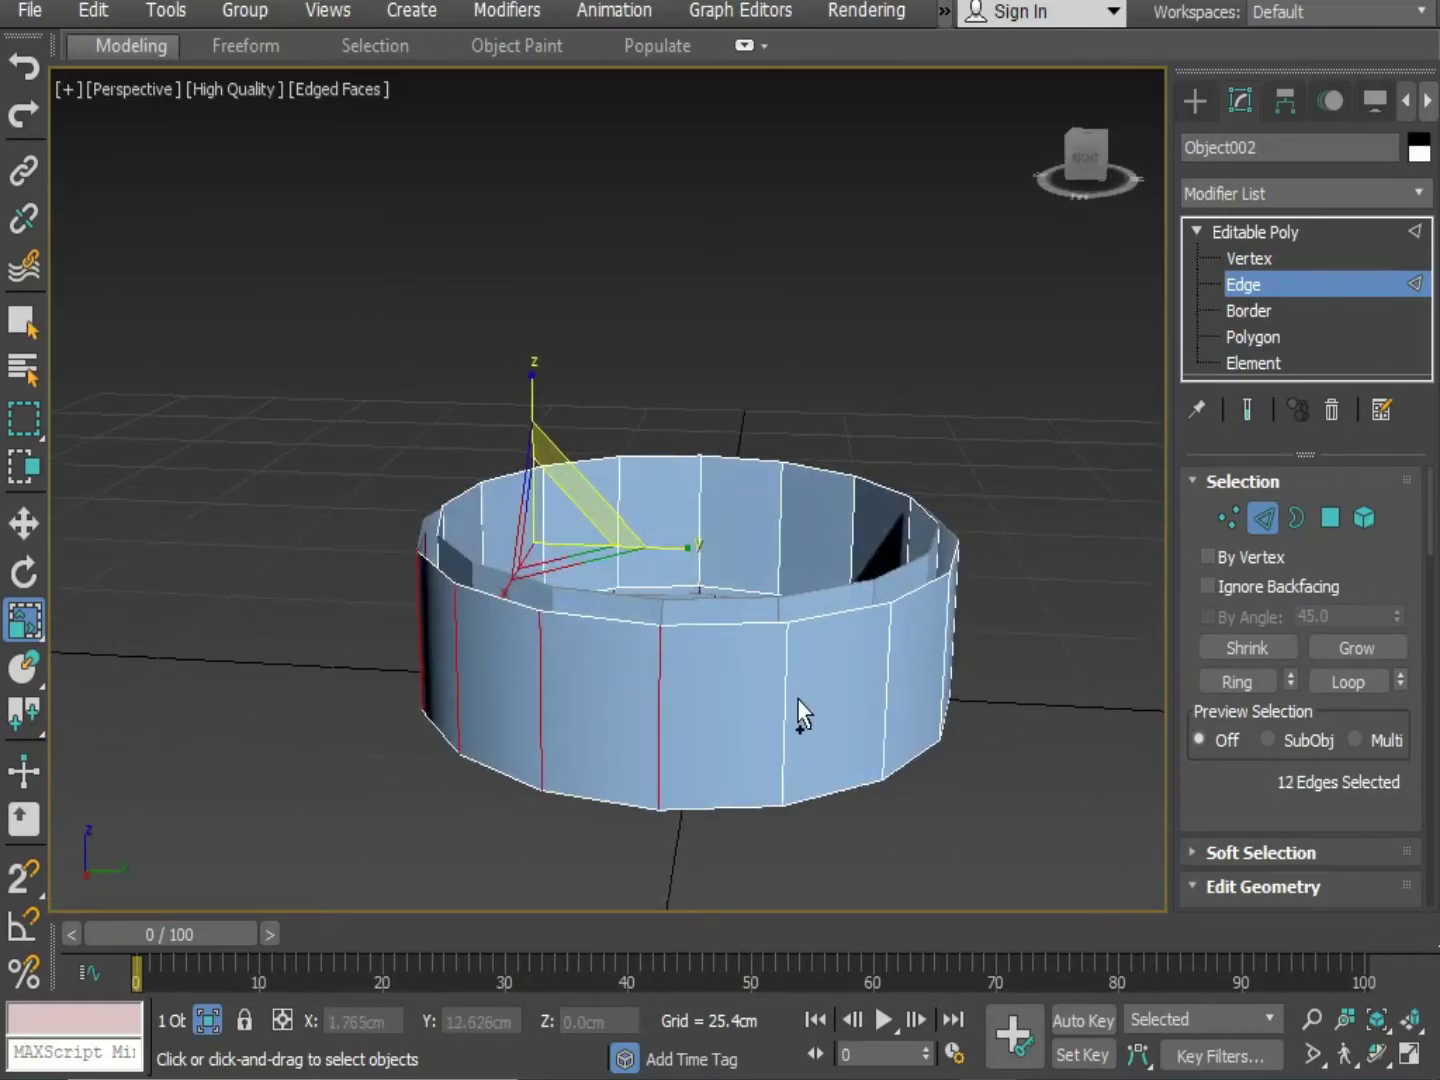
{"action": "left_click", "coordinate": [787, 700], "text": "ctrl"}
{"action": "left_click", "coordinate": [890, 675], "text": "ctrl"}
{"action": "middle_click_drag", "start_coordinate": [890, 675], "coordinate": [771, 715], "text": "alt"}
{"action": "left_click", "coordinate": [670, 743], "text": "ctrl"}
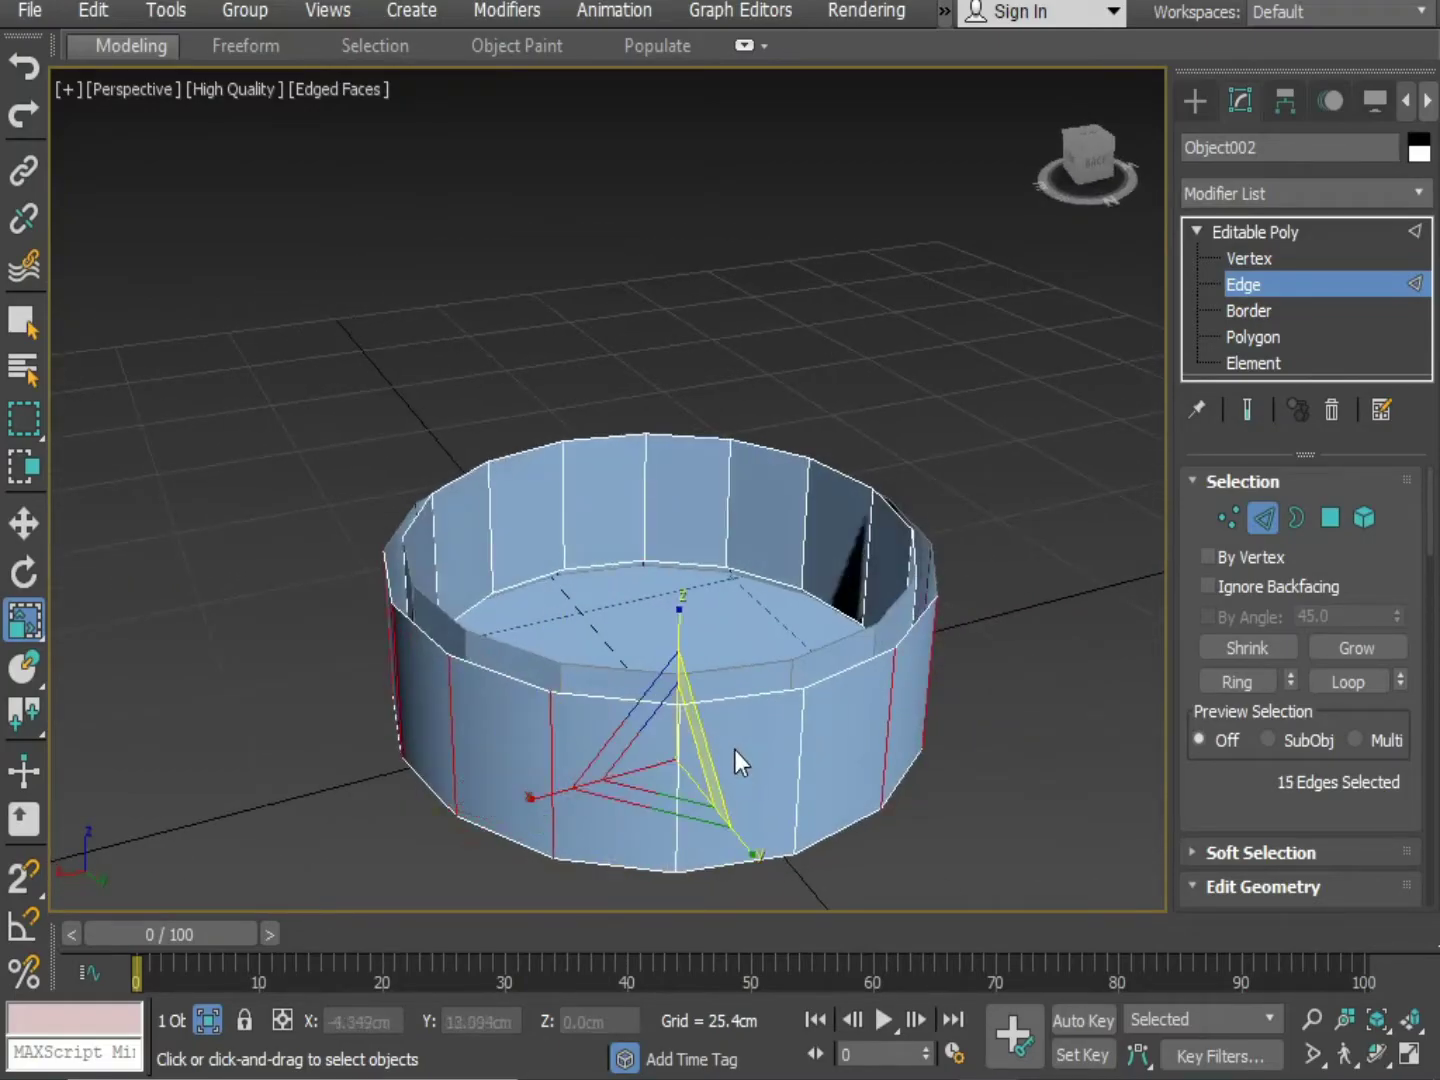
{"action": "left_click", "coordinate": [673, 768], "text": "alt"}
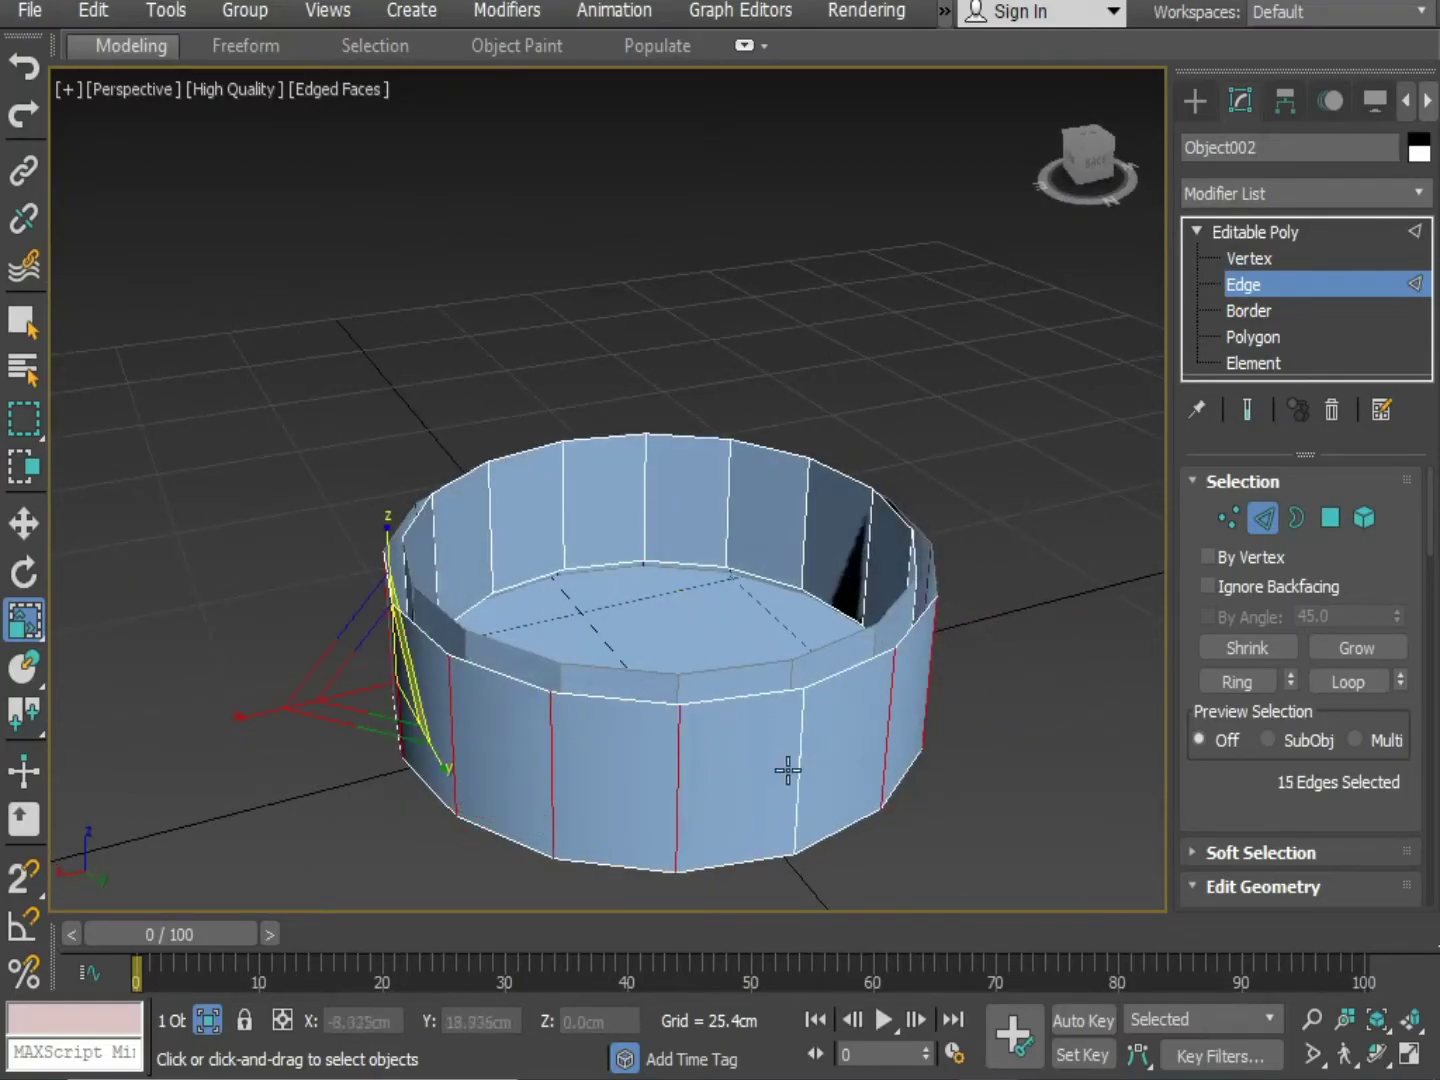
Add an inner vertical edge of the bottom ring and extend the selection to its full edge ring
{"action": "middle_click_drag", "start_coordinate": [755, 770], "coordinate": [858, 740], "text": "alt"}
{"action": "left_click", "coordinate": [858, 532], "text": "ctrl"}
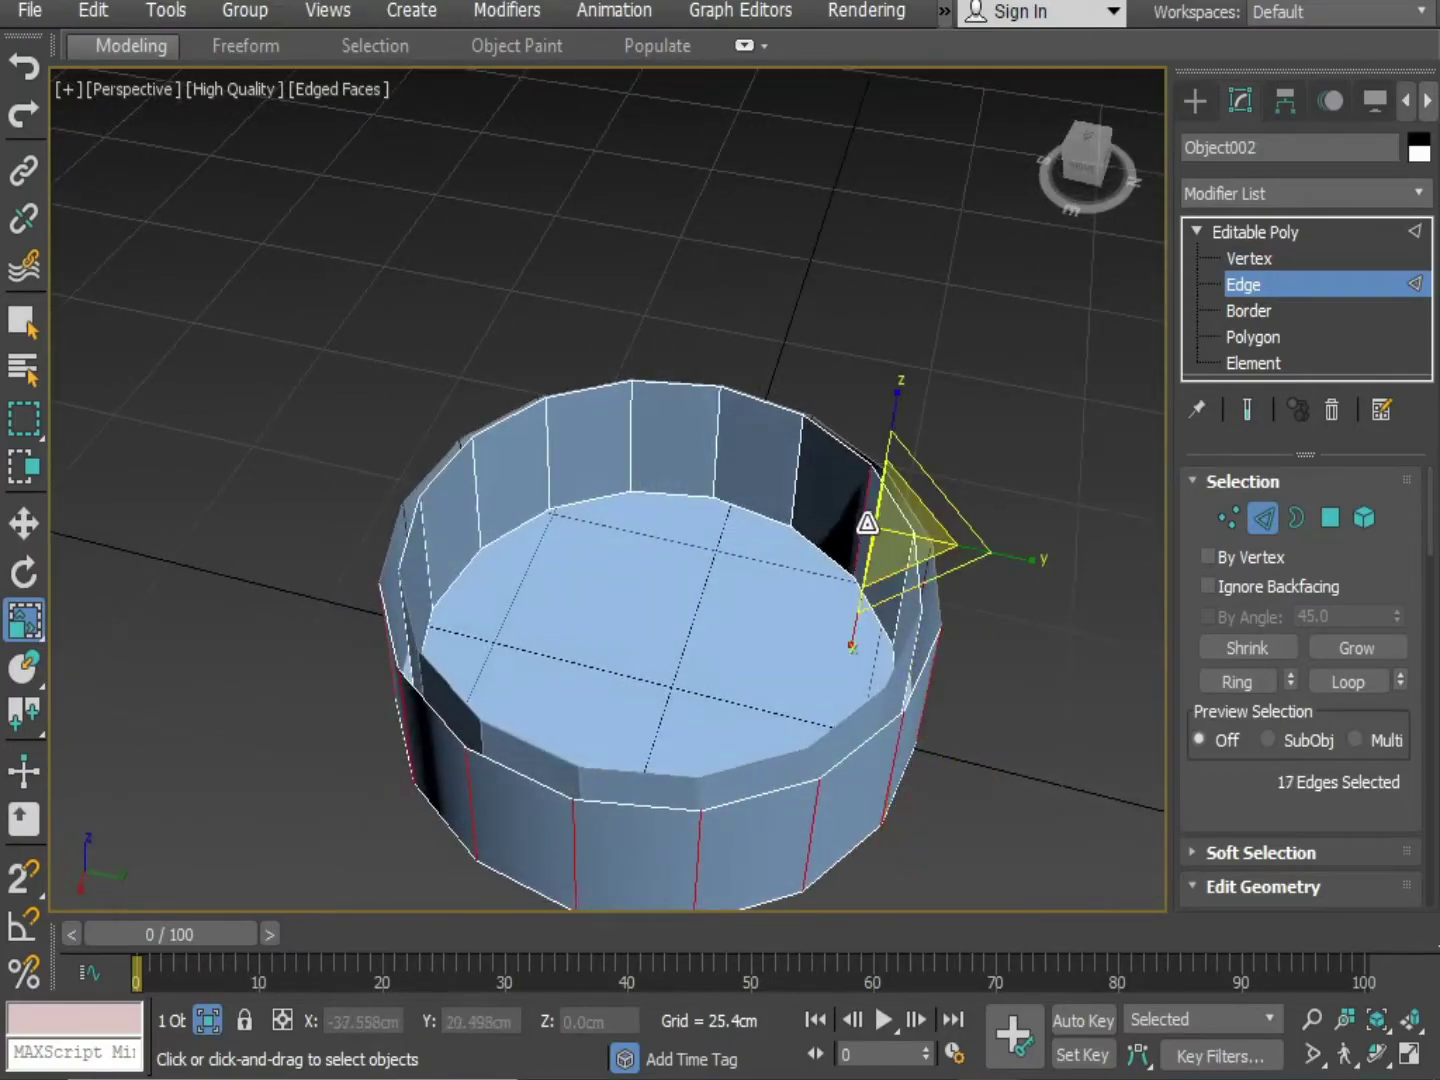
{"action": "key", "text": "alt+r"}
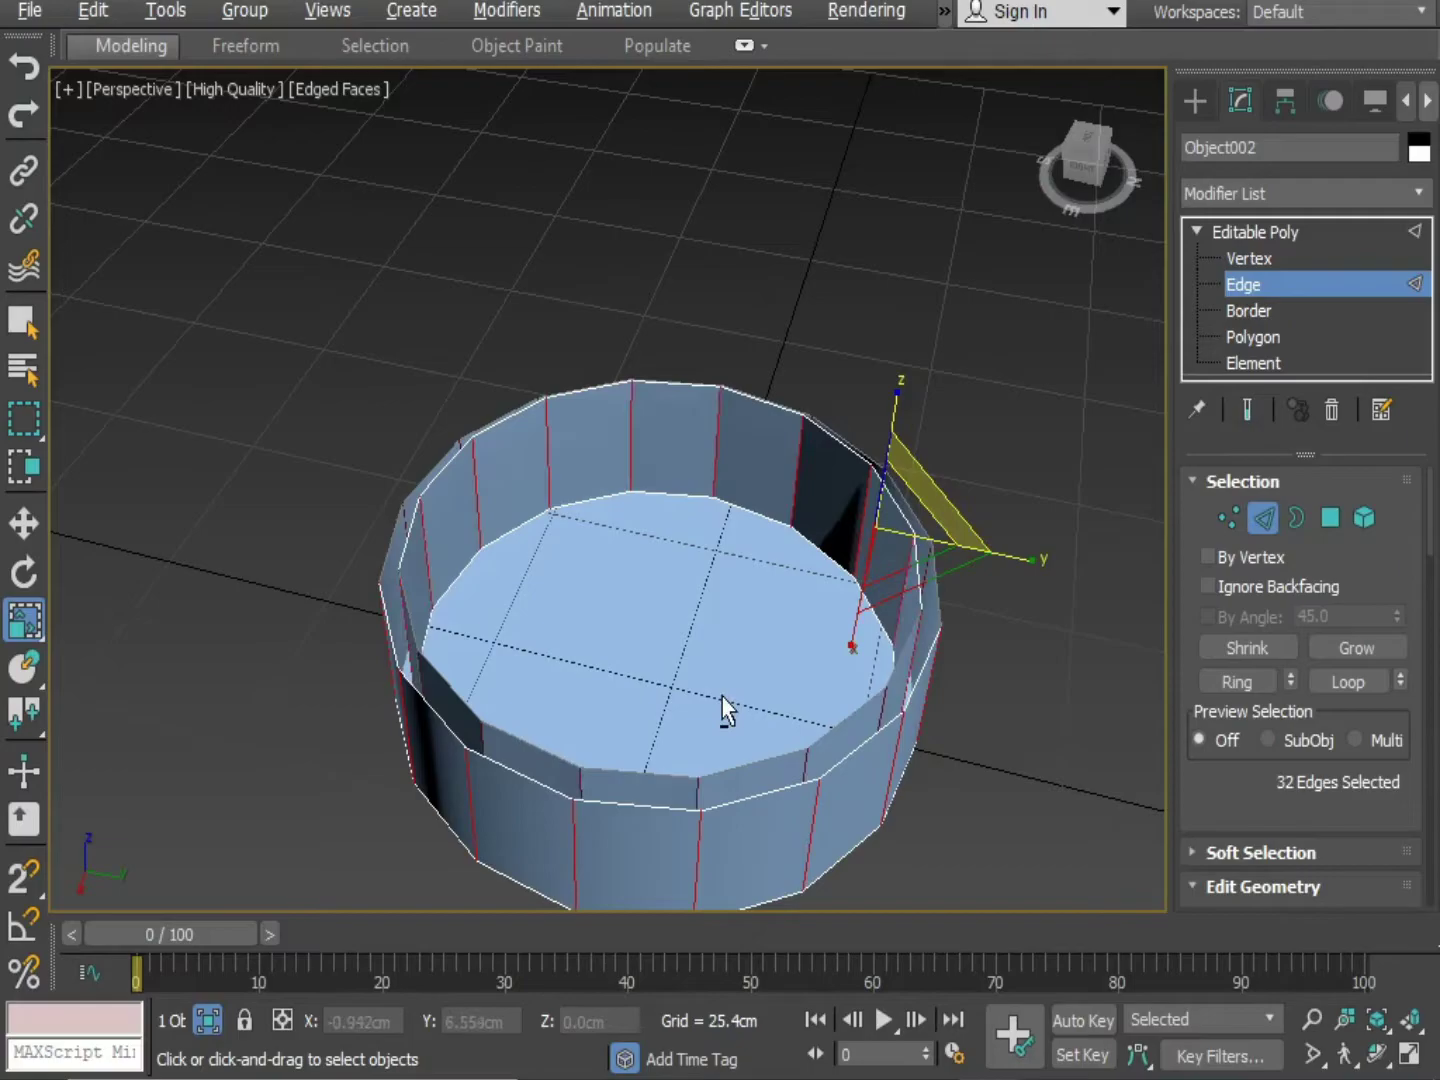
Connect the bottom ring's selected vertical edges with 2 segments and a pinch of 82
{"action": "middle_click_drag", "start_coordinate": [724, 706], "coordinate": [786, 618], "text": "alt"}
{"action": "right_click", "coordinate": [761, 729]}
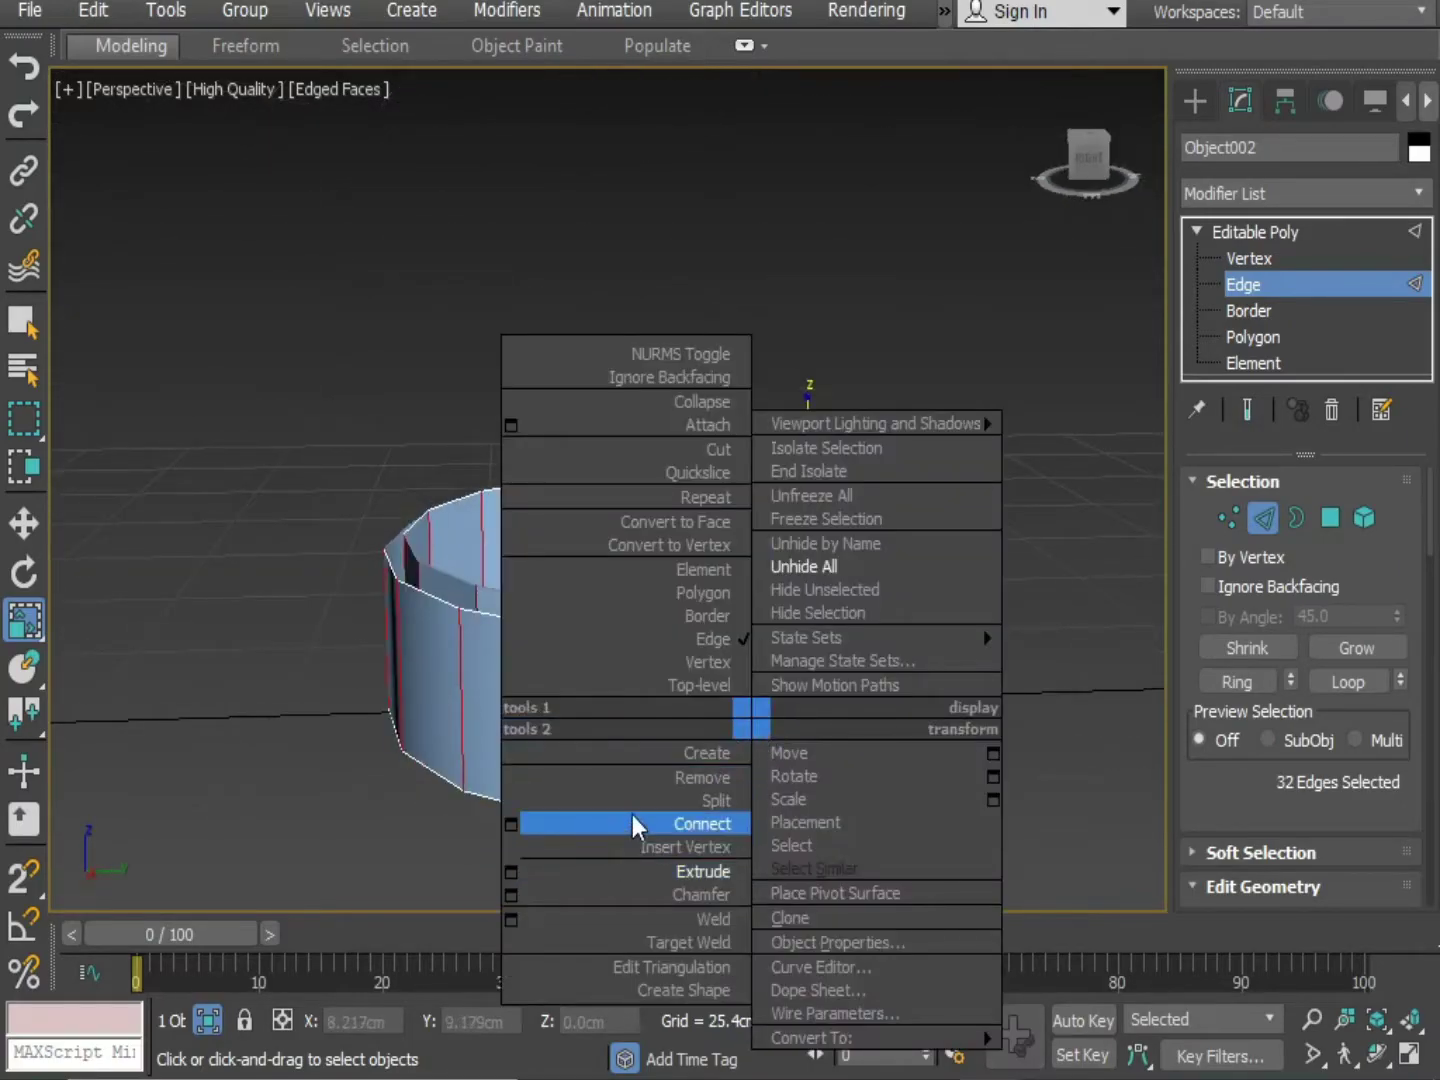
{"action": "left_click", "coordinate": [510, 824]}
{"action": "left_click", "coordinate": [633, 507]}
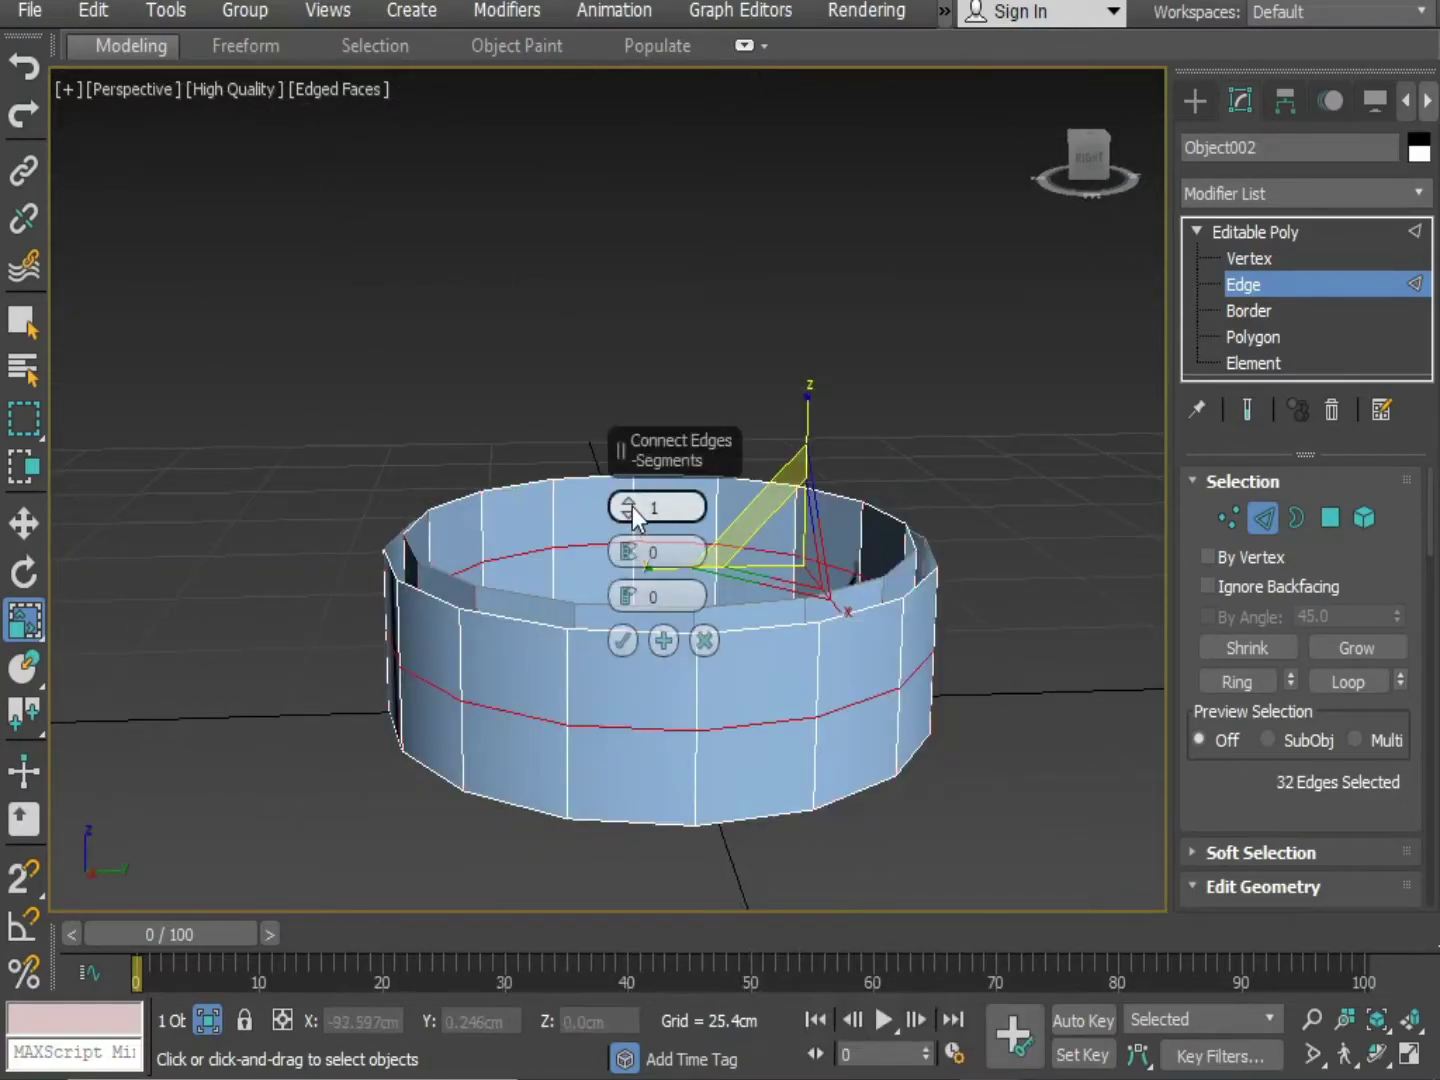
{"action": "type", "text": "2"}
{"action": "key", "text": "Return"}
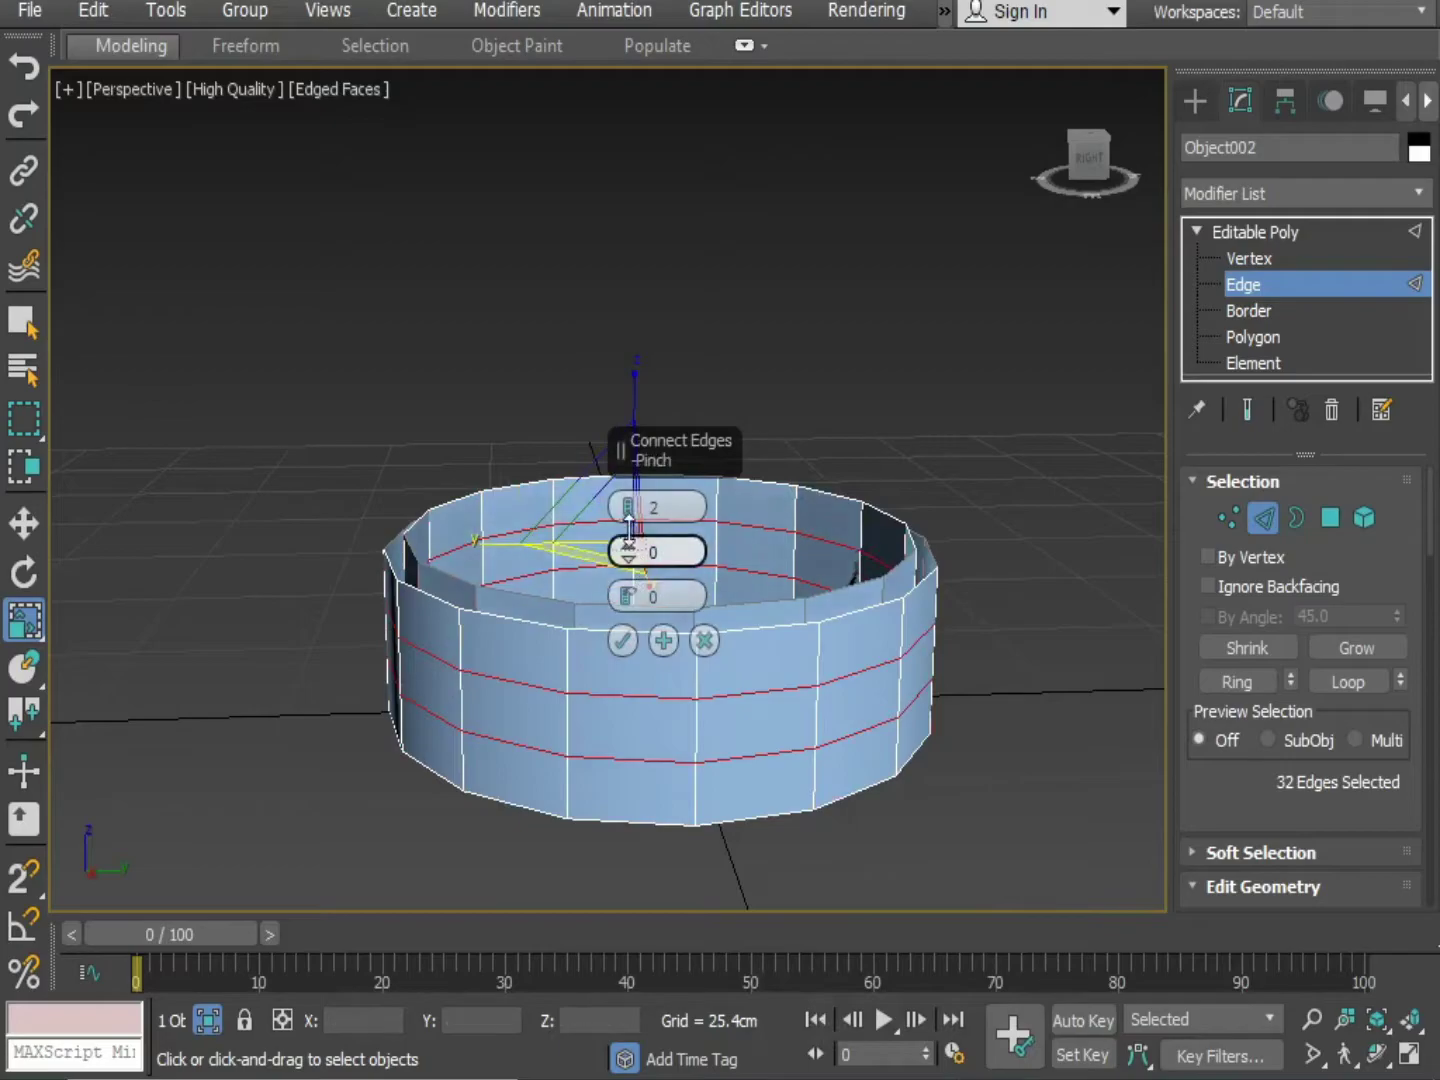
{"action": "left_click_drag", "start_coordinate": [627, 551], "coordinate": [553, 46]}
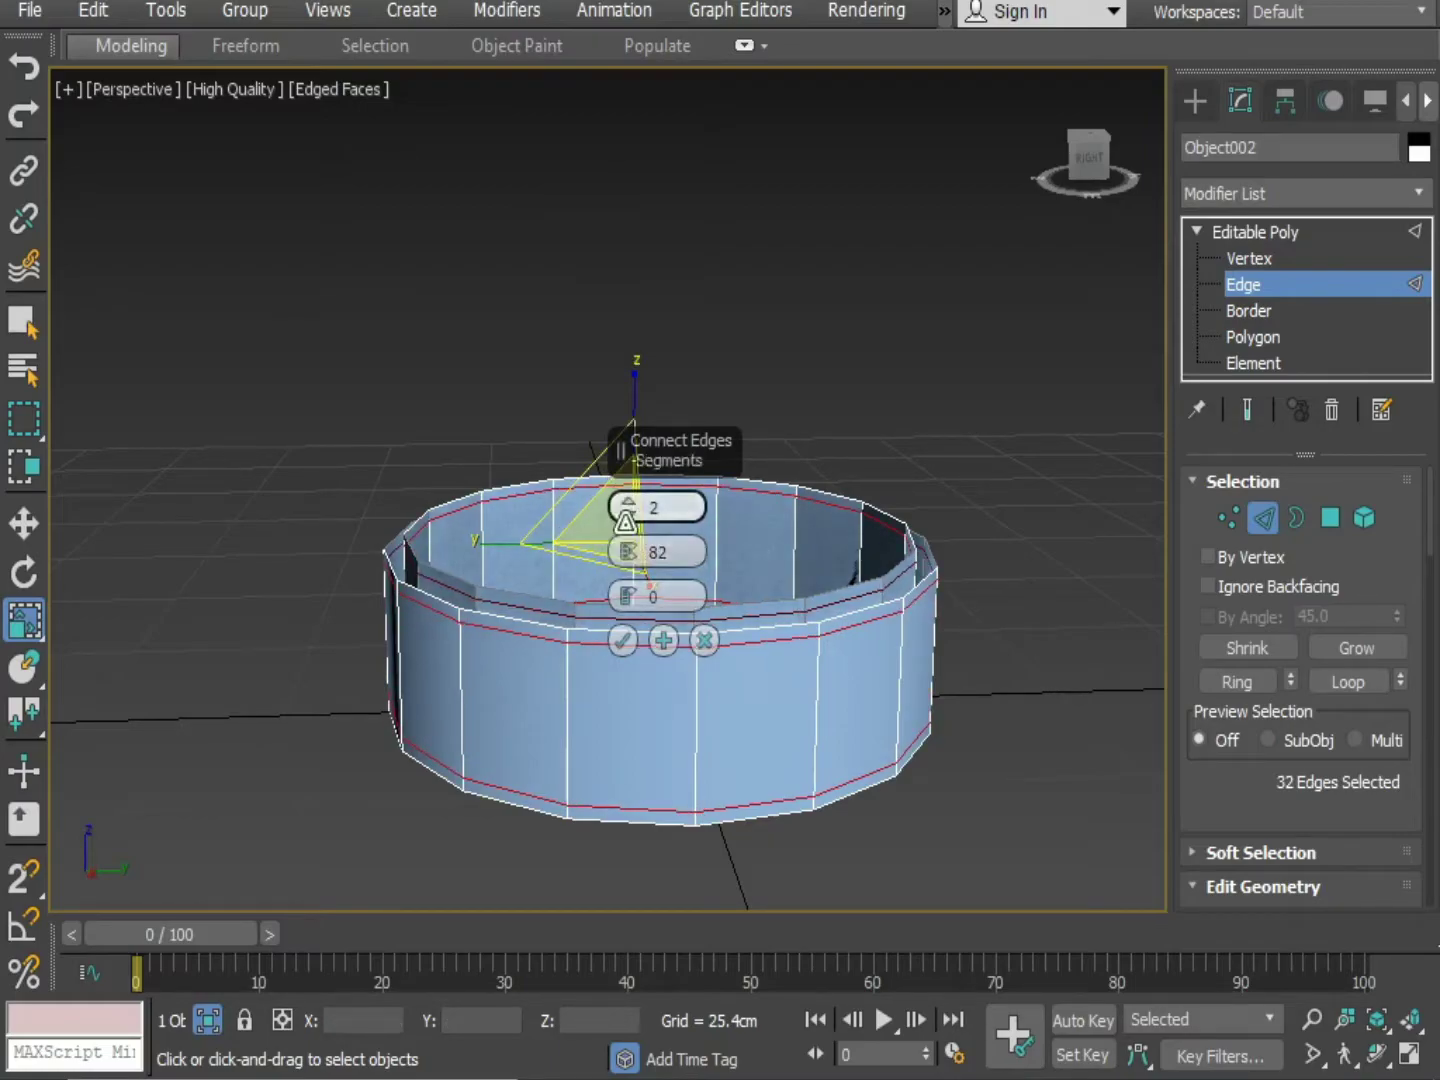
{"action": "left_click", "coordinate": [623, 642]}
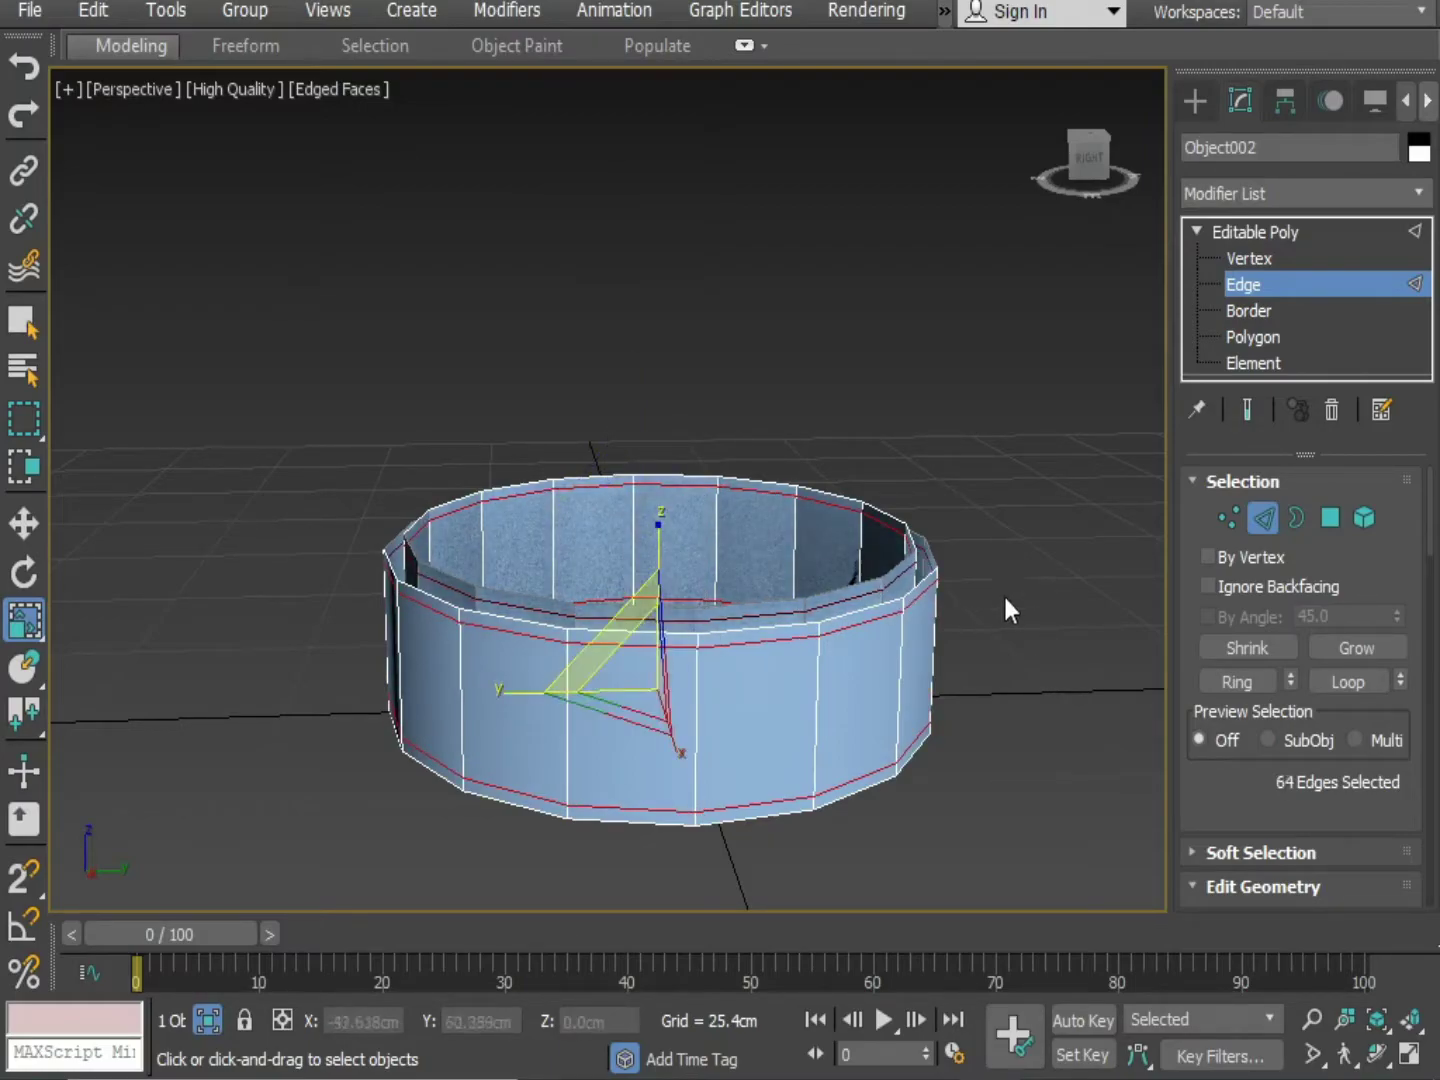
Unhide all objects and leave the bottom ring's Edge level
{"action": "left_click", "coordinate": [1266, 194]}
{"action": "left_click", "coordinate": [1260, 196]}
{"action": "right_click", "coordinate": [793, 335]}
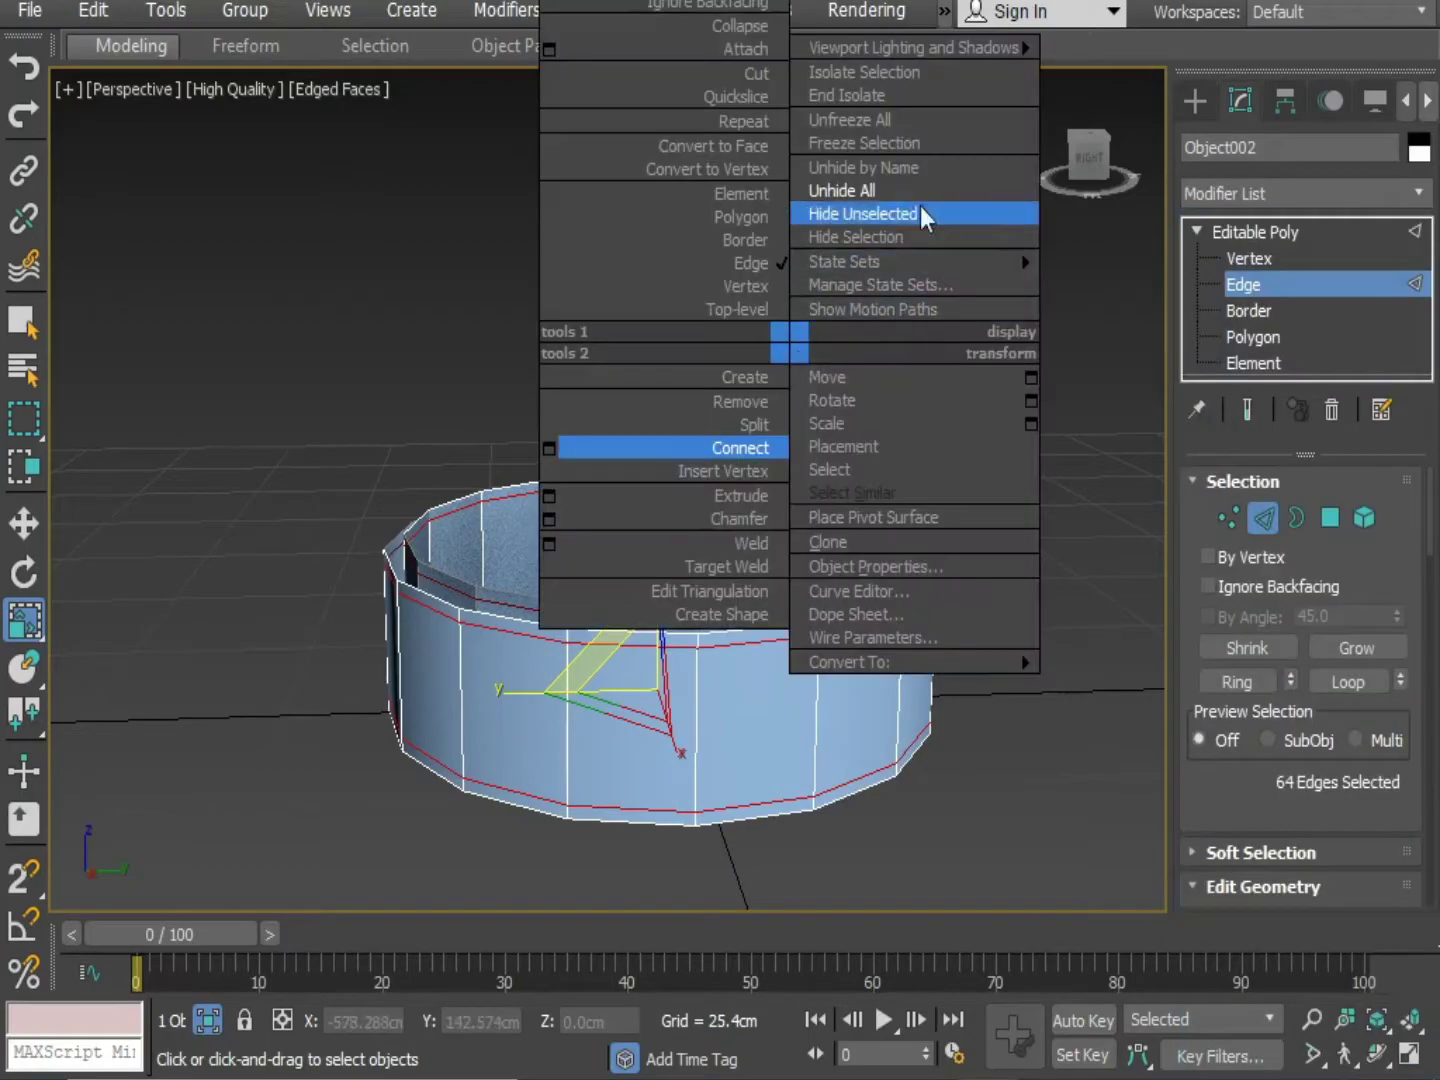
{"action": "left_click", "coordinate": [883, 192]}
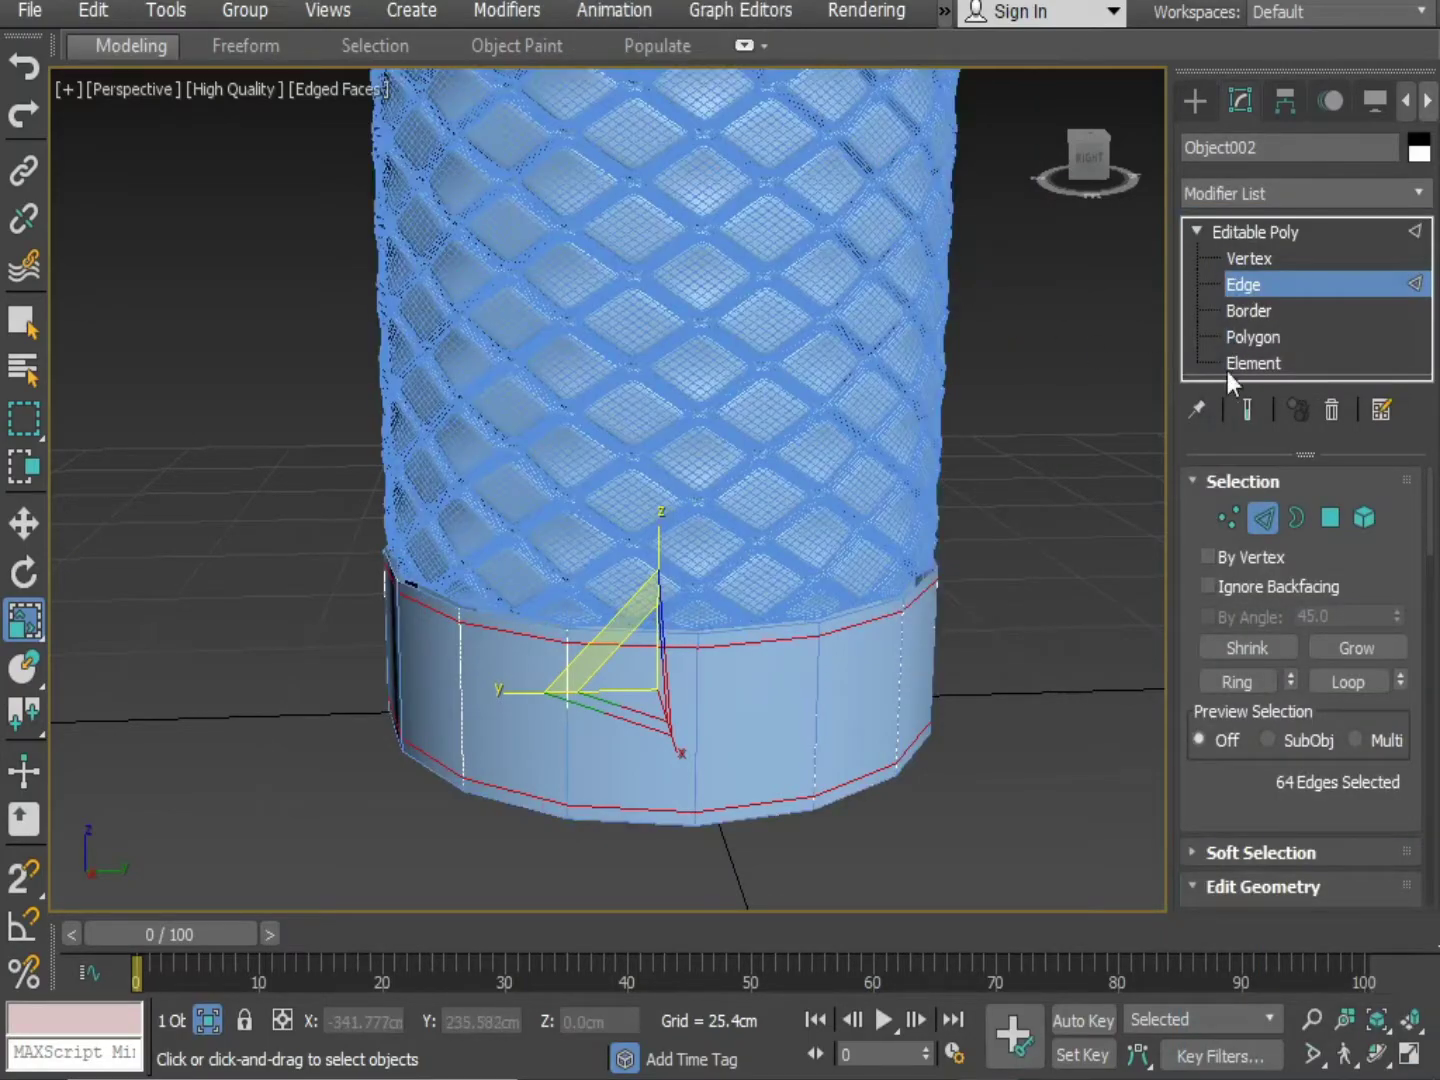
{"action": "left_click", "coordinate": [1269, 226]}
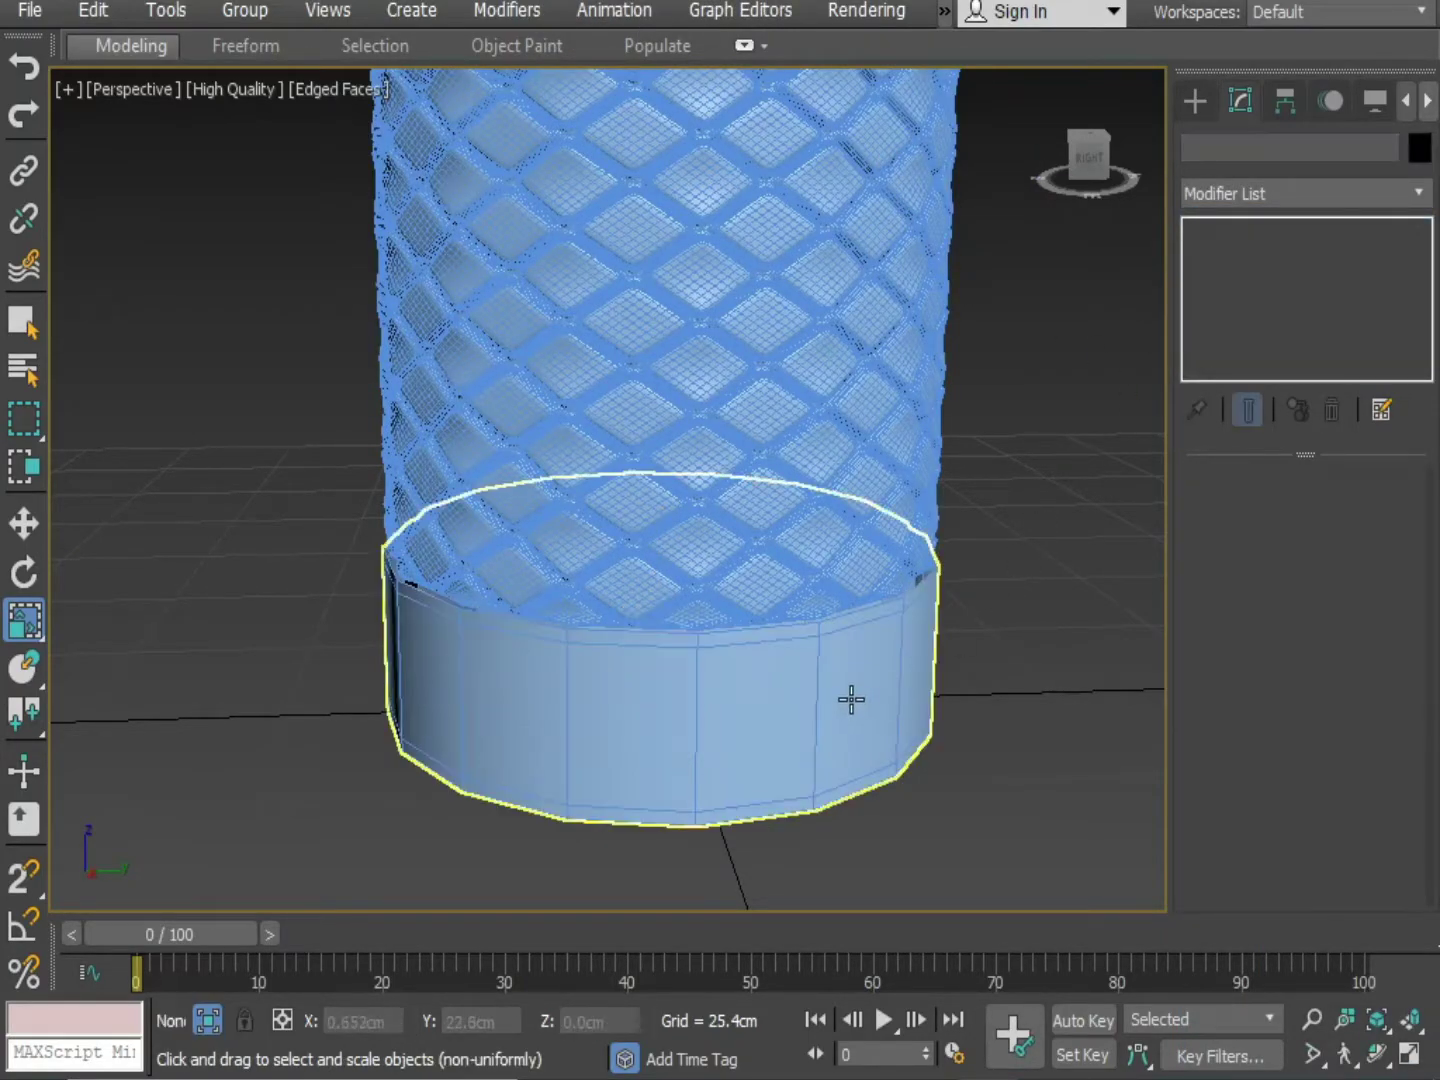
Select Cylinder001 and apply a TurboSmooth modifier to it with 2 iterations
{"action": "left_click", "coordinate": [850, 698]}
{"action": "left_click", "coordinate": [1303, 194]}
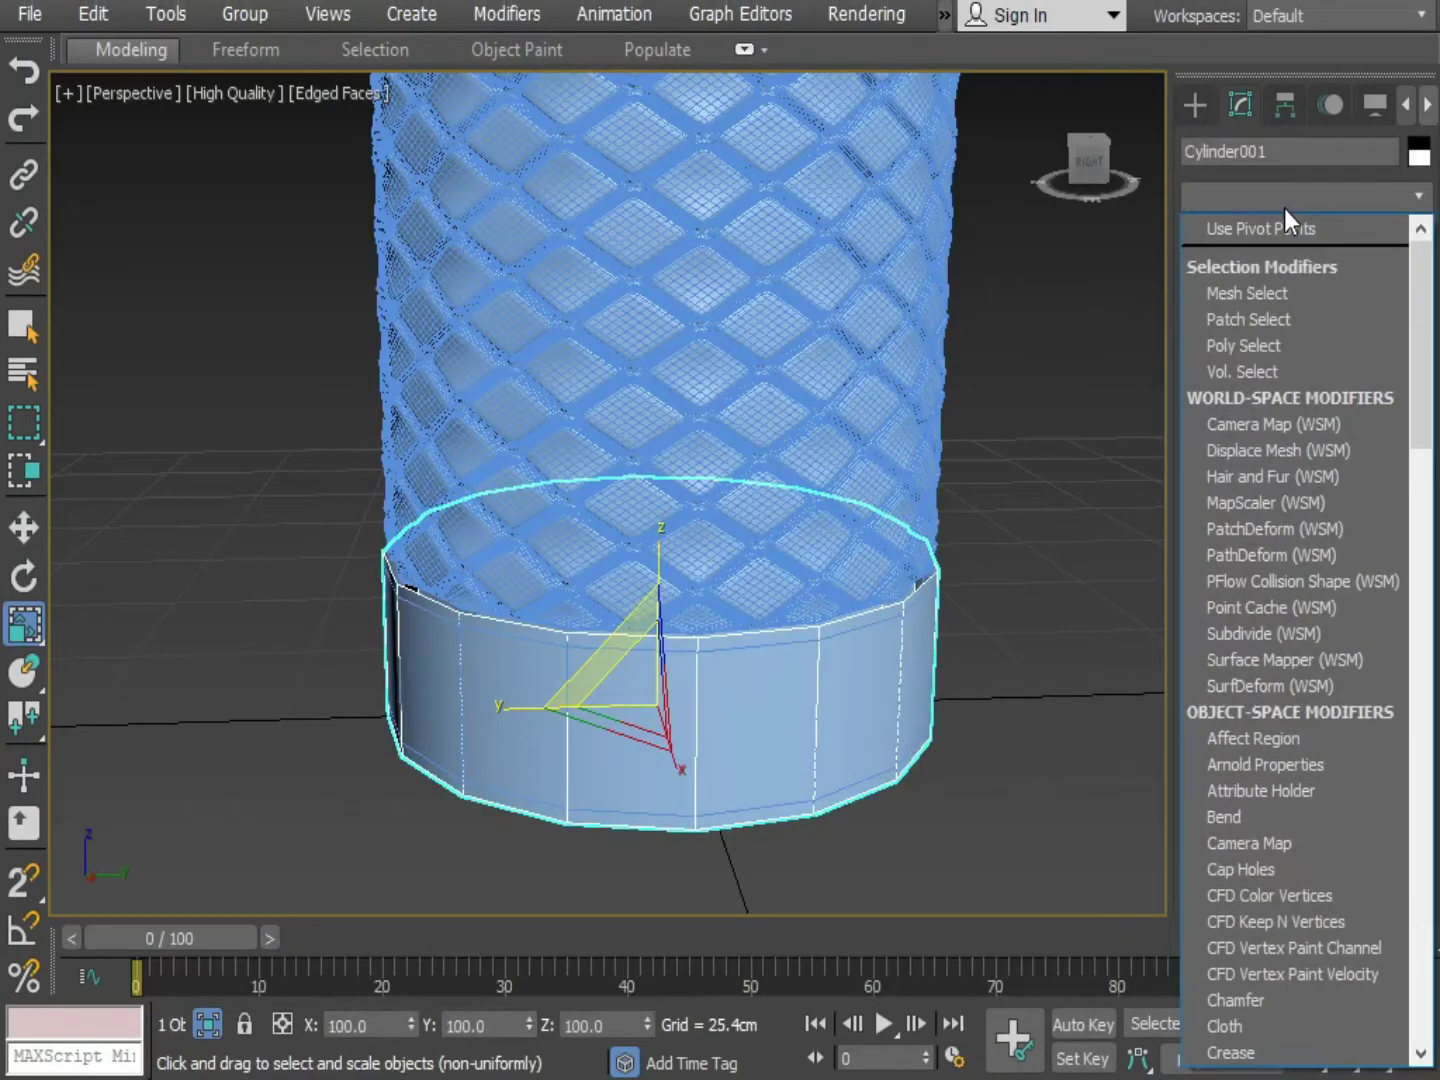
{"action": "key", "text": "t"}
{"action": "key", "text": "u"}
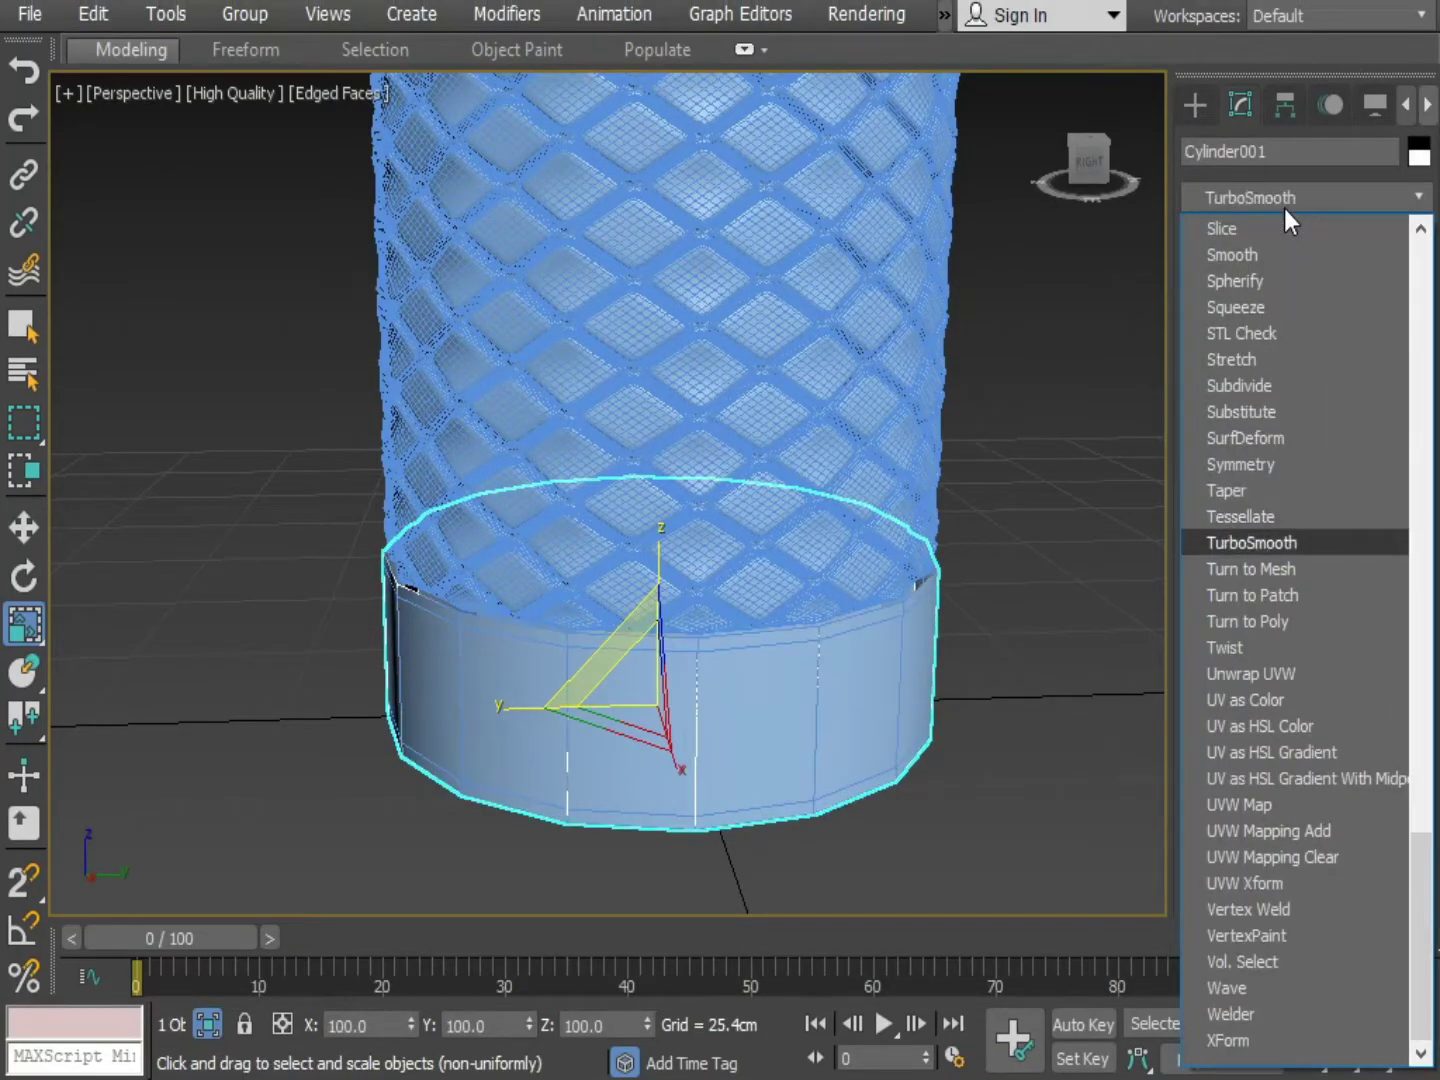
{"action": "key", "text": "Return"}
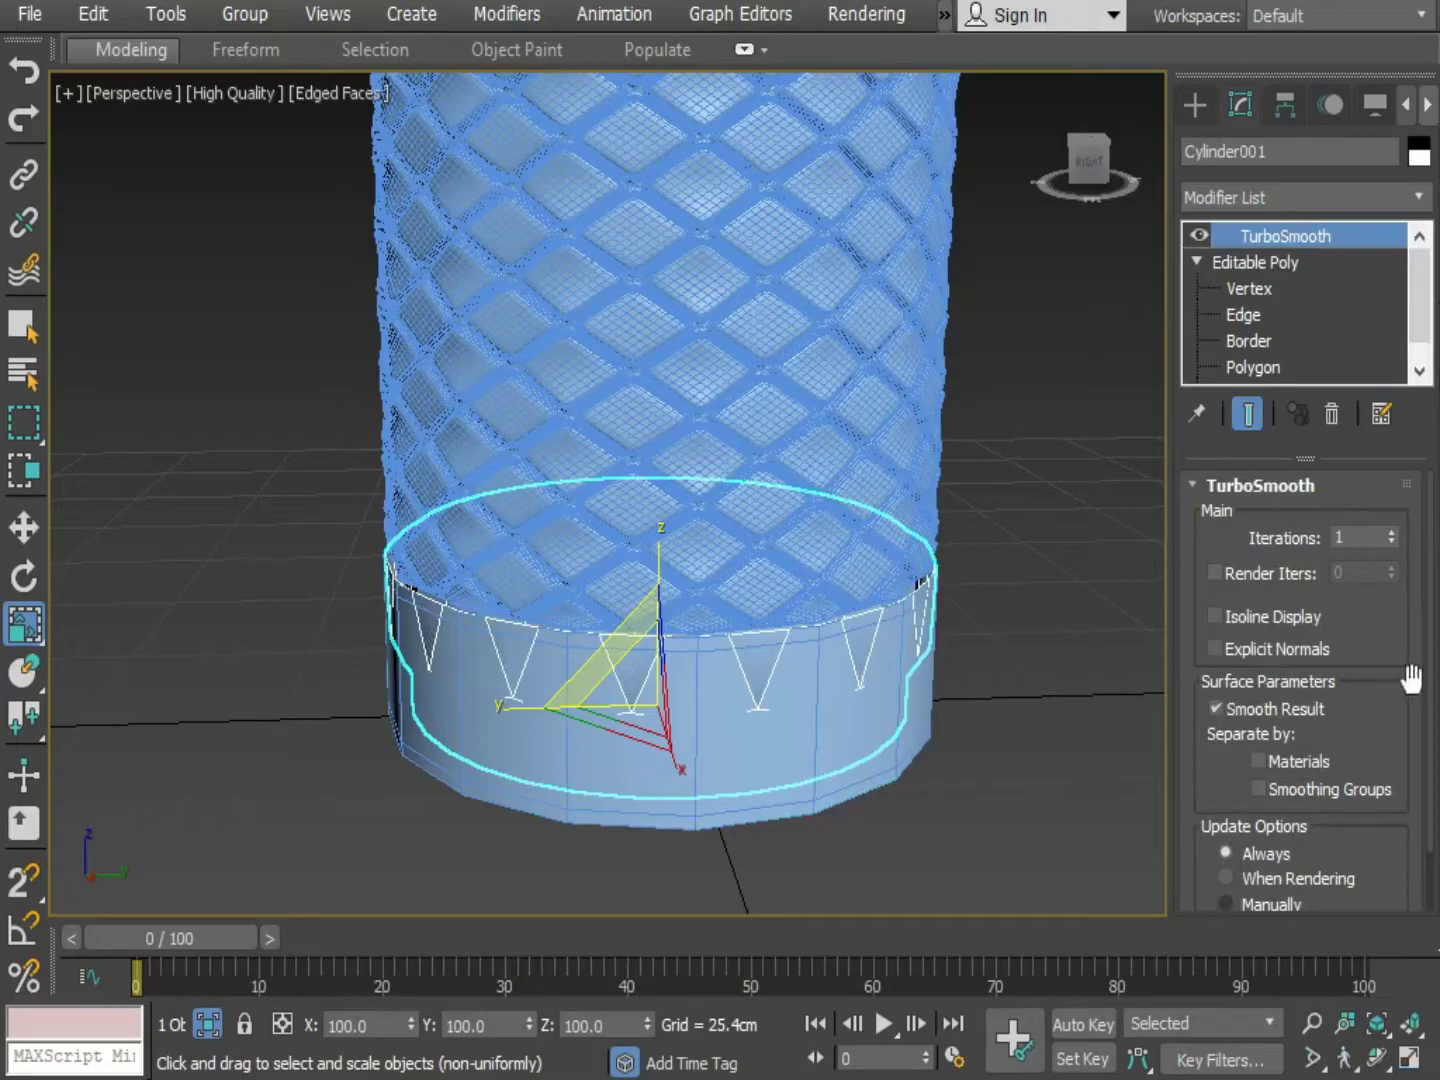
{"action": "left_click", "coordinate": [1391, 534]}
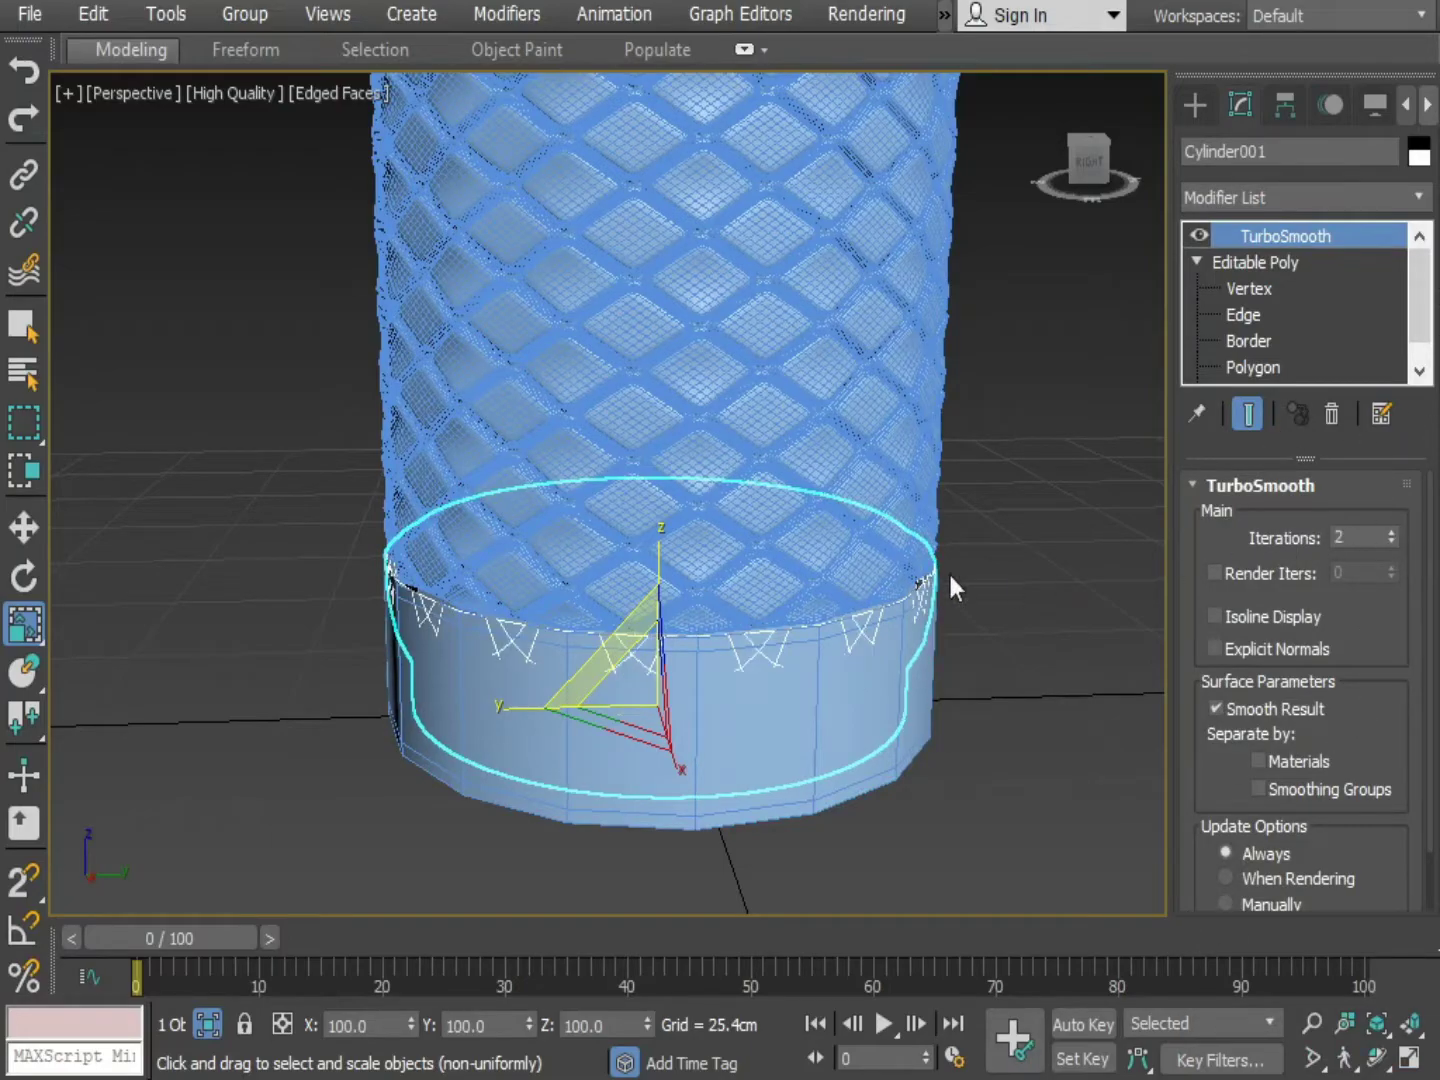
Move the detached bottom ring down along Z to about -3.463 cm and deselect it
{"action": "key", "text": "w"}
{"action": "left_click", "coordinate": [640, 625]}
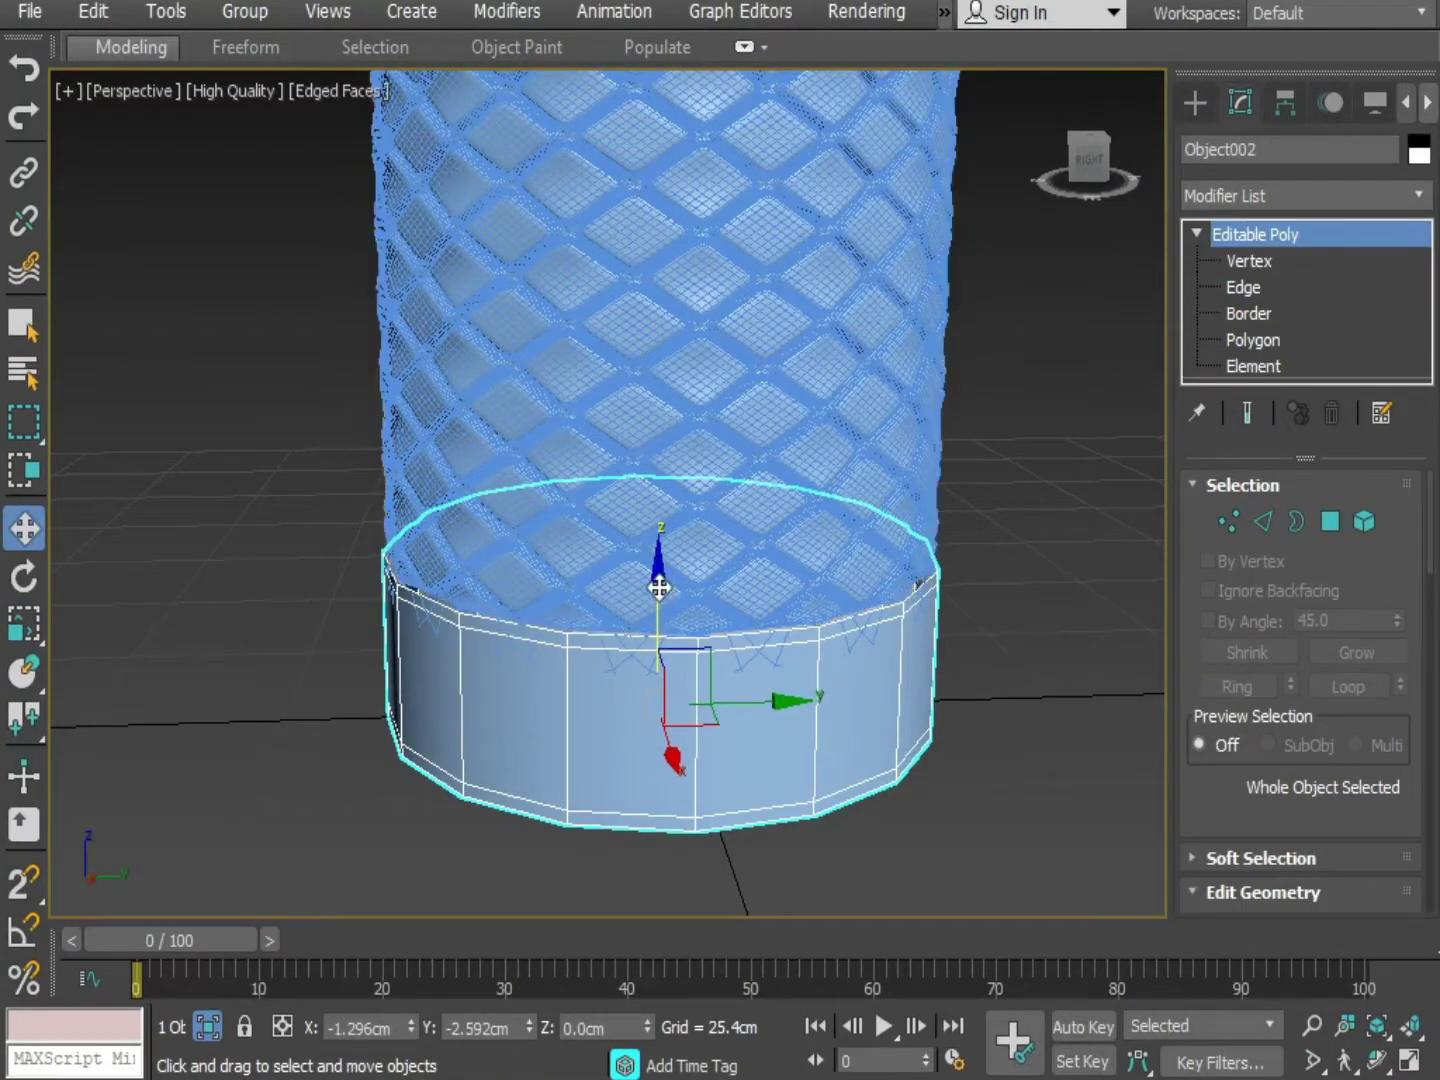
{"action": "left_click_drag", "start_coordinate": [660, 582], "coordinate": [656, 616]}
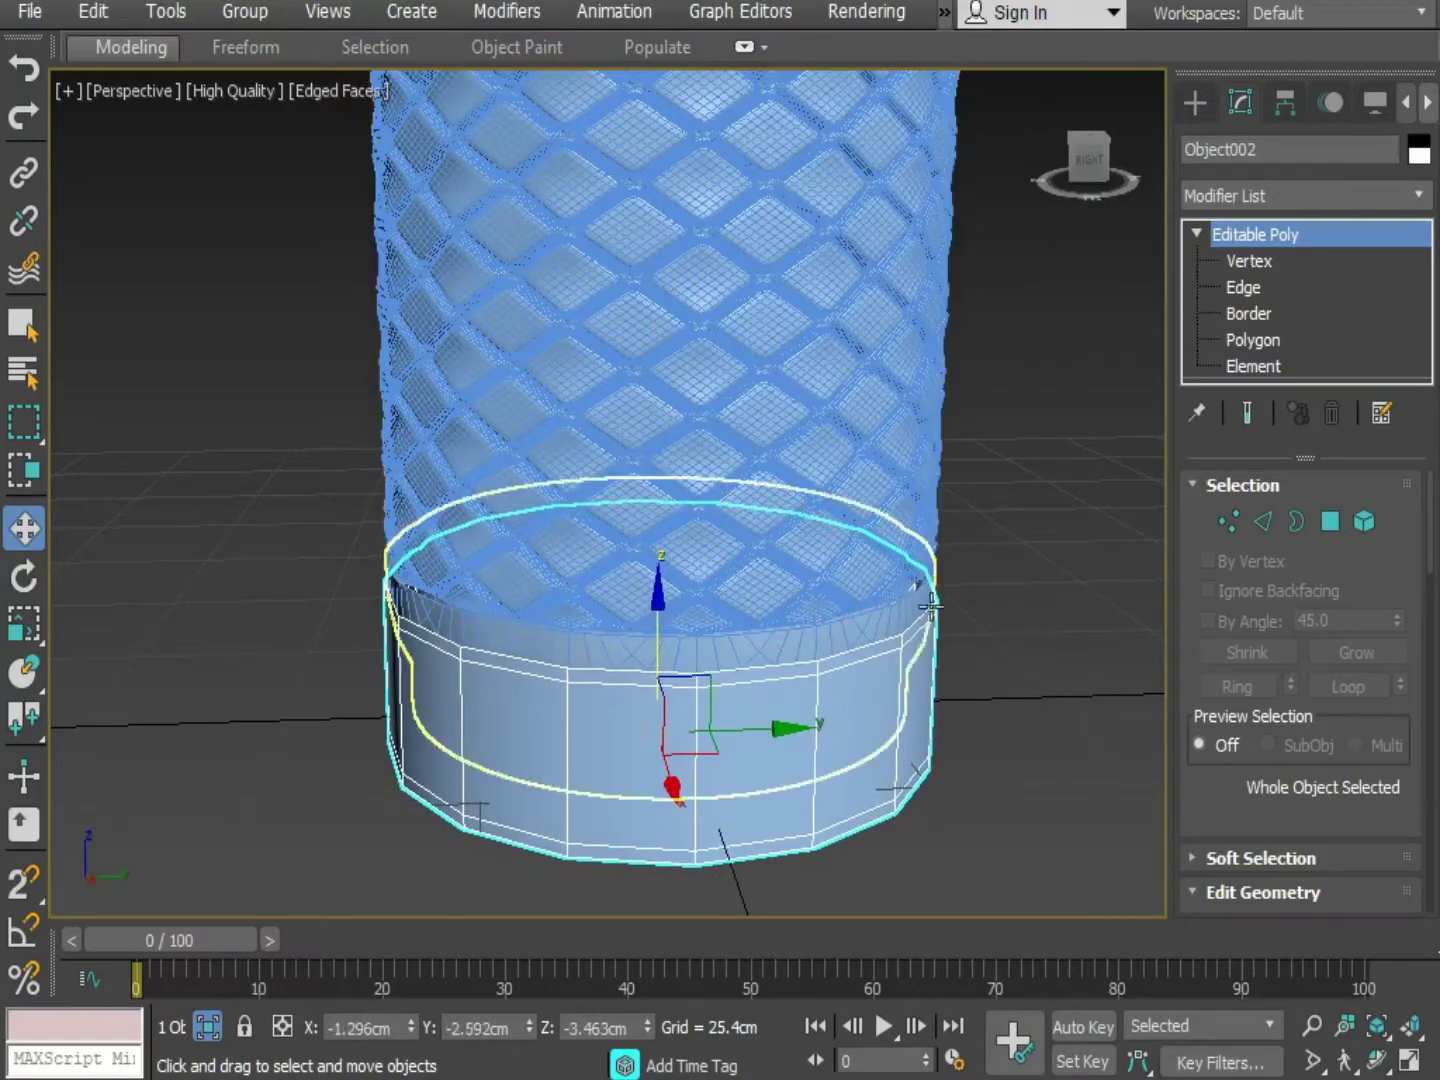
{"action": "left_click", "coordinate": [962, 567]}
Select the cylinder's top end ring and turn off the display of its TurboSmooth modifier
{"action": "scroll", "coordinate": [955, 620], "scroll_direction": "down", "scroll_amount": 5}
{"action": "middle_click_drag", "start_coordinate": [932, 667], "coordinate": [865, 765], "text": "alt"}
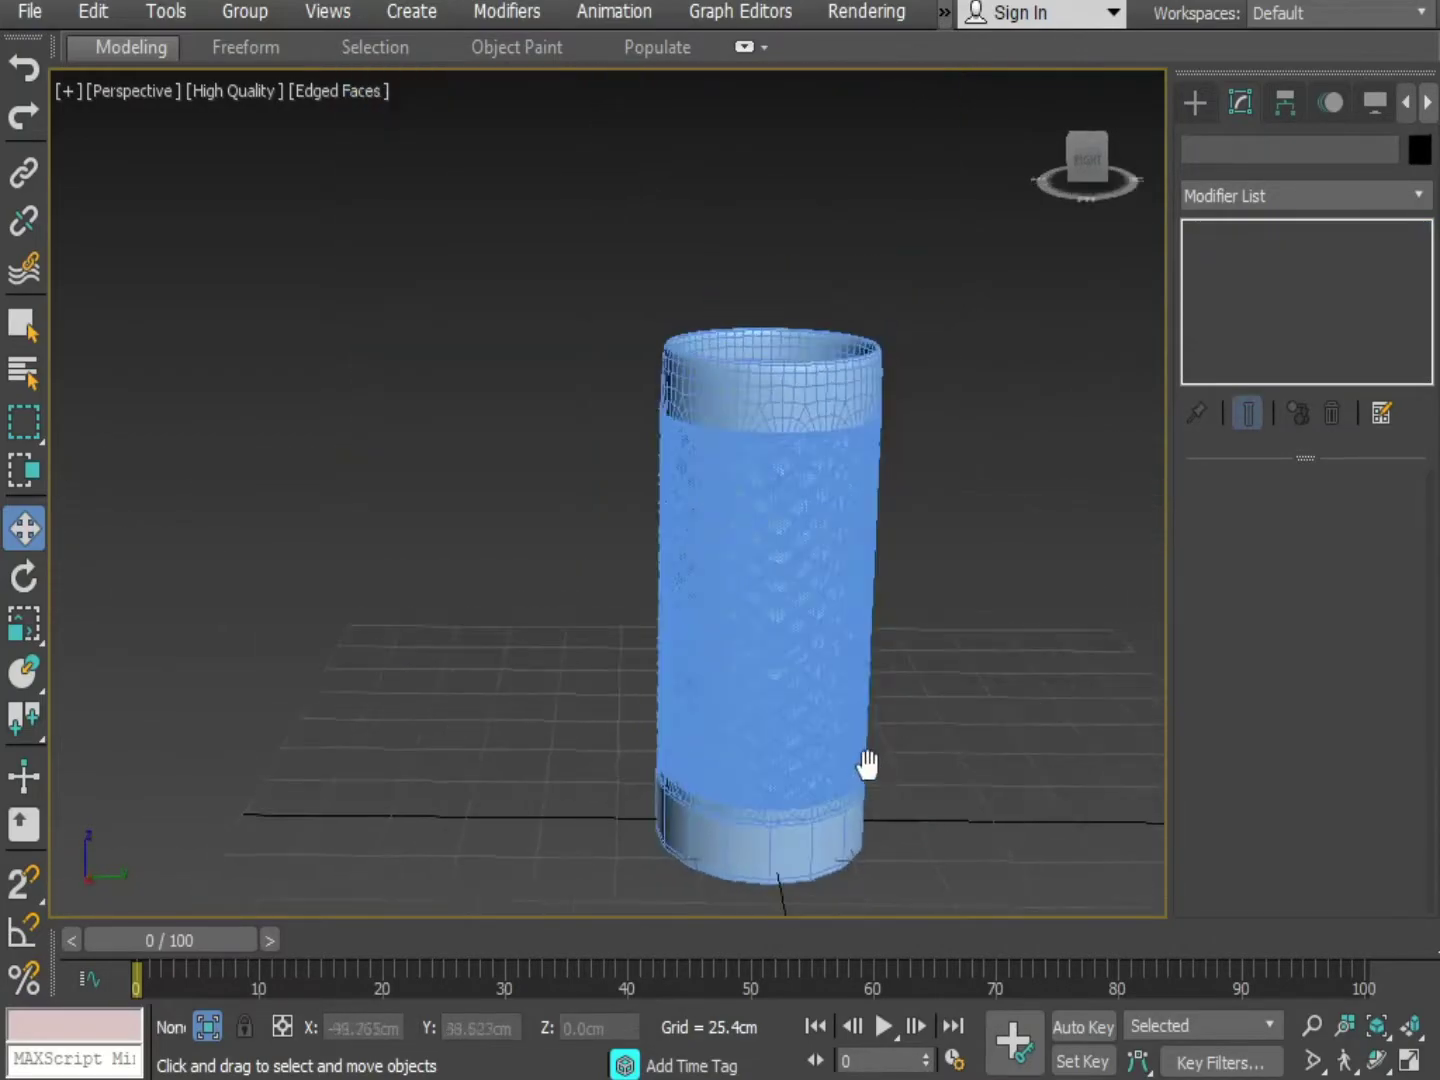
{"action": "left_click", "coordinate": [859, 395]}
{"action": "scroll", "coordinate": [858, 395], "scroll_direction": "up", "scroll_amount": 4}
{"action": "middle_click_drag", "start_coordinate": [890, 420], "coordinate": [778, 607], "text": "alt"}
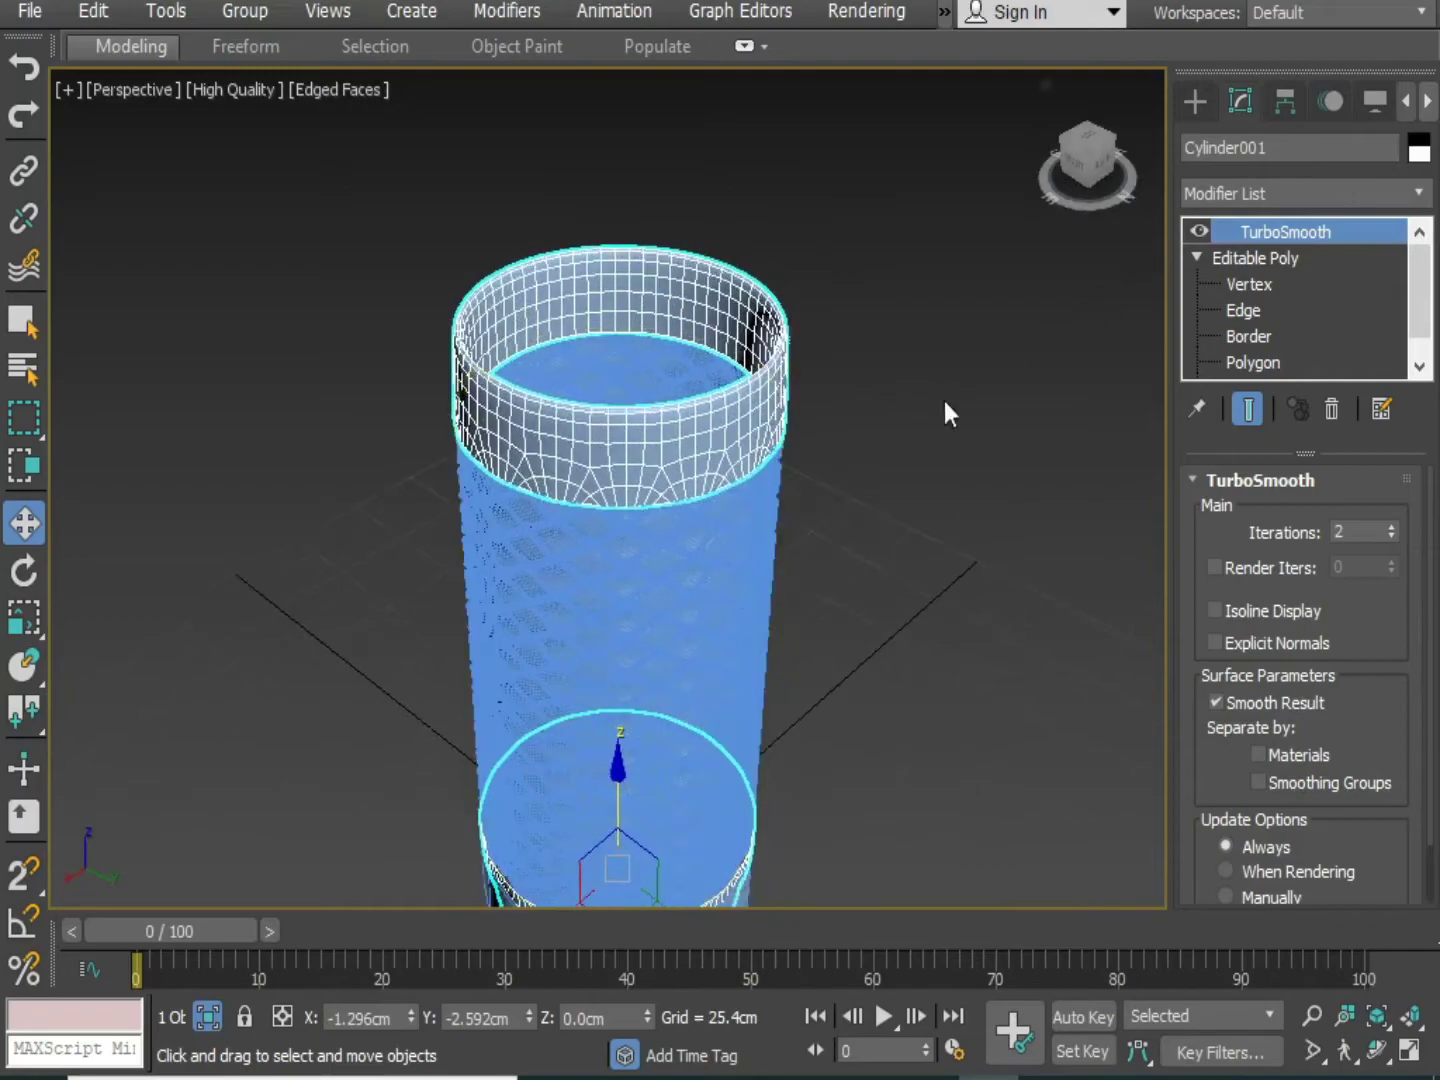
{"action": "middle_click_drag", "start_coordinate": [706, 445], "coordinate": [780, 432], "text": "alt"}
{"action": "scroll", "coordinate": [985, 385], "scroll_direction": "up", "scroll_amount": 4}
{"action": "left_click", "coordinate": [1199, 230]}
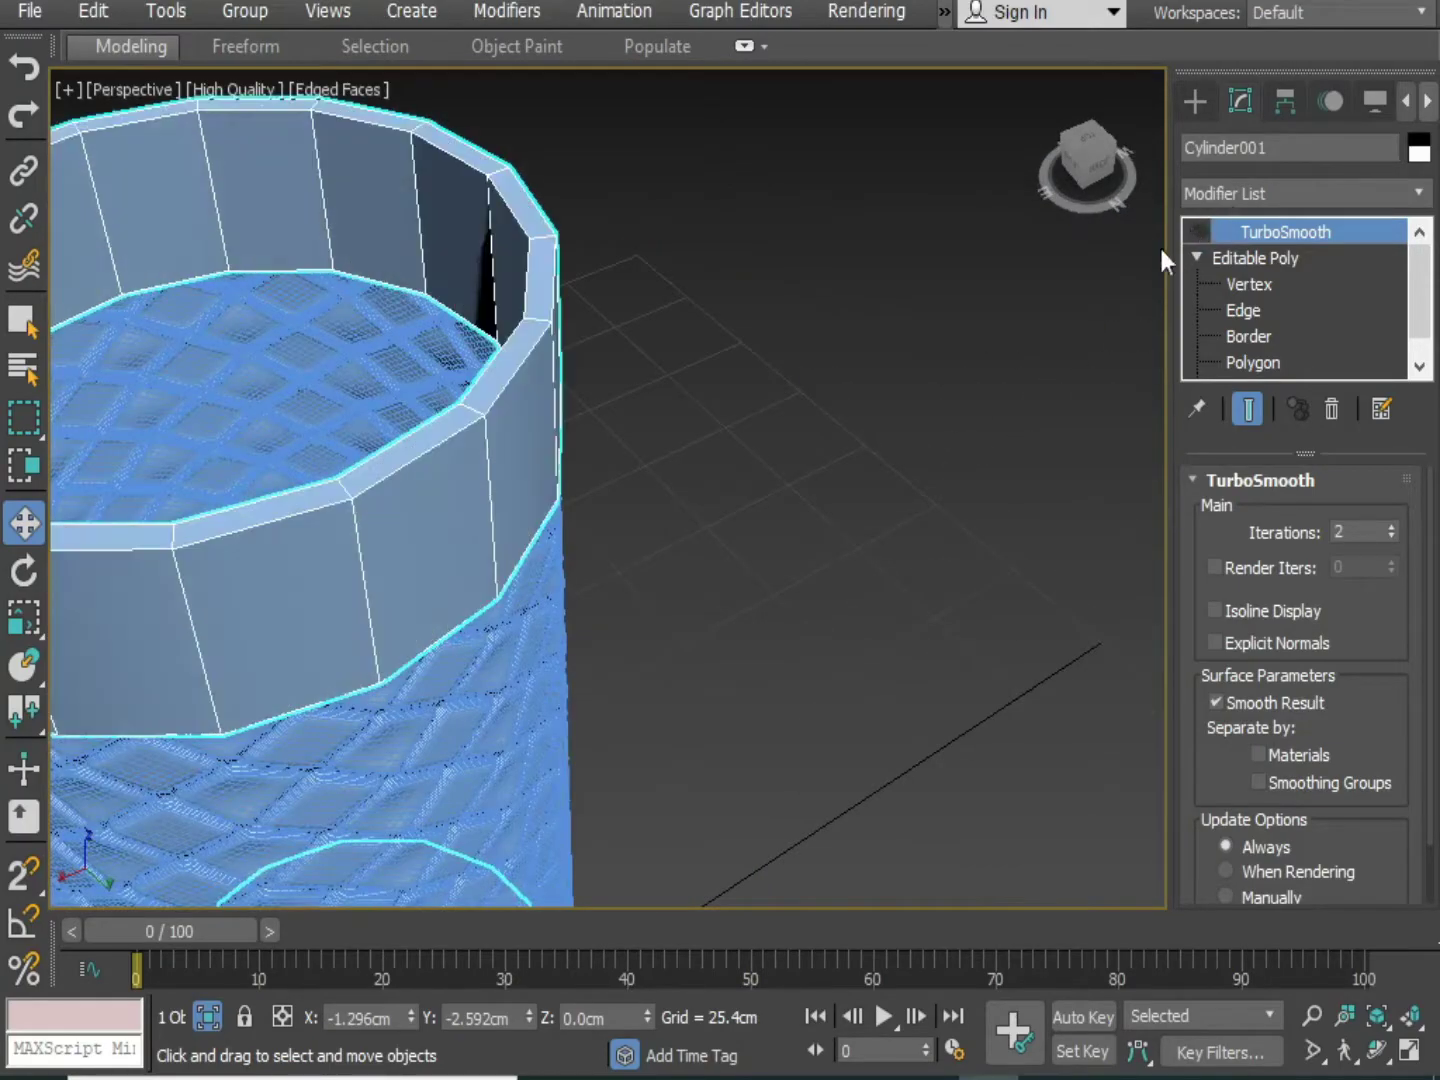
{"action": "middle_click_drag", "start_coordinate": [671, 420], "coordinate": [1005, 410]}
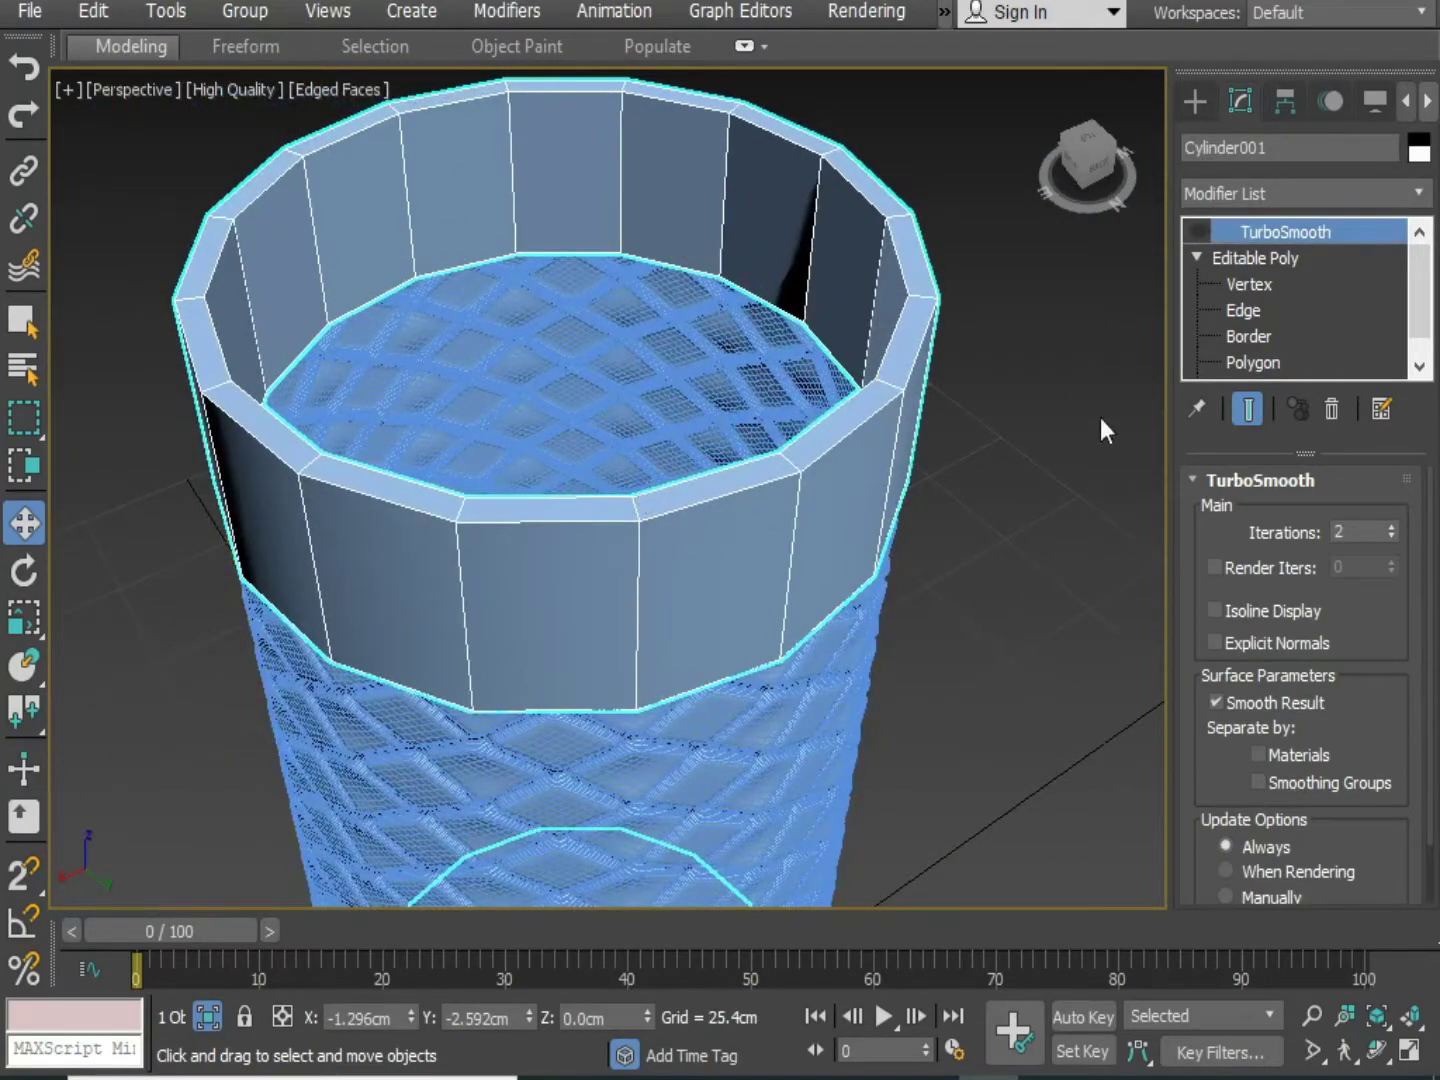
Use Swift Loop on Cylinder001's Editable Poly level to add supporting edge loops around the top ring's rim
{"action": "left_click", "coordinate": [121, 45]}
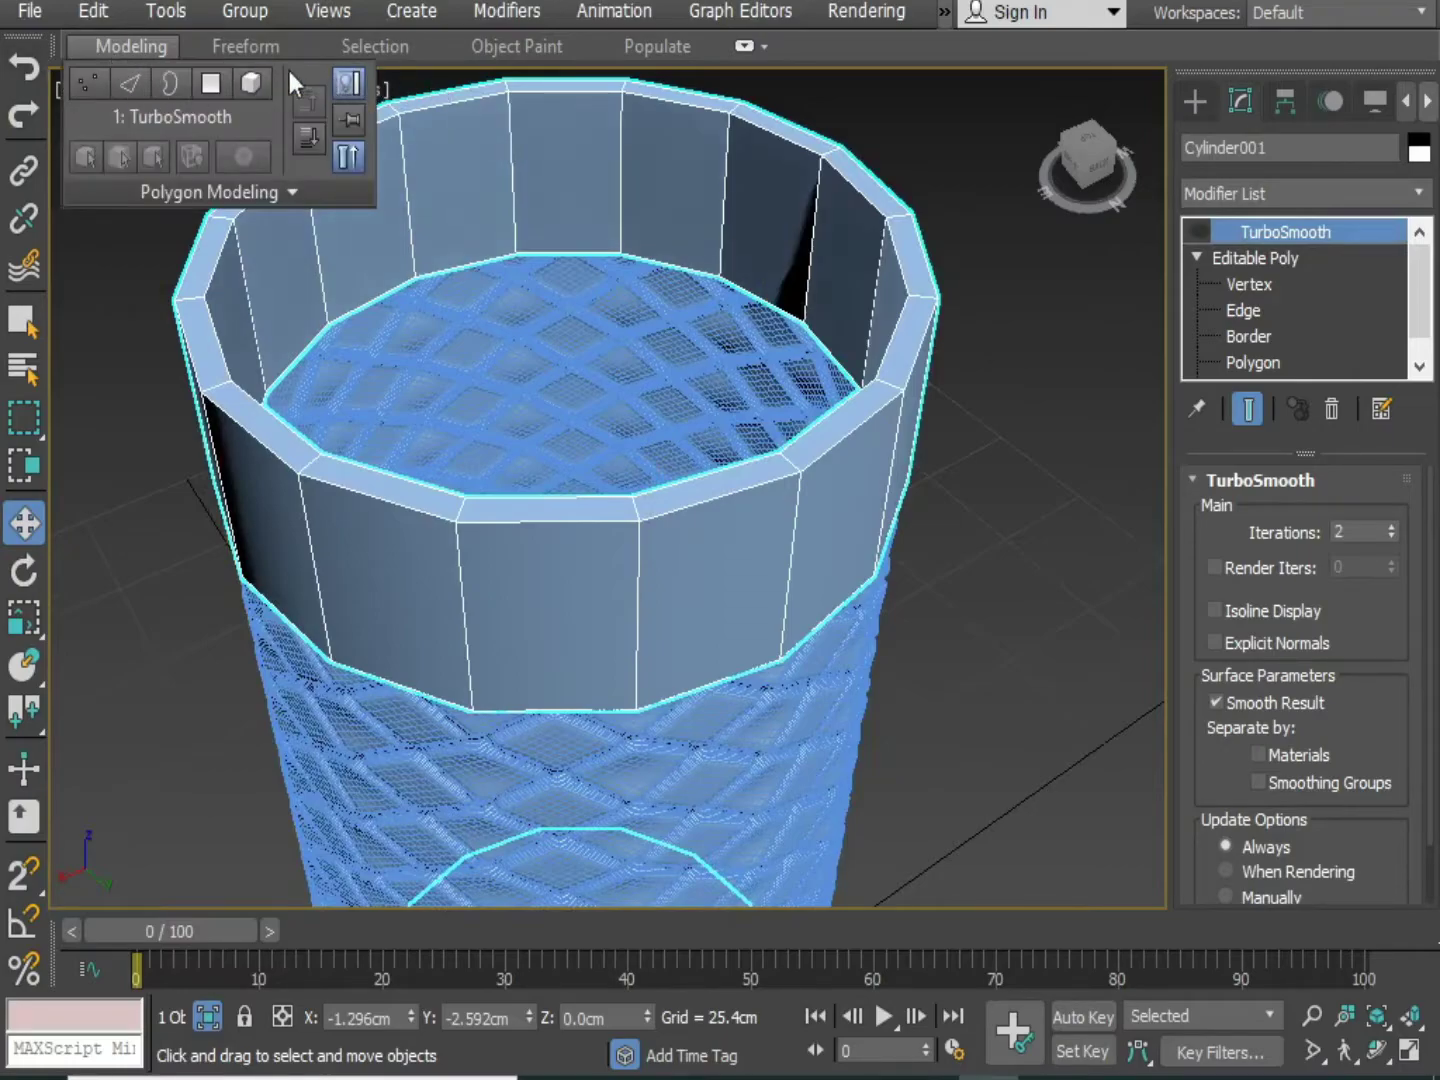
{"action": "left_click", "coordinate": [1258, 260]}
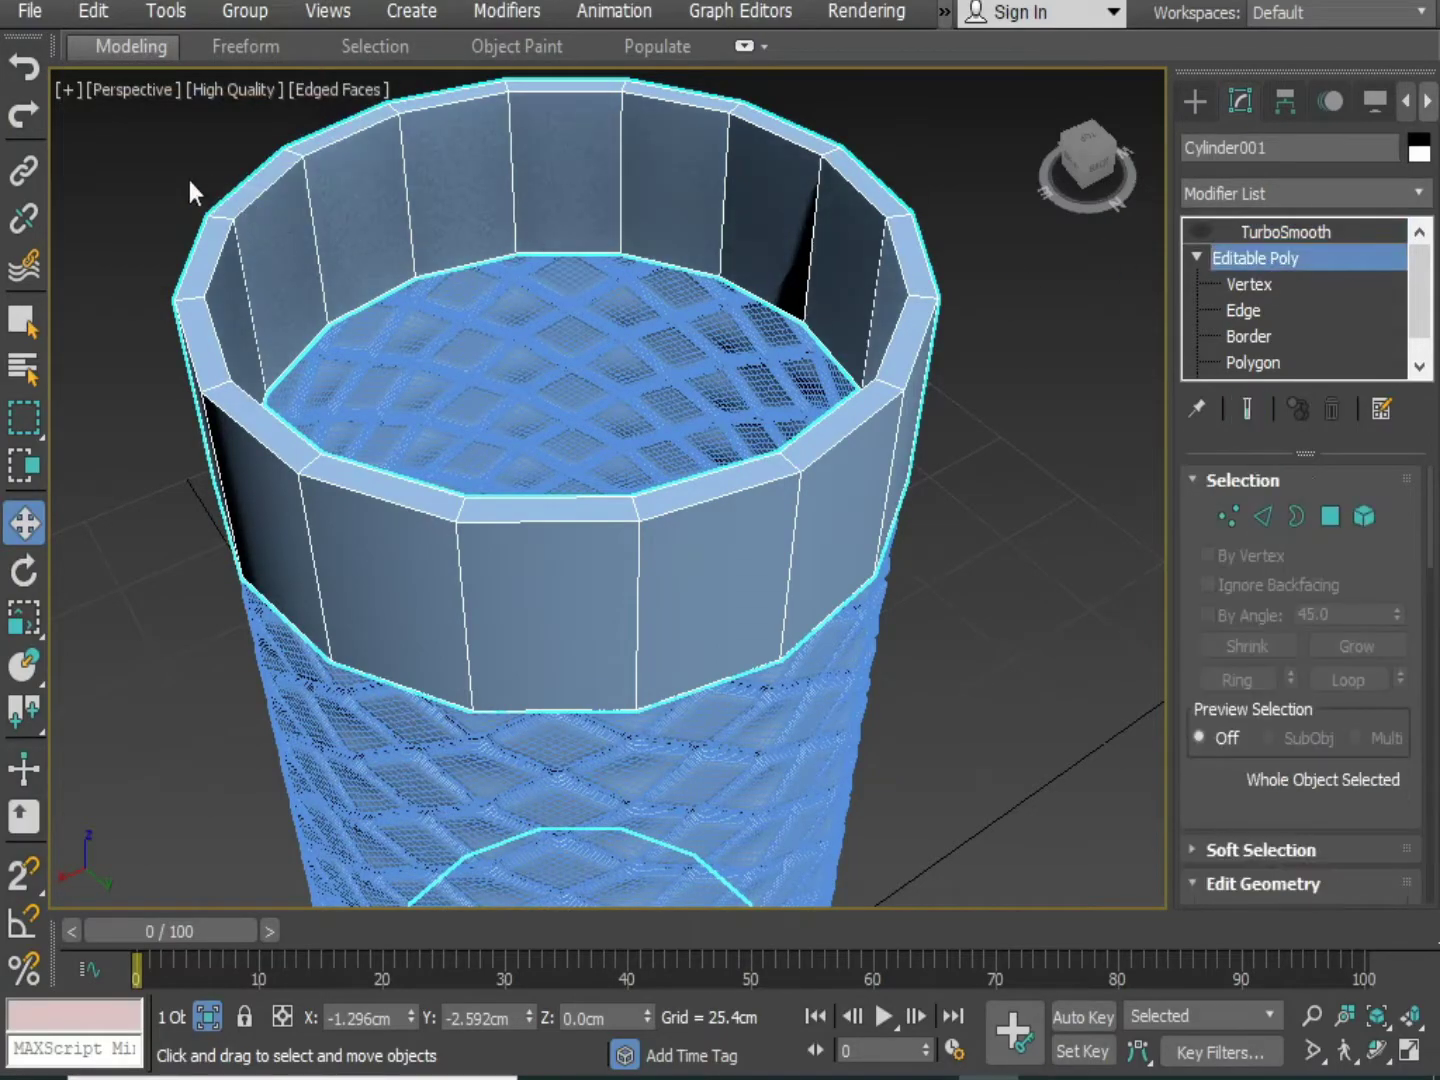
{"action": "left_click", "coordinate": [122, 49]}
{"action": "mouse_move", "coordinate": [738, 134]}
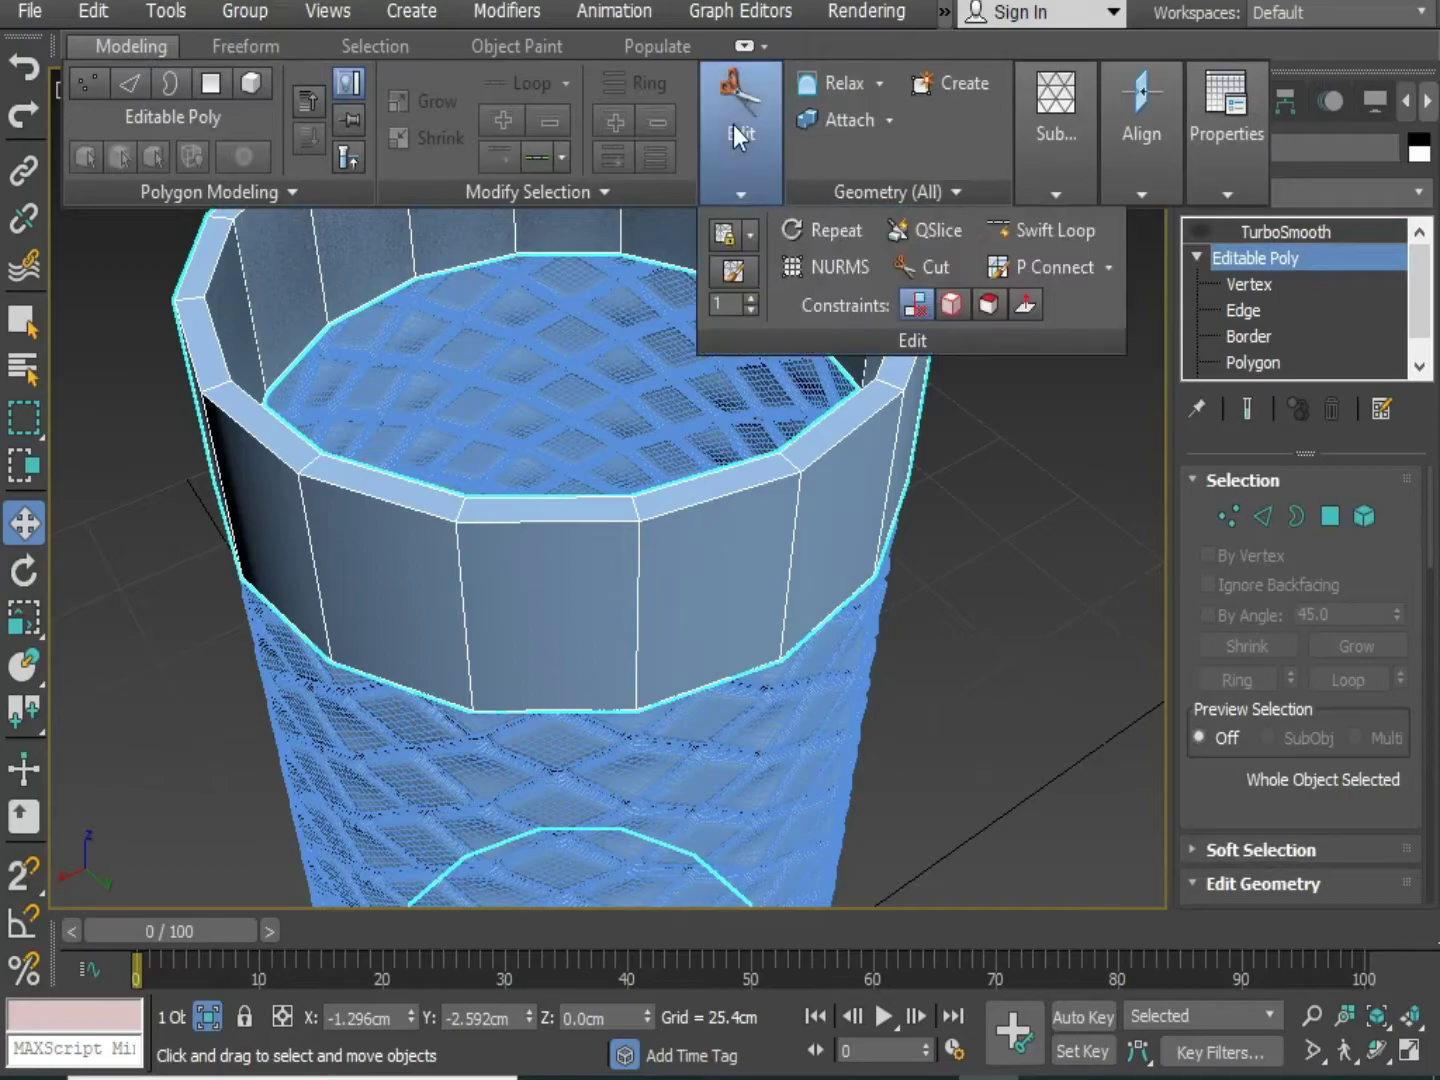
{"action": "left_click", "coordinate": [1041, 235]}
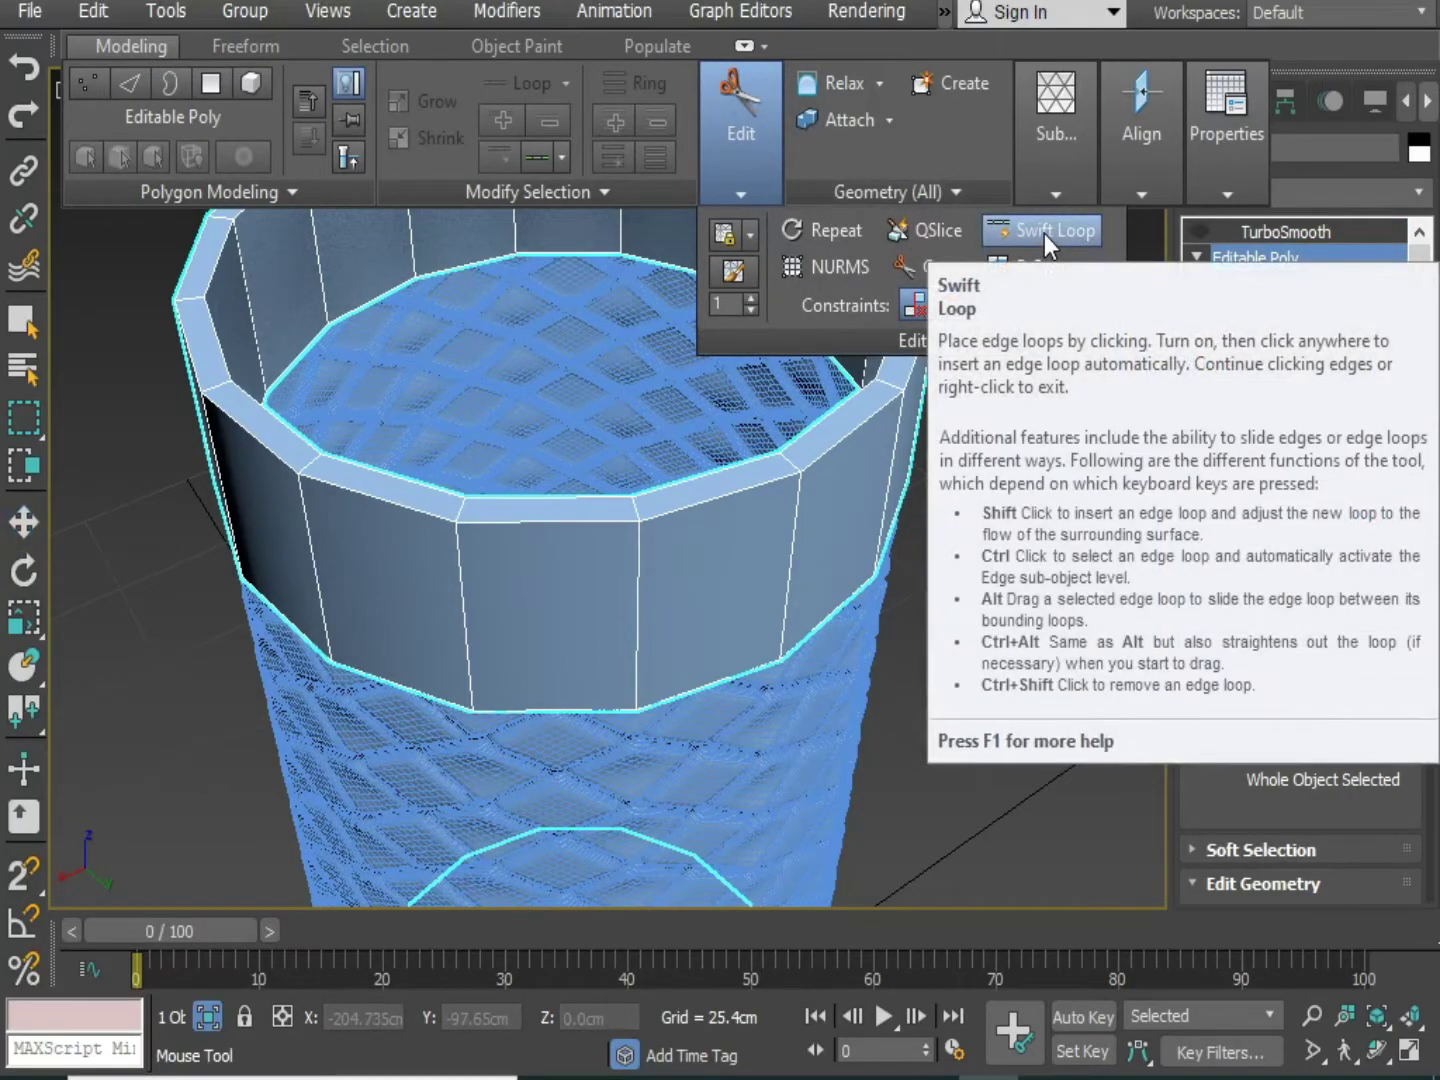
{"action": "left_click", "coordinate": [1041, 235]}
{"action": "middle_click_drag", "start_coordinate": [934, 590], "coordinate": [561, 500], "text": "alt"}
{"action": "left_click", "coordinate": [1042, 230]}
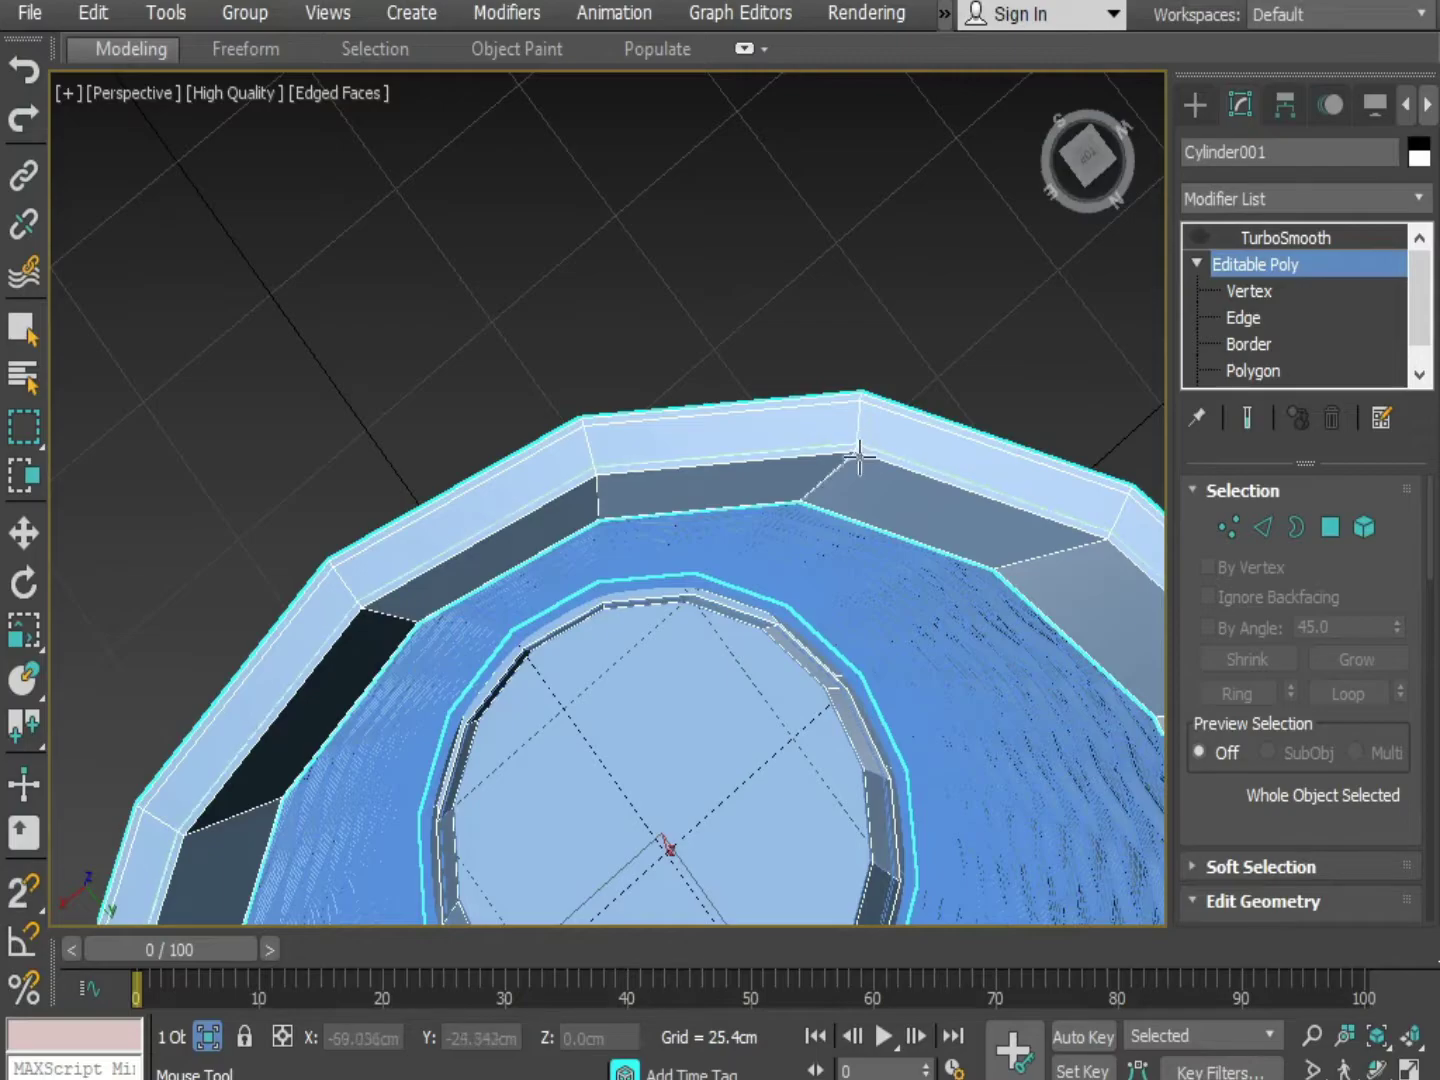
{"action": "middle_click_drag", "start_coordinate": [859, 457], "coordinate": [739, 338]}
{"action": "scroll", "coordinate": [739, 337], "scroll_direction": "down", "scroll_amount": 3}
{"action": "middle_click_drag", "start_coordinate": [875, 516], "coordinate": [884, 226], "text": "alt"}
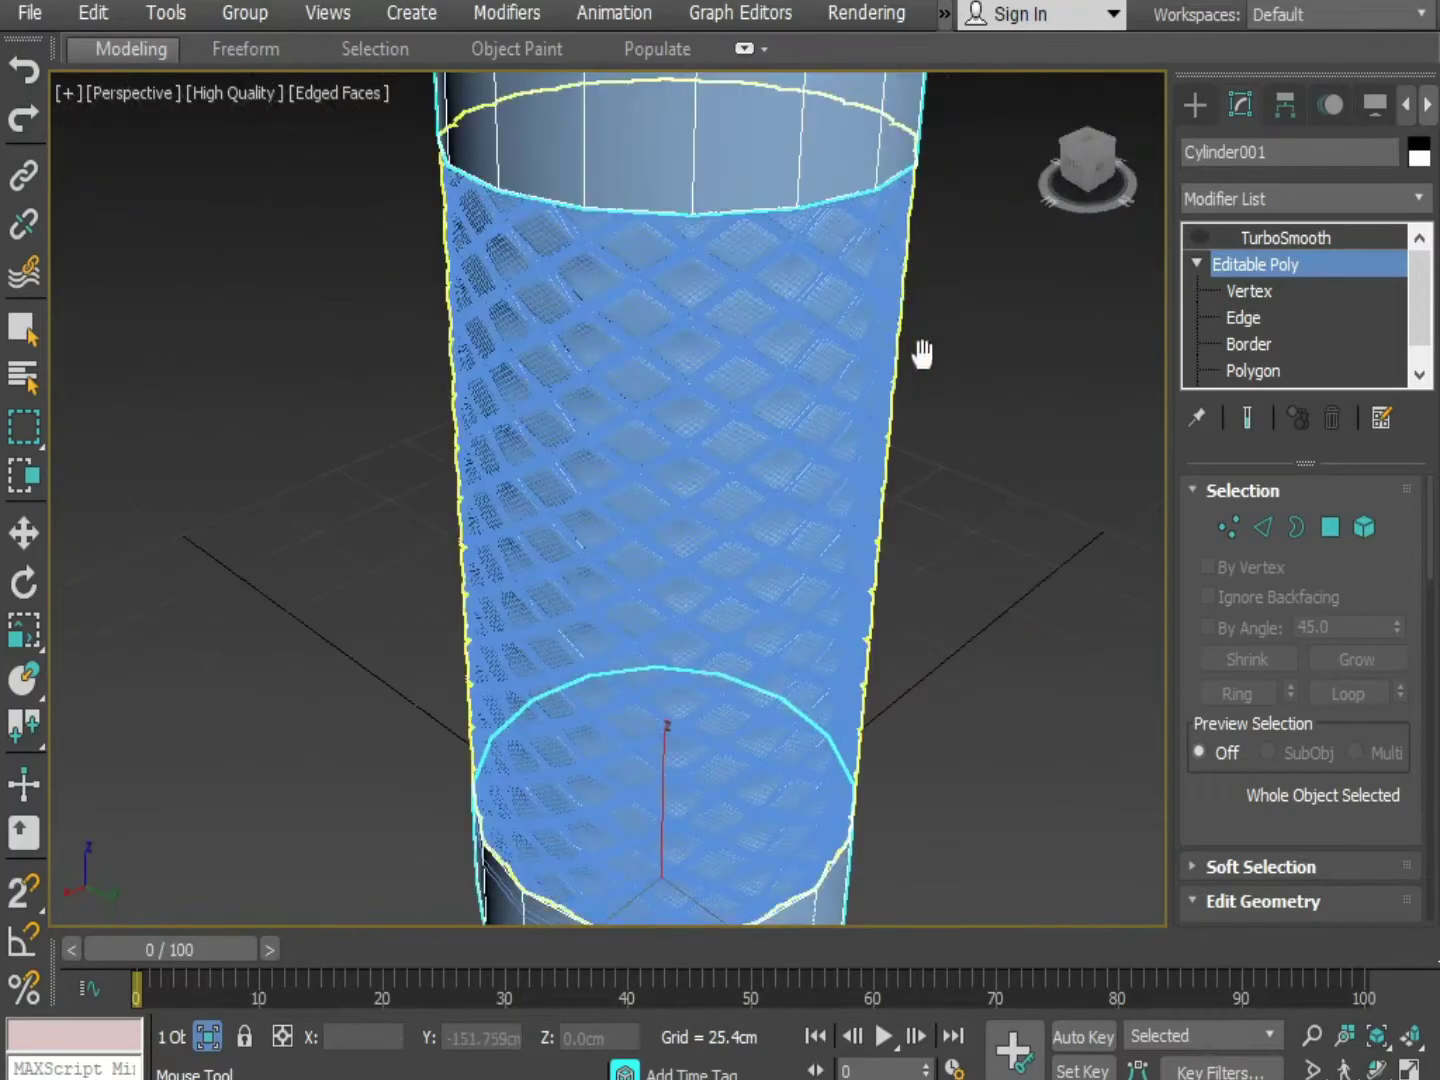
{"action": "middle_click_drag", "start_coordinate": [921, 352], "coordinate": [968, 536], "text": "alt"}
{"action": "key", "text": "w"}
At Edge level, select one outer and one inner vertical edge of the top ring and extend the selection with Ring
{"action": "middle_click_drag", "start_coordinate": [1029, 476], "coordinate": [1170, 427], "text": "alt"}
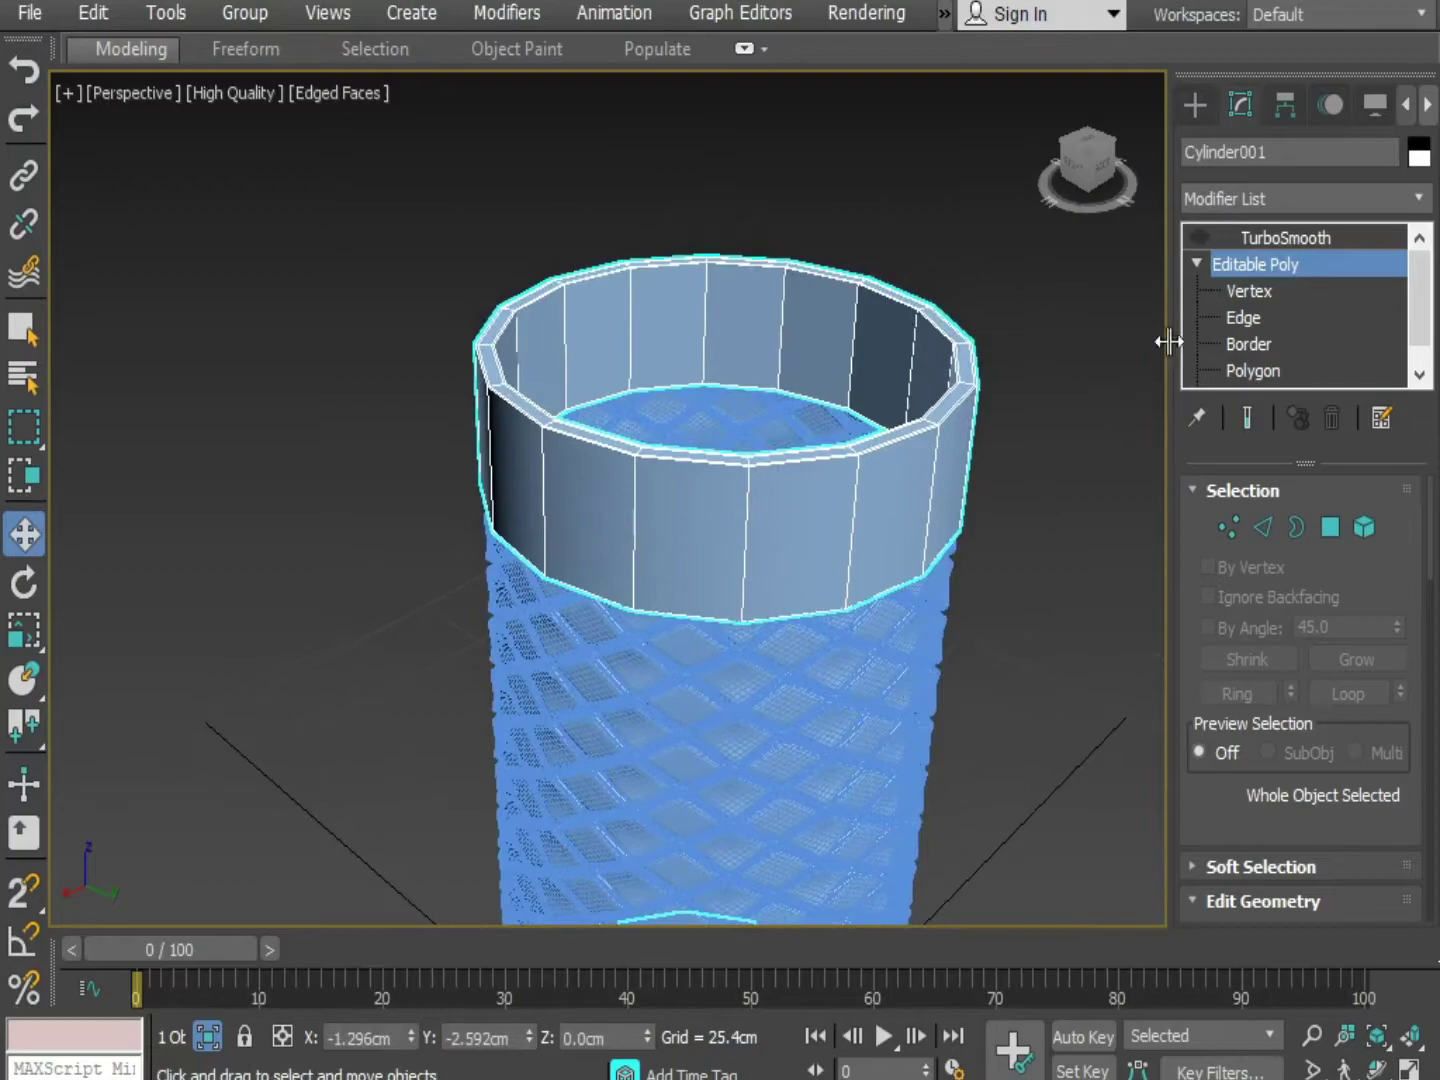
{"action": "left_click", "coordinate": [1243, 318]}
{"action": "left_click", "coordinate": [855, 516]}
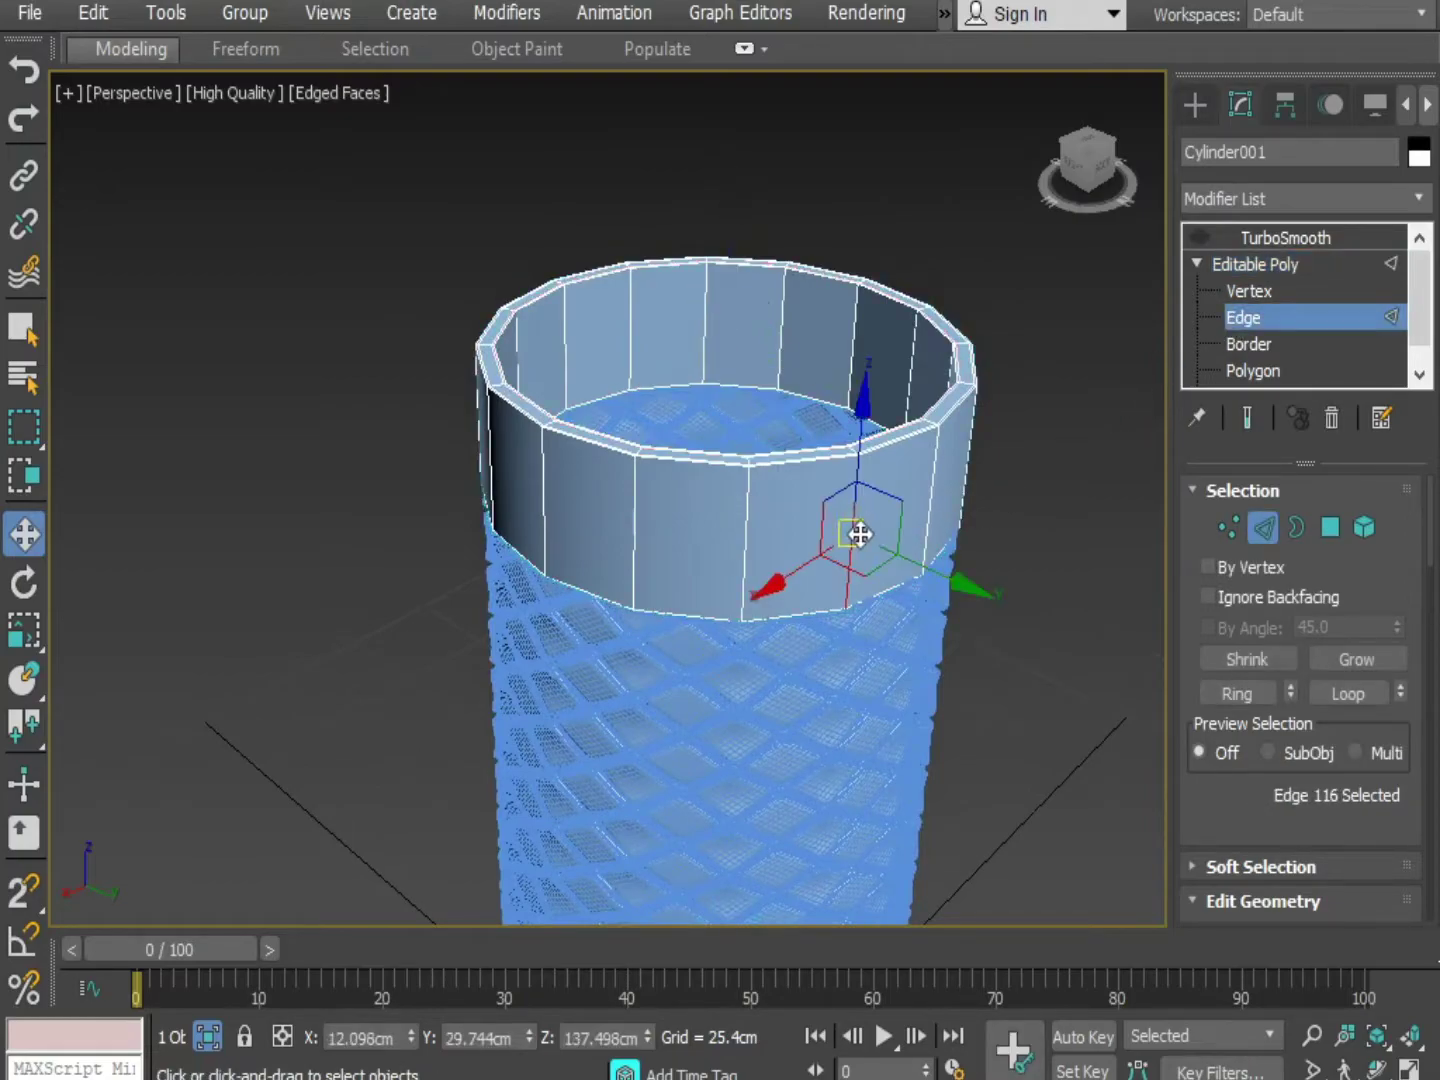
{"action": "middle_click_drag", "start_coordinate": [858, 529], "coordinate": [737, 212], "text": "alt"}
{"action": "left_click", "coordinate": [710, 189], "text": "ctrl"}
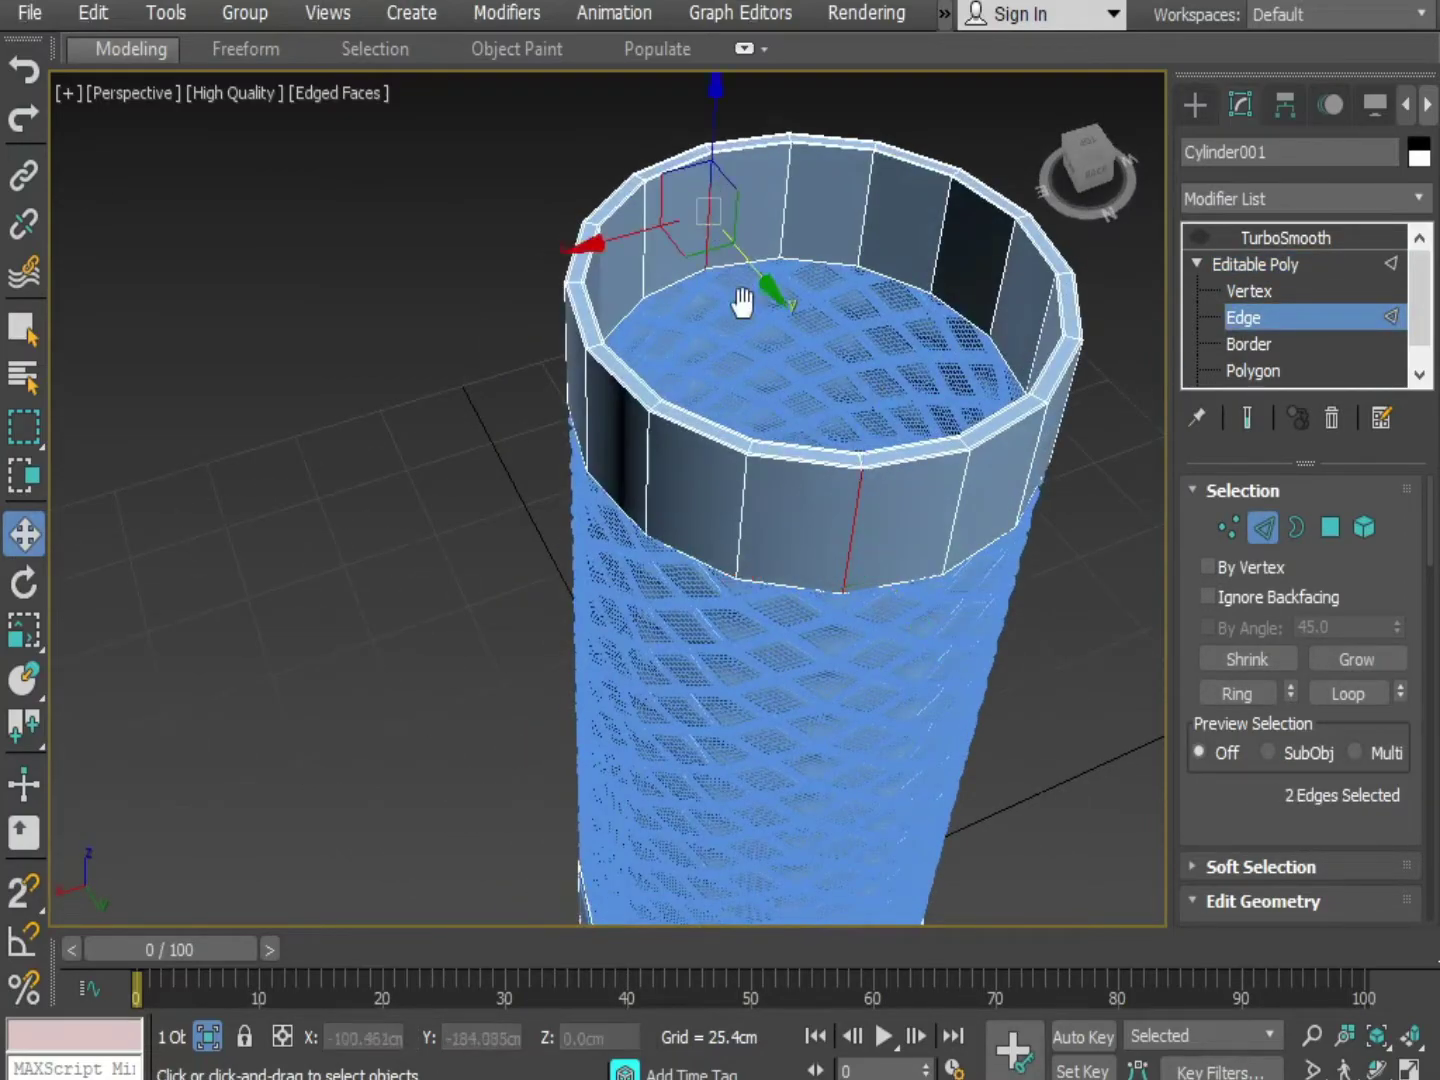
{"action": "middle_click_drag", "start_coordinate": [743, 300], "coordinate": [727, 323]}
{"action": "key", "text": "alt+r"}
{"action": "middle_click_drag", "start_coordinate": [787, 428], "coordinate": [778, 566], "text": "alt"}
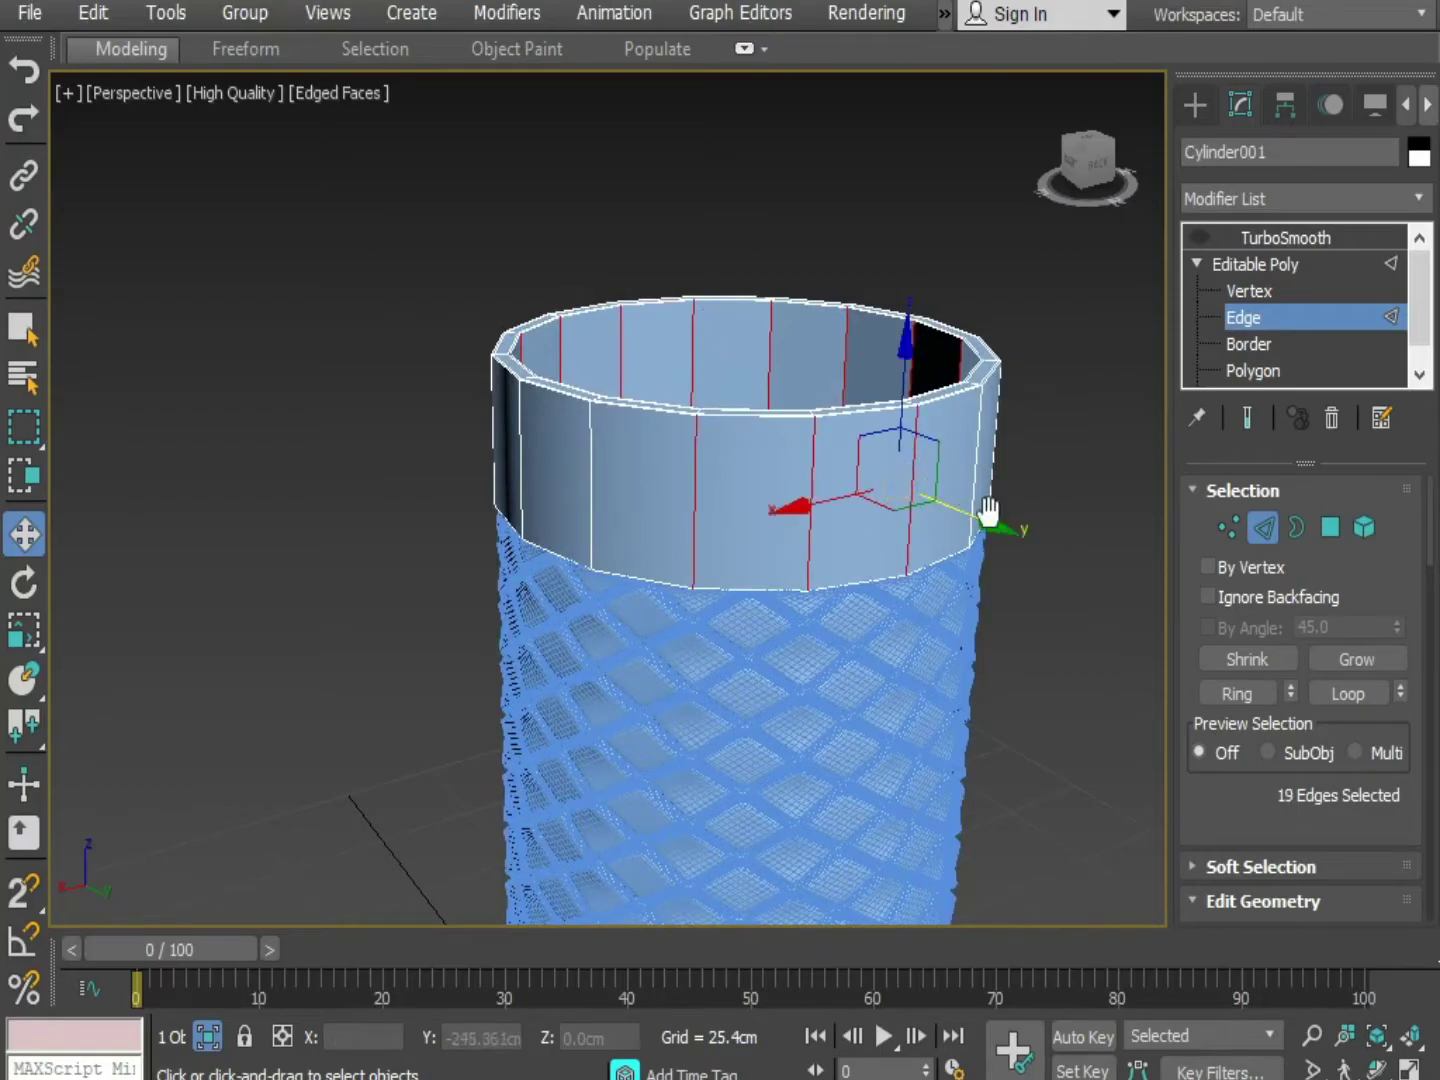
Add the remaining unselected vertical edges around the top ring's outer wall to the edge selection
{"action": "middle_click_drag", "start_coordinate": [988, 512], "coordinate": [851, 540], "text": "alt"}
{"action": "left_click", "coordinate": [790, 524], "text": "ctrl"}
{"action": "left_click", "coordinate": [886, 511], "text": "ctrl"}
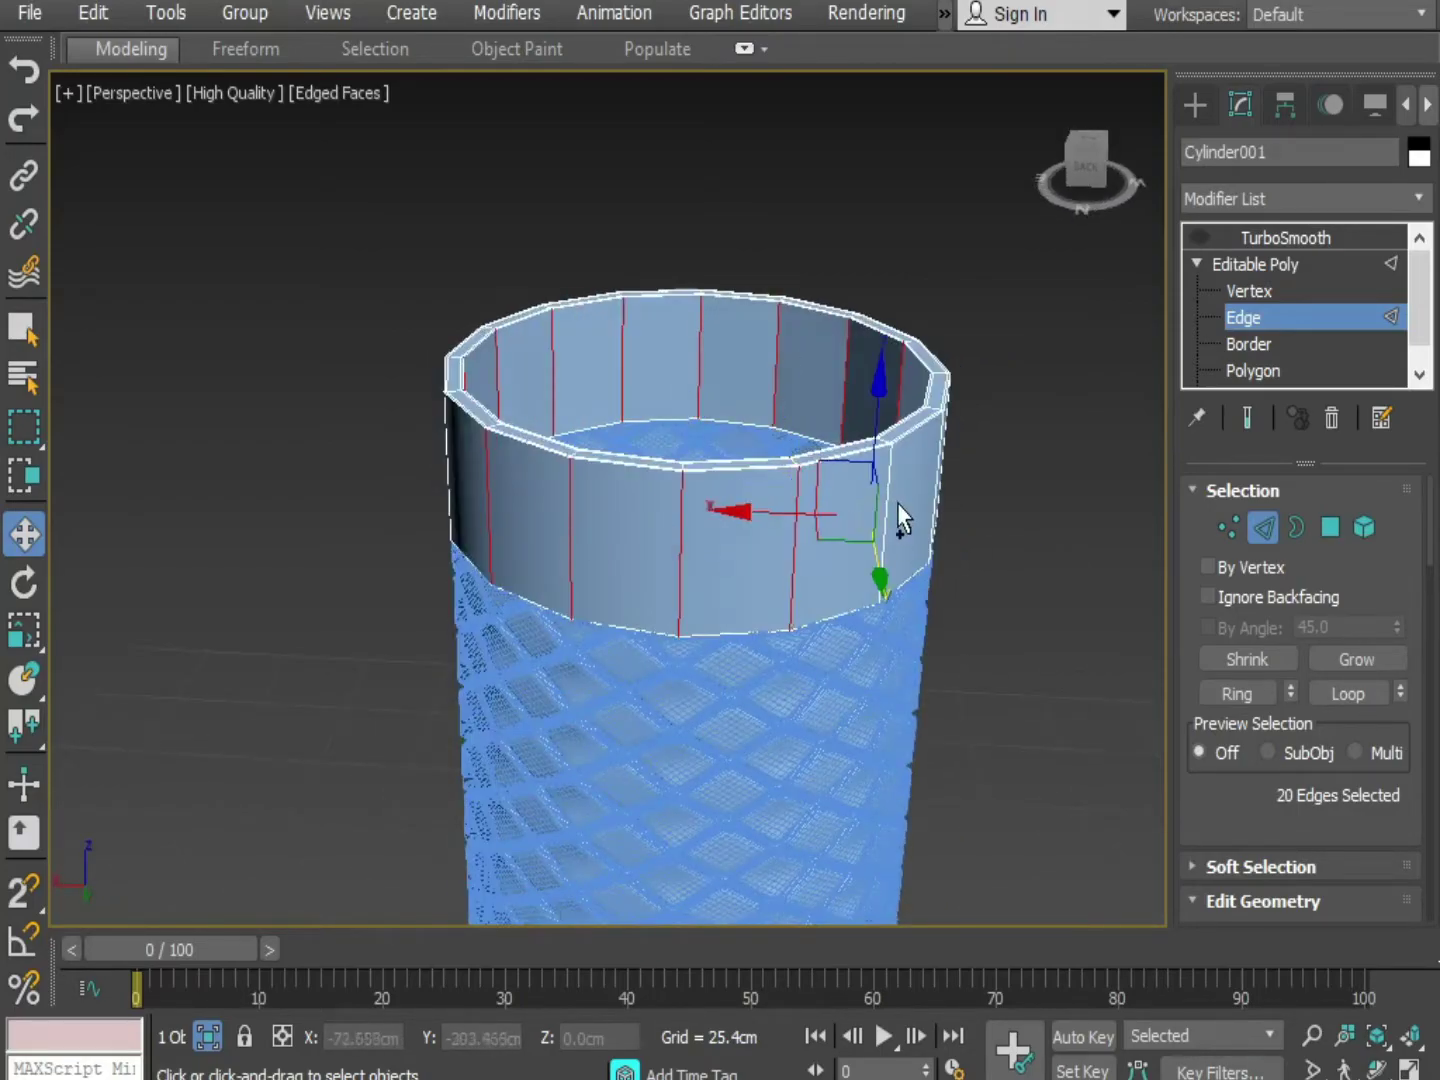
{"action": "middle_click_drag", "start_coordinate": [987, 560], "coordinate": [866, 556], "text": "alt"}
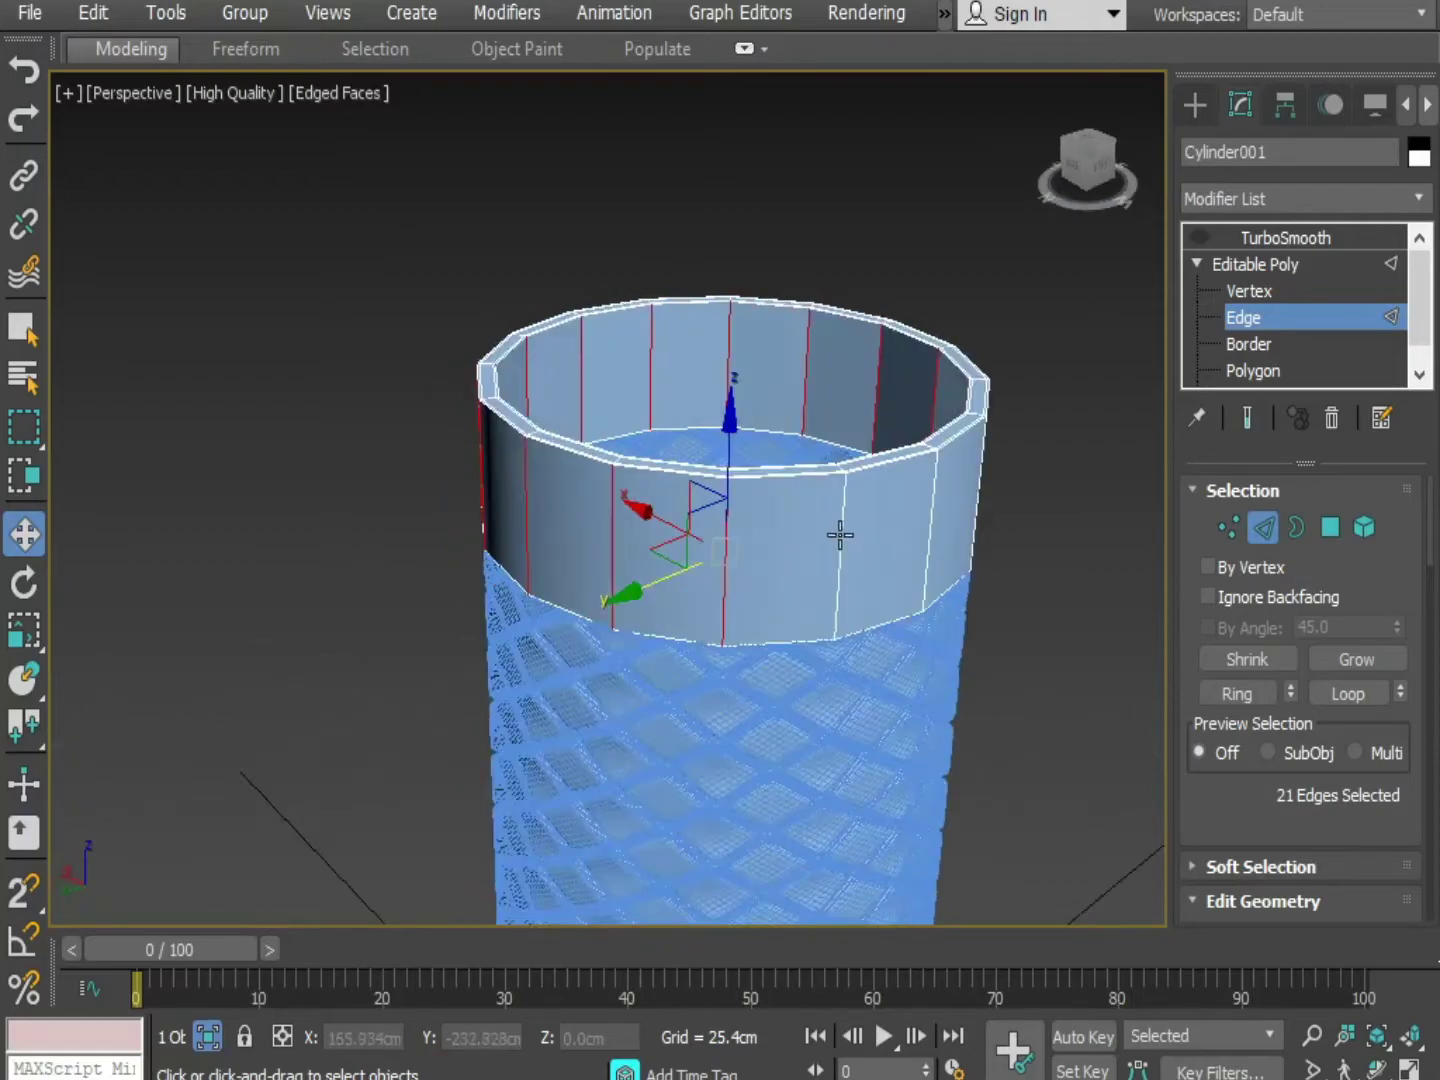
{"action": "middle_click_drag", "start_coordinate": [993, 536], "coordinate": [869, 592], "text": "alt"}
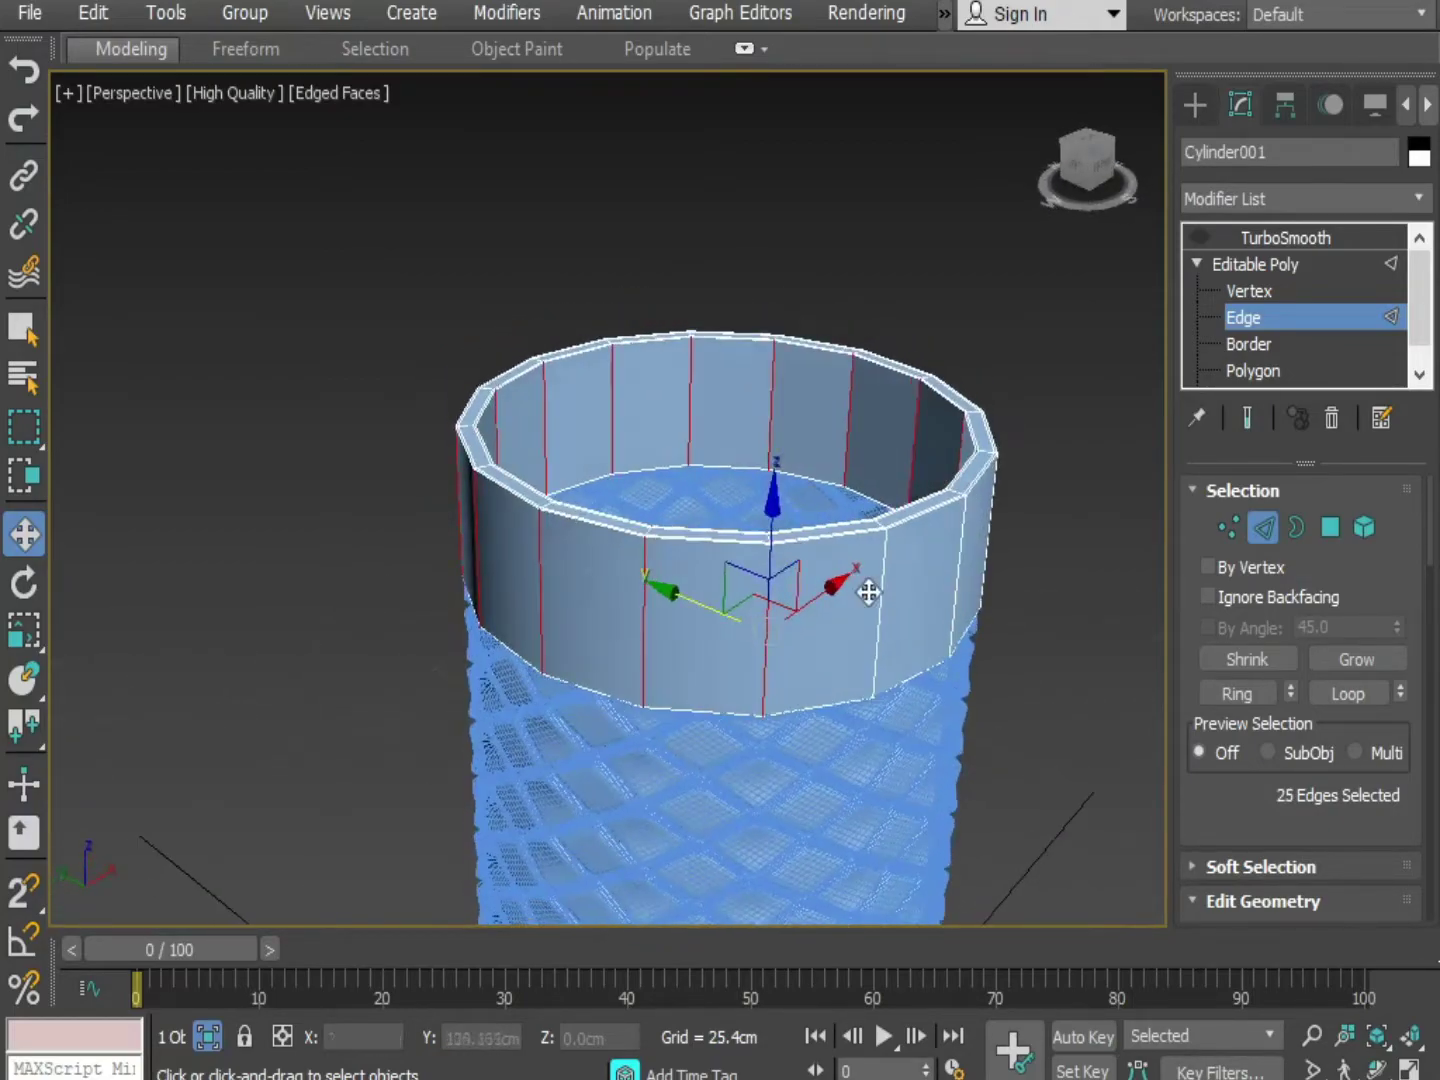
{"action": "middle_click_drag", "start_coordinate": [957, 578], "coordinate": [728, 615], "text": "alt"}
{"action": "left_click", "coordinate": [834, 594], "text": "ctrl"}
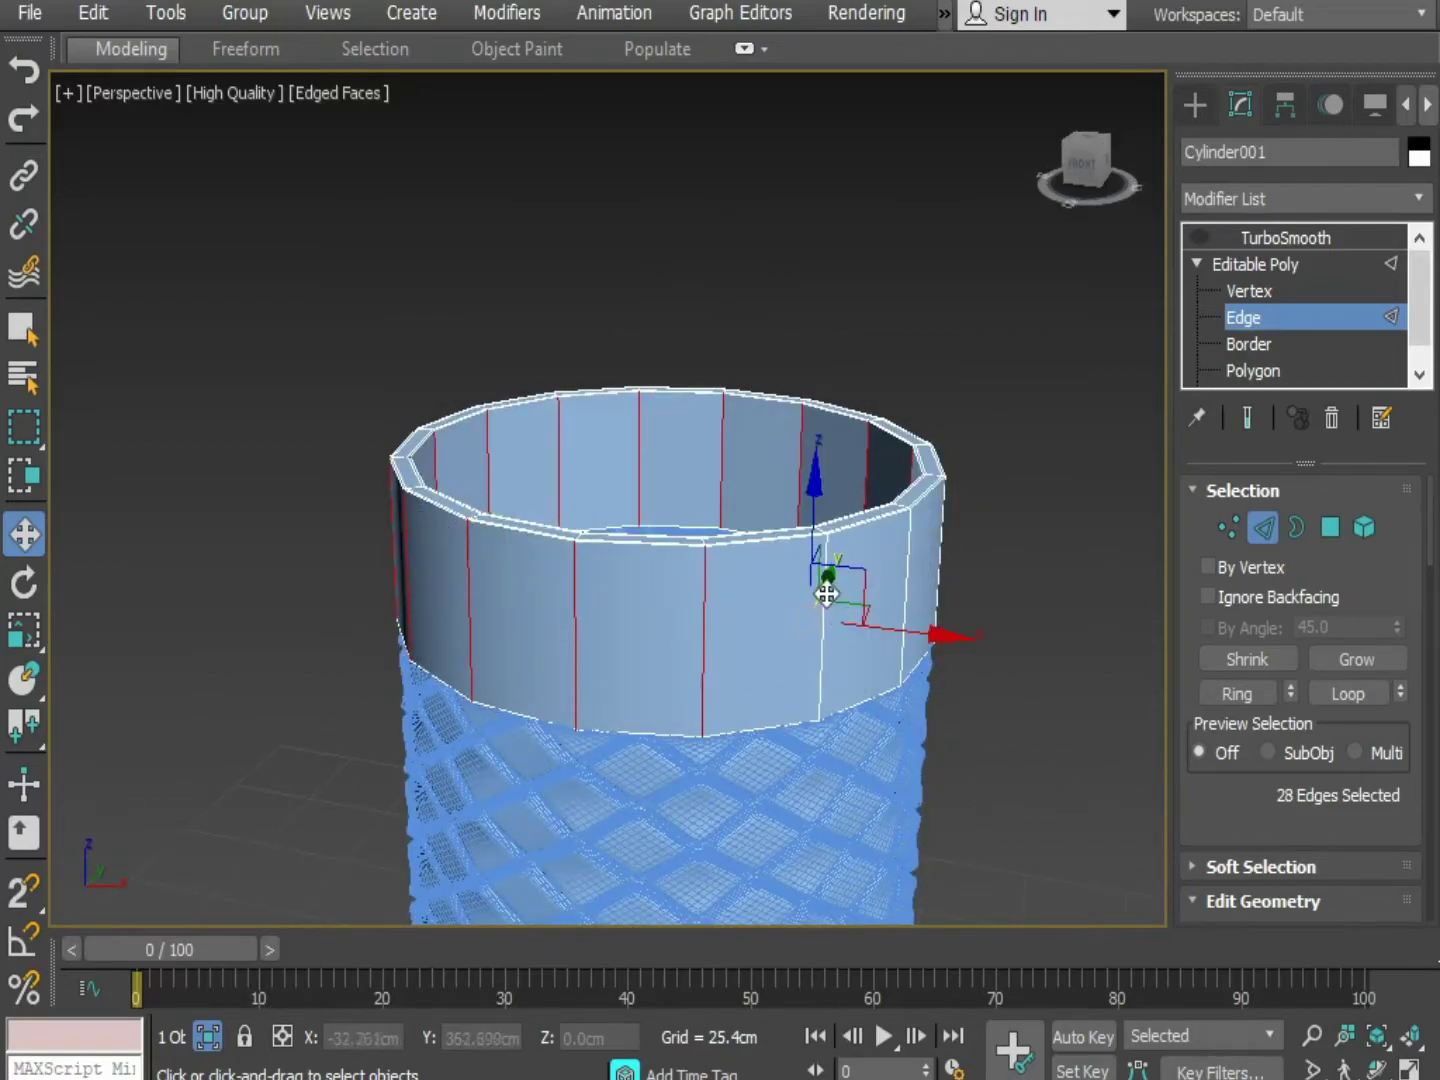
{"action": "middle_click_drag", "start_coordinate": [926, 633], "coordinate": [690, 620], "text": "alt"}
{"action": "left_click", "coordinate": [686, 605], "text": "ctrl"}
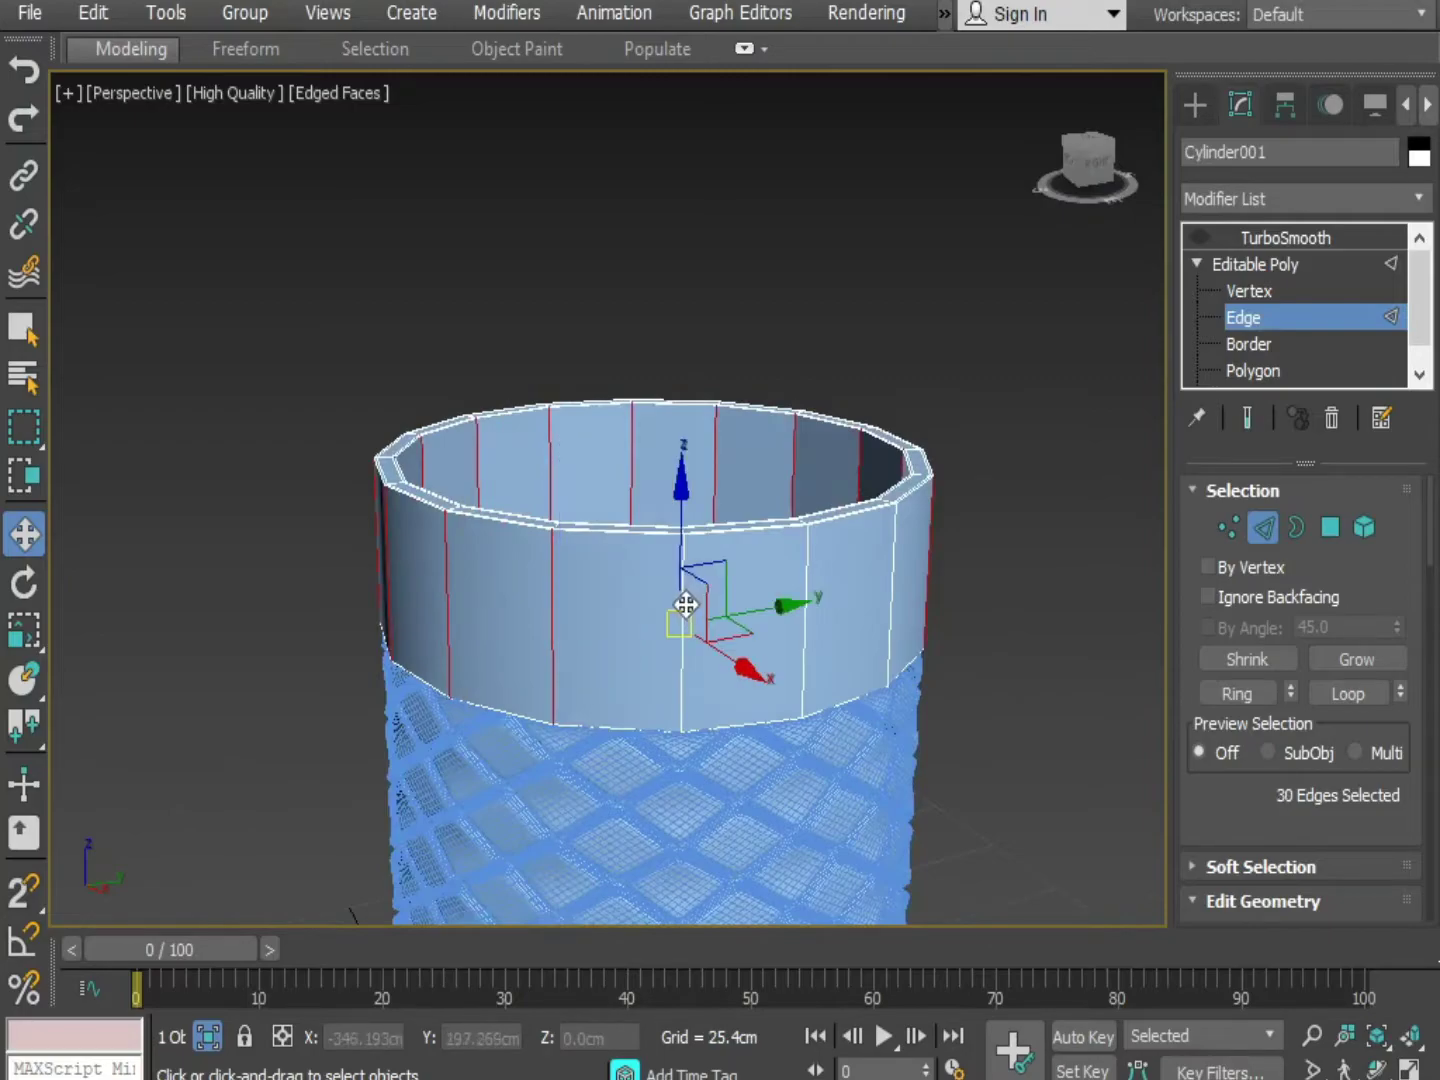
{"action": "left_click", "coordinate": [815, 590], "text": "ctrl"}
{"action": "left_click", "coordinate": [924, 622], "text": "ctrl"}
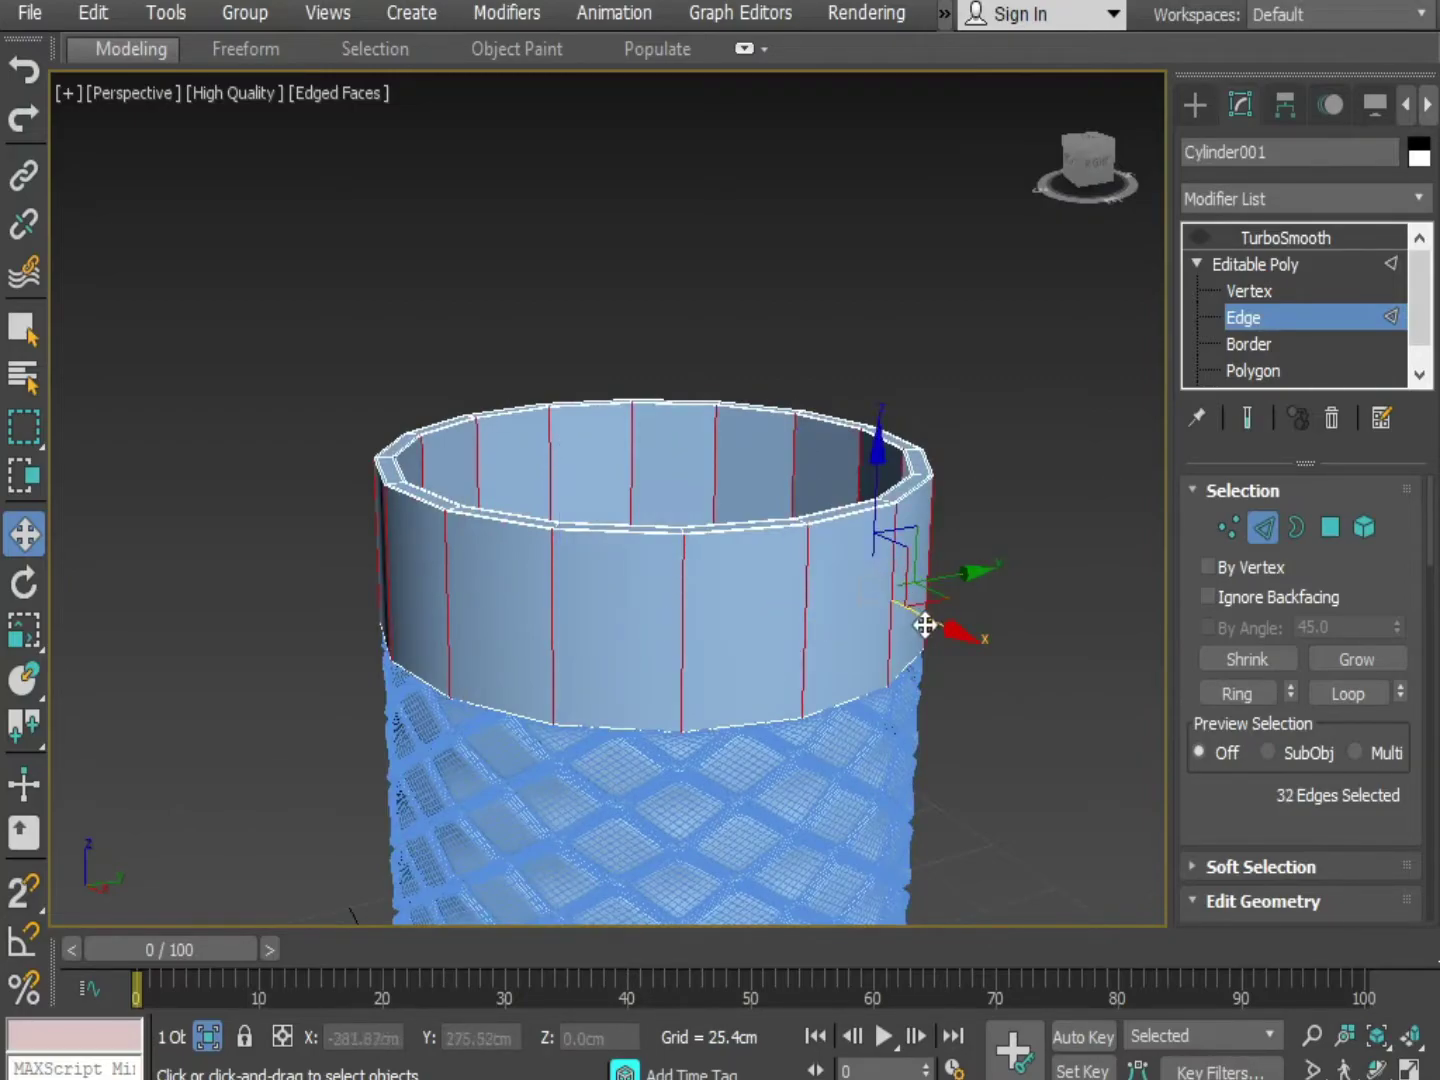
Connect the selected vertical edges with 1 segment, keeping pinch and slide at 0
{"action": "middle_click_drag", "start_coordinate": [924, 622], "coordinate": [859, 636], "text": "alt"}
{"action": "right_click", "coordinate": [858, 636]}
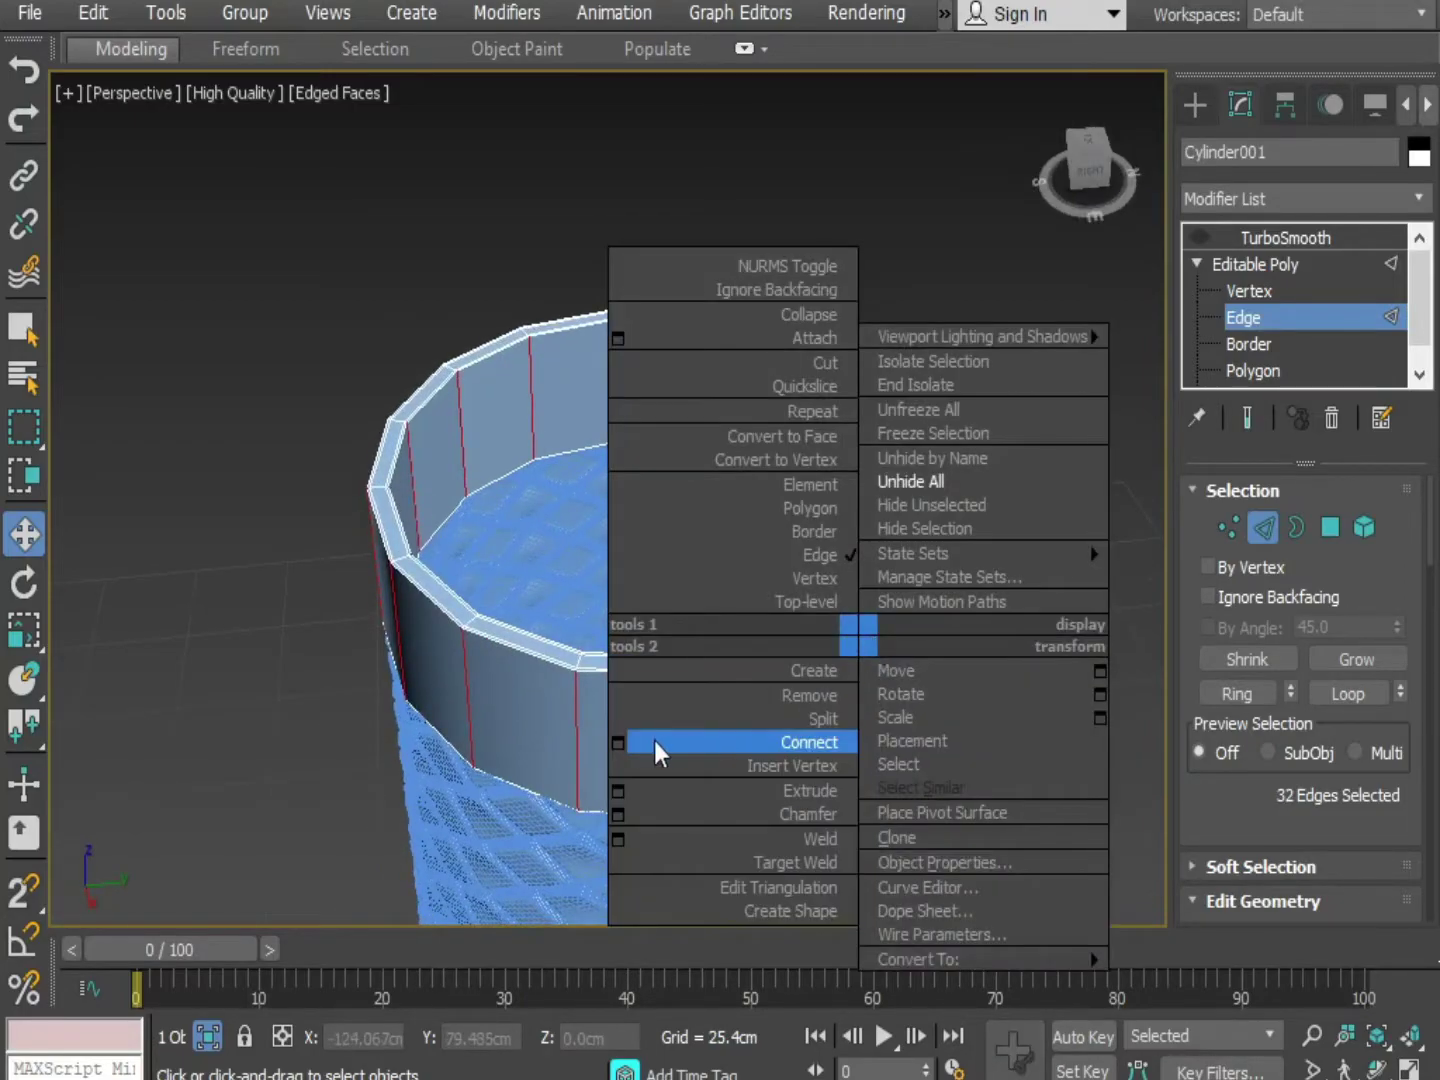
{"action": "left_click", "coordinate": [618, 743]}
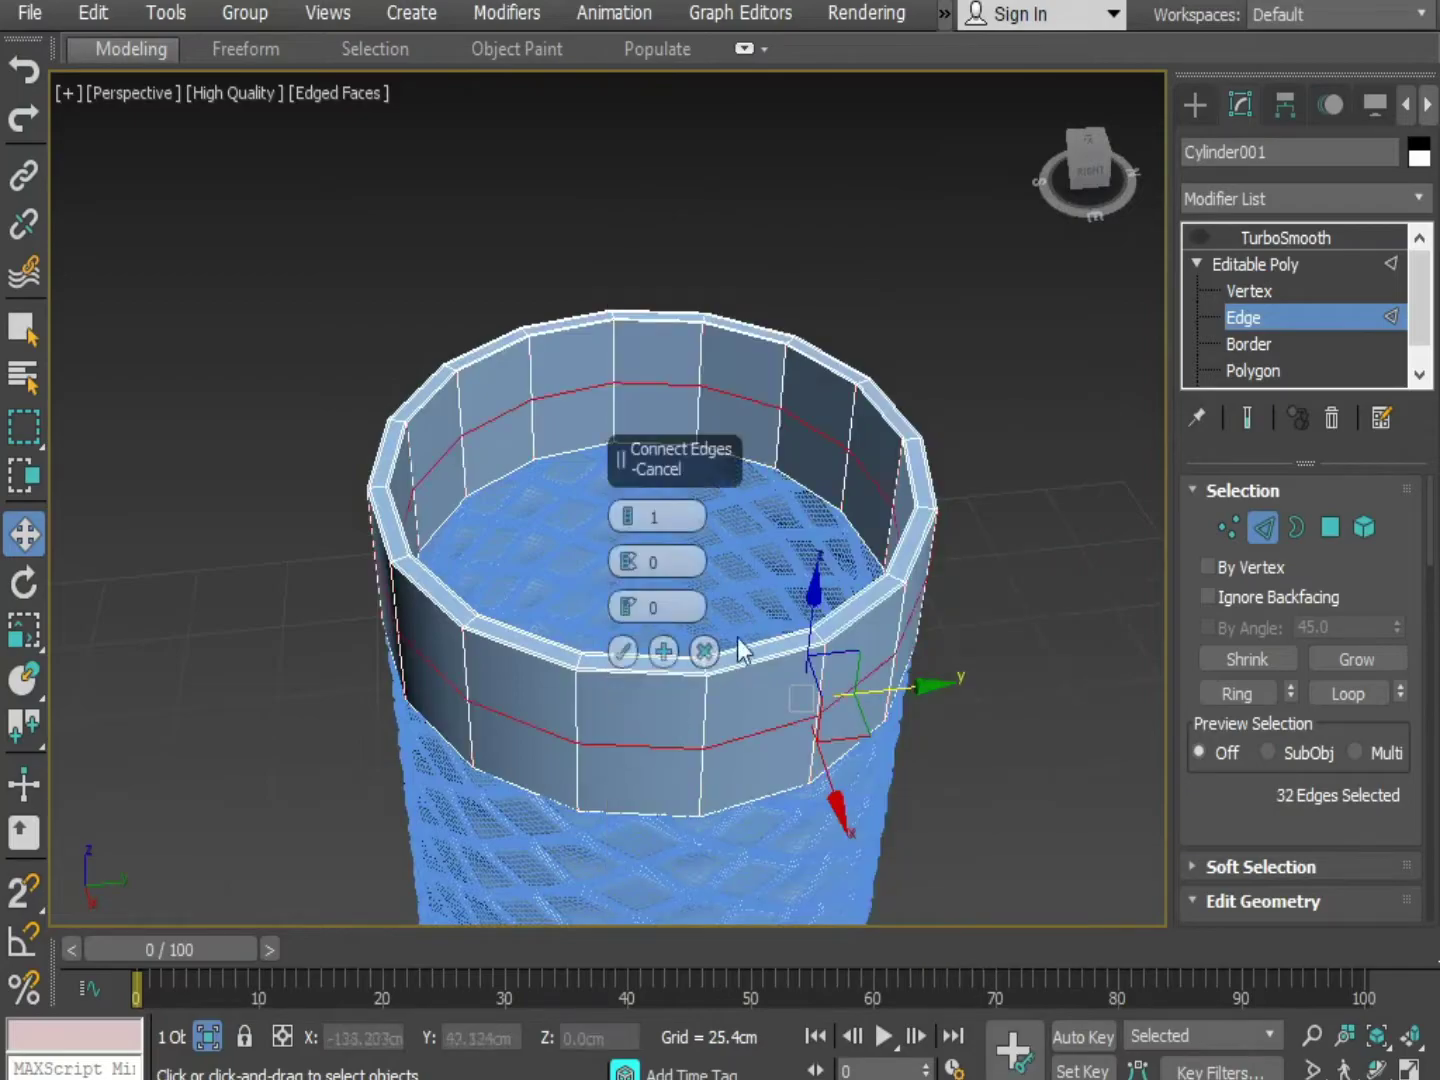
{"action": "left_click", "coordinate": [622, 652]}
{"action": "left_click_drag", "start_coordinate": [652, 453], "coordinate": [627, 381]}
Turn the top ring's TurboSmooth display back on and deselect the ring
{"action": "middle_click_drag", "start_coordinate": [626, 428], "coordinate": [720, 204], "text": "alt"}
{"action": "left_click", "coordinate": [1273, 240]}
{"action": "left_click", "coordinate": [1199, 238]}
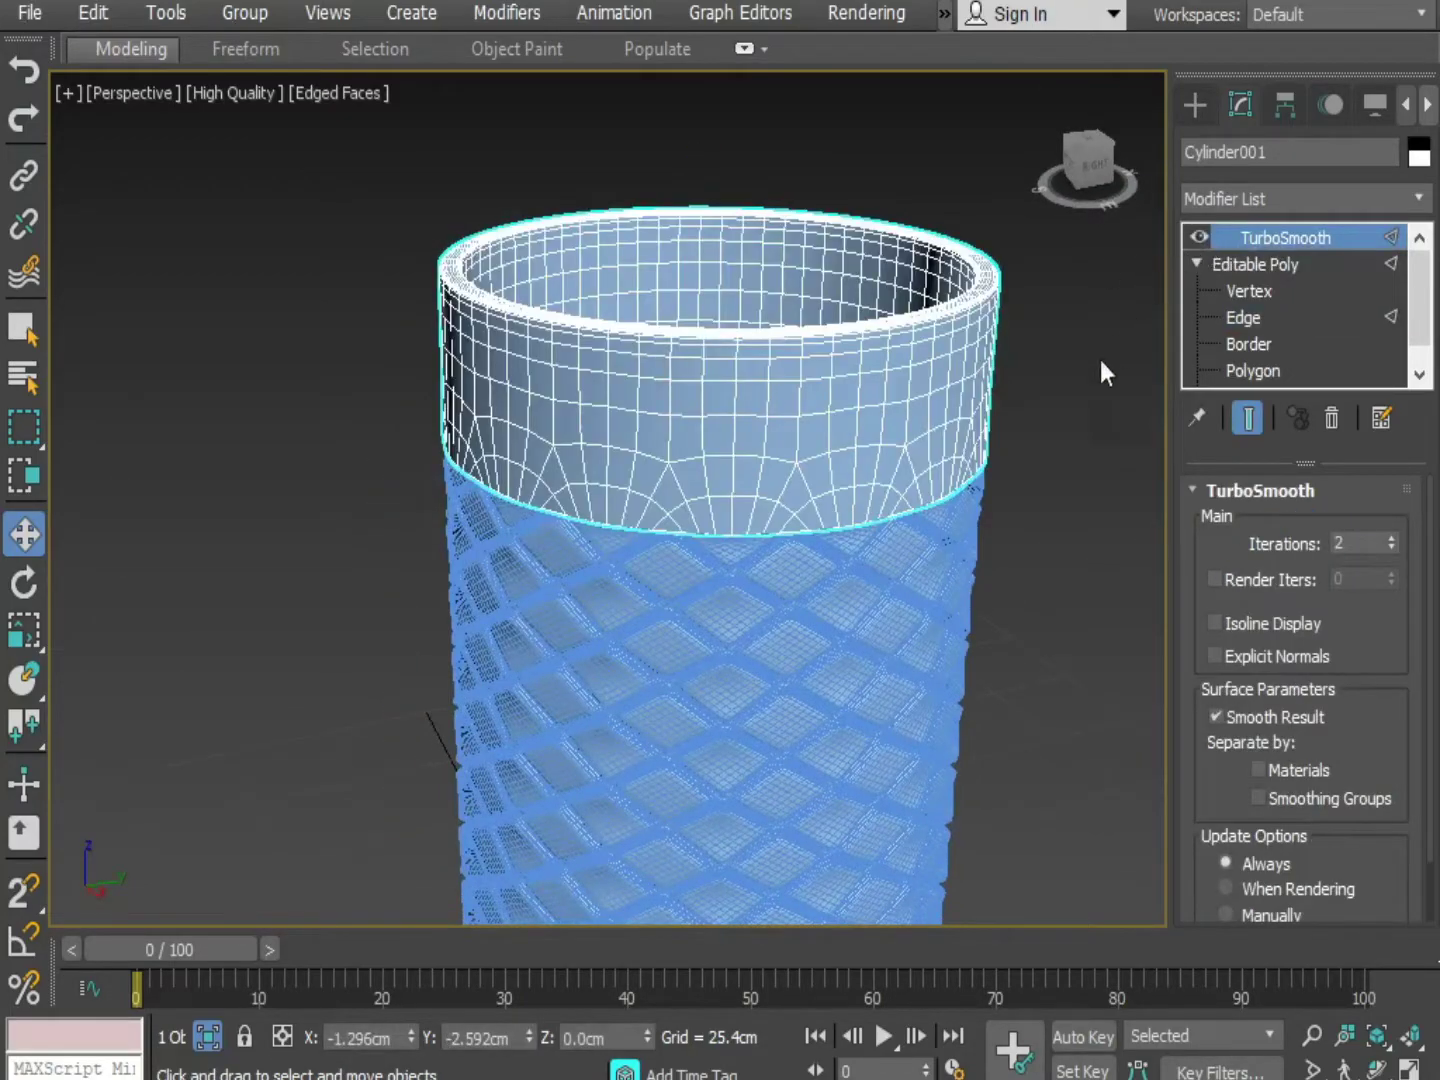
{"action": "middle_click_drag", "start_coordinate": [1102, 544], "coordinate": [1058, 470]}
{"action": "scroll", "coordinate": [1058, 469], "scroll_direction": "down", "scroll_amount": 5}
{"action": "middle_click_drag", "start_coordinate": [1030, 551], "coordinate": [880, 566]}
{"action": "left_click", "coordinate": [1001, 600]}
{"action": "middle_click_drag", "start_coordinate": [1000, 601], "coordinate": [930, 607]}
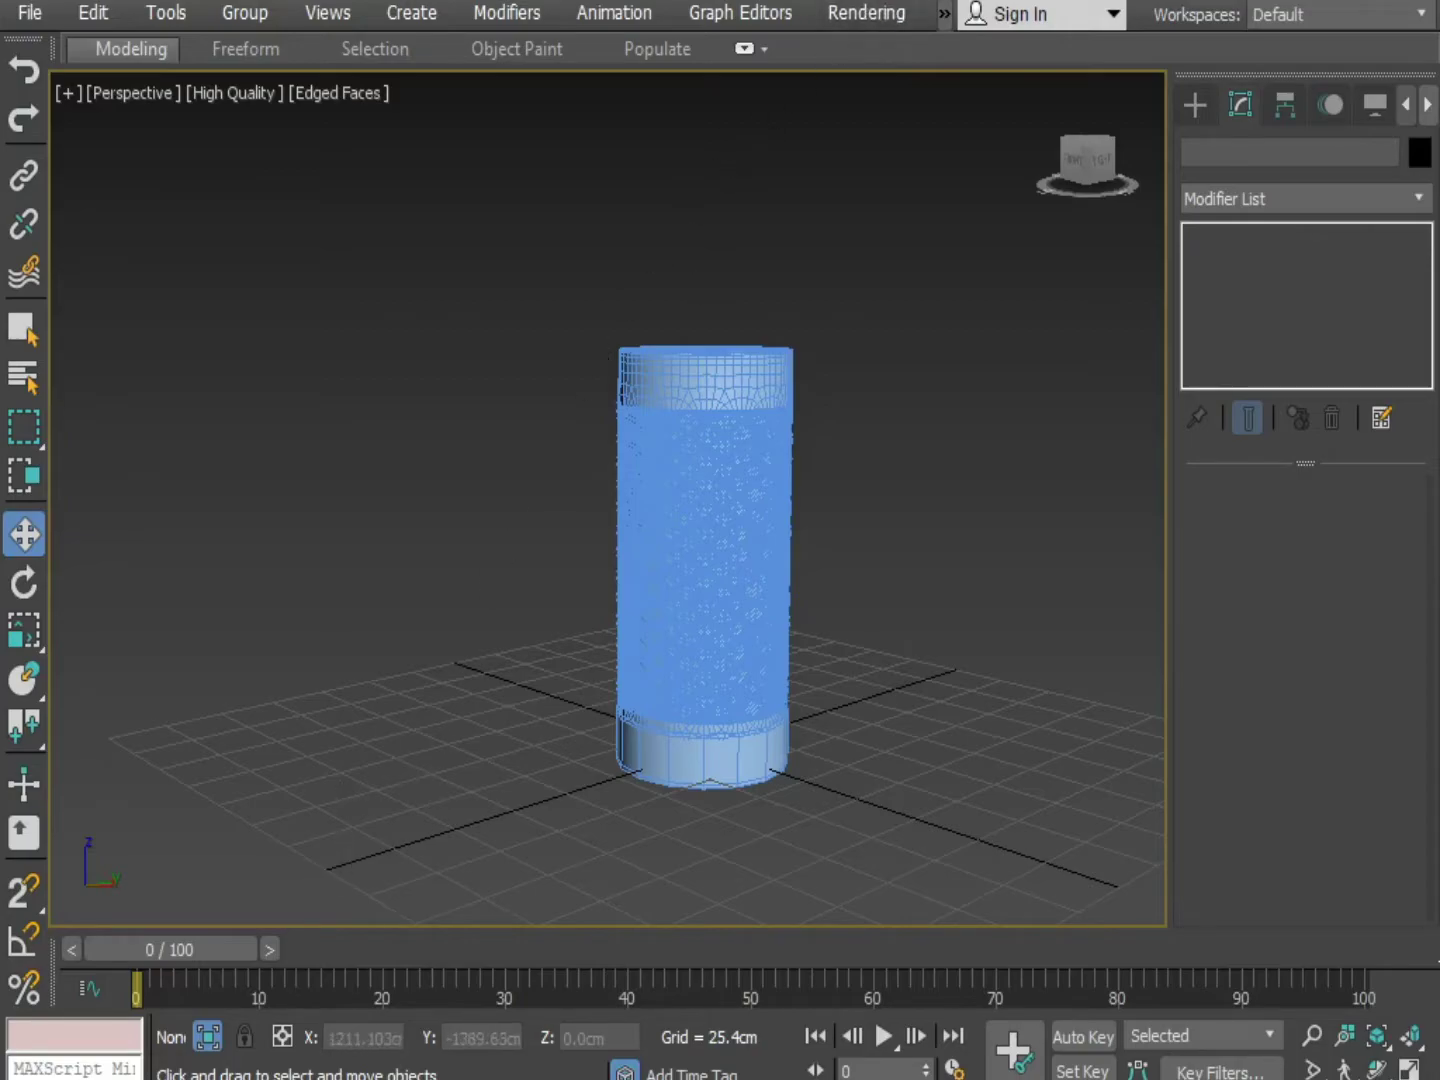
Open the material editor, add the Brass - Satin 1 metal material to the node view and enlarge its preview
{"action": "key", "text": "m"}
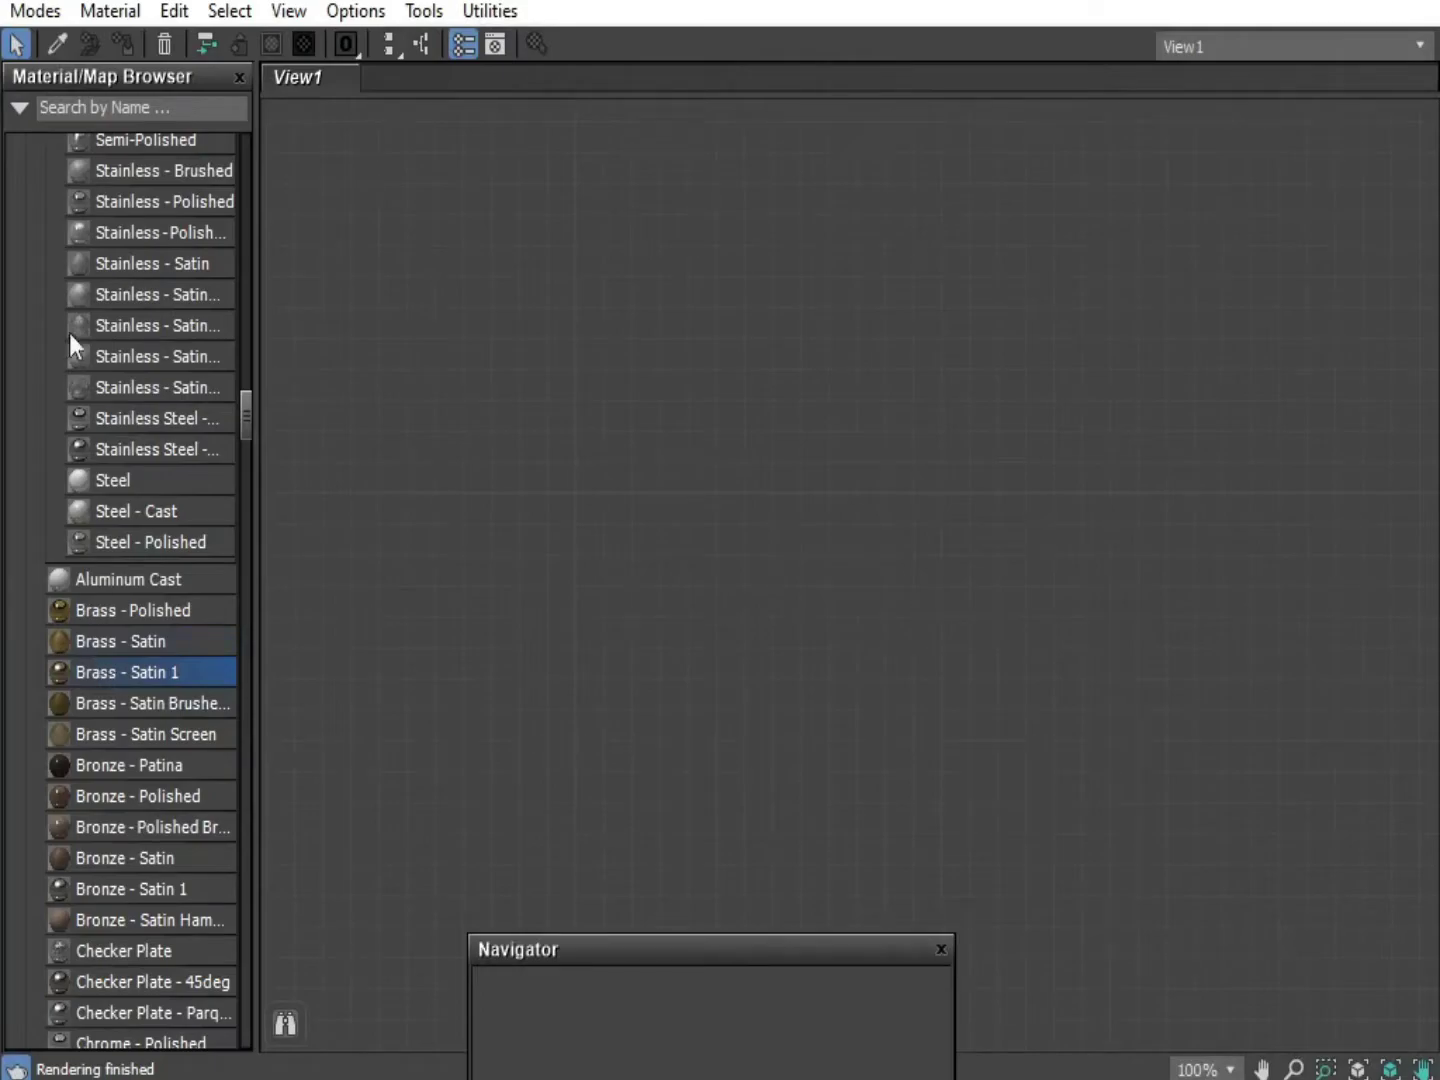
{"action": "scroll", "coordinate": [180, 267], "scroll_direction": "up", "scroll_amount": 13}
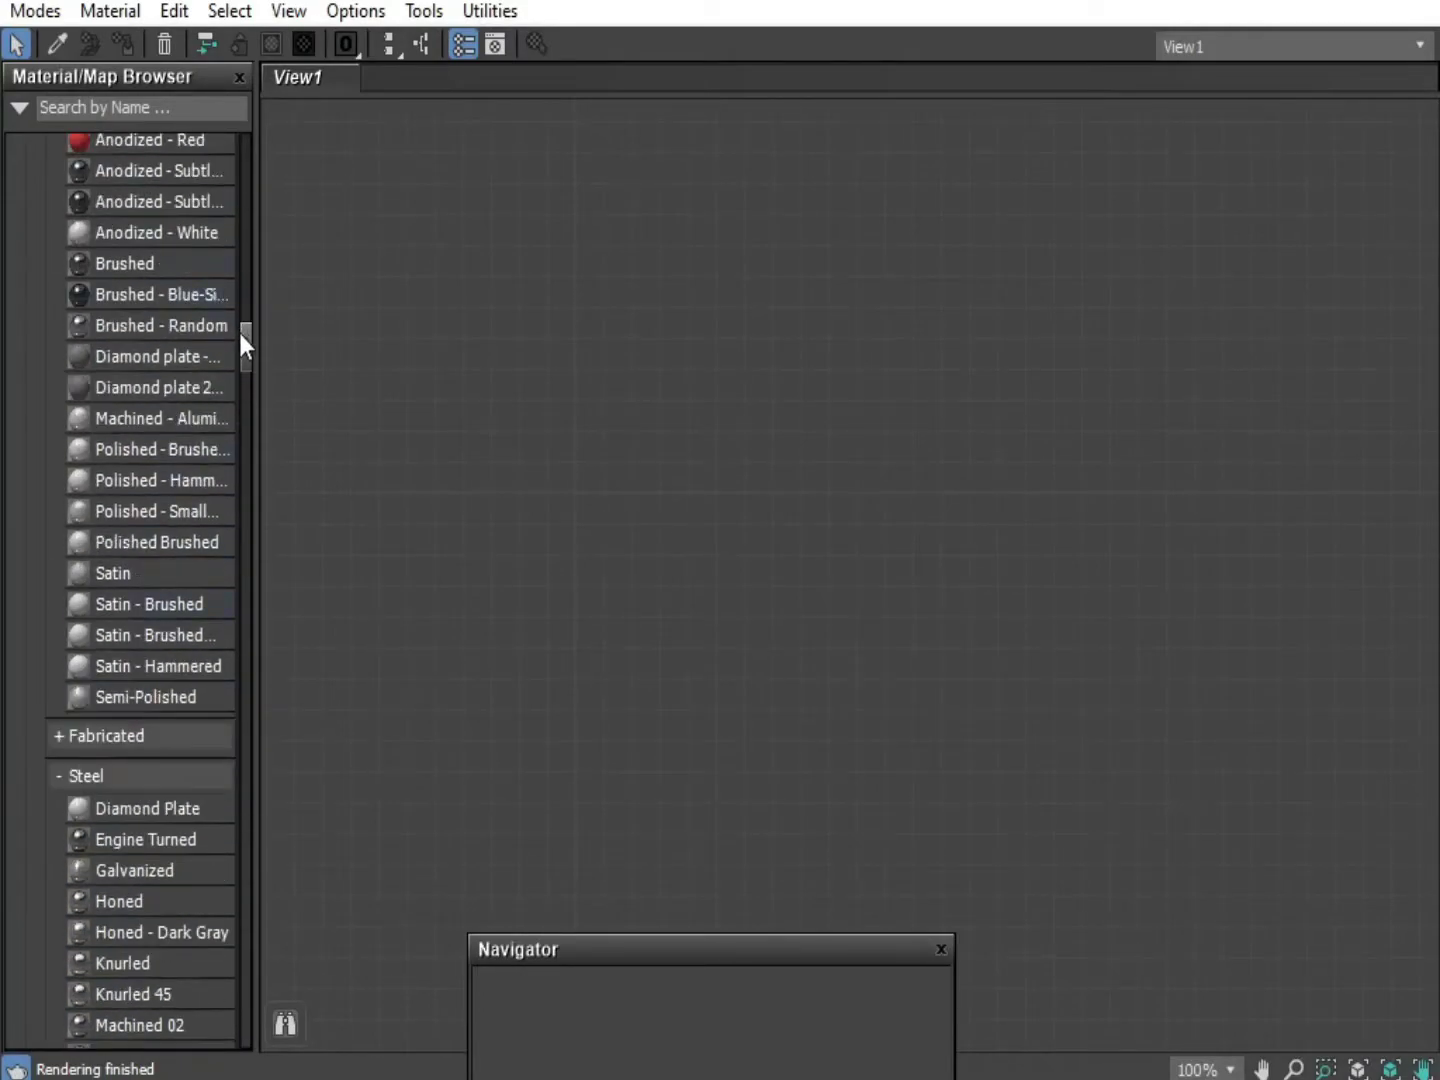
{"action": "left_click_drag", "start_coordinate": [246, 346], "coordinate": [246, 425]}
{"action": "left_click", "coordinate": [212, 479]}
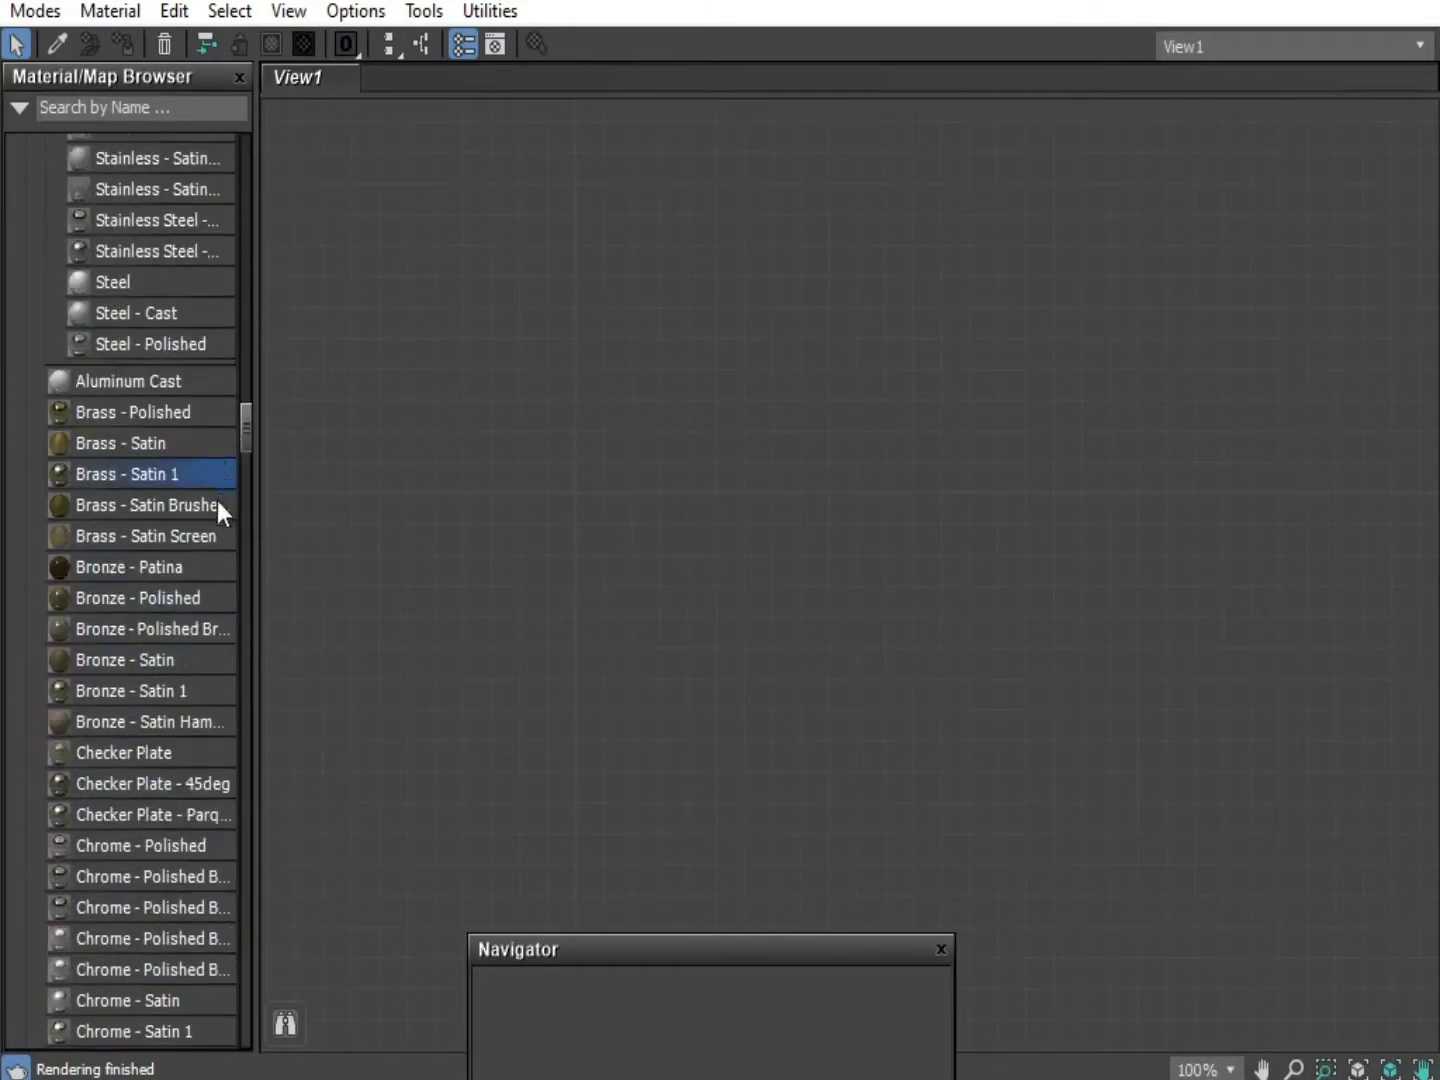
{"action": "scroll", "coordinate": [218, 510], "scroll_direction": "down", "scroll_amount": 15}
{"action": "scroll", "coordinate": [218, 515], "scroll_direction": "up", "scroll_amount": 4}
{"action": "scroll", "coordinate": [221, 500], "scroll_direction": "down", "scroll_amount": 16}
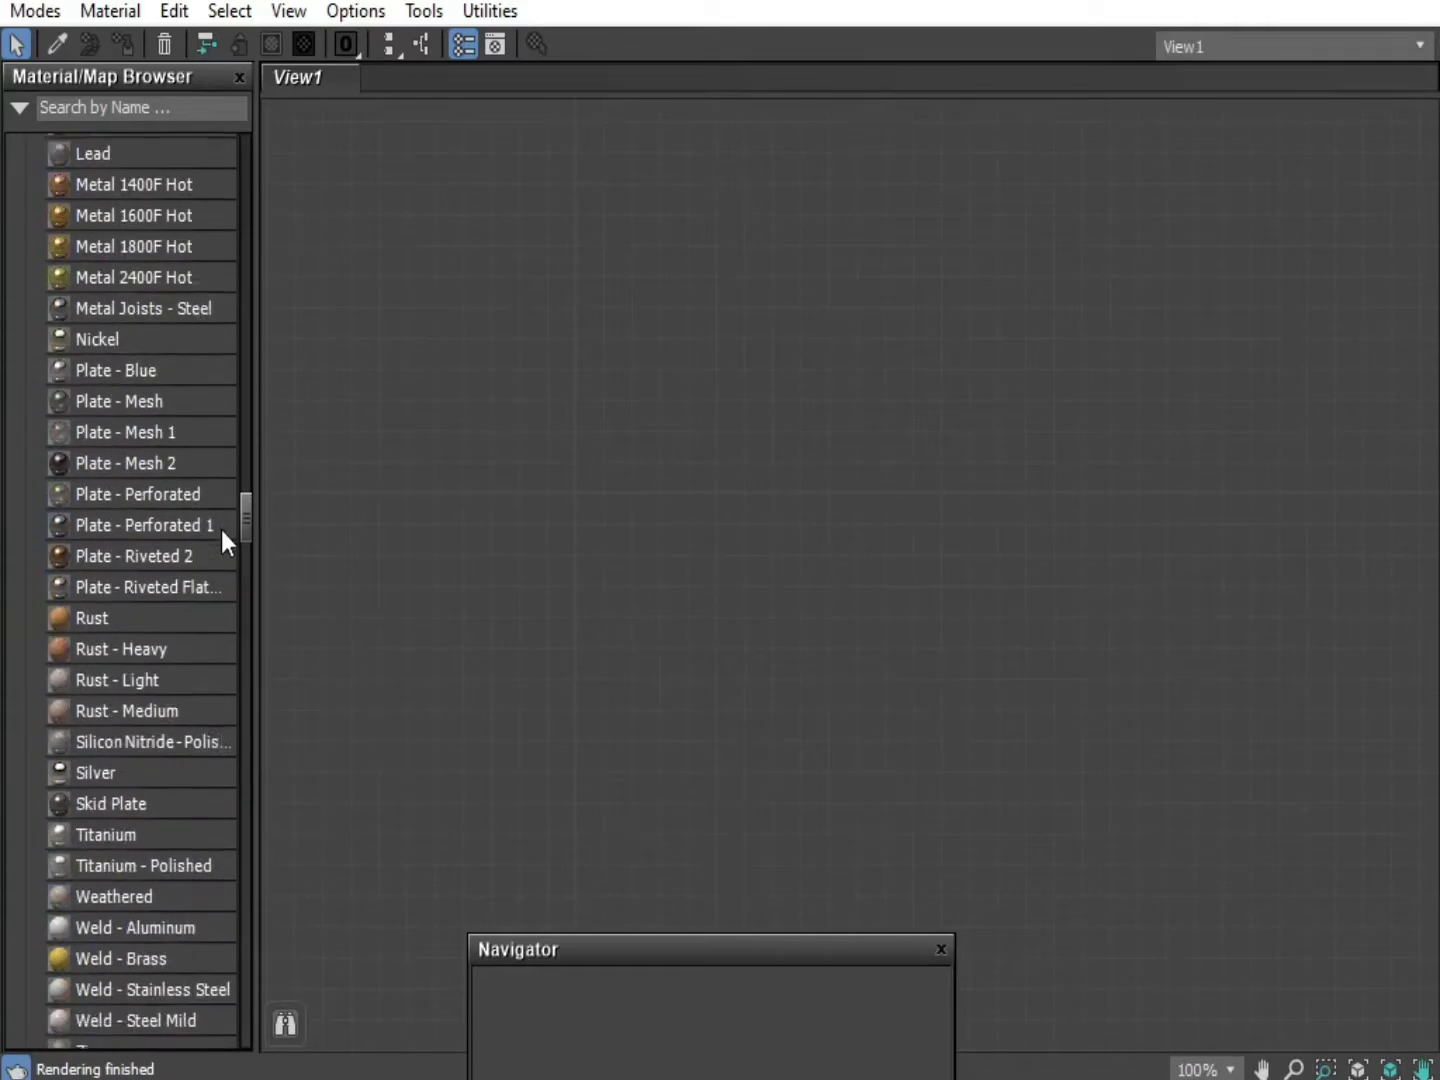
{"action": "scroll", "coordinate": [216, 600], "scroll_direction": "down", "scroll_amount": 9}
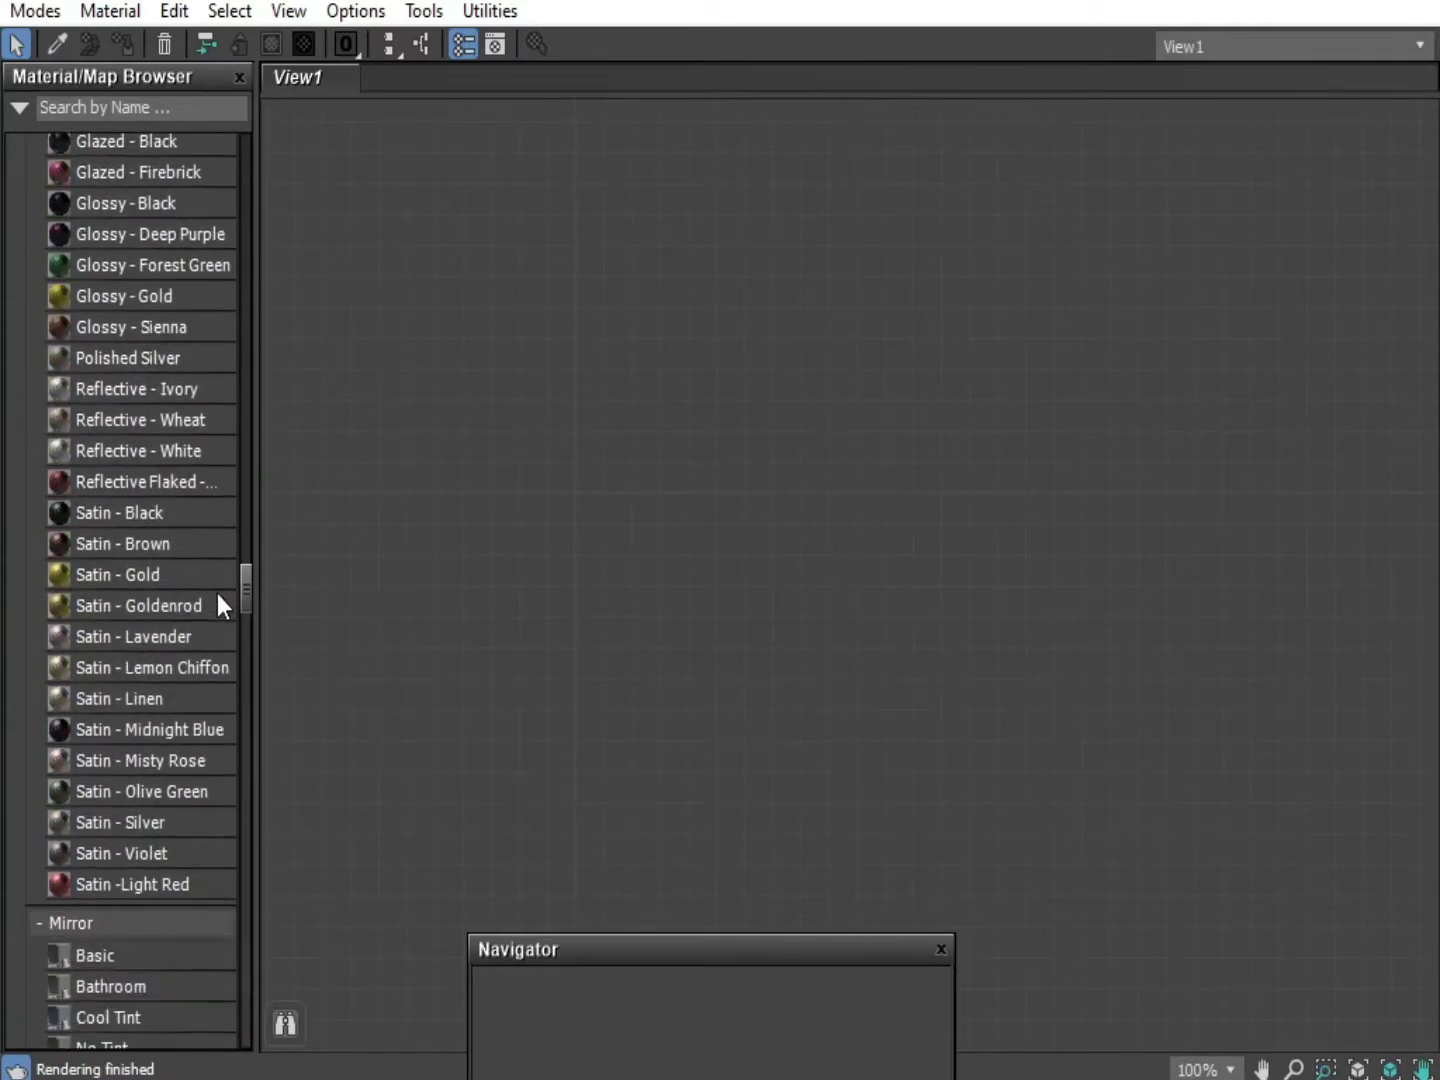
{"action": "scroll", "coordinate": [214, 633], "scroll_direction": "down", "scroll_amount": 5}
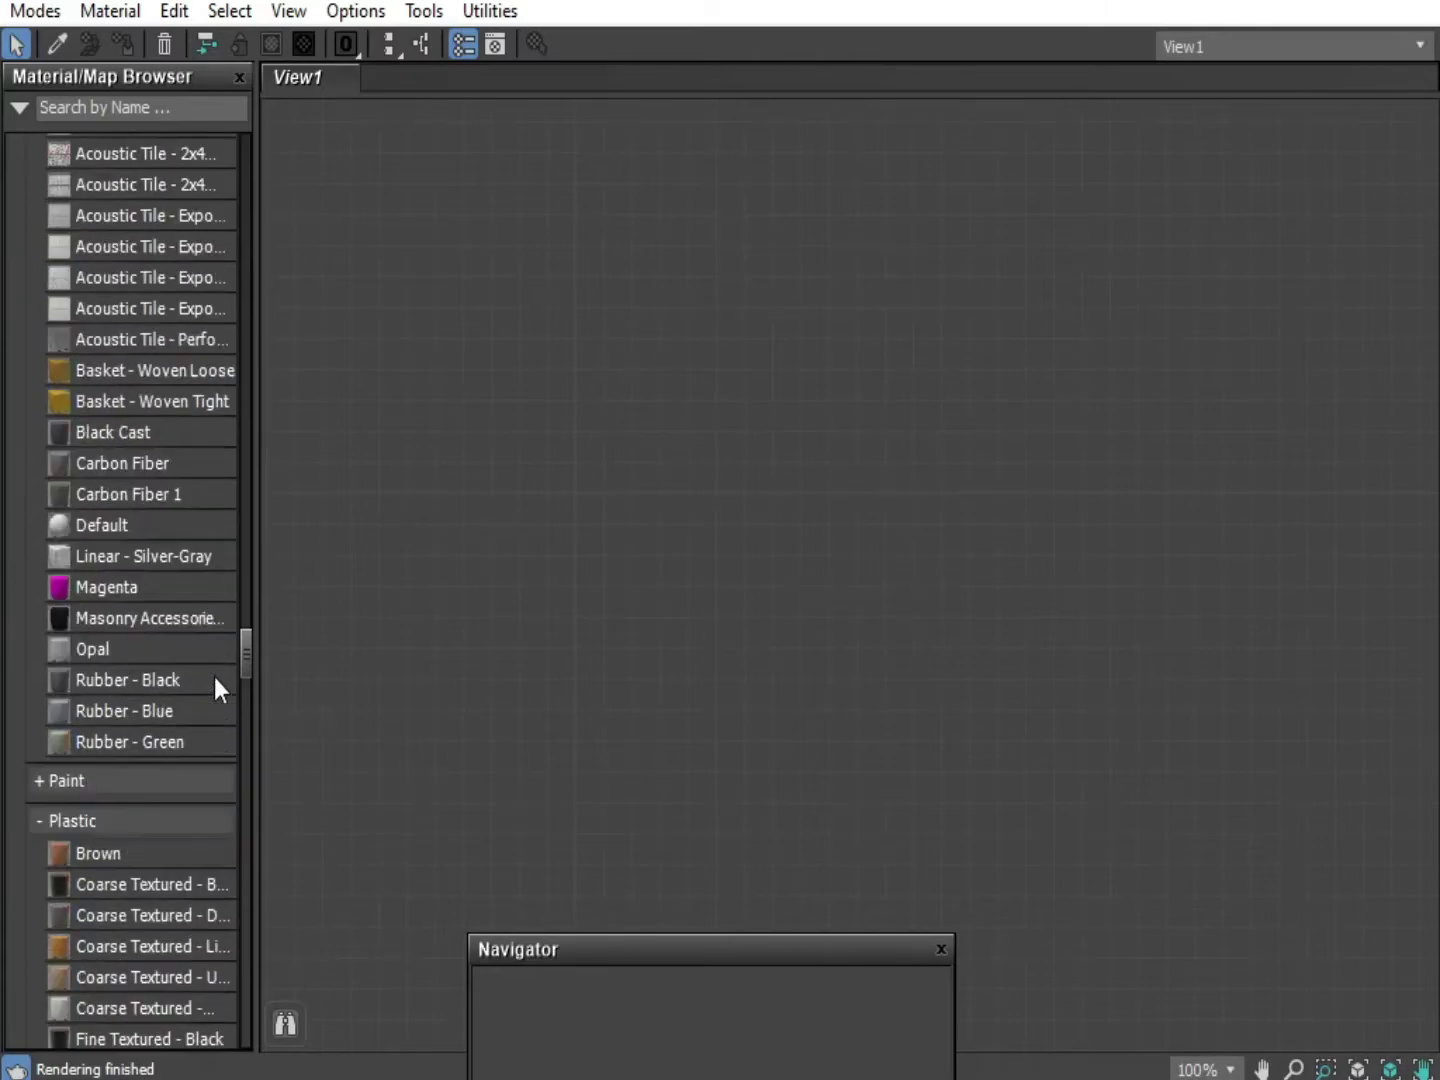
{"action": "scroll", "coordinate": [214, 613], "scroll_direction": "up", "scroll_amount": 16}
{"action": "scroll", "coordinate": [221, 573], "scroll_direction": "up", "scroll_amount": 16}
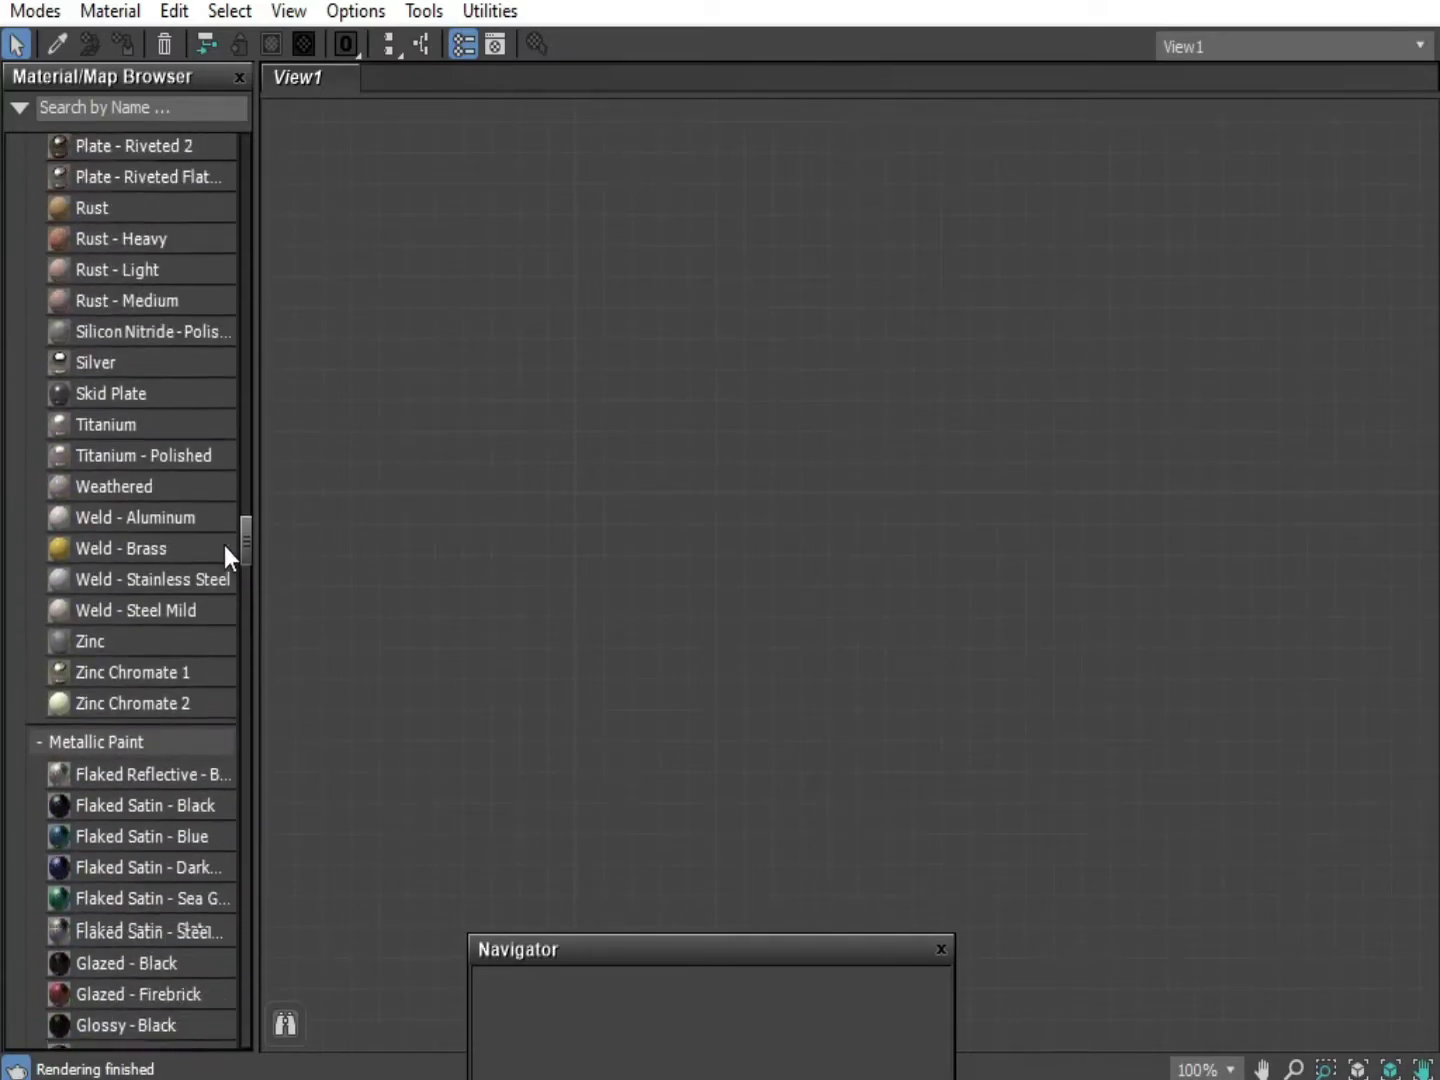
{"action": "scroll", "coordinate": [231, 484], "scroll_direction": "up", "scroll_amount": 10}
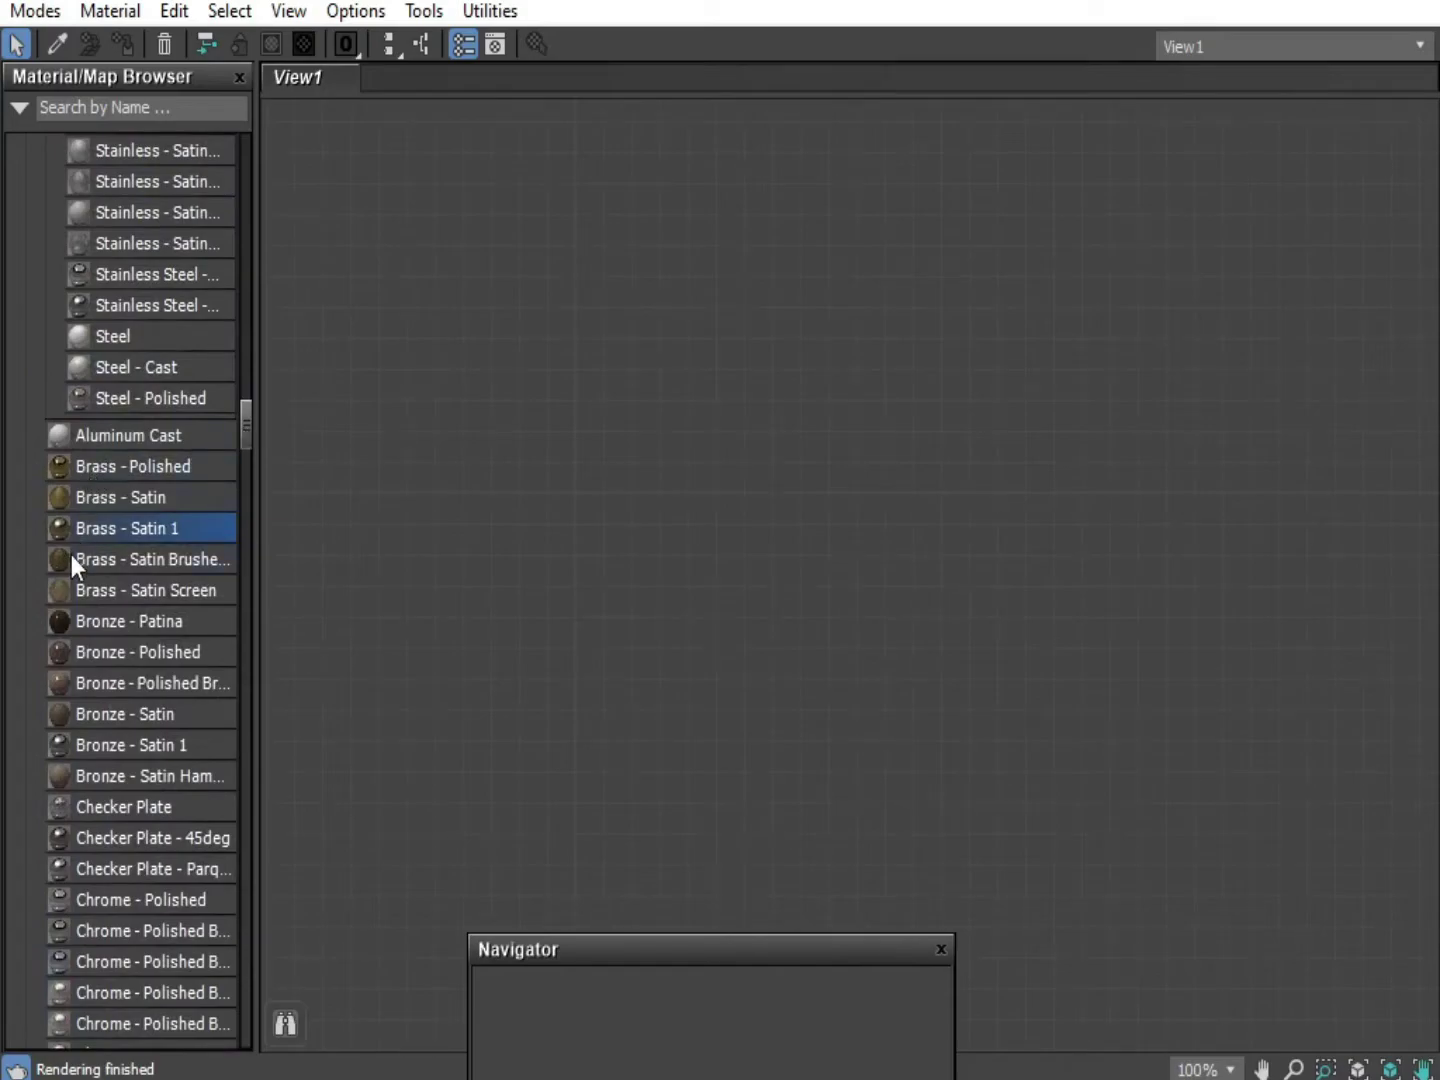
{"action": "left_click_drag", "start_coordinate": [628, 506], "coordinate": [692, 499]}
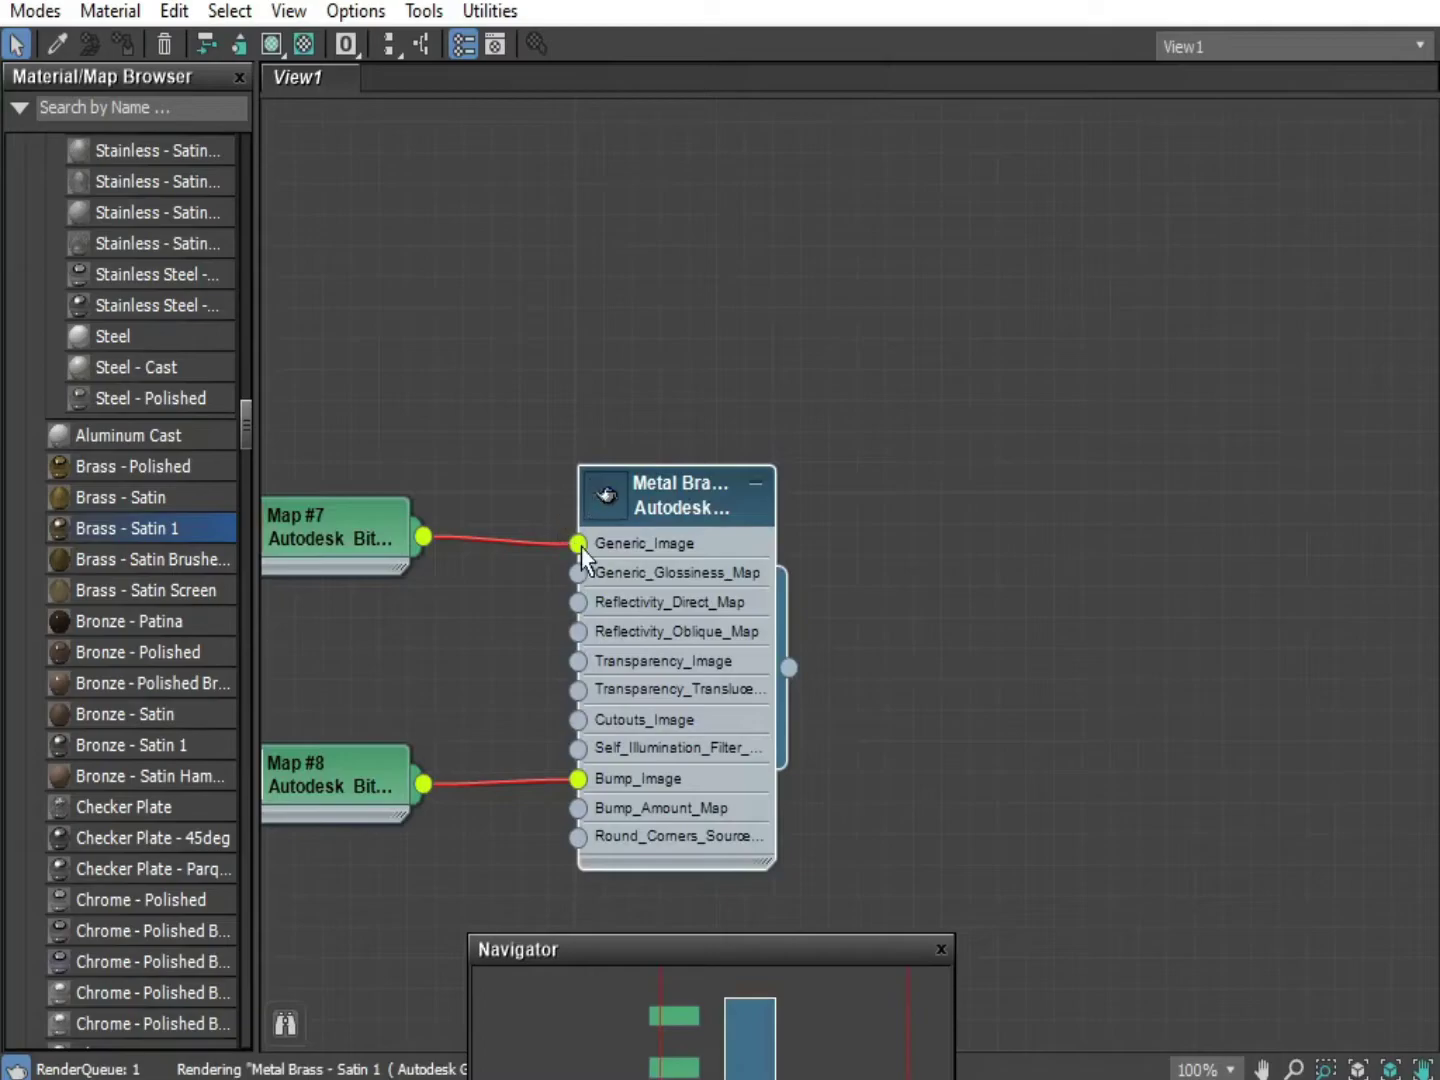
{"action": "left_click", "coordinate": [615, 496]}
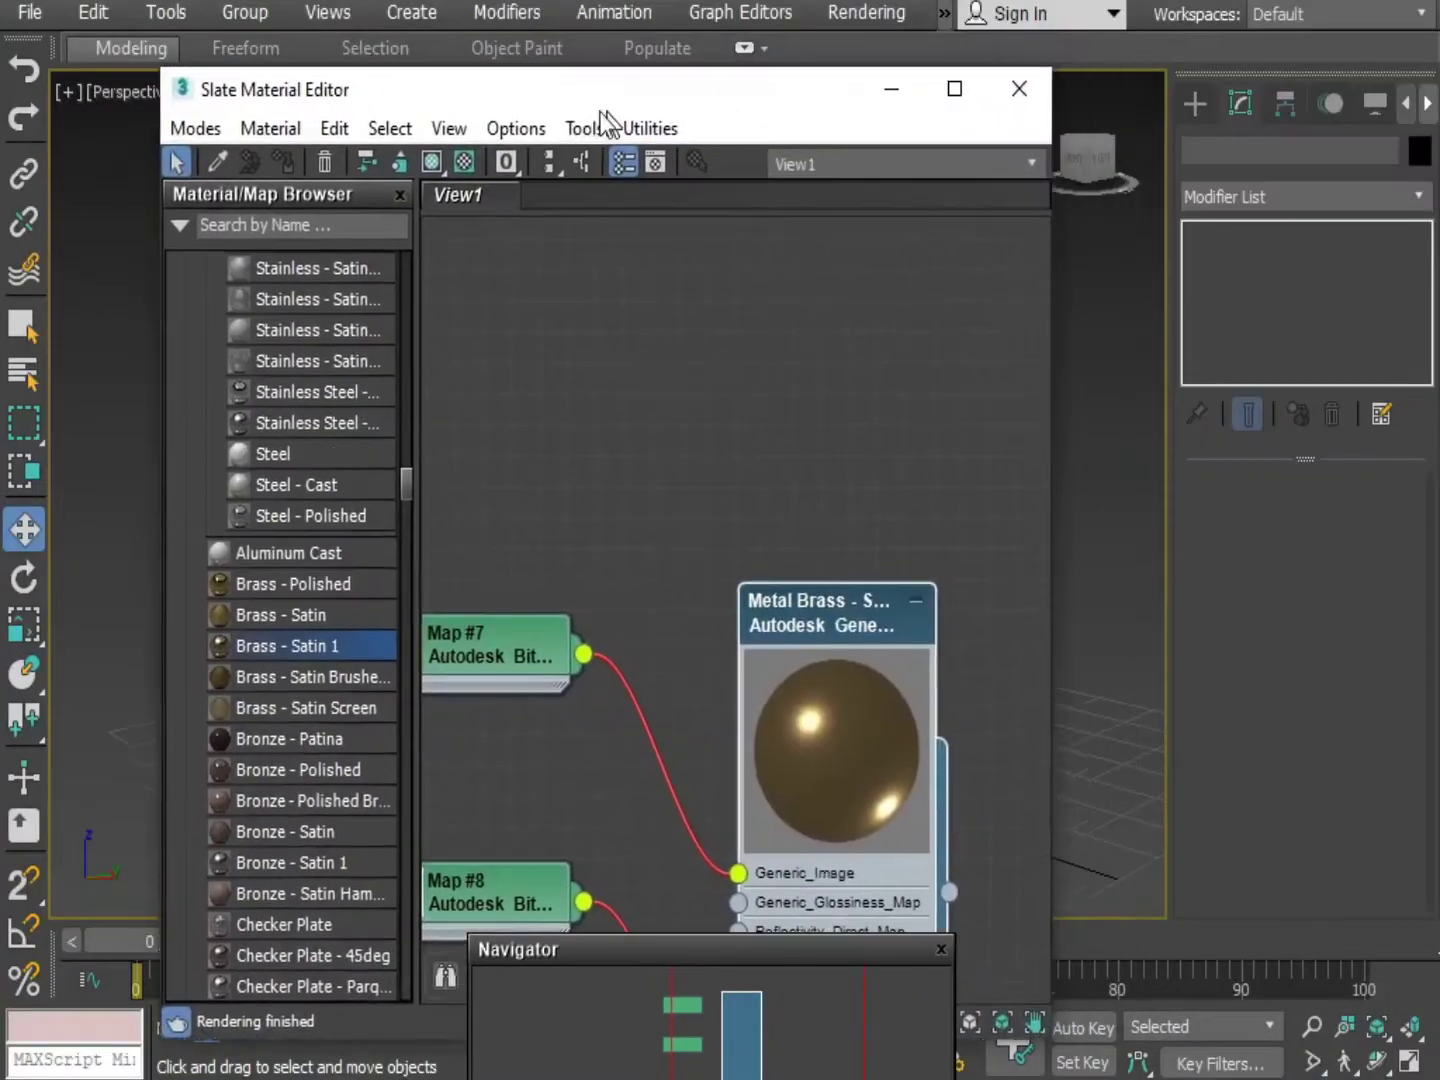
Assign the Brass - Satin 1 material to the knurled band and both end rings of the cylinder
{"action": "left_click_drag", "start_coordinate": [600, 112], "coordinate": [76, 6]}
{"action": "middle_click_drag", "start_coordinate": [1056, 697], "coordinate": [1112, 657]}
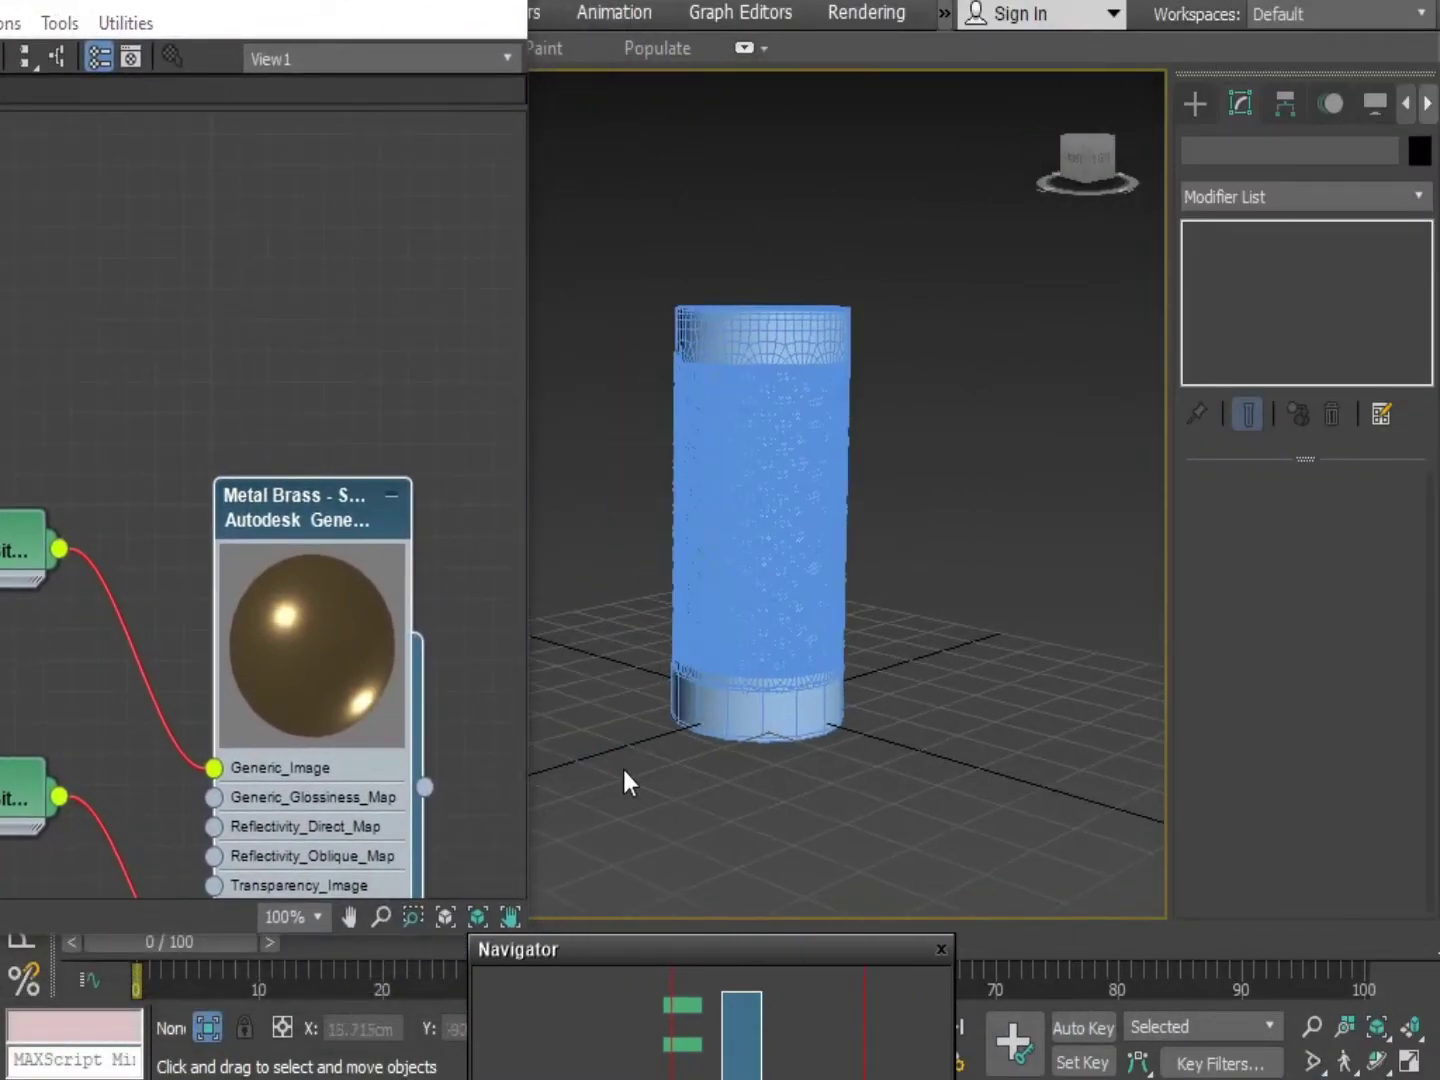
{"action": "left_click_drag", "start_coordinate": [425, 787], "coordinate": [751, 515]}
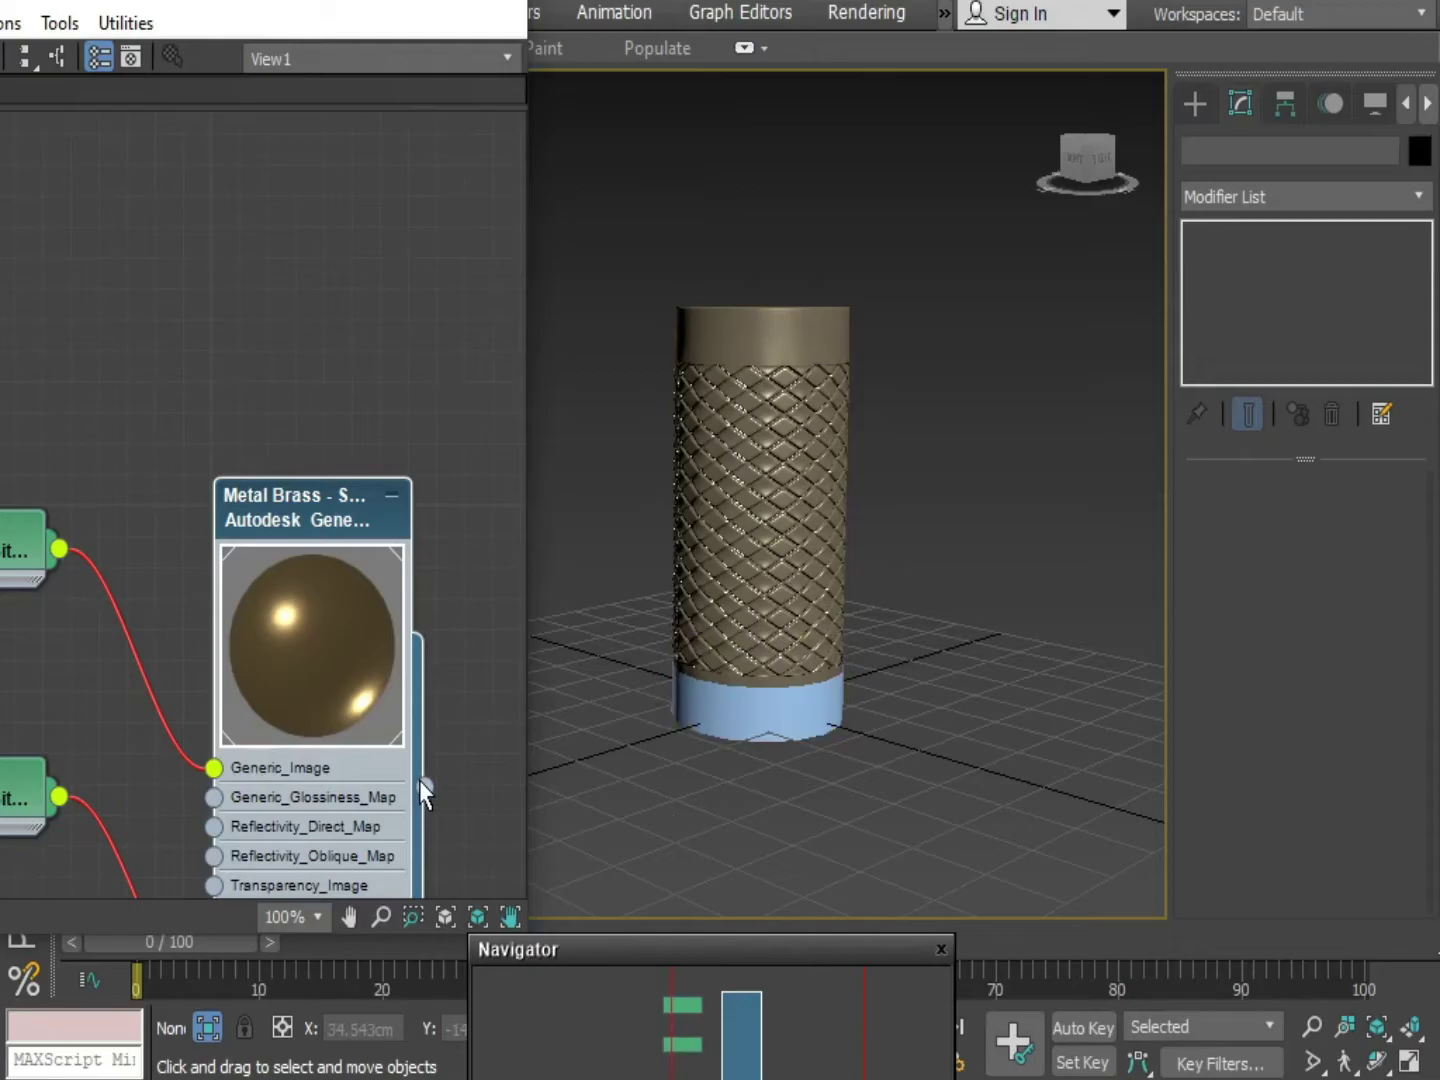
{"action": "left_click_drag", "start_coordinate": [425, 788], "coordinate": [740, 735]}
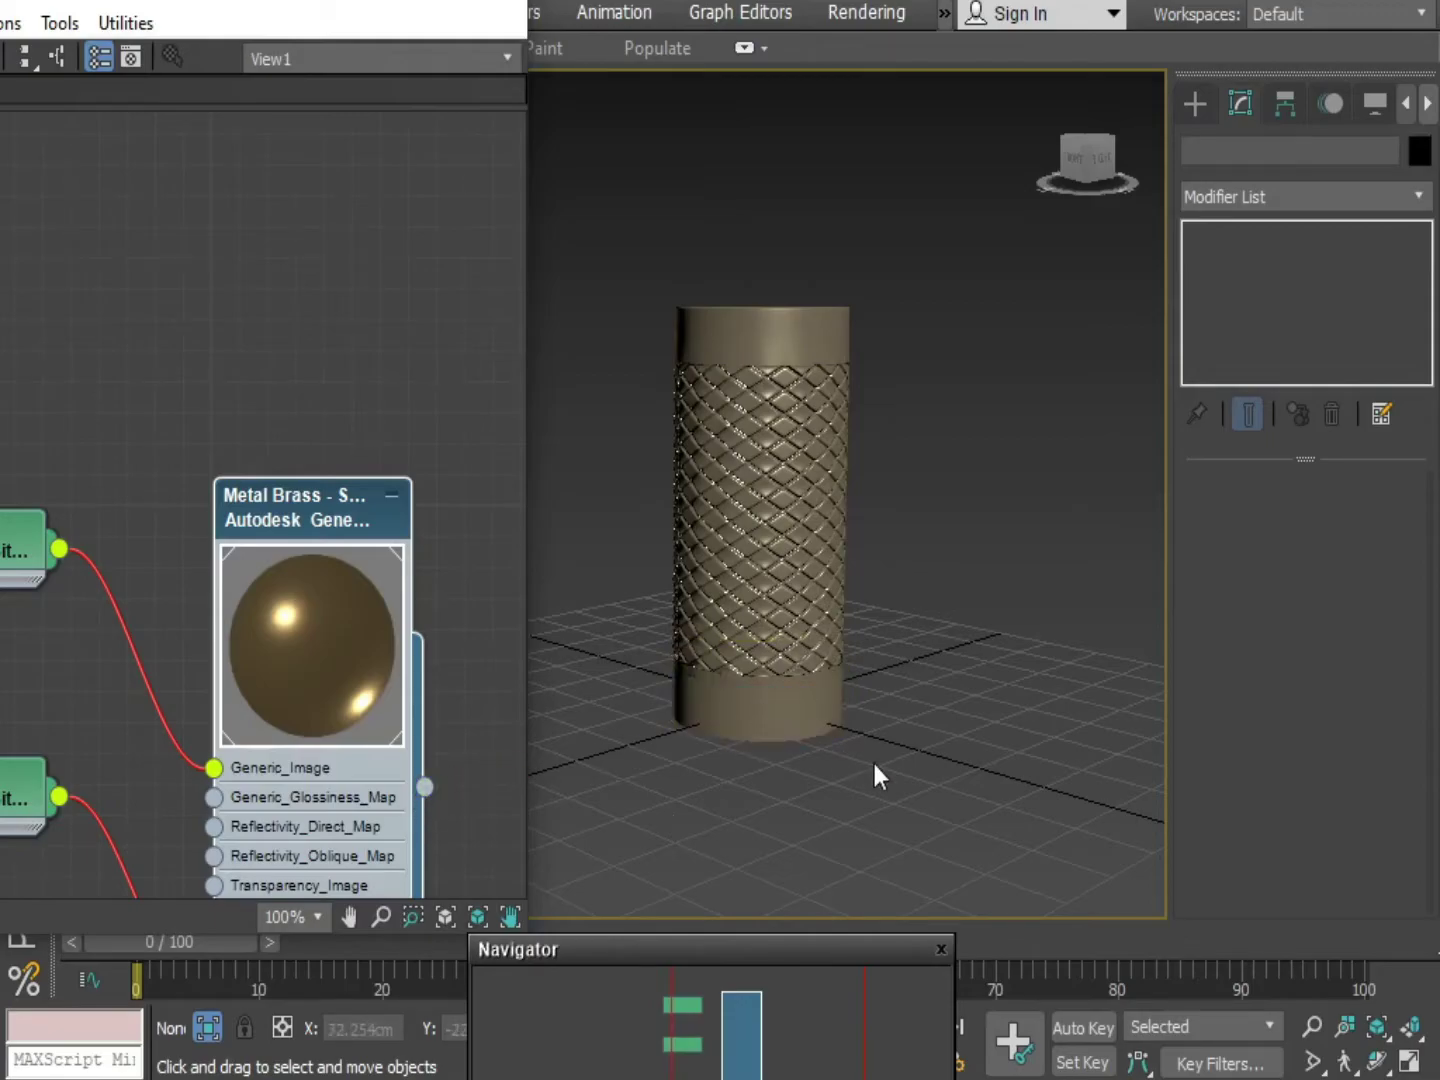
Close the material editor and select the bottom end ring
{"action": "left_click", "coordinate": [504, 3]}
{"action": "middle_click_drag", "start_coordinate": [550, 505], "coordinate": [700, 743]}
{"action": "scroll", "coordinate": [699, 743], "scroll_direction": "up", "scroll_amount": 3}
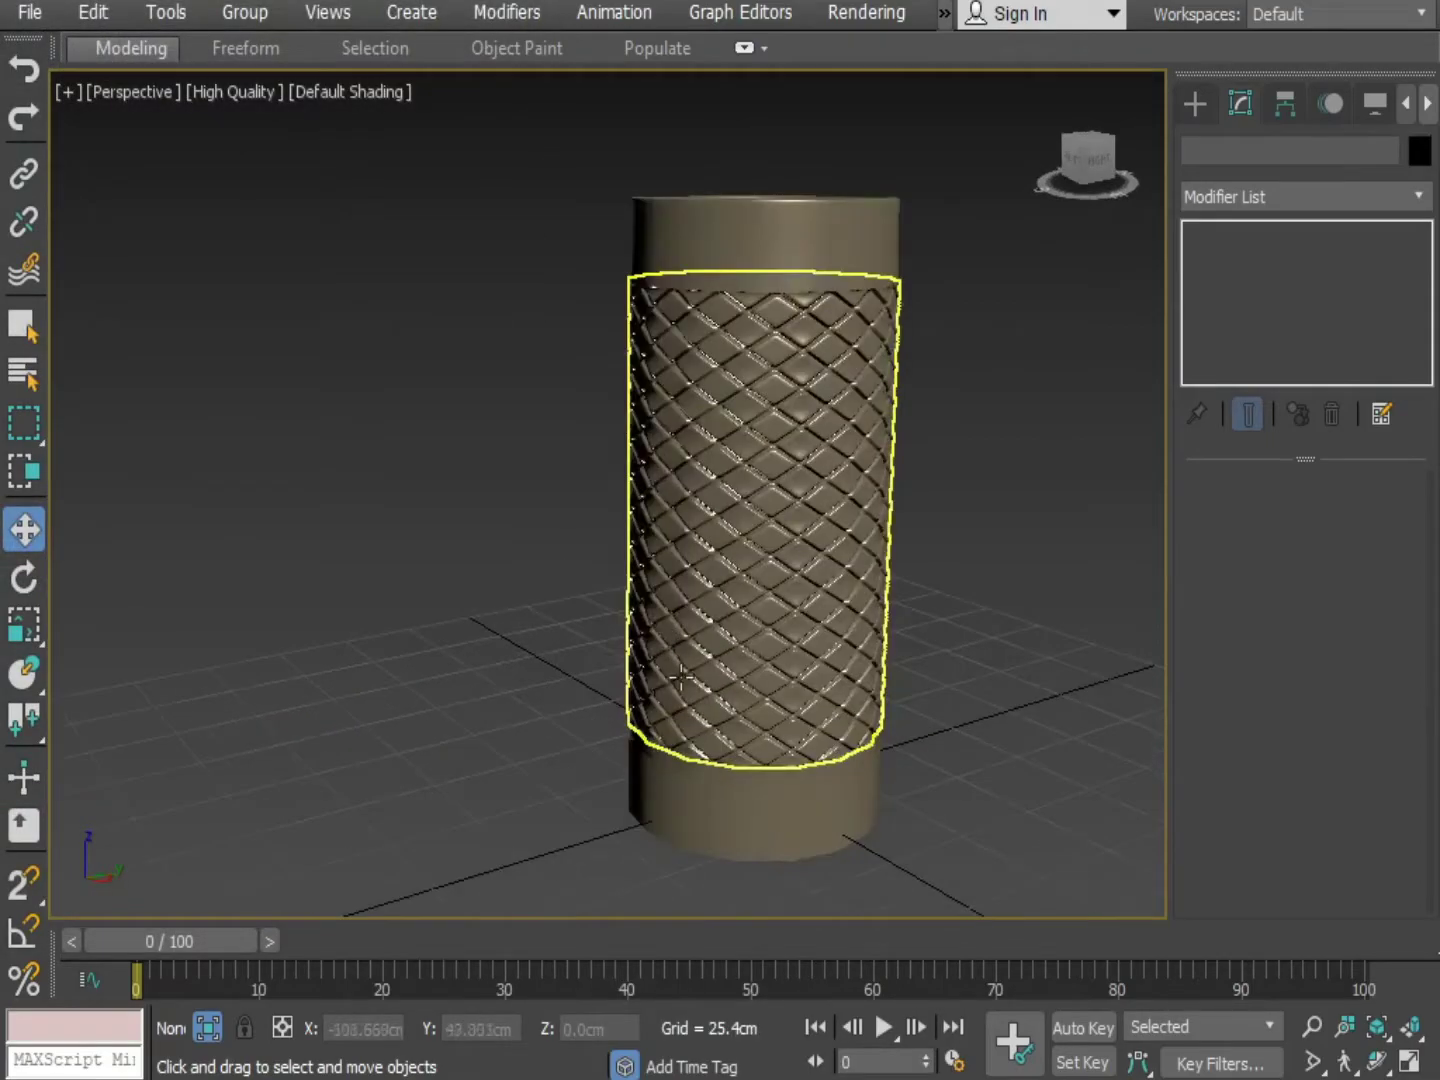
{"action": "scroll", "coordinate": [695, 724], "scroll_direction": "down", "scroll_amount": 2}
{"action": "left_click", "coordinate": [645, 810]}
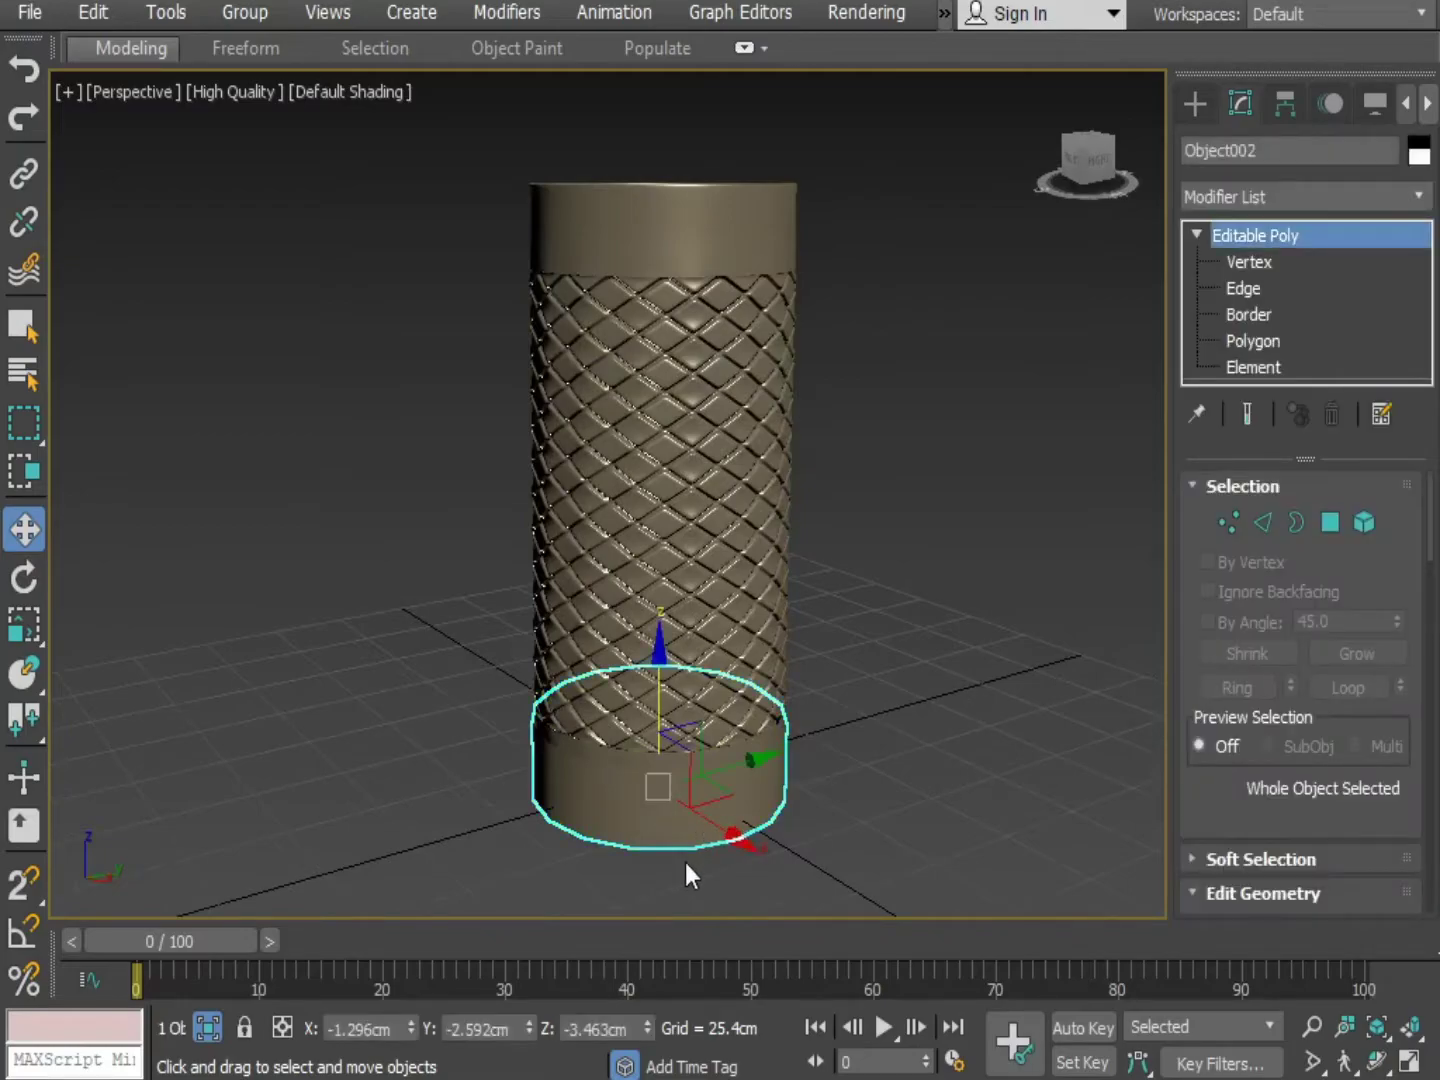
Scale the bottom end ring uniformly by a very slight amount to fit the knurled band and deselect it
{"action": "key", "text": "r"}
{"action": "left_click_drag", "start_coordinate": [659, 771], "coordinate": [664, 773]}
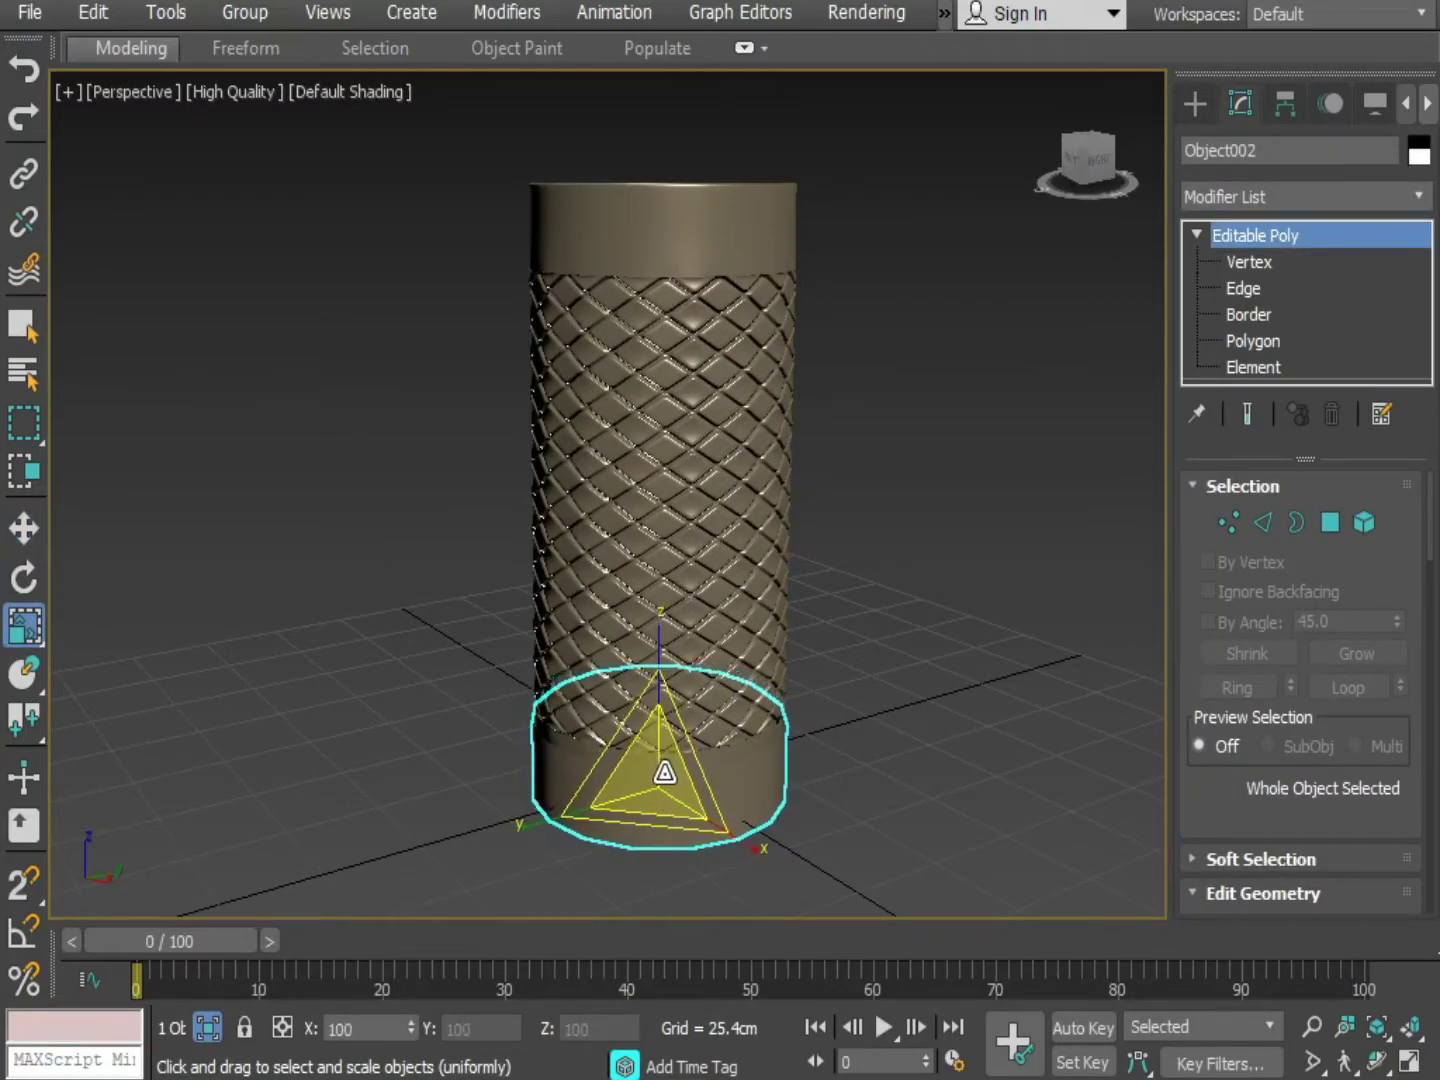
{"action": "left_click", "coordinate": [889, 771]}
Render the perspective view with the whole brass cylinder in frame to check the material and the end rings
{"action": "key", "text": "r"}
{"action": "middle_click_drag", "start_coordinate": [889, 771], "coordinate": [820, 782]}
{"action": "scroll", "coordinate": [821, 782], "scroll_direction": "down", "scroll_amount": 3}
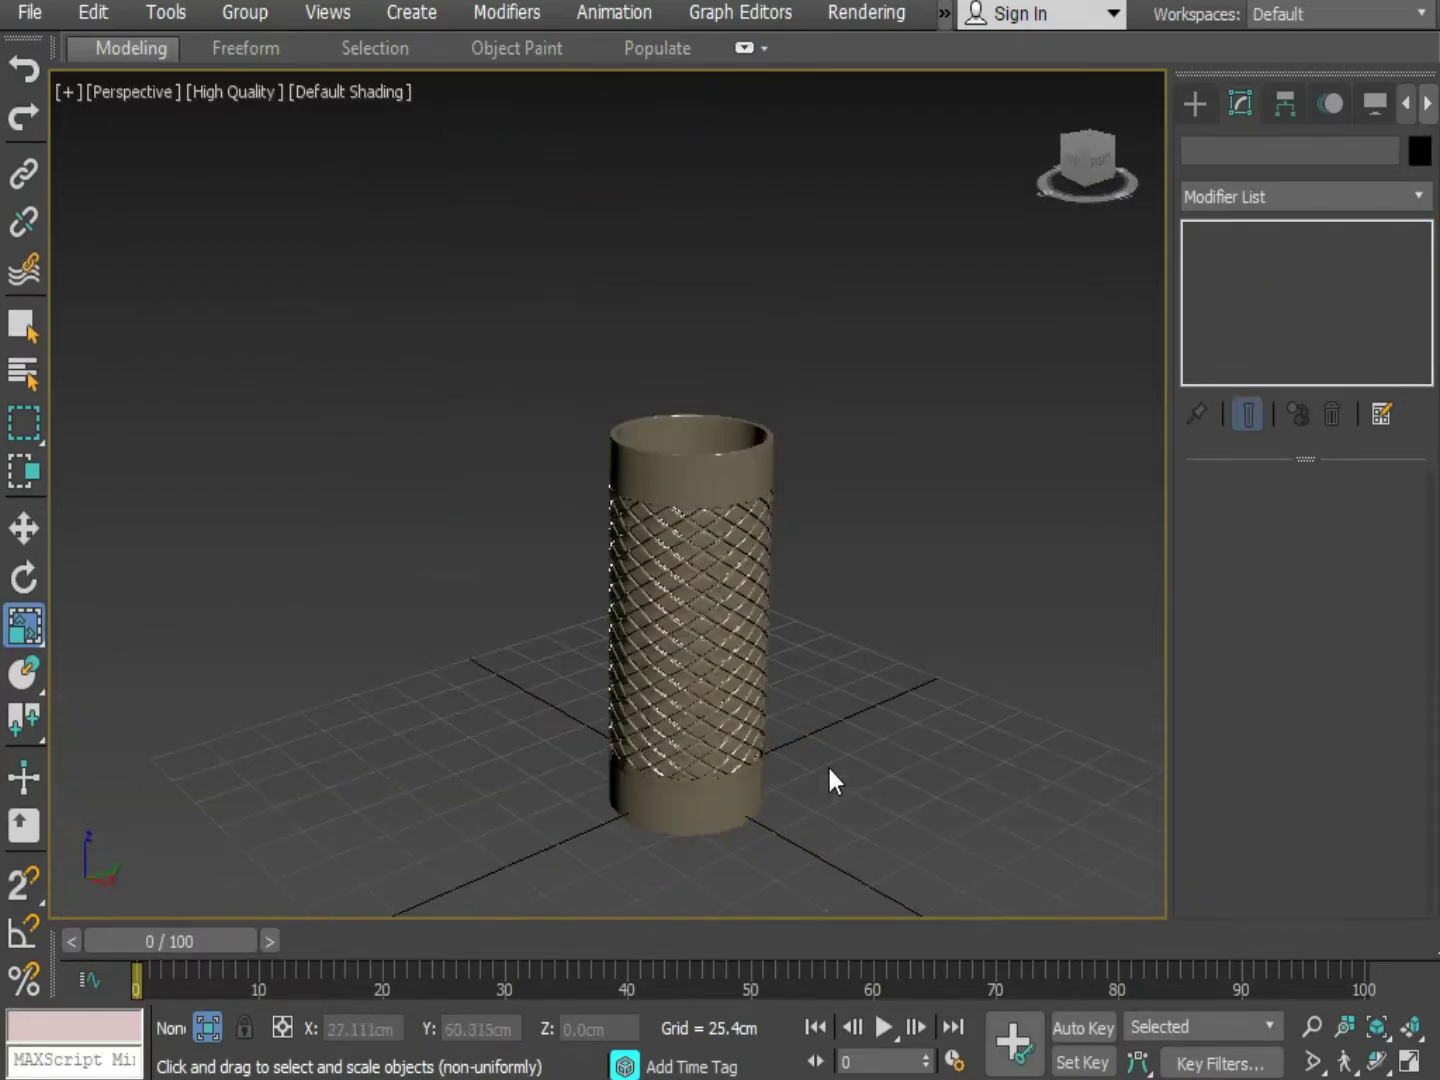
{"action": "key", "text": "shift+q"}
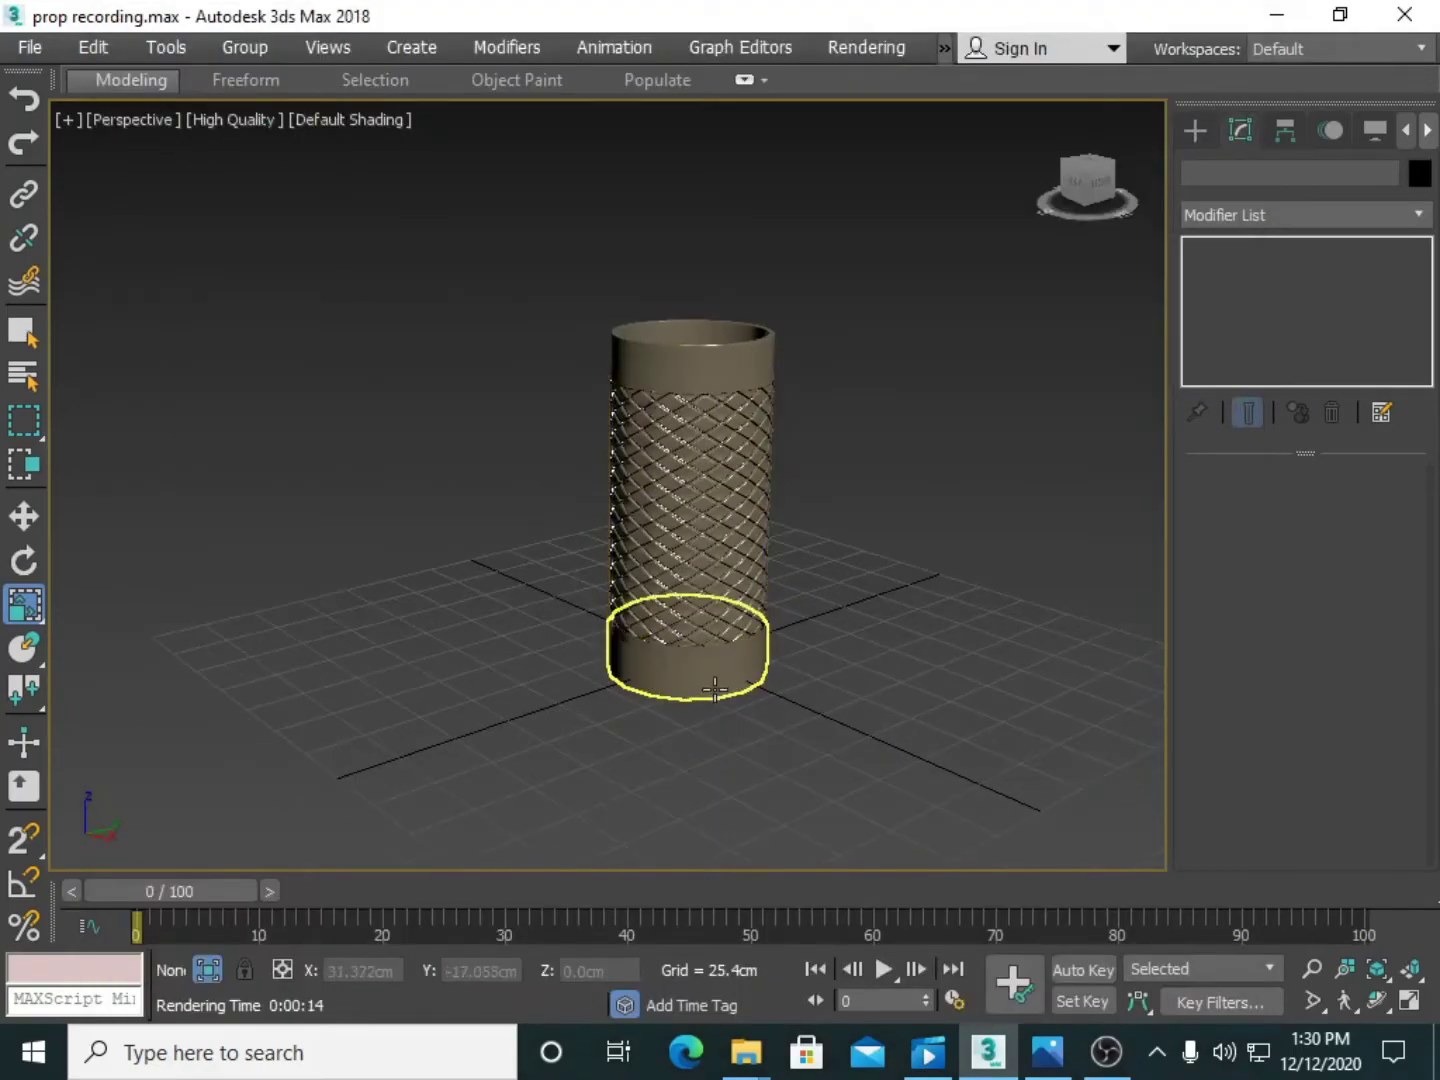
Move the bottom end ring slightly down to about Z -5.35 cm and render the perspective view again
{"action": "left_click", "coordinate": [716, 688]}
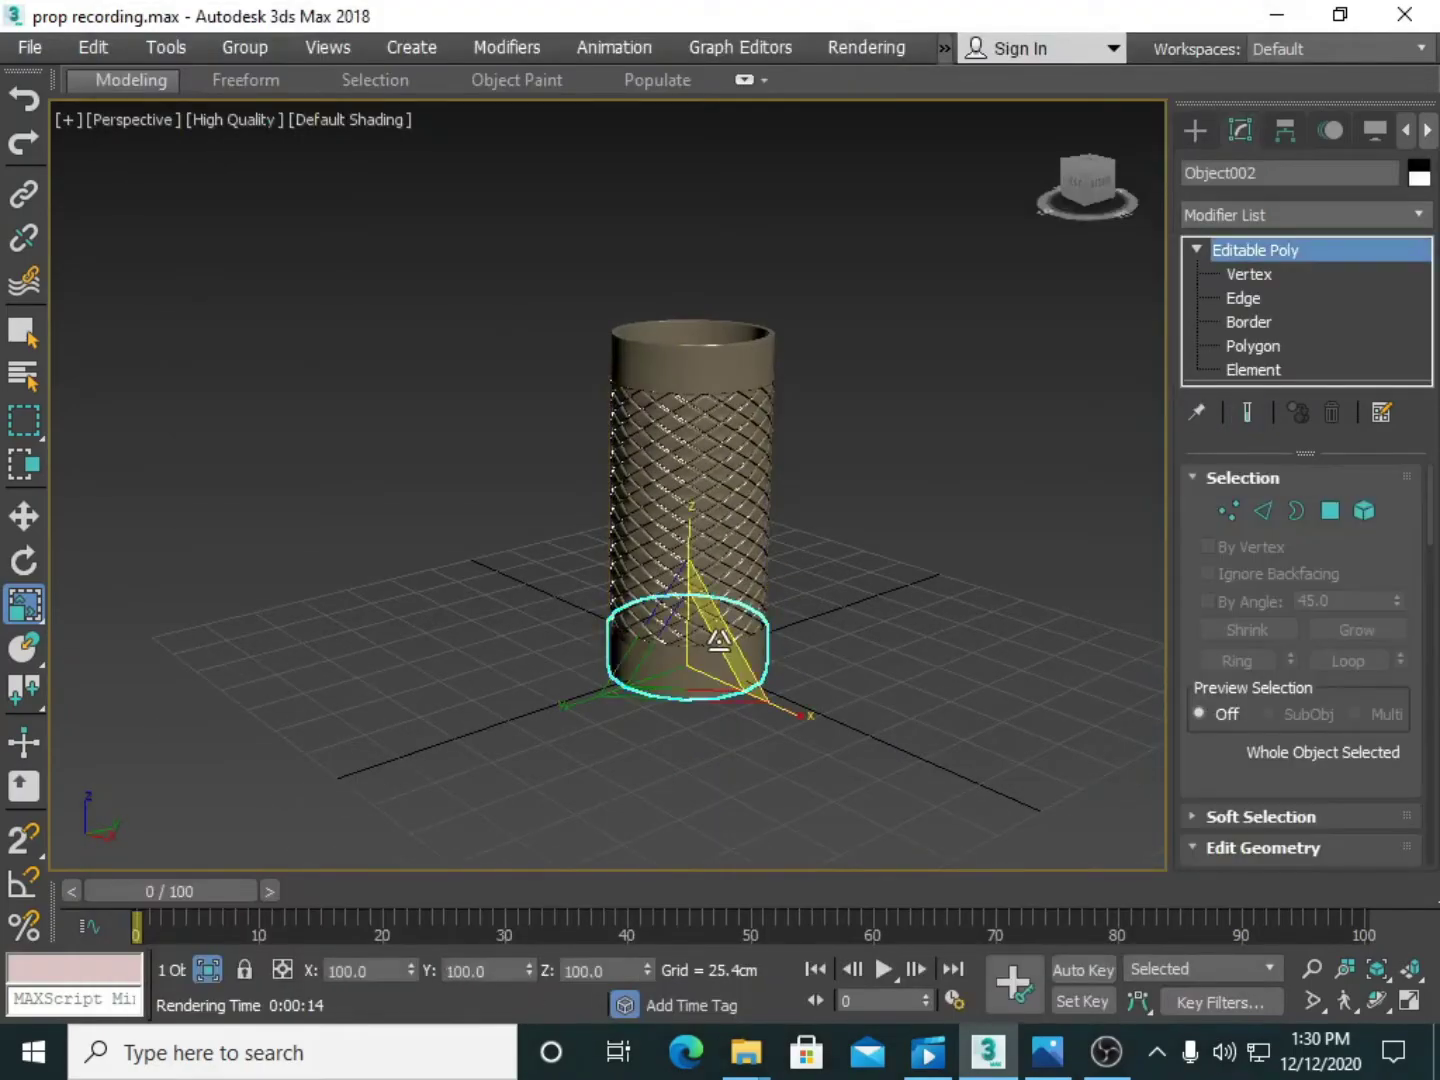
{"action": "key", "text": "w"}
{"action": "left_click_drag", "start_coordinate": [684, 569], "coordinate": [688, 572]}
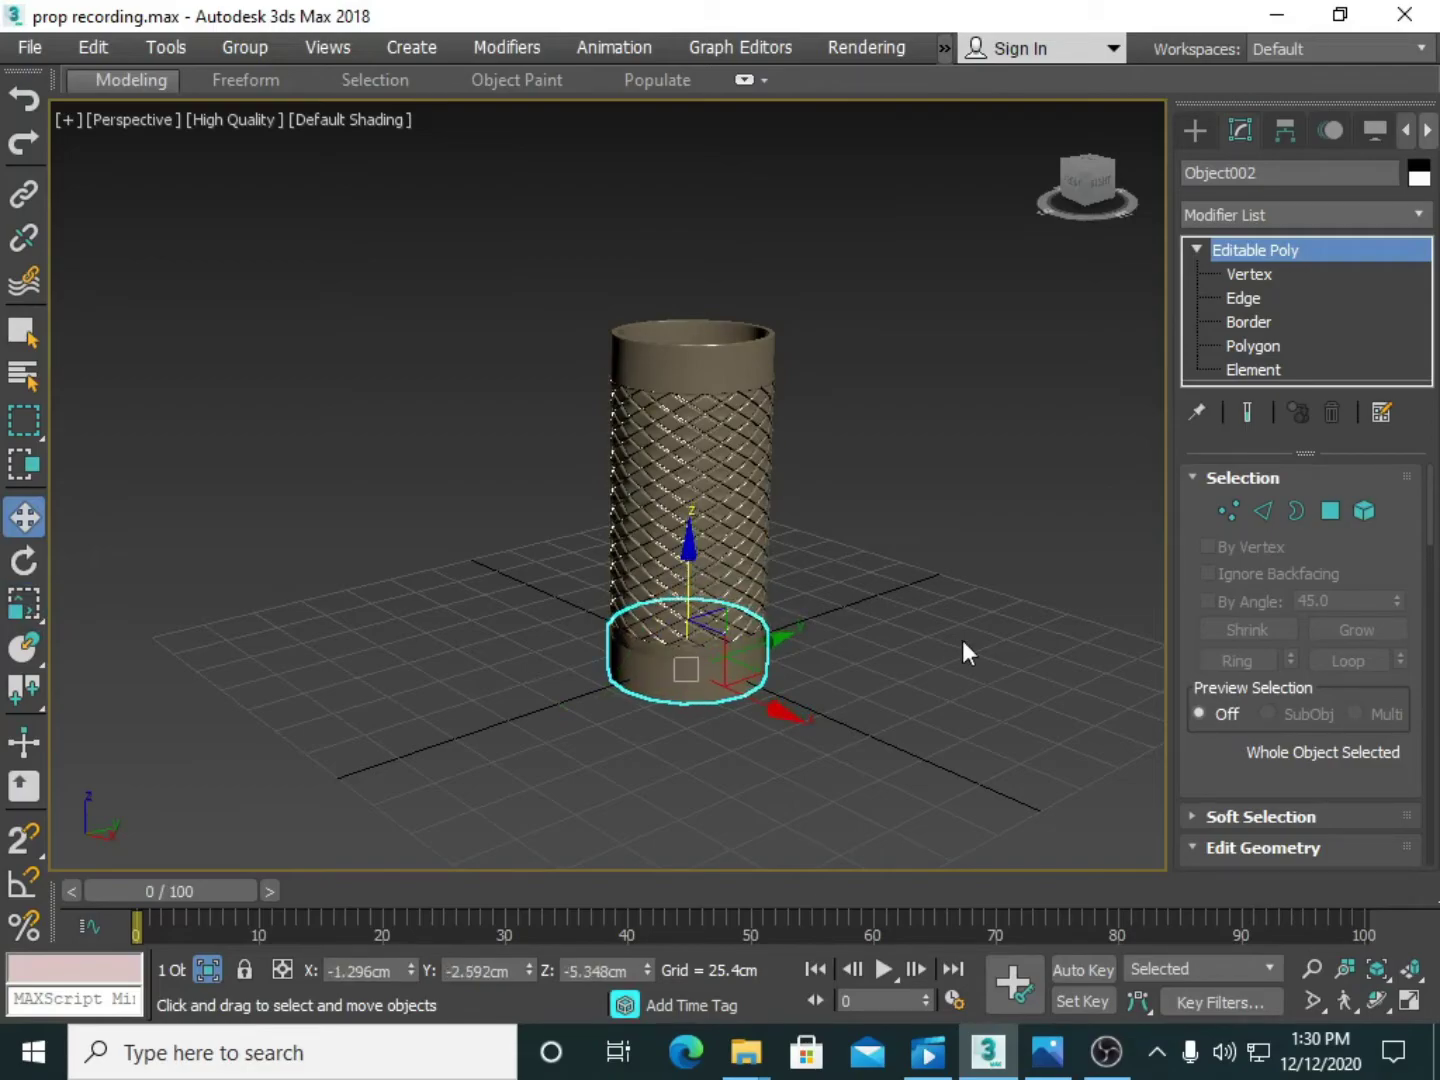
{"action": "middle_click_drag", "start_coordinate": [966, 626], "coordinate": [914, 672]}
{"action": "key", "text": "shift+q"}
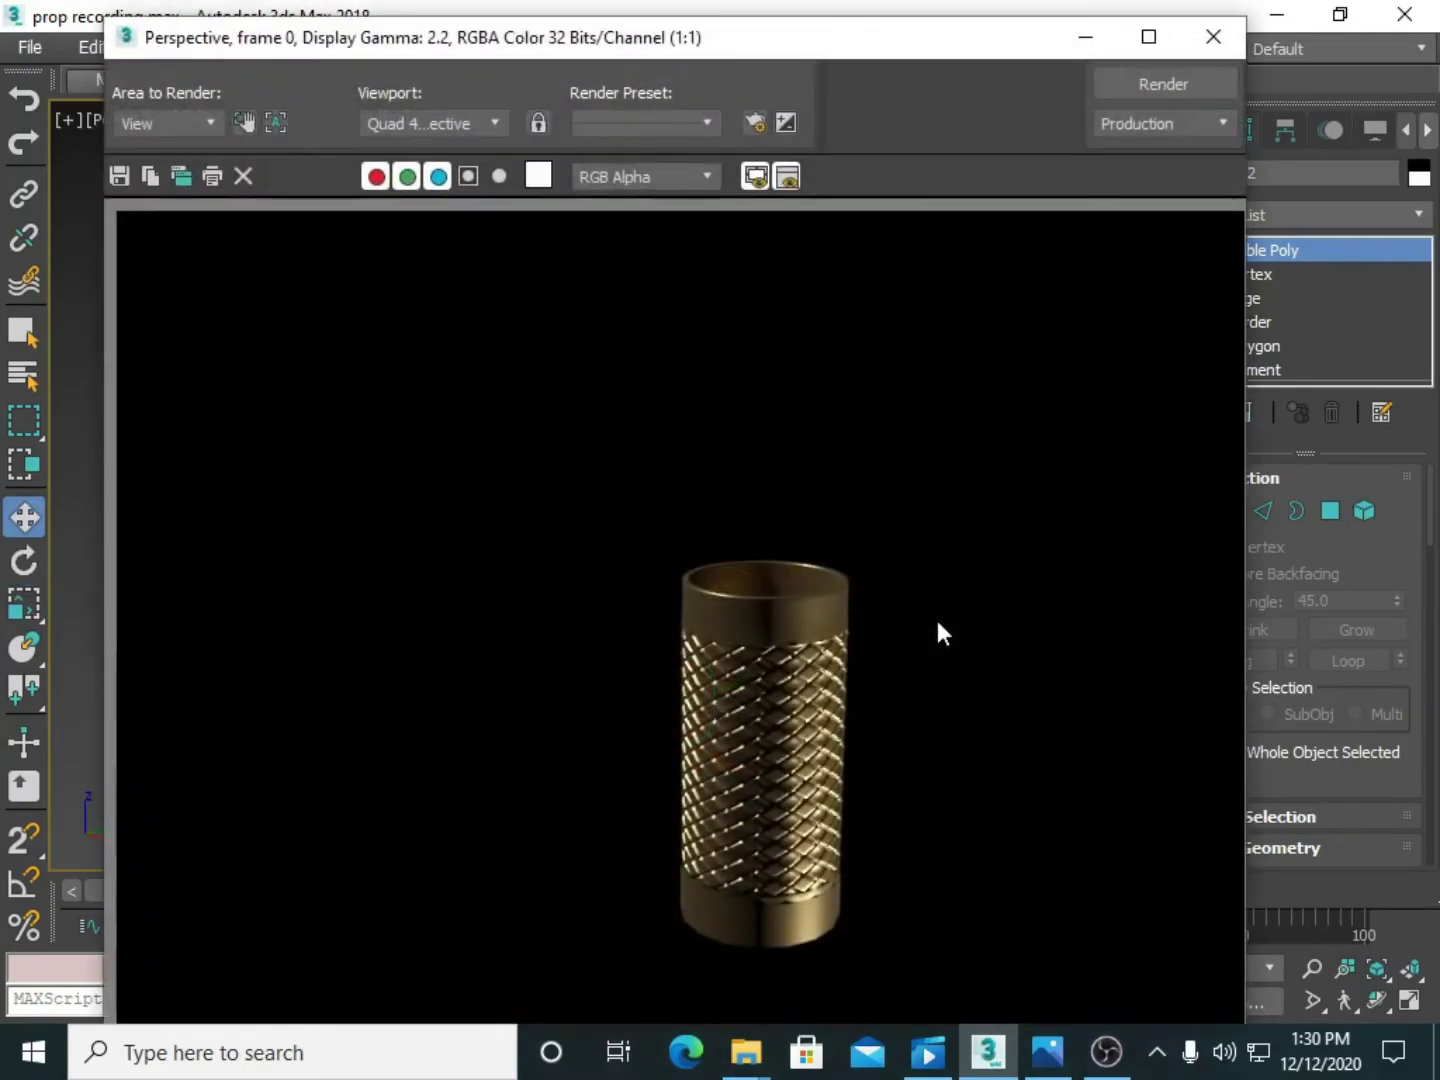